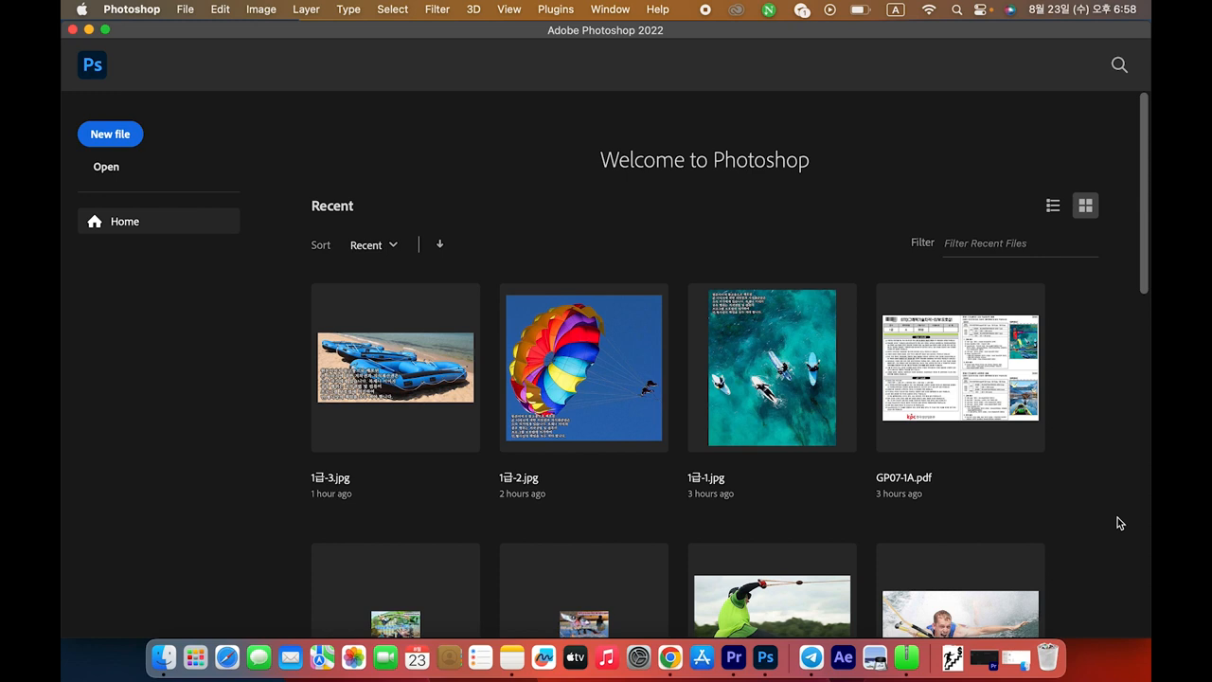
Browse into the 2023 7 22 GTQ > GP07-1A exam folder and its 문제파일 folder
key(super+o)
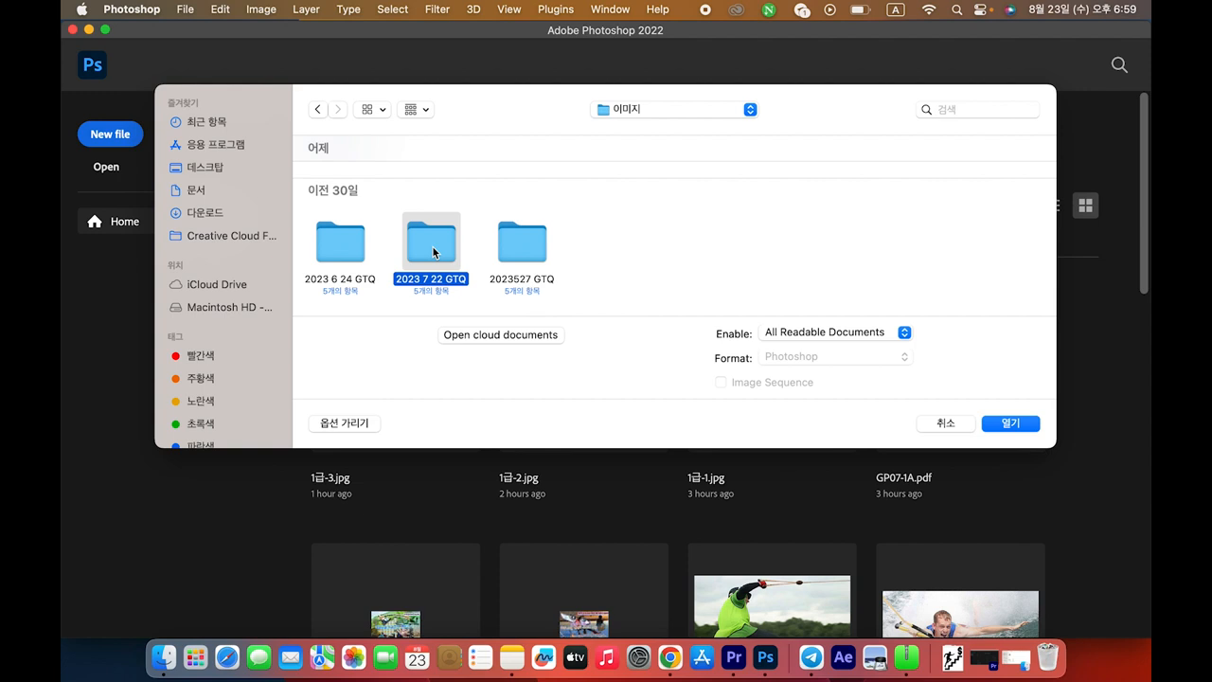
double_click(434, 251)
drag(829, 265, 284, 193)
click(400, 207)
drag(777, 251, 362, 244)
click(370, 208)
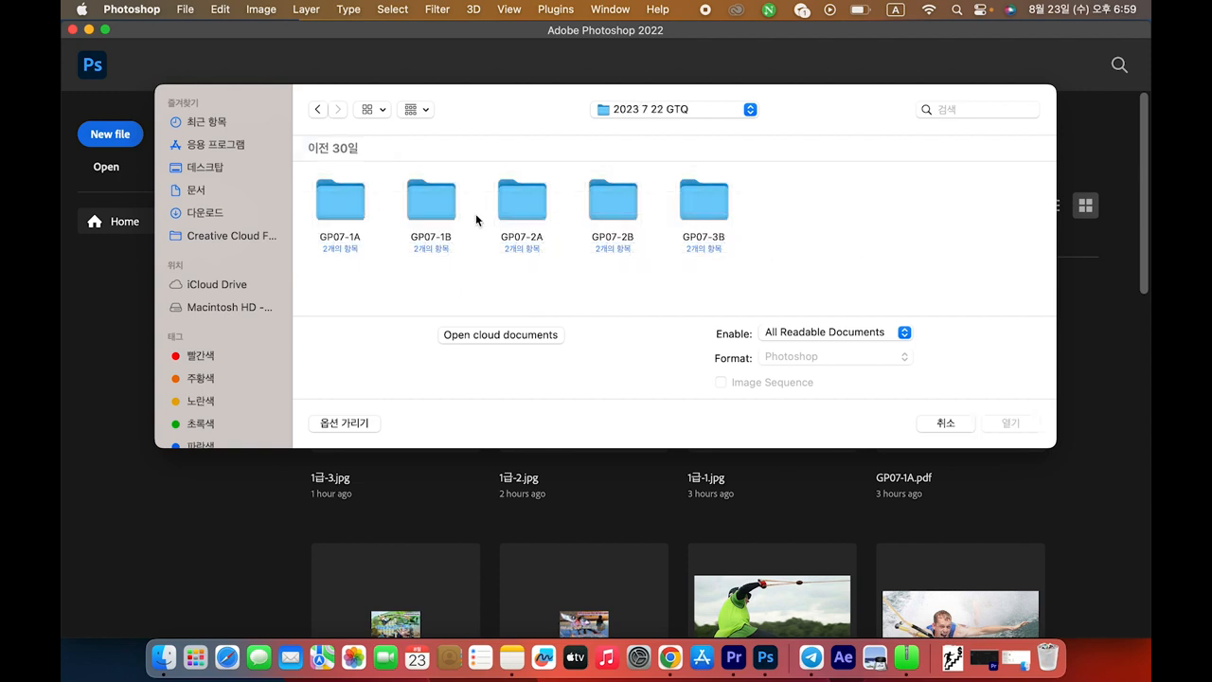
click(346, 213)
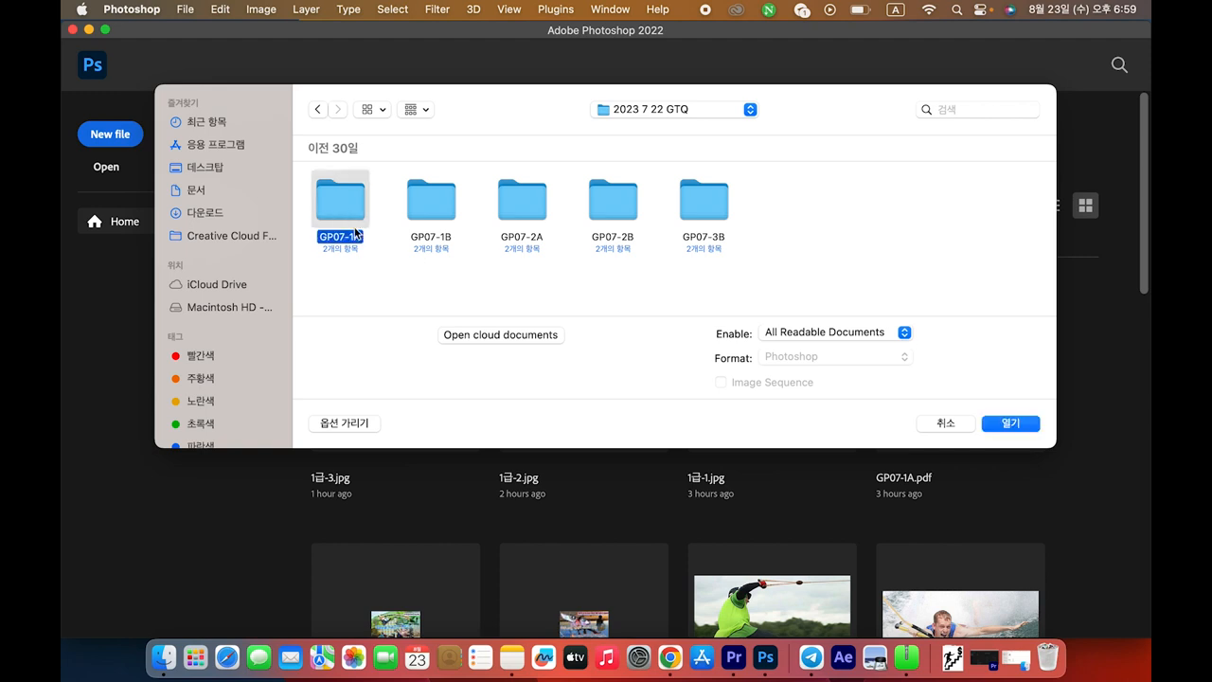
double_click(343, 207)
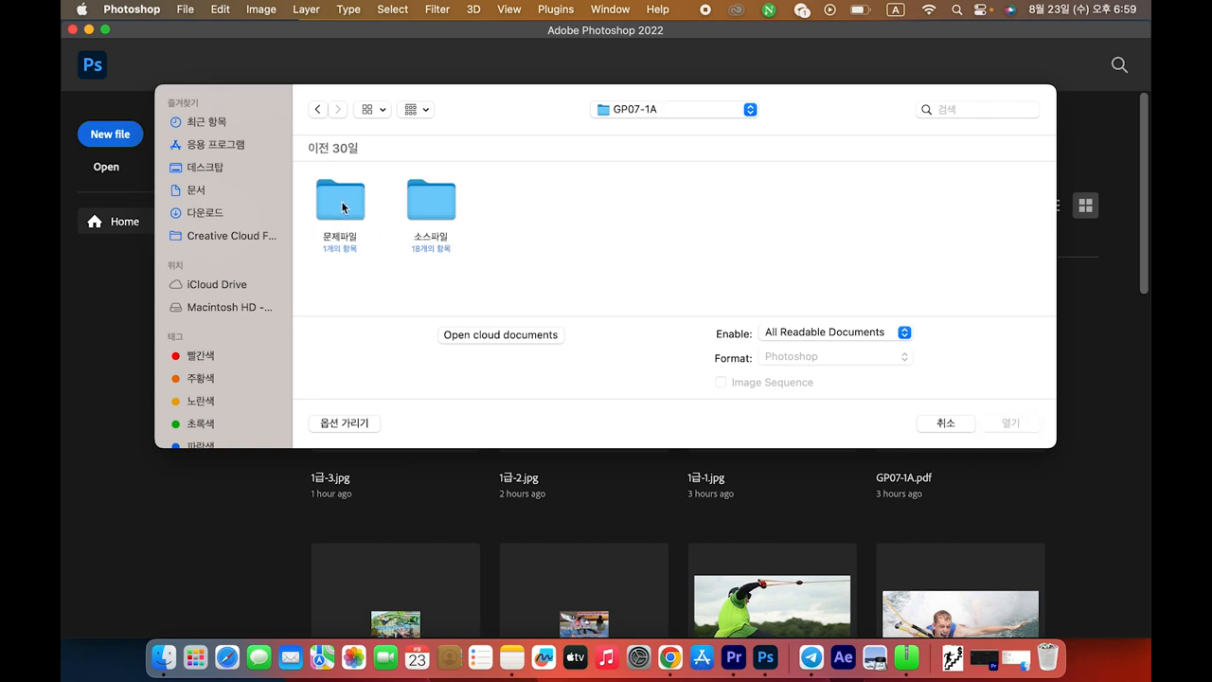
double_click(337, 206)
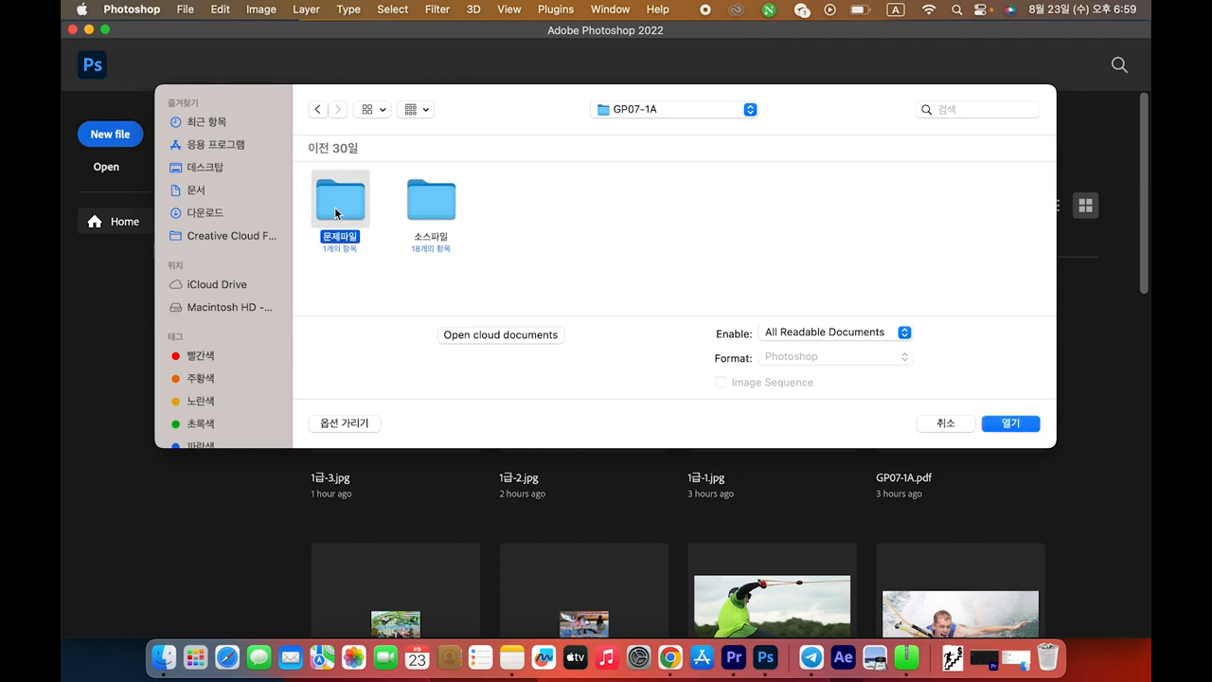
Look through the 소스파일 source-files folder, then go back into the 문제파일 folder
click(317, 110)
double_click(440, 207)
scroll(511, 216, down, 10)
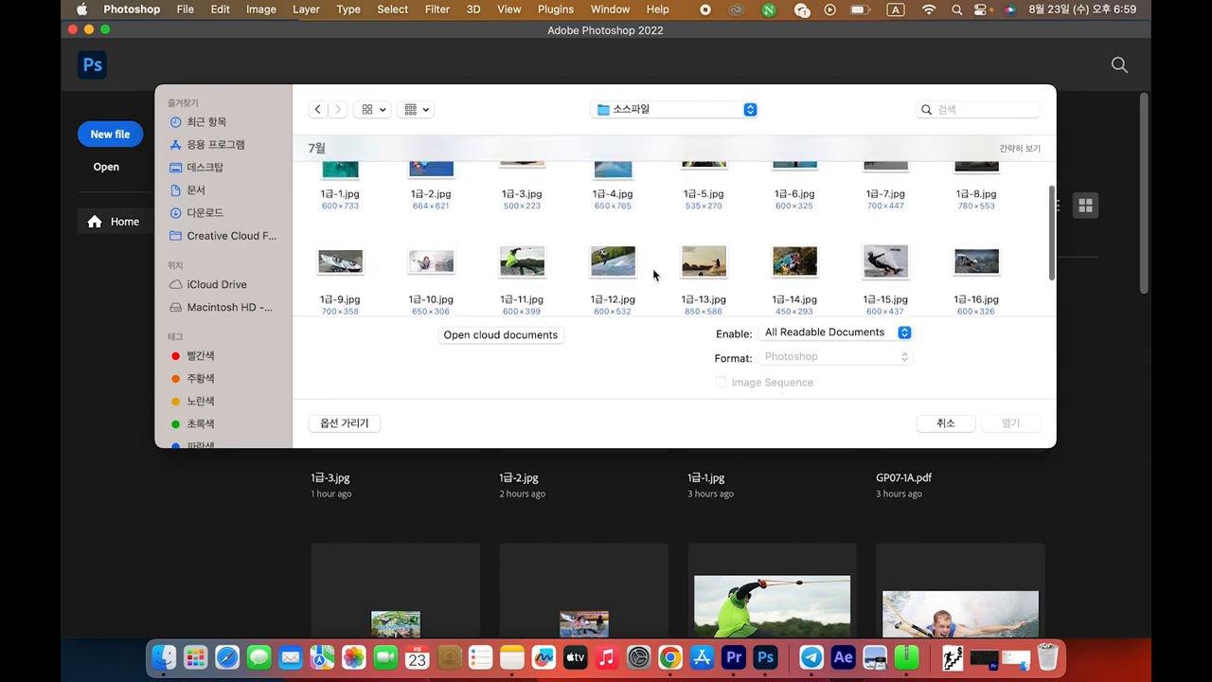
scroll(651, 270, up, 3)
scroll(651, 273, down, 2)
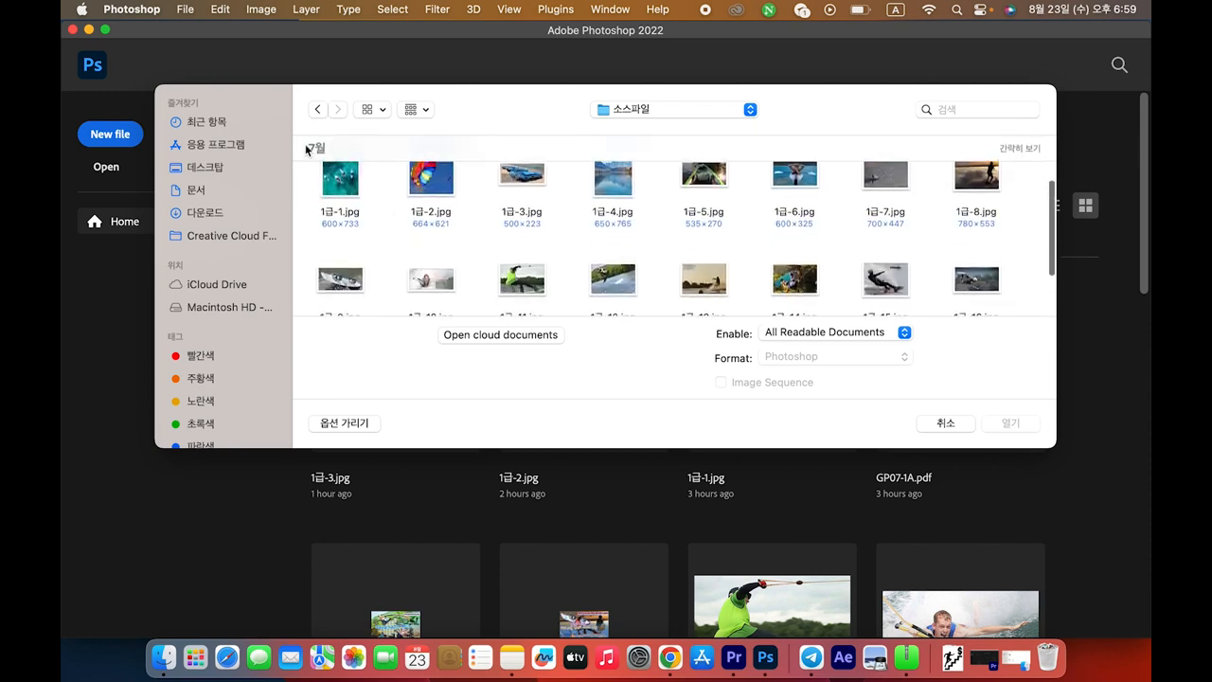
click(318, 110)
click(347, 213)
double_click(347, 214)
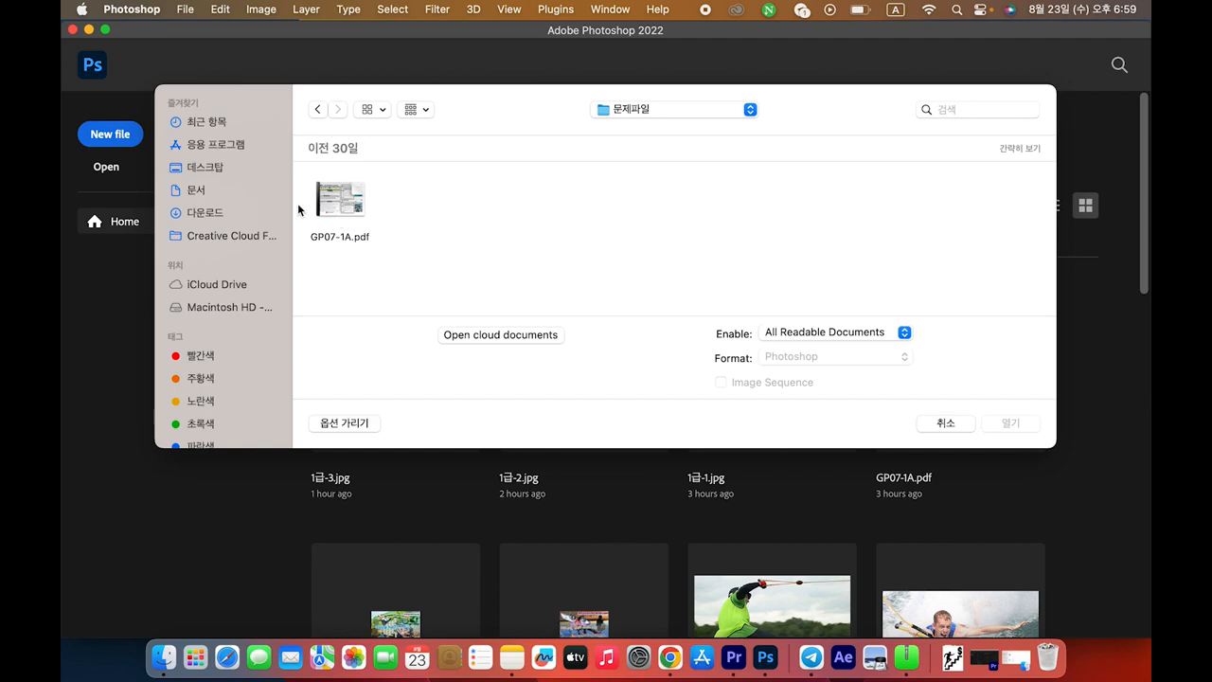
Open GP07-1A.pdf in Preview and highlight the 1급 grade and question type A
click(348, 203)
double_click(347, 204)
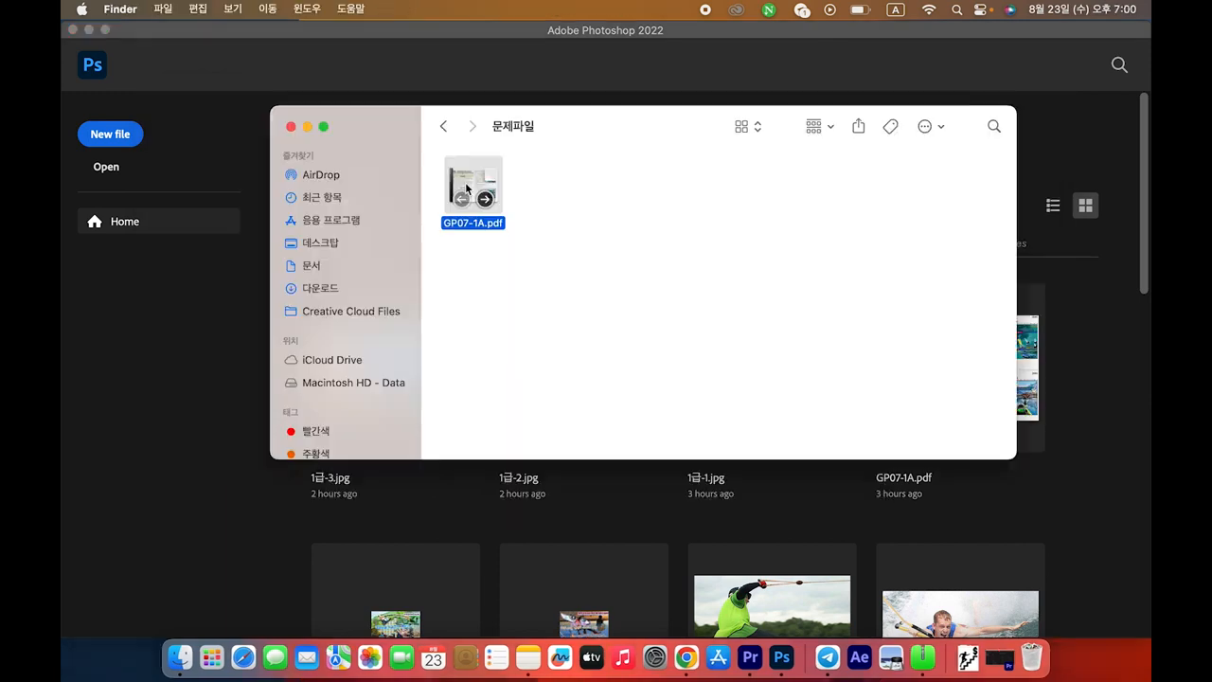
double_click(466, 188)
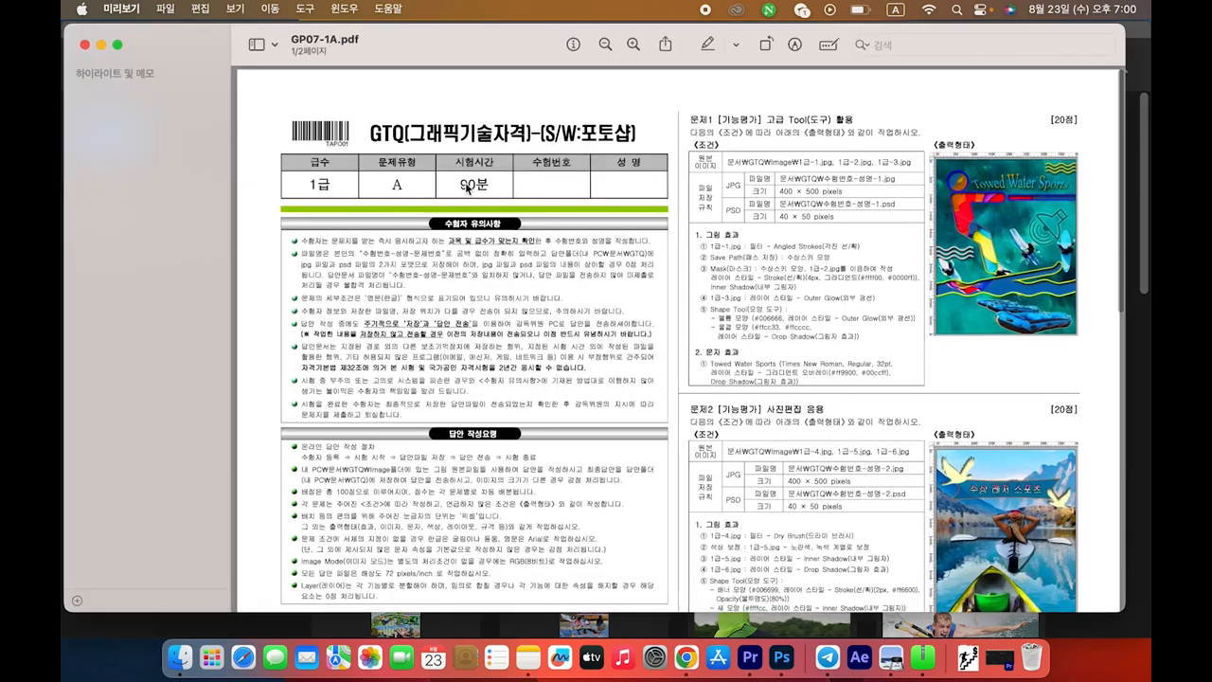
double_click(307, 187)
drag(383, 185, 485, 186)
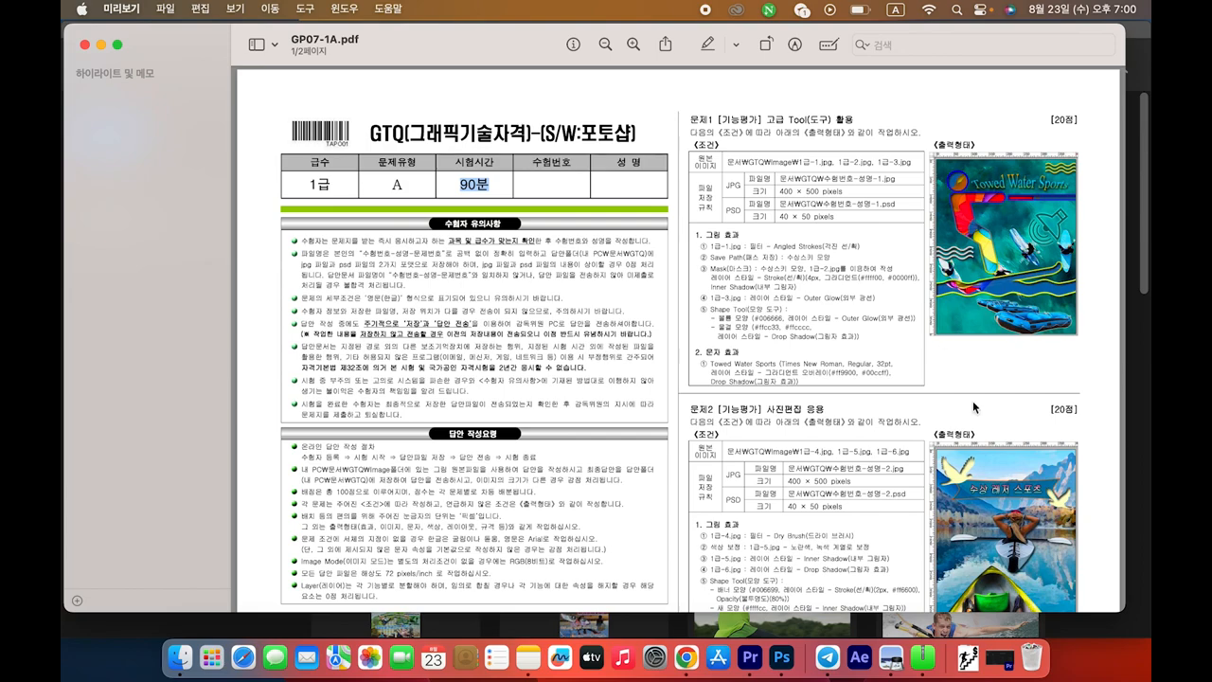
Scroll through GP07-1A.pdf, move the Preview window aside and highlight the Problem 1 conditions
scroll(970, 526, down, 3)
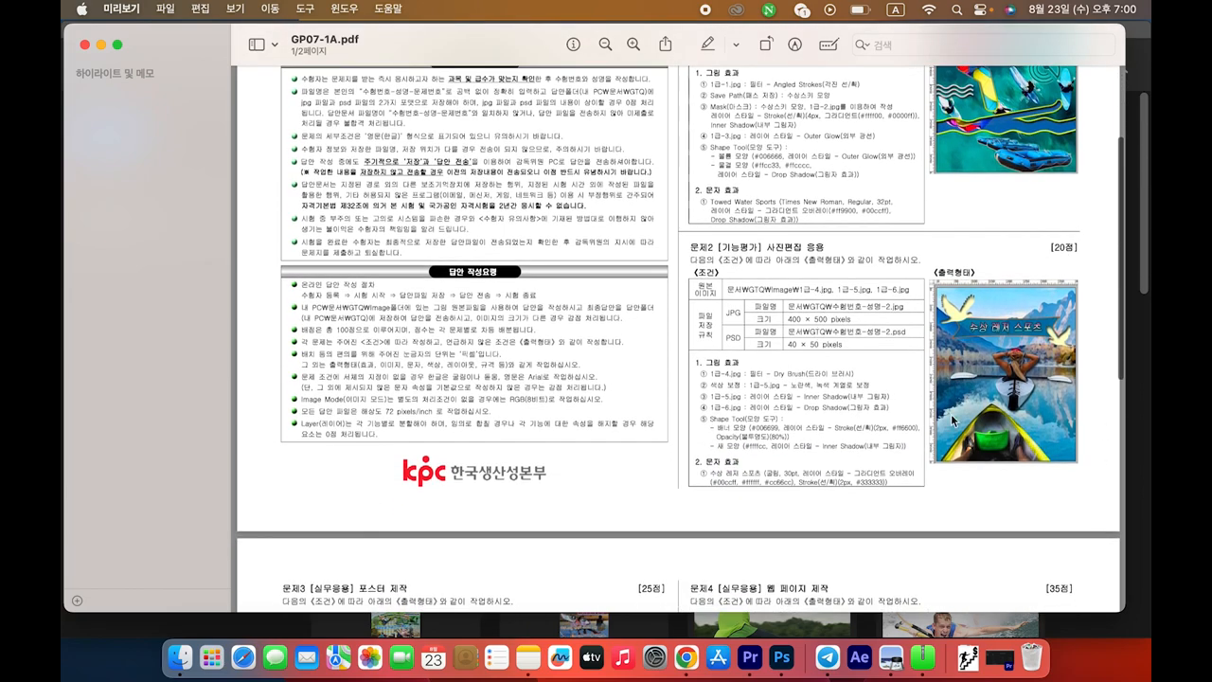
scroll(936, 449, down, 6)
scroll(936, 445, down, 5)
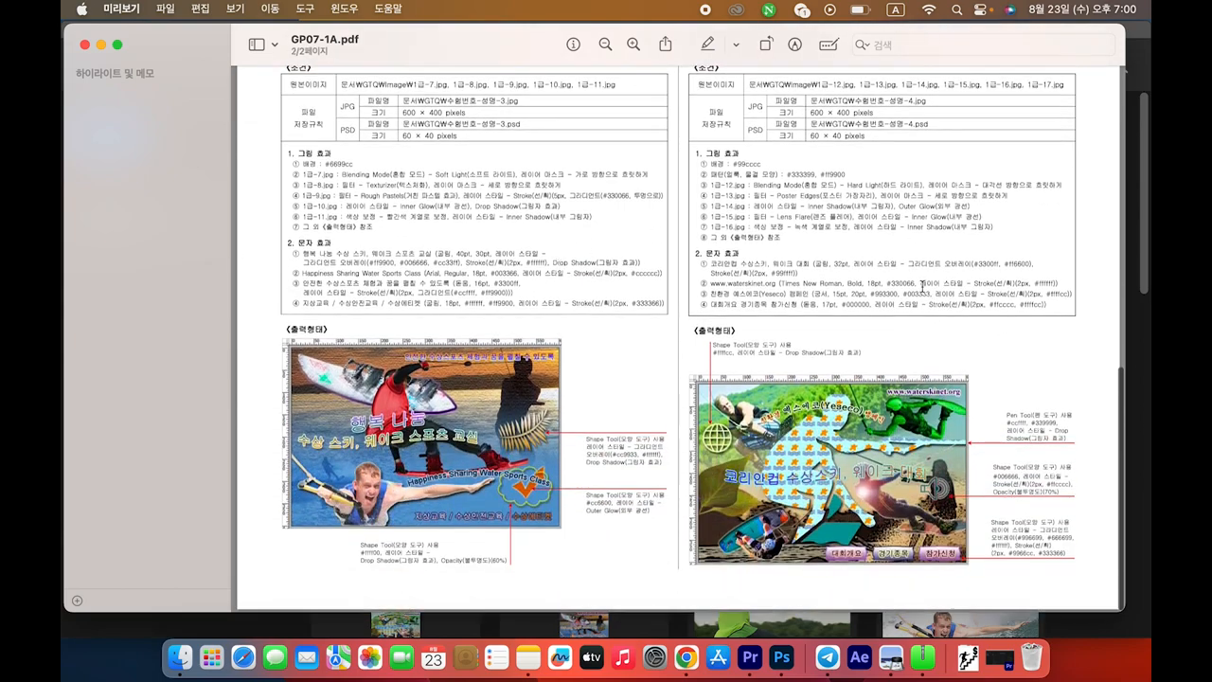
scroll(925, 287, up, 6)
scroll(926, 287, up, 20)
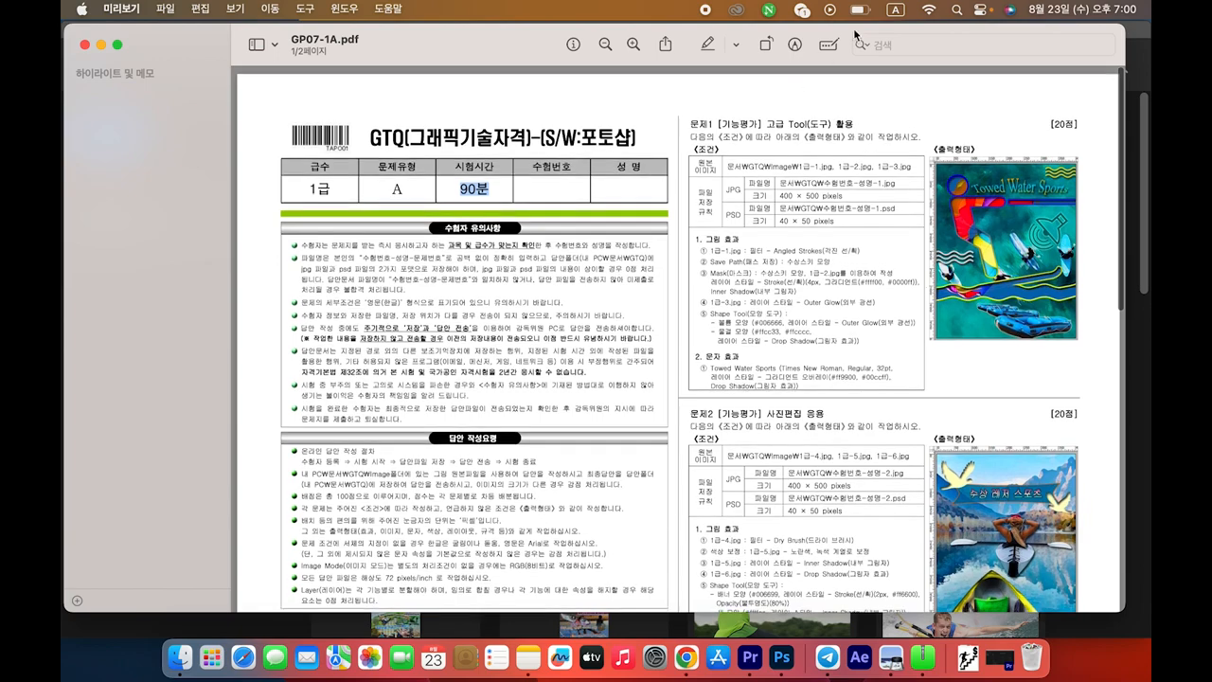
drag(855, 35, 676, 60)
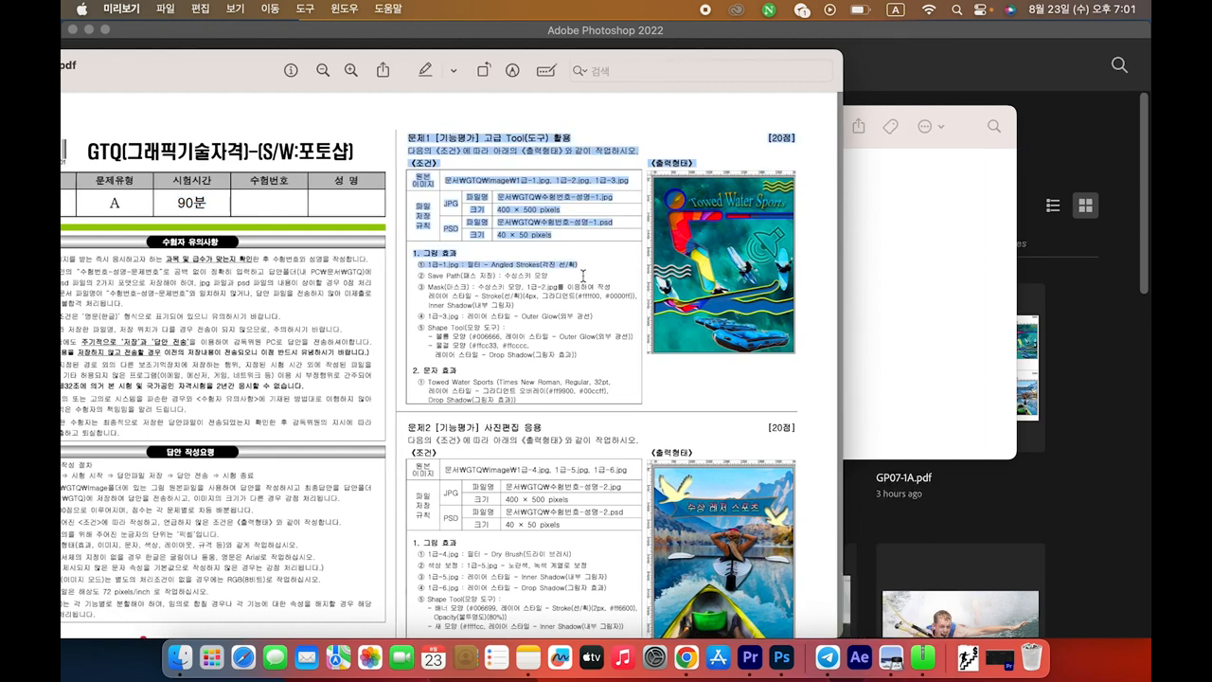
drag(585, 276, 553, 167)
drag(635, 53, 528, 69)
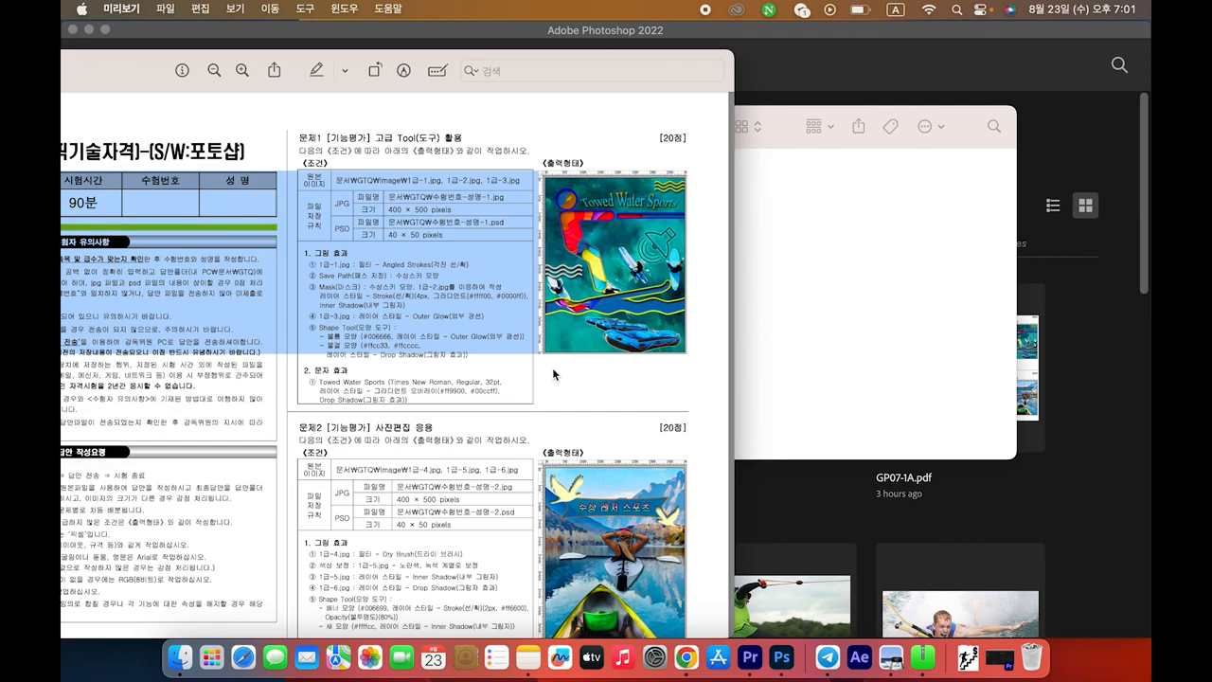
scroll(552, 368, up, 5)
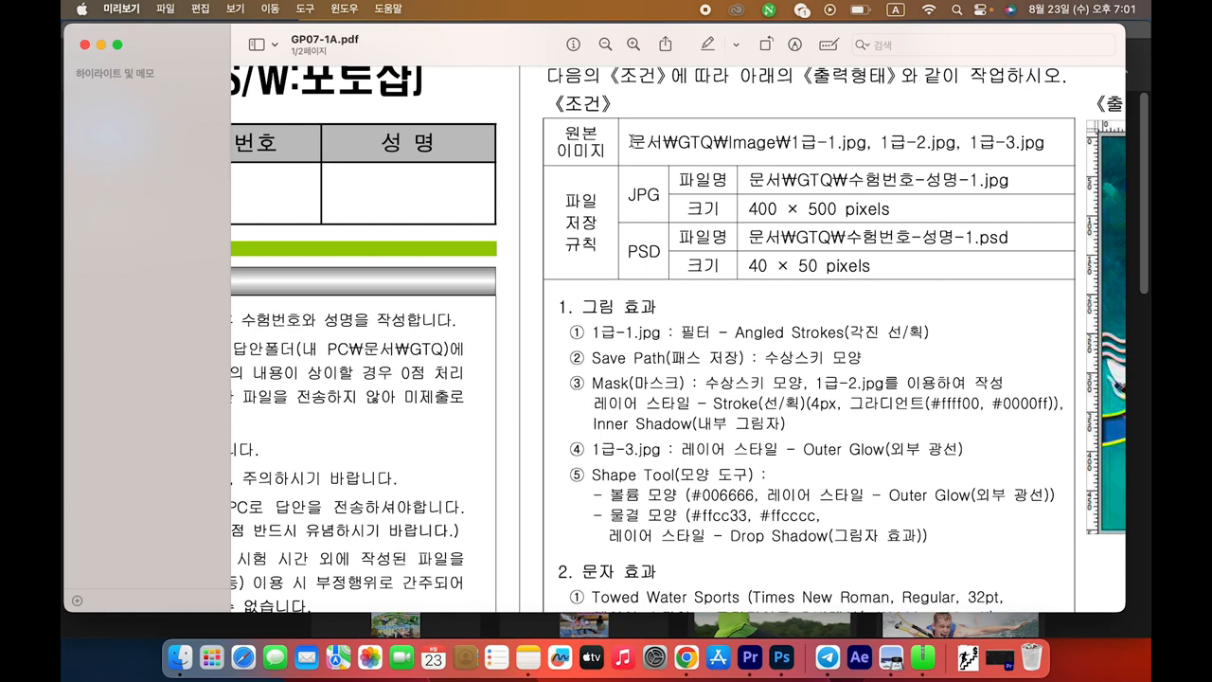
Highlight Problem 1's source-image path line in the exam sheet
drag(632, 140, 1045, 141)
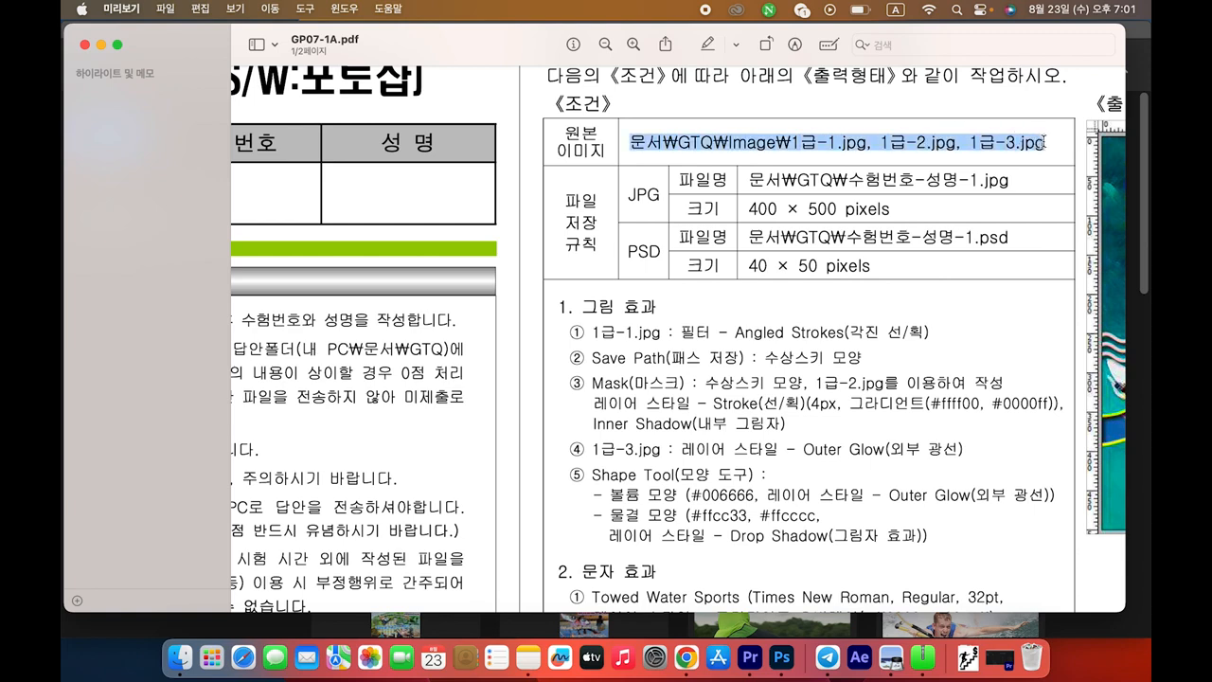
click(882, 163)
drag(627, 144, 794, 142)
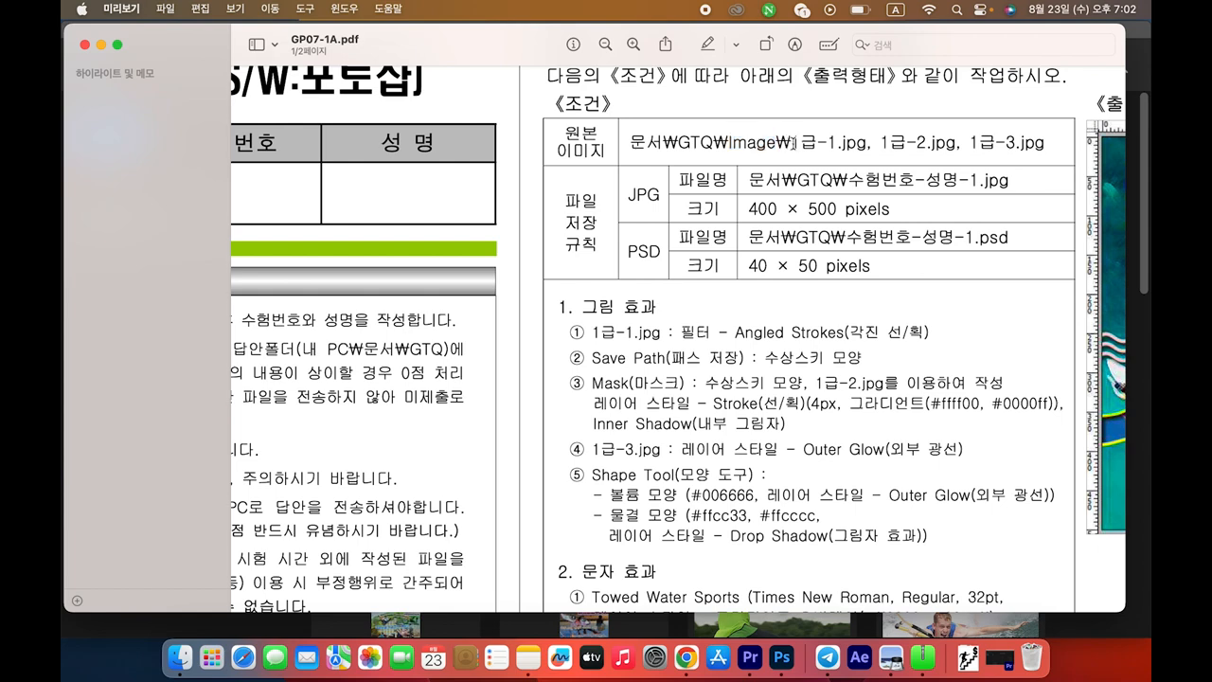
scroll(794, 142, down, 1)
drag(791, 138, 1042, 138)
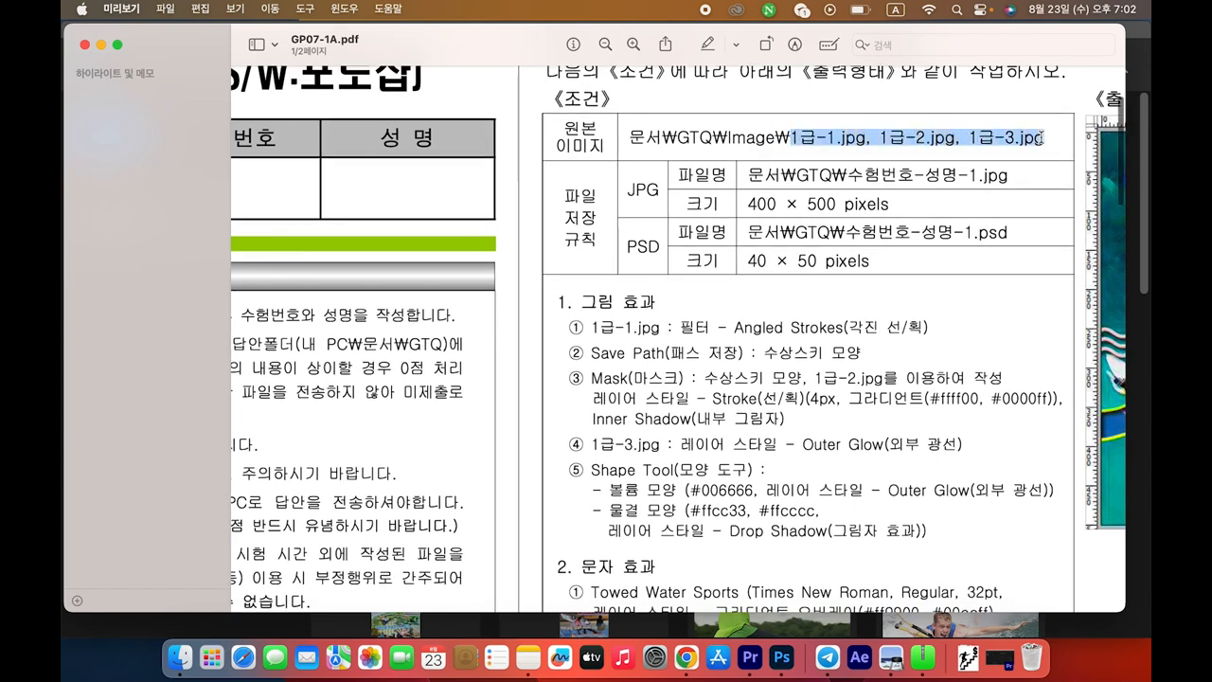
scroll(1042, 139, down, 1)
click(853, 174)
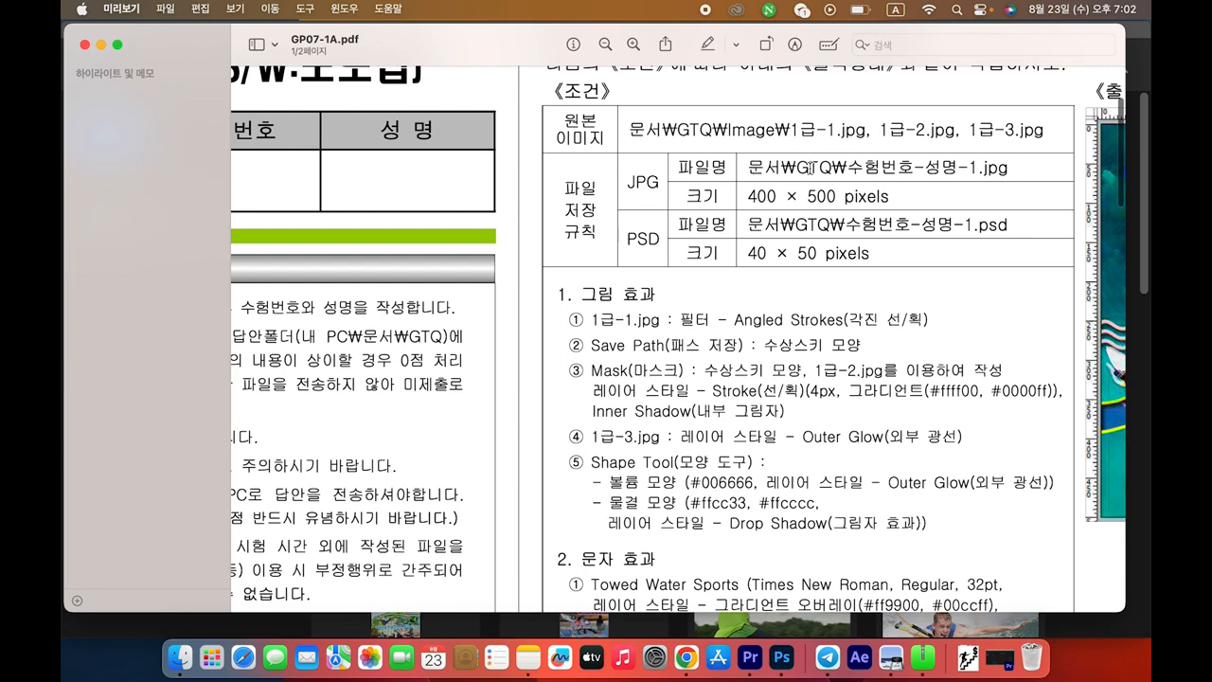
Review Problem 1's JPG and PSD file names and the 40 × 50 pixels PSD size
drag(751, 167, 1012, 169)
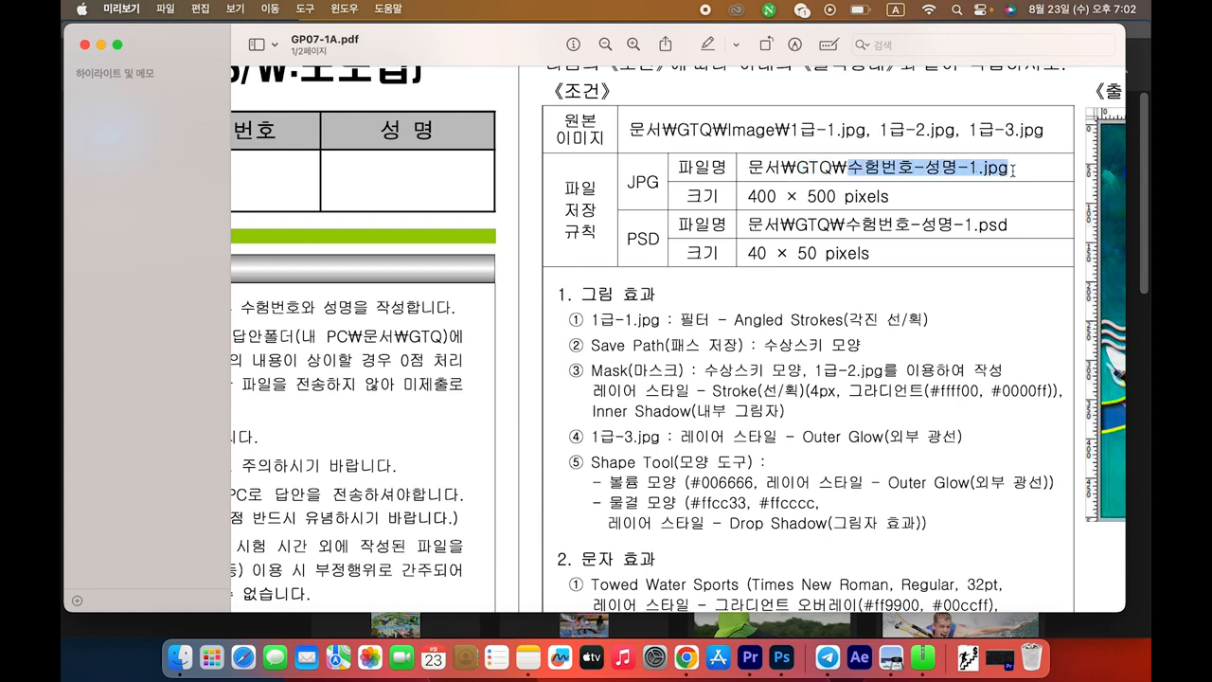
click(745, 223)
drag(746, 254, 876, 252)
drag(735, 224, 1014, 224)
click(982, 270)
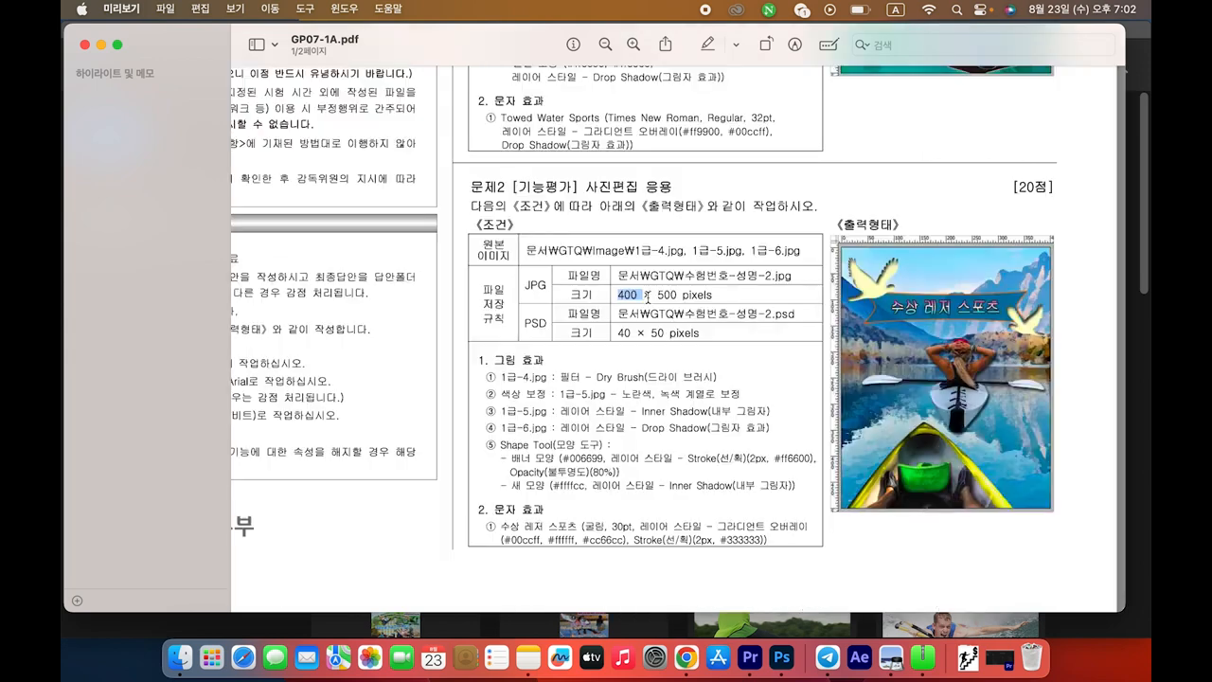
Create a new 400 × 500 pixel document at 72 ppi resolution
key(super+Tab)
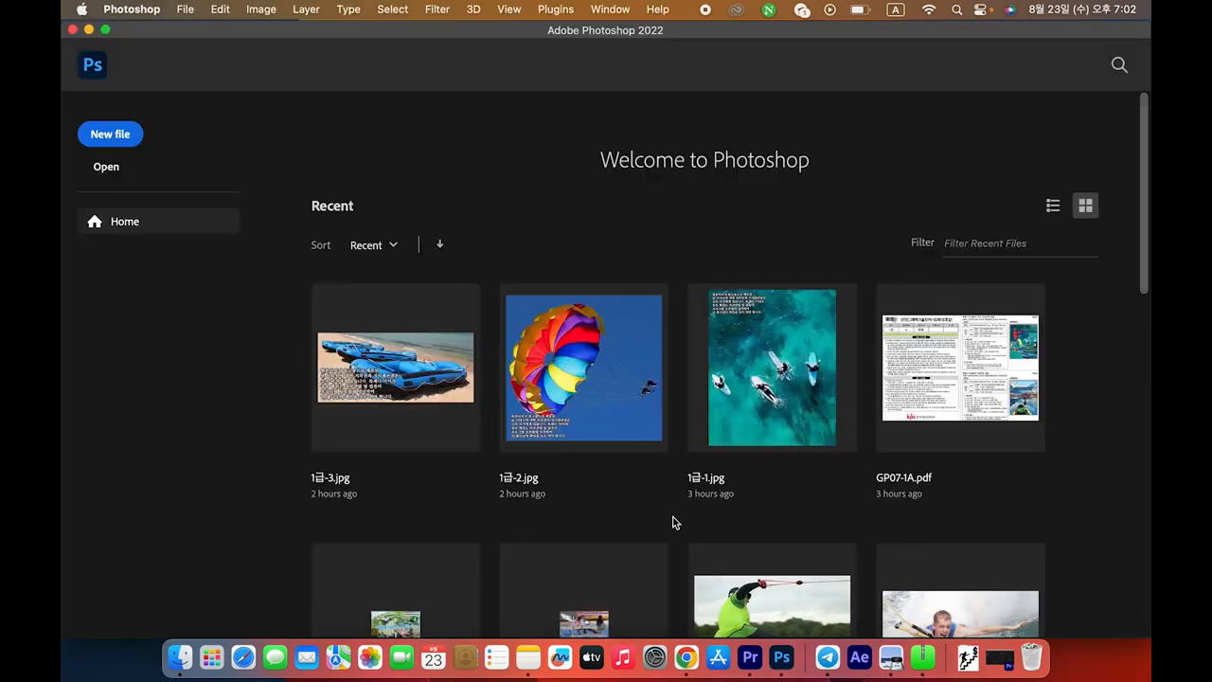
key(super+n)
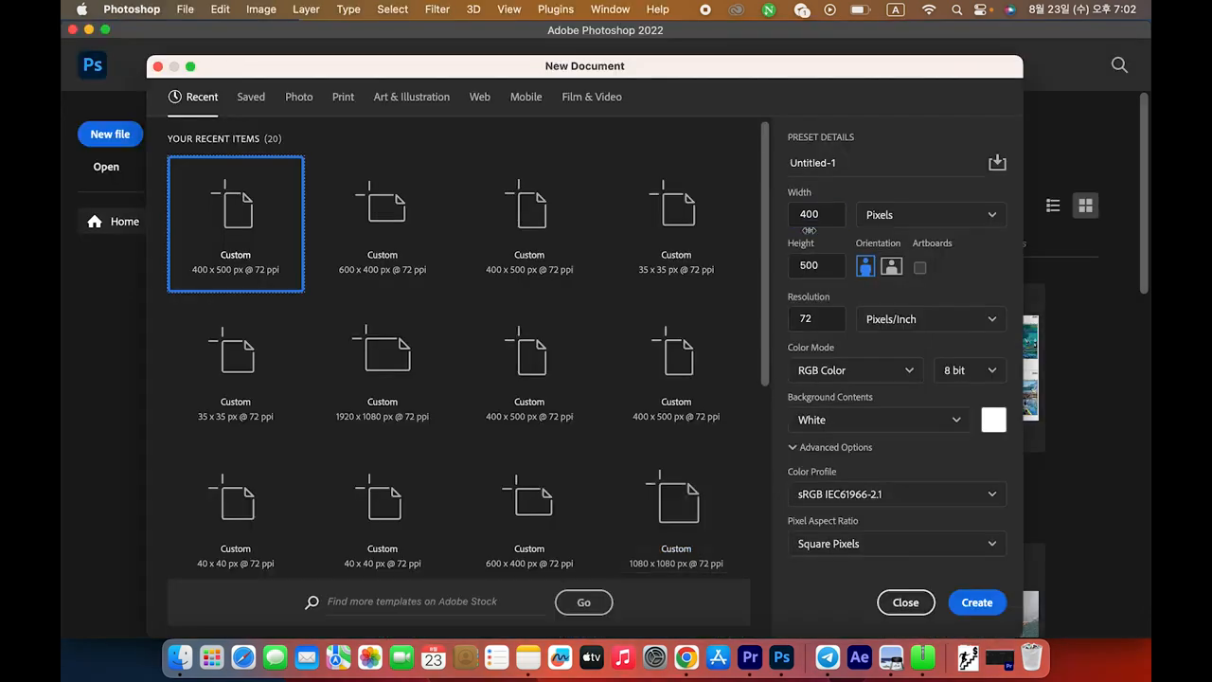
click(834, 269)
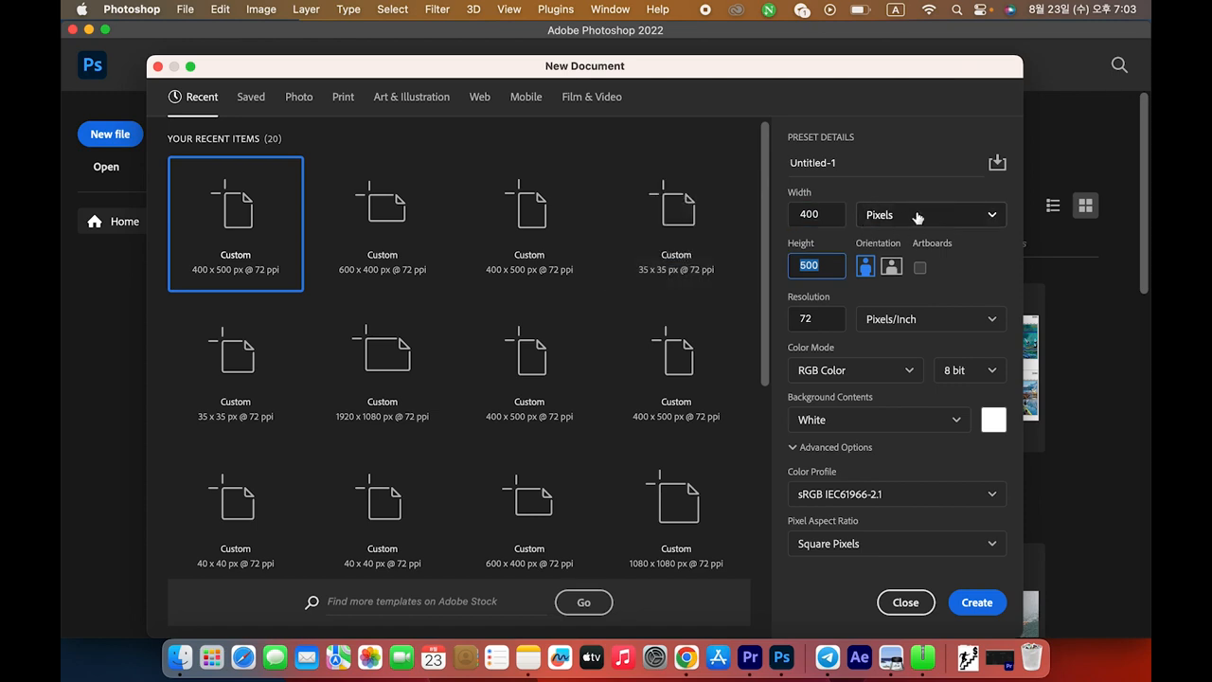
click(825, 319)
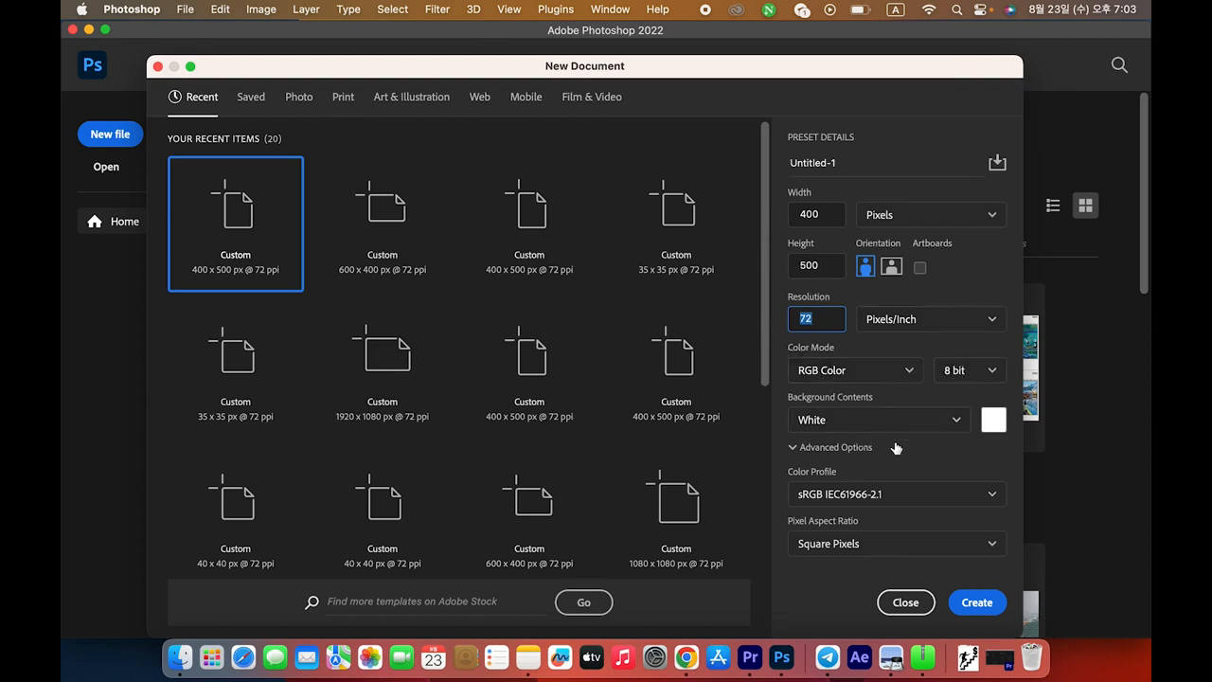
click(979, 610)
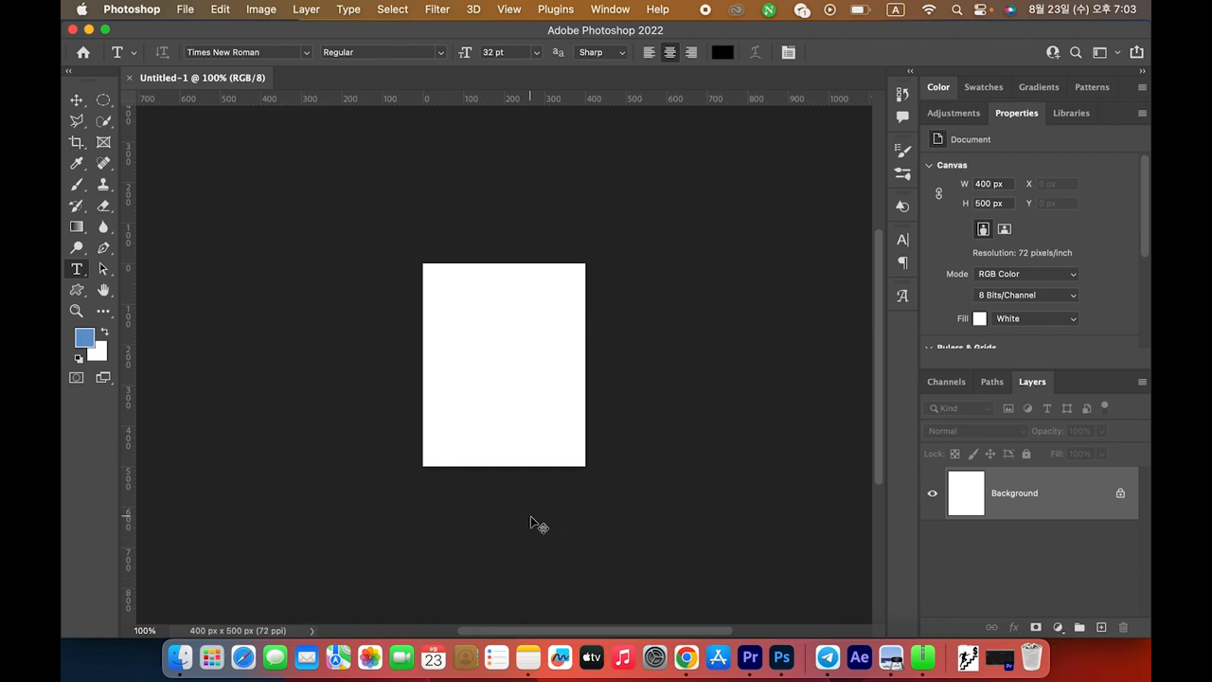
key(super+Tab)
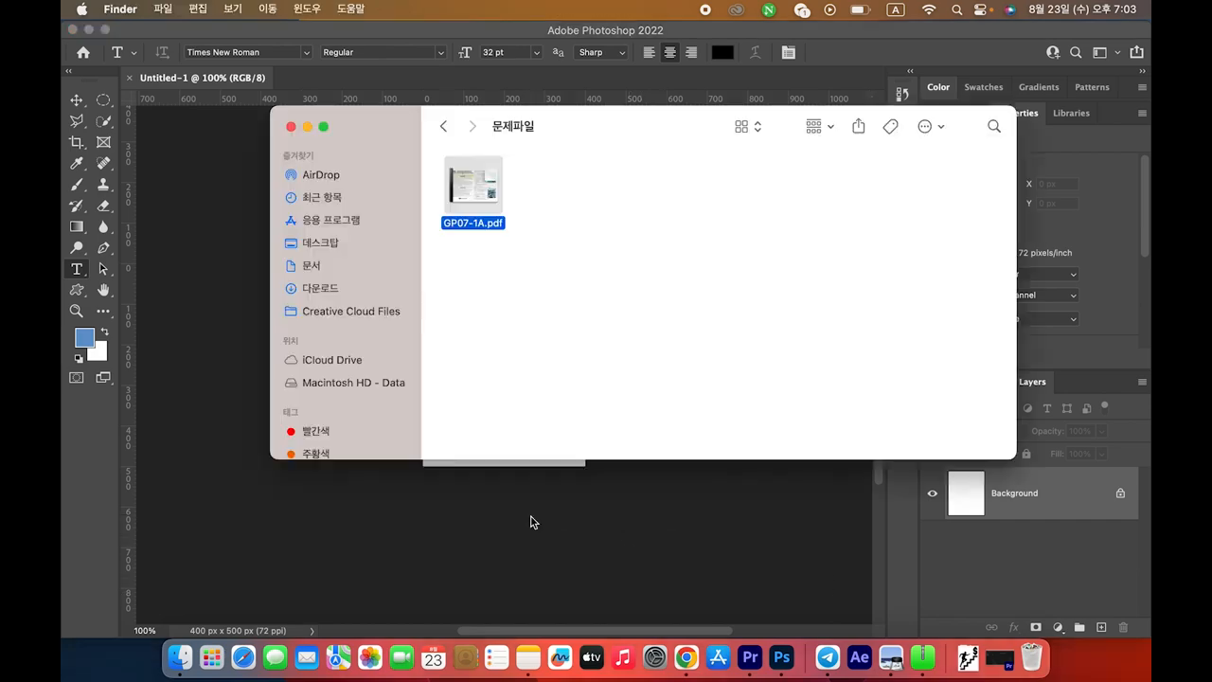
Close the Finder window and highlight the 1급-4.jpg file name and filter condition in the exam sheet
click(290, 127)
key(super+Tab)
key(super+Tab)
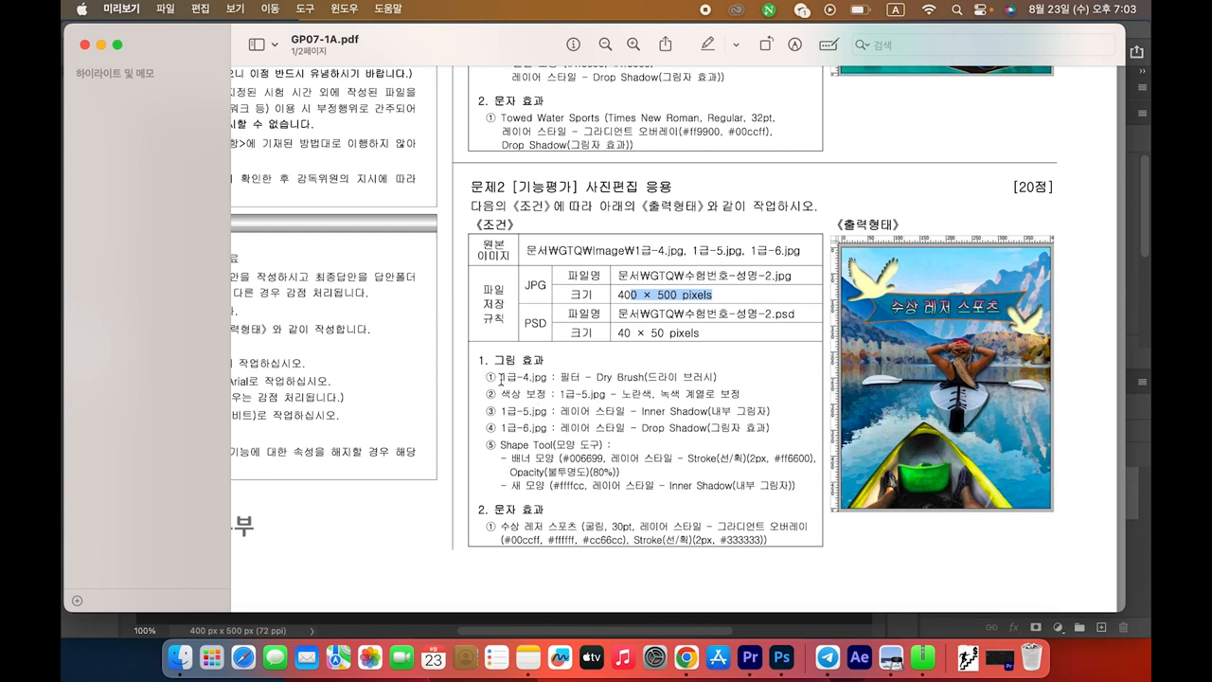
mouse_move(501, 378)
mouse_down()
mouse_move(512, 378)
mouse_move(481, 376)
mouse_move(725, 376)
mouse_up()
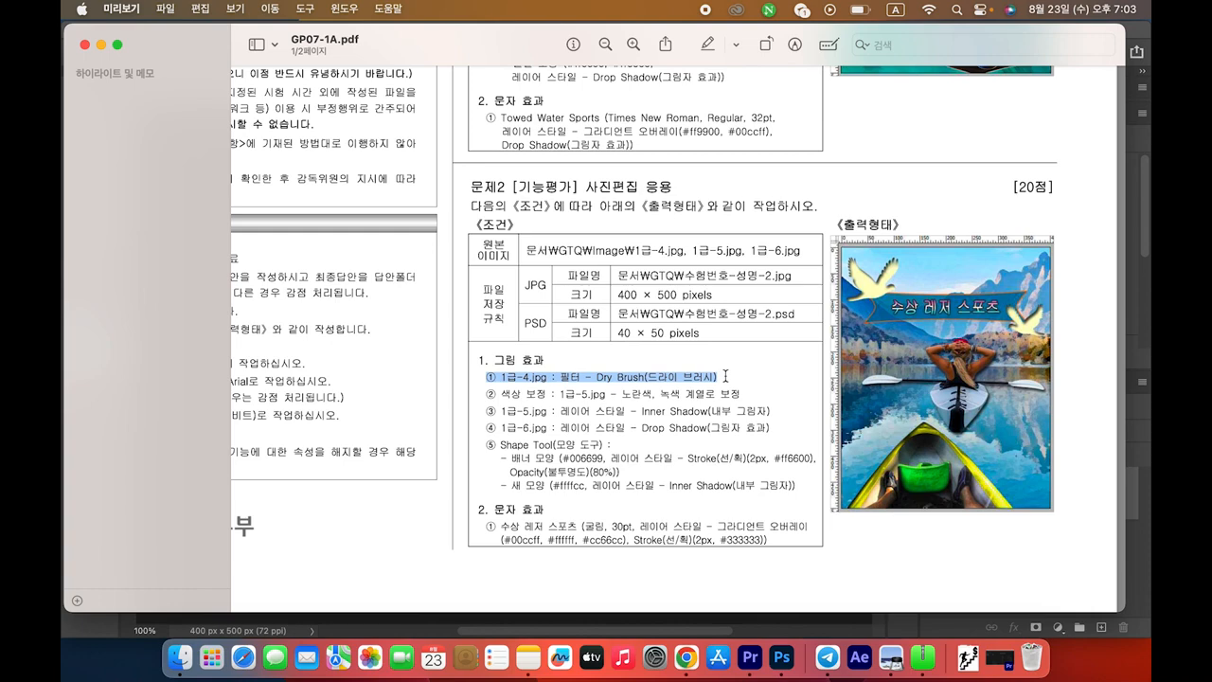
click(572, 384)
drag(502, 378, 542, 376)
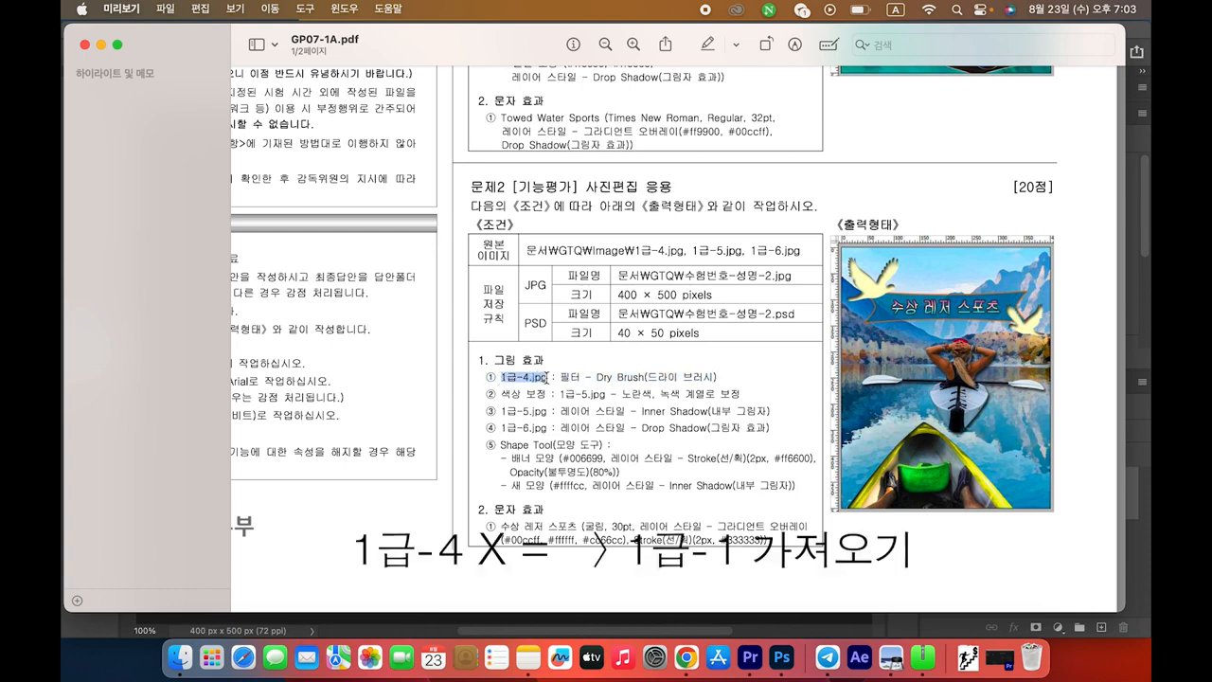
click(547, 377)
drag(559, 377, 721, 376)
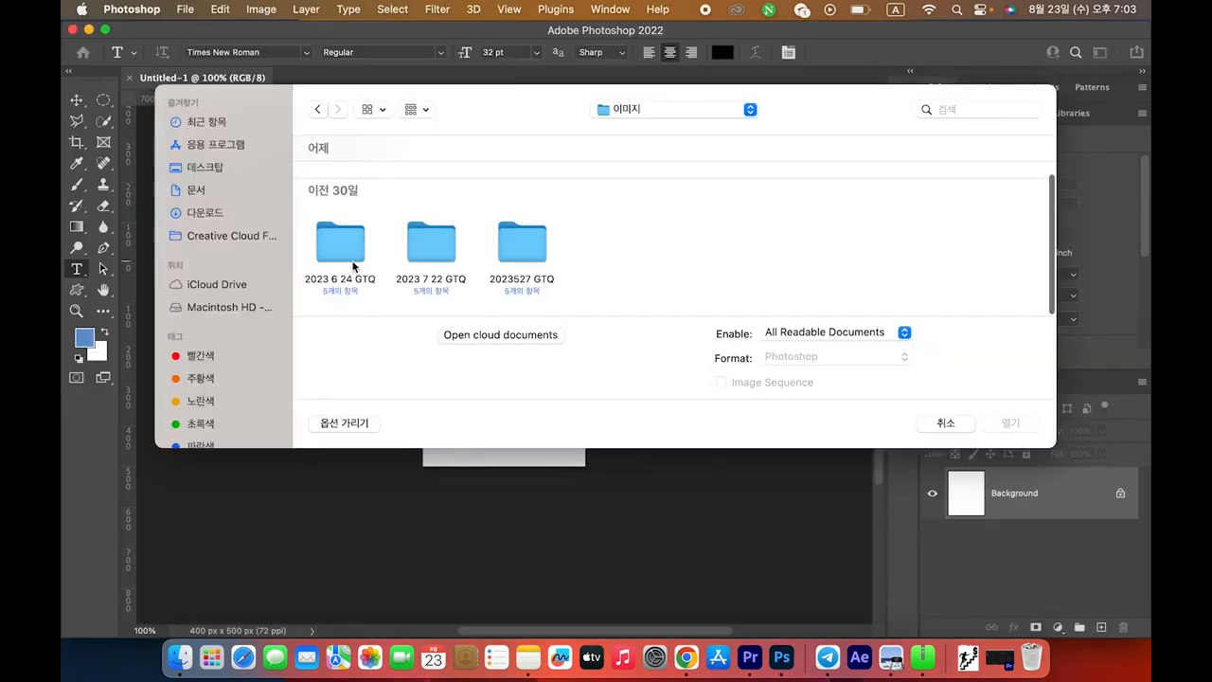
Open 1급-1.jpg from 2023 7 22 GTQ > GP07-1A > 소스파일
click(450, 258)
double_click(450, 258)
double_click(347, 211)
double_click(433, 206)
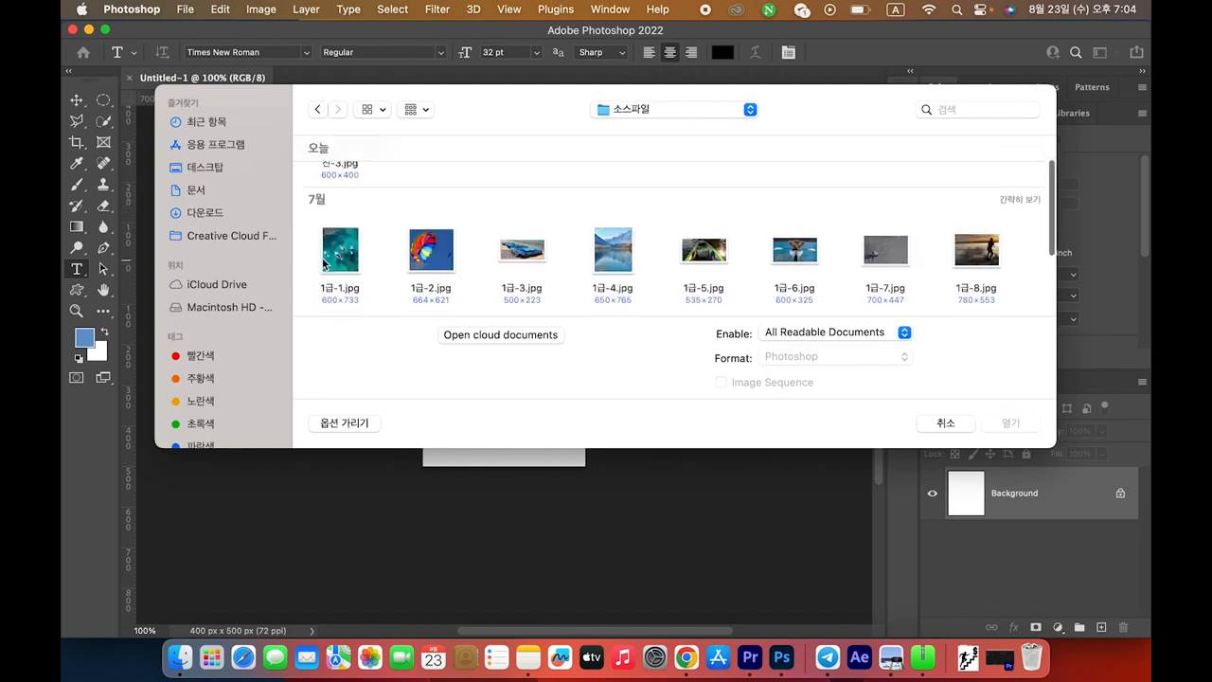
click(343, 256)
double_click(351, 263)
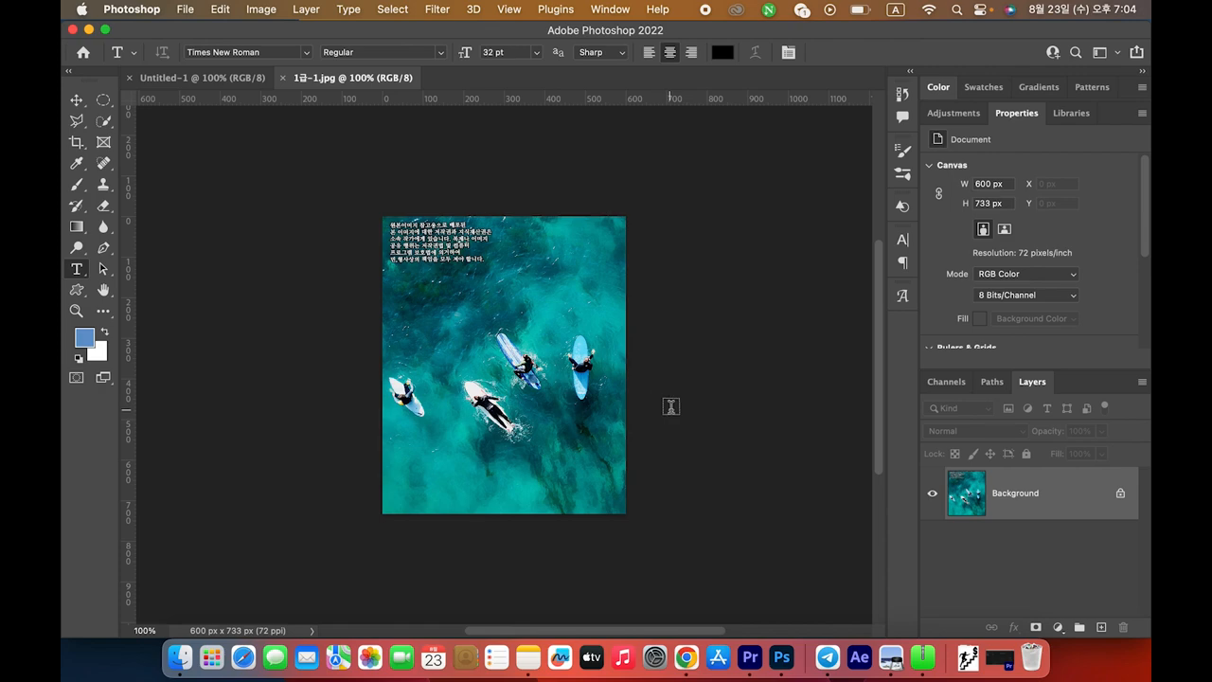
Resize the surfers photo to 500 px height (409 px width), then recheck its condition in the PDF
click(261, 9)
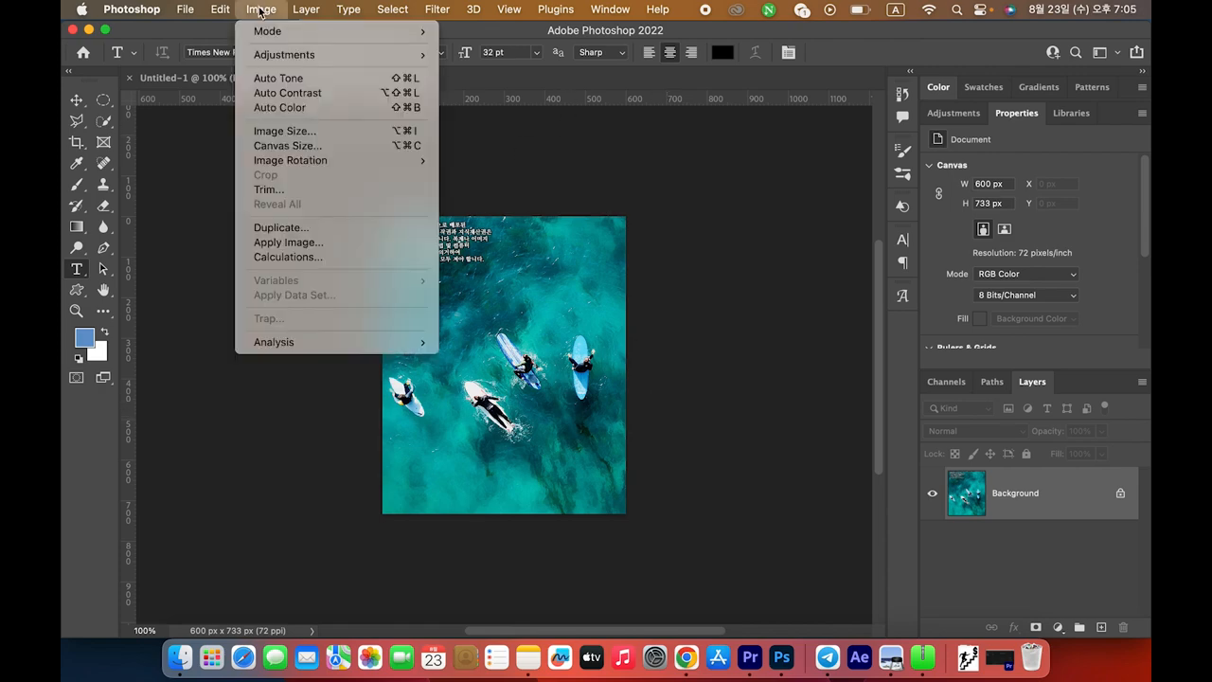
click(285, 131)
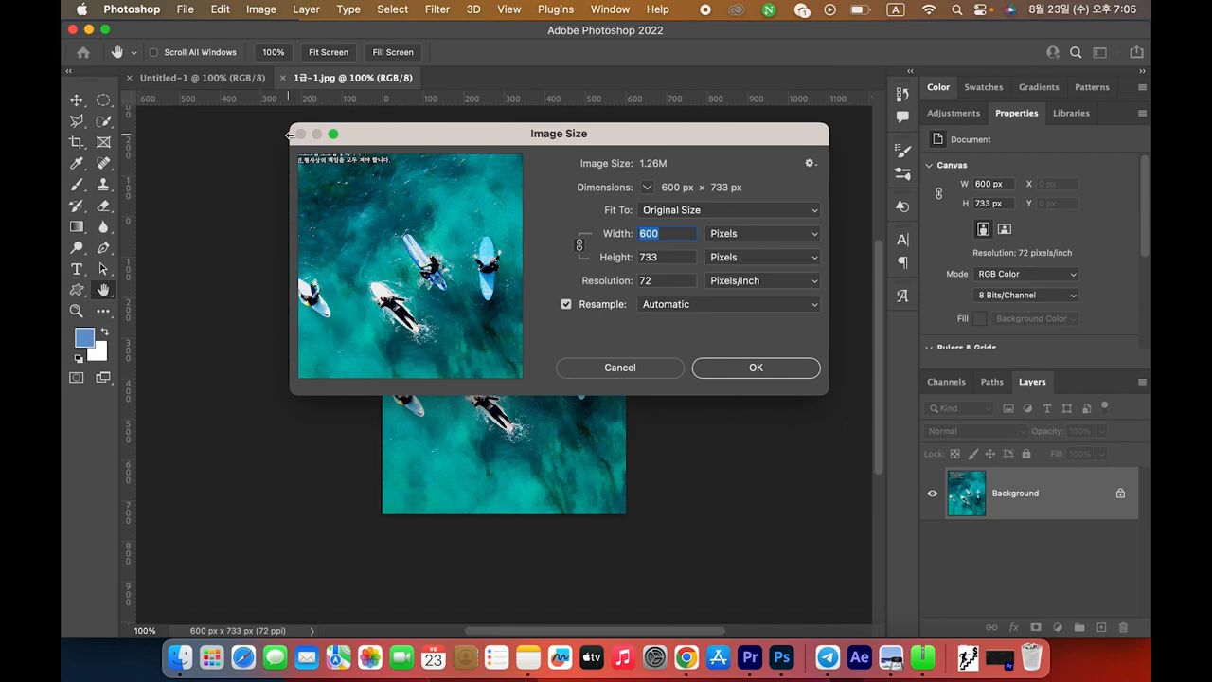
text(400)
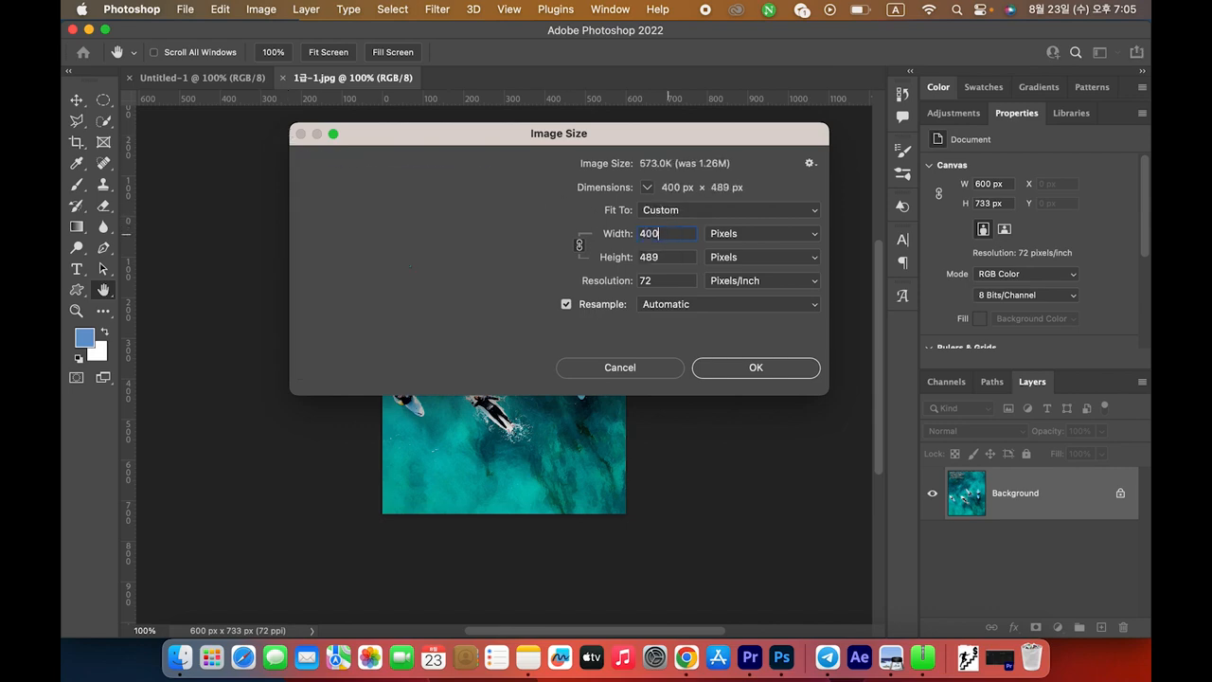
click(677, 256)
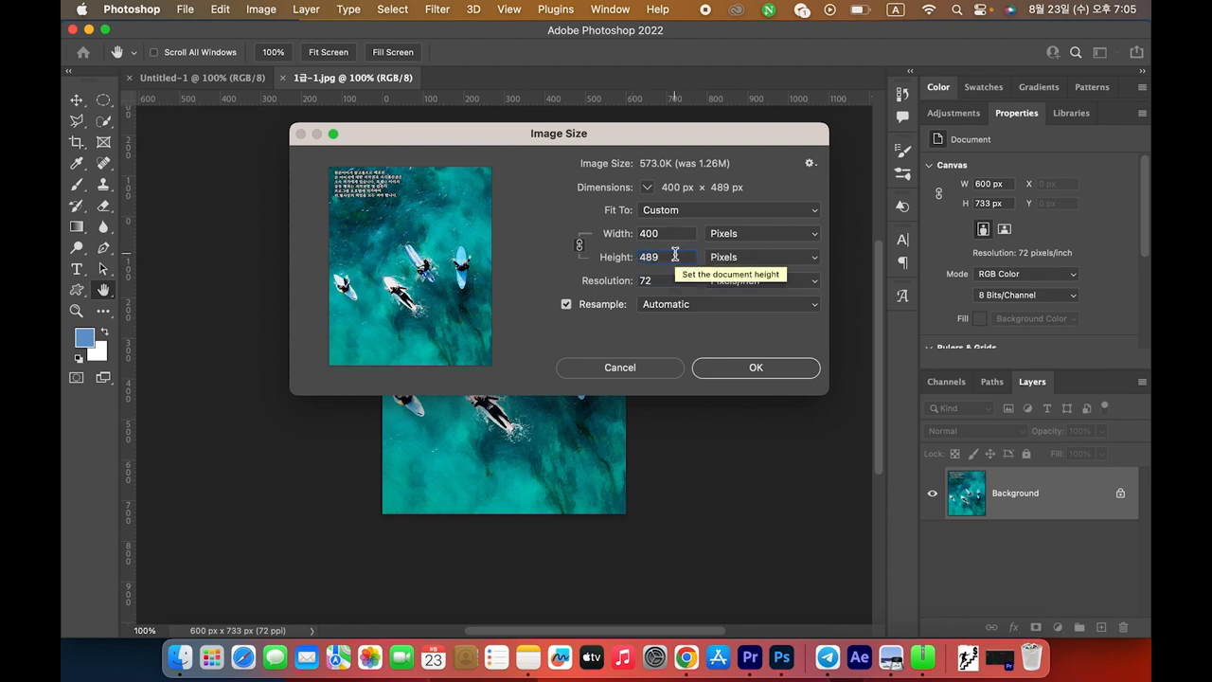
double_click(673, 256)
text(500)
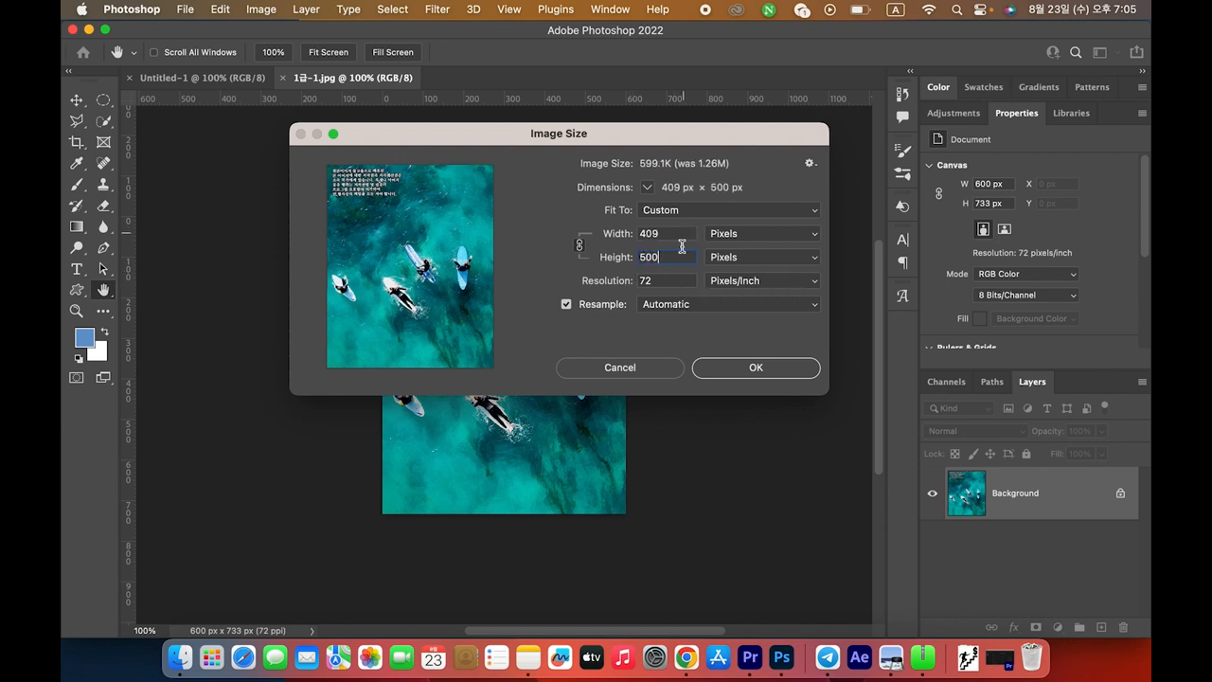
double_click(650, 233)
click(668, 233)
click(768, 374)
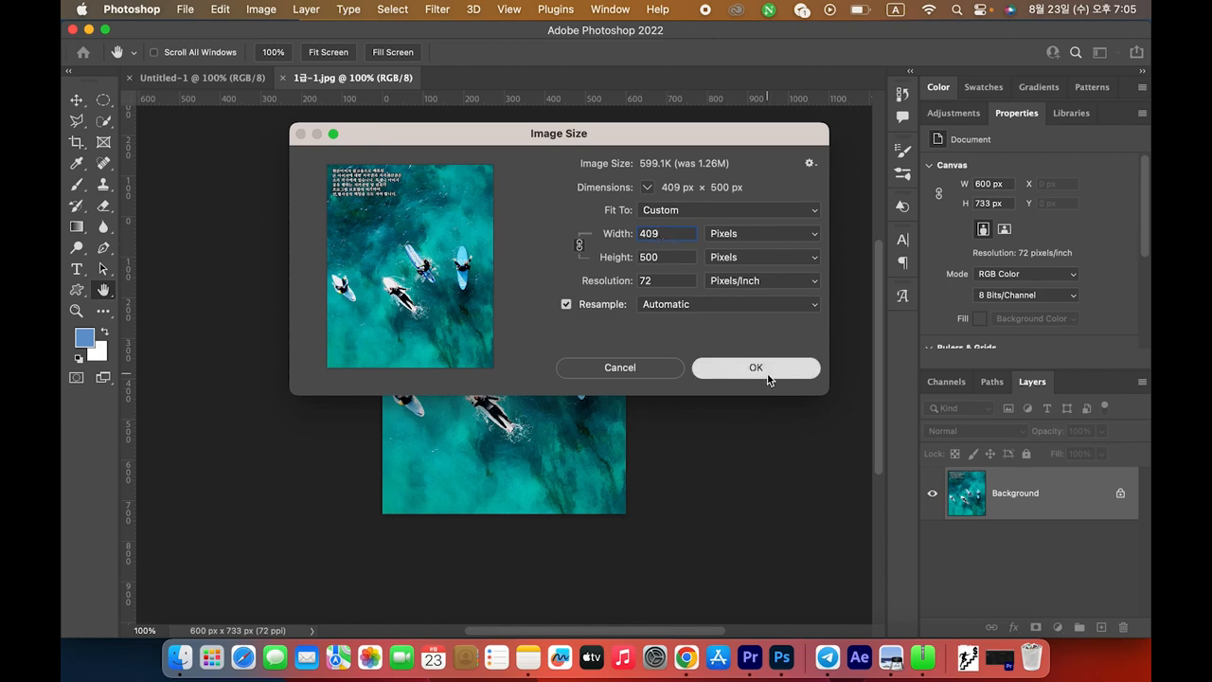
key(super+Tab)
drag(499, 347, 716, 344)
Apply Filter Gallery's Angled Strokes with balance 50, stroke length 15 and sharpness 3
key(super+Tab)
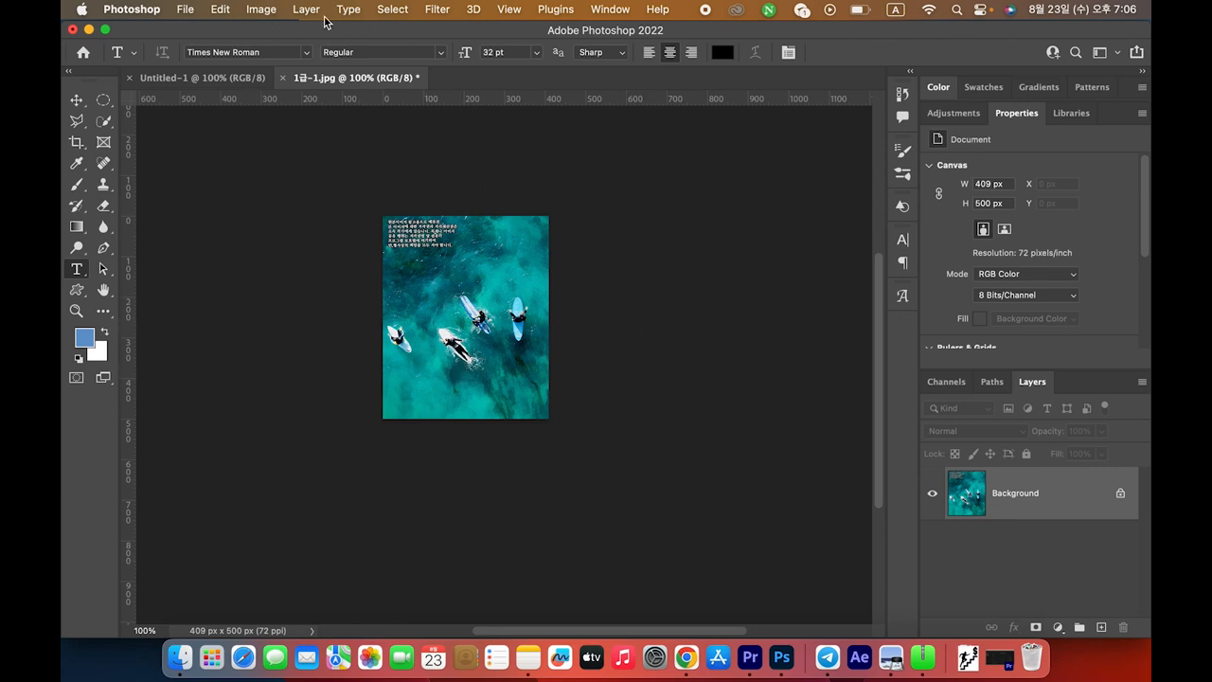
click(437, 10)
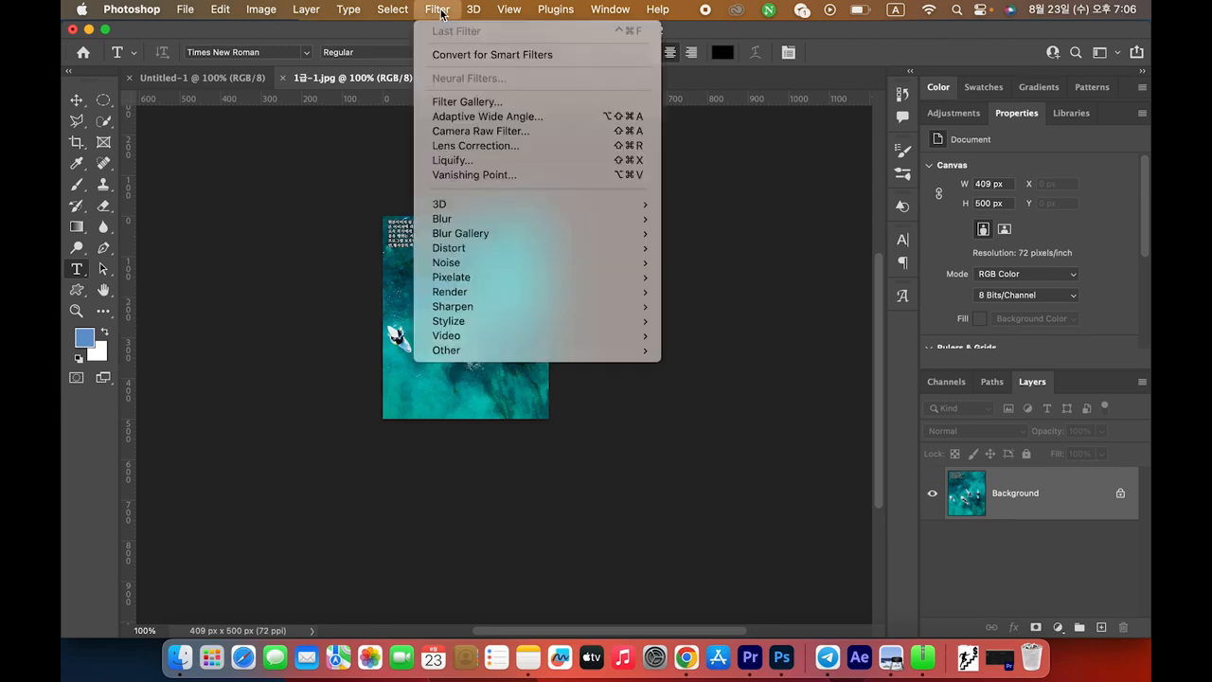
click(468, 102)
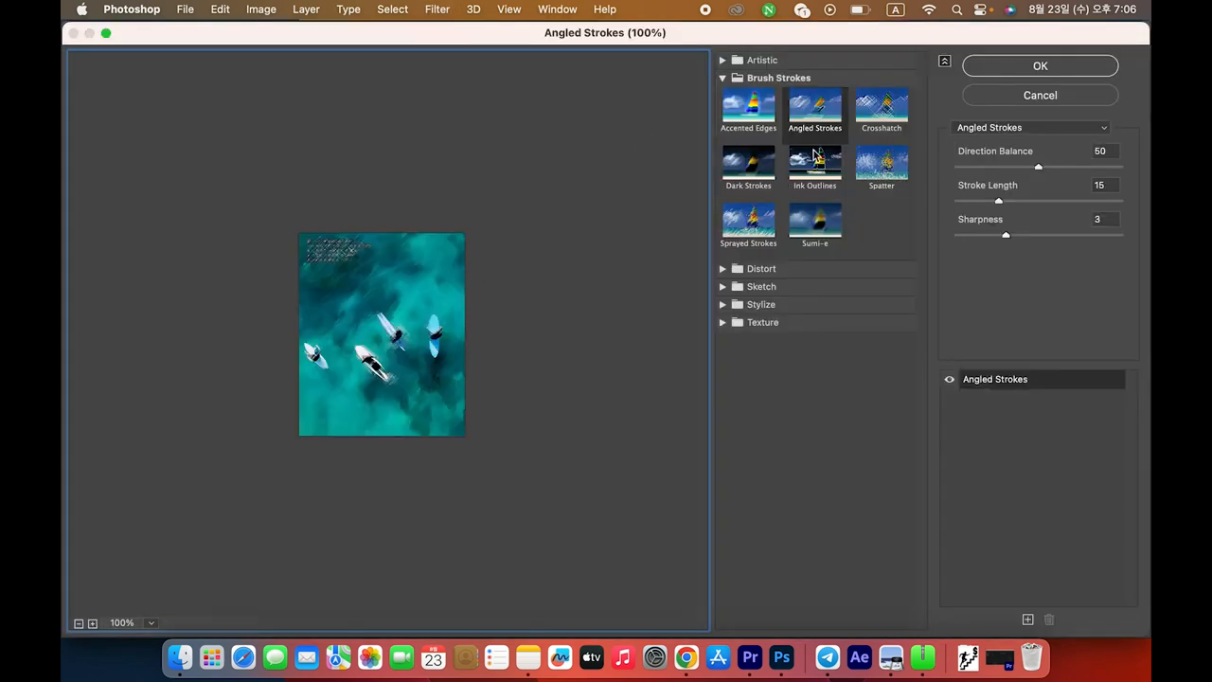
click(724, 61)
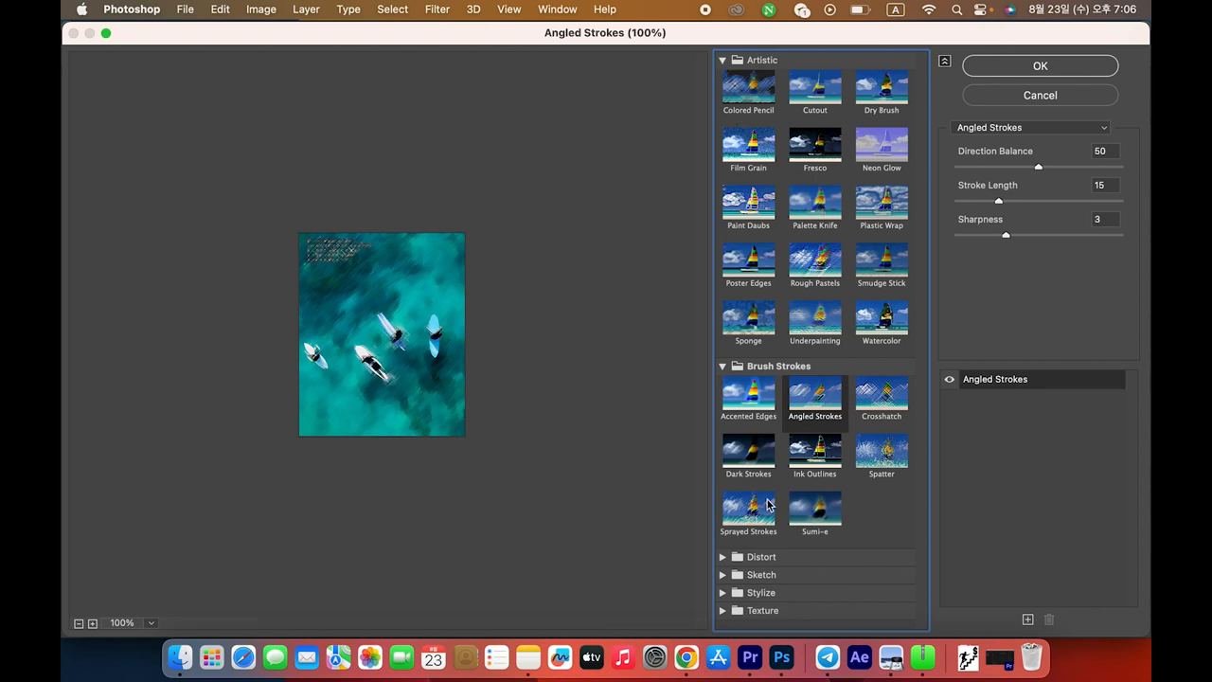
click(722, 559)
scroll(848, 519, down, 2)
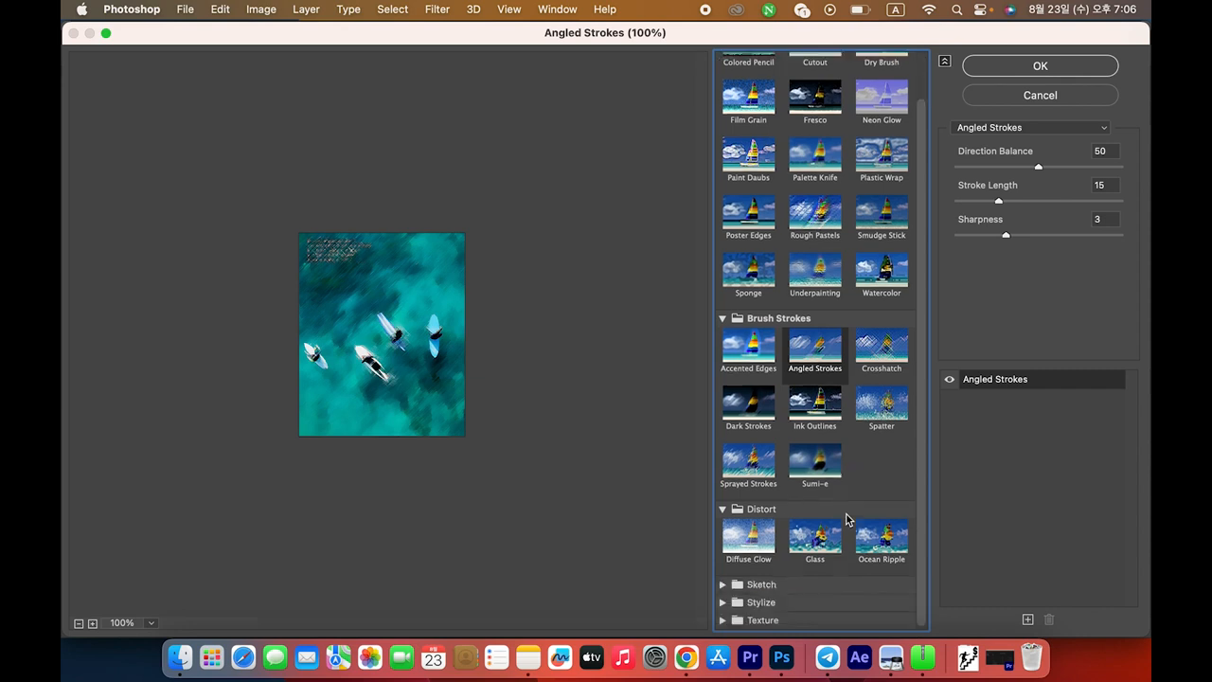
scroll(814, 567, up, 2)
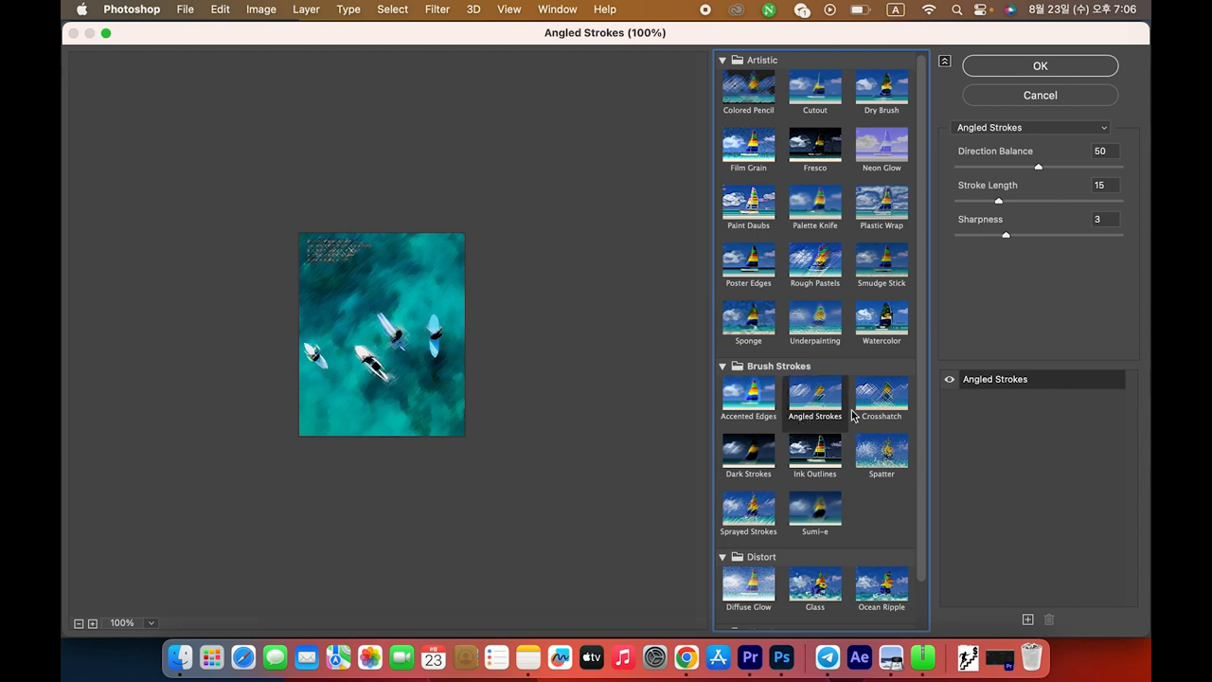
click(1073, 67)
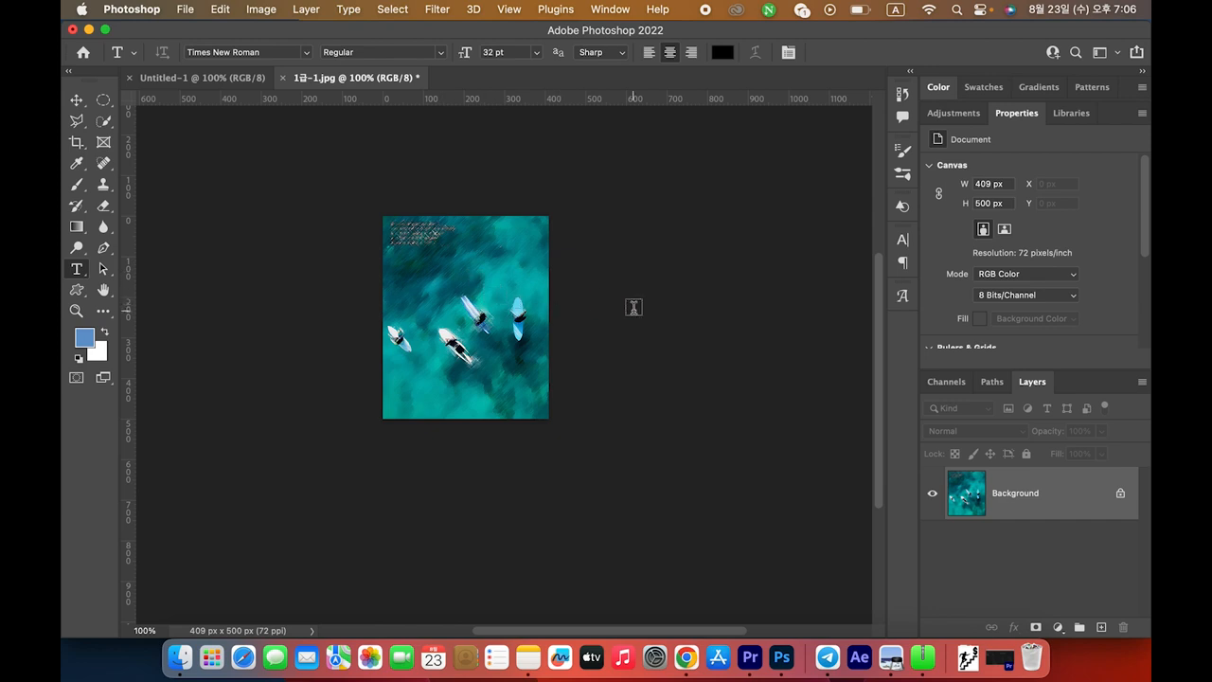
Select the entire Angled Strokes surfers image with Cmd+A
key(super+a)
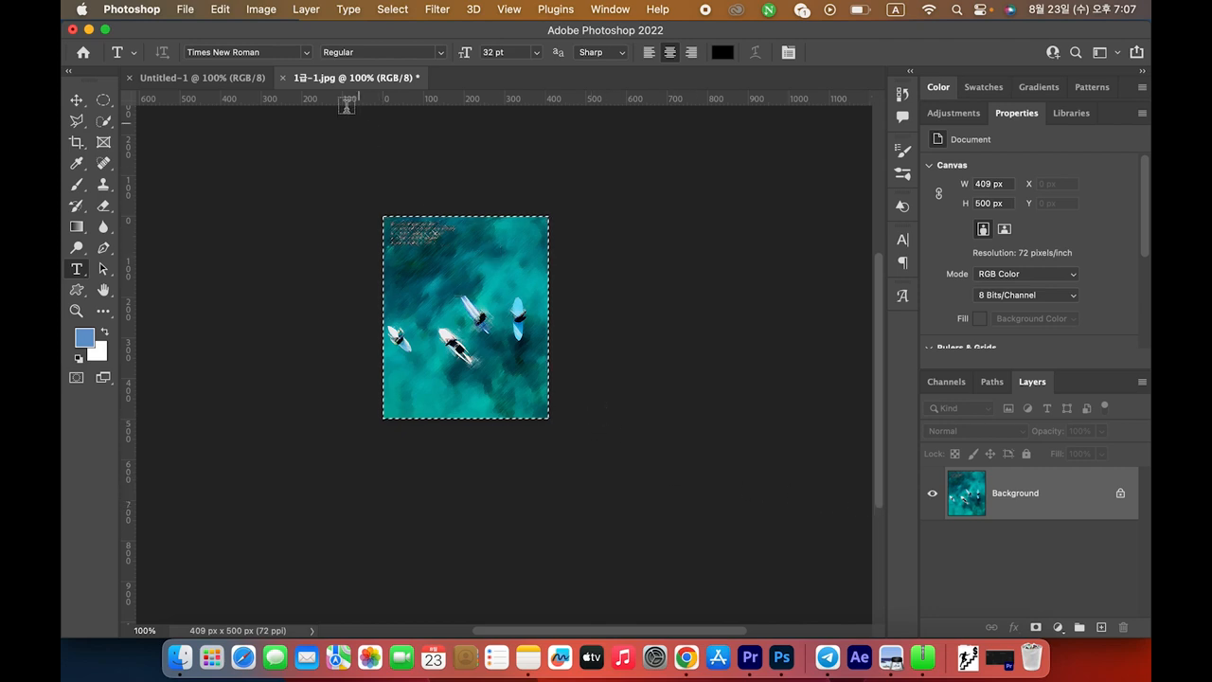
Paste the filtered surfers image into Untitled-1 and enlarge it to 452 × 552 px
click(204, 78)
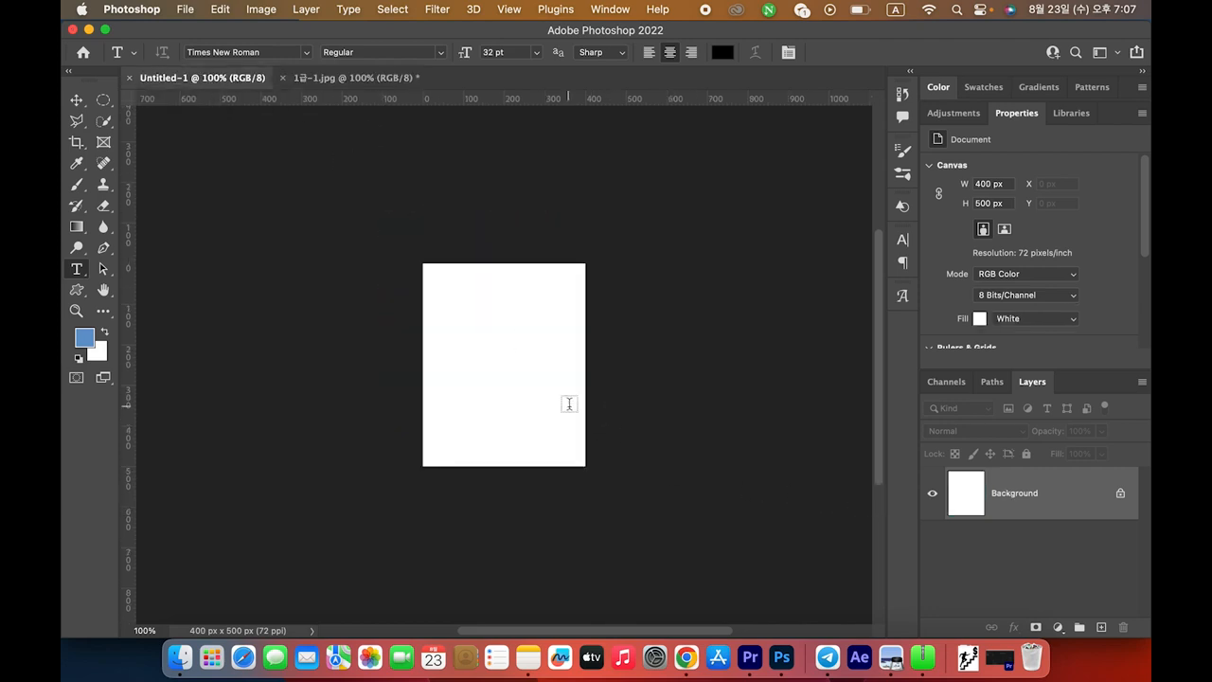
key(super+v)
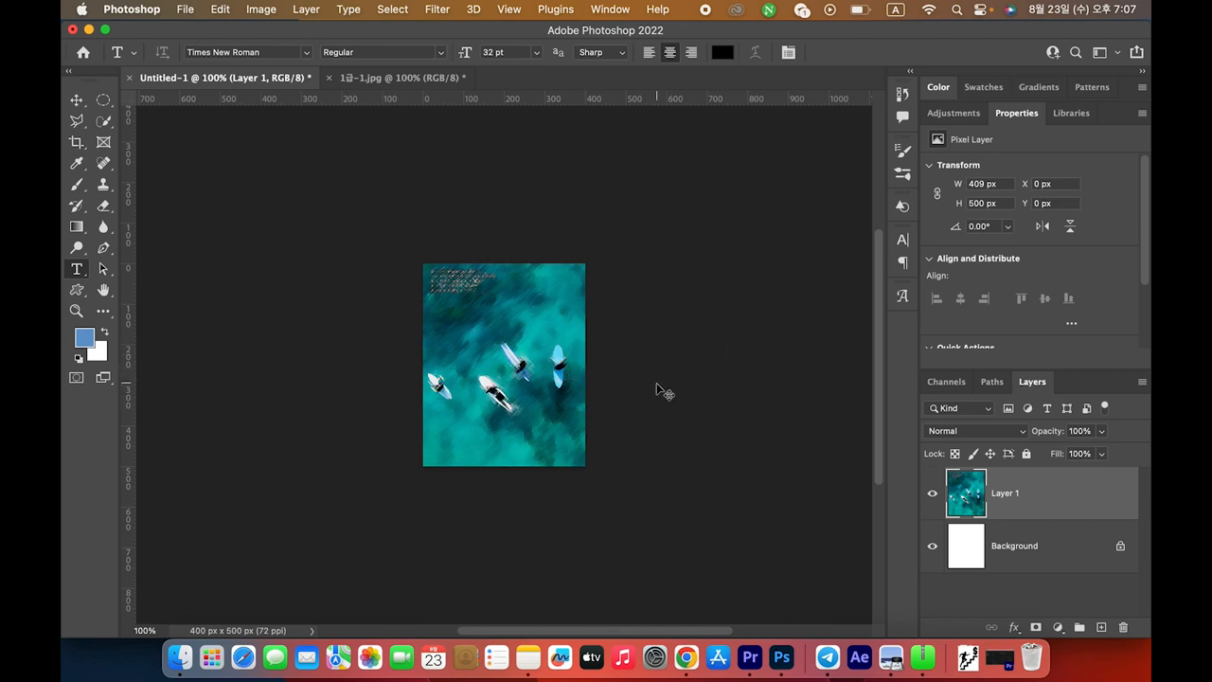
key(super+Tab)
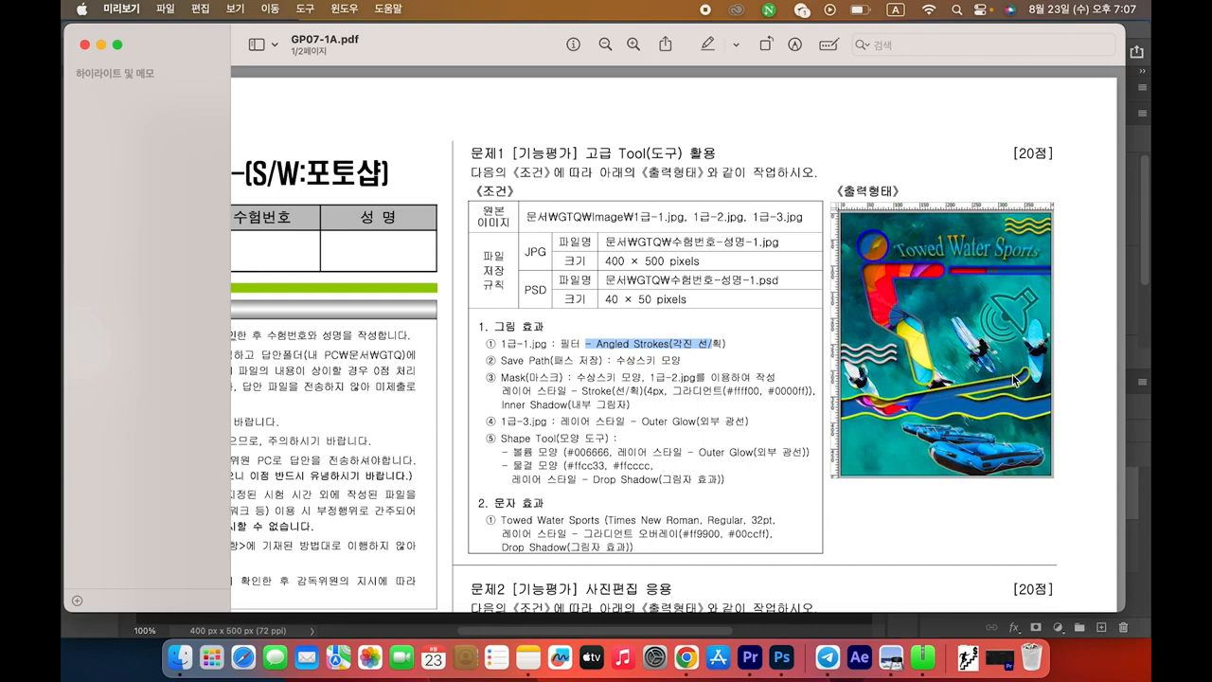
key(super+Tab)
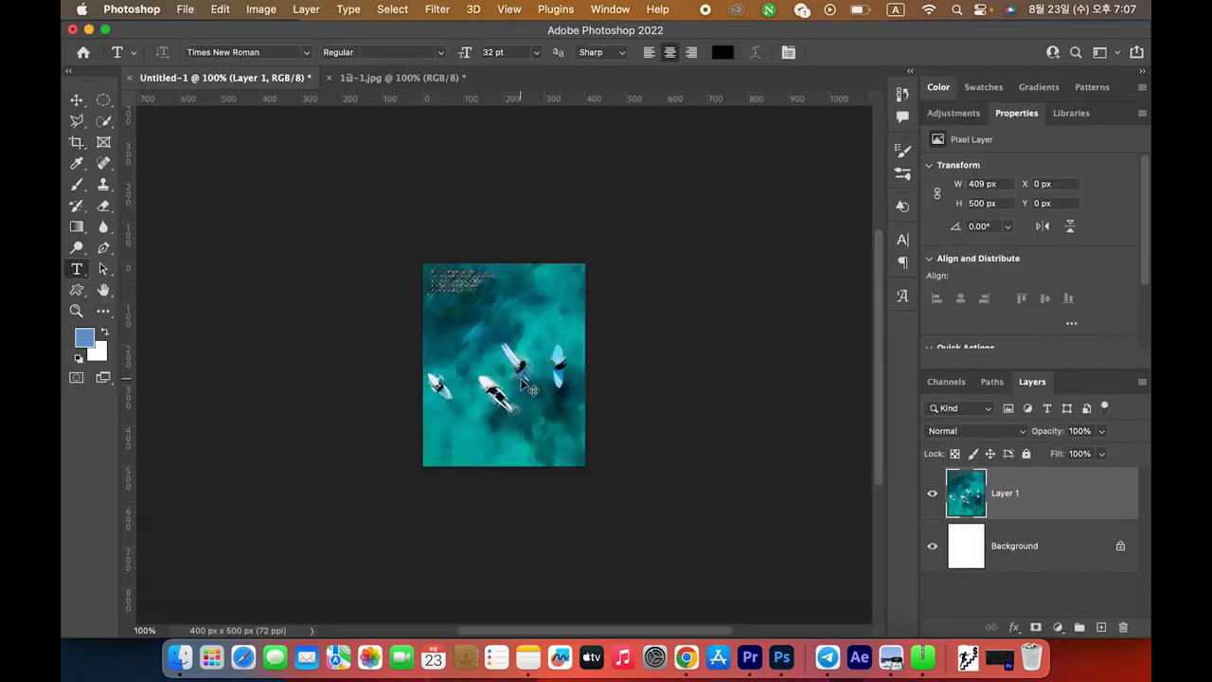
key(super+t)
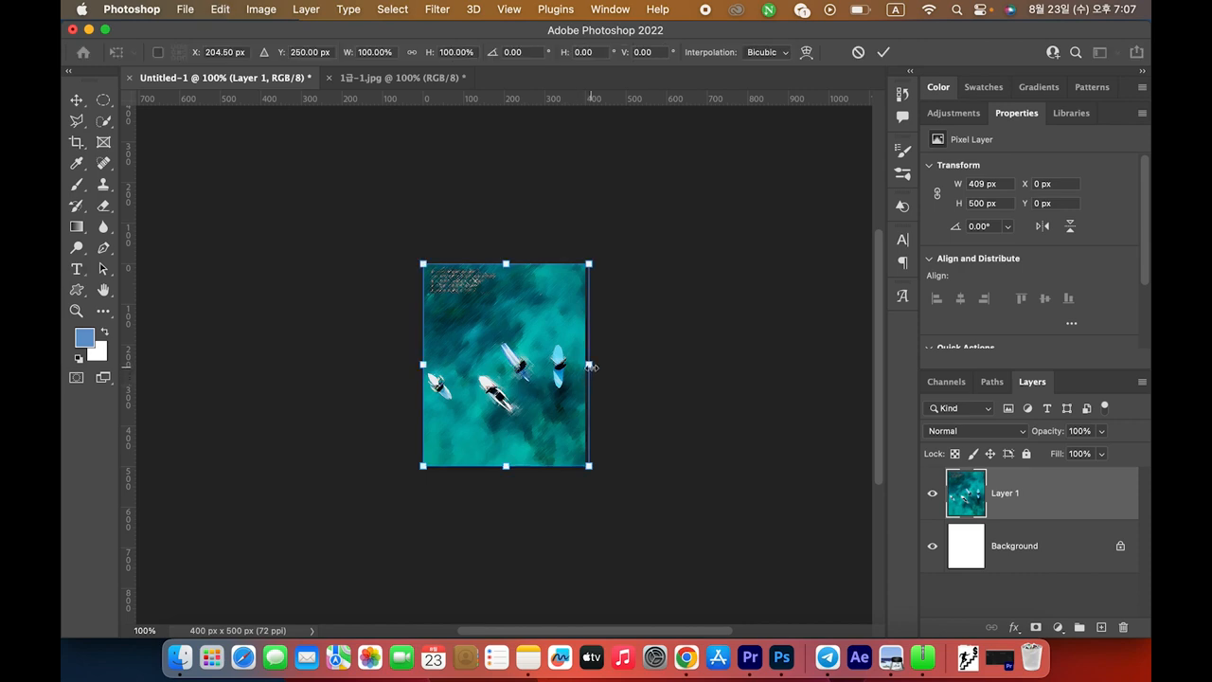
drag(591, 367, 608, 367)
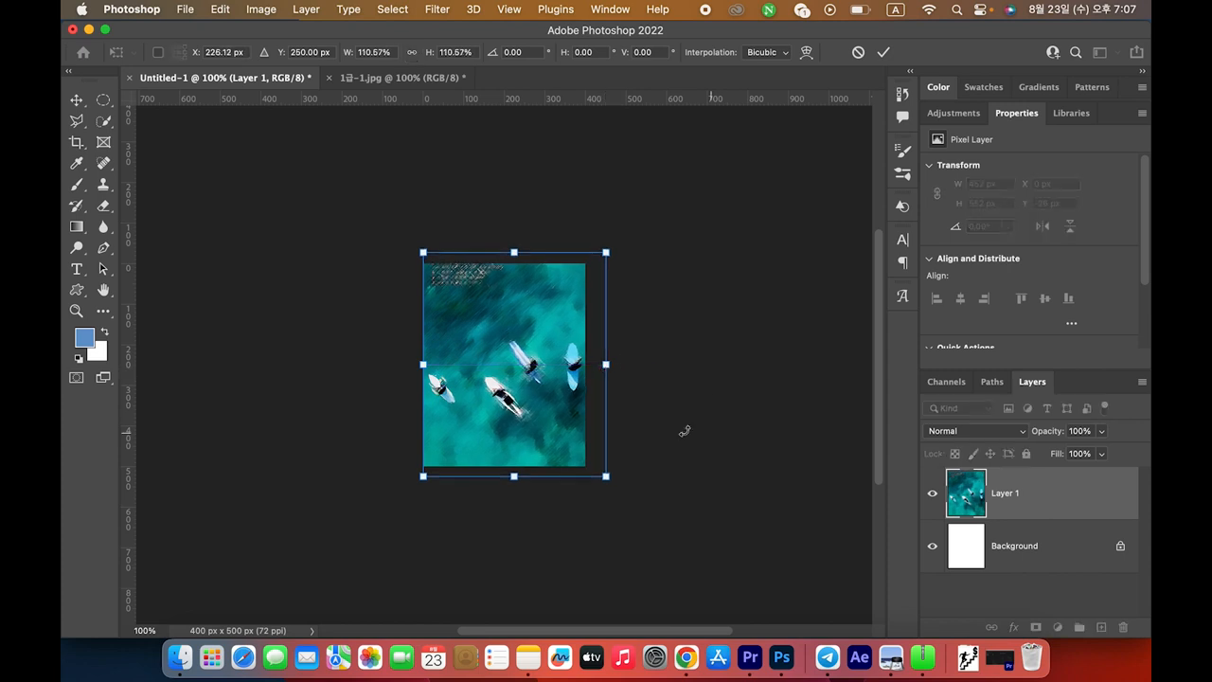
key(Return)
Rename the pasted layer 1-1 and review the Save Path condition in the exam sheet
double_click(1000, 493)
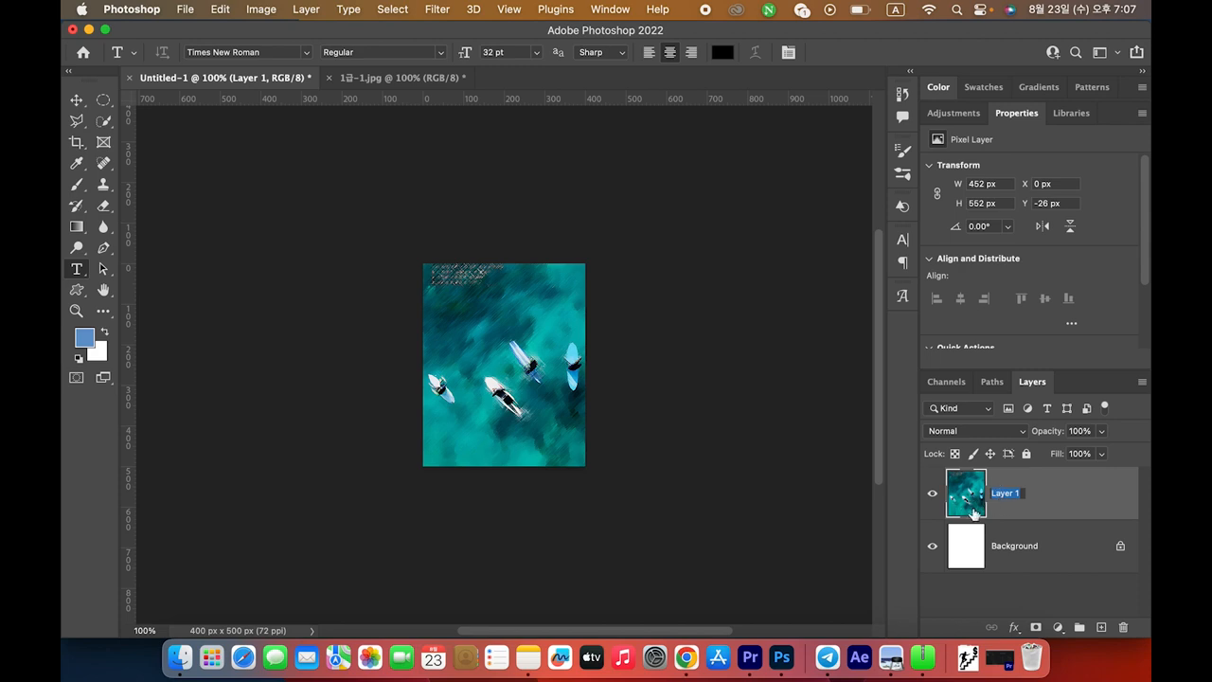
text(1-1)
key(Return)
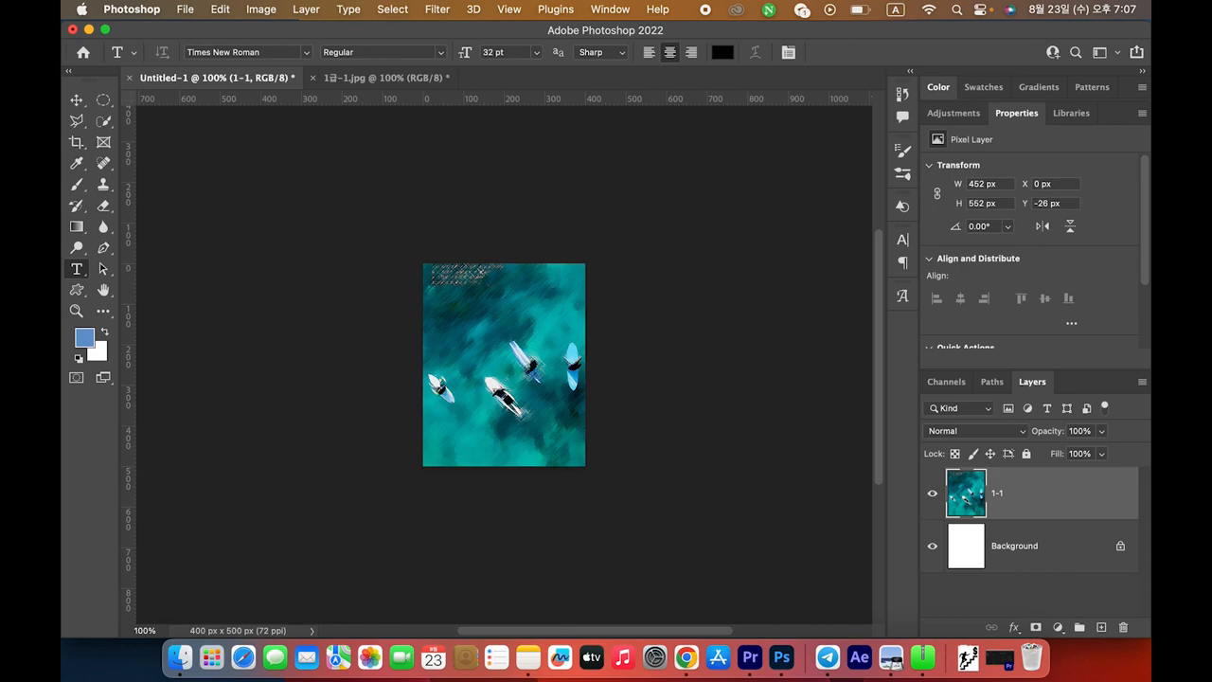
key(super+Tab)
drag(487, 360, 684, 360)
click(684, 361)
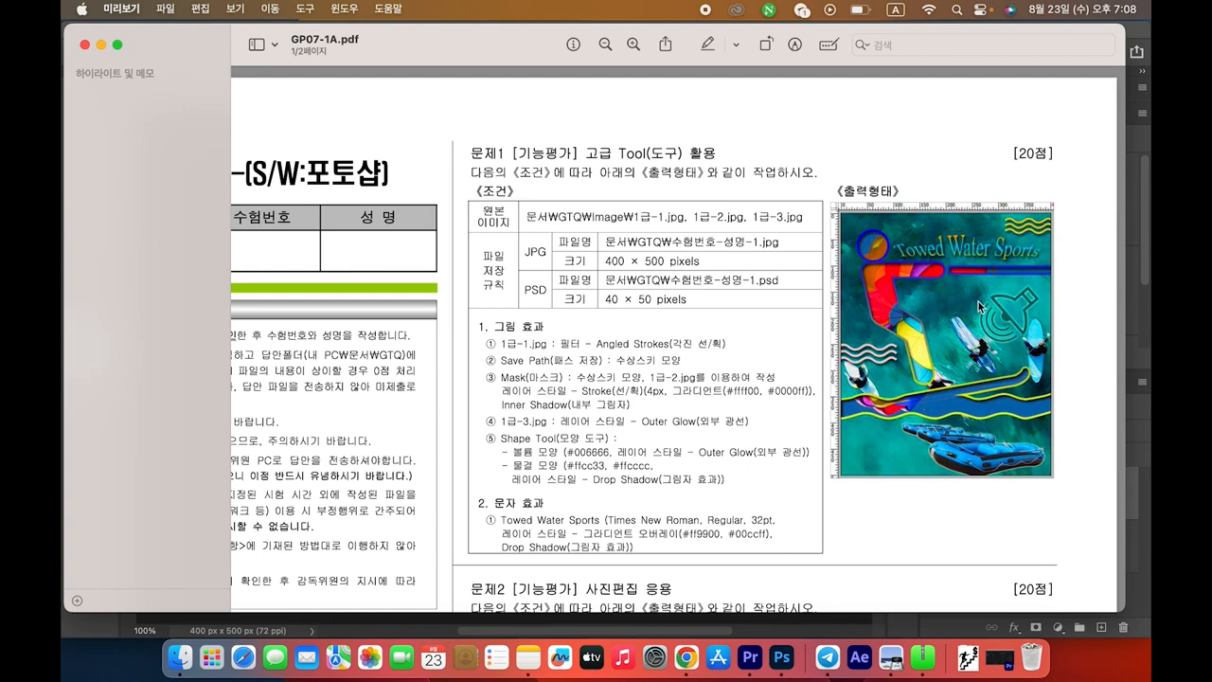
drag(553, 361, 685, 360)
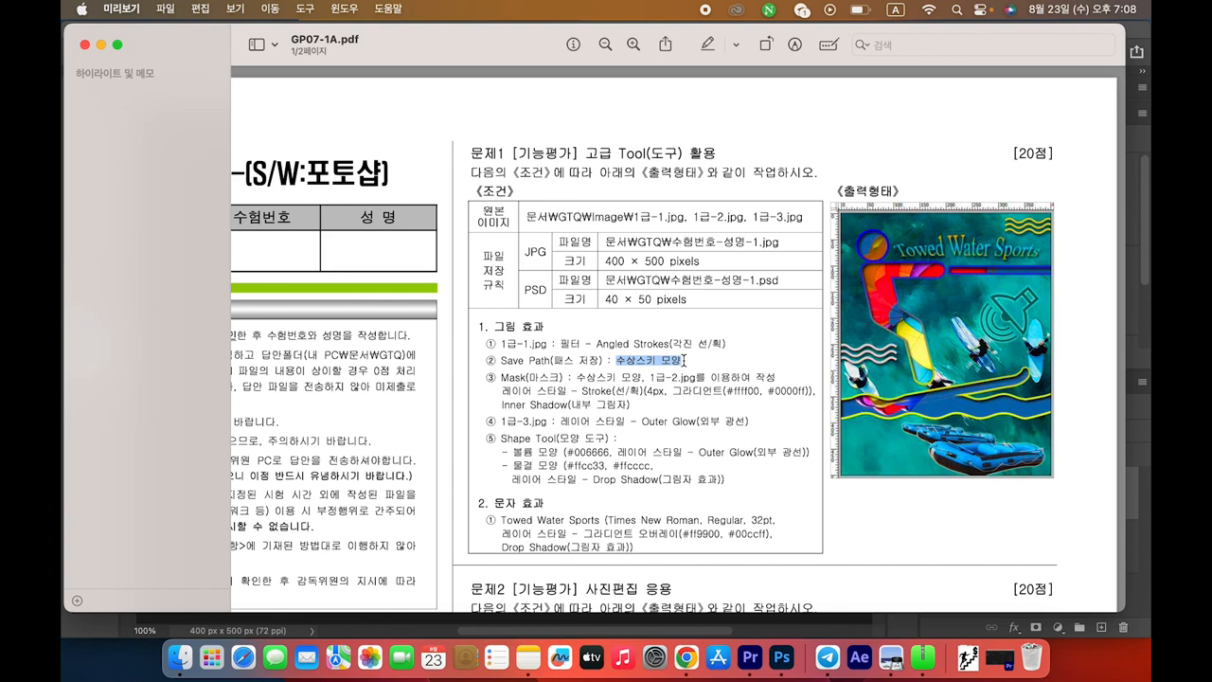
click(807, 264)
Zoom the composite to 200% and place the first guides at X 38.5 px and Y 35 px
key(super+Tab)
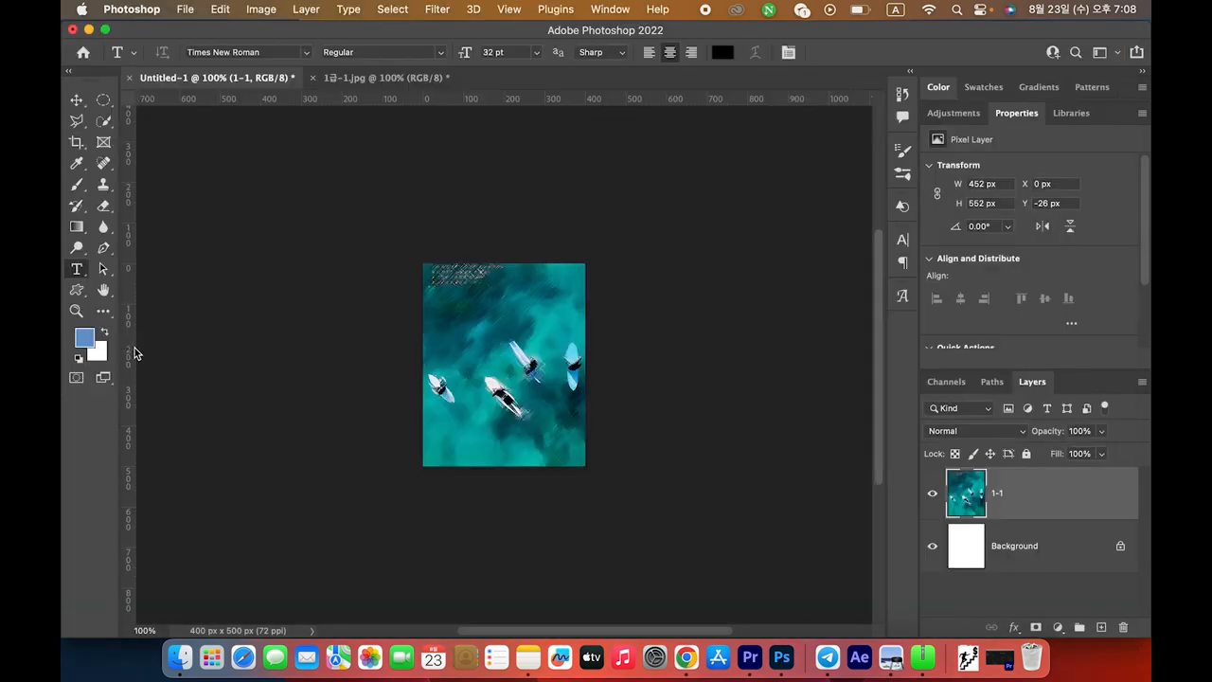
key(super+equal)
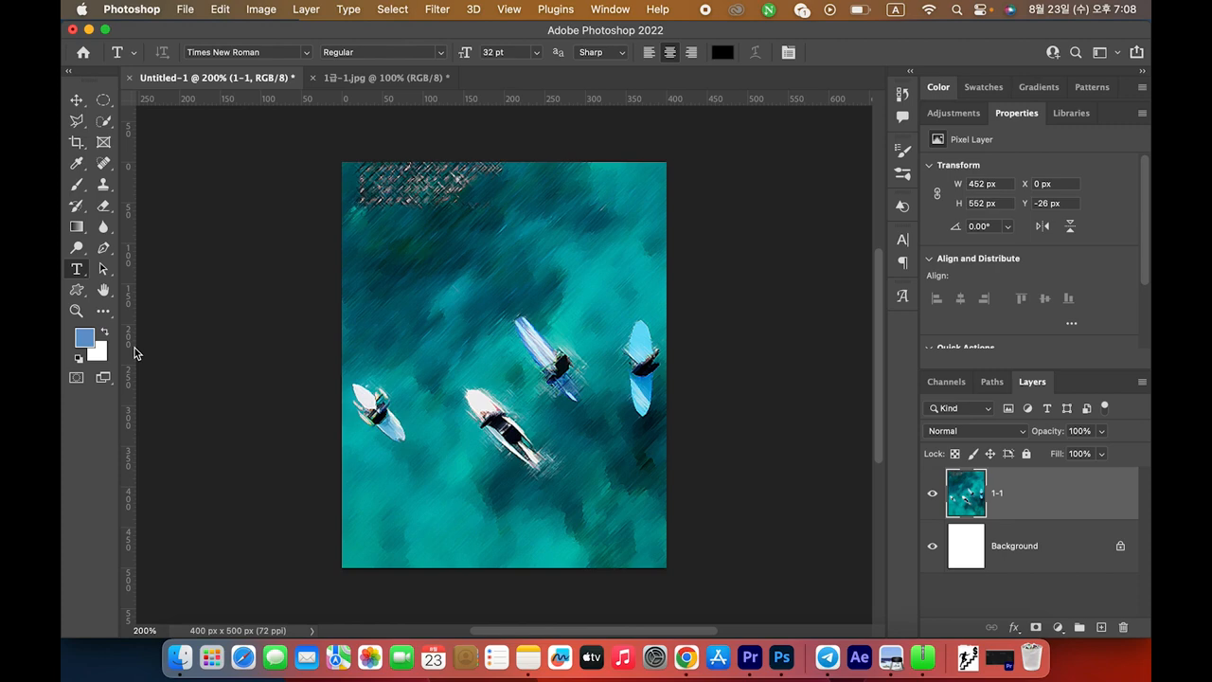
drag(133, 352, 374, 345)
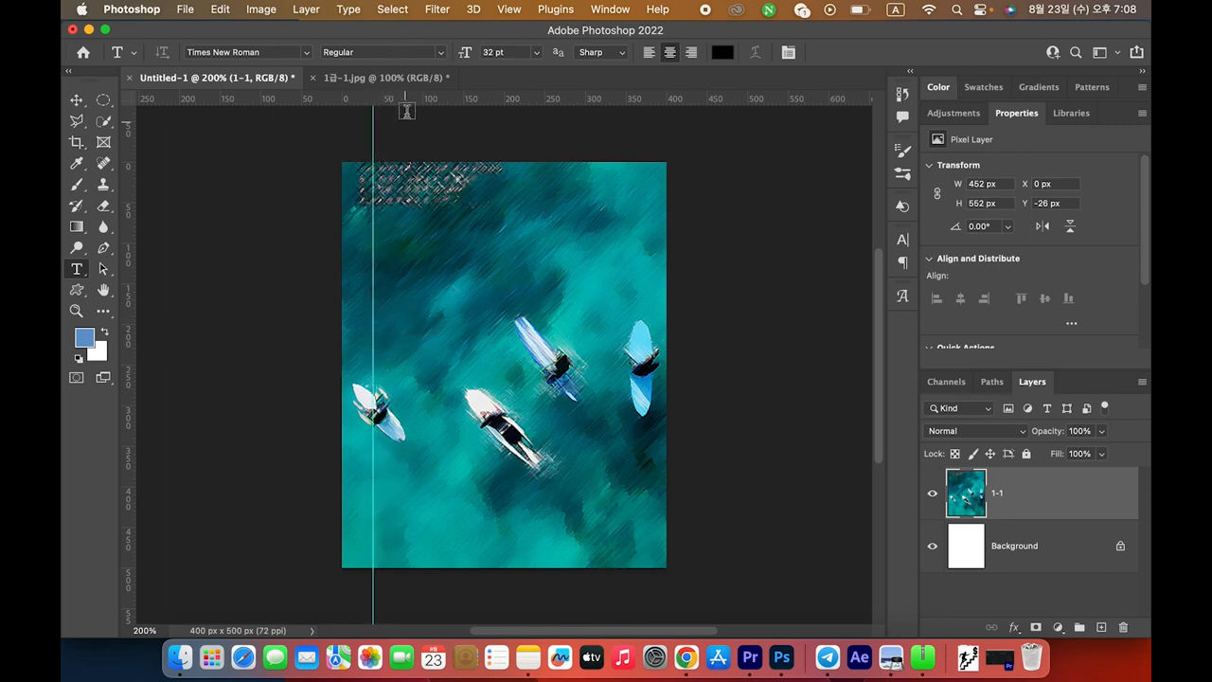
drag(408, 99, 405, 190)
key(super+Tab)
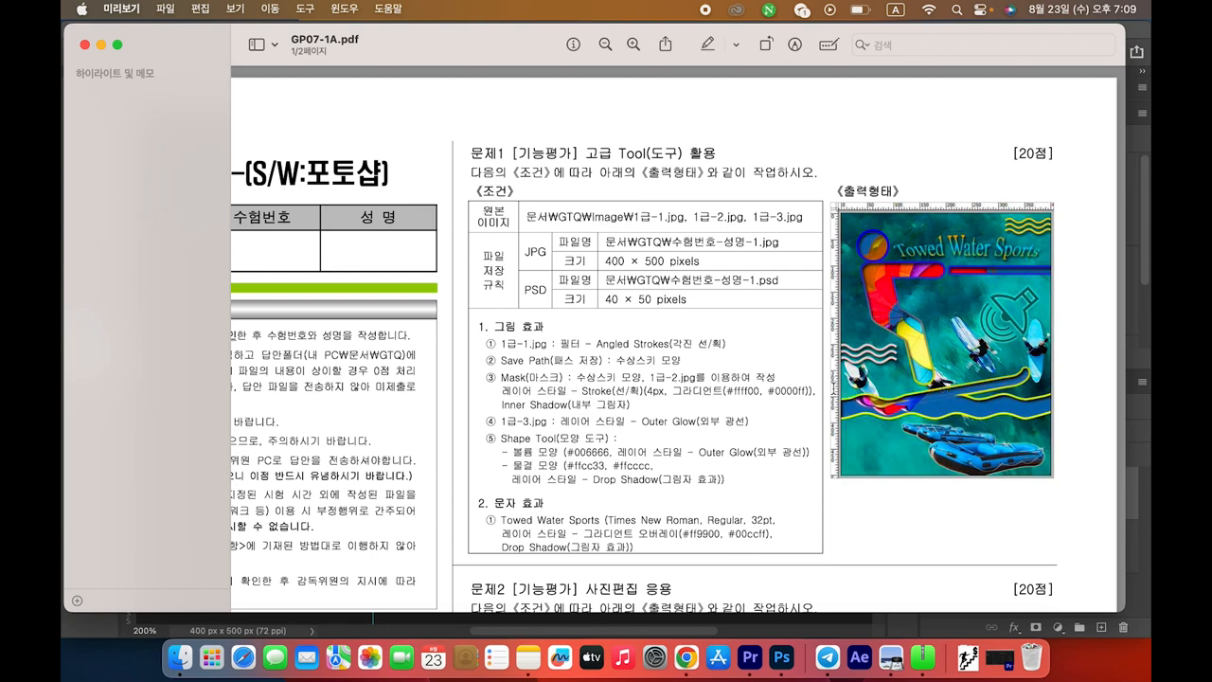
Add a vertical guide near X 200 px and a horizontal guide at Y 315.5 px, then zoom to 300%
key(super+Tab)
key(v)
scroll(358, 299, up, 3)
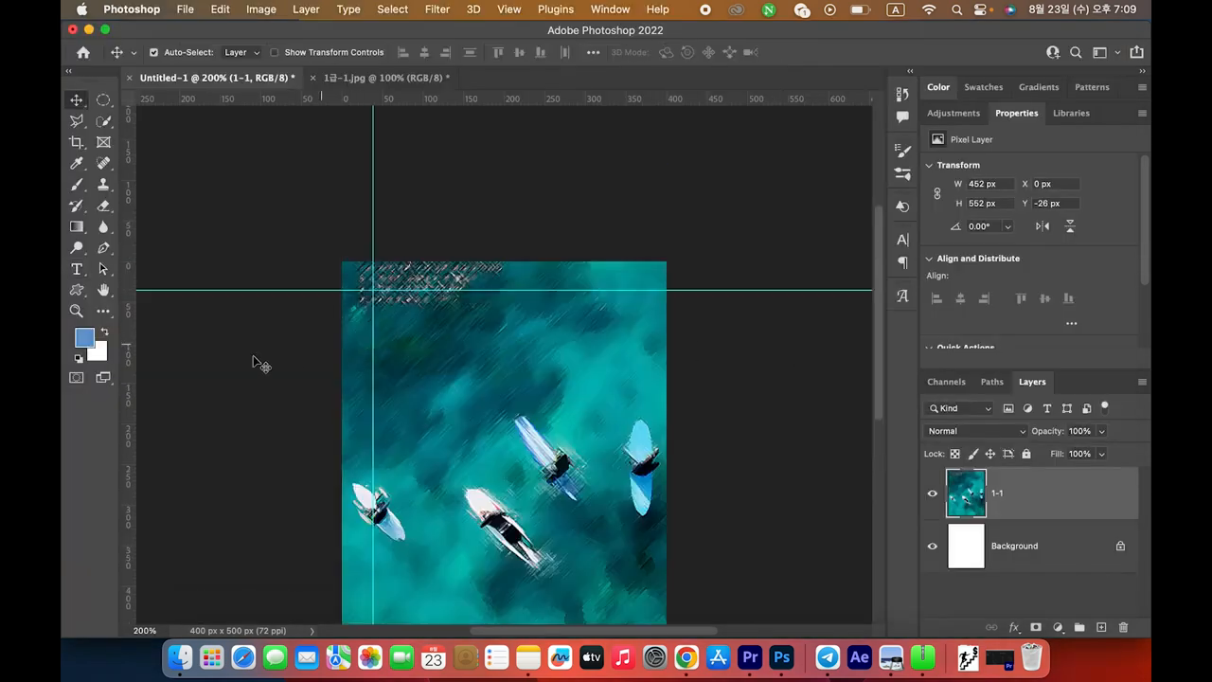
drag(128, 379, 507, 352)
drag(465, 102, 462, 529)
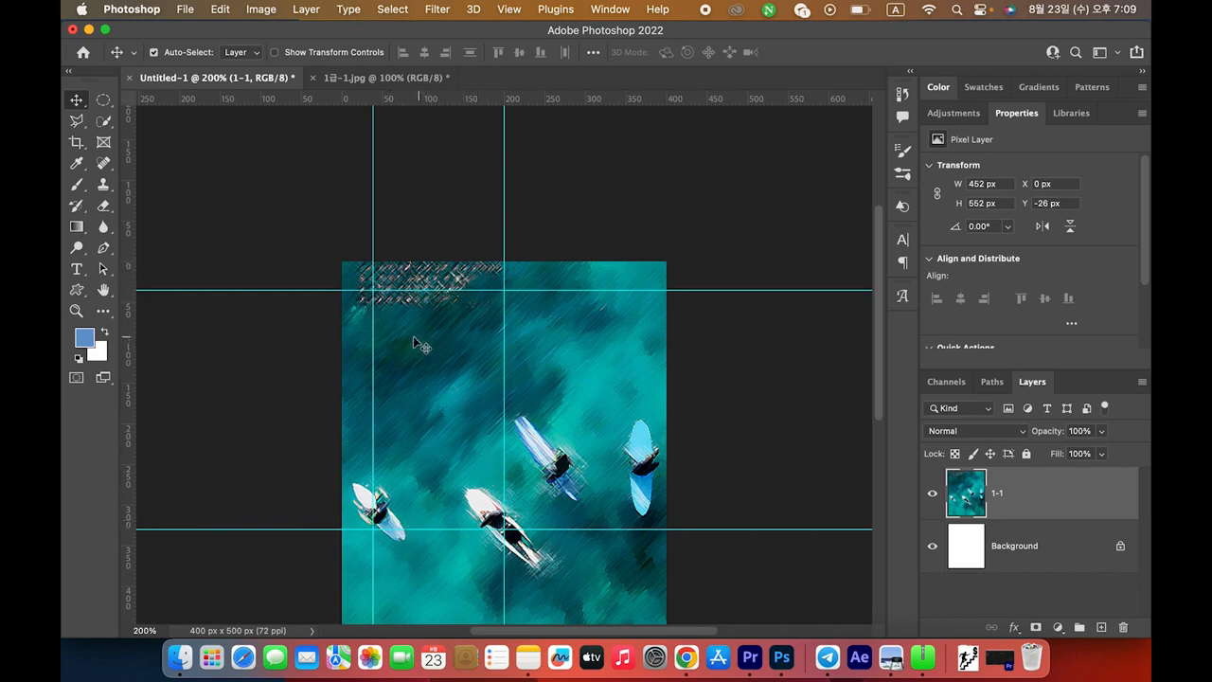
key(super+equal)
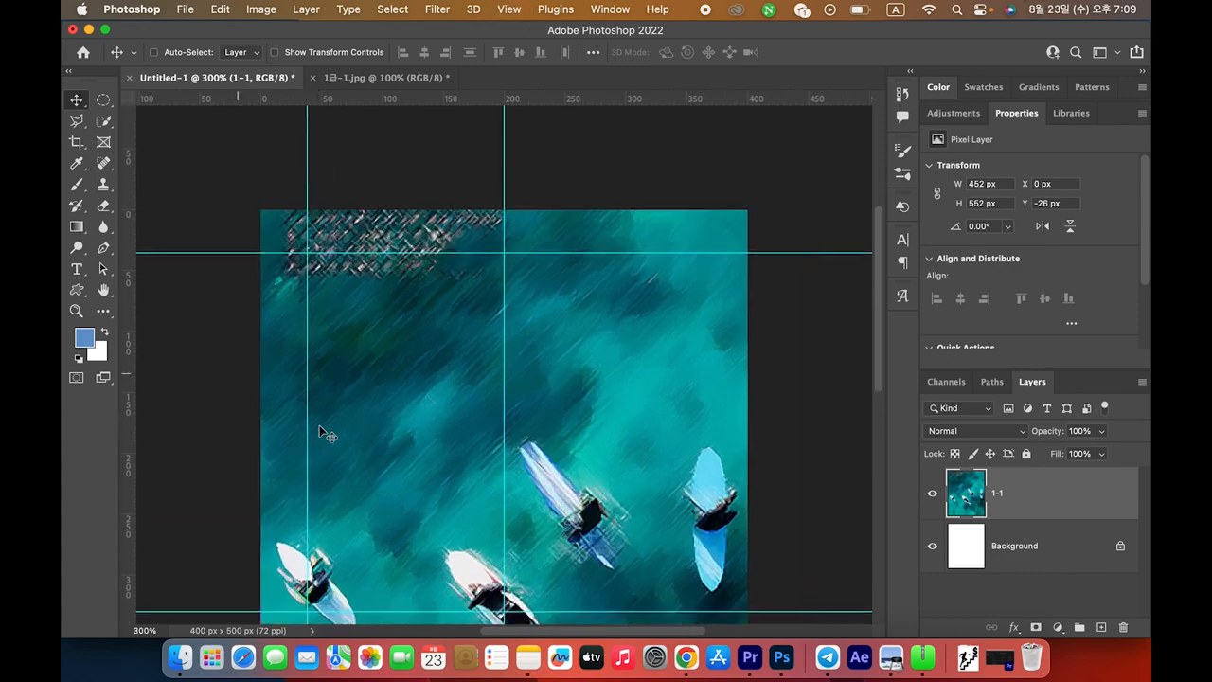
drag(426, 441, 429, 367)
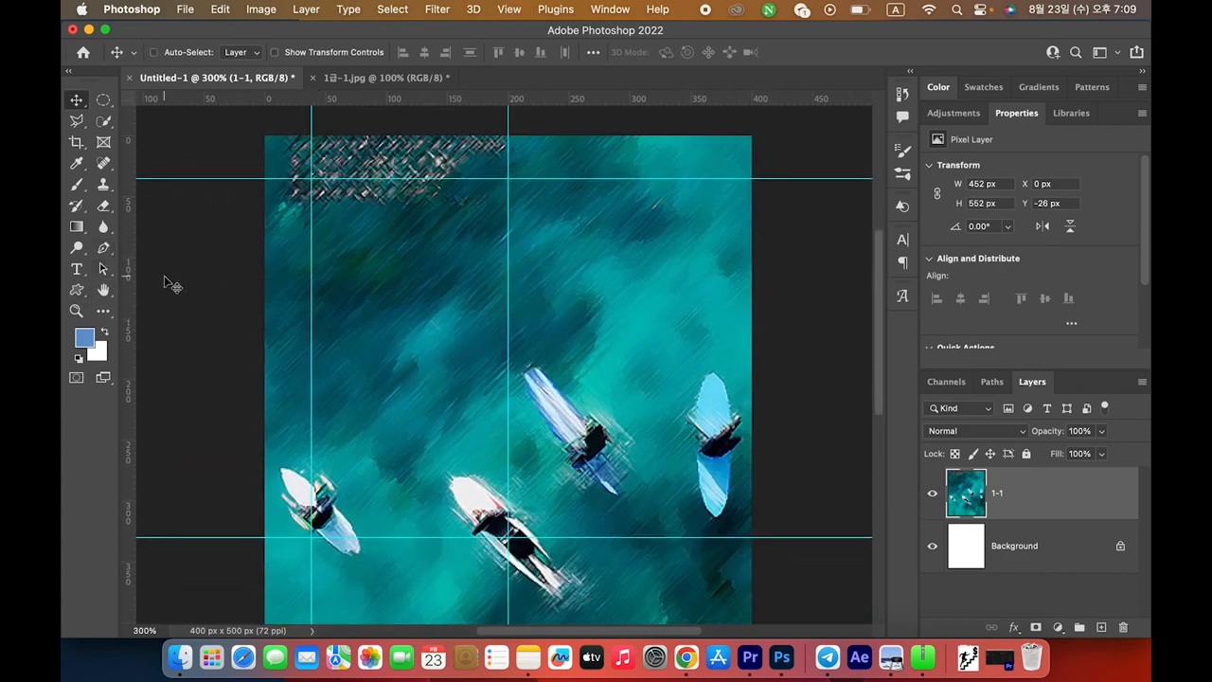
key(super+Tab)
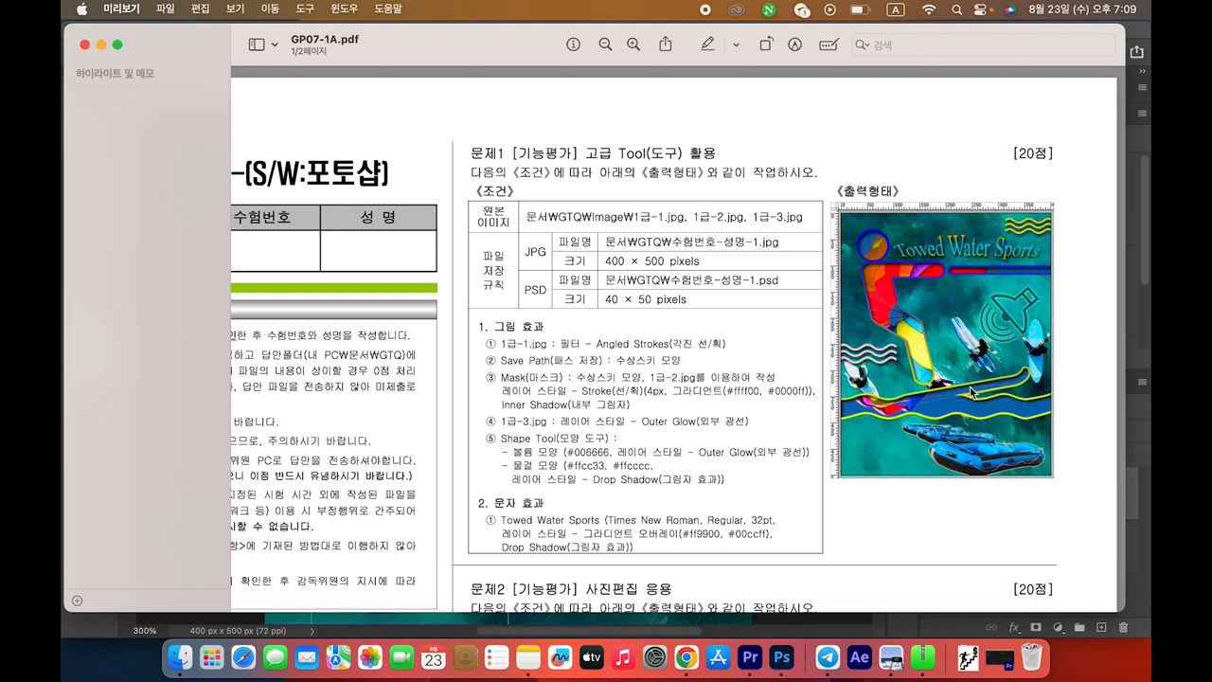
key(super+Tab)
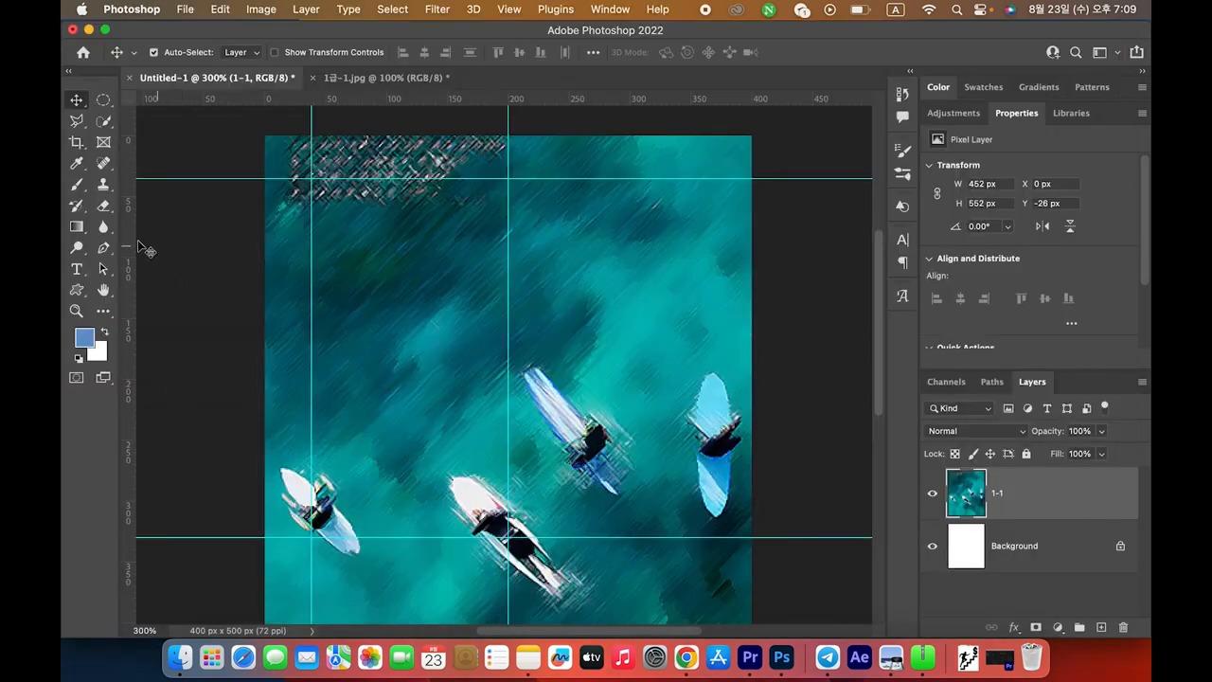
Draw a 52×52 px circle with the Ellipse Tool at the upper-left guide intersection as the skier's head
click(78, 291)
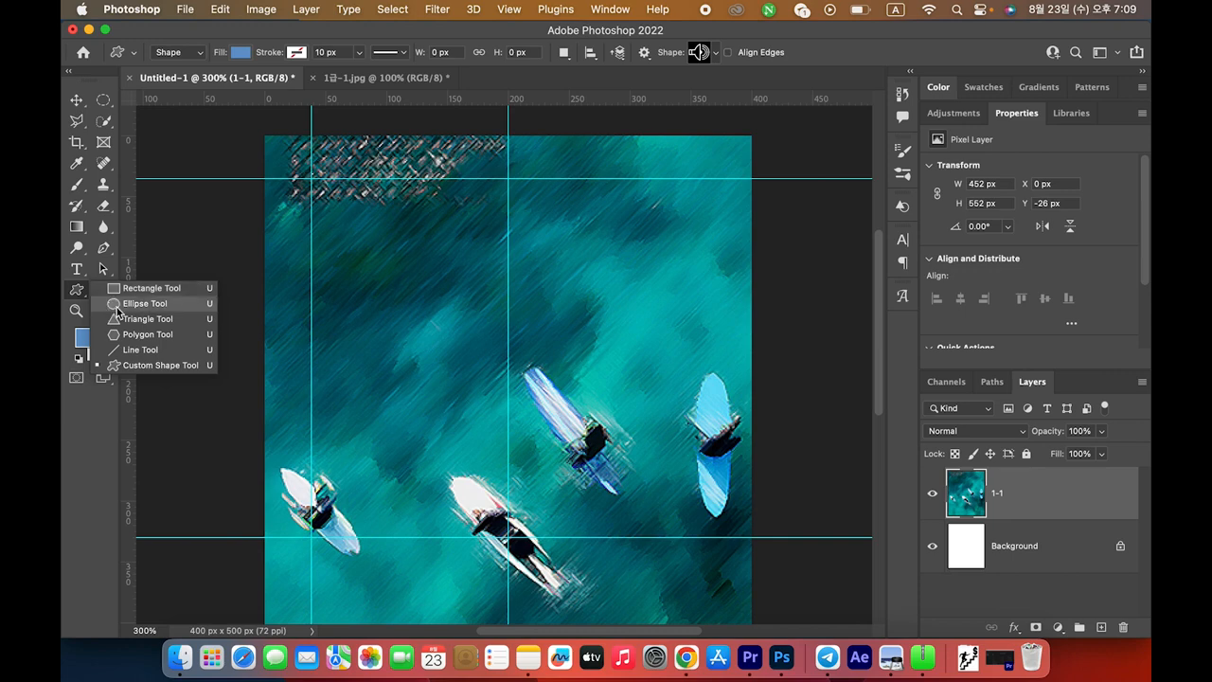
click(117, 307)
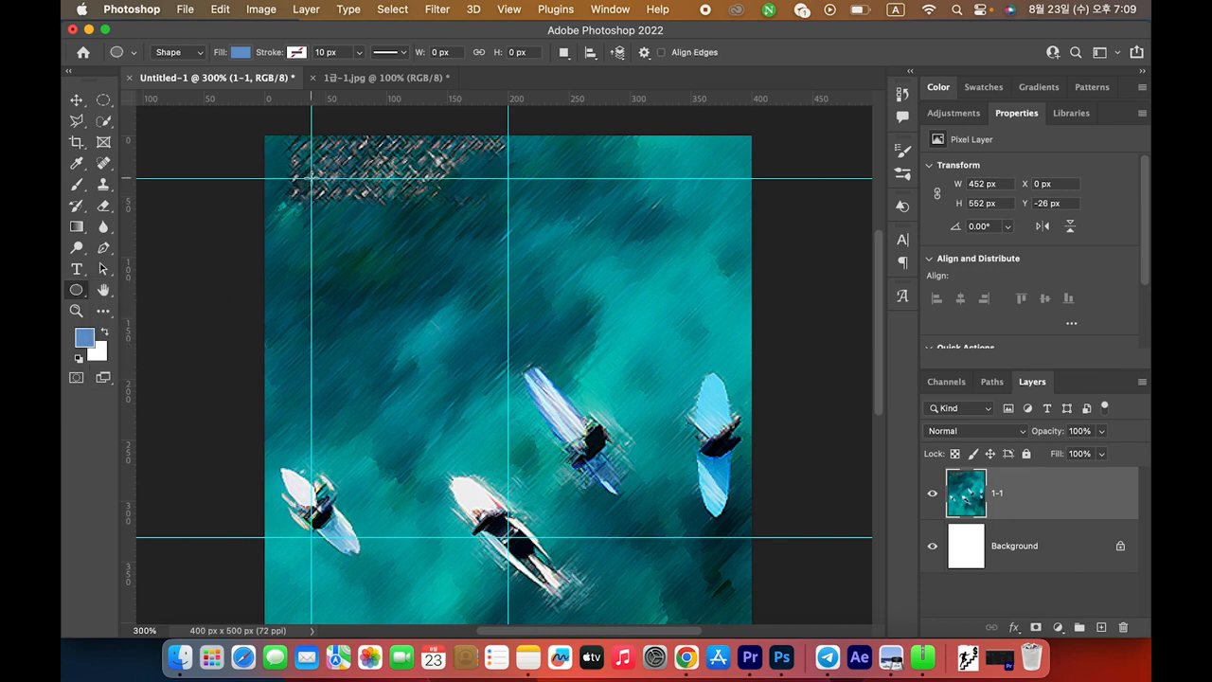
drag(310, 177, 376, 242)
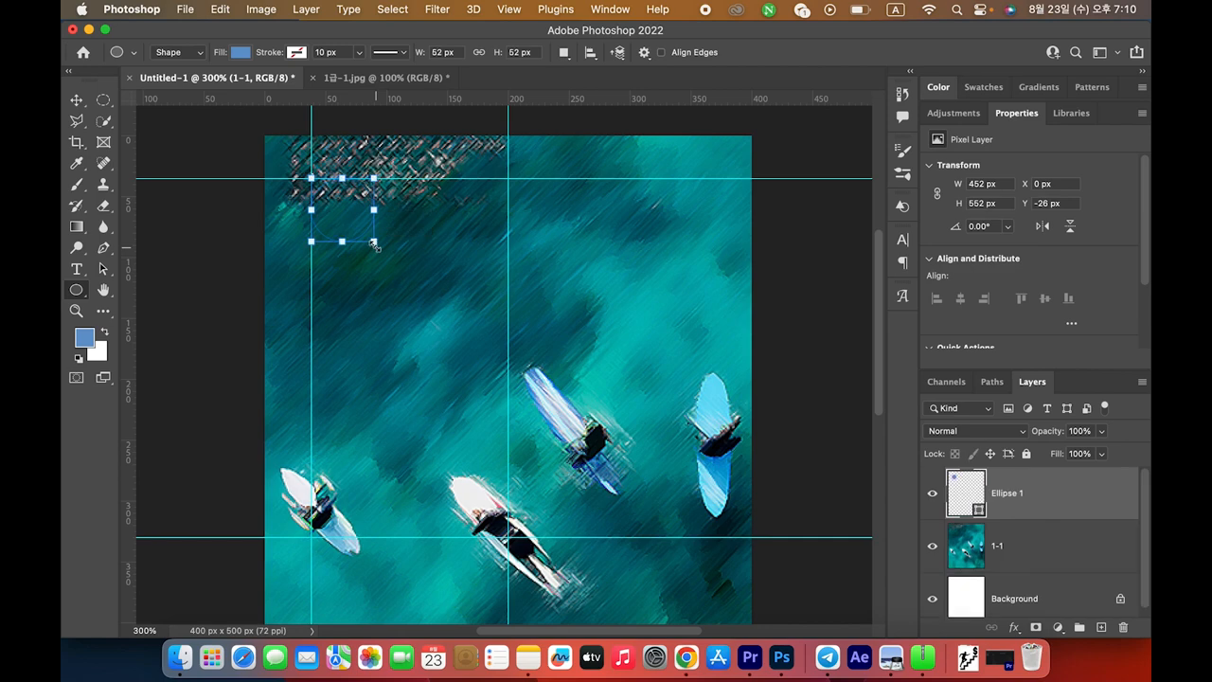
key(super+Tab)
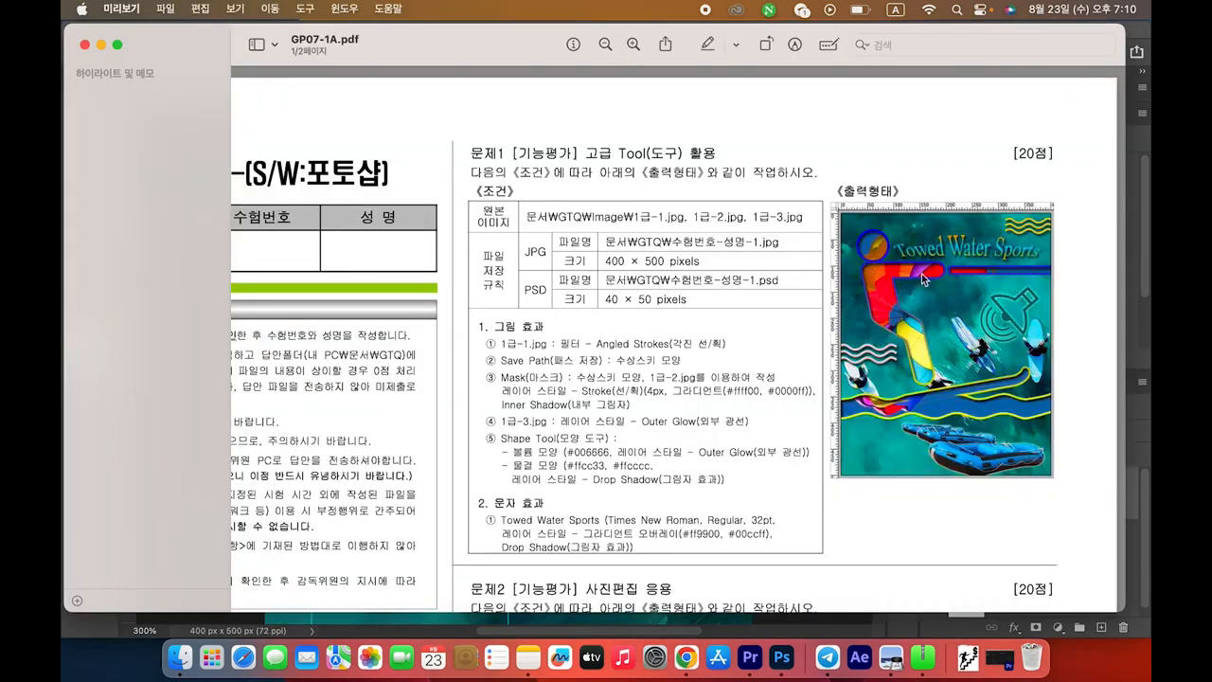
key(super+Tab)
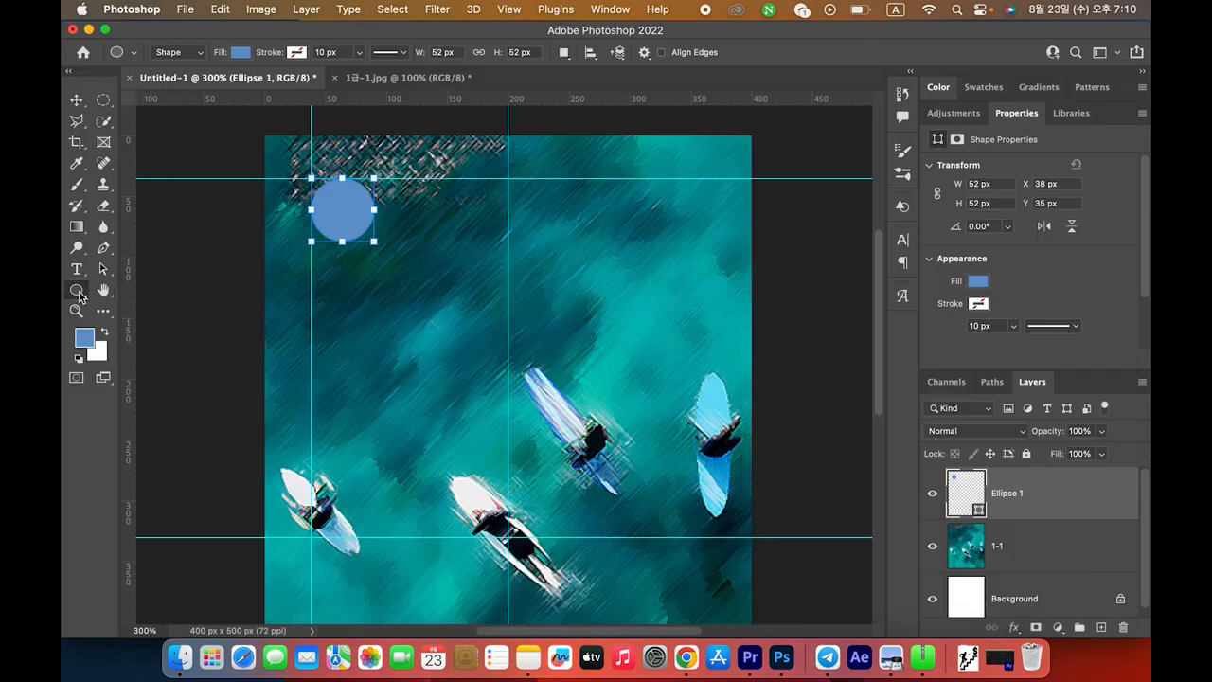
drag(77, 290, 123, 296)
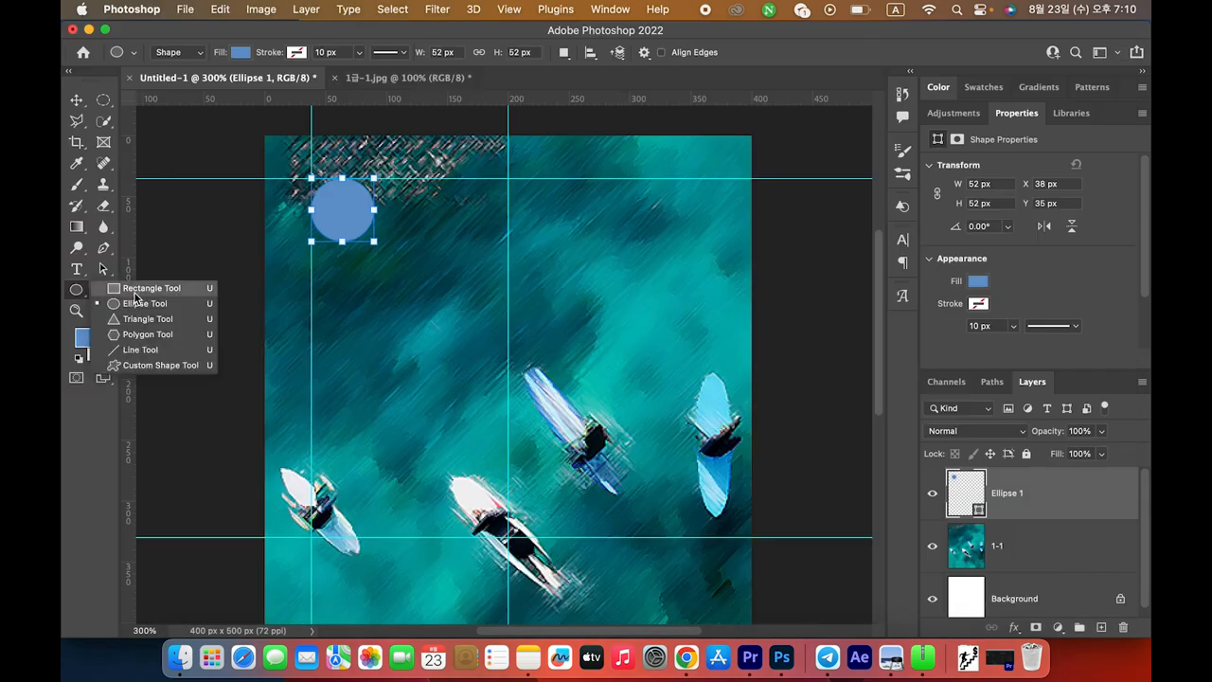
Draw a 147×22 px rectangle below the circle and round its corners to 11 px
click(134, 294)
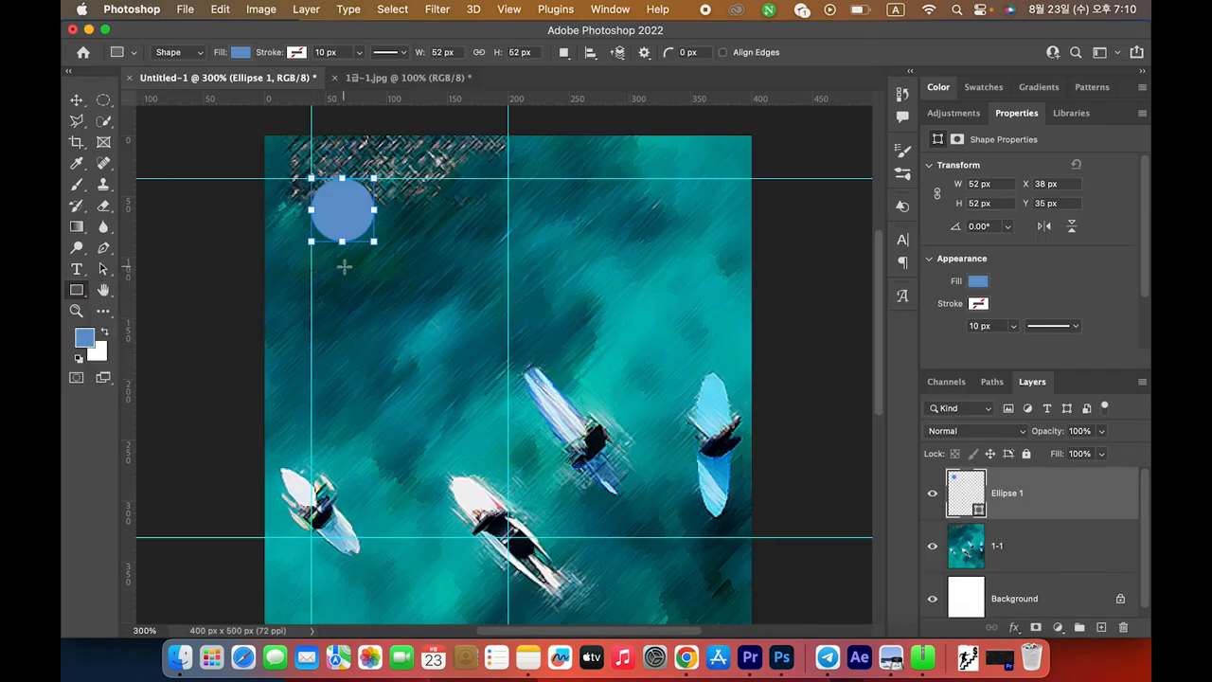
drag(332, 266, 507, 275)
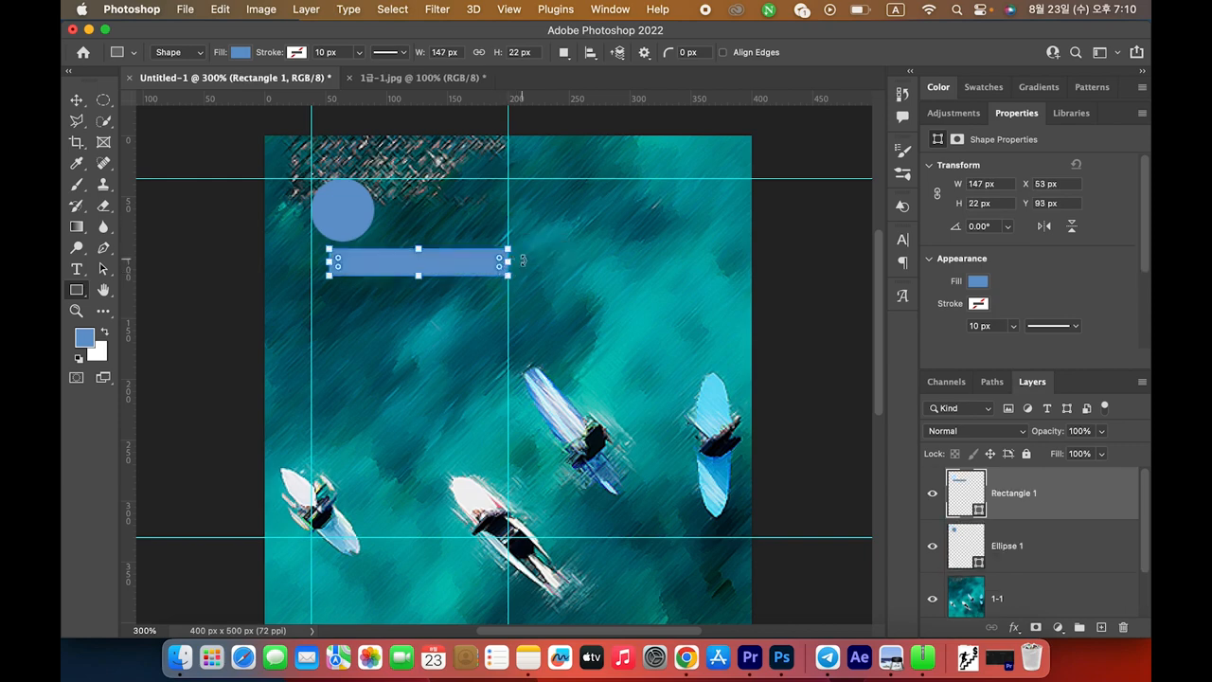
key(super+Tab)
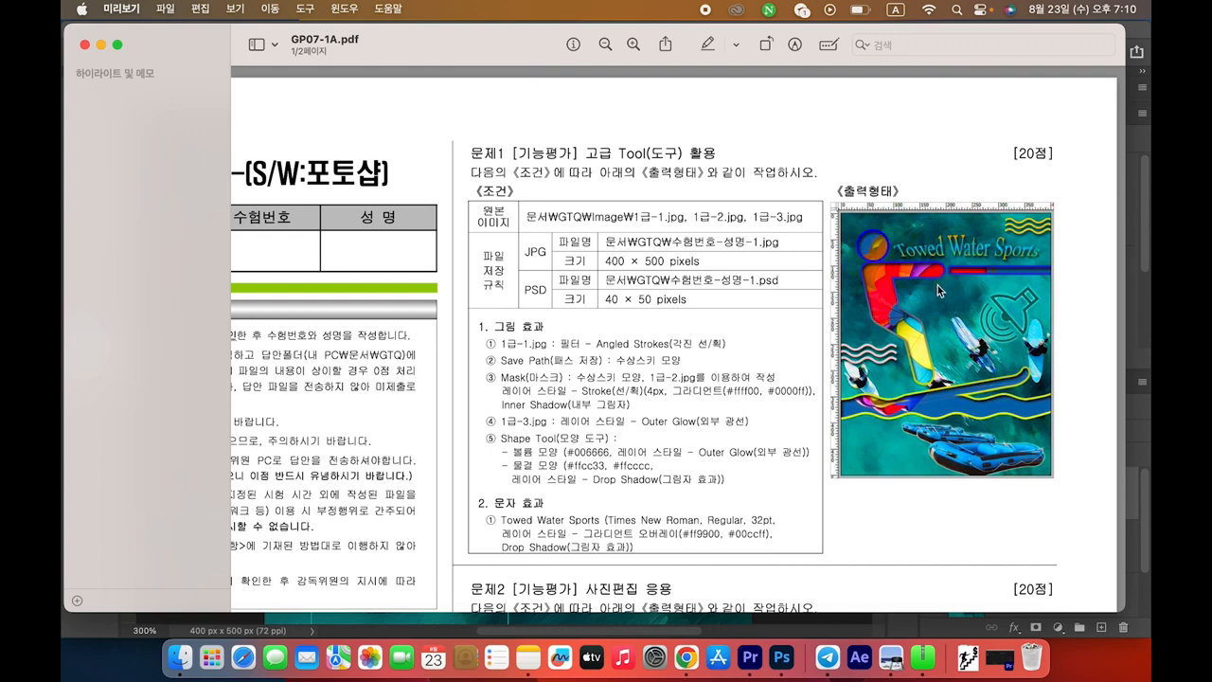
key(super+Tab)
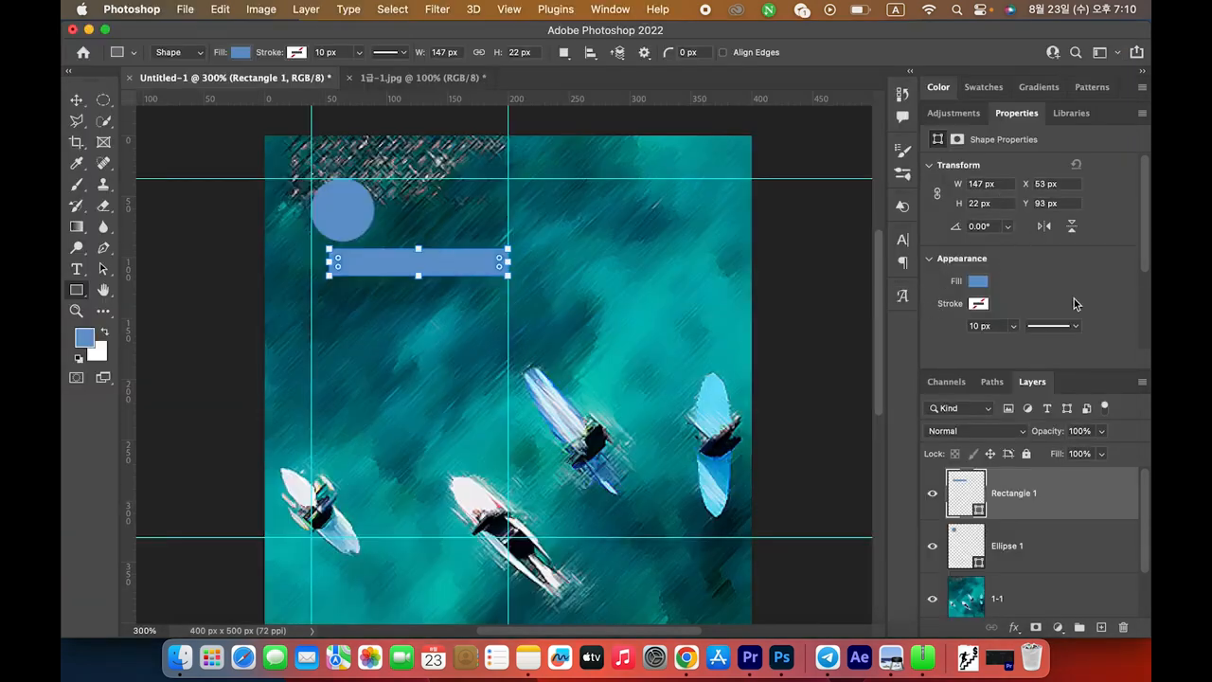
scroll(1061, 265, down, 5)
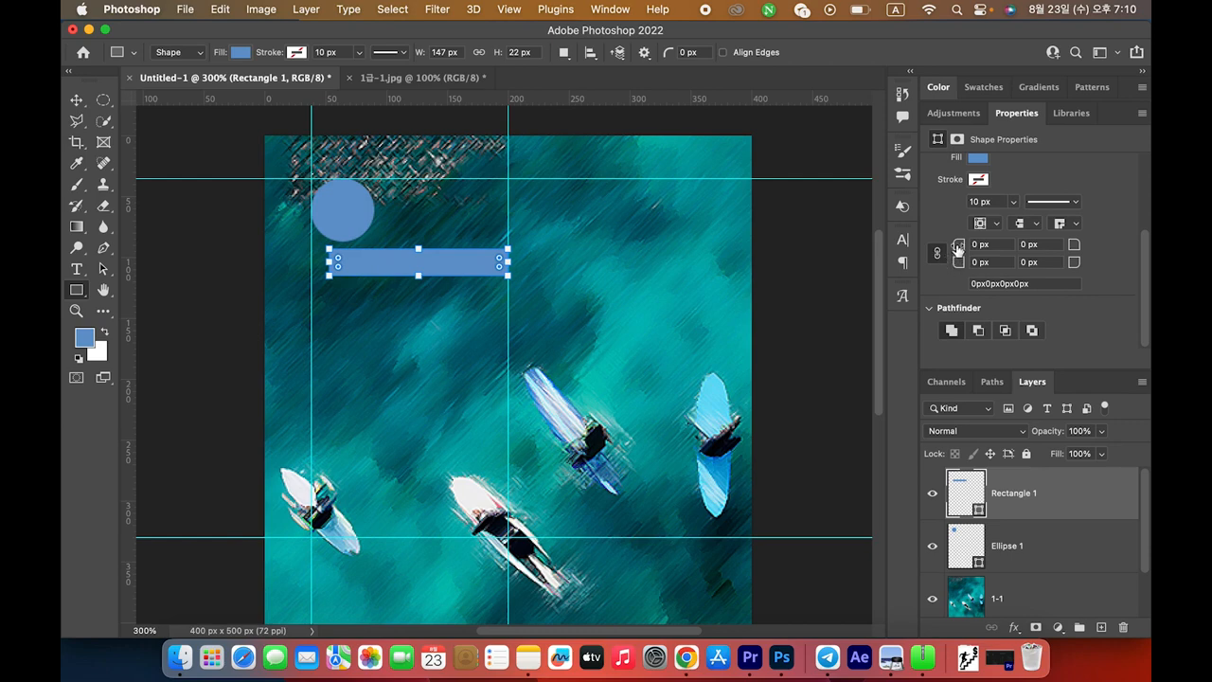
drag(959, 246, 969, 246)
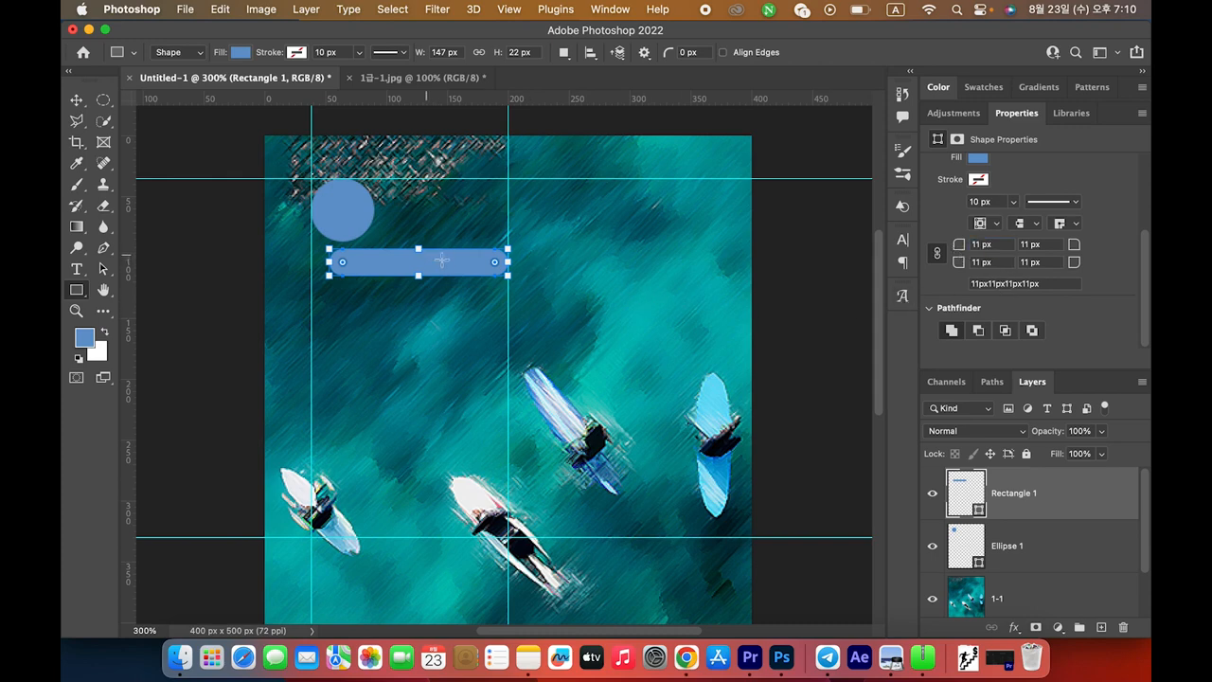
key(Return)
key(super+Tab)
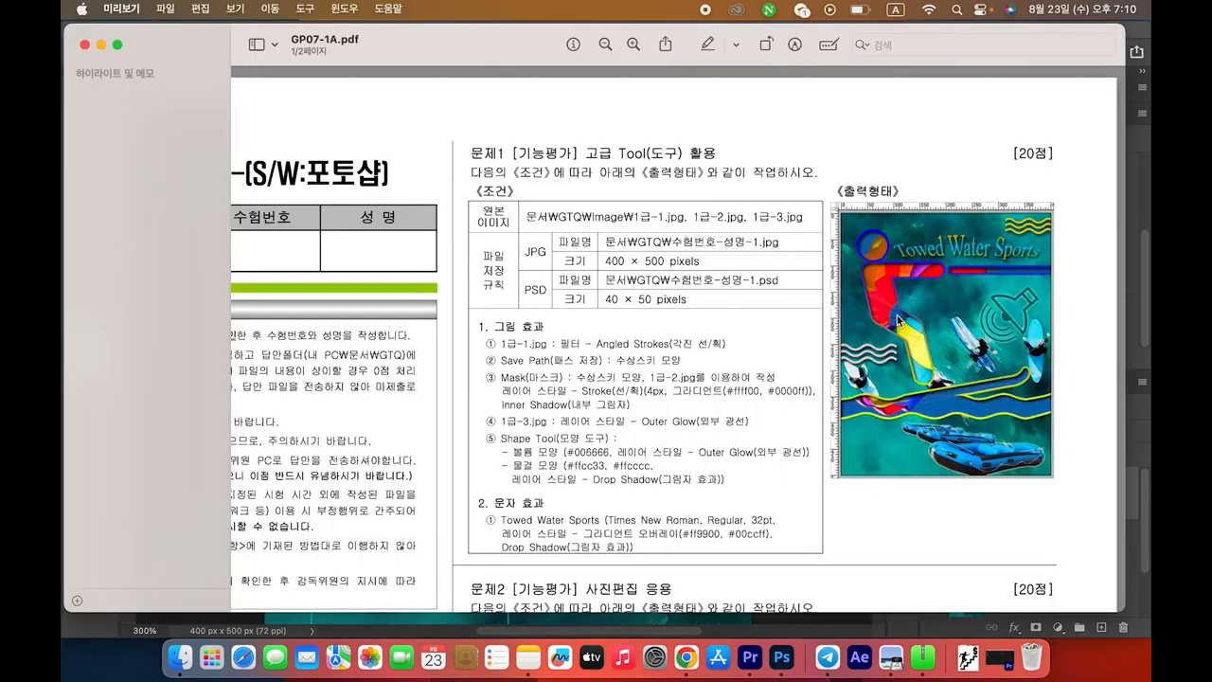
key(super+Tab)
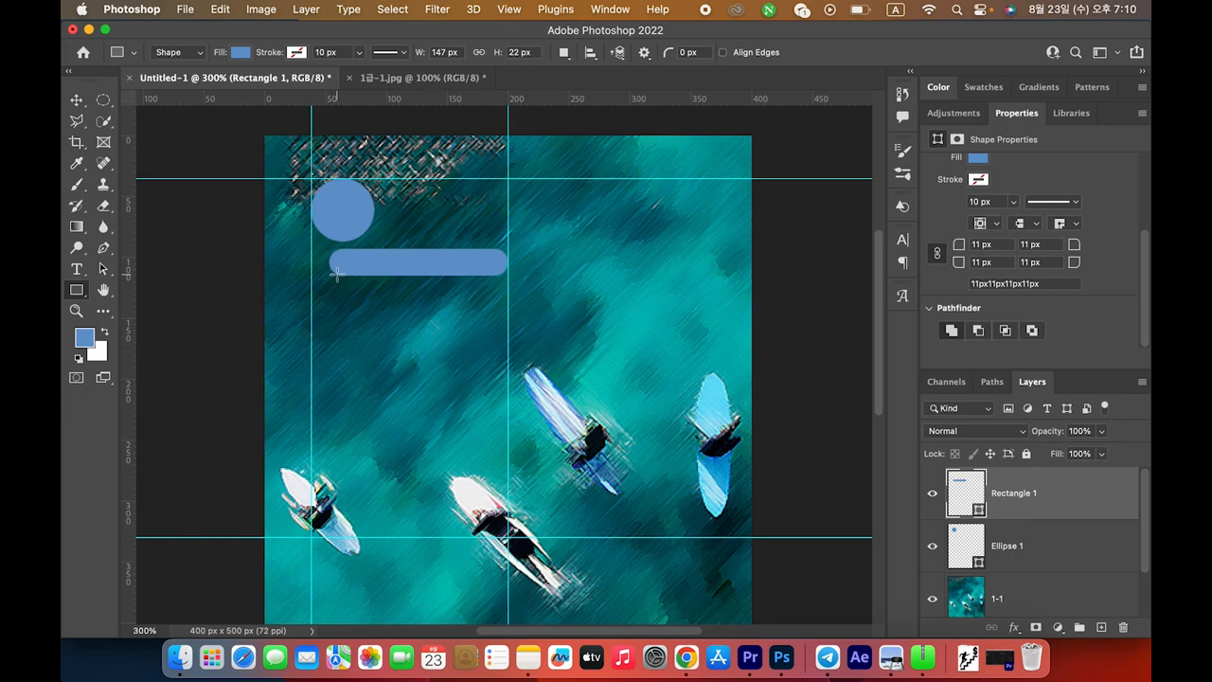
Draw the body rectangle under the bar's left end and give it 10 px rounded corners
drag(330, 256, 399, 376)
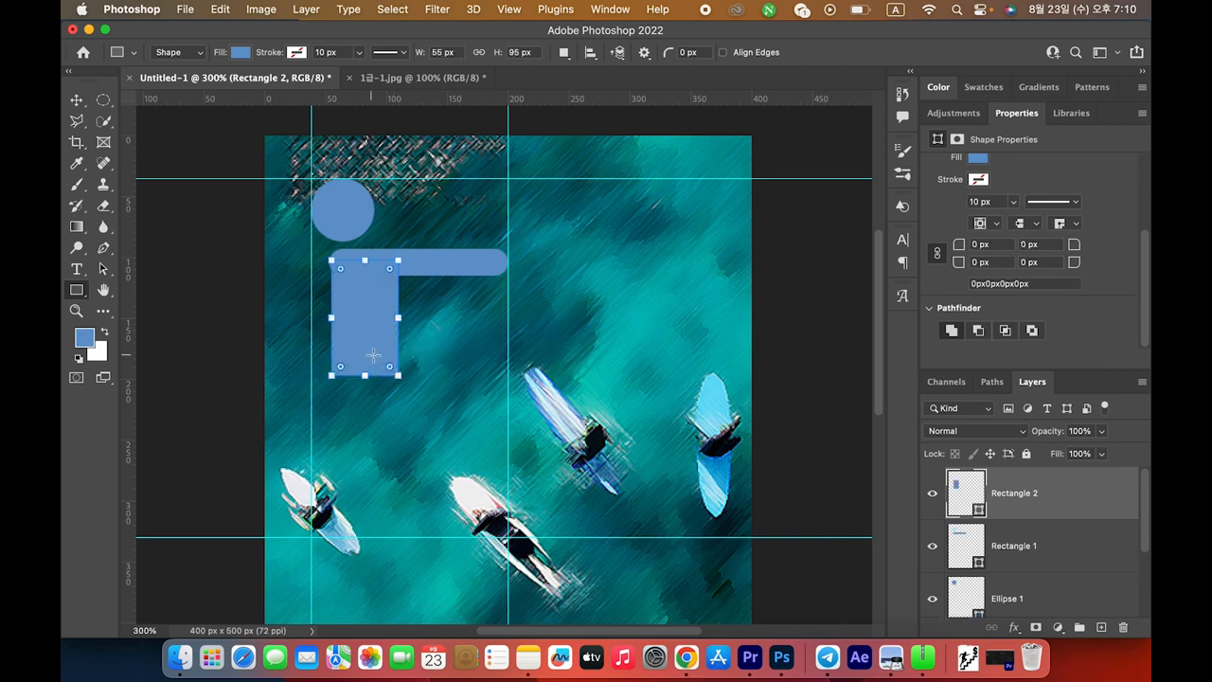
key(super+Tab)
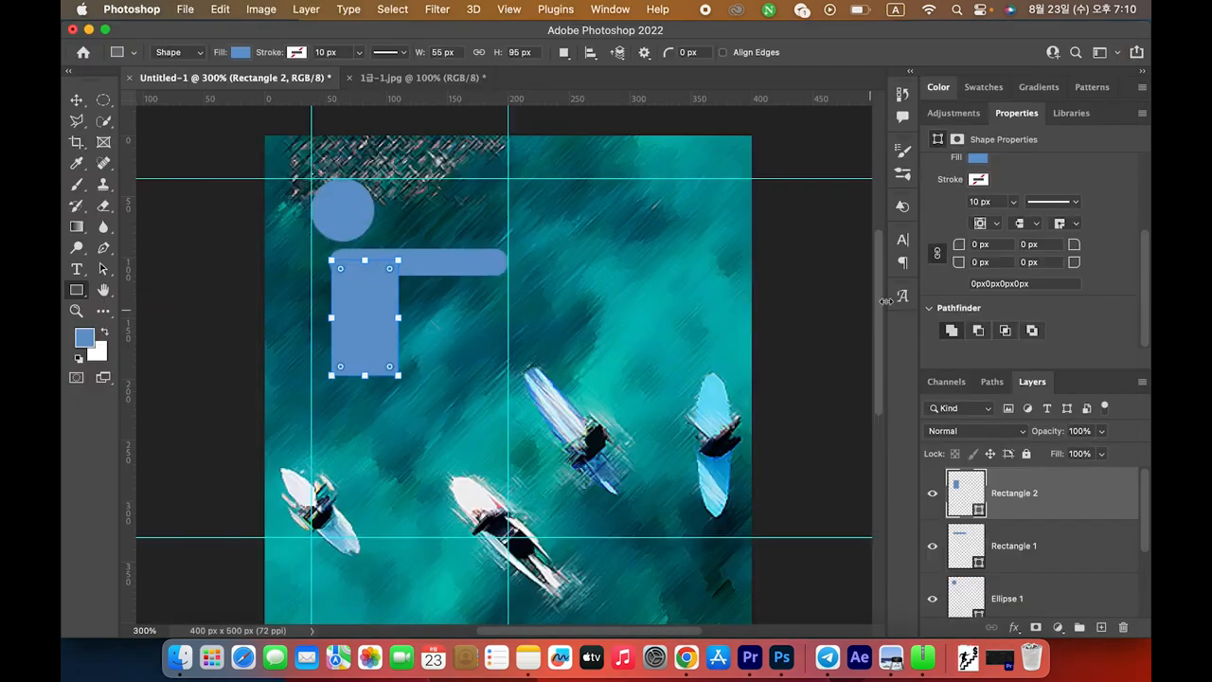
key(super+Tab)
click(985, 244)
text(10)
key(Return)
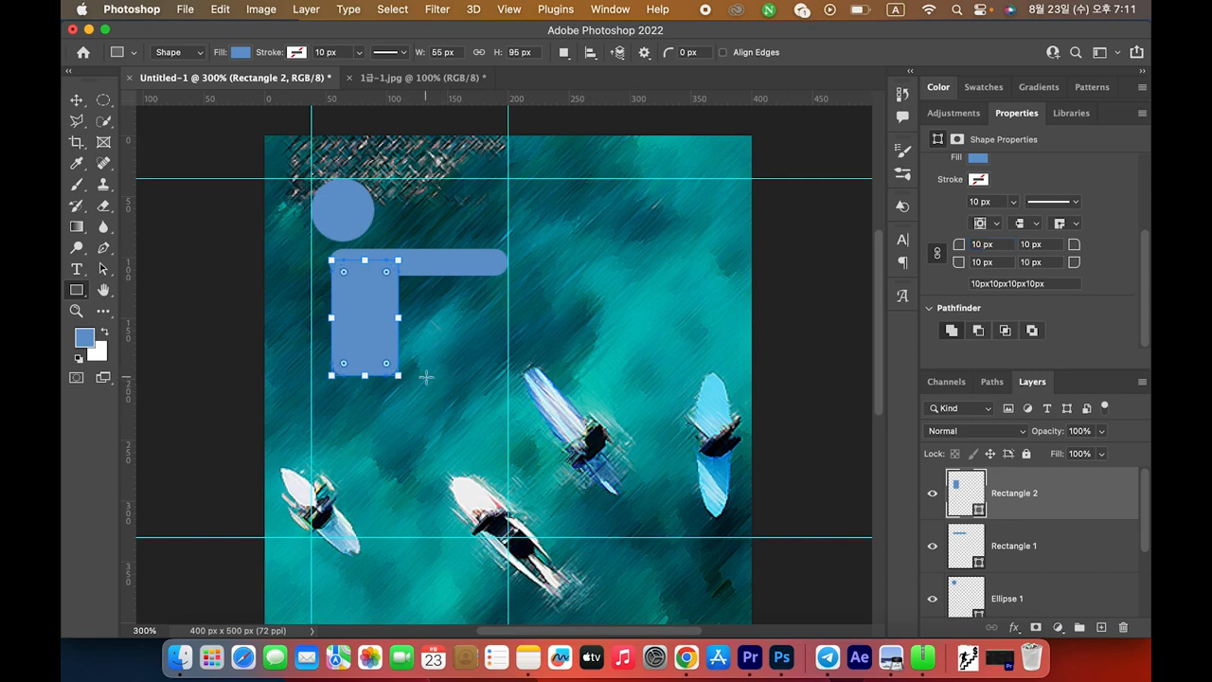
Tilt the body rectangle to a slant and move it up against the bar
drag(410, 380, 426, 364)
key(super+t)
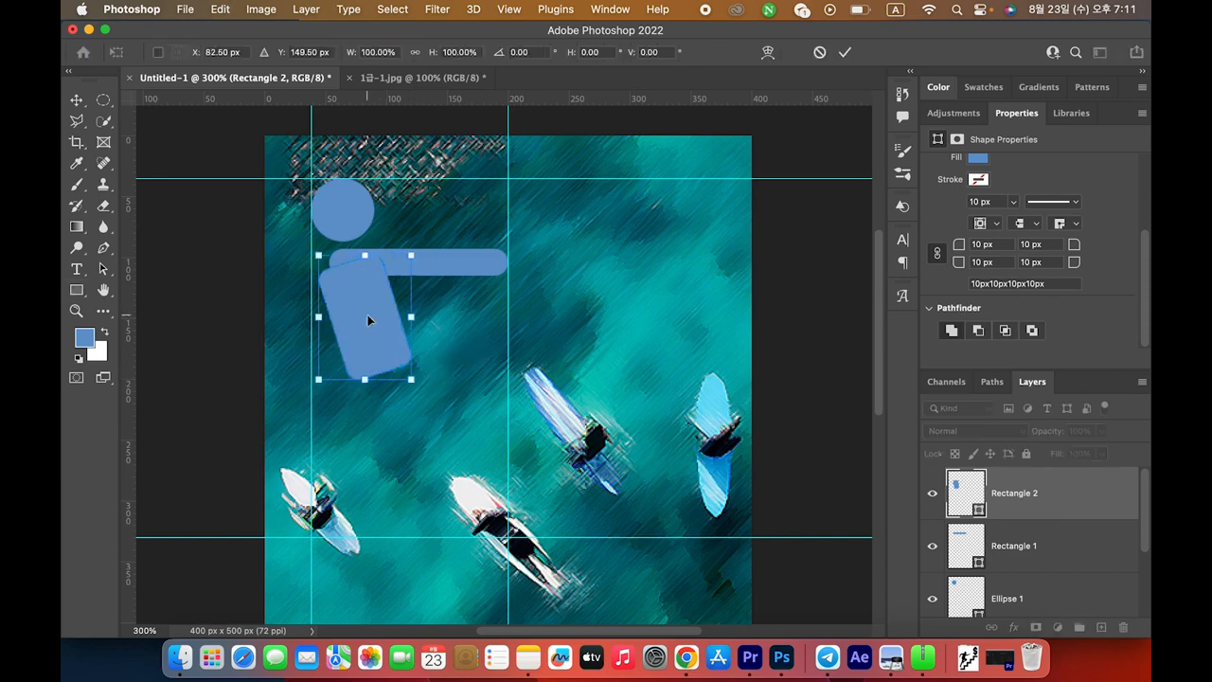
drag(367, 328, 379, 315)
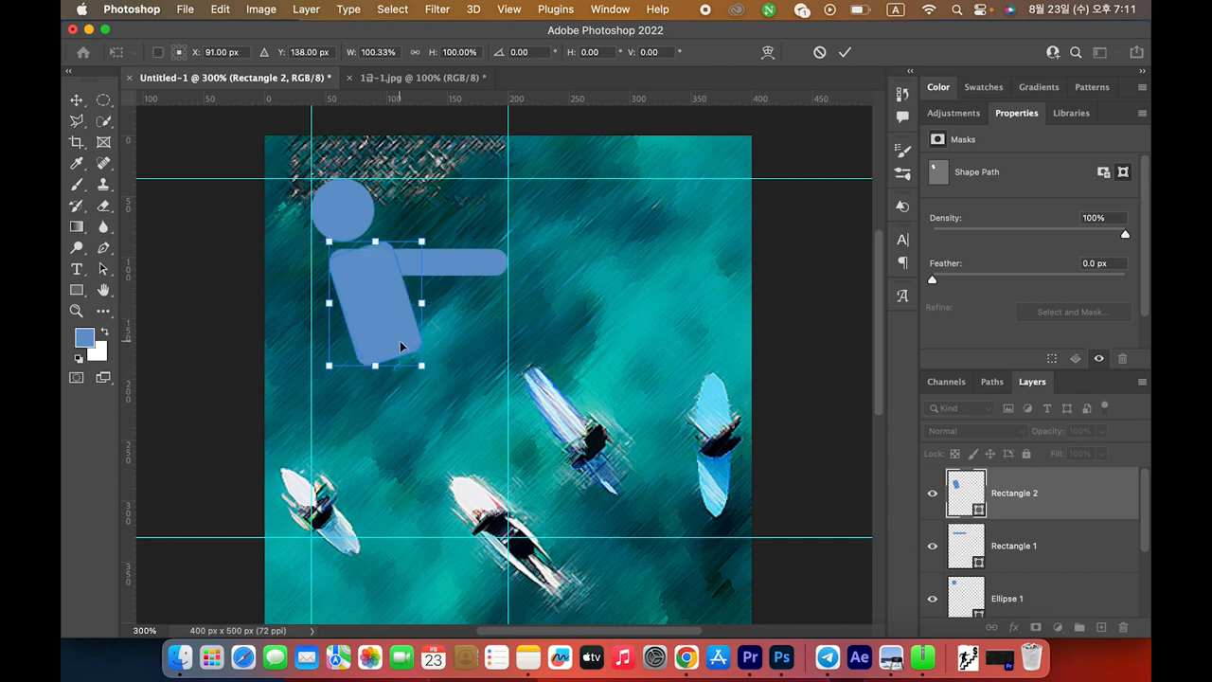
key(Return)
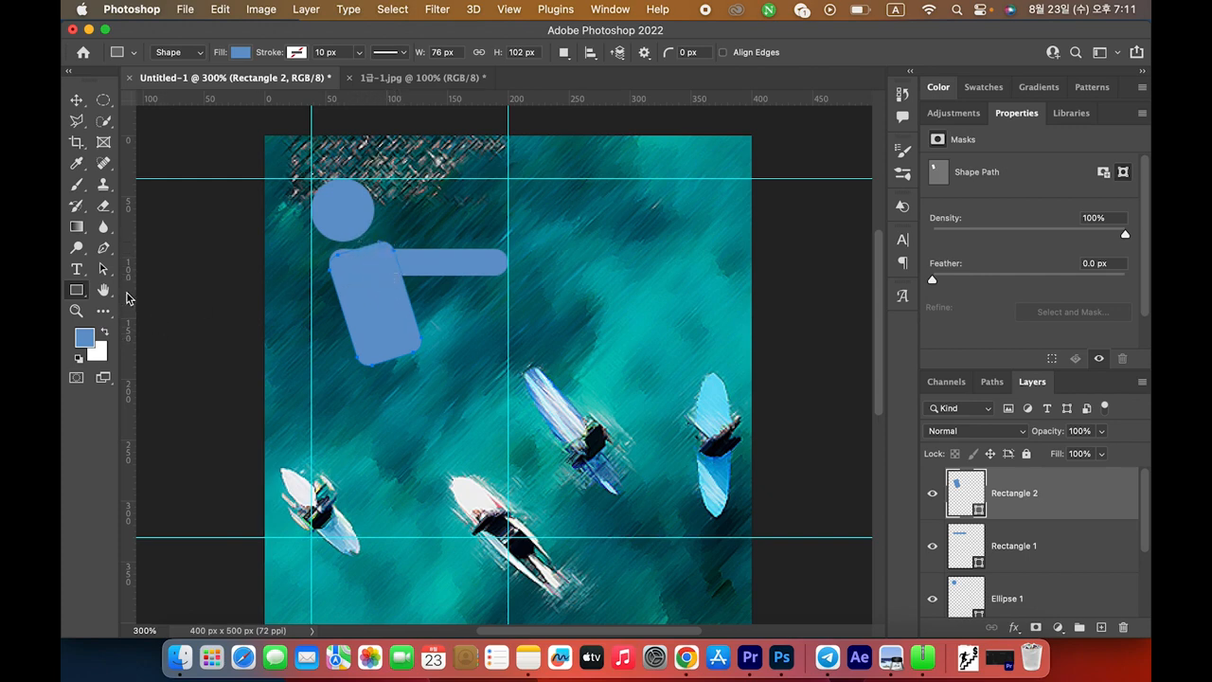
Nudge the torso's top anchor points with the Direct Selection Tool and swap foreground and background colours
click(104, 269)
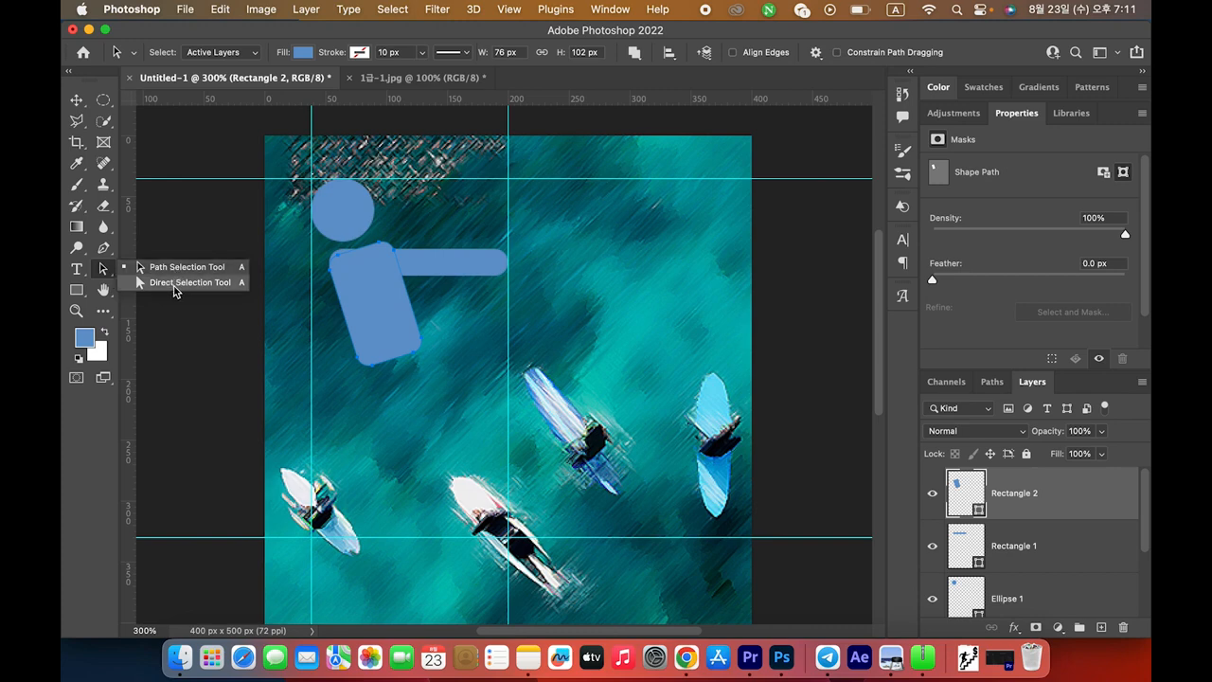
click(173, 287)
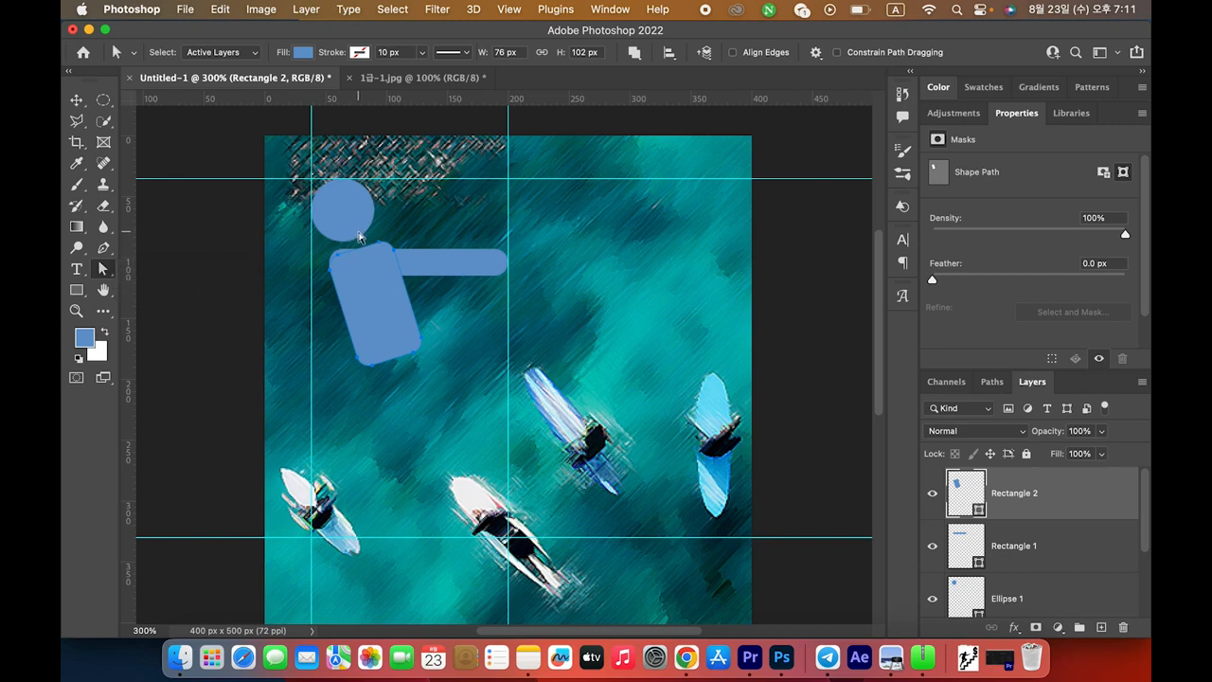
key(Down)
key(Down)
key(Down)
key(Down)
key(Down)
key(Down)
key(Up)
key(Up)
key(Down)
key(Down)
key(Down)
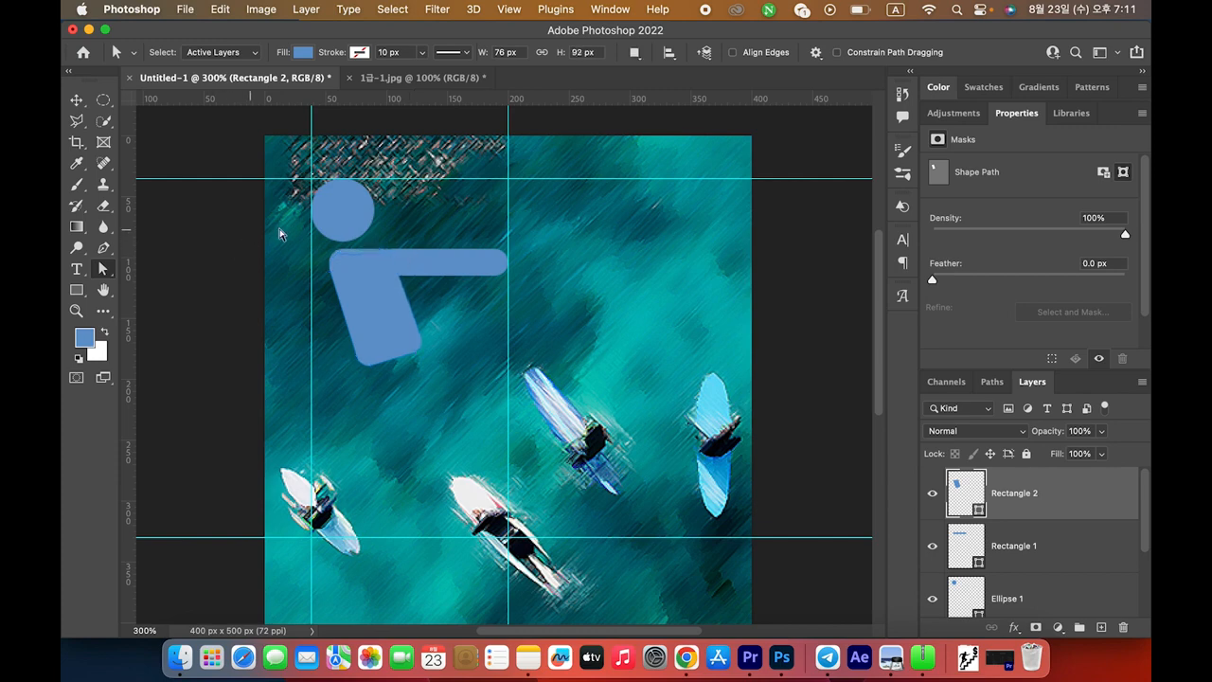
key(x)
key(x)
Switch to the Path Selection Tool for whole-path editing of the torso
key(super+Tab)
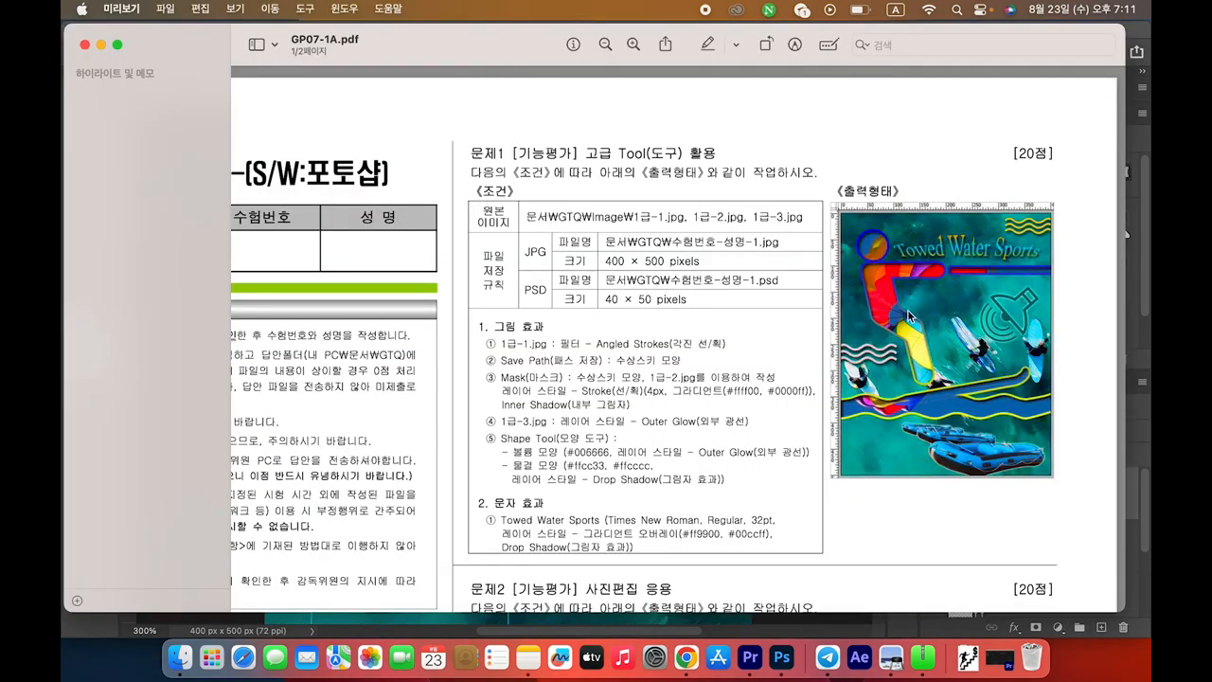
key(super+Tab)
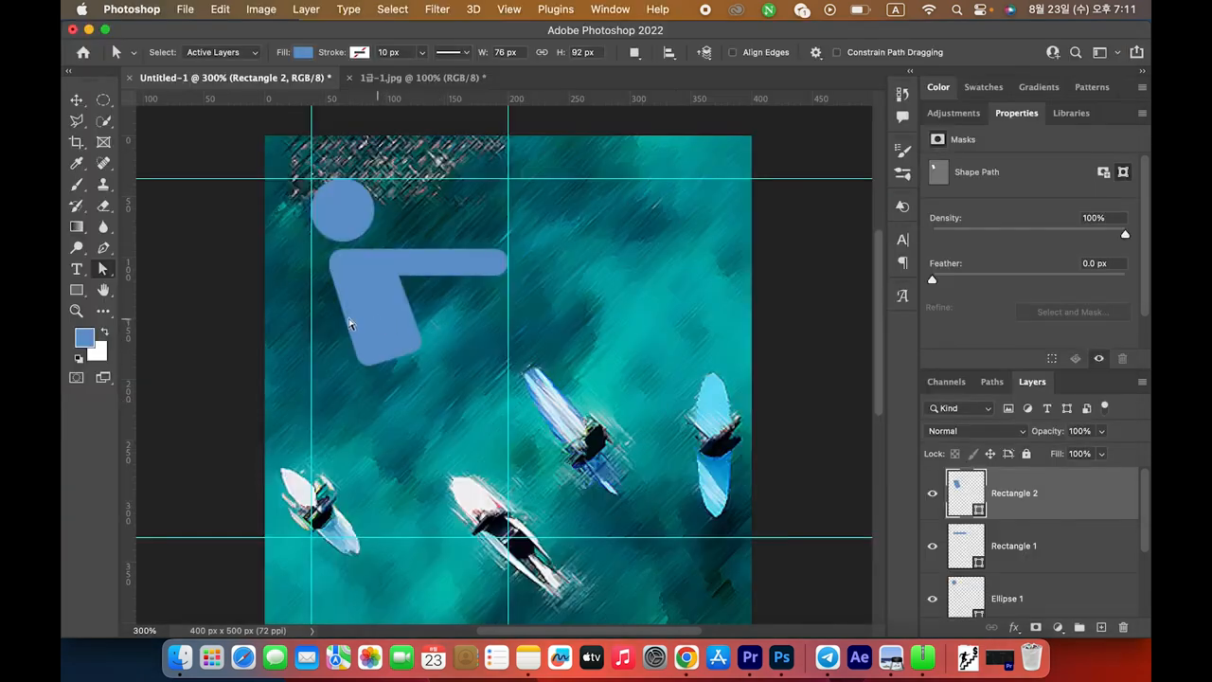
right_click(103, 272)
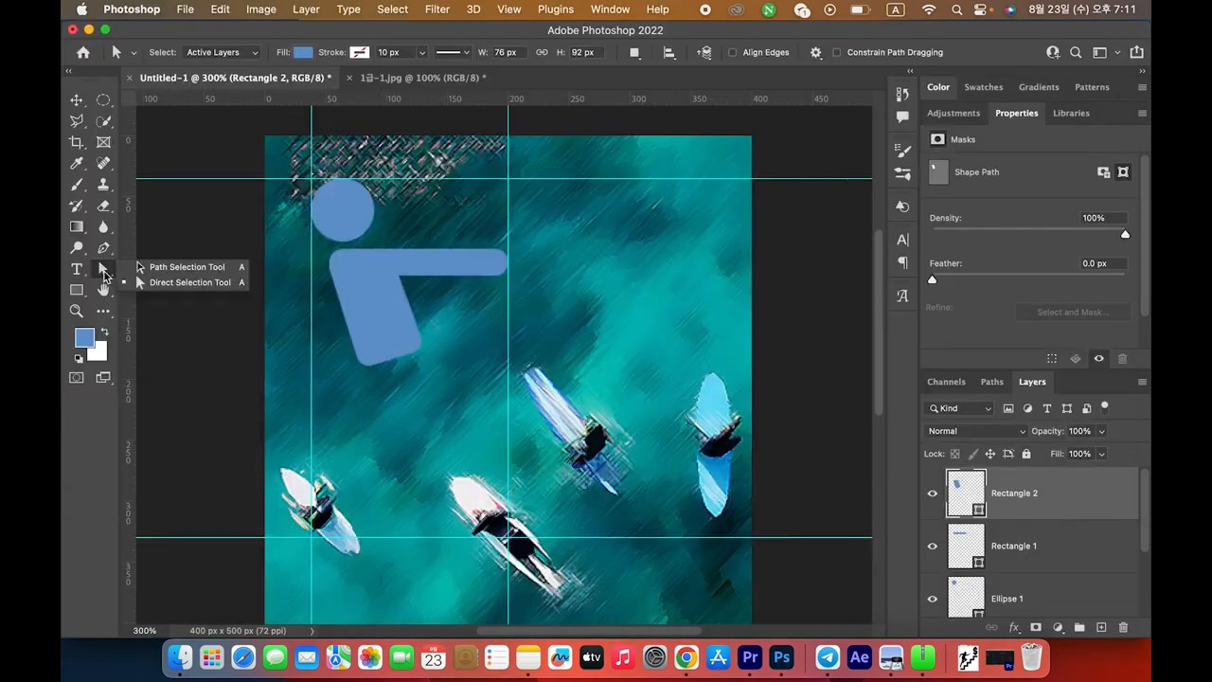
click(180, 269)
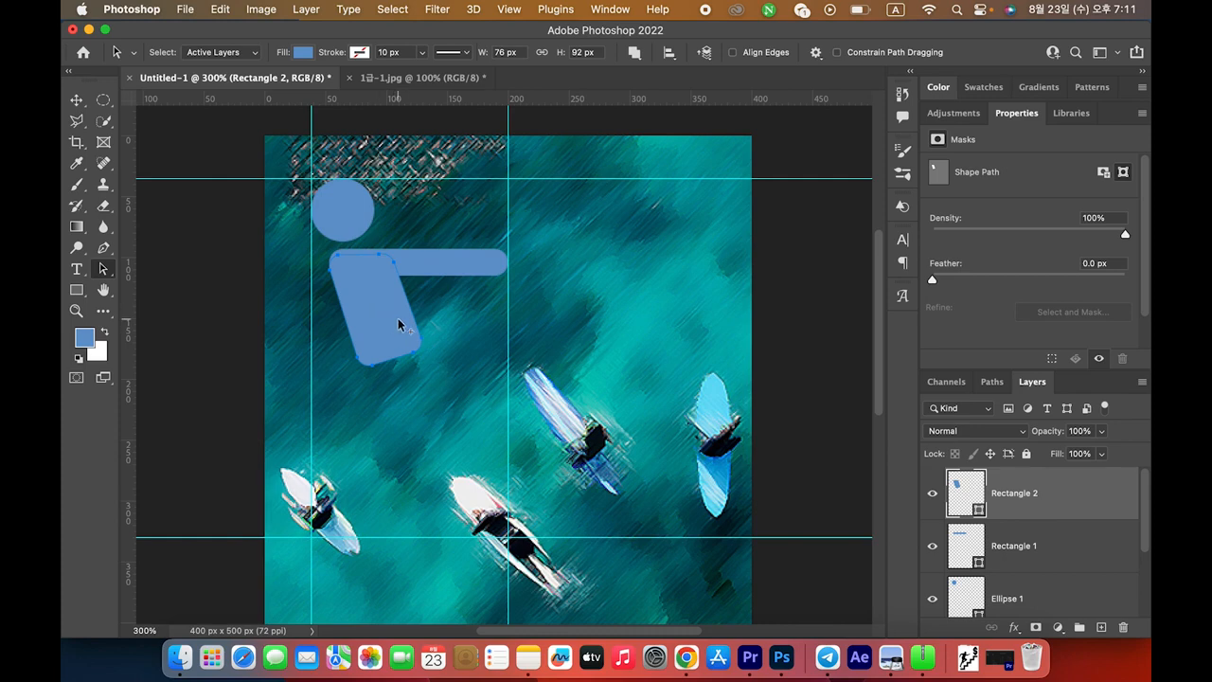
Duplicate the torso downward as the thigh, rotate it about -21°, and nudge it against the torso
drag(377, 325, 413, 416)
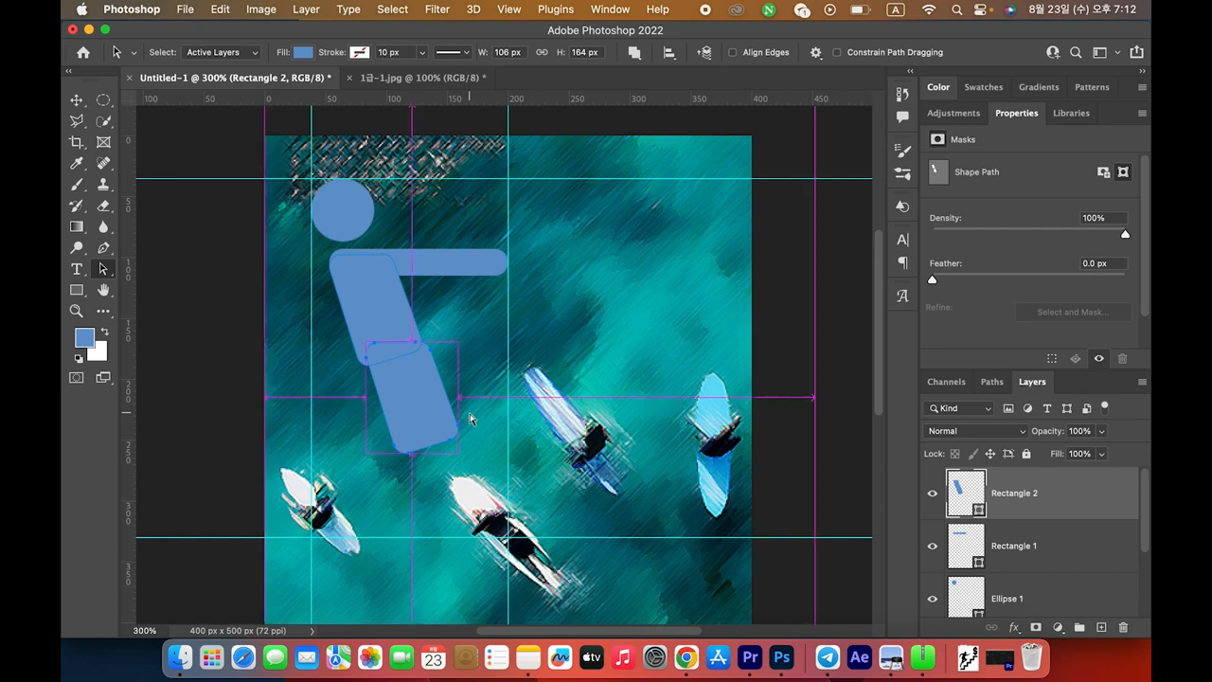
key(ctrl+t)
drag(476, 460, 500, 441)
drag(422, 405, 429, 396)
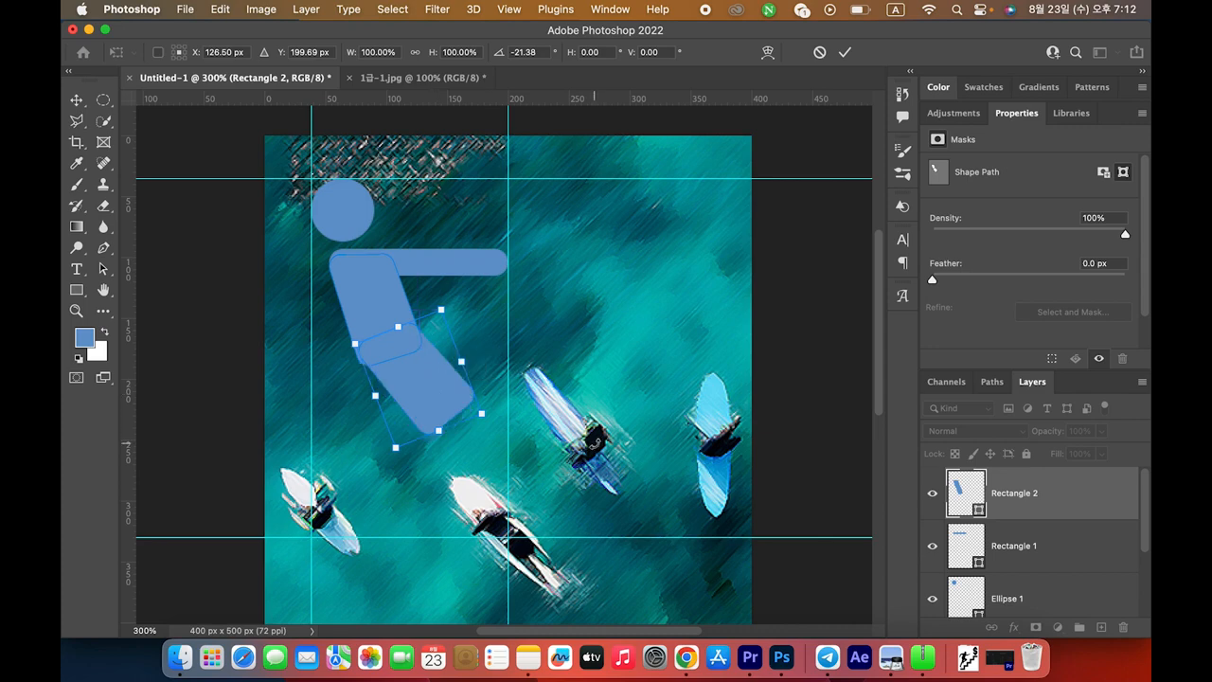
key(Left)
key(Left)
key(Left)
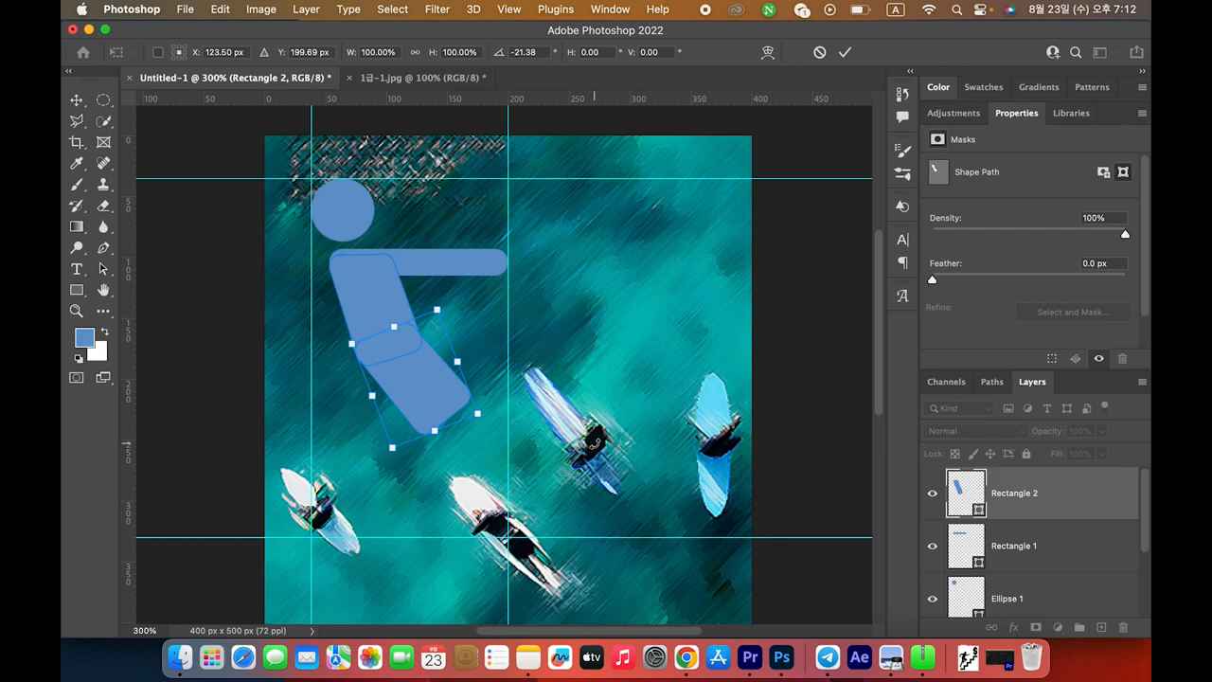
key(Return)
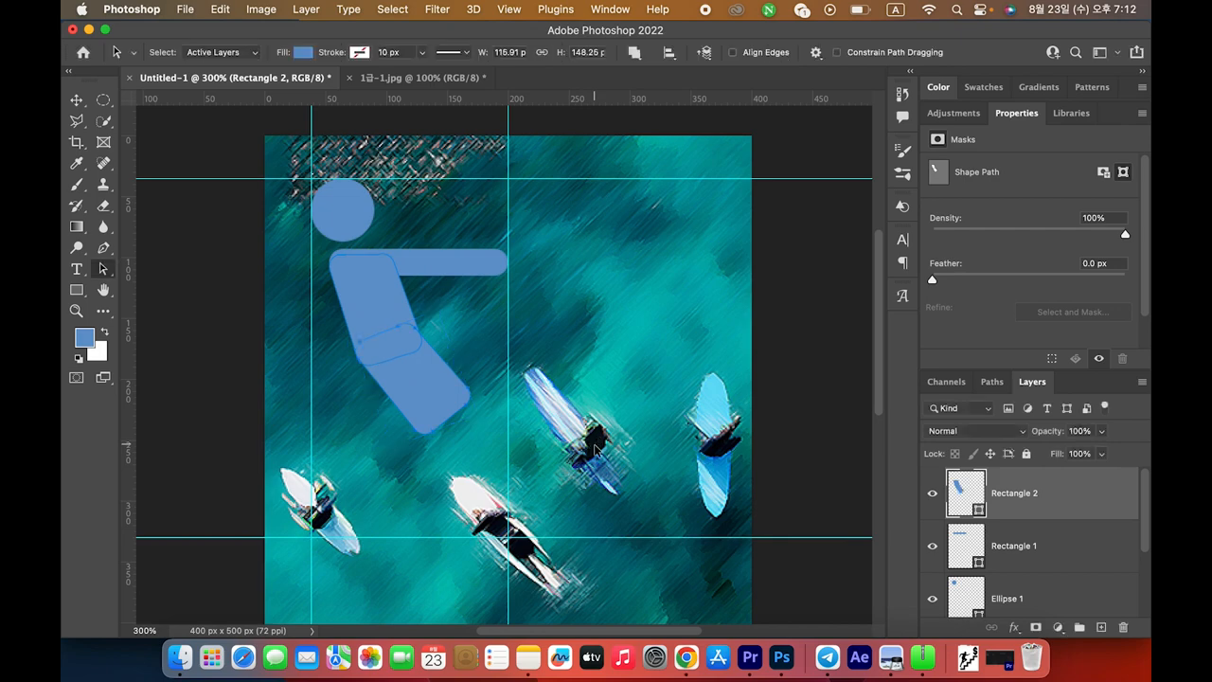
key(super+Tab)
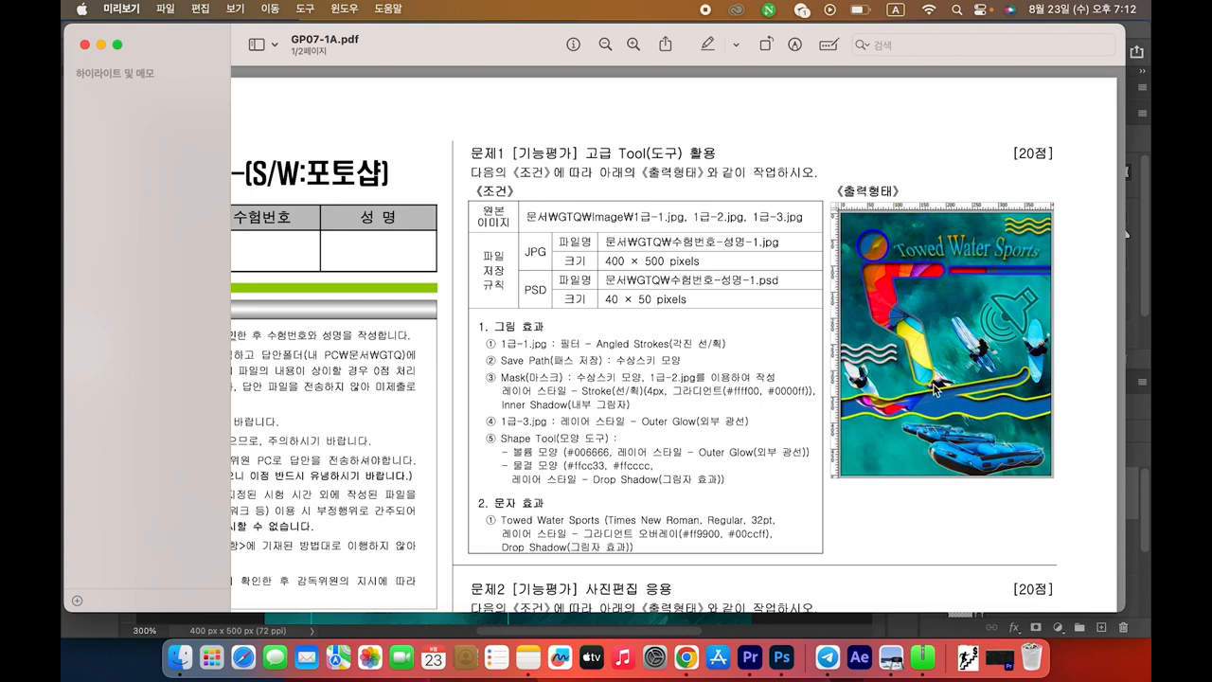
key(super+Tab)
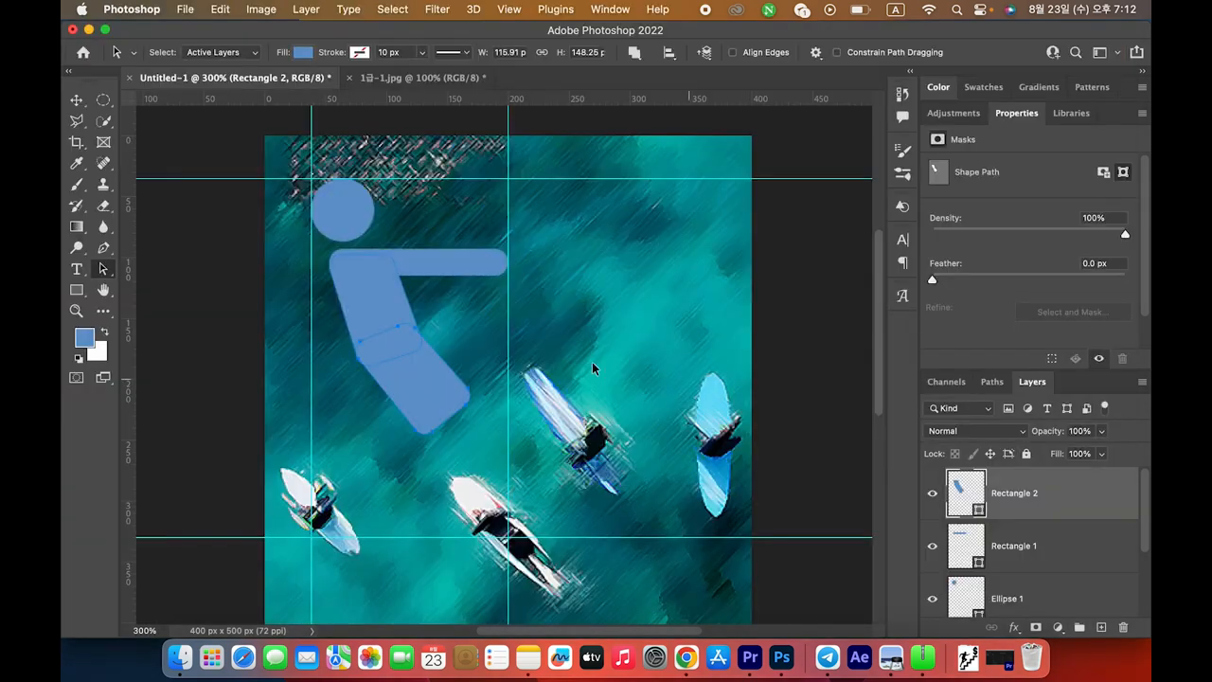
drag(77, 290, 138, 293)
Draw a 47×120 px lower-leg rectangle below the thigh and round its corners to 23.5 px
drag(413, 386, 471, 529)
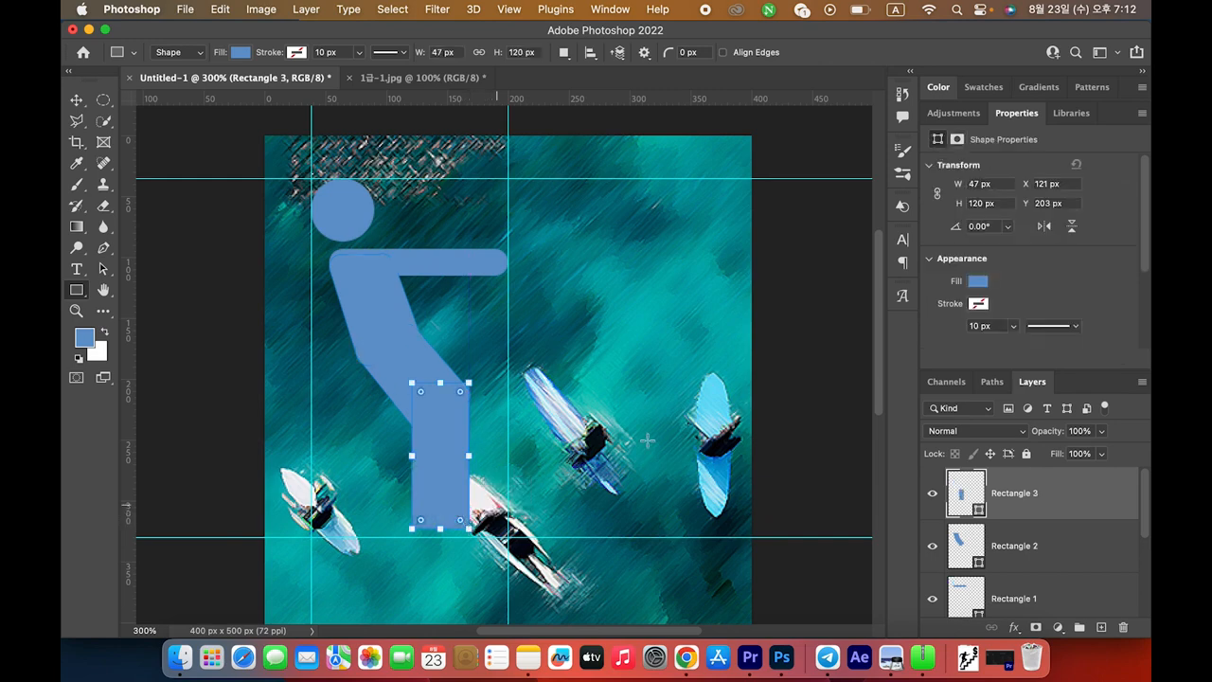
scroll(1090, 290, down, 3)
scroll(1090, 290, down, 2)
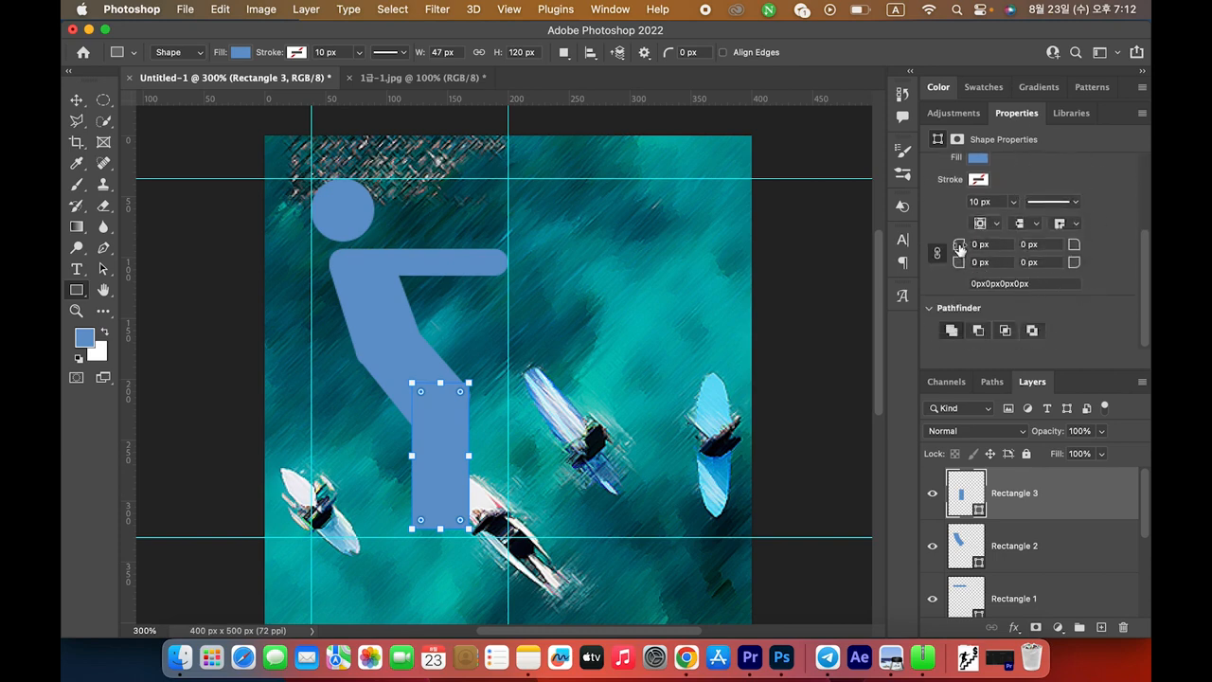
drag(960, 246, 1000, 249)
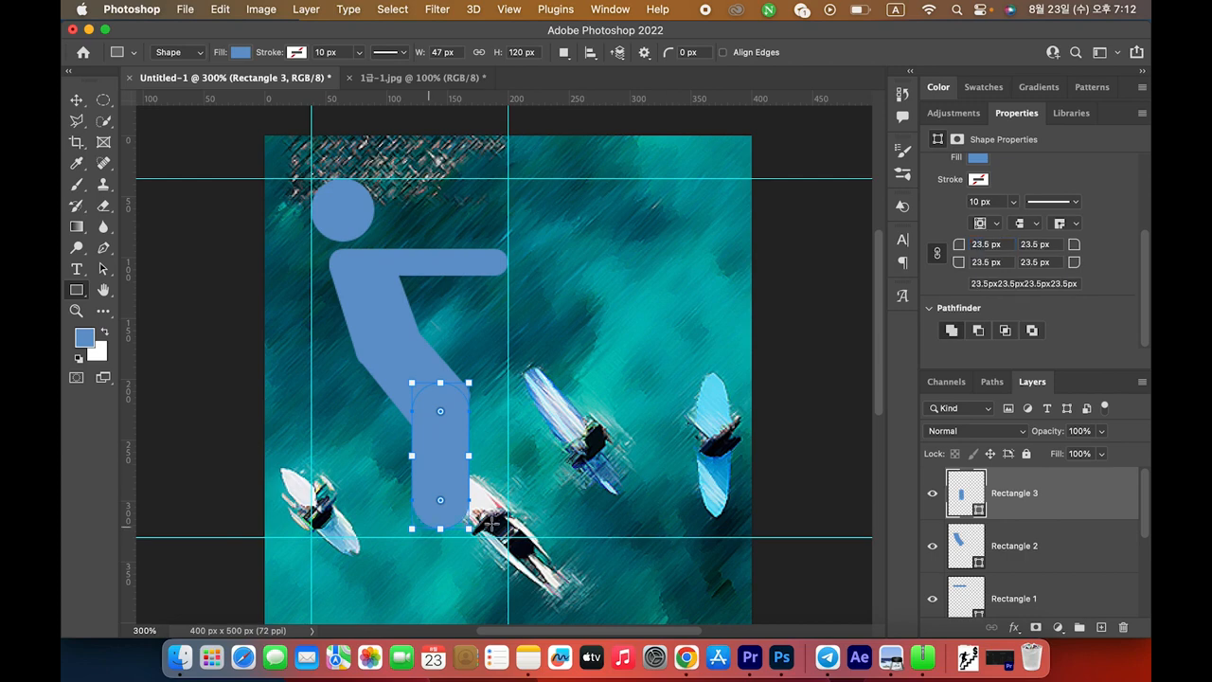
key(Return)
key(super+Tab)
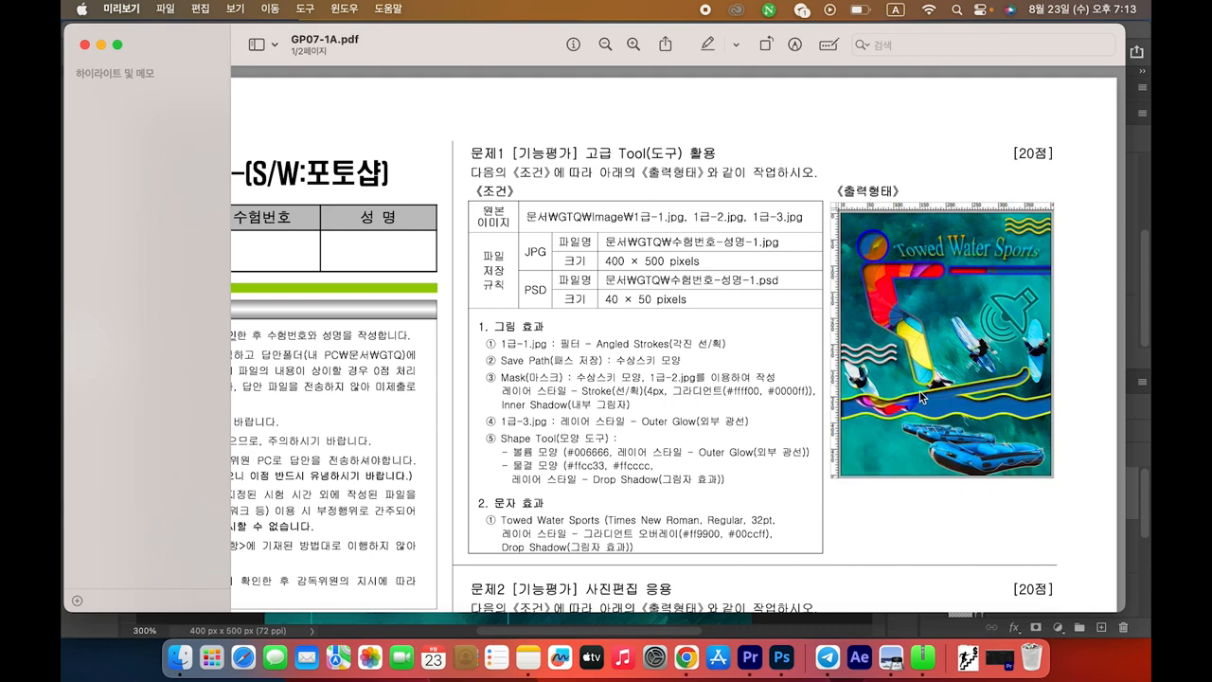
key(super+Tab)
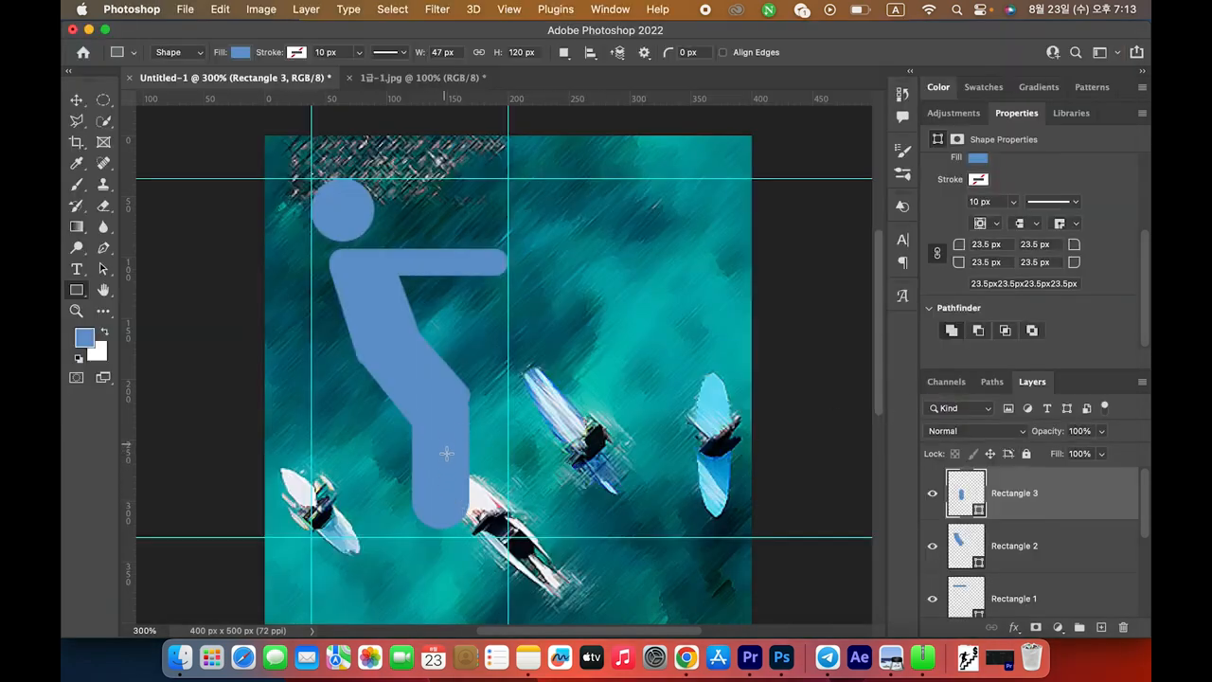
key(super+t)
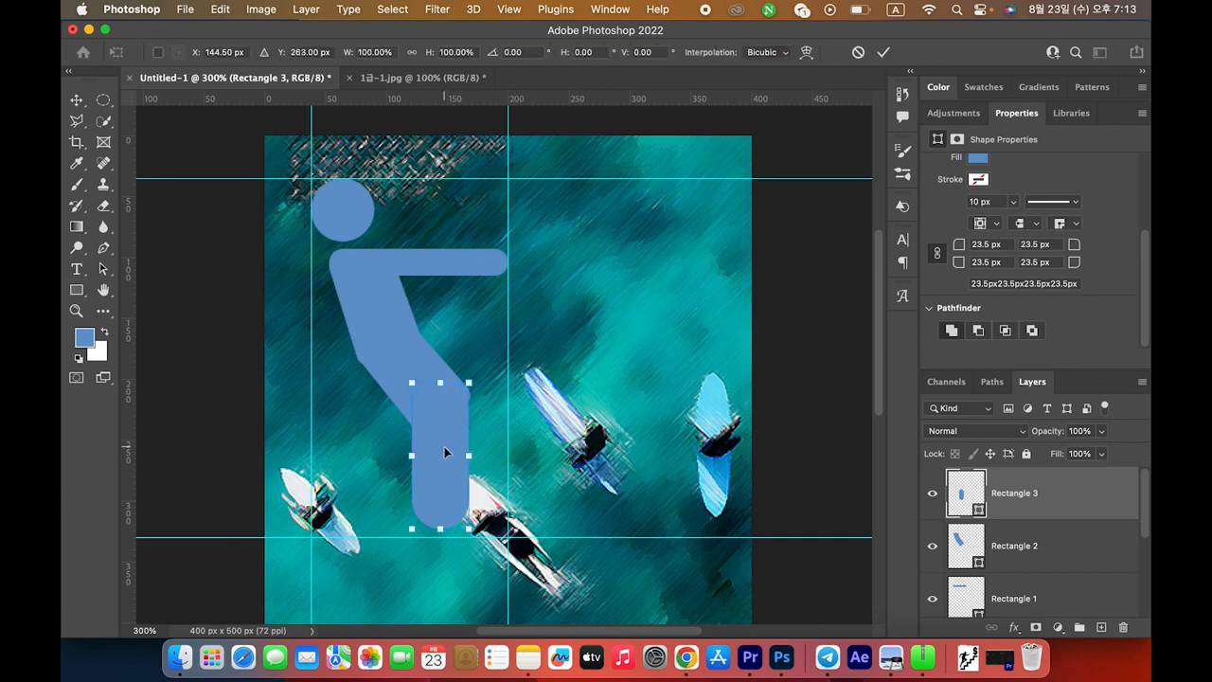
Apply a Perspective transform to widen the lower leg's top at the knee
right_click(444, 452)
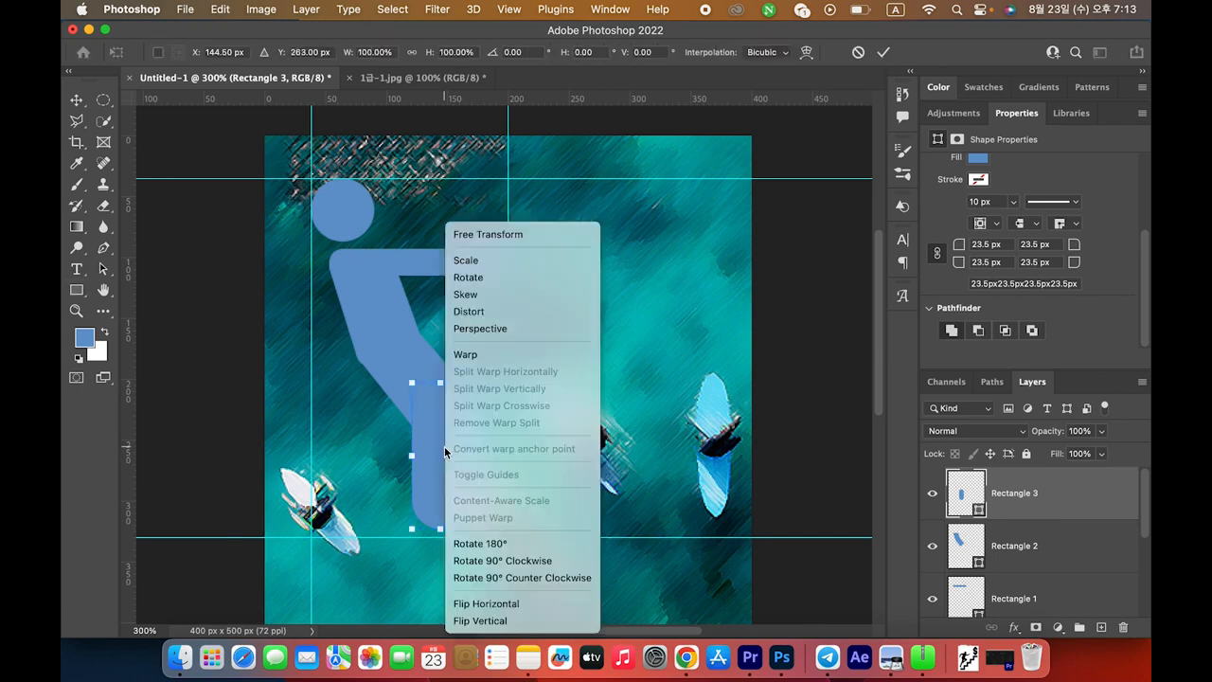
click(506, 330)
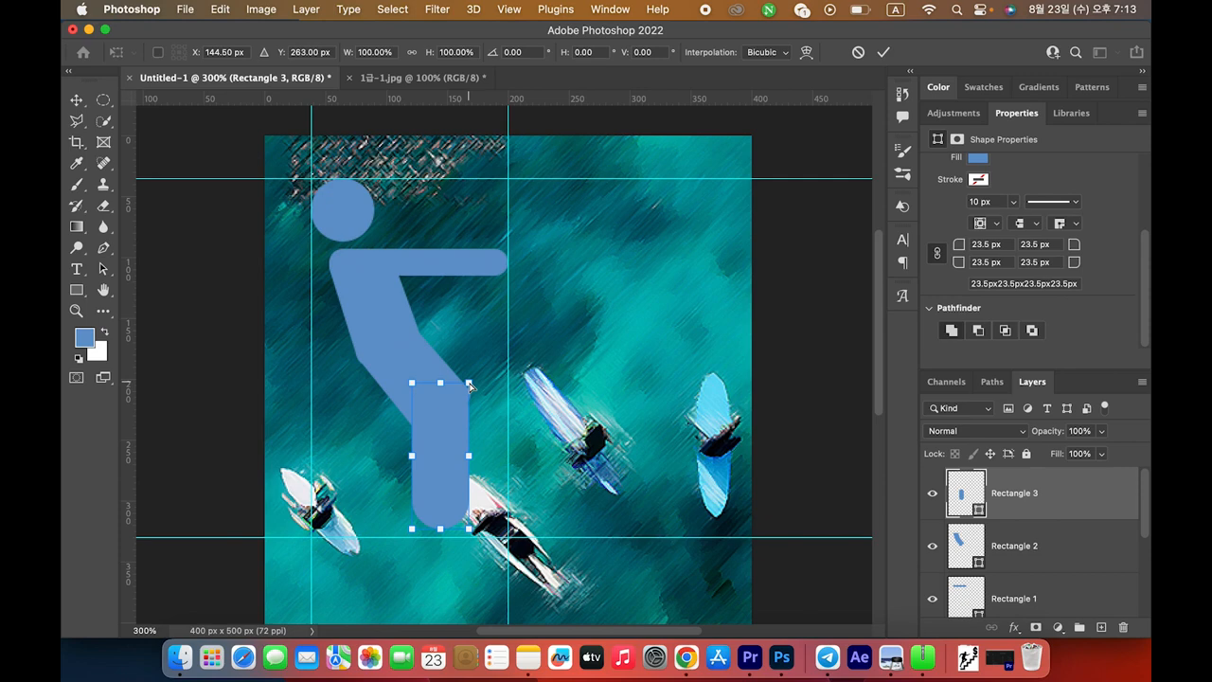
mouse_move(470, 386)
mouse_down()
mouse_move(494, 387)
mouse_move(478, 388)
mouse_up()
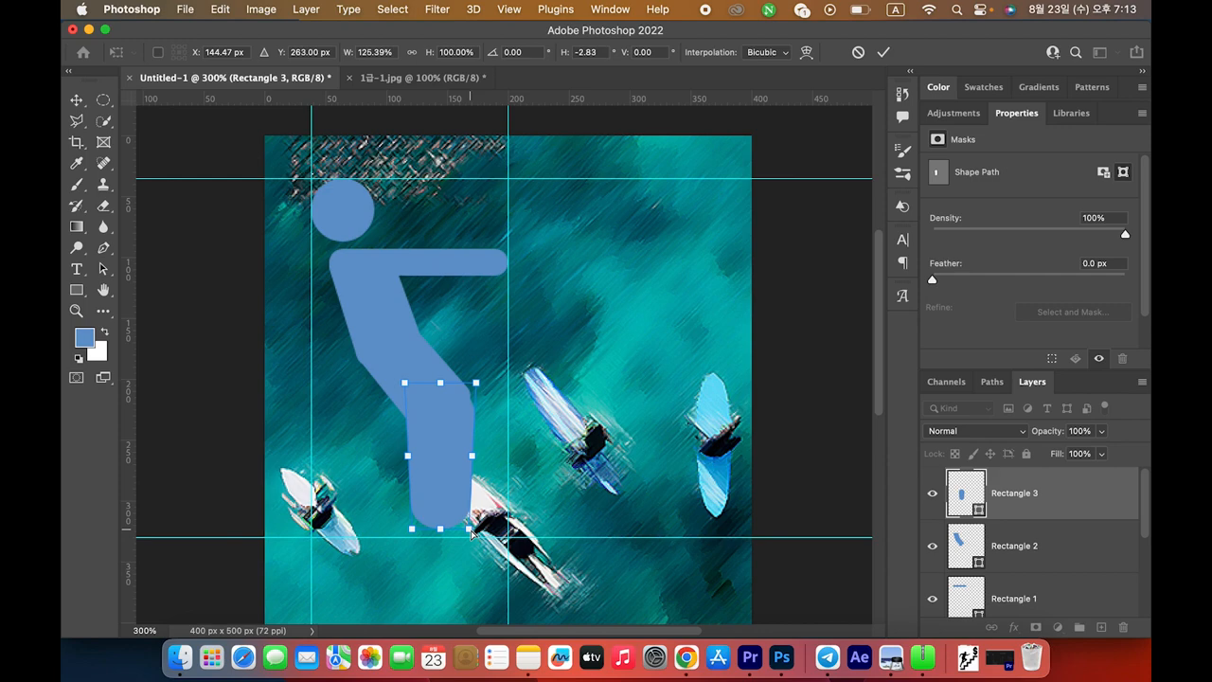
drag(471, 533, 465, 533)
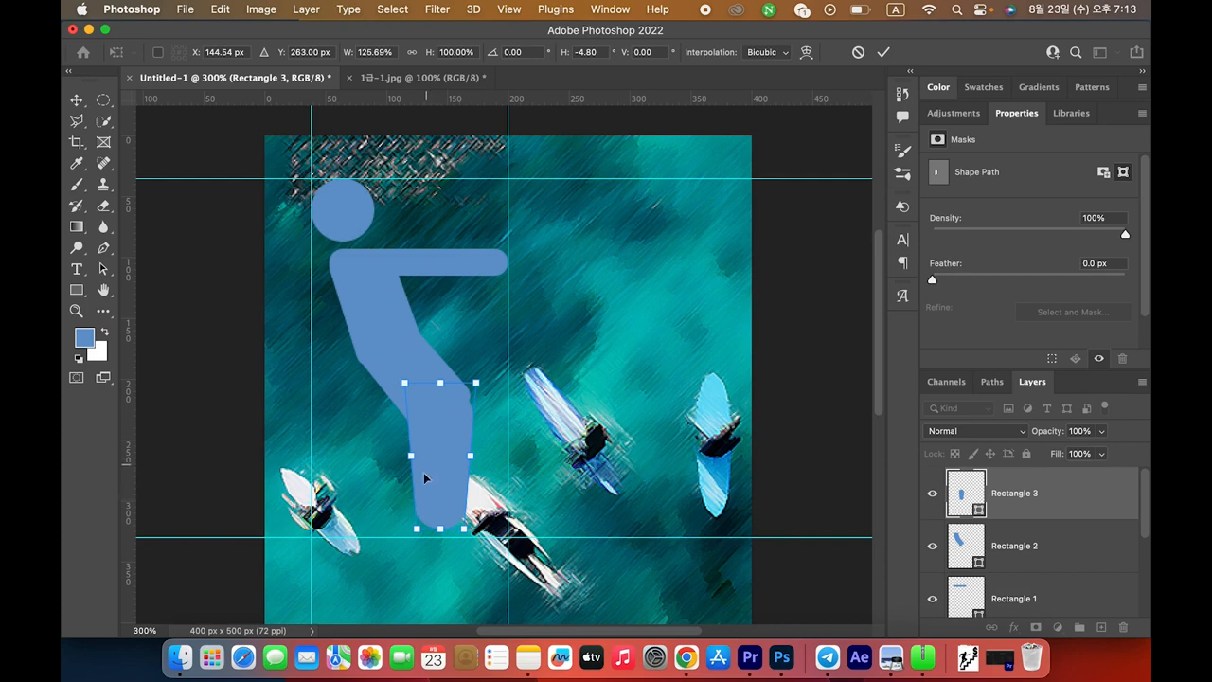
key(Up)
key(Up)
key(Up)
key(Up)
key(Up)
key(Up)
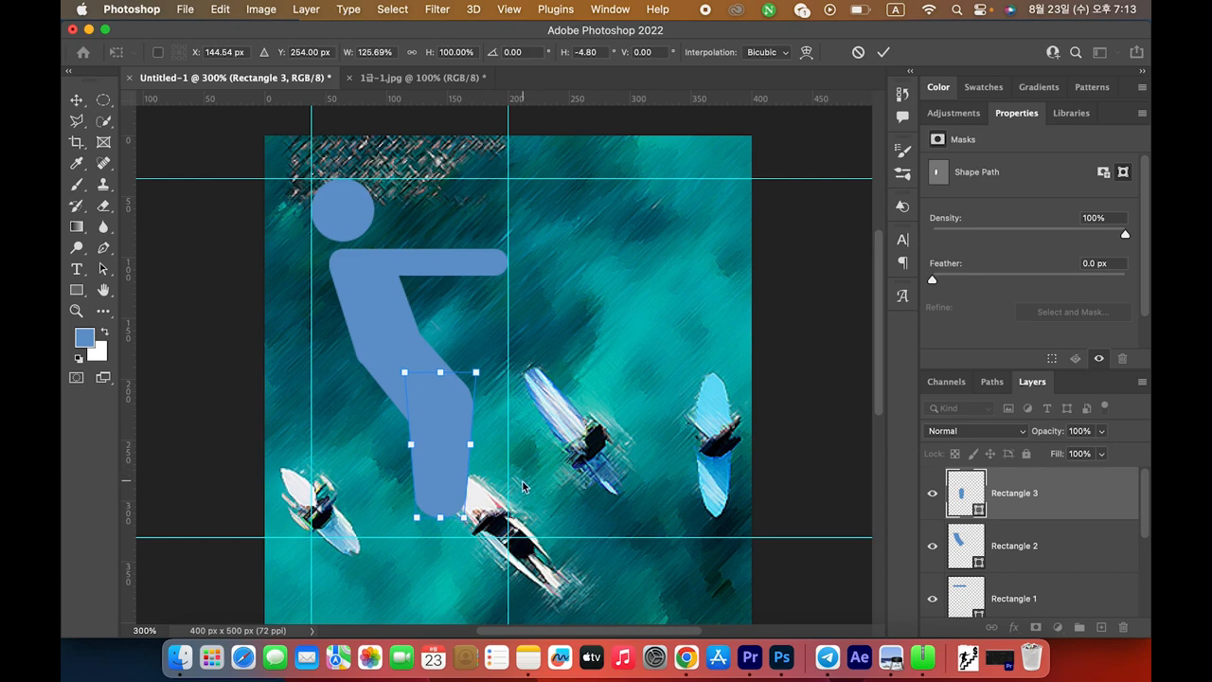
key(Return)
Rotate the lower leg about -18.45° and nudge it into place below the thigh
key(super+t)
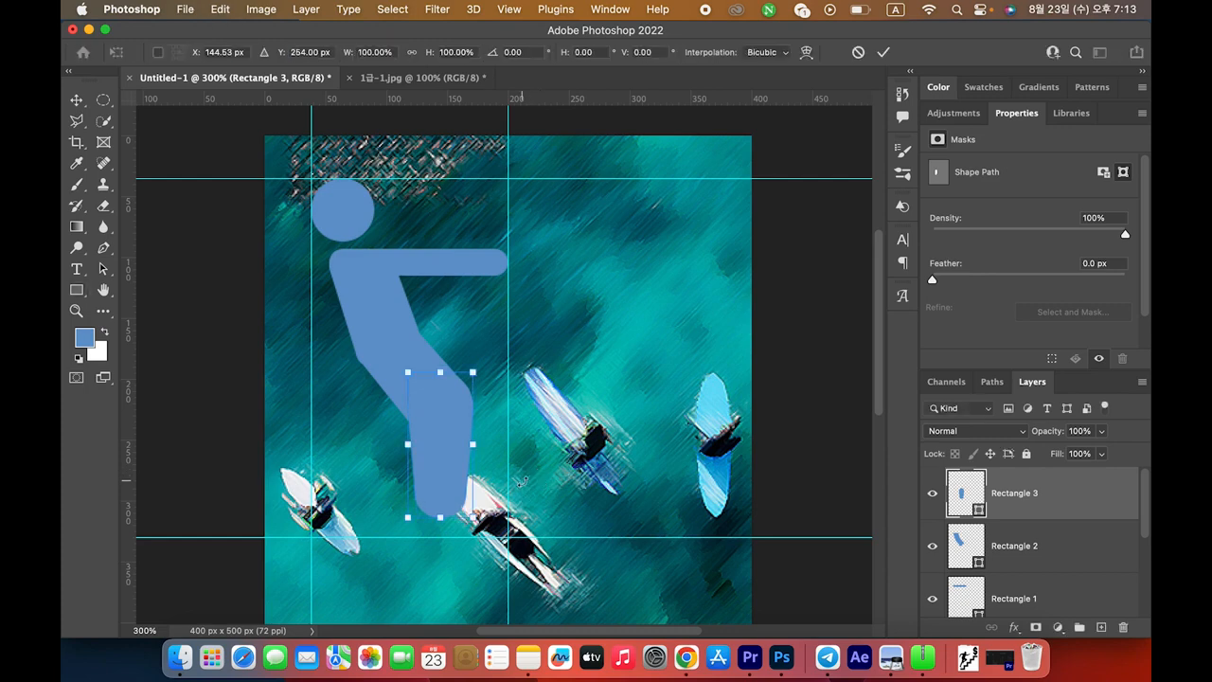
drag(491, 528, 466, 463)
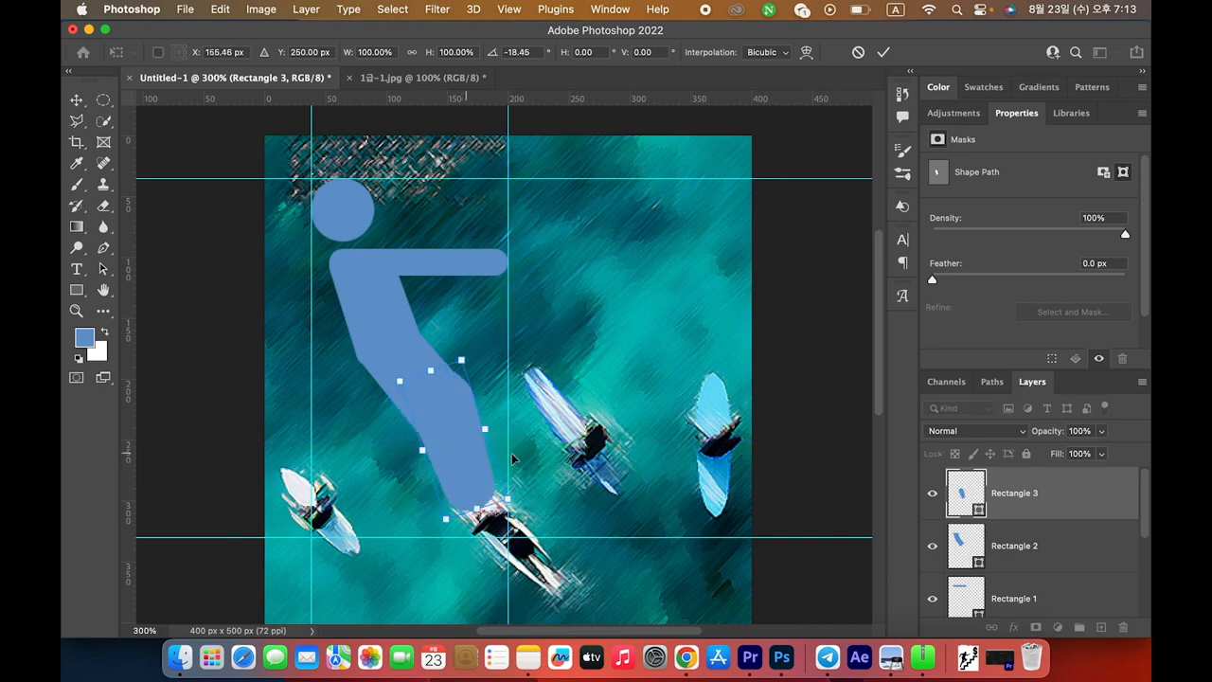
key(Left)
key(Left)
key(Down)
key(Down)
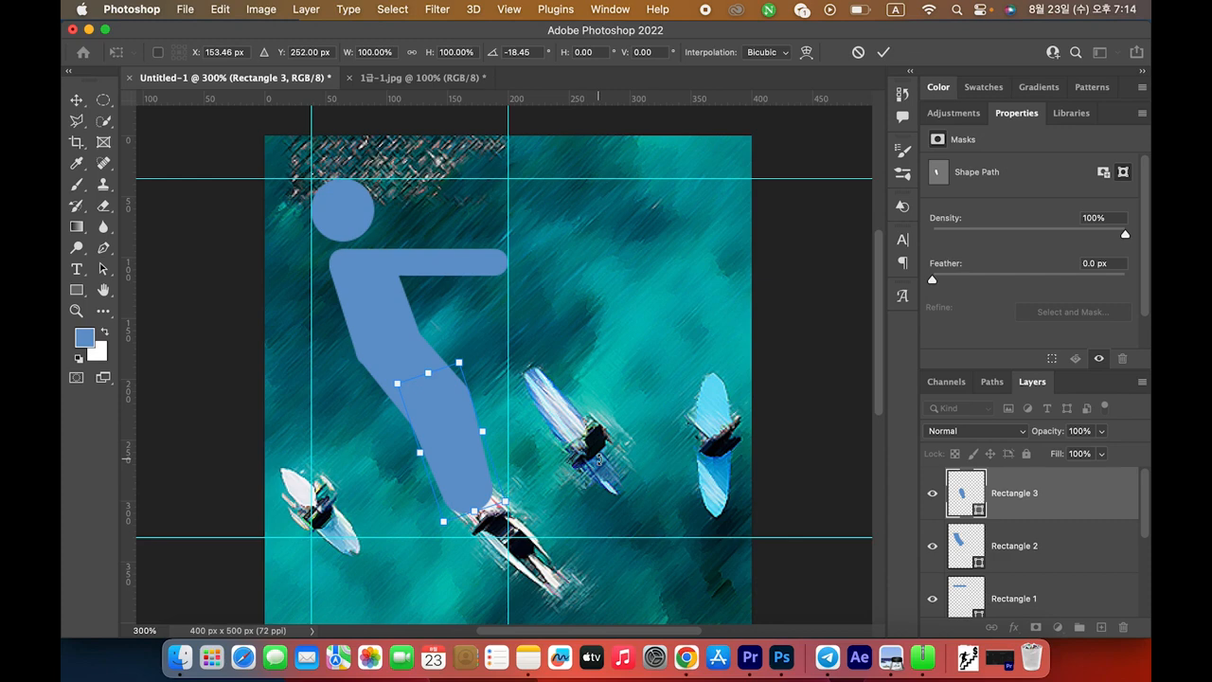
key(Right)
key(Return)
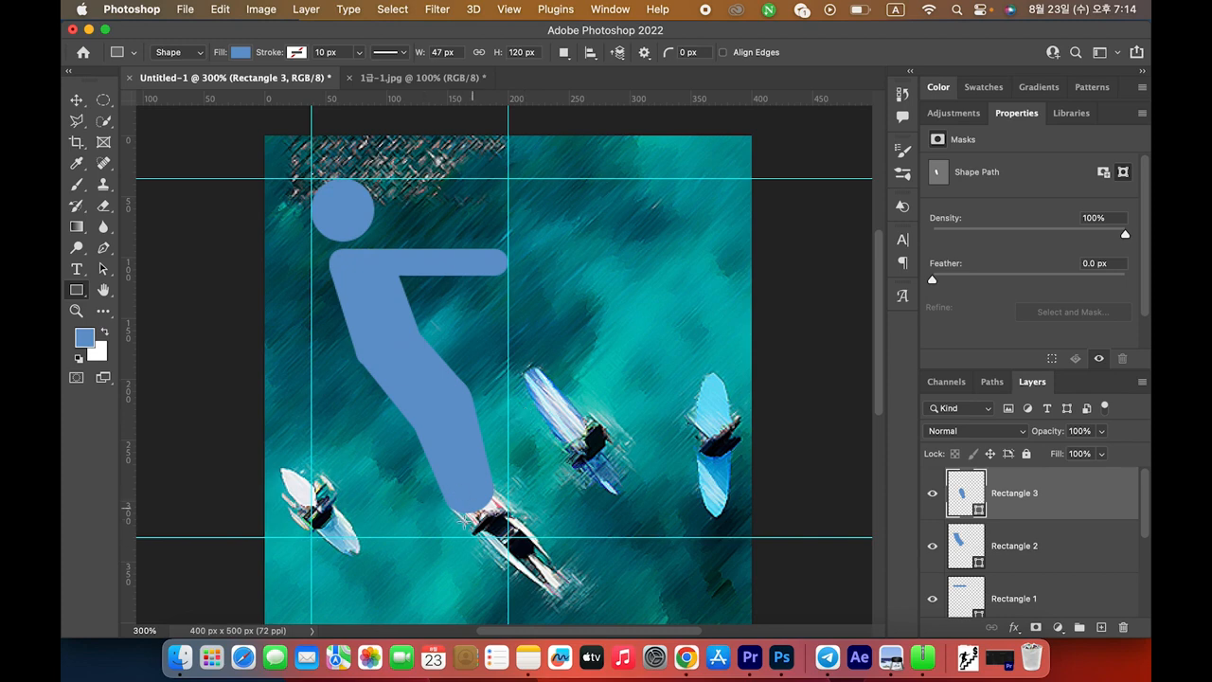
Select the leg's lower anchor points with Direct Selection and nudge them down-right to lengthen it
click(104, 270)
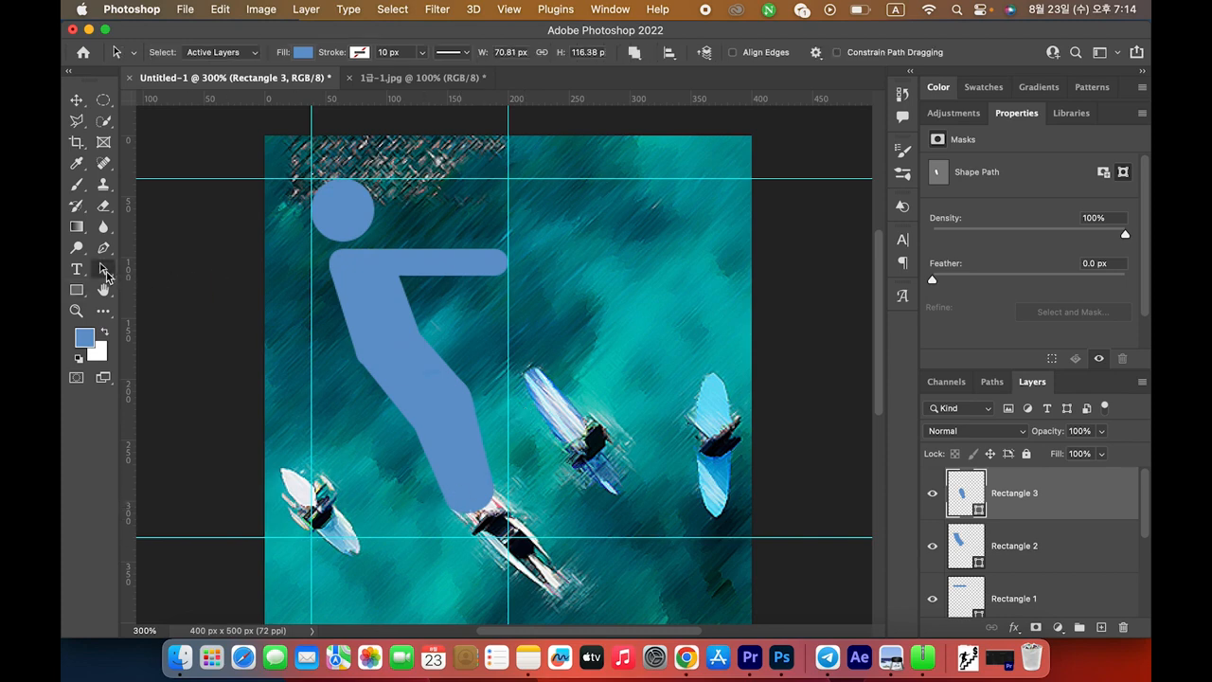
right_click(104, 270)
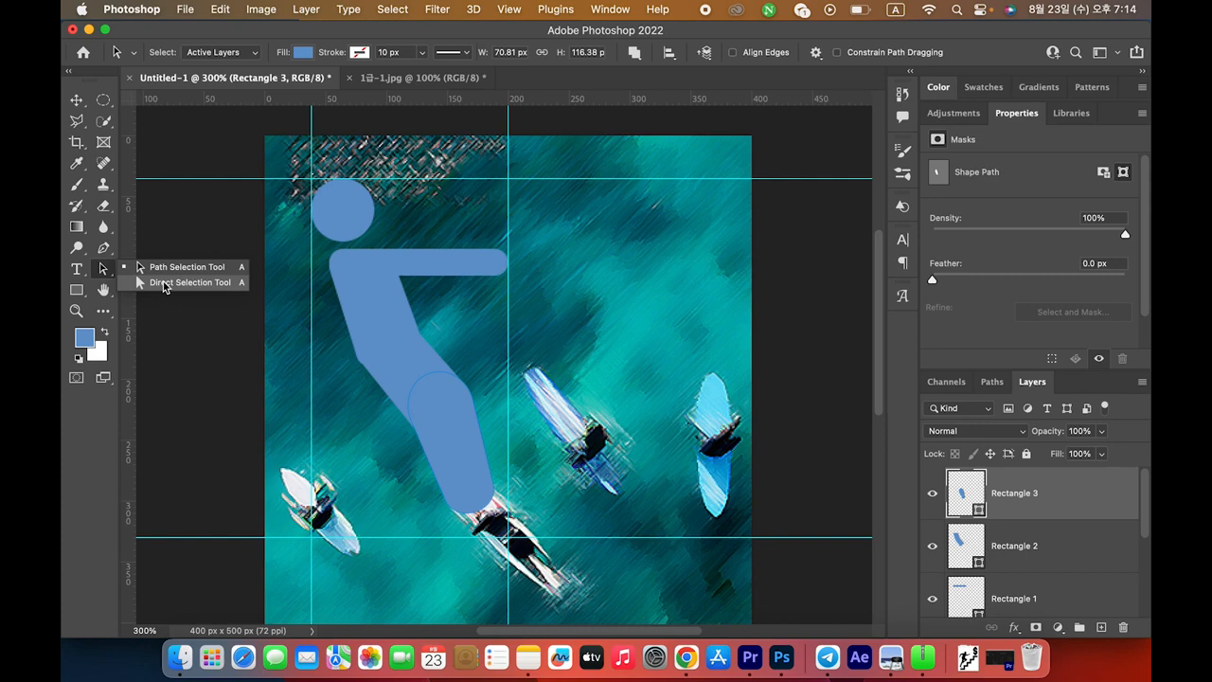
click(163, 284)
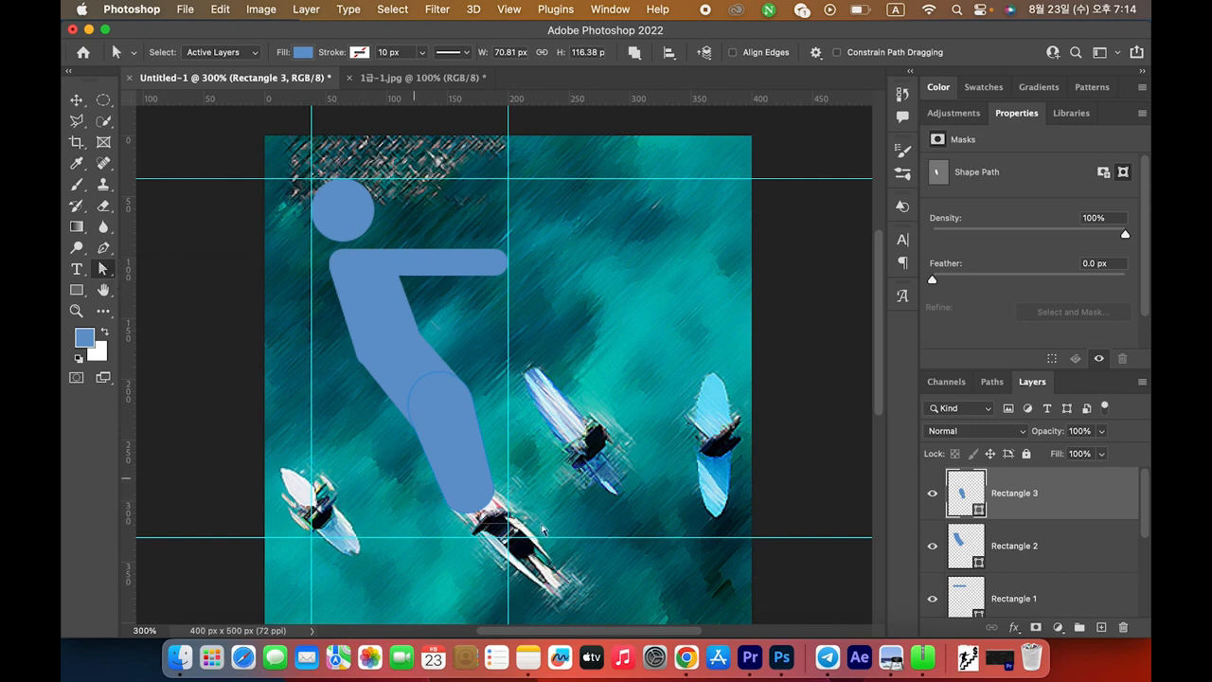
click(415, 483)
key(Right)
key(Down)
key(Right)
key(Down)
key(Right)
key(Down)
key(Right)
key(Down)
key(Right)
key(Down)
key(Right)
key(Down)
key(Down)
key(Down)
key(Down)
key(Down)
key(Down)
key(Down)
key(Right)
key(Right)
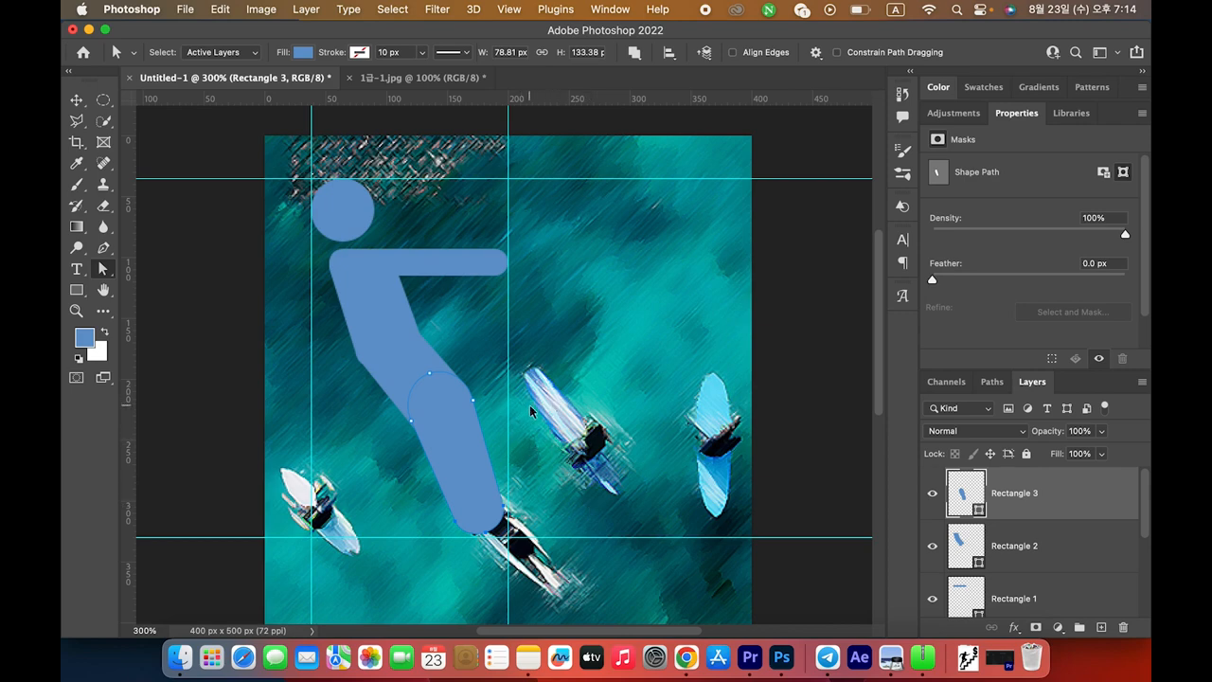
key(super+Tab)
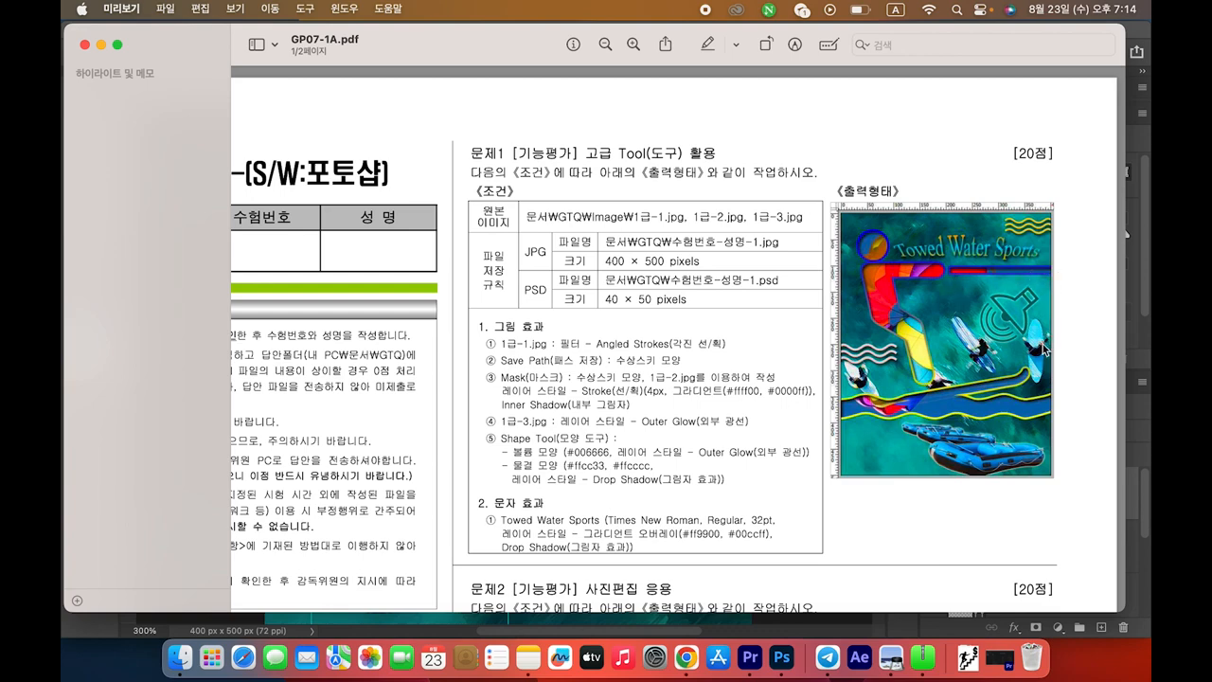
key(super+Tab)
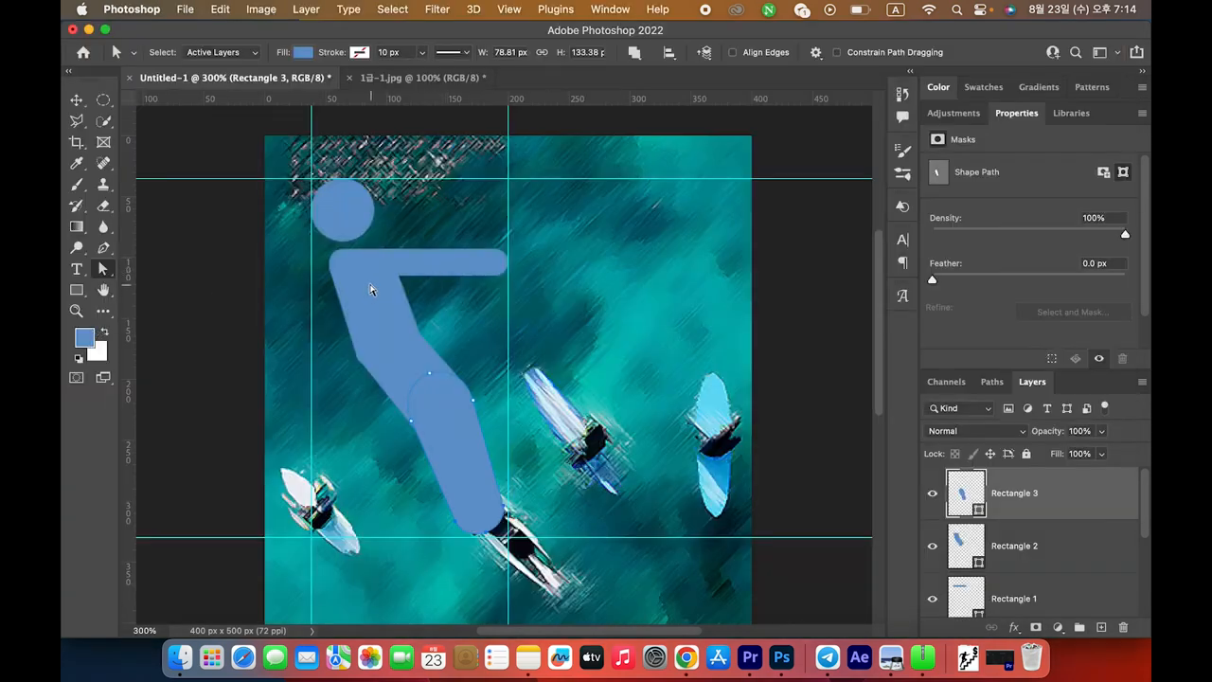
click(77, 291)
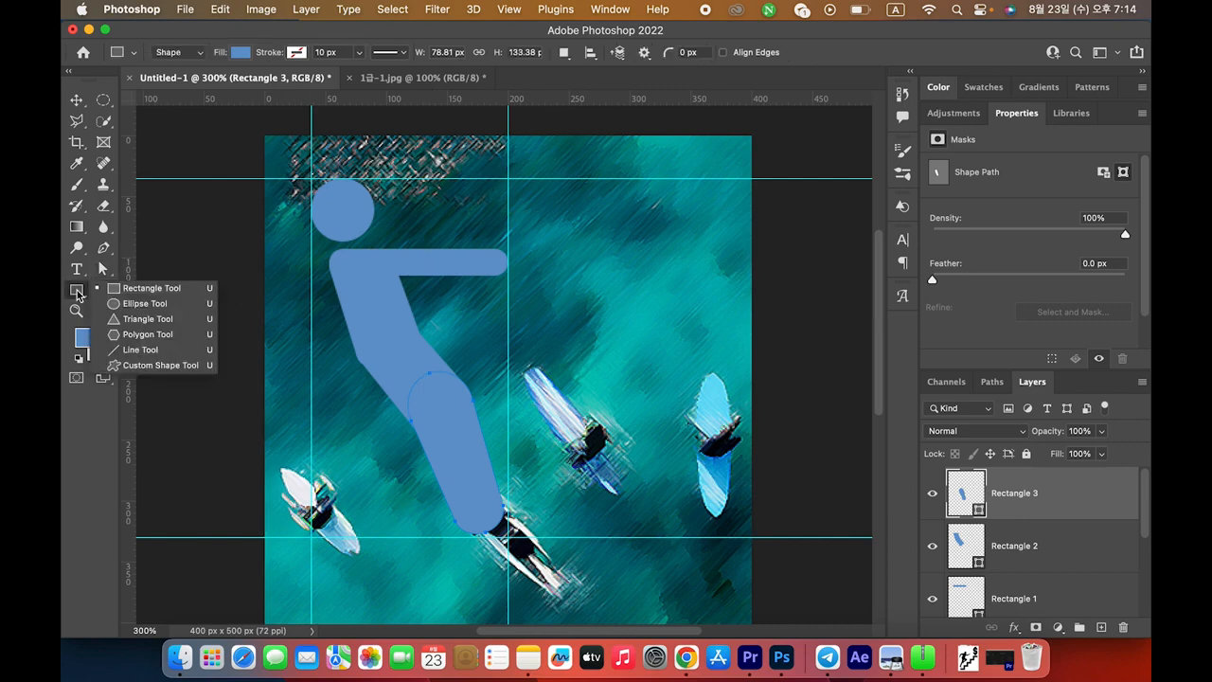
Draw a 211×10 px tow-rope bar from the skier's hand and shift it 10 px right
click(138, 290)
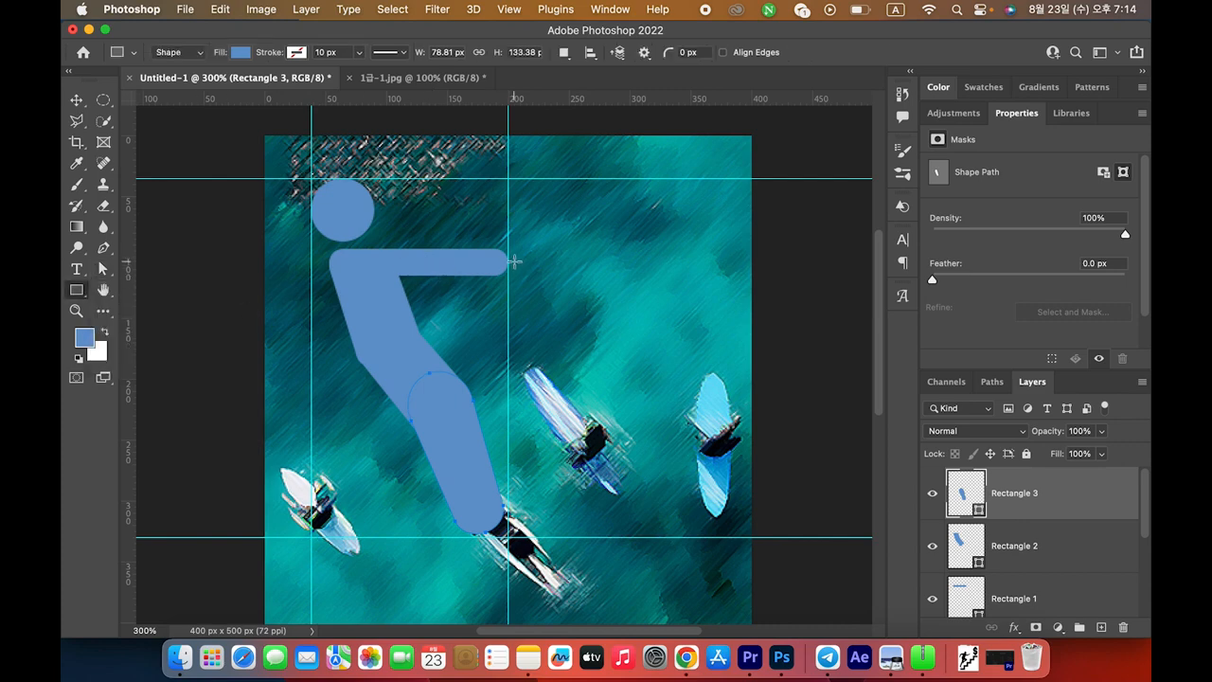
drag(515, 257, 758, 276)
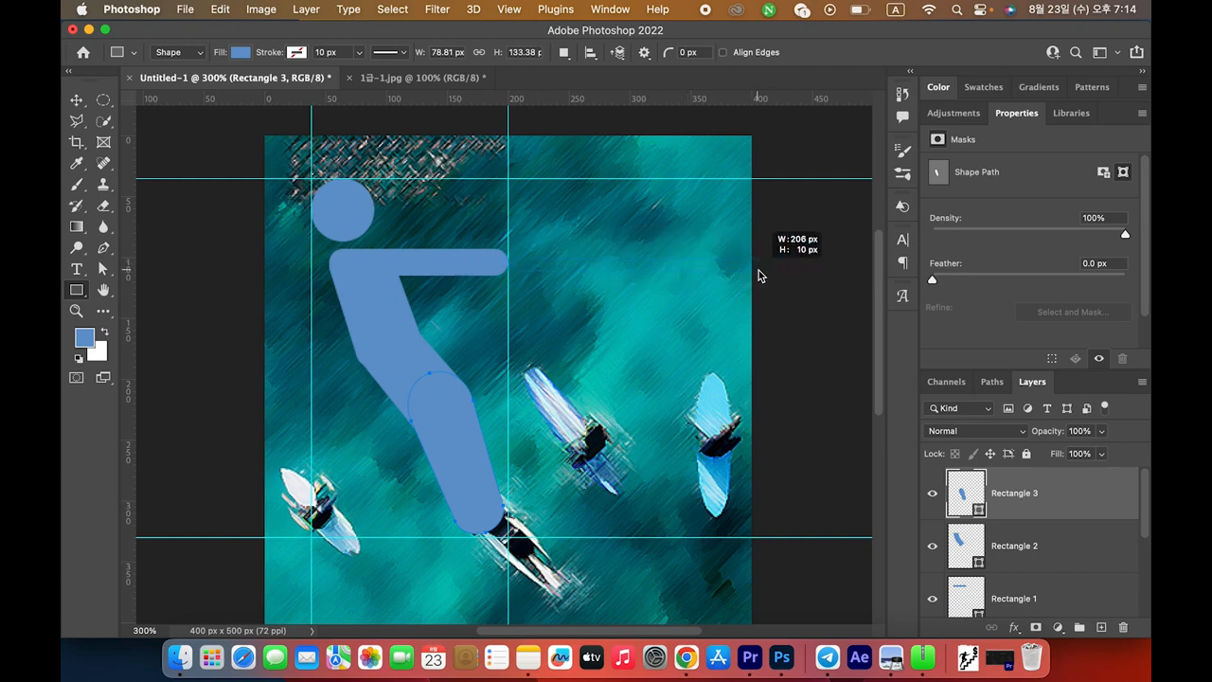
drag(758, 270, 767, 274)
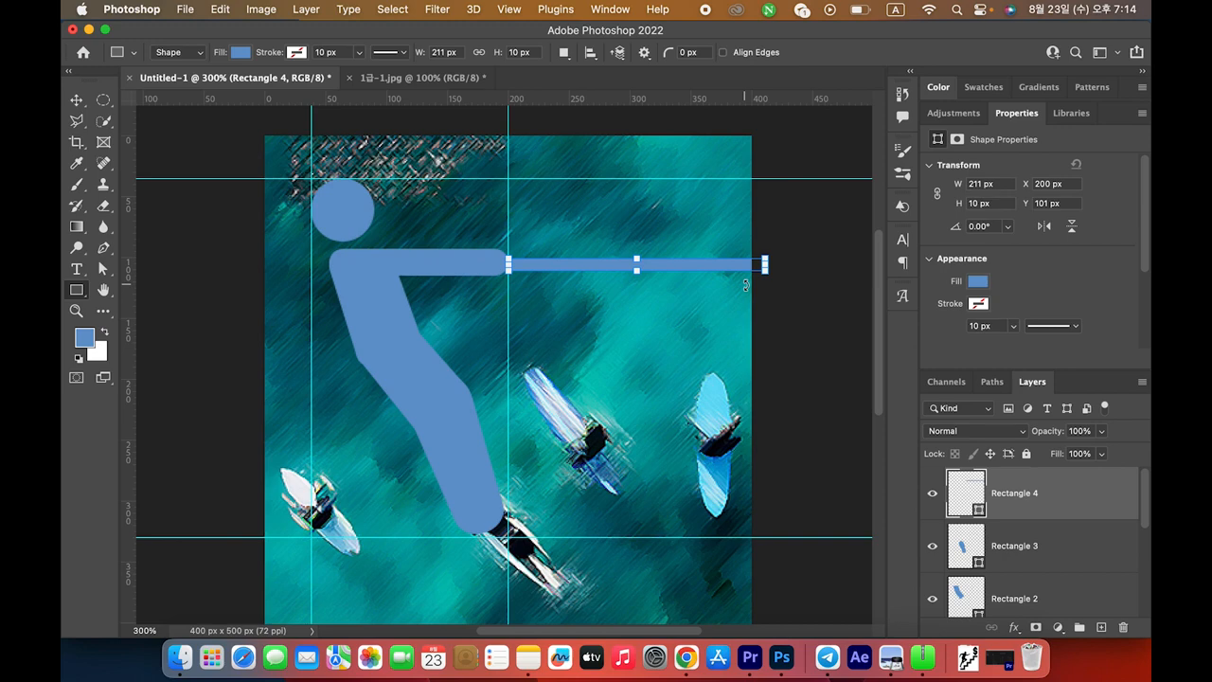
key(Return)
click(76, 101)
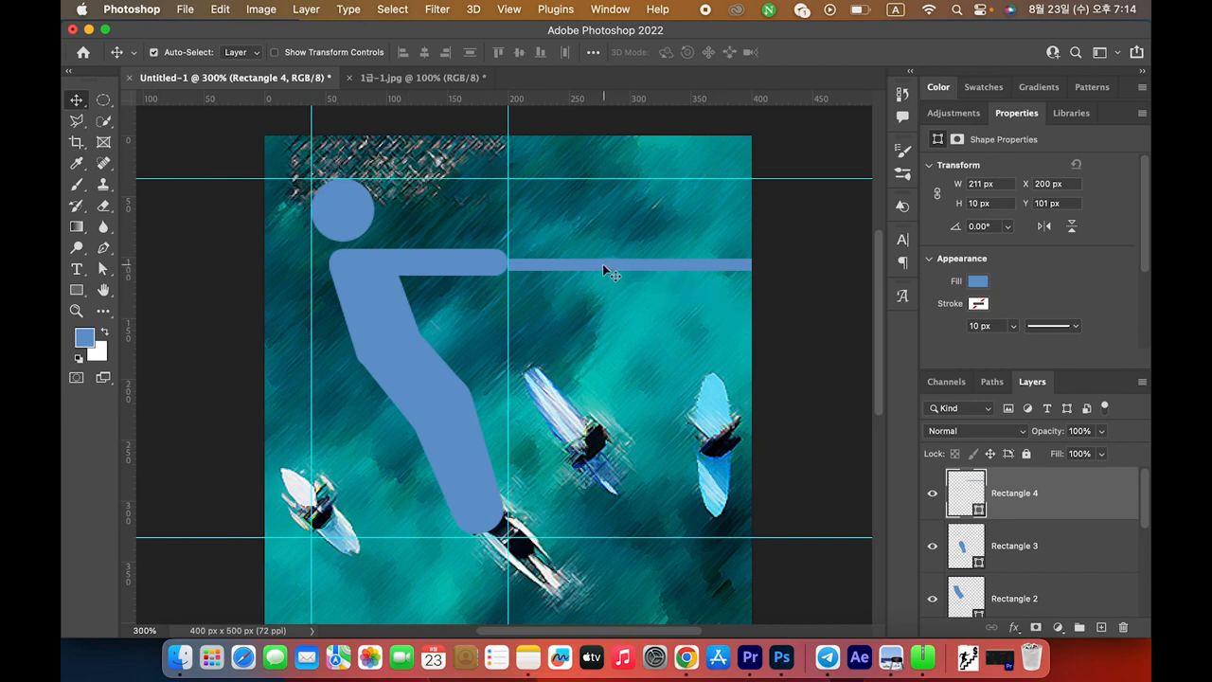
key(shift+Right)
scroll(1104, 293, down, 3)
key(super+Tab)
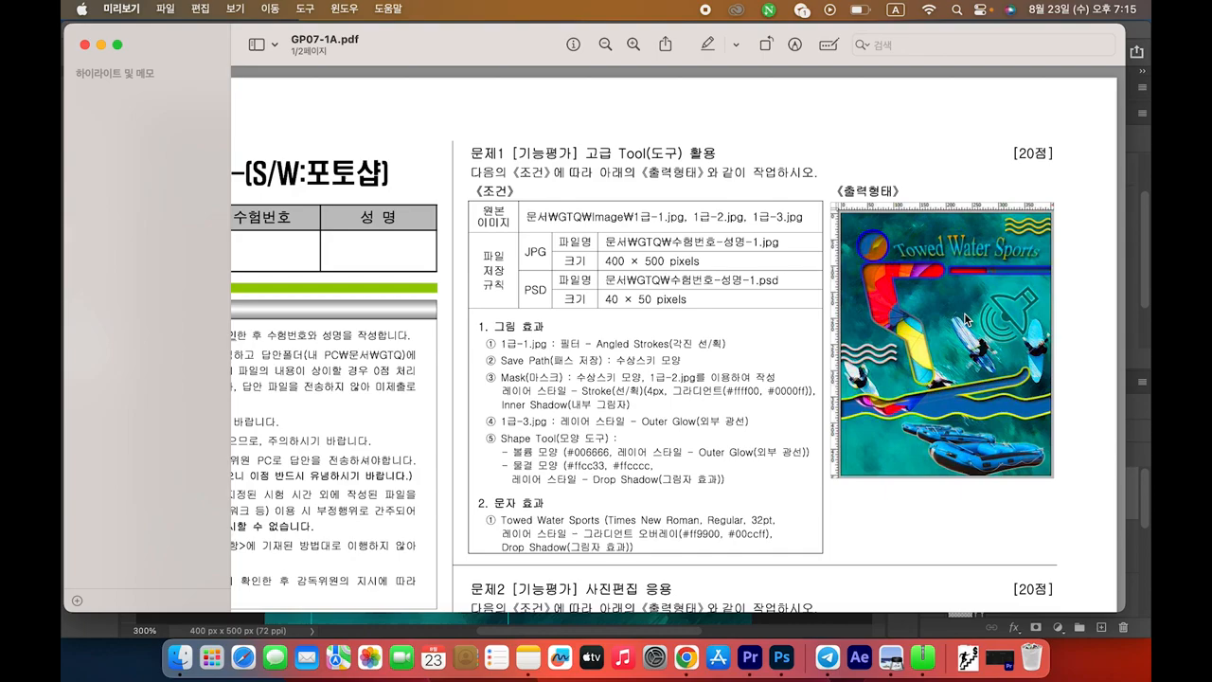
Zoom into the exam PDF's reference output image in Preview, then return to the Photoshop composite
key(super+plus)
key(super+plus)
drag(969, 312, 1061, 346)
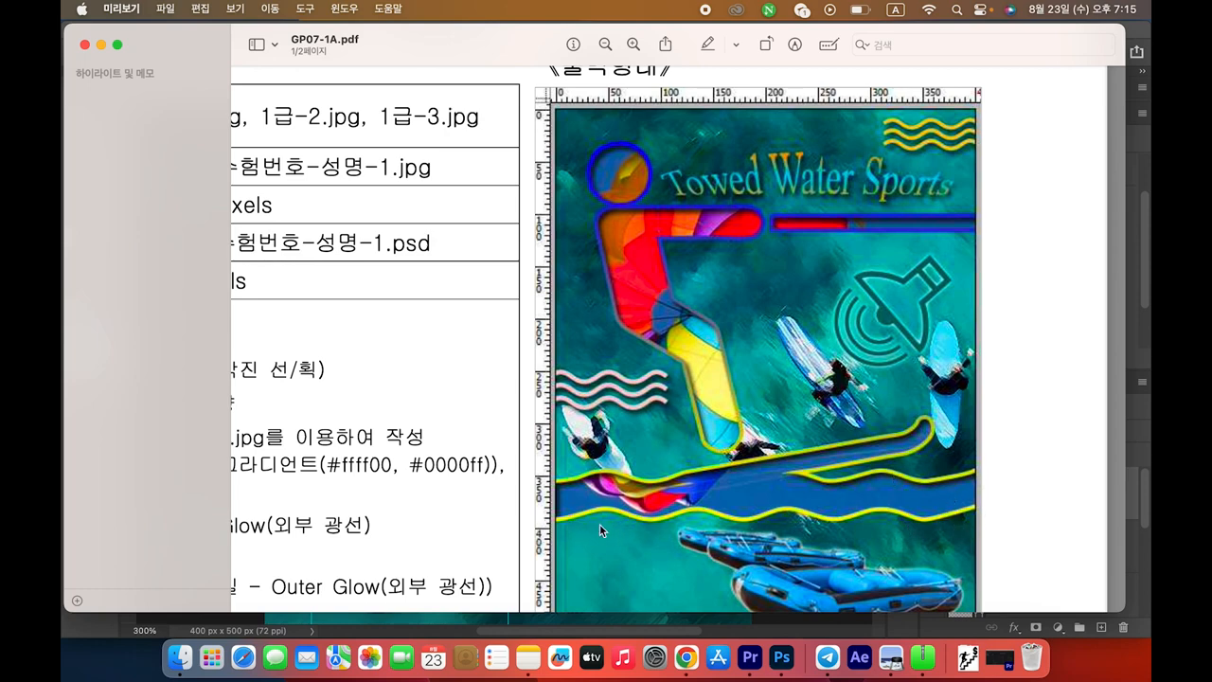
key(super+Tab)
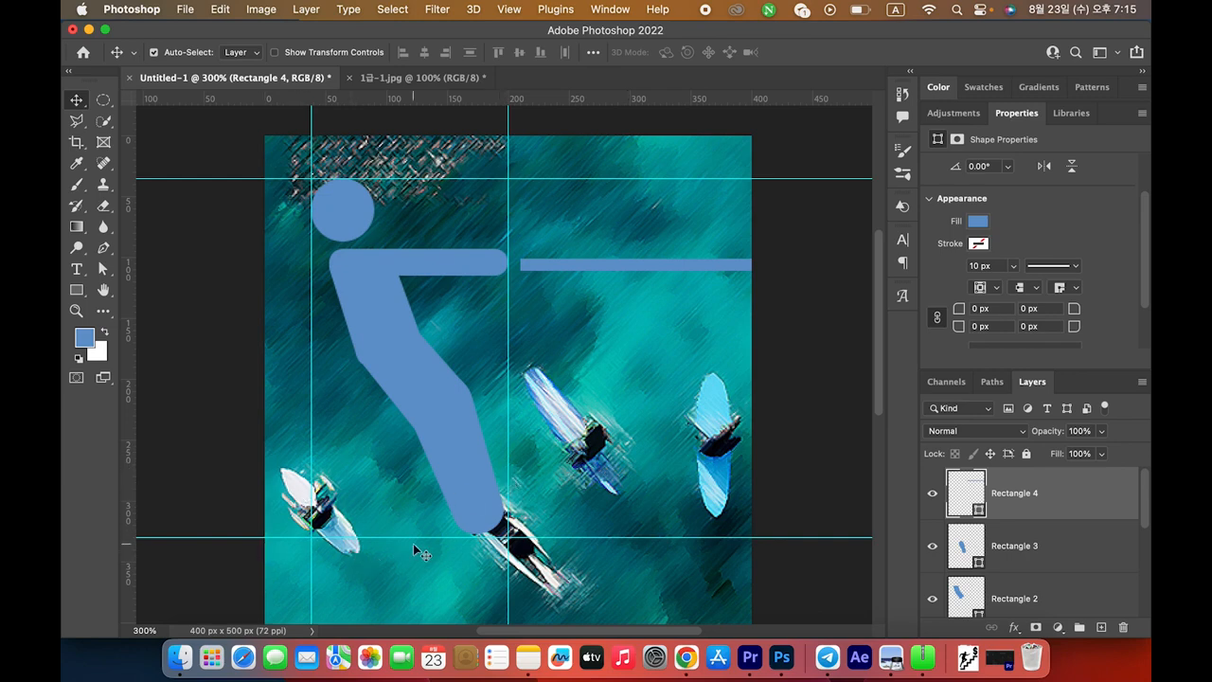
scroll(413, 544, down, 3)
scroll(413, 543, down, 3)
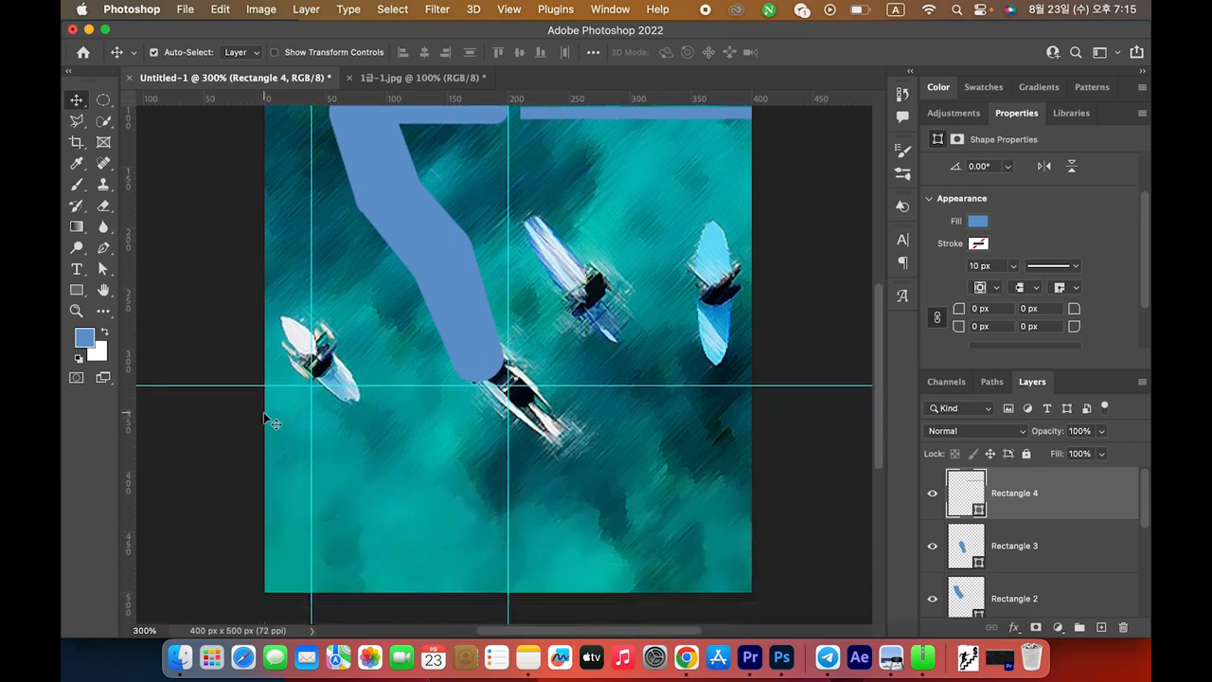
With the Pen in Shape mode, place seven zigzag anchors below the skier, checking the PDF reference
click(106, 250)
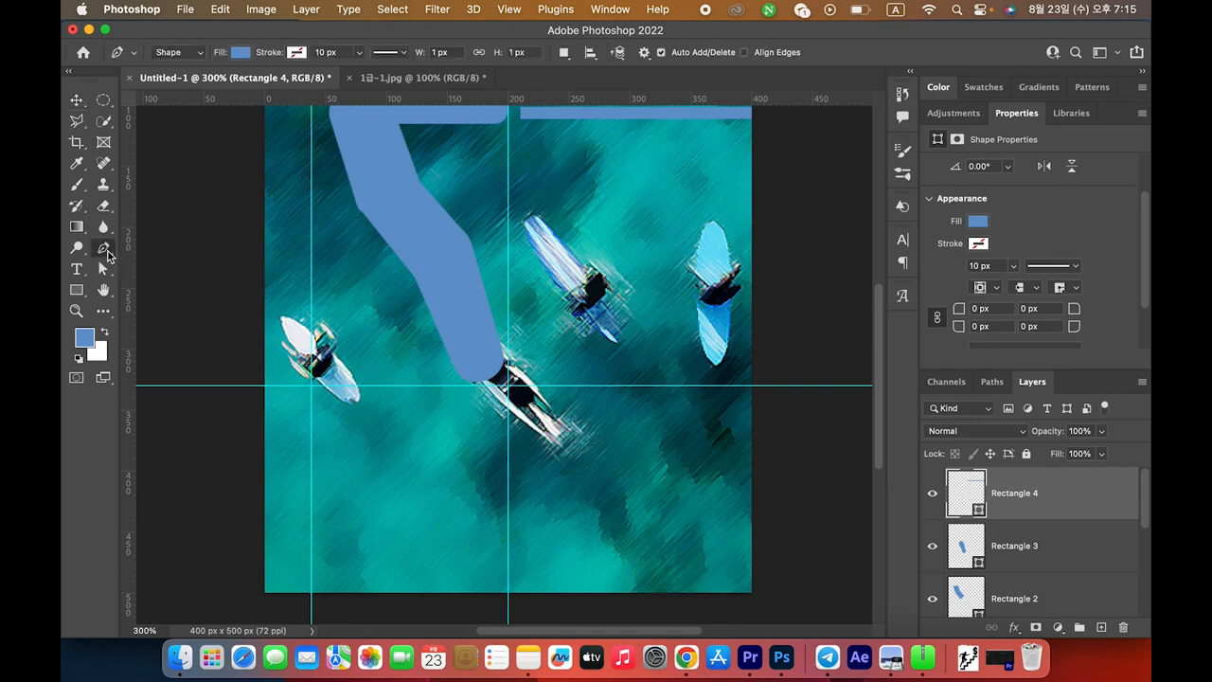
click(262, 428)
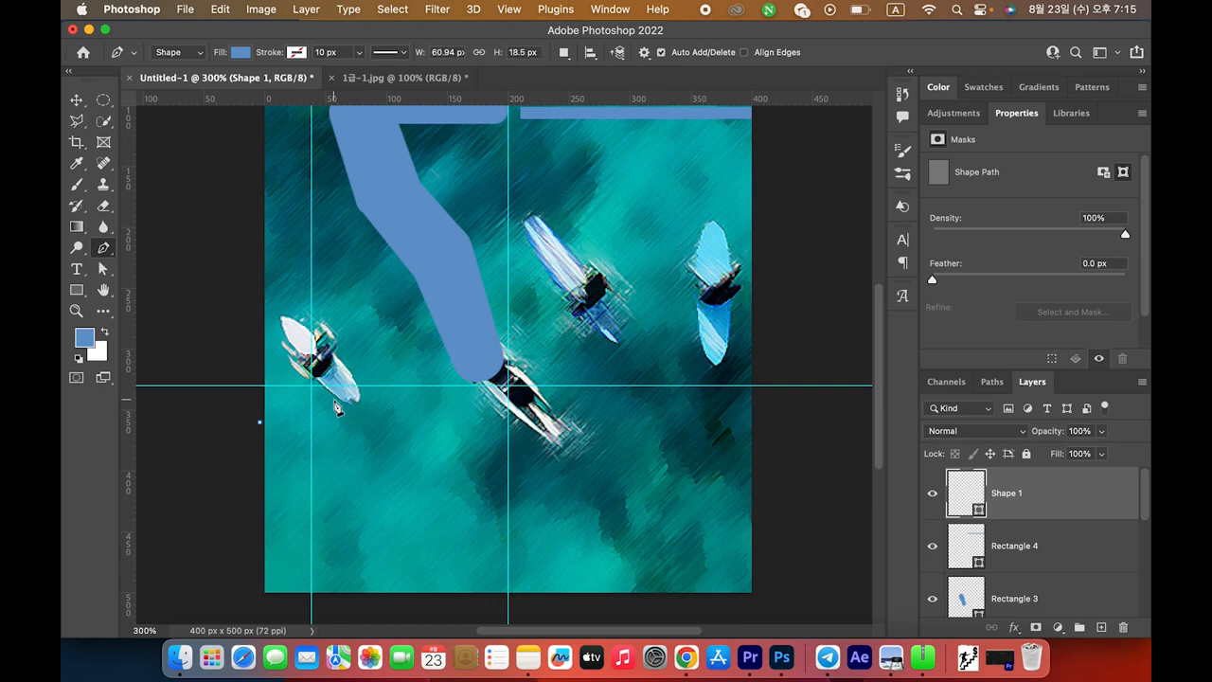
click(399, 421)
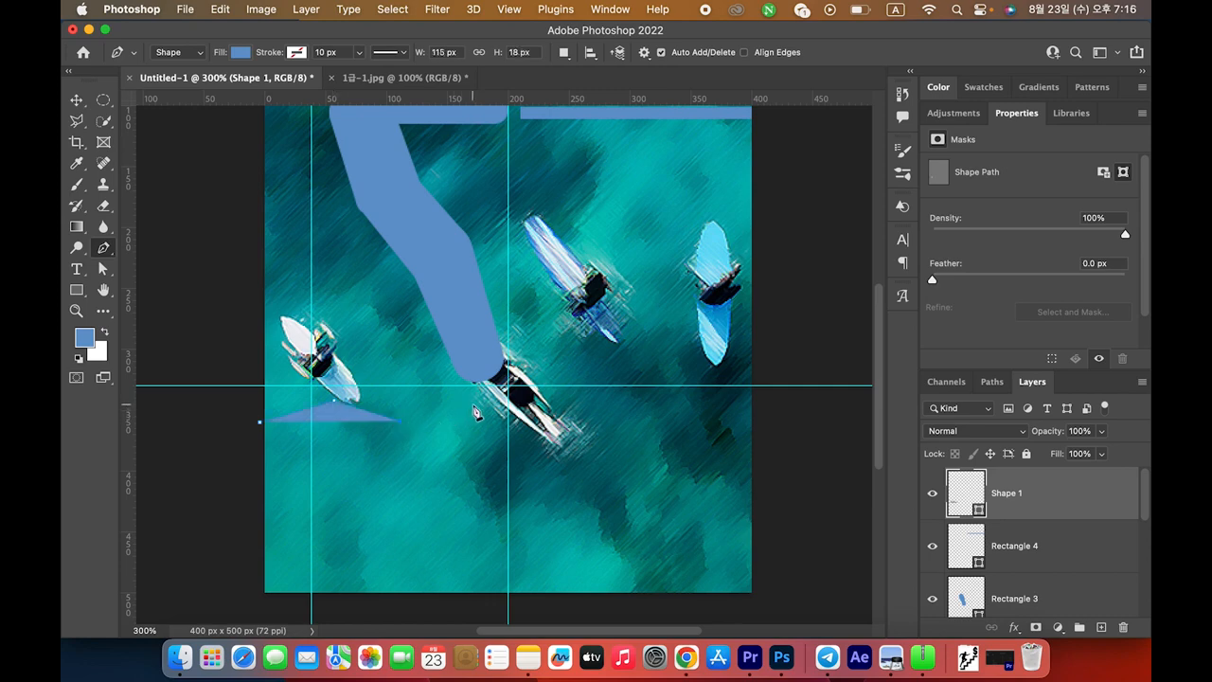
click(471, 403)
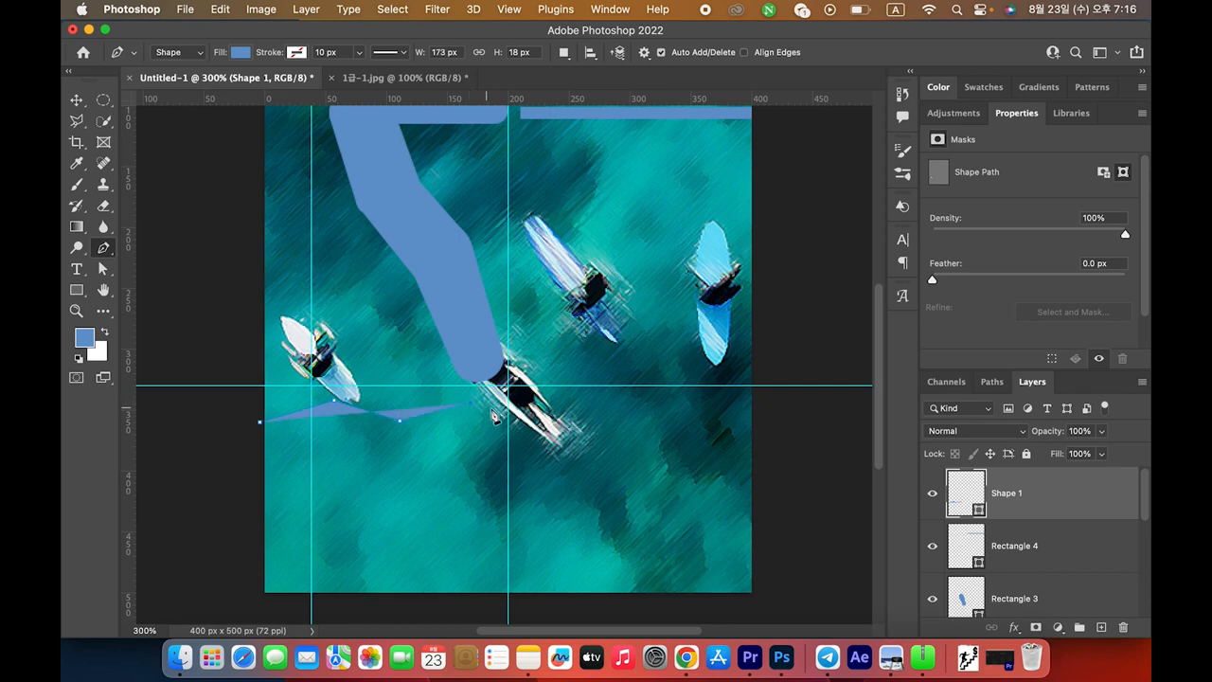
click(582, 401)
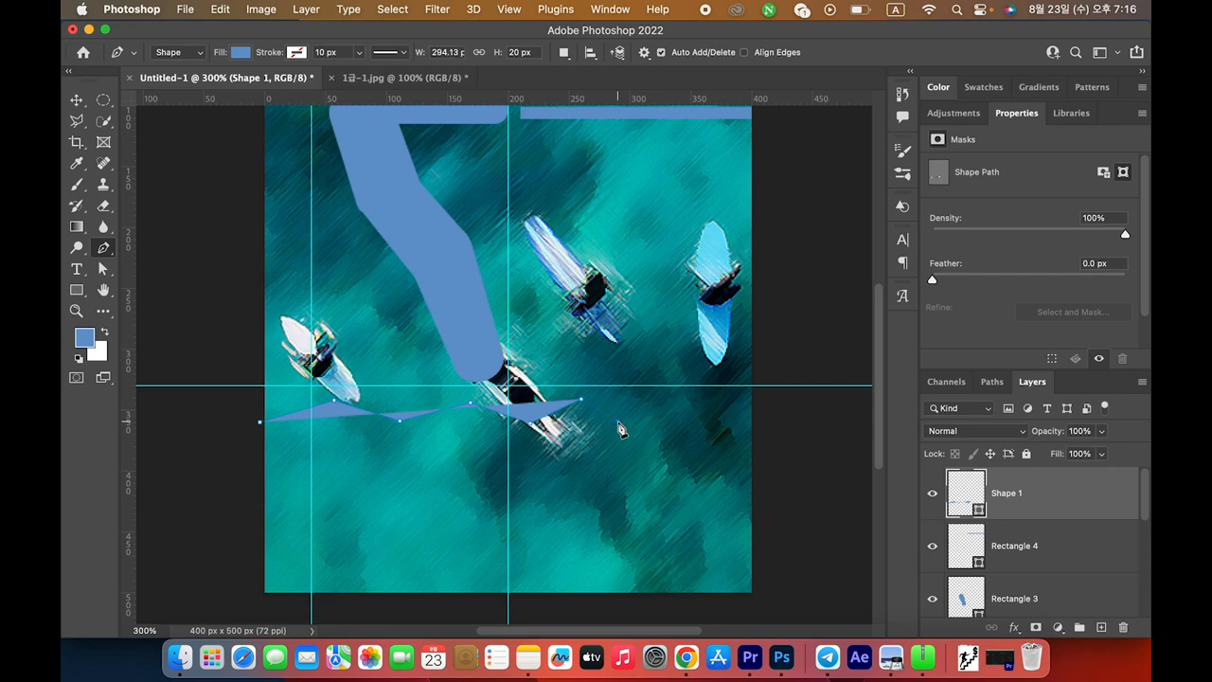
click(617, 420)
click(661, 402)
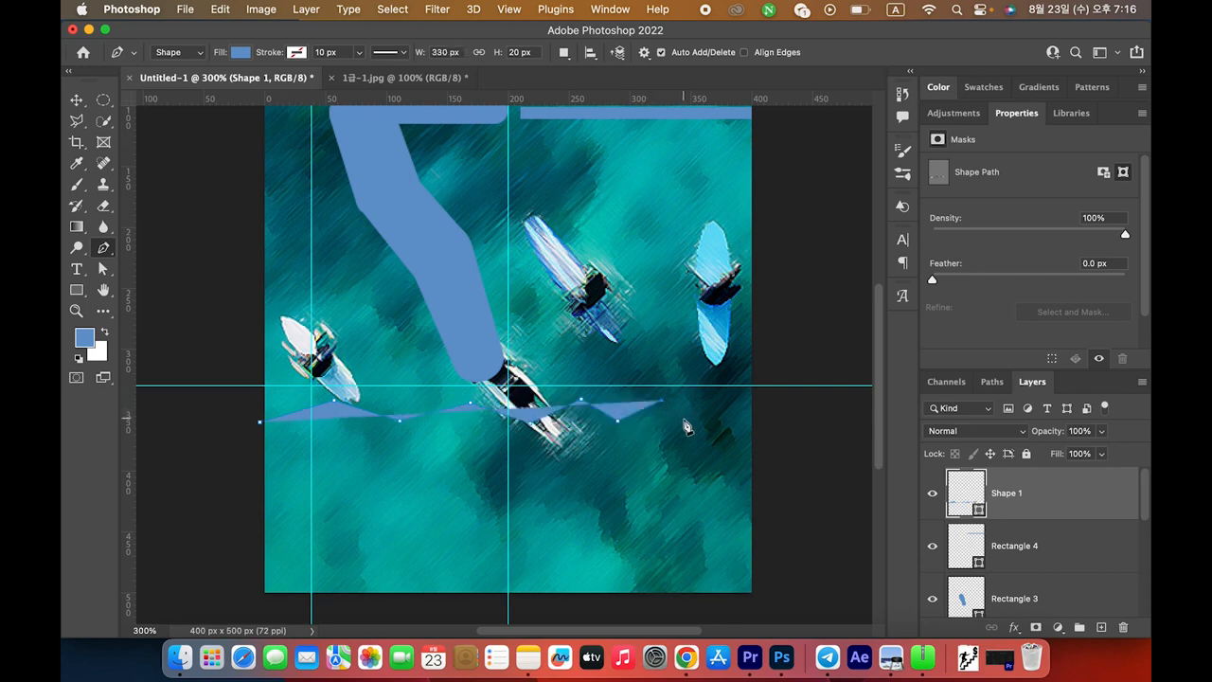
click(687, 420)
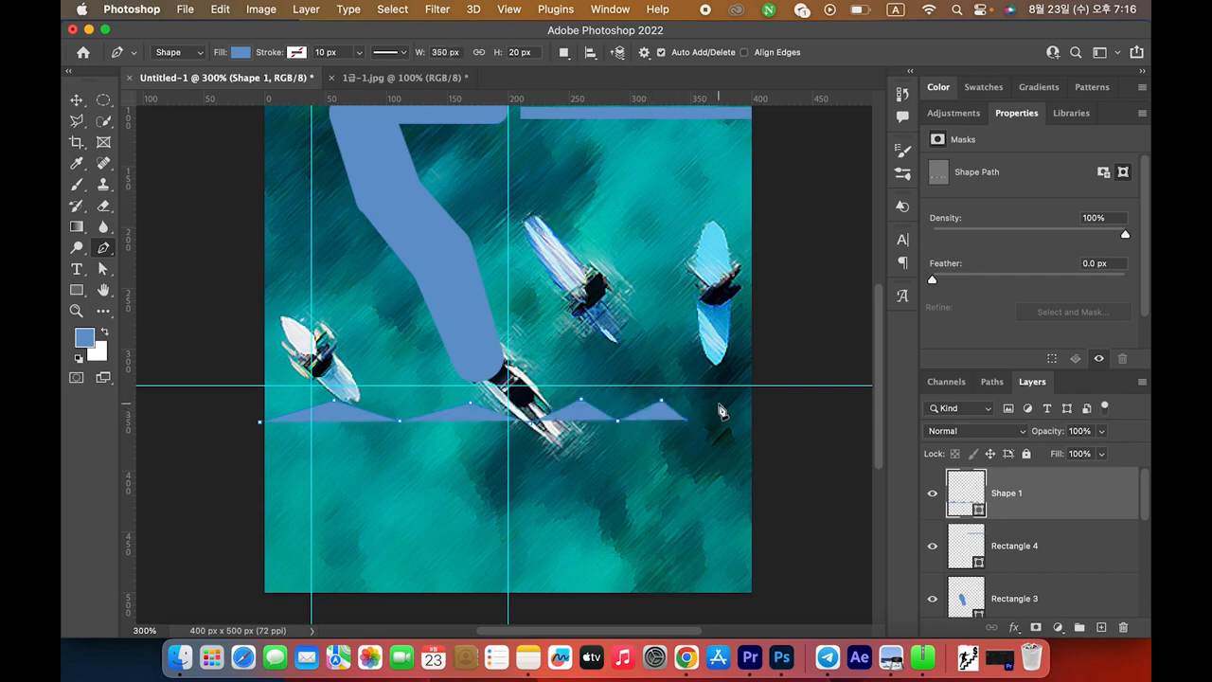
key(super+Tab)
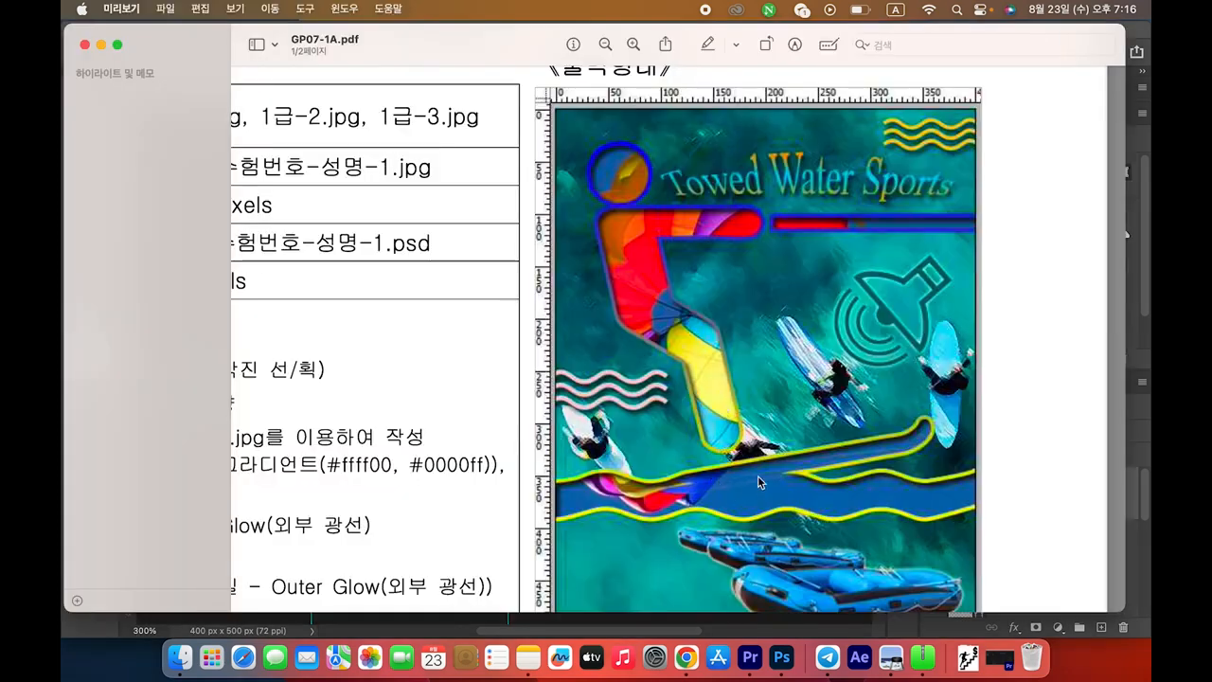
key(super+Tab)
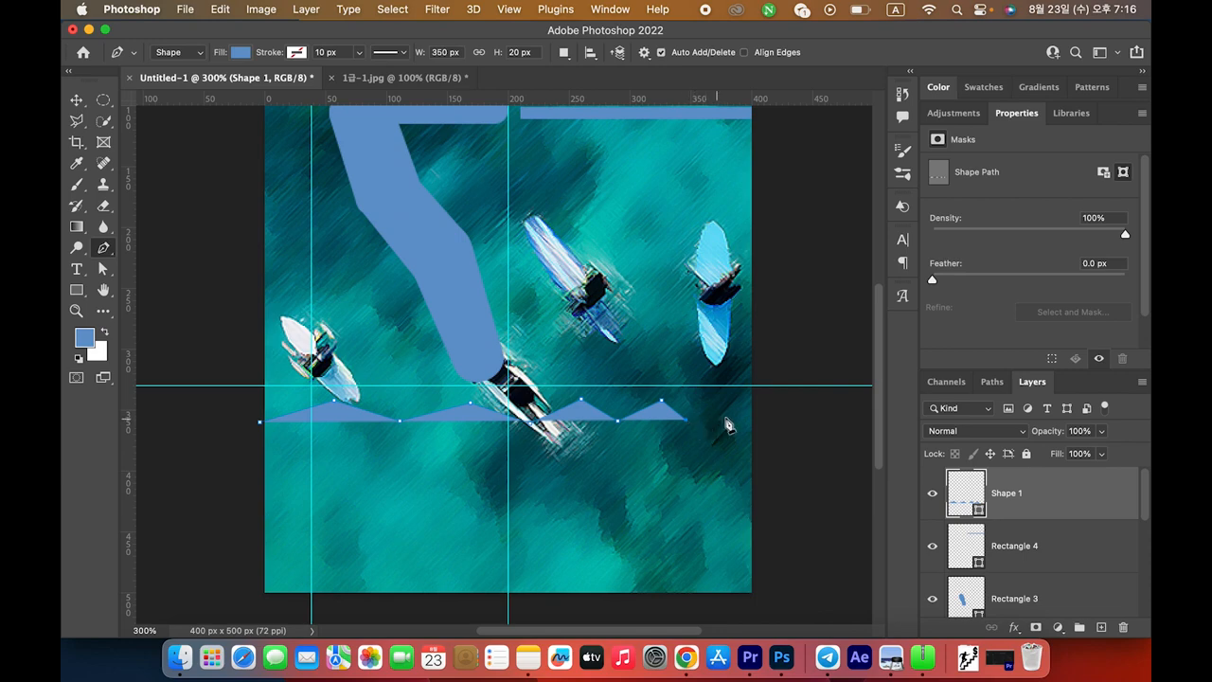
Extend the zigzag to the right edge, back along a wavy lower edge, and close it at the start
click(755, 401)
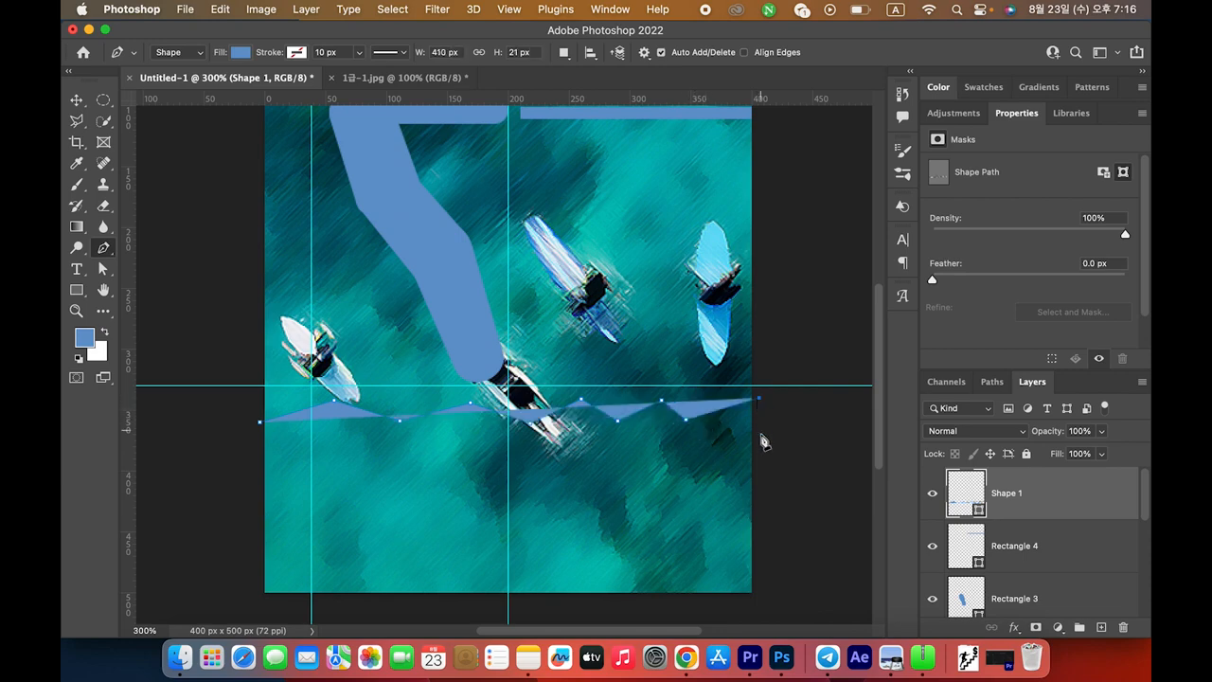
click(759, 442)
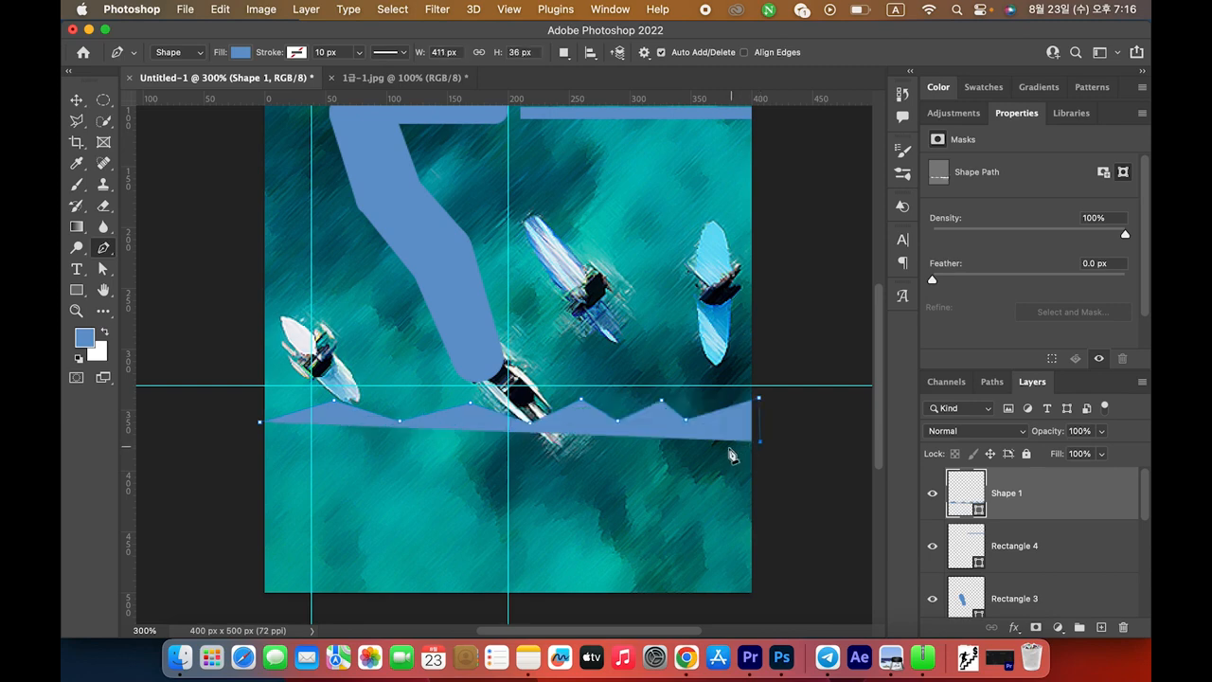
click(692, 456)
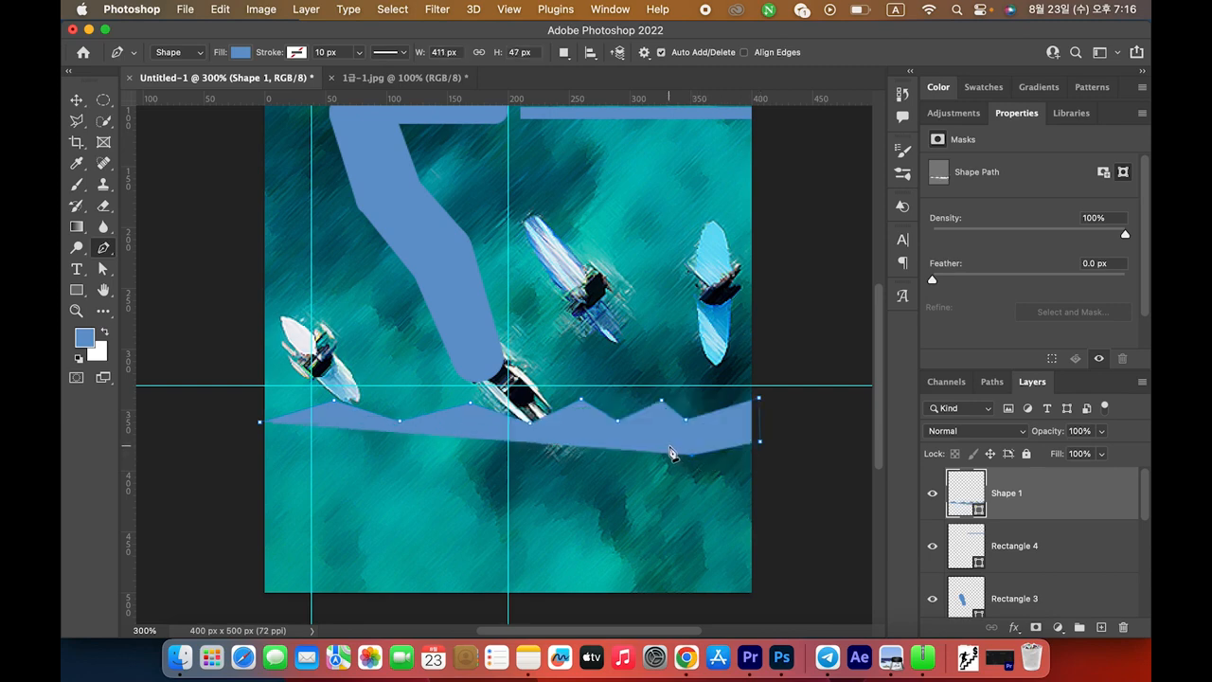
click(616, 460)
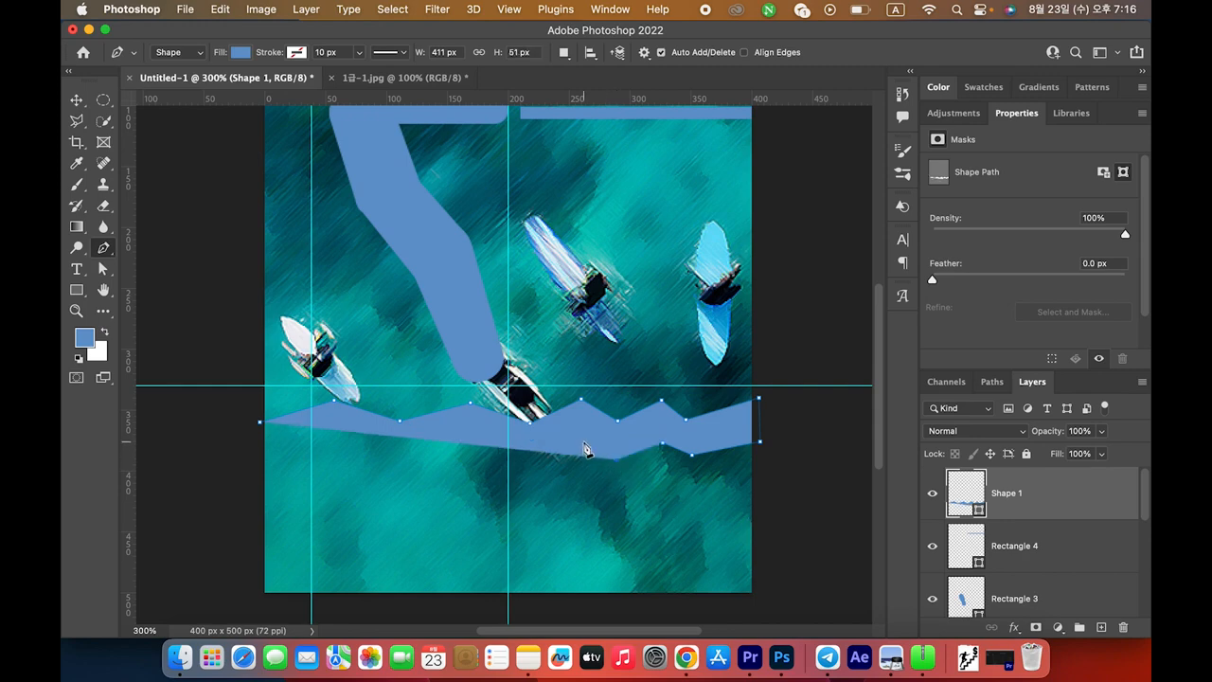
click(532, 466)
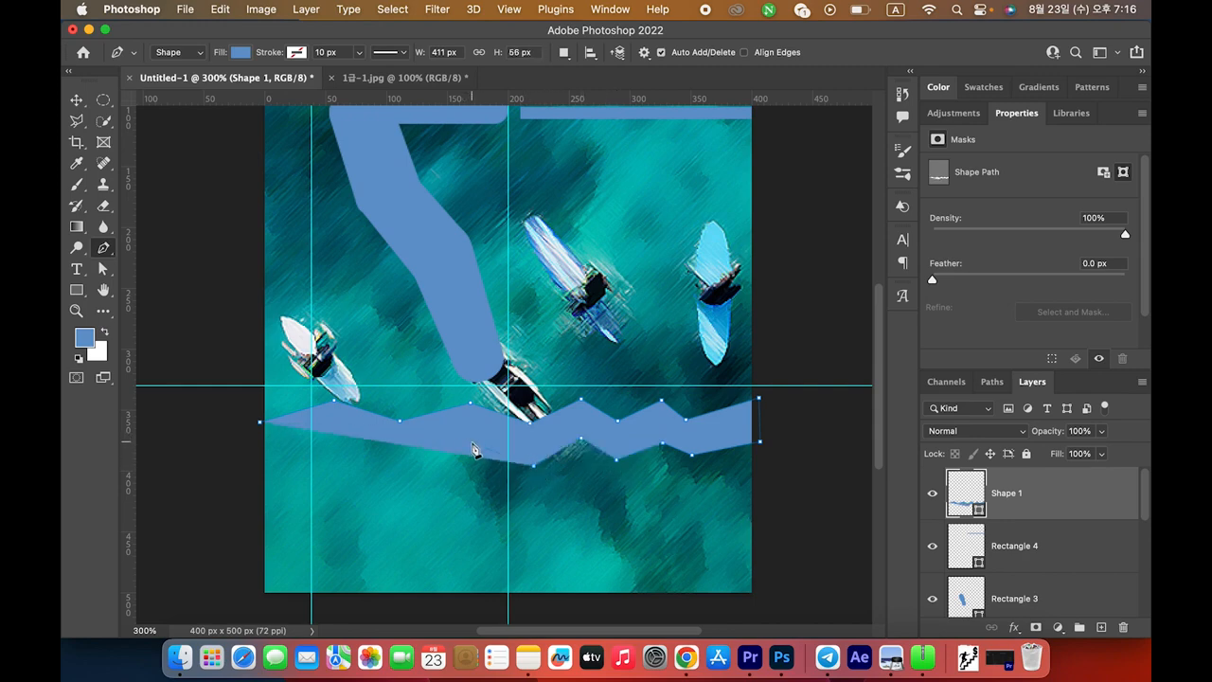
click(471, 443)
click(402, 462)
click(334, 441)
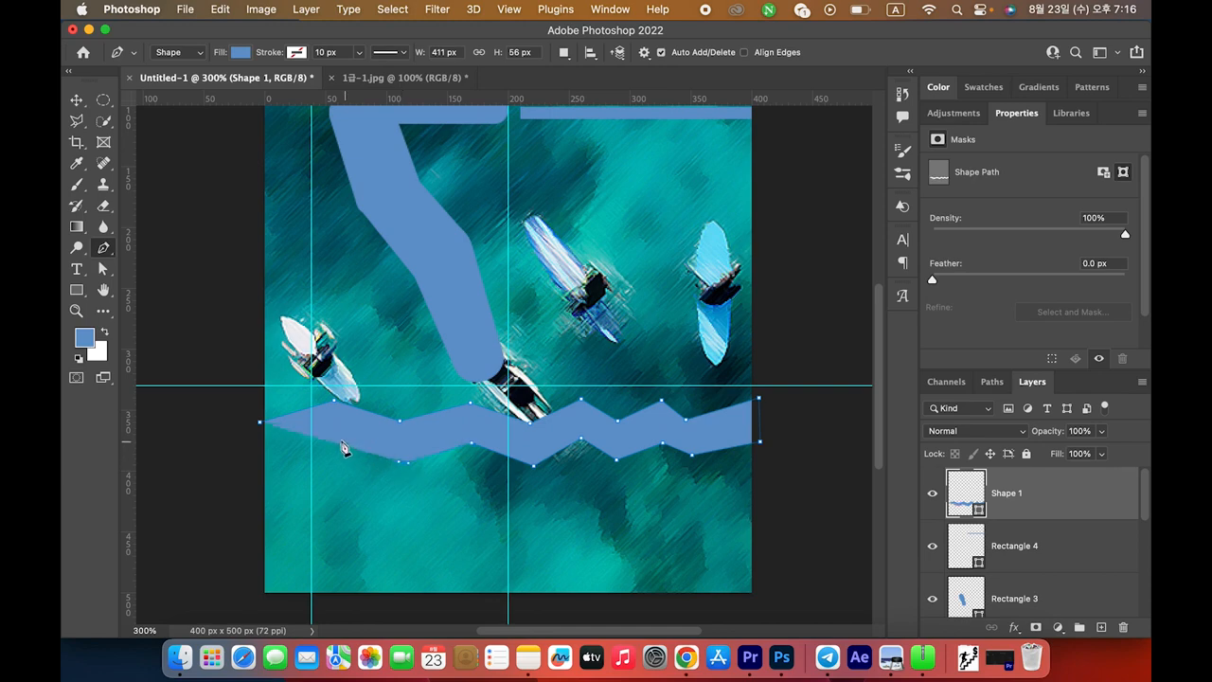
click(258, 475)
click(261, 426)
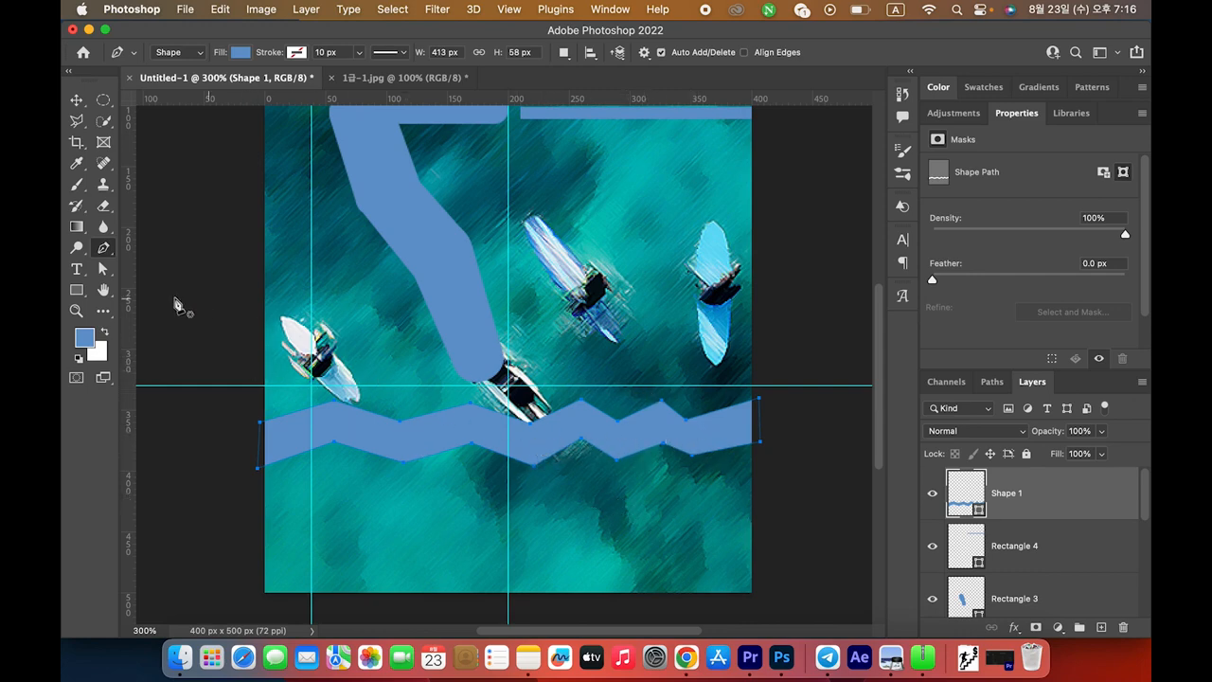
Switch to the Direct Selection Tool and reveal the zigzag path's anchor points
click(105, 270)
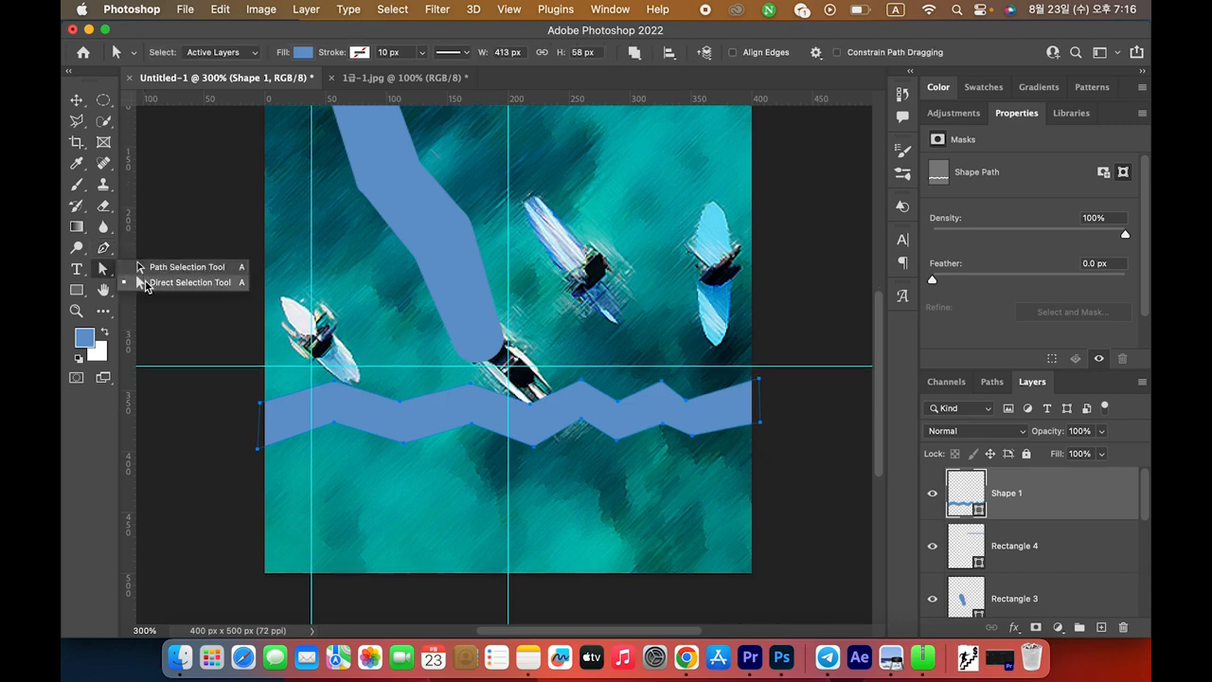
click(159, 284)
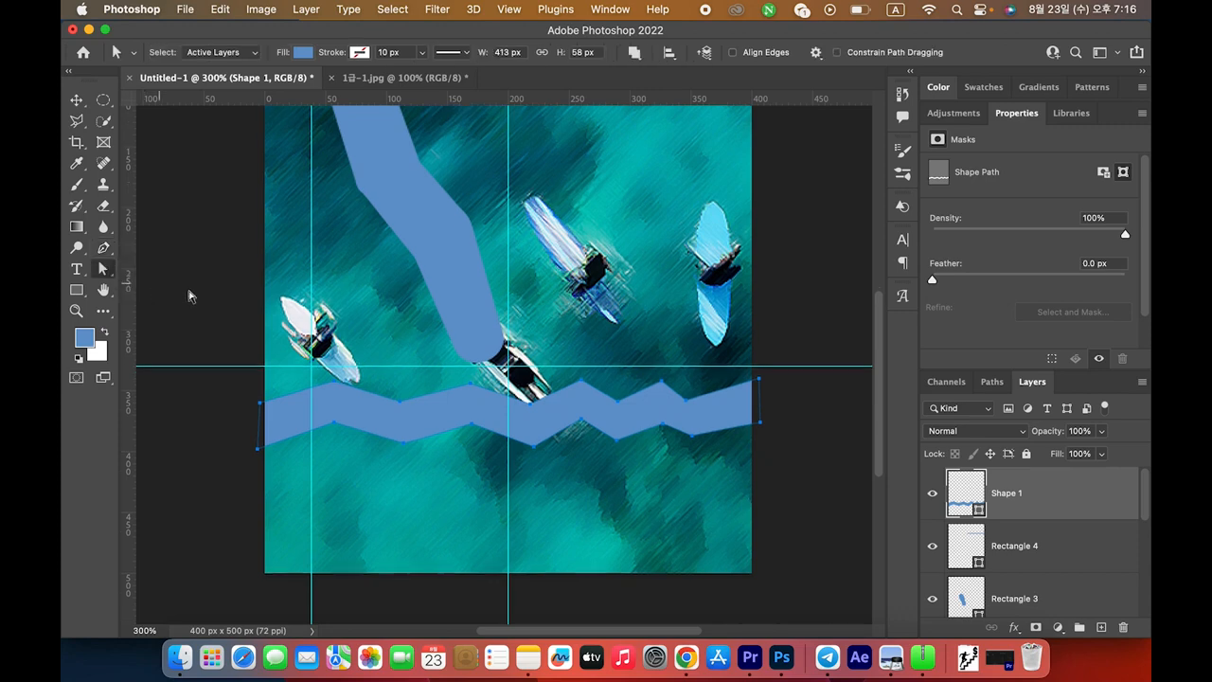
click(823, 420)
click(489, 458)
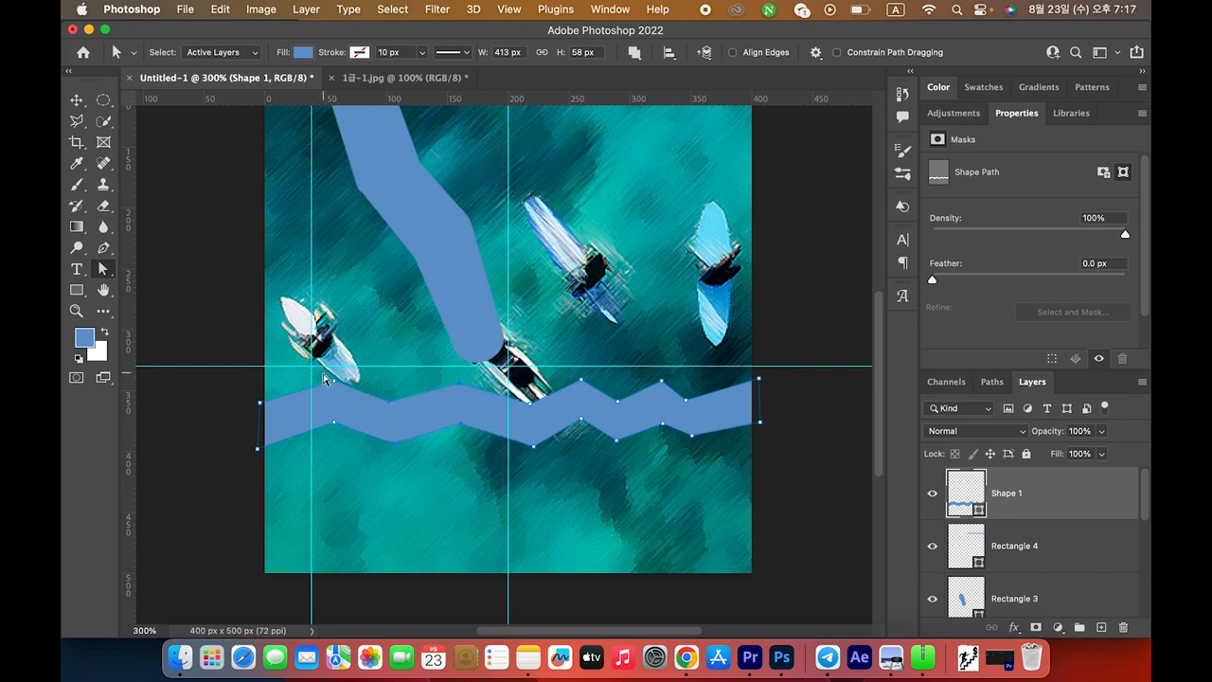
click(394, 390)
click(476, 438)
Nudge the middle zigzag anchors left and the right-end anchors right
drag(524, 373, 593, 467)
key(Left)
key(Left)
key(Left)
key(Left)
key(Left)
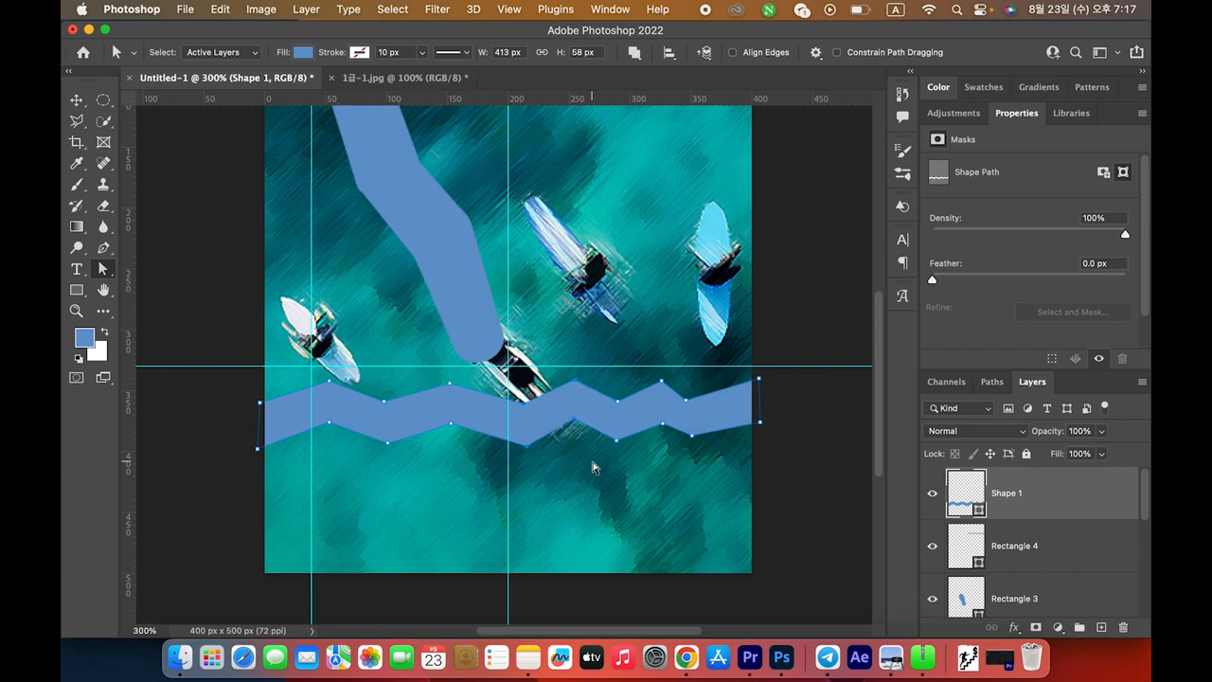
drag(657, 375, 727, 454)
key(Right)
key(Right)
key(Right)
key(Right)
key(Right)
key(Right)
key(Right)
key(Right)
key(Right)
key(Right)
Switch back to the Pen and try deleting the upper-left peak point, then undo it
key(p)
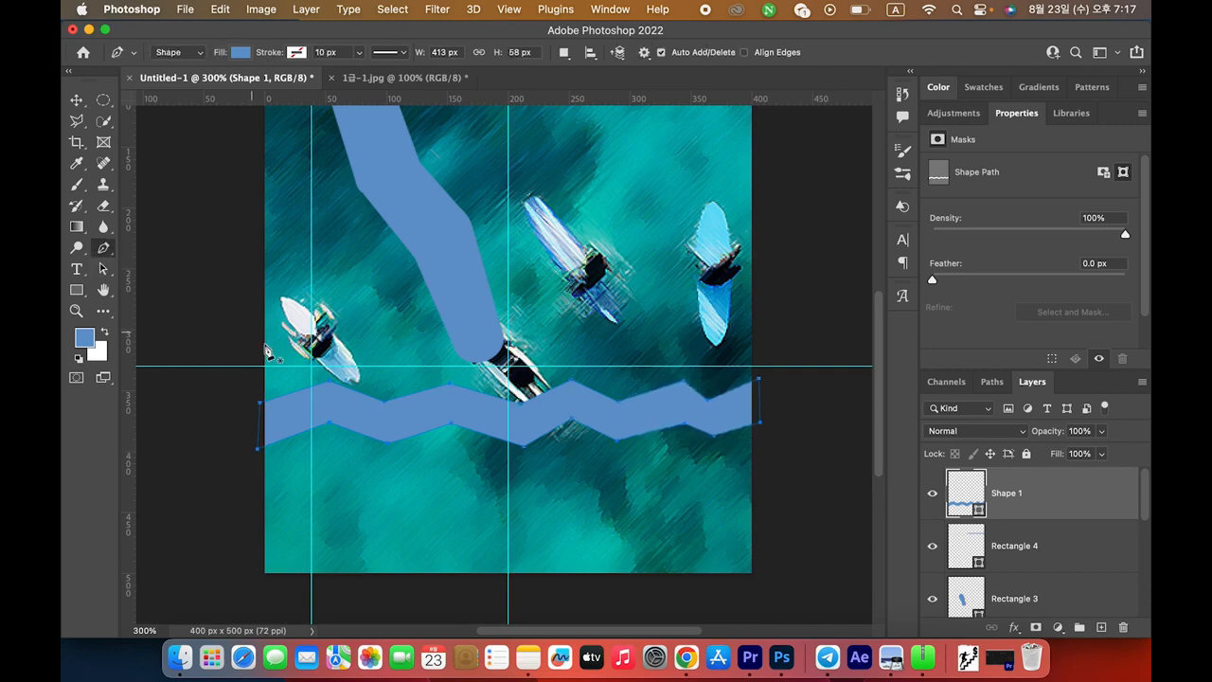
click(331, 389)
key(super+z)
Round the right peak into a curve and add a curved lower-edge point, checking the reference PDF
drag(684, 381, 675, 424)
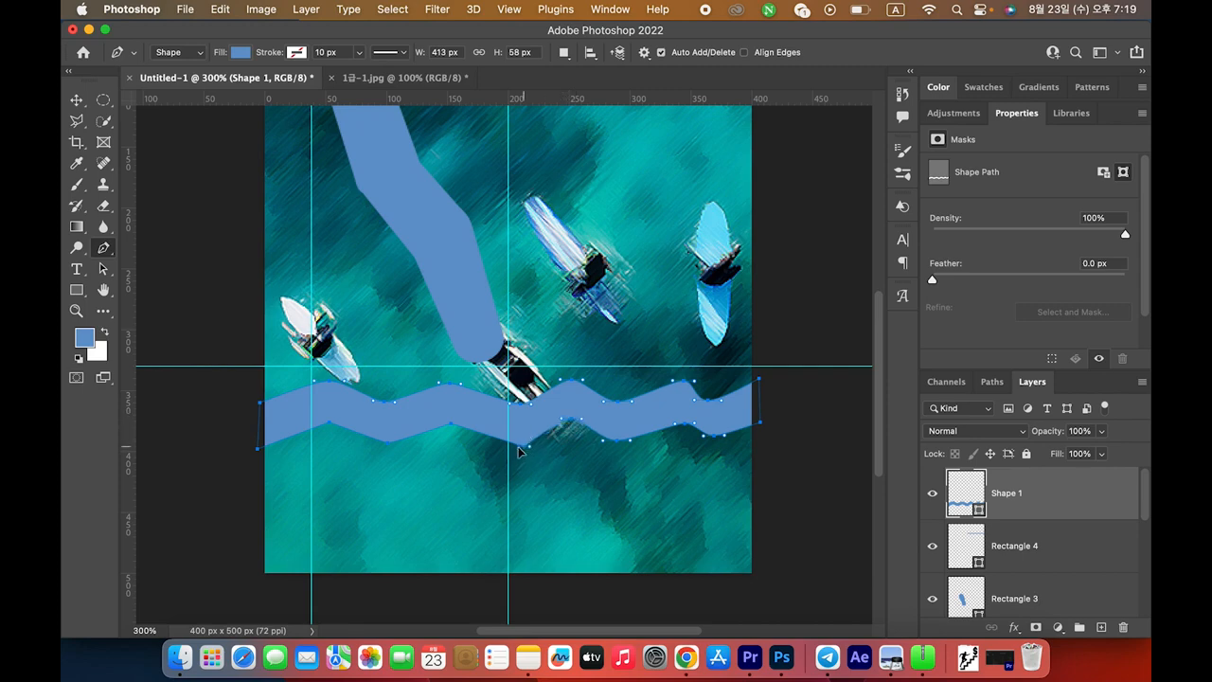
drag(452, 427, 432, 425)
key(super+Tab)
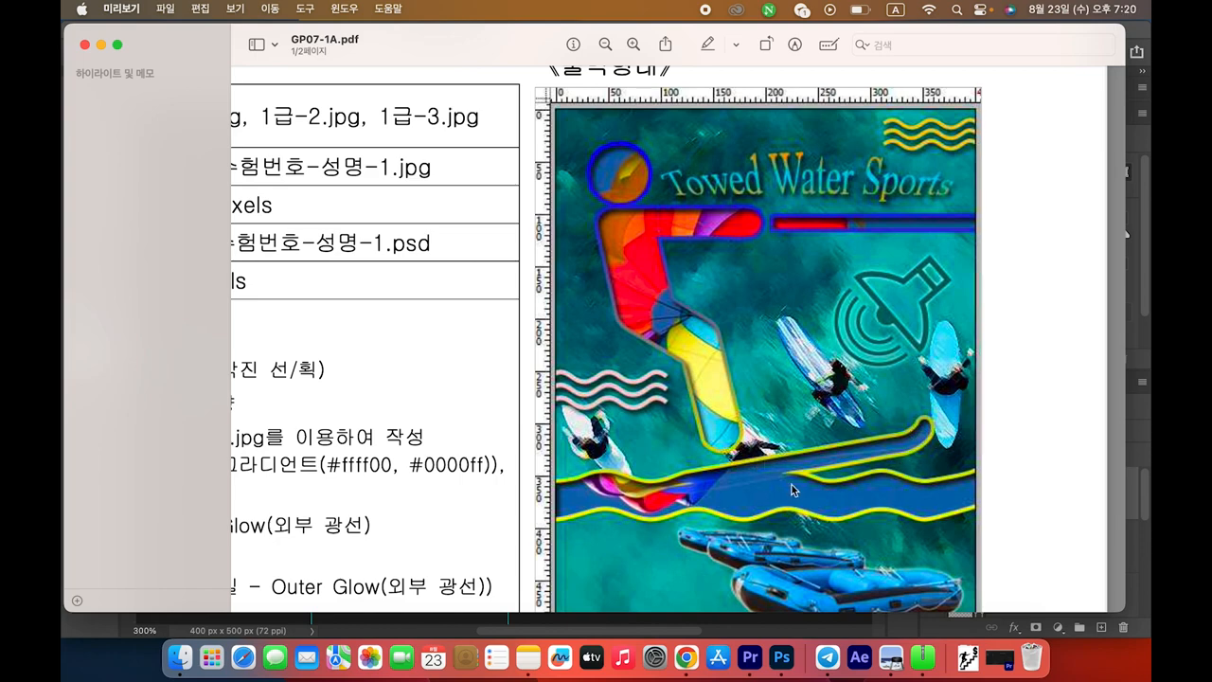
key(super+Tab)
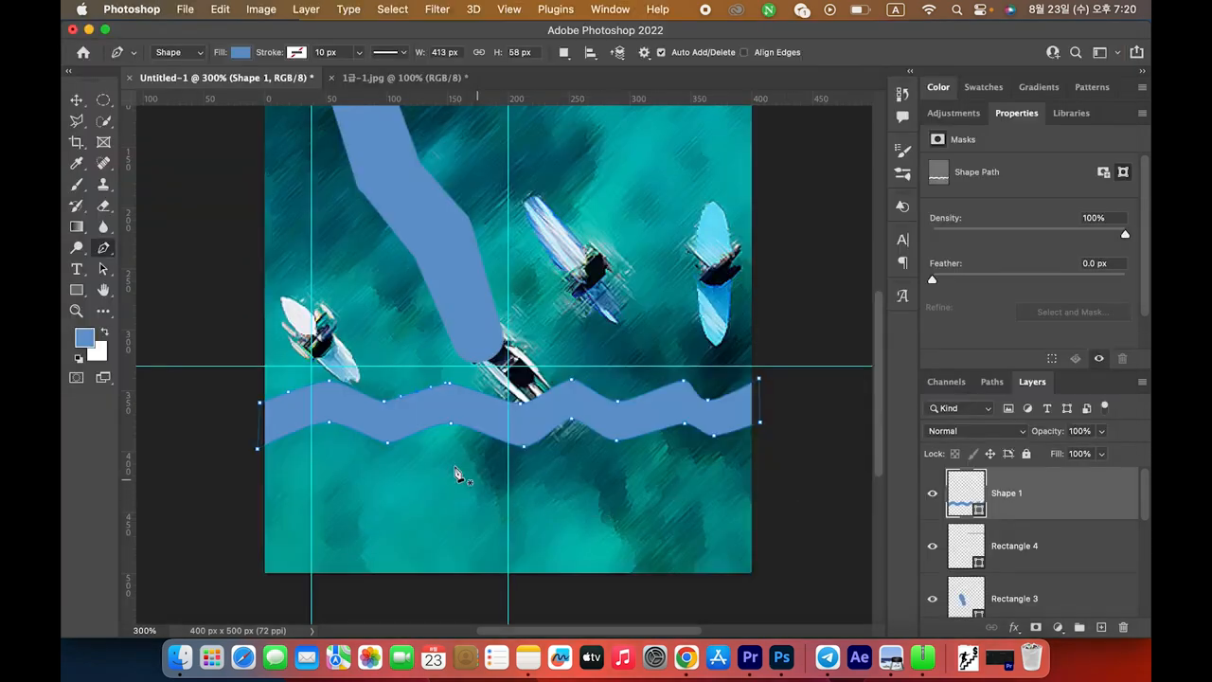
Draw the ski as a new Shape 2 with seven Pen anchors, then curve and adjust its tip anchors
click(449, 391)
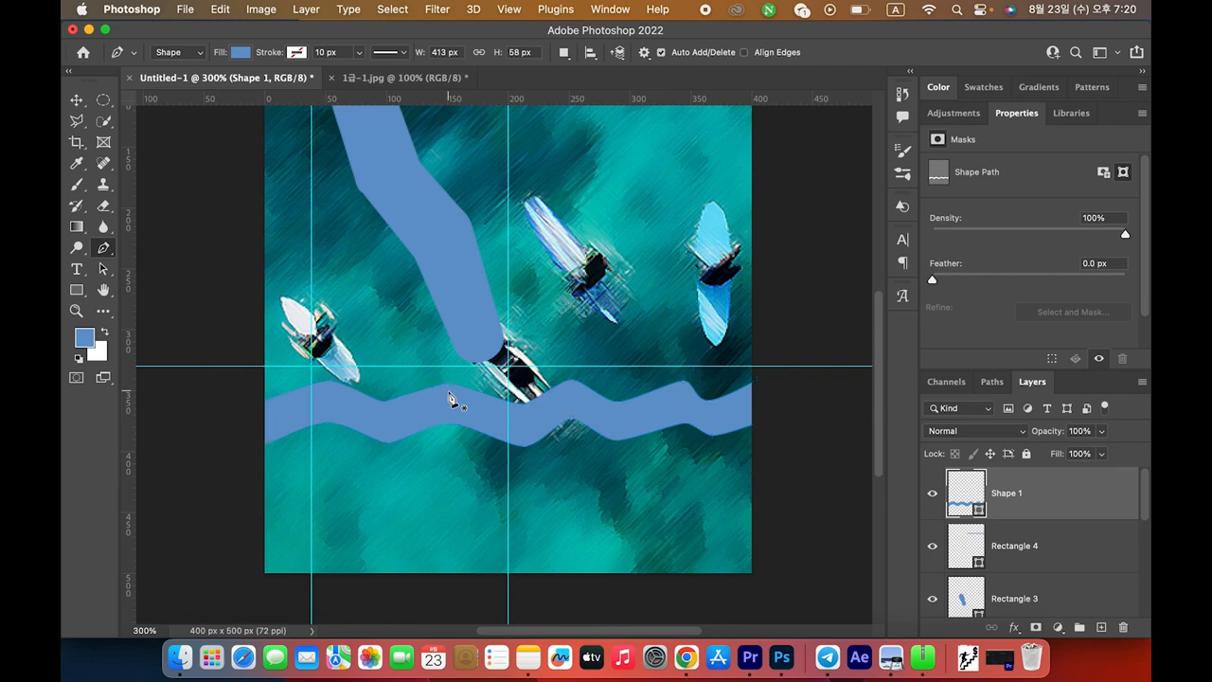
click(626, 305)
click(637, 296)
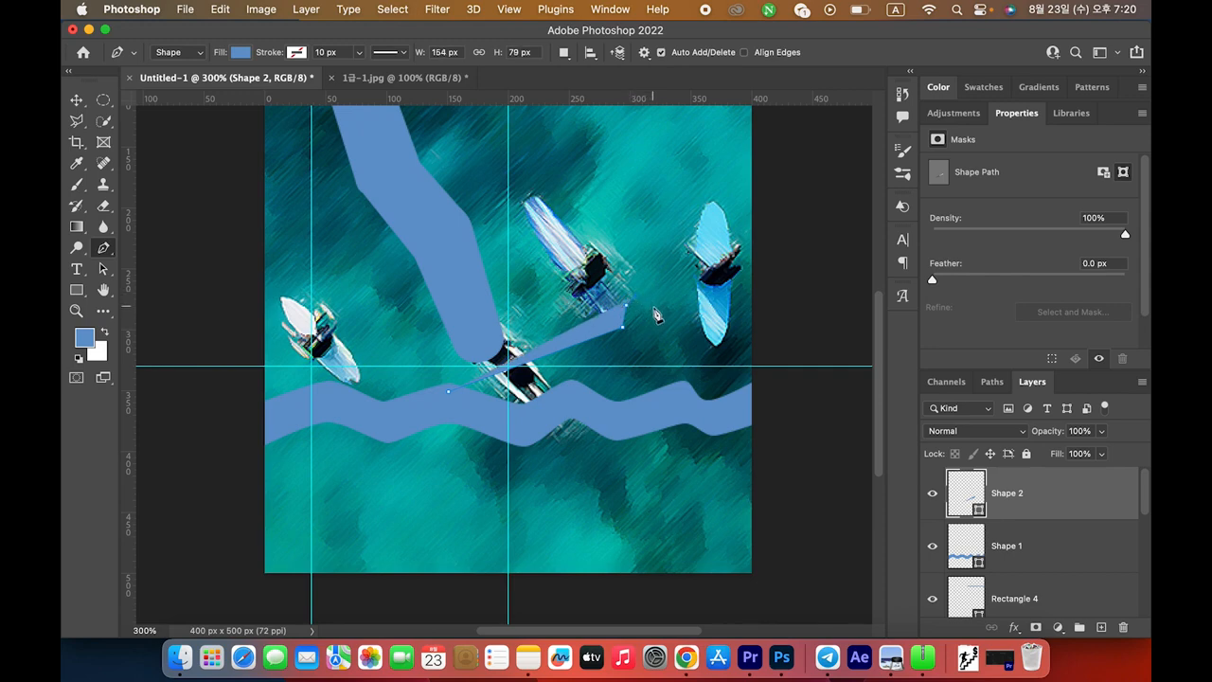
click(651, 309)
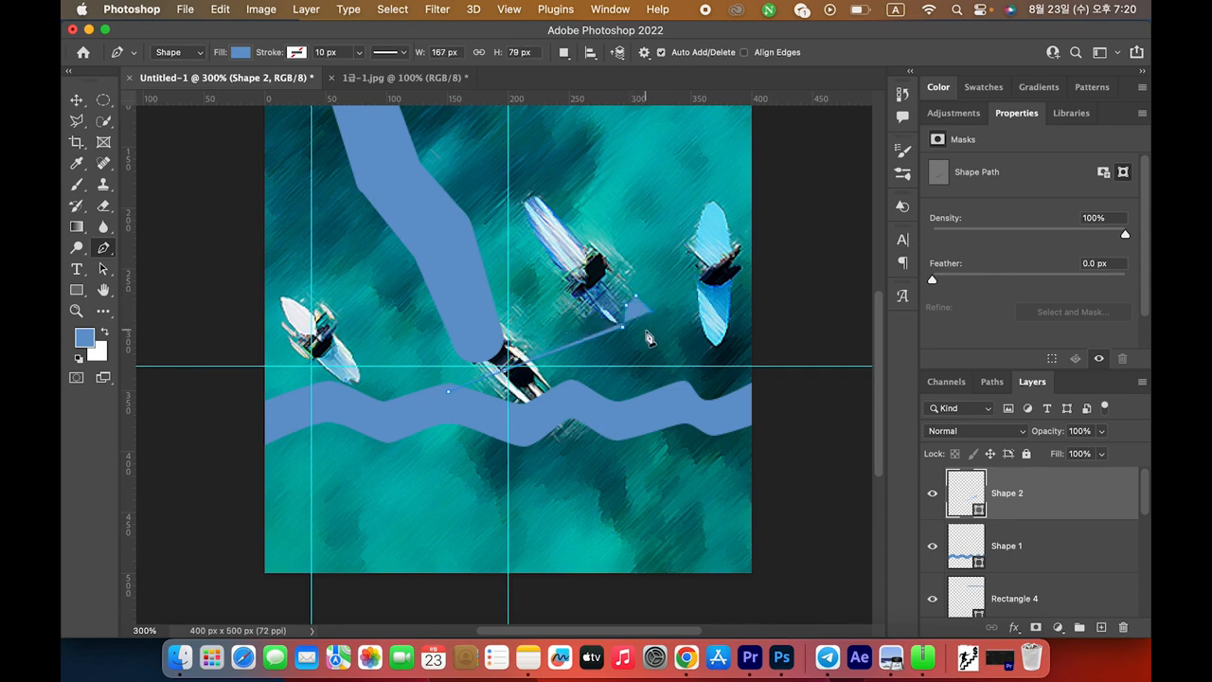
click(648, 332)
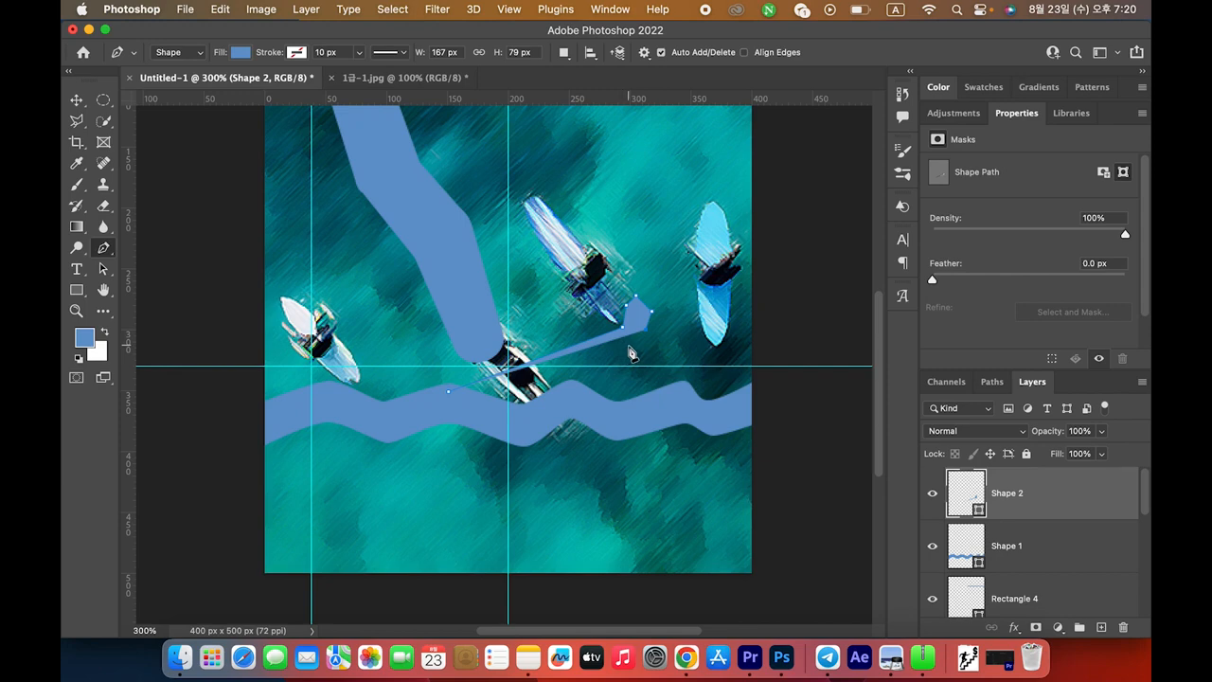
click(596, 358)
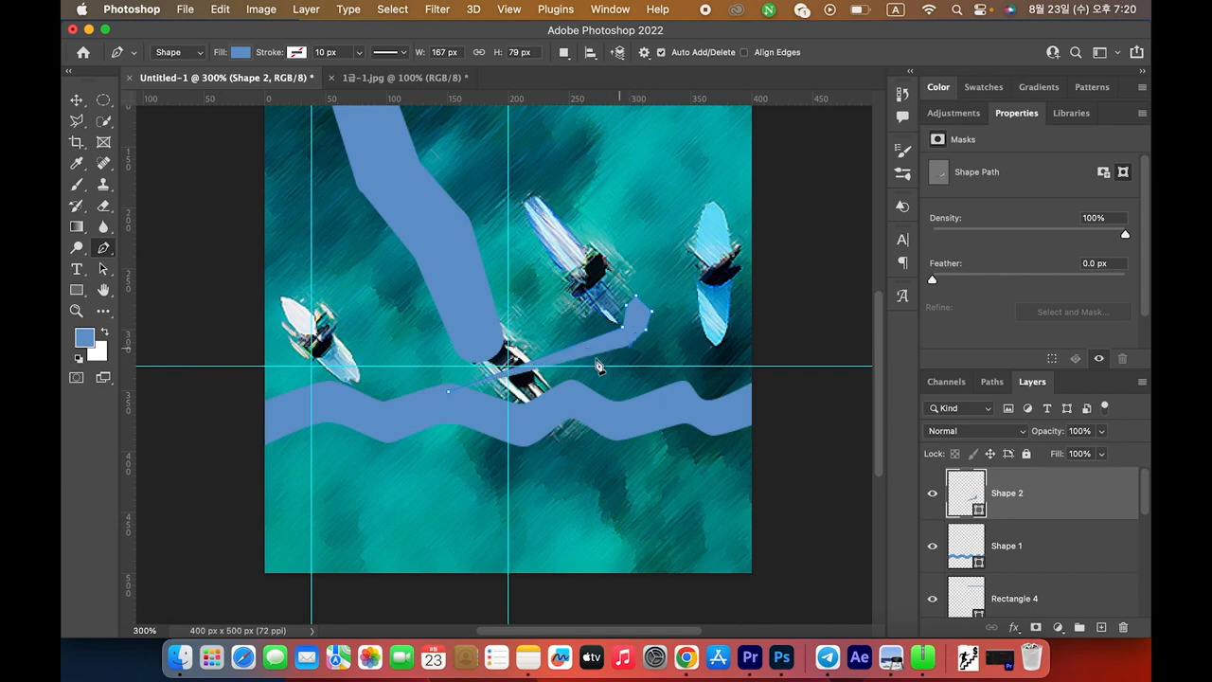
click(455, 402)
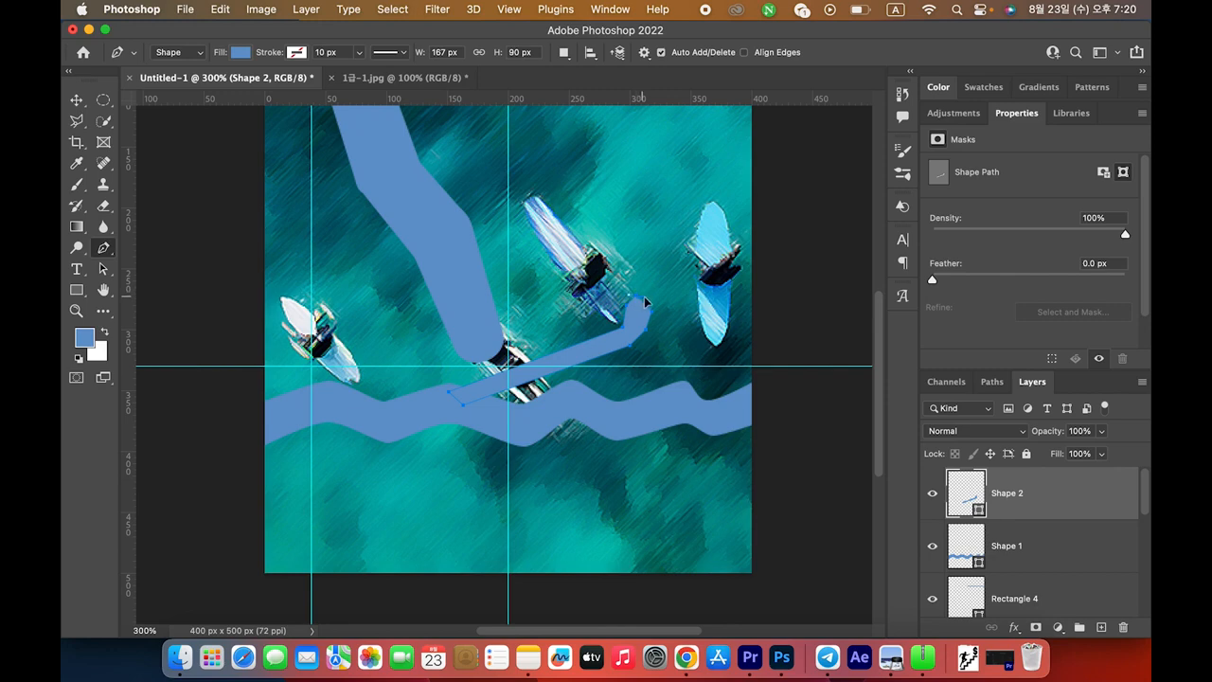
drag(646, 297, 655, 316)
drag(628, 346, 620, 328)
Float the Layers panel beside the canvas, enlarge it, and select all the skier shape layers
drag(885, 434, 886, 395)
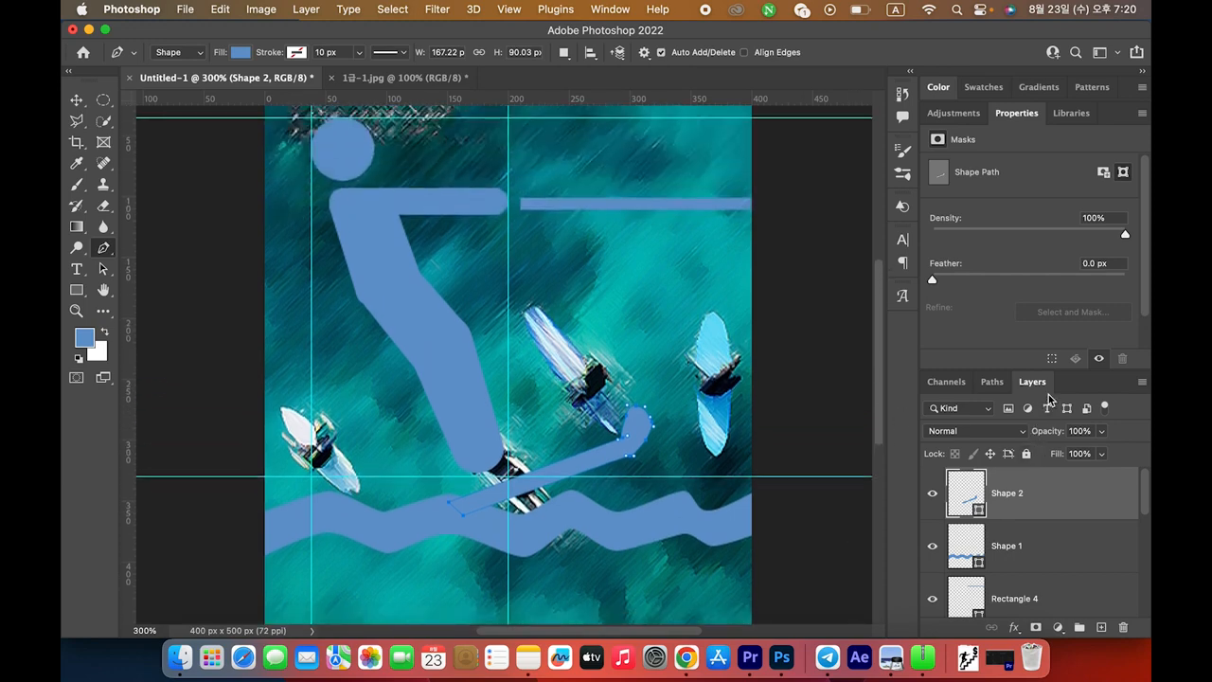
drag(992, 381, 784, 133)
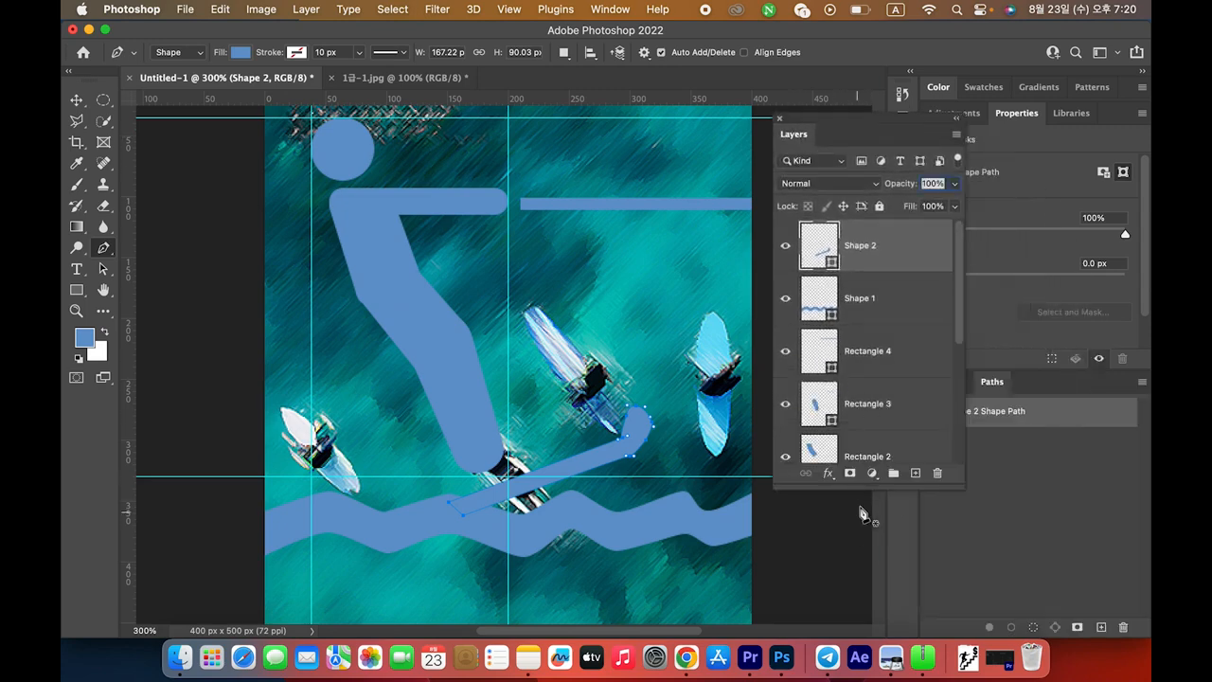
drag(873, 488, 876, 603)
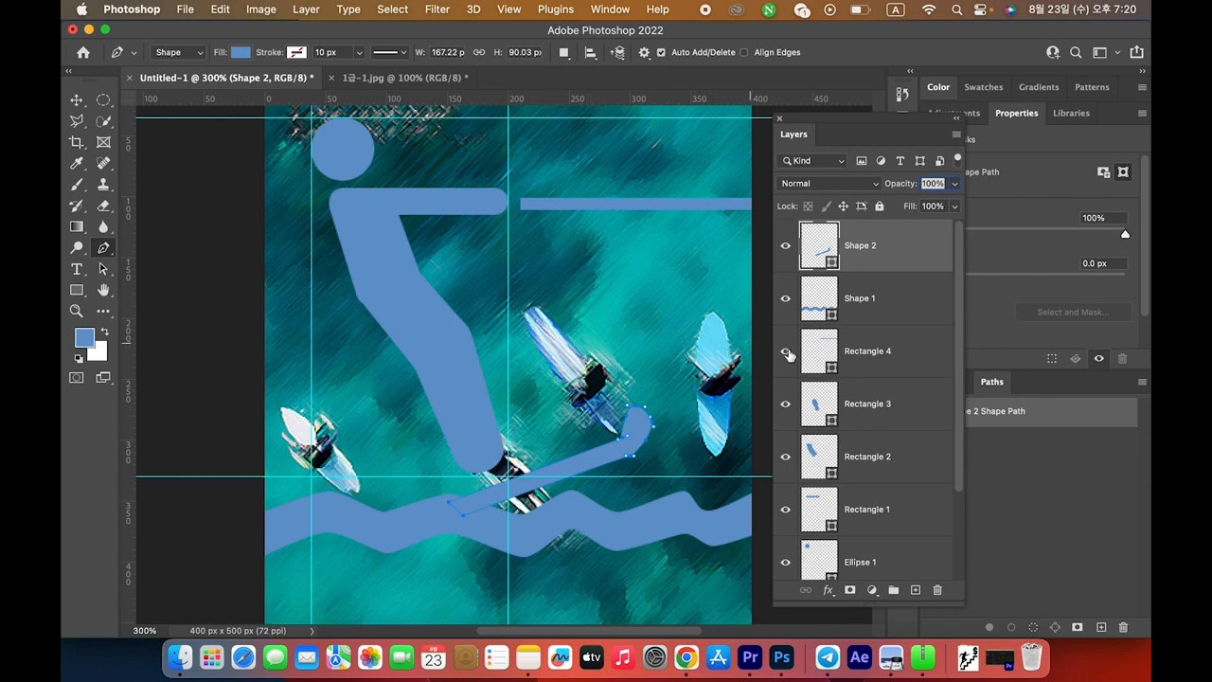
scroll(895, 402, down, 2)
scroll(876, 455, up, 2)
scroll(904, 544, down, 1)
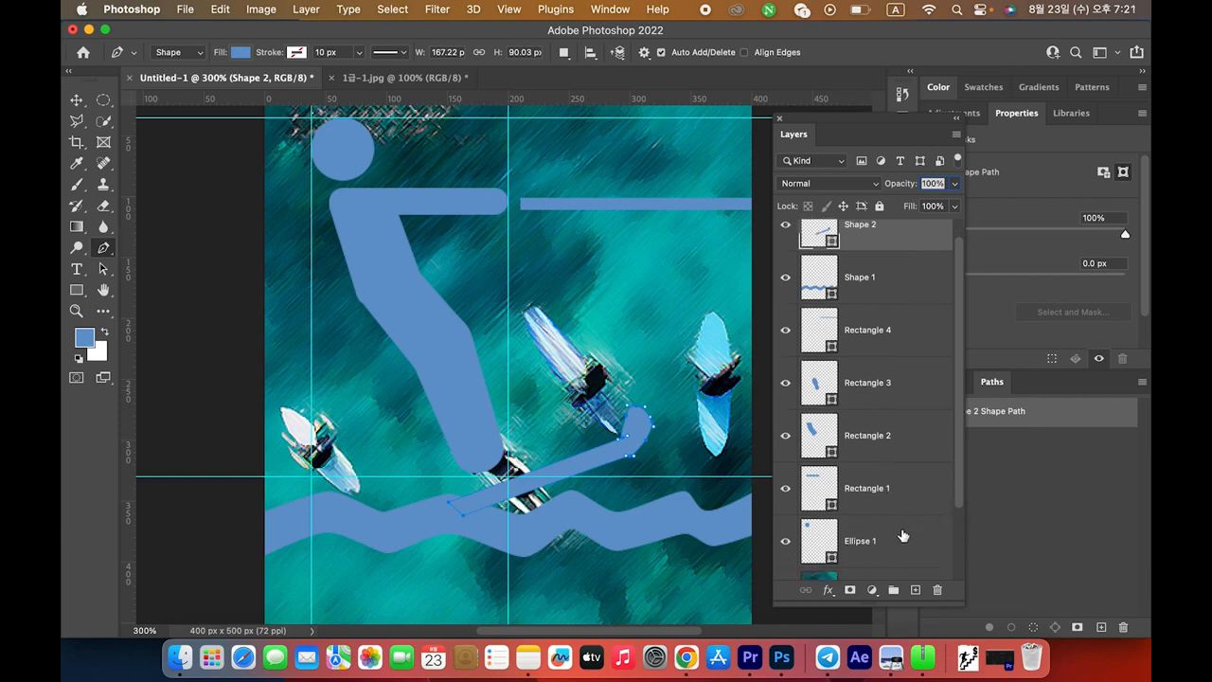
shift+click(904, 538)
Combine the selected shape layers into one Shape 2 with Merge Shapes from the context menu
right_click(916, 500)
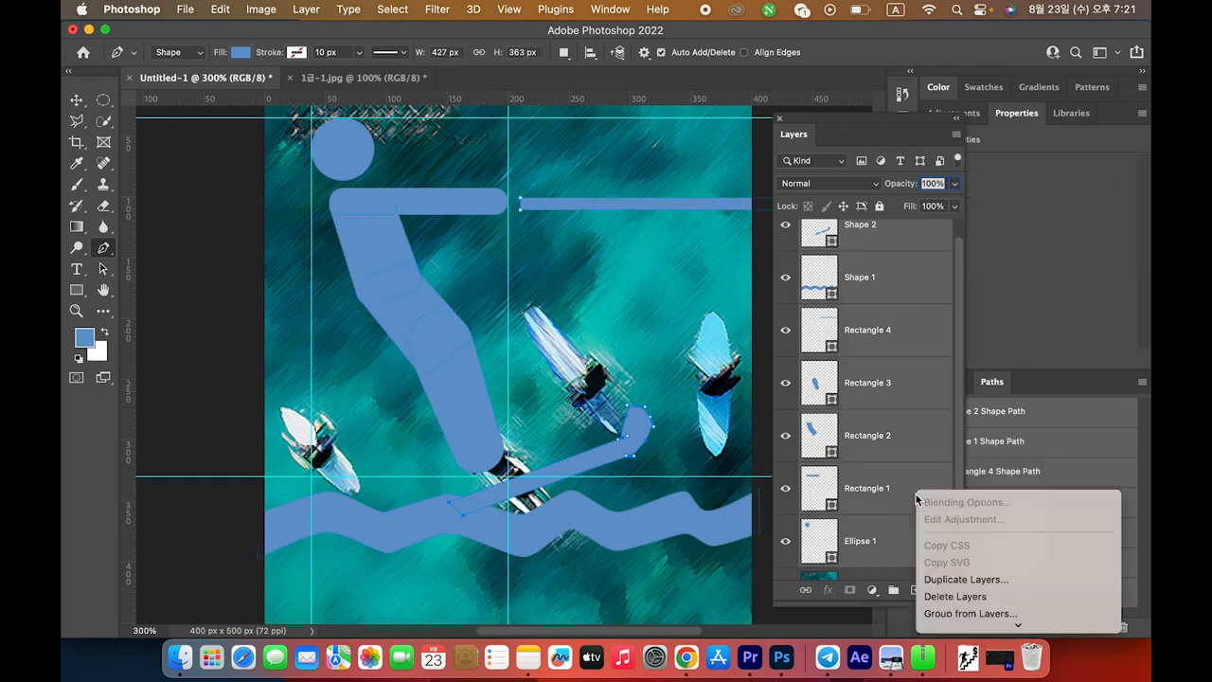
mouse_move(1009, 627)
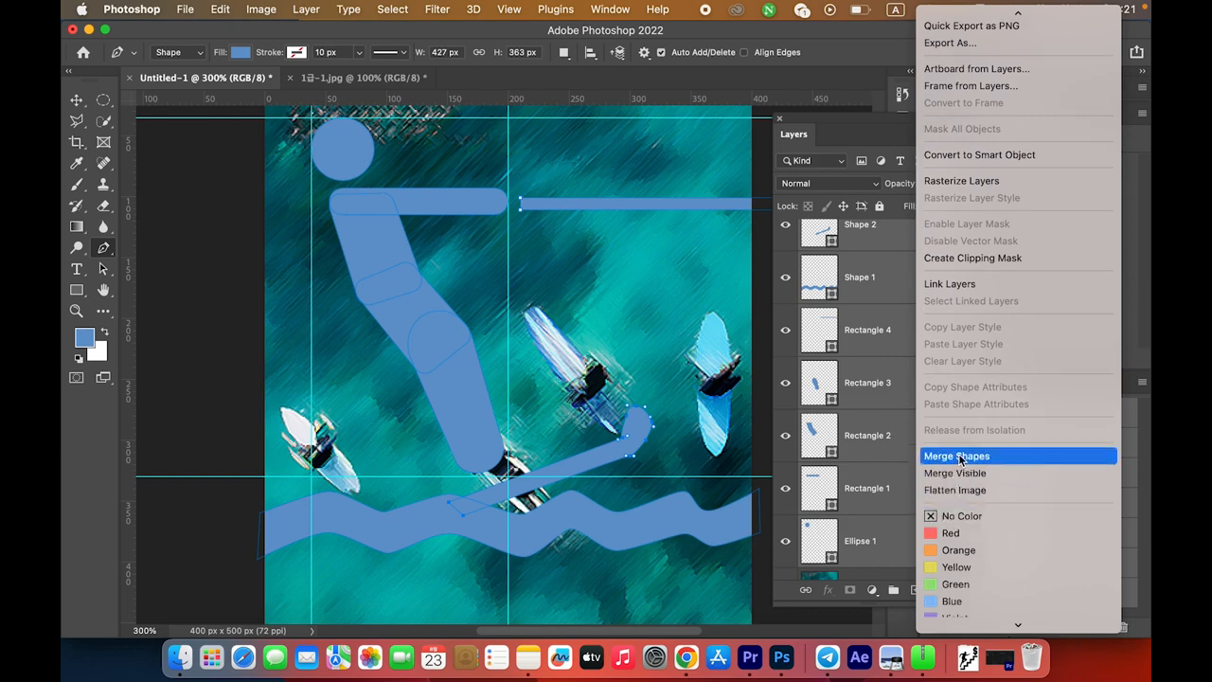
click(993, 456)
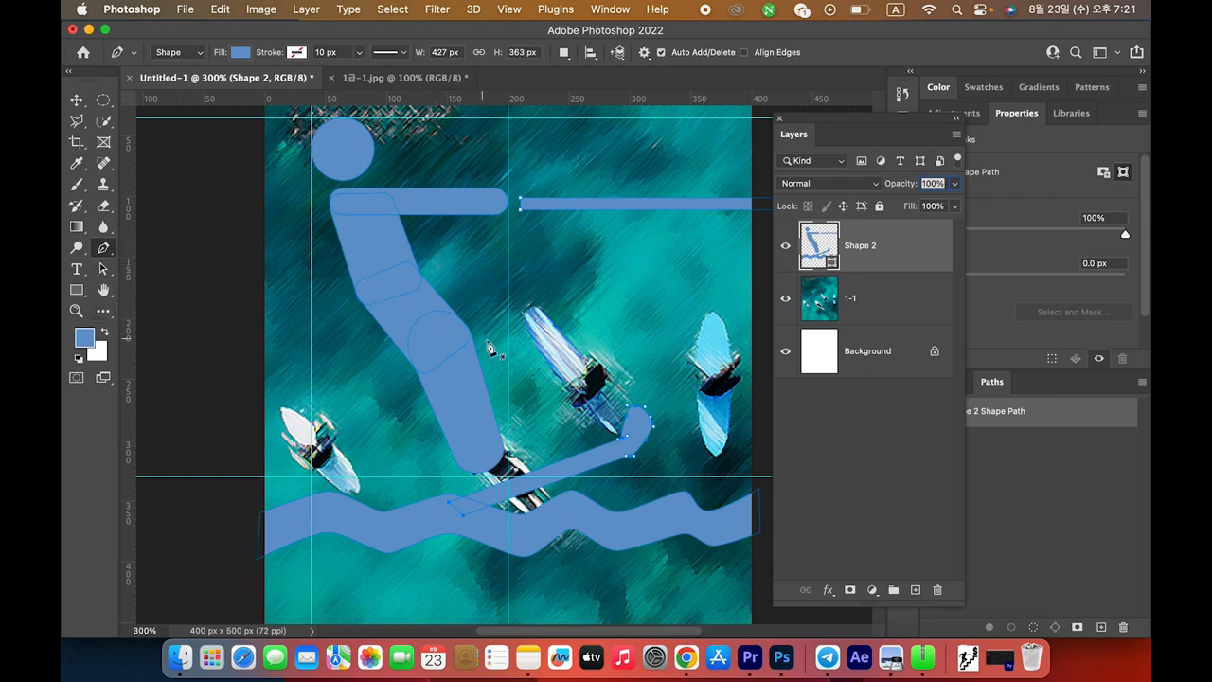
click(102, 271)
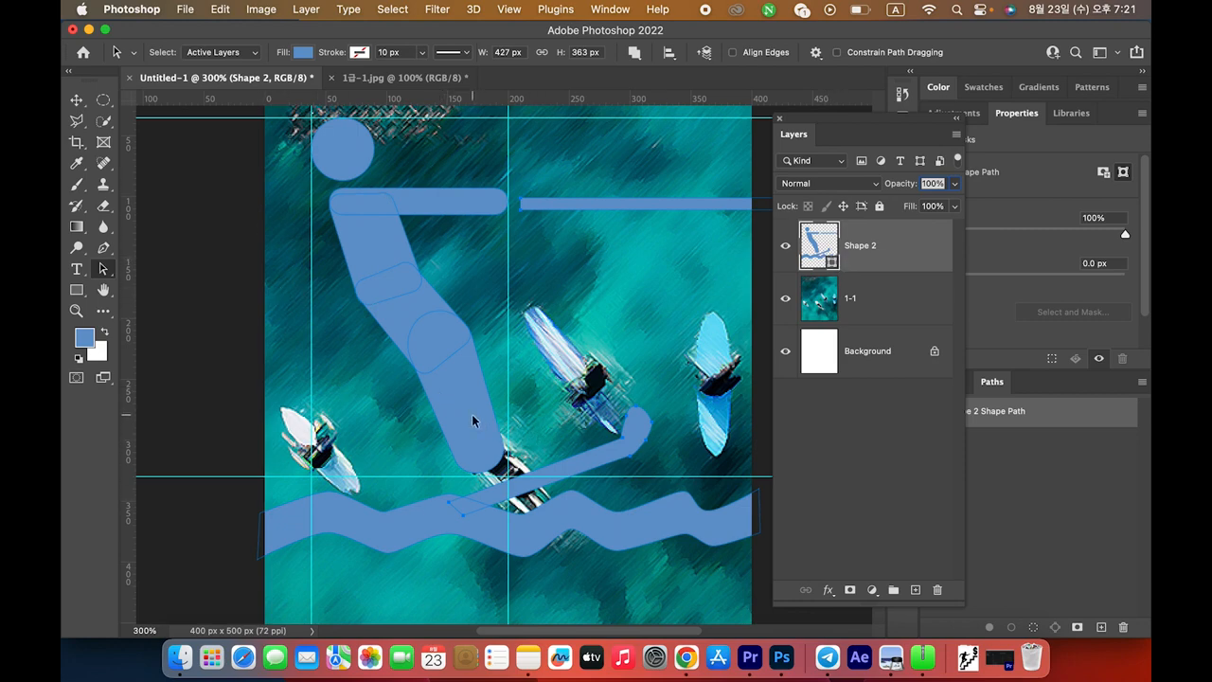
drag(436, 390, 380, 385)
key(super+z)
key(super+z)
key(super+t)
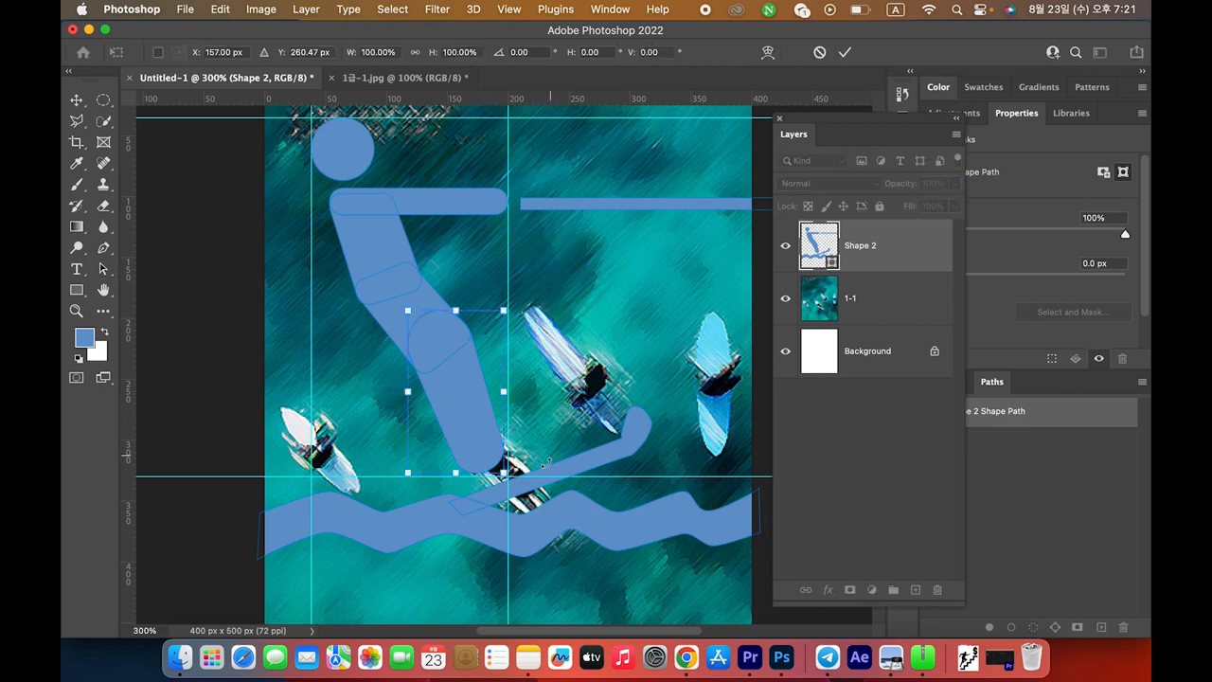
drag(520, 328, 550, 357)
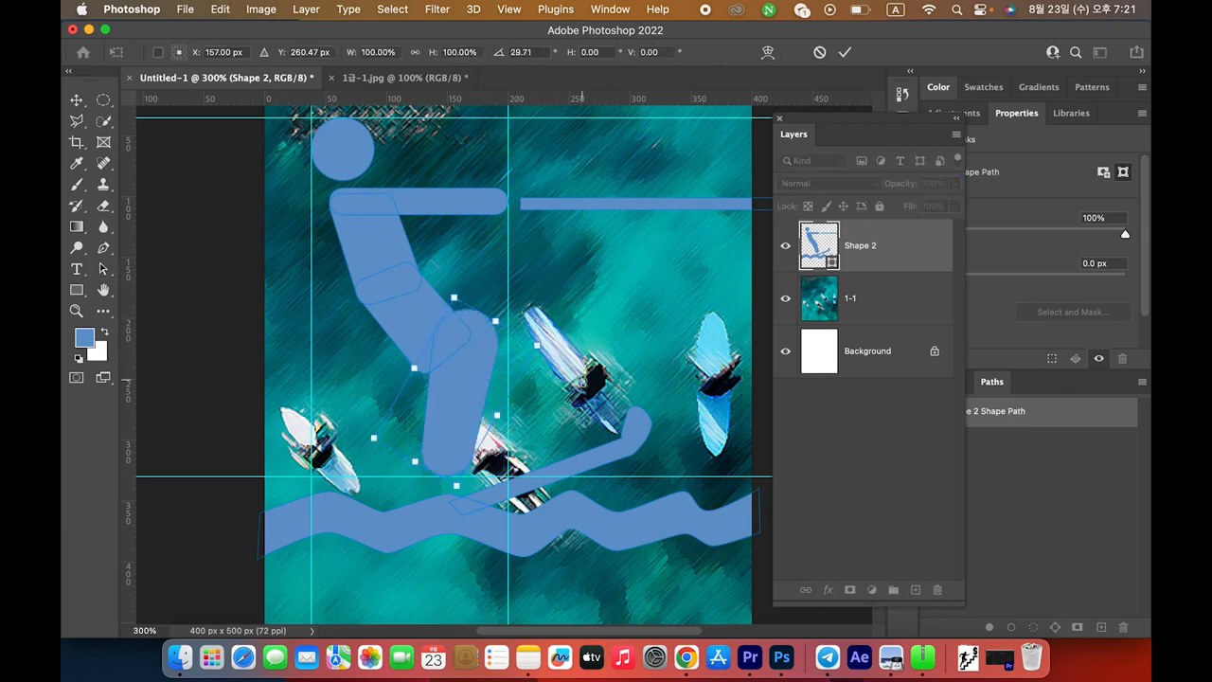
key(Return)
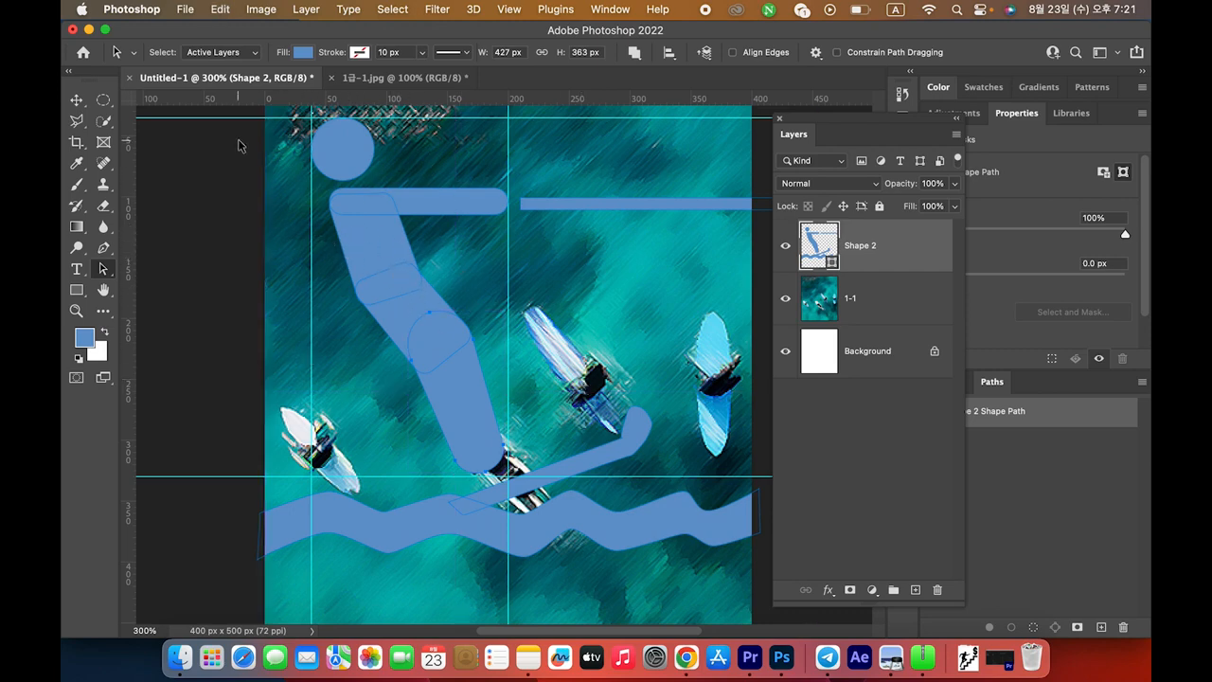
drag(239, 144, 737, 574)
click(635, 53)
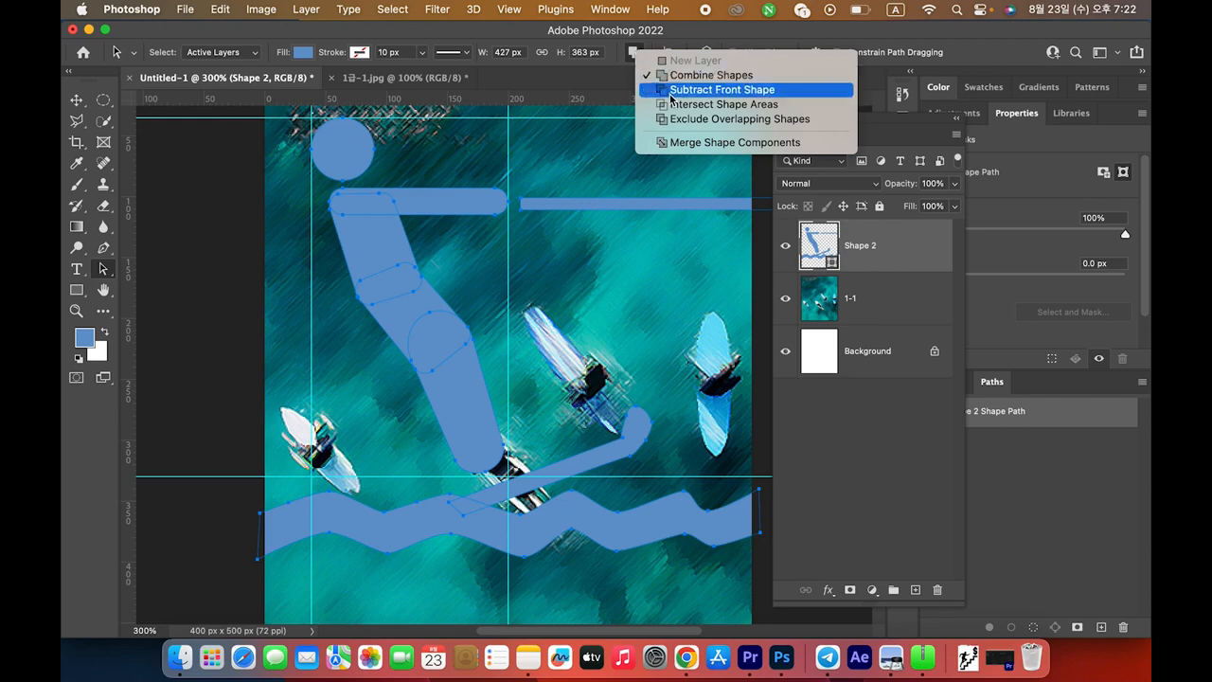
Apply Merge Shape Components to Shape 2 and reposition the whole skier figure
click(741, 144)
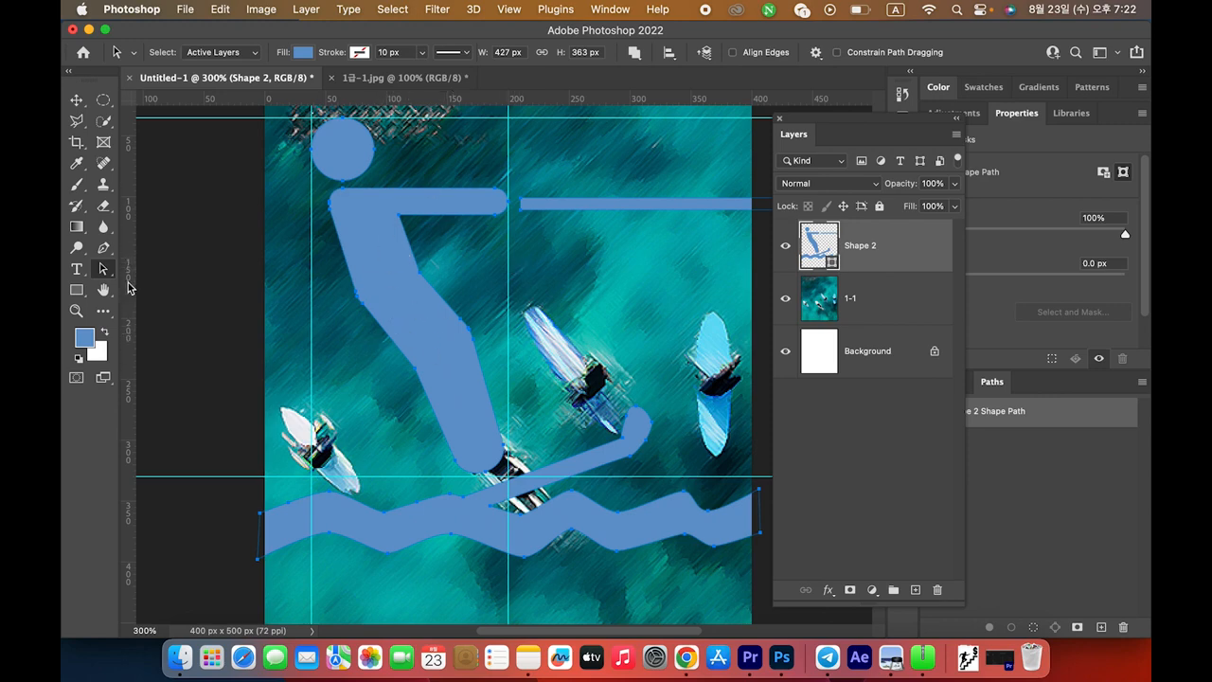
drag(410, 303, 383, 288)
key(super+z)
key(super+z)
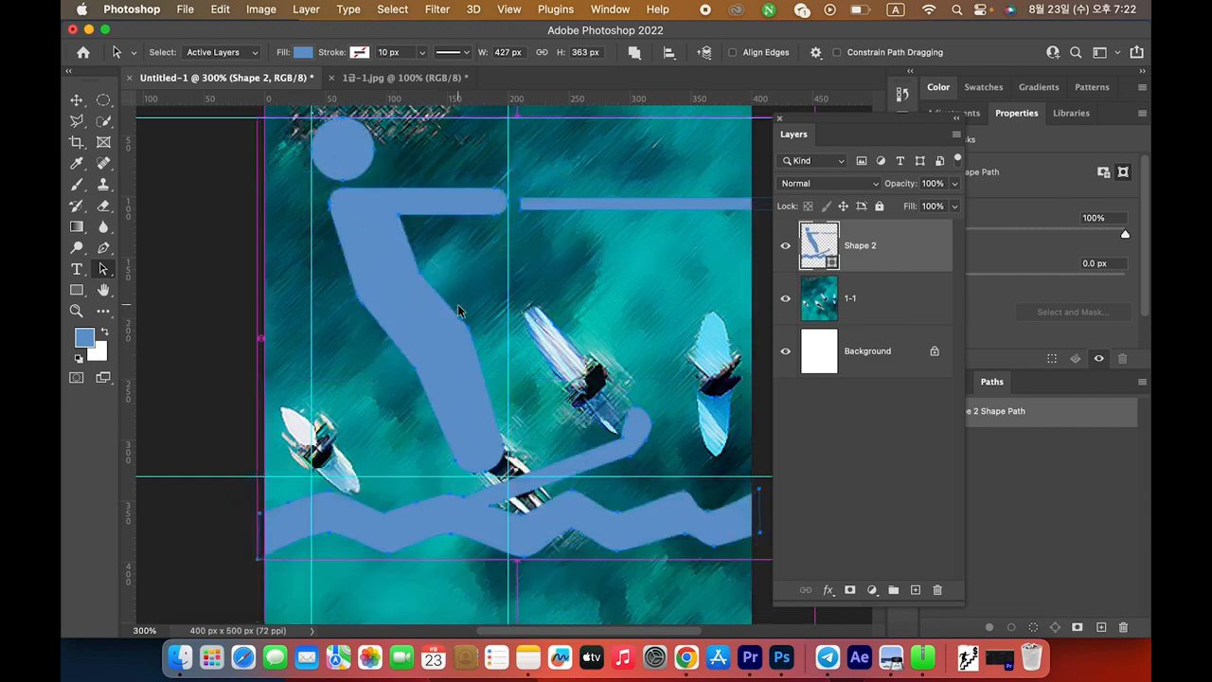
key(super+Tab)
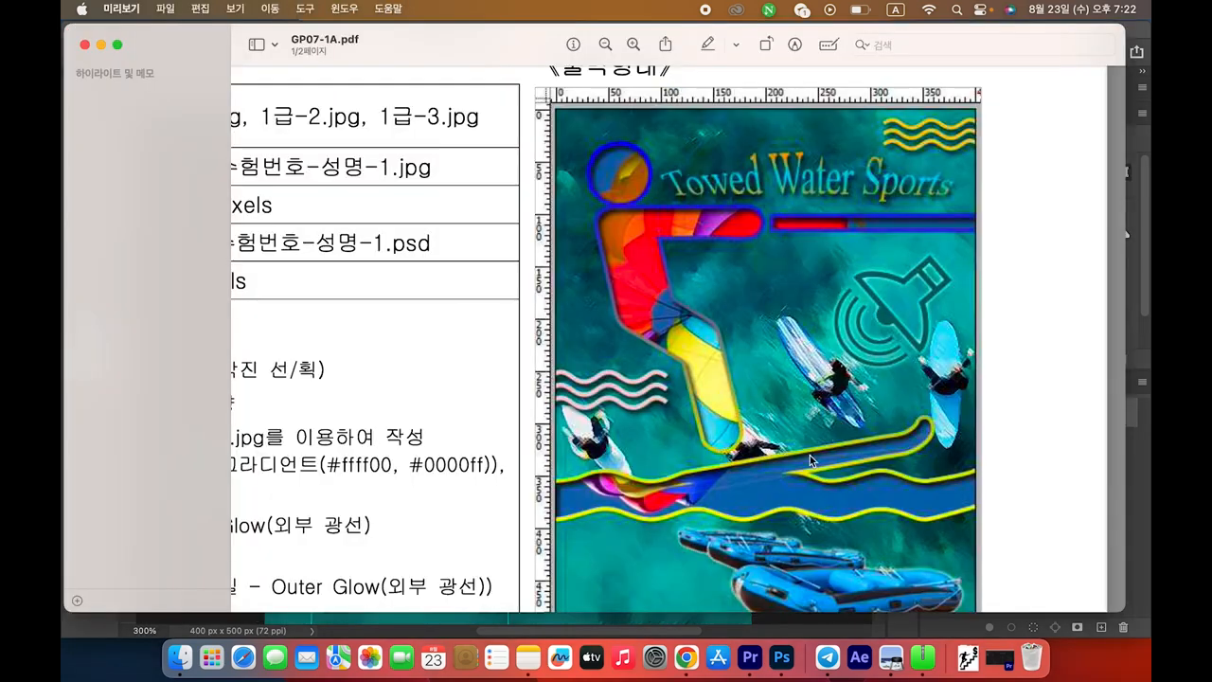
key(super+minus)
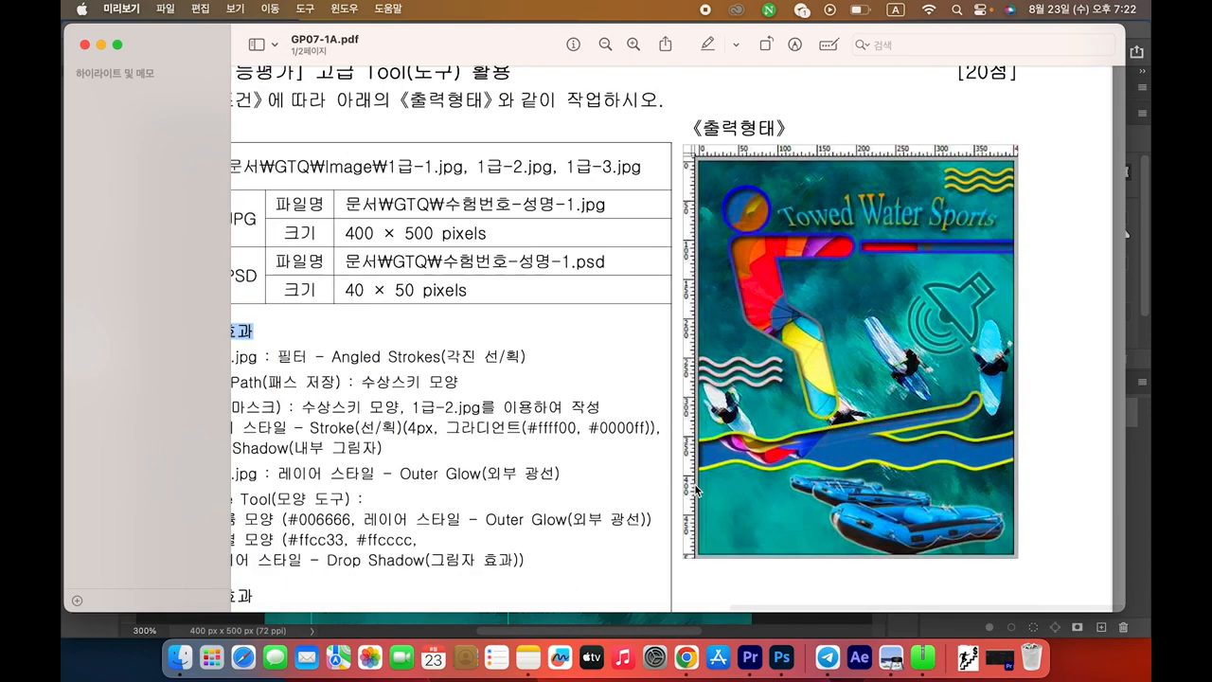
key(super+minus)
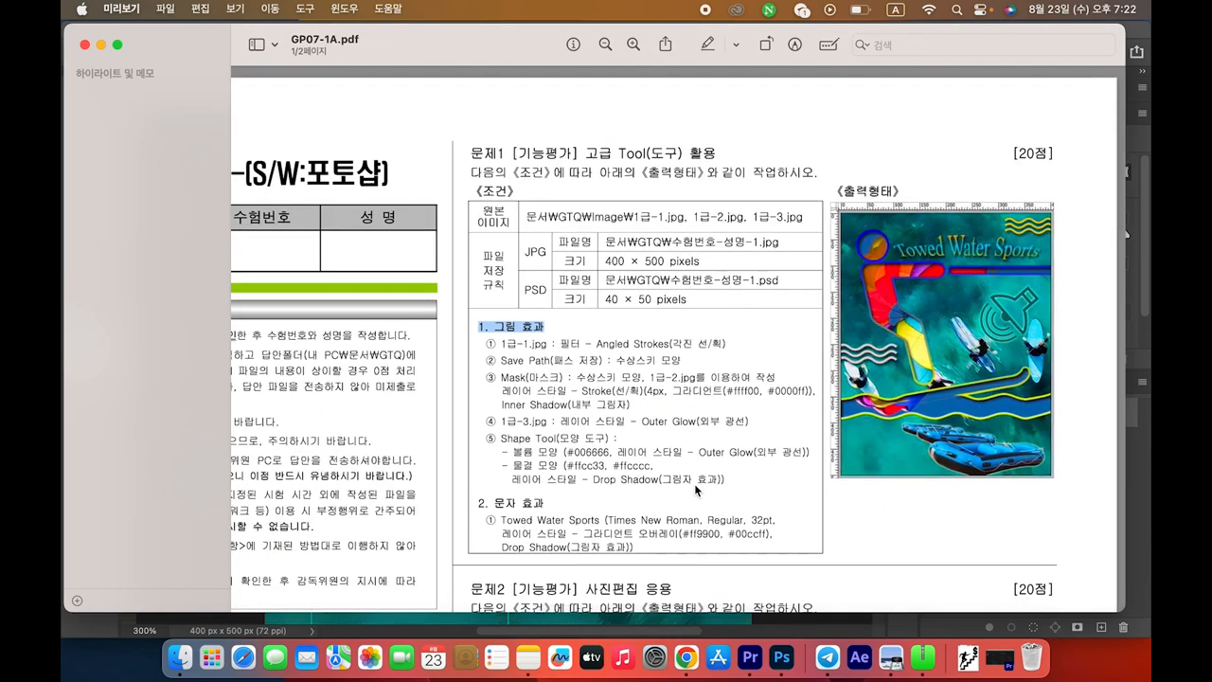
drag(495, 360, 699, 363)
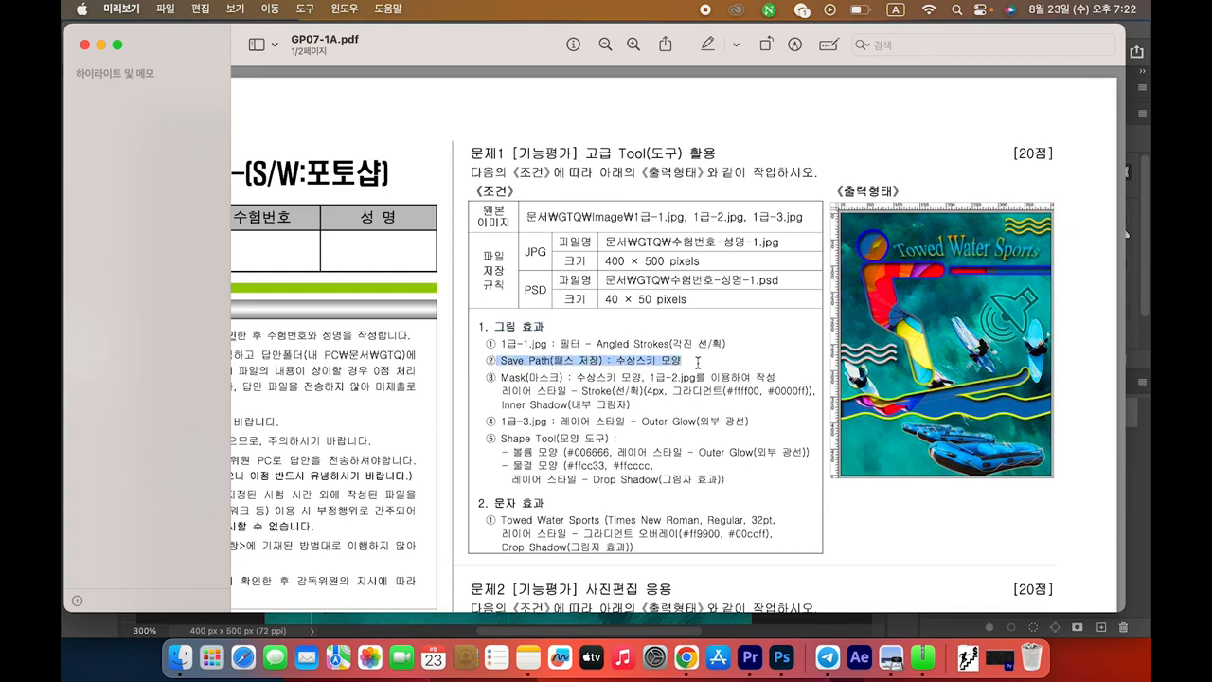
drag(618, 360, 691, 360)
drag(502, 361, 604, 361)
key(super+Tab)
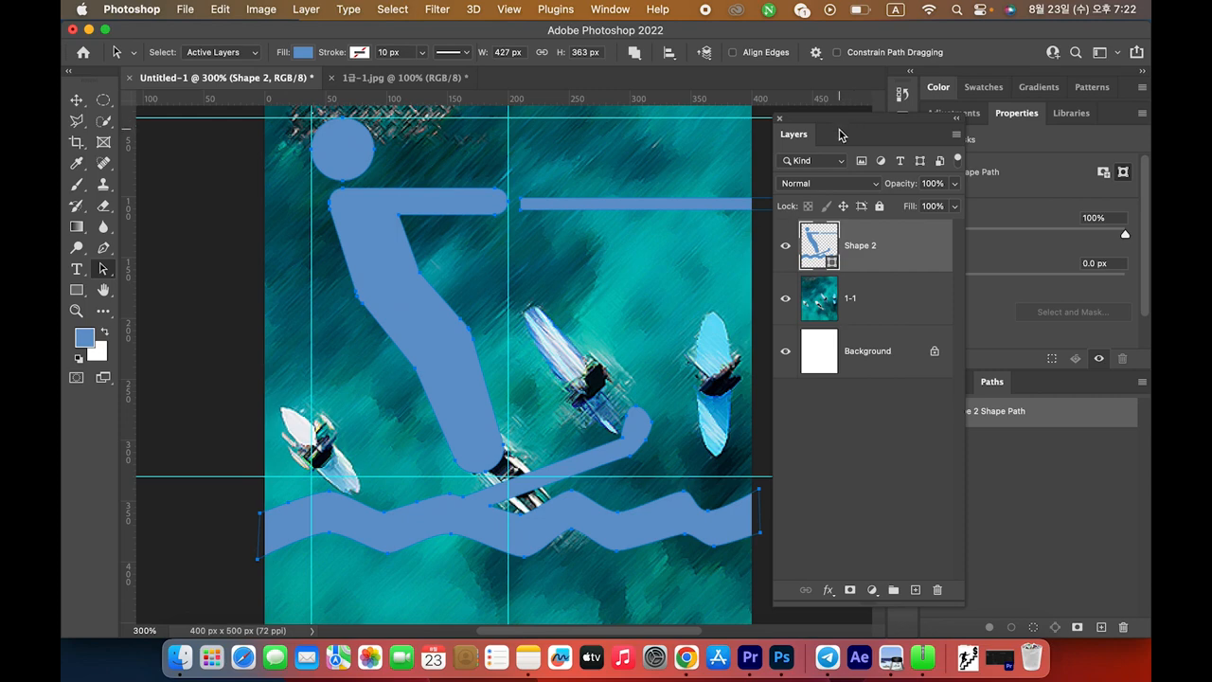
Dock the Layers panel back and choose Save Path from the Paths panel menu for the shape
drag(824, 122, 946, 387)
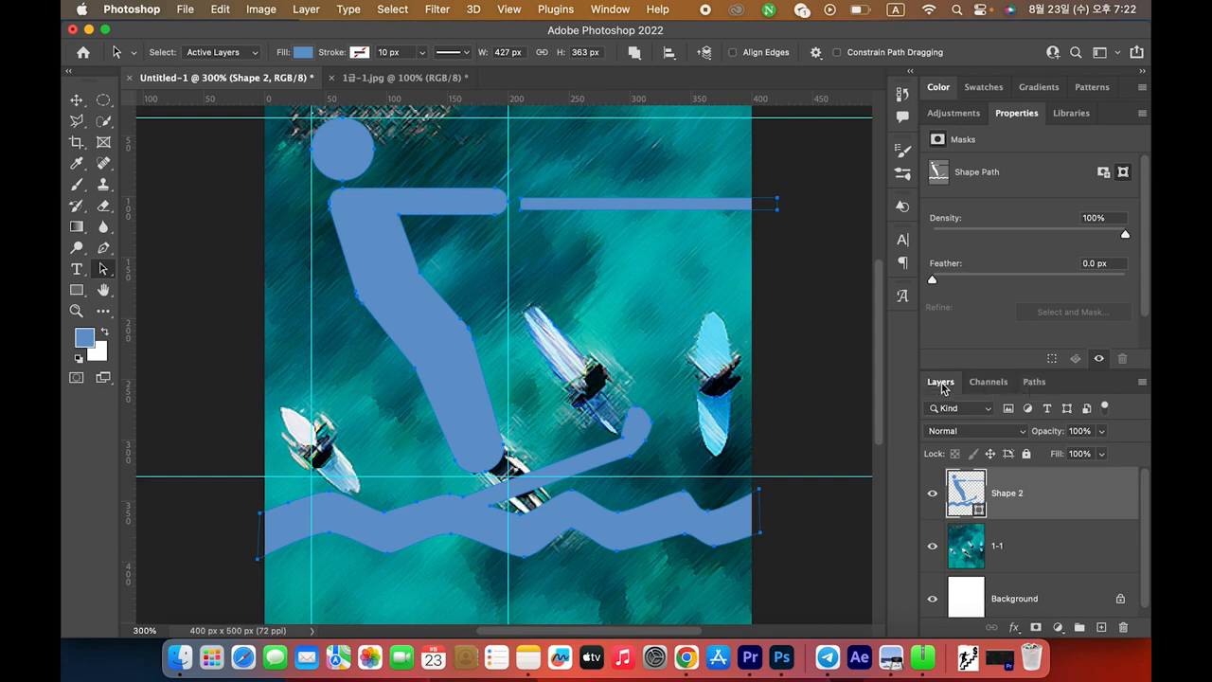
click(1035, 385)
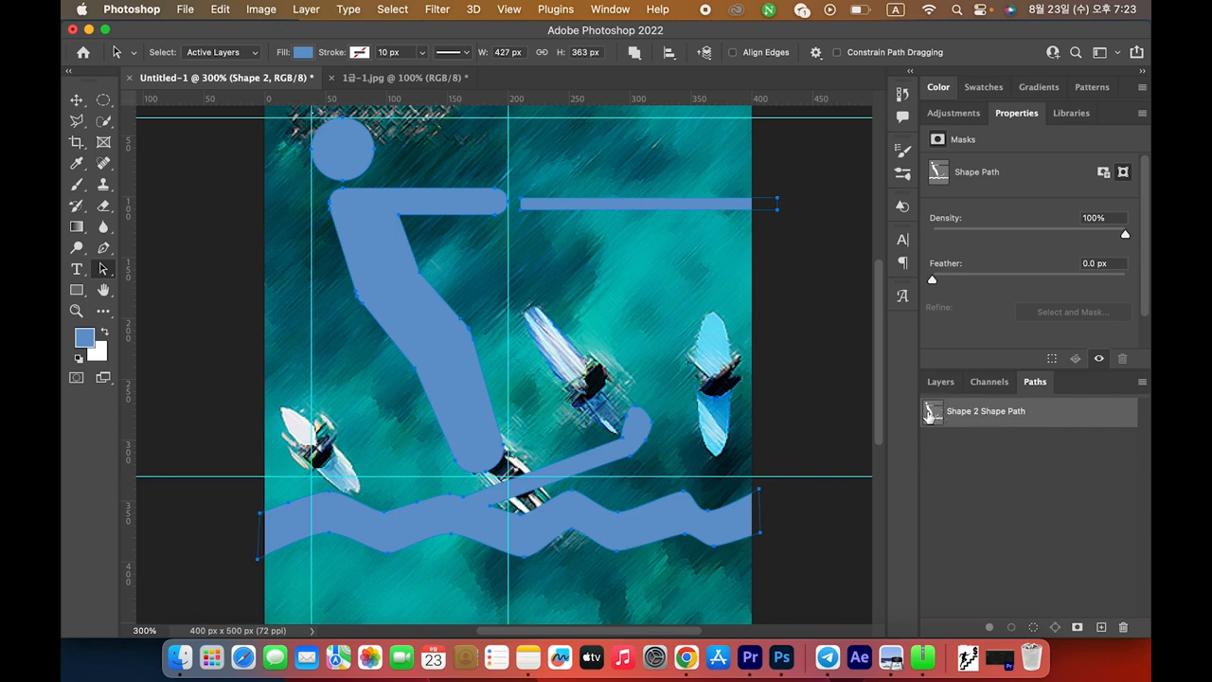
double_click(1078, 418)
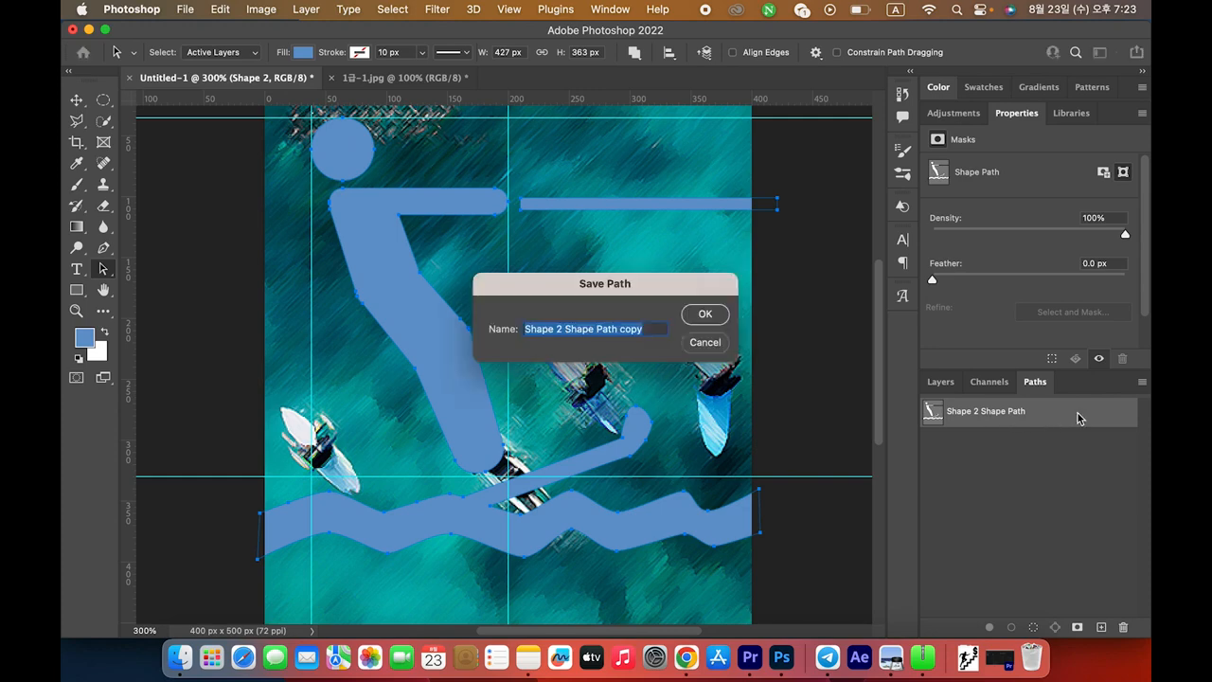
click(705, 343)
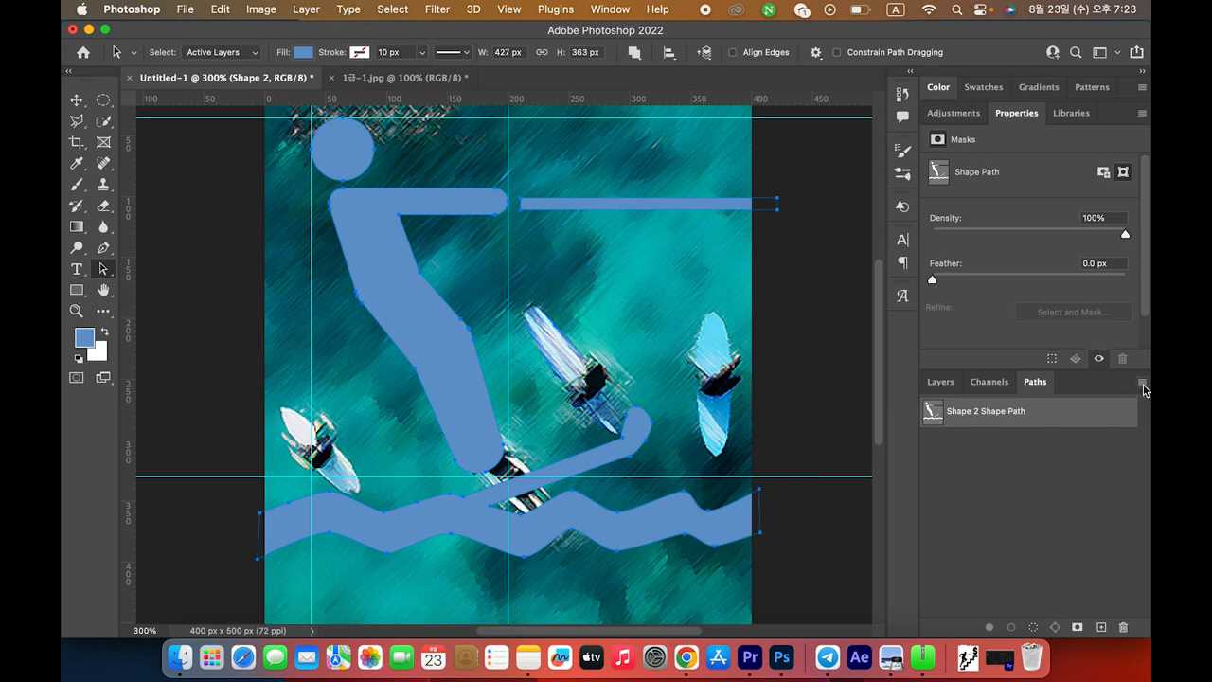
click(1142, 384)
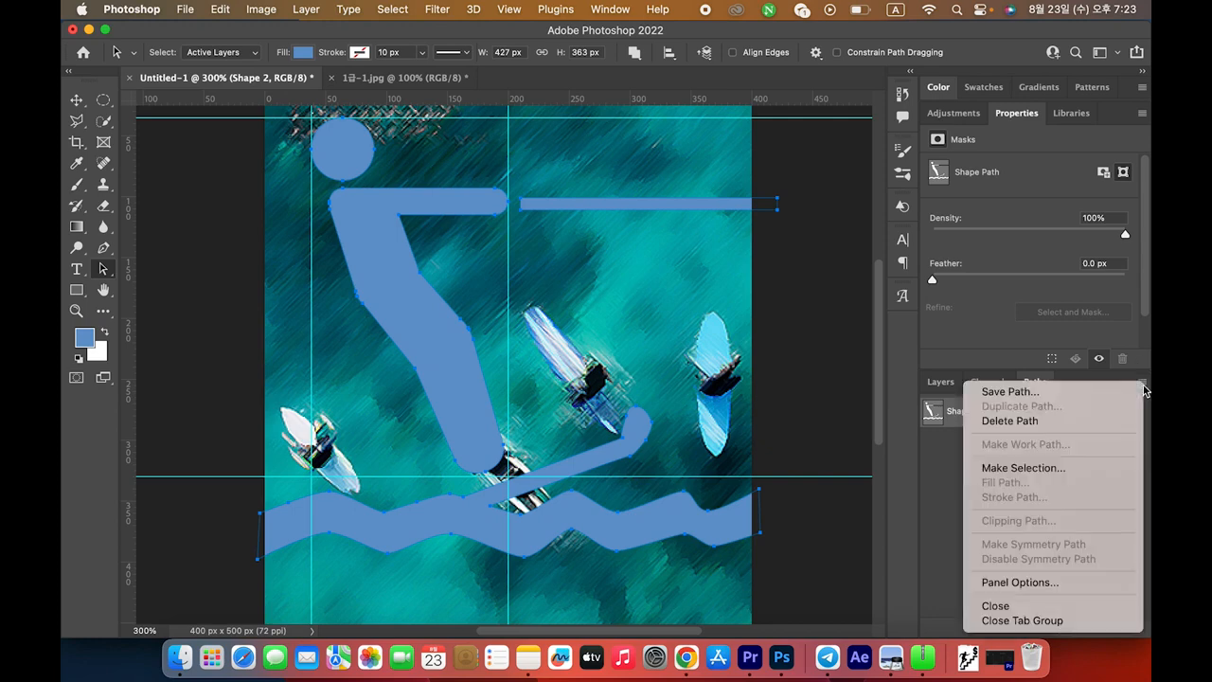
click(1026, 393)
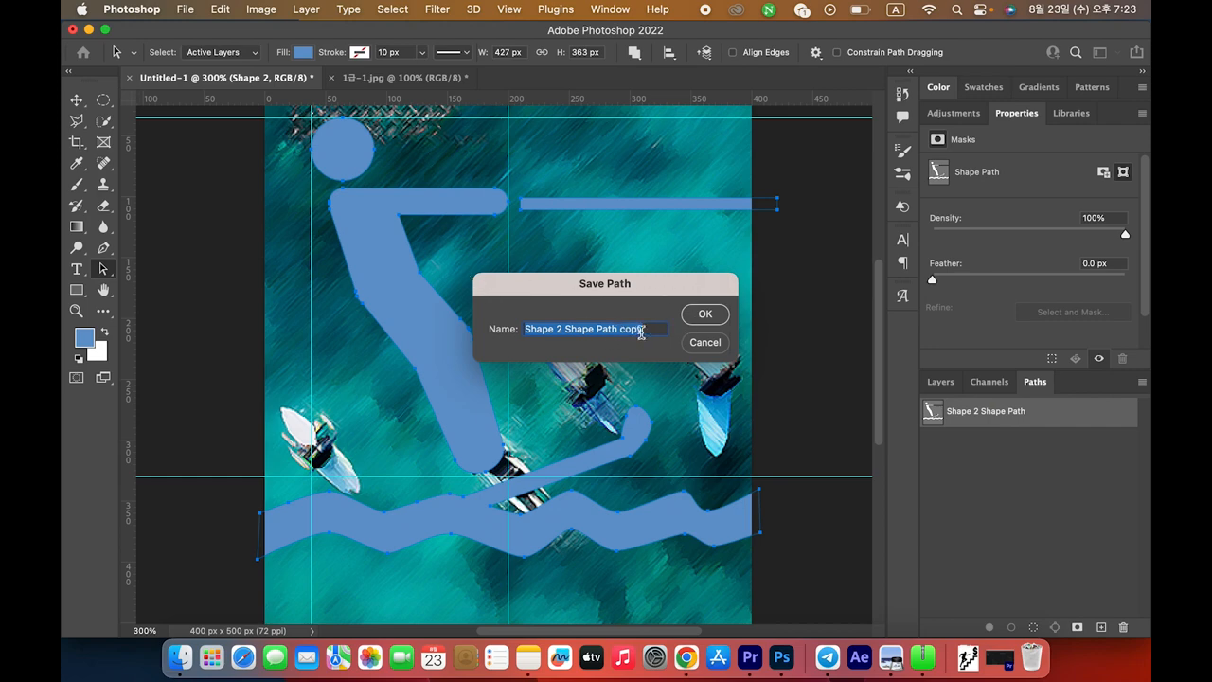
Name the saved path 수상 스키 모양, checking the exam sheet for the name
key(super+Tab)
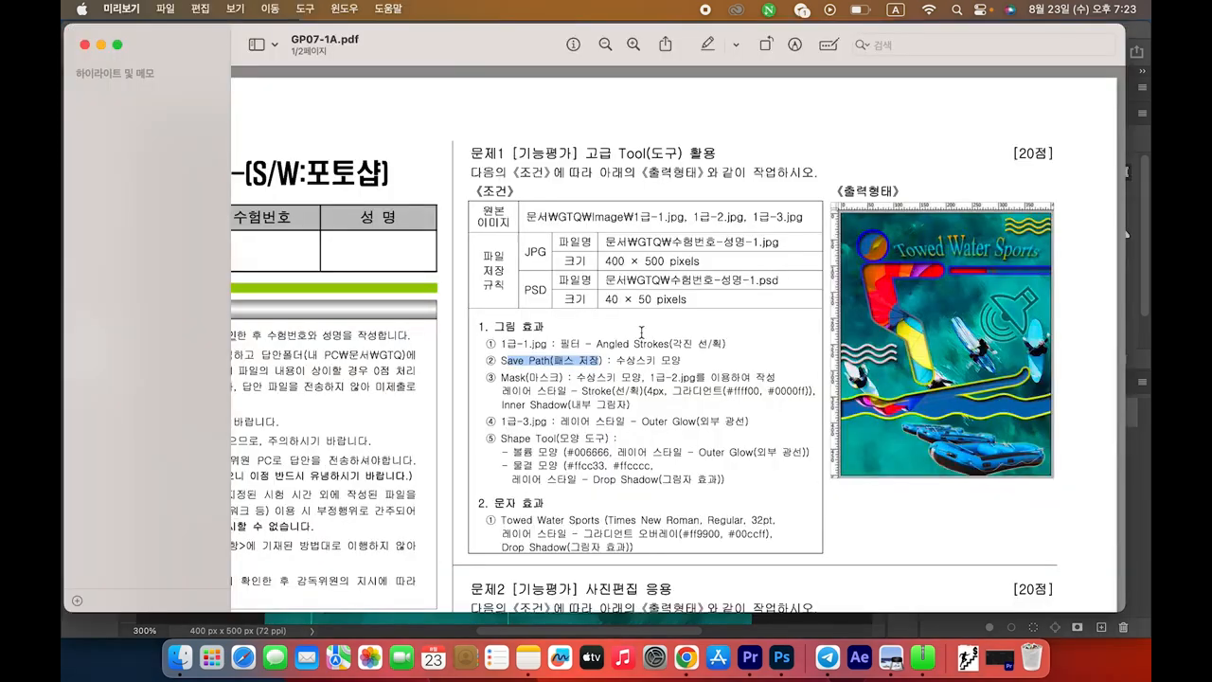
key(super+Tab)
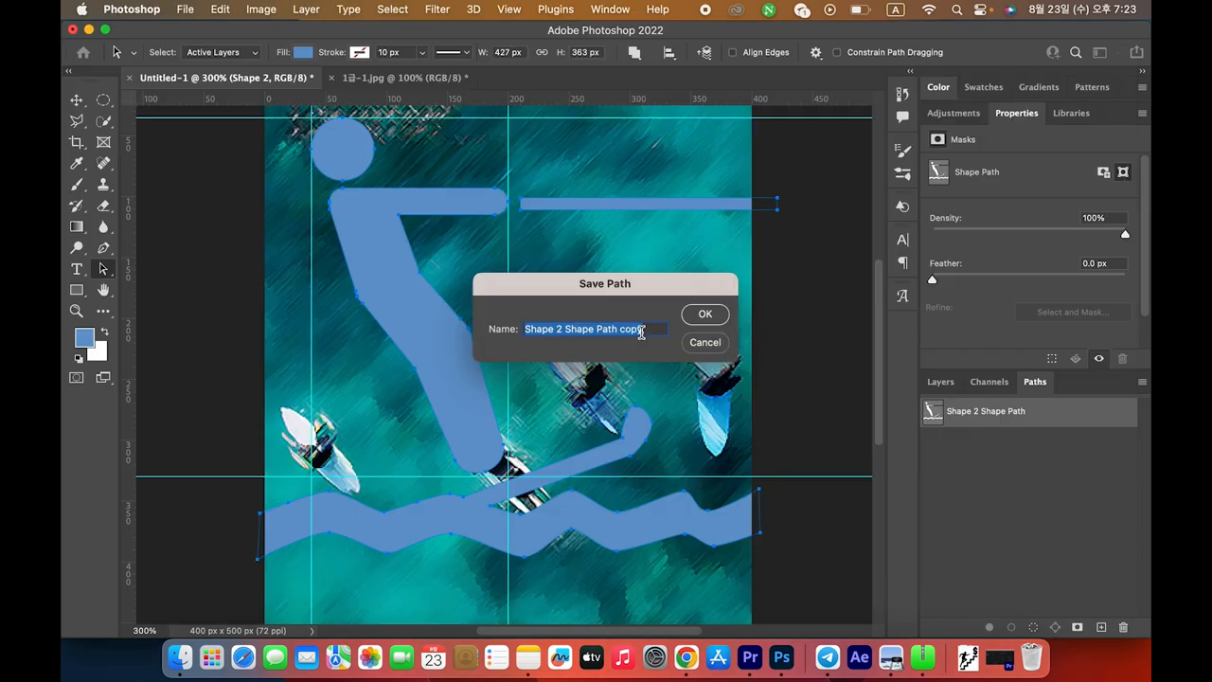
text(tn)
key(ctrl+space)
text(수상 스키 모양)
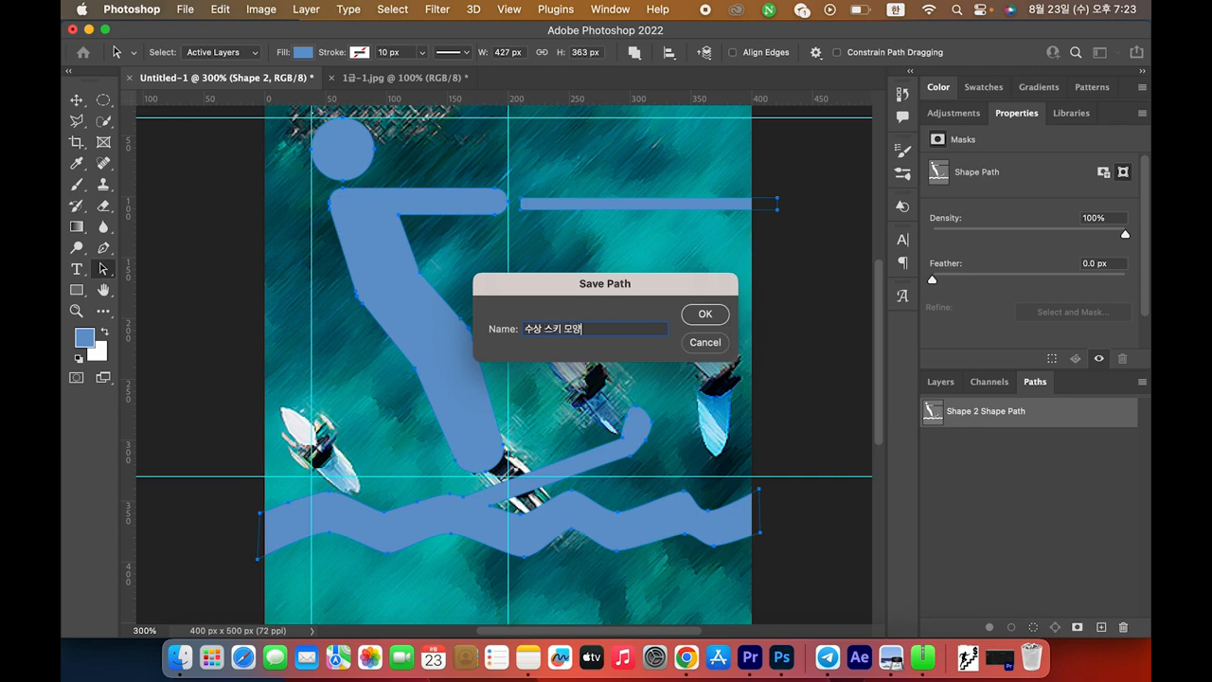
key(Return)
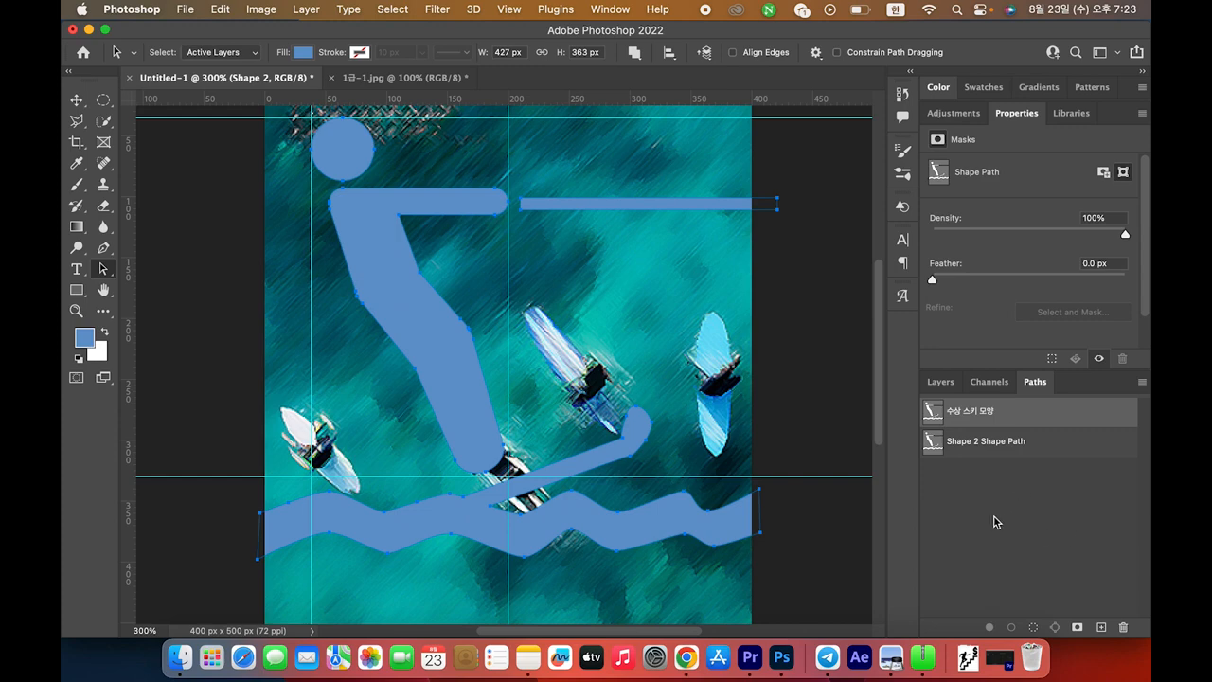
Deselect the path, return to Layers, and remove all guides with View > Clear Guides
click(1019, 507)
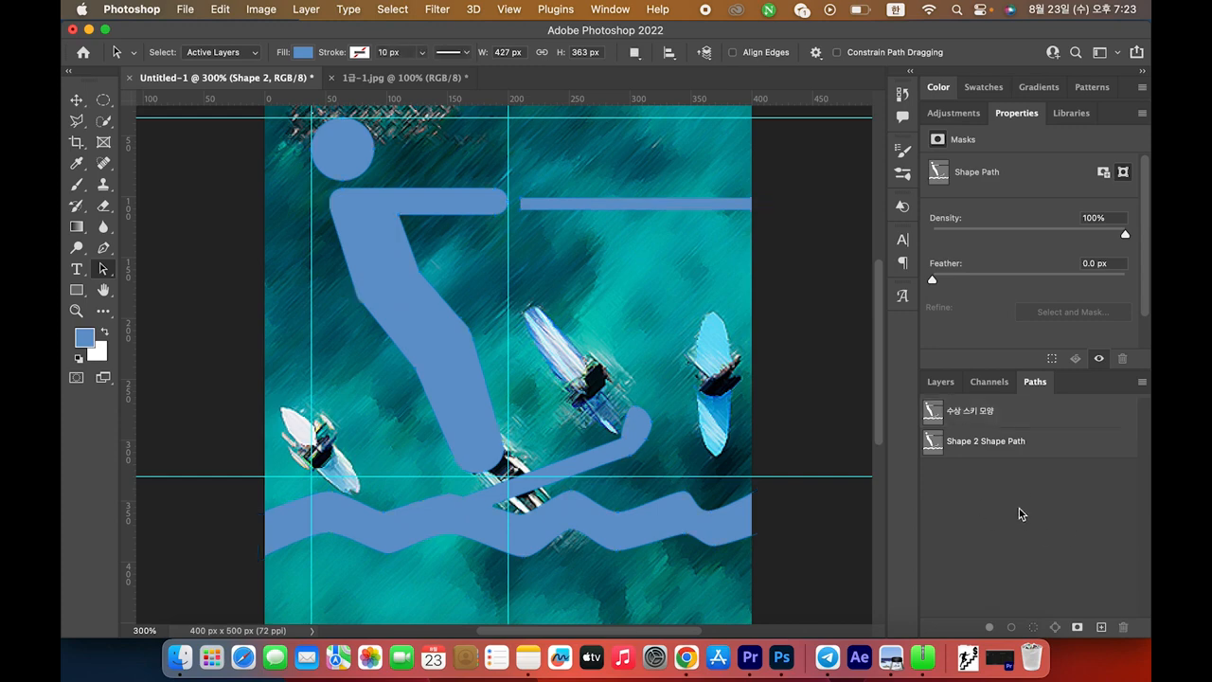
click(943, 384)
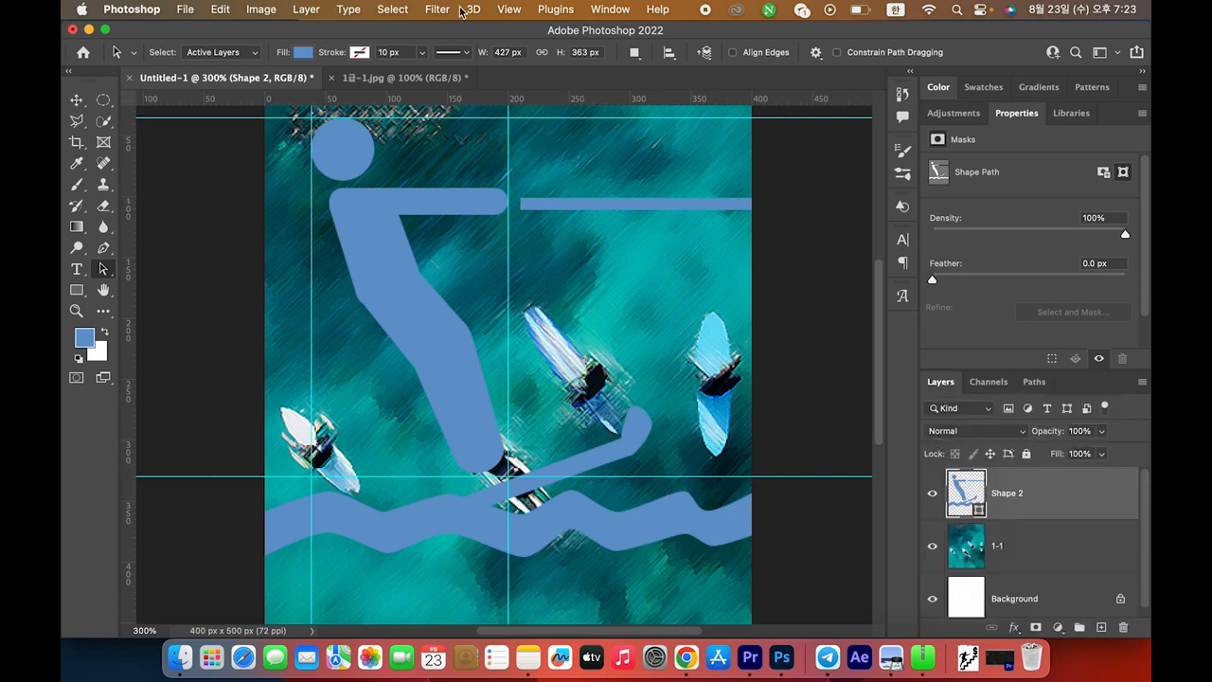
click(509, 9)
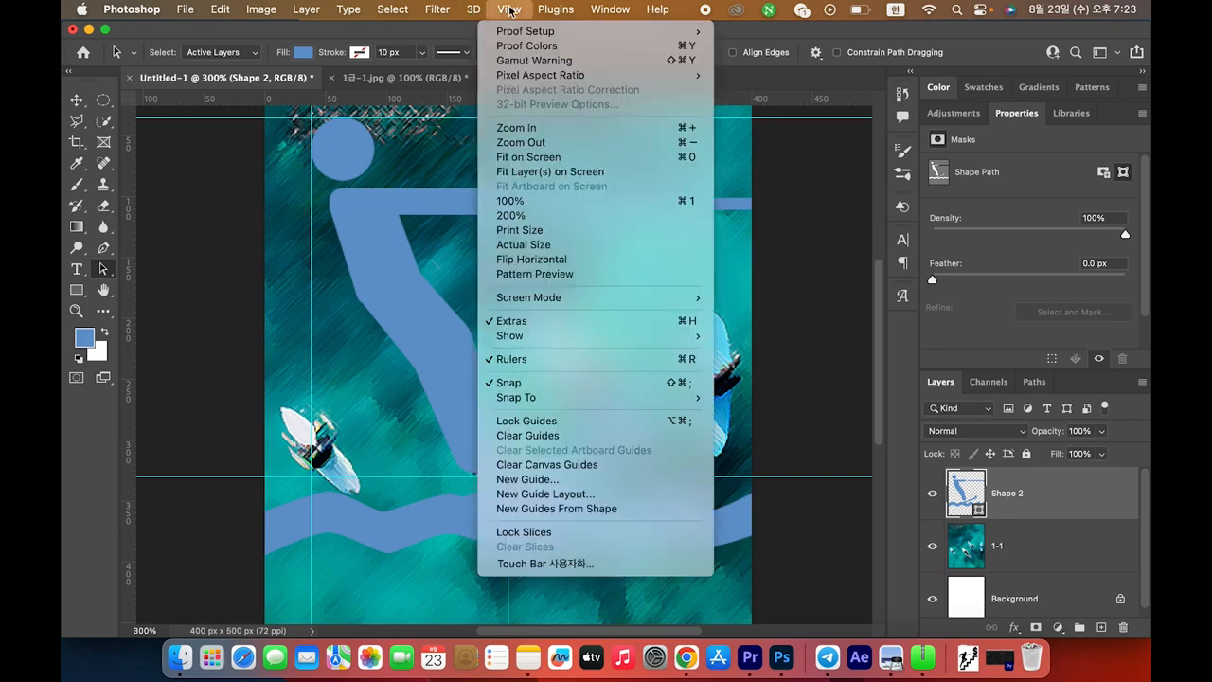
click(542, 438)
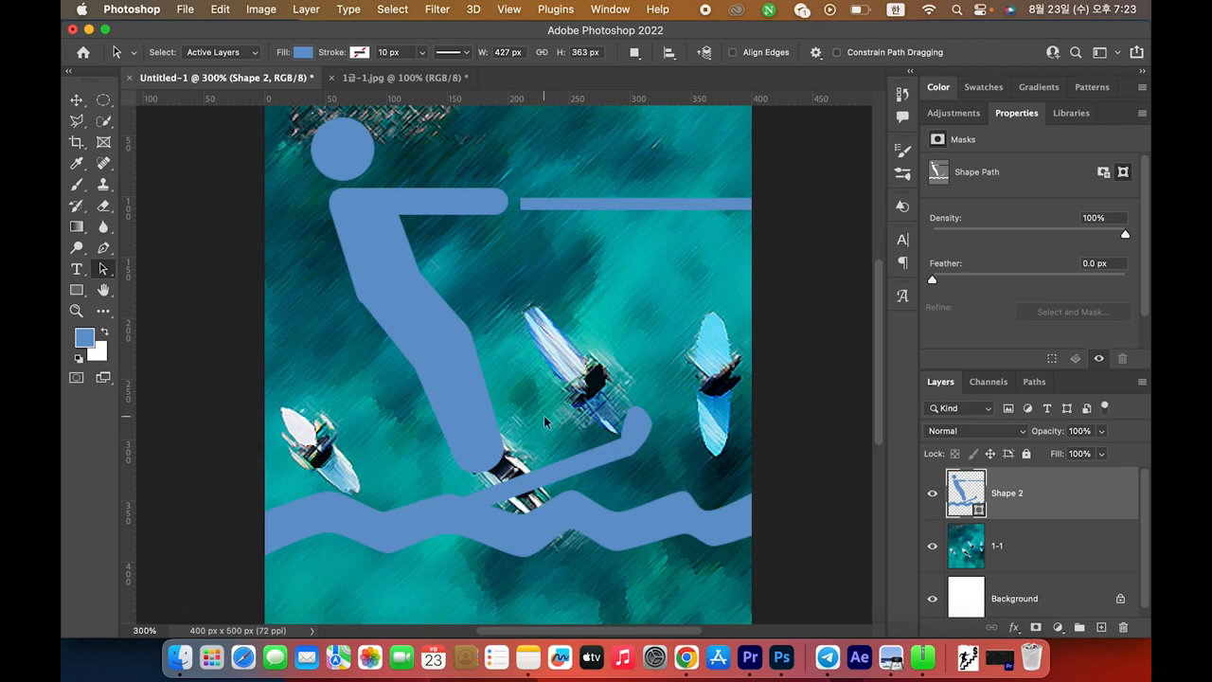
key(super+Tab)
drag(498, 379, 587, 378)
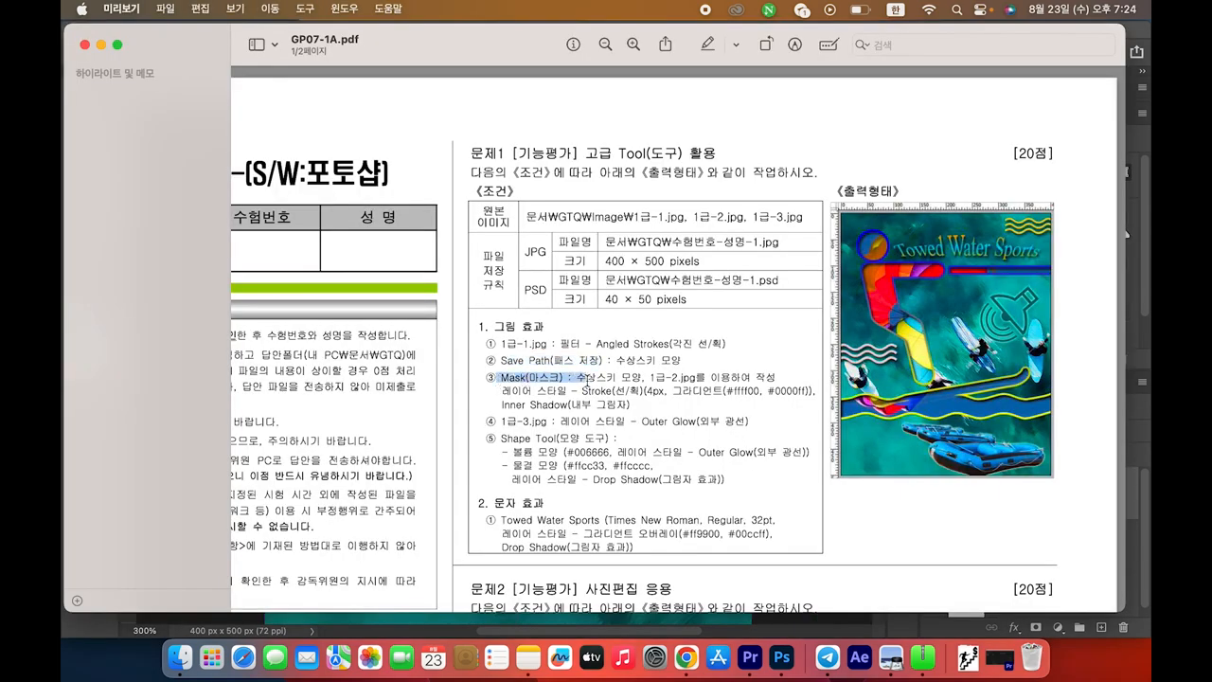
Review the exam's Mask condition for 1급-2.jpg in Preview, then return to Photoshop's Open prompt
drag(505, 387, 697, 378)
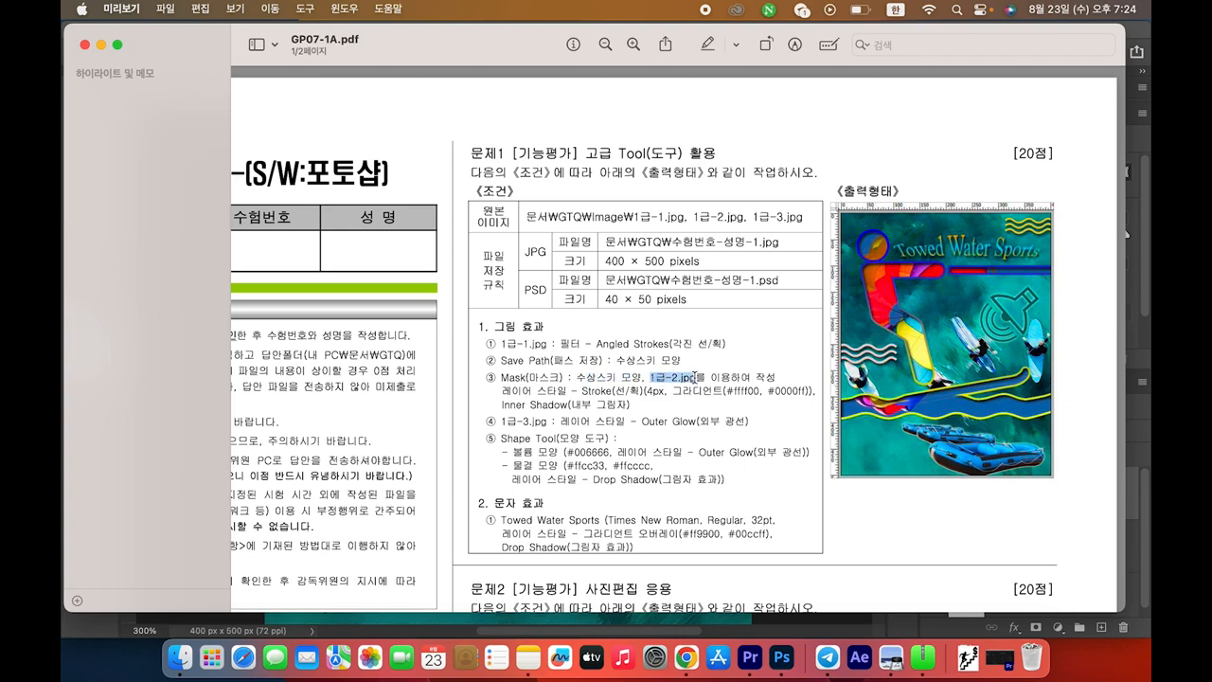
click(722, 374)
key(super+Tab)
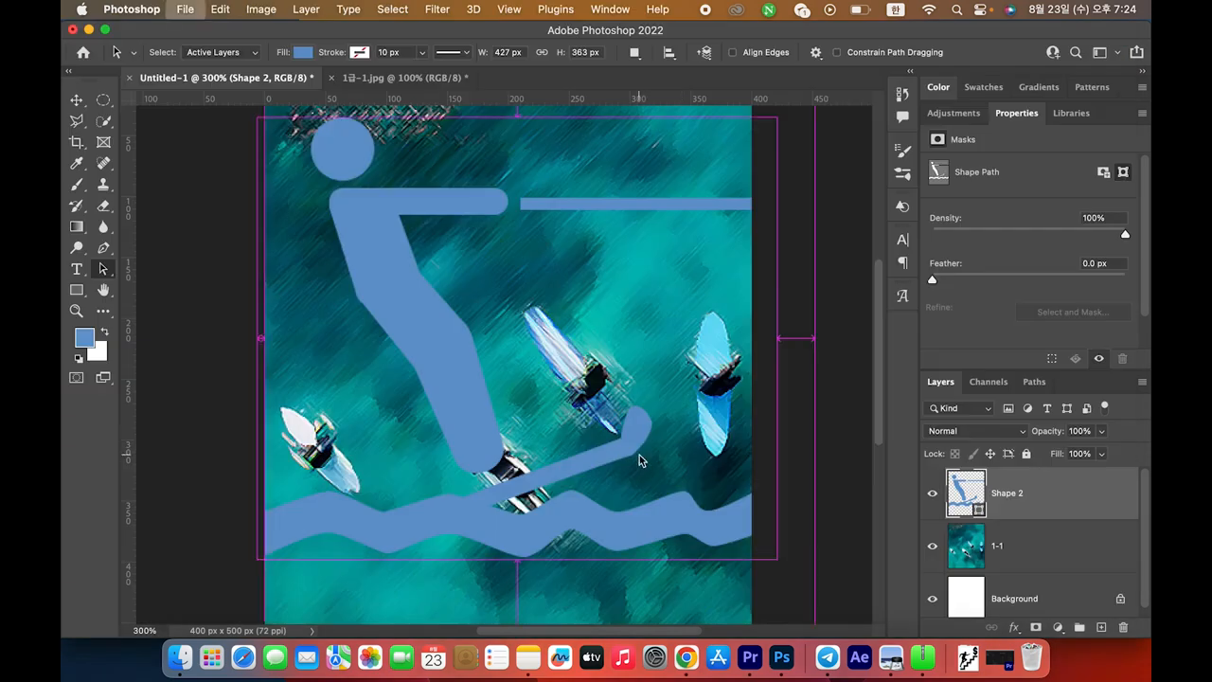
key(super+o)
Open the parachute photo 1급-2.jpg and resize it proportionally to 535×500 px
scroll(583, 184, down, 3)
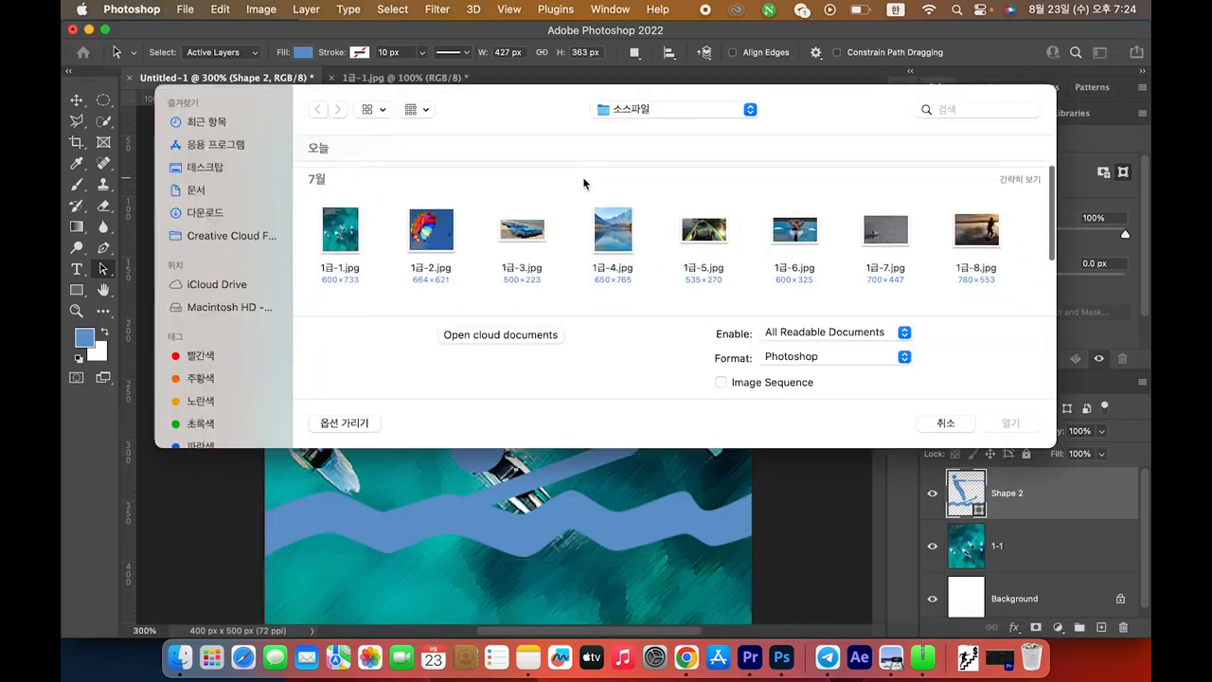
double_click(422, 226)
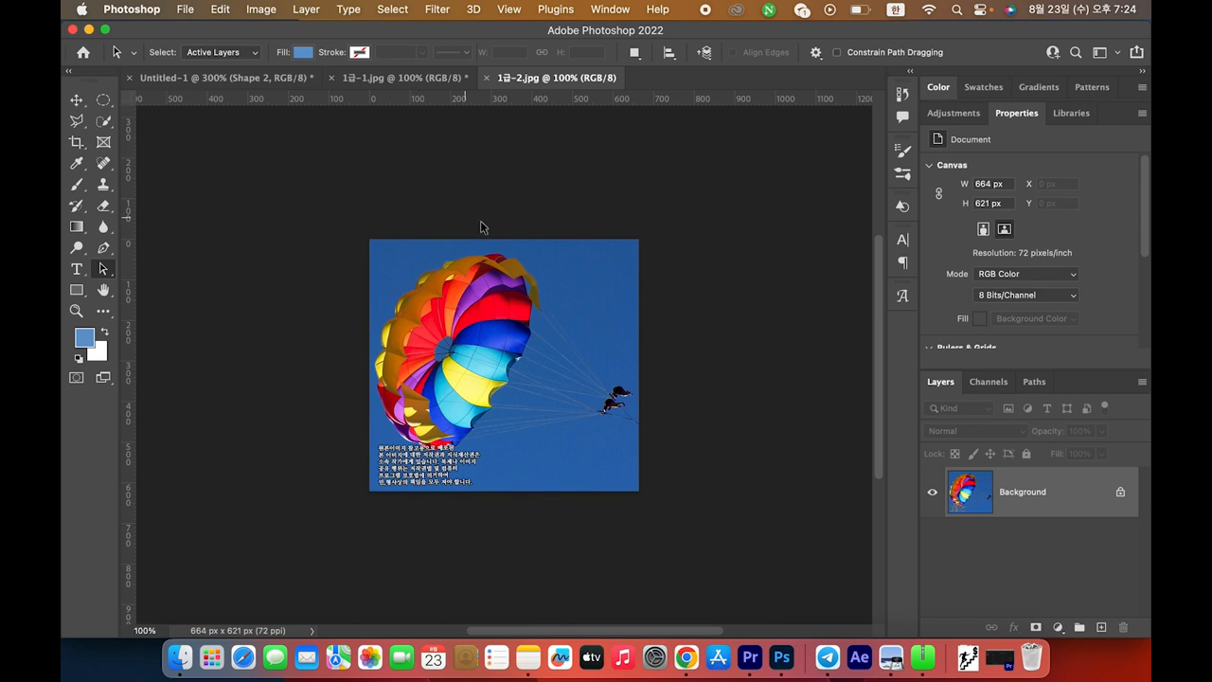
click(257, 11)
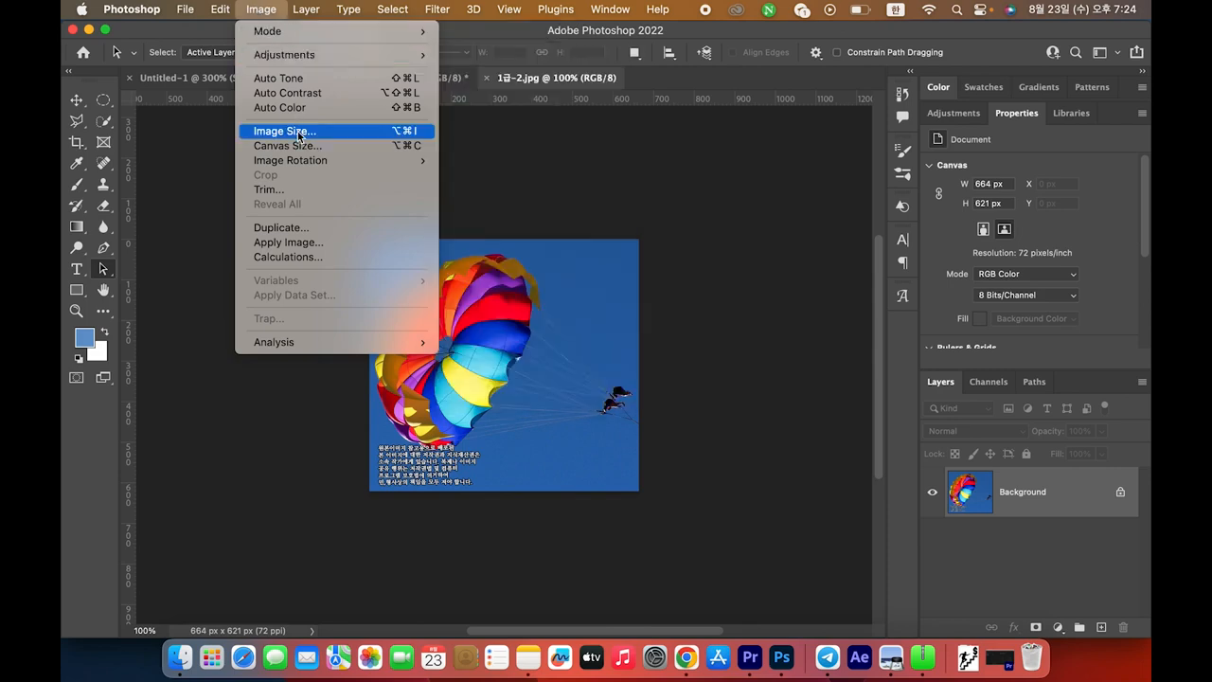
click(298, 135)
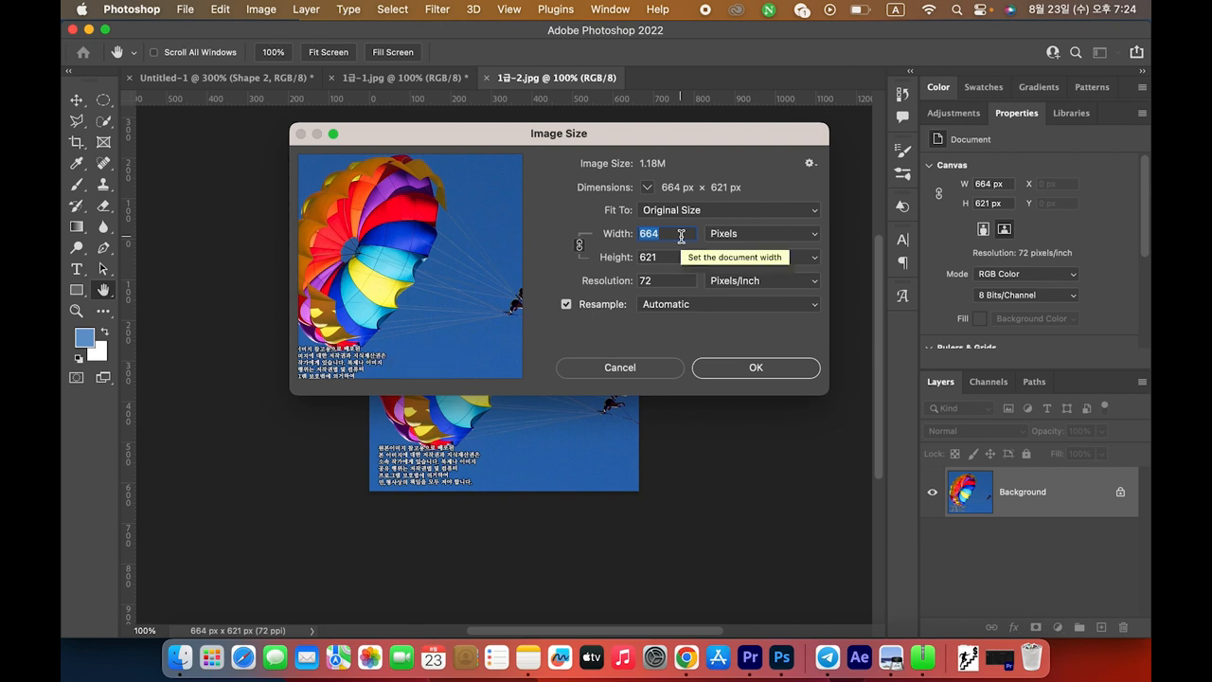
text(400)
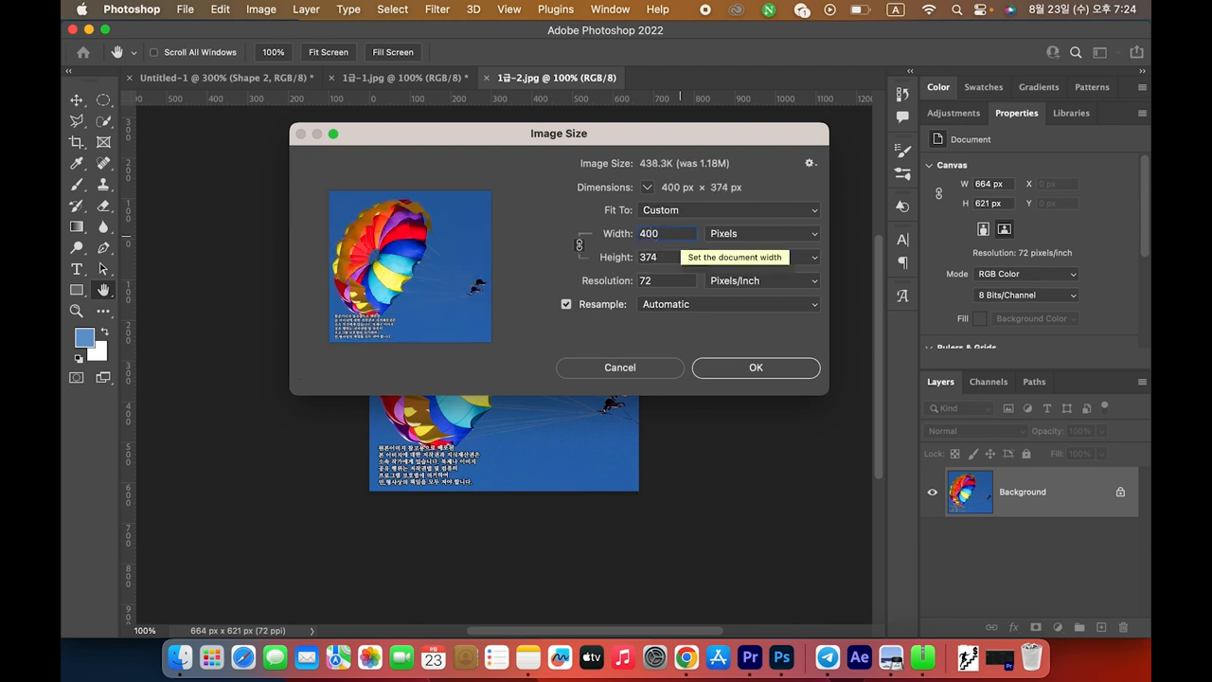
key(Tab)
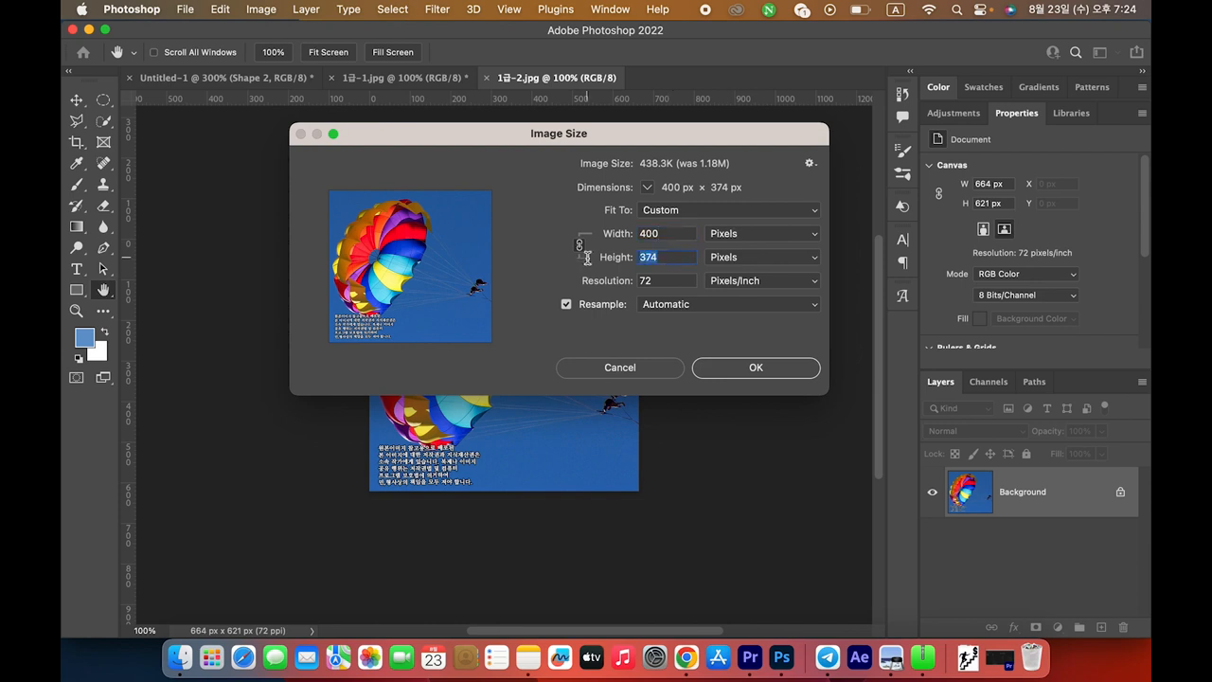
text(500)
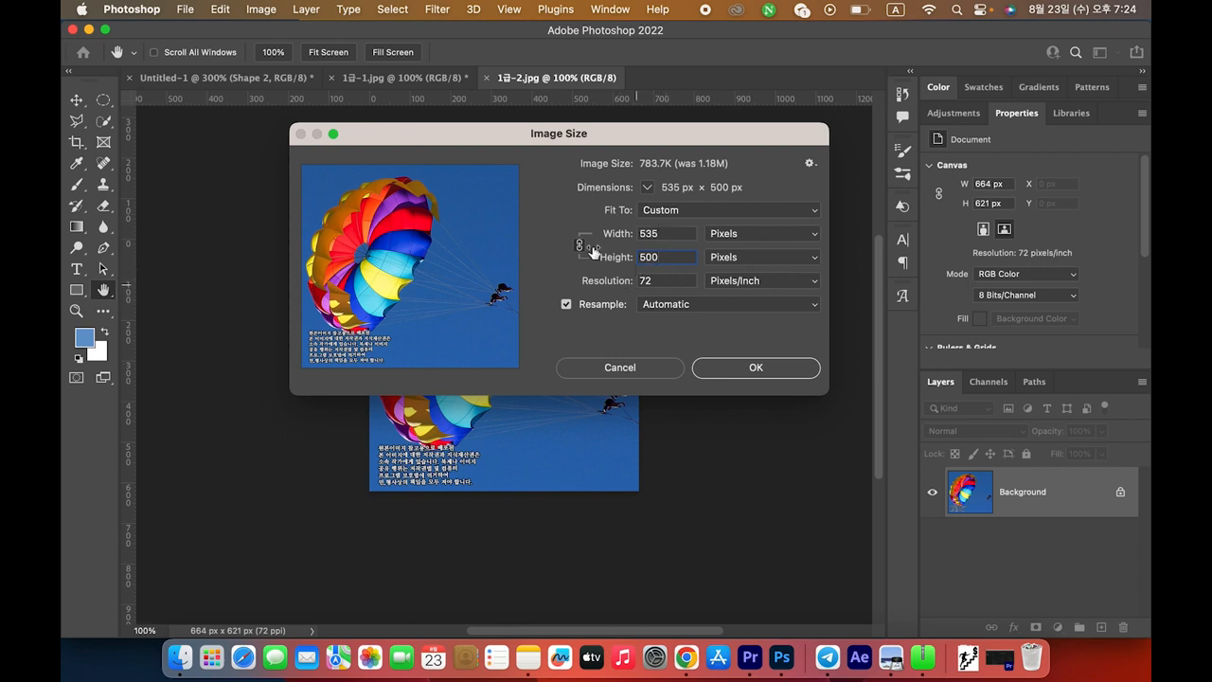
double_click(641, 258)
click(761, 369)
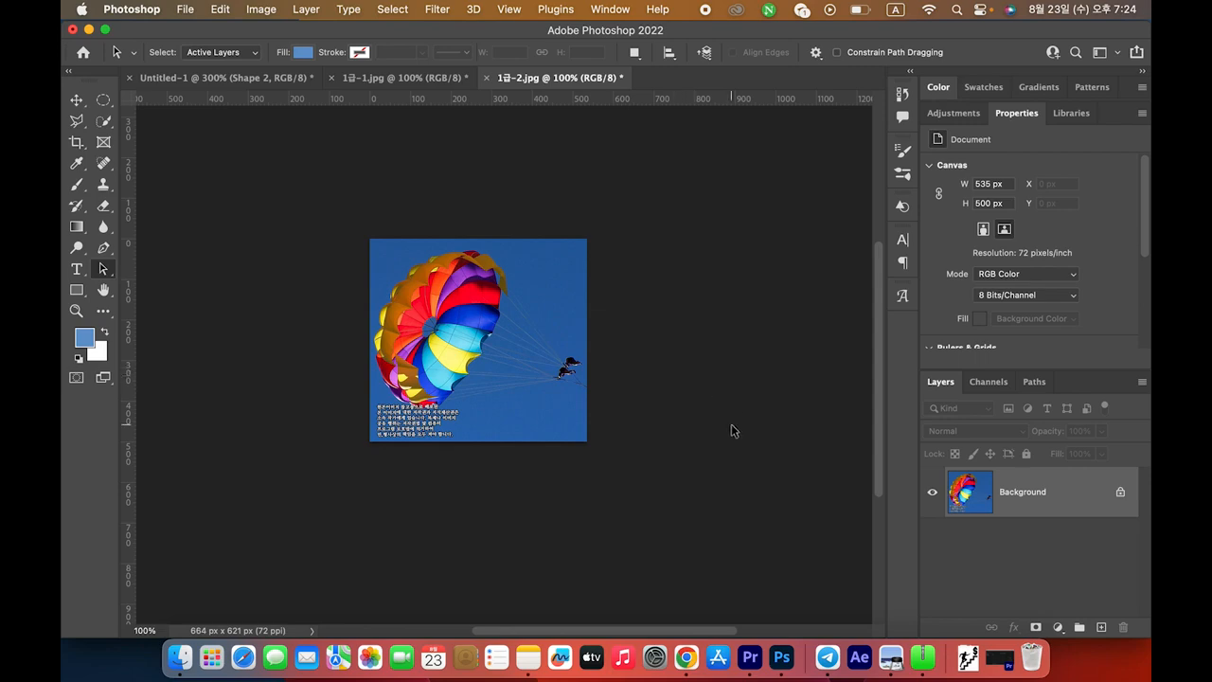
Recheck the exam sheet, then select the entire parachute image
key(super+Tab)
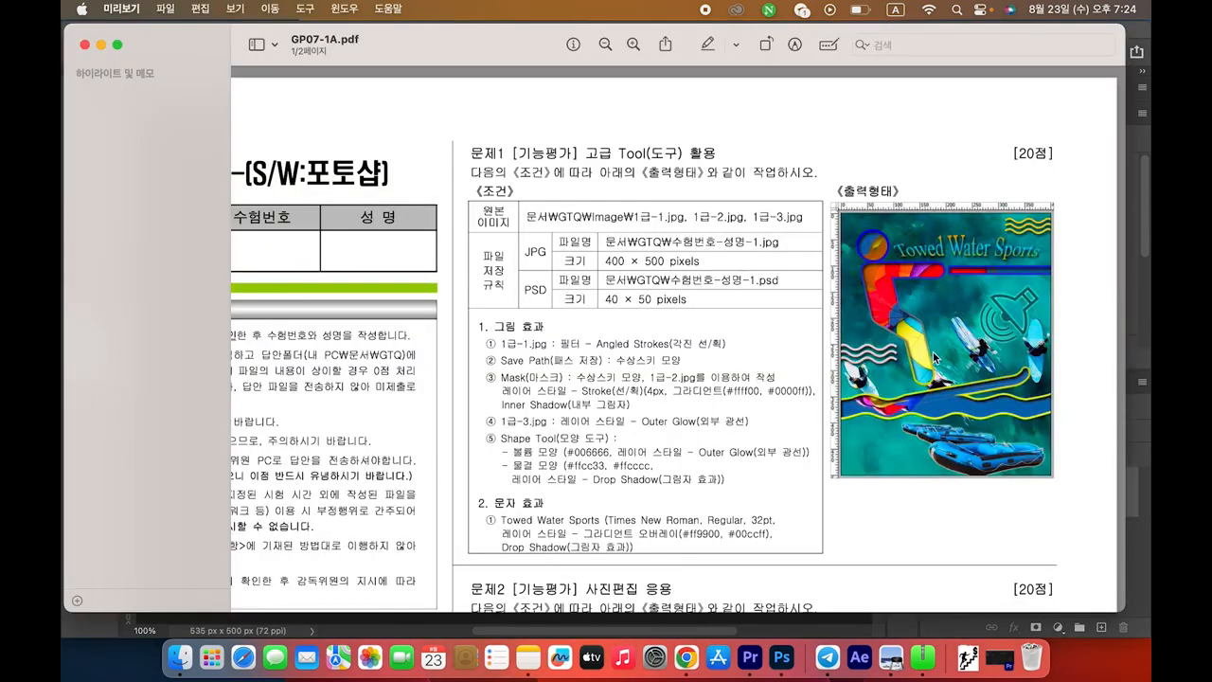
key(super+Tab)
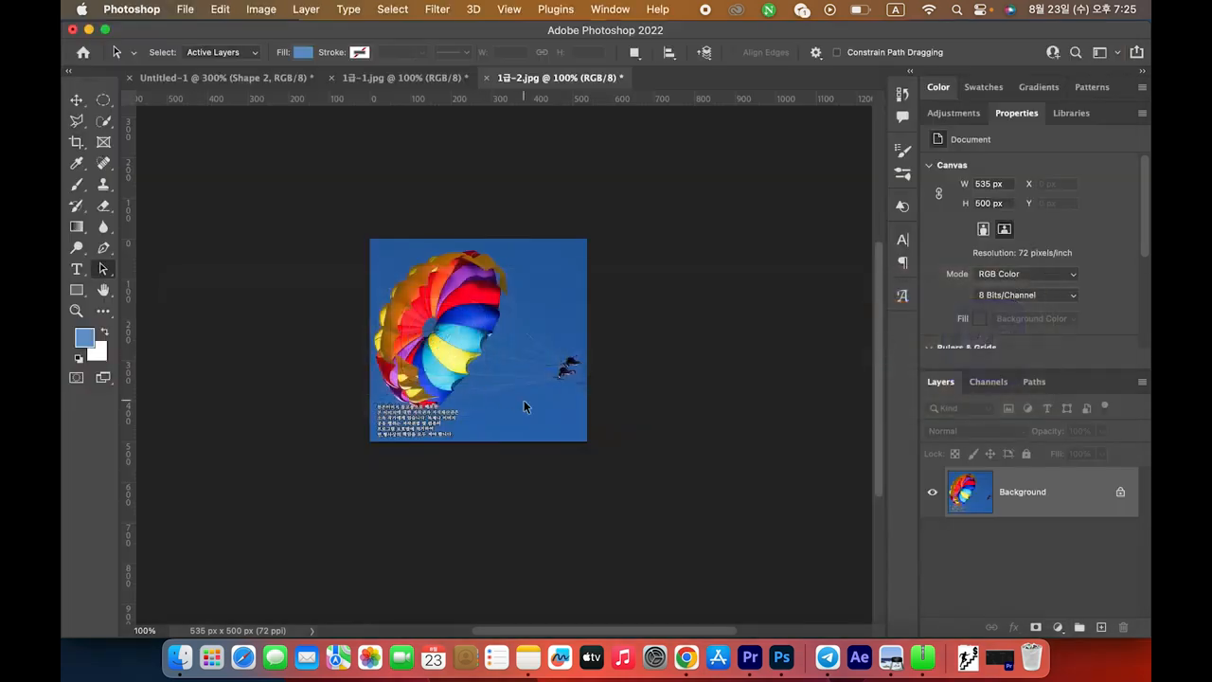
key(super+a)
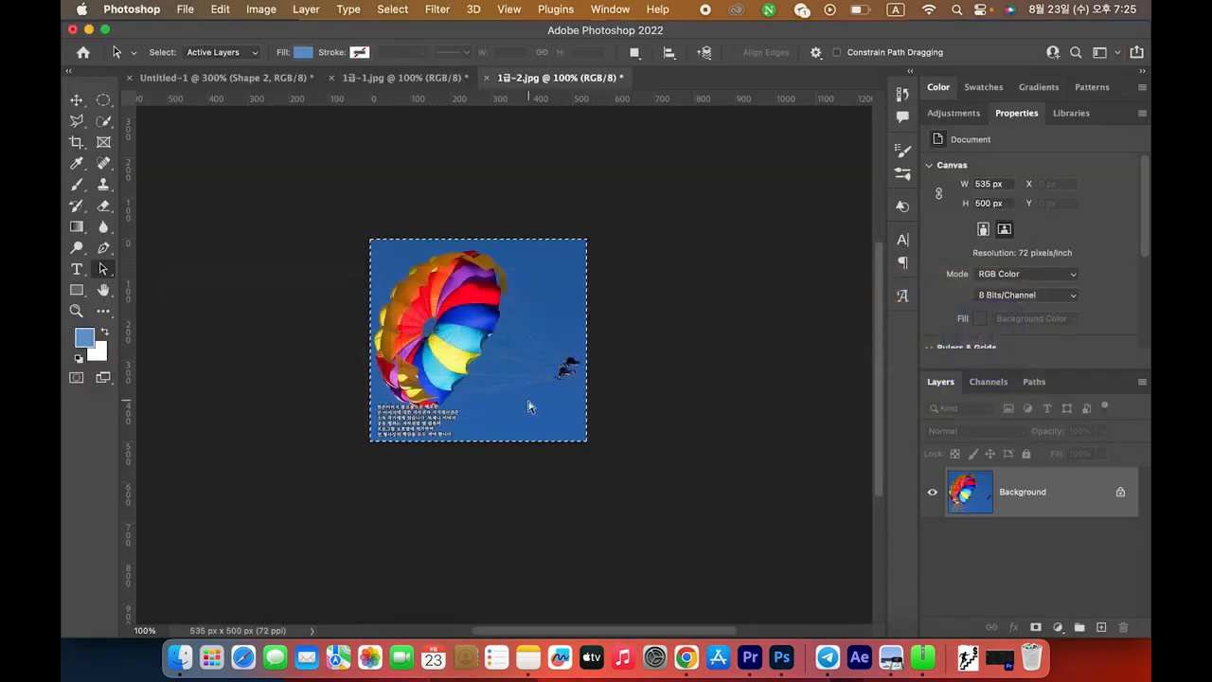
click(210, 83)
Paste the parachute photo into Untitled-1 and name the new layer 1-2
click(533, 452)
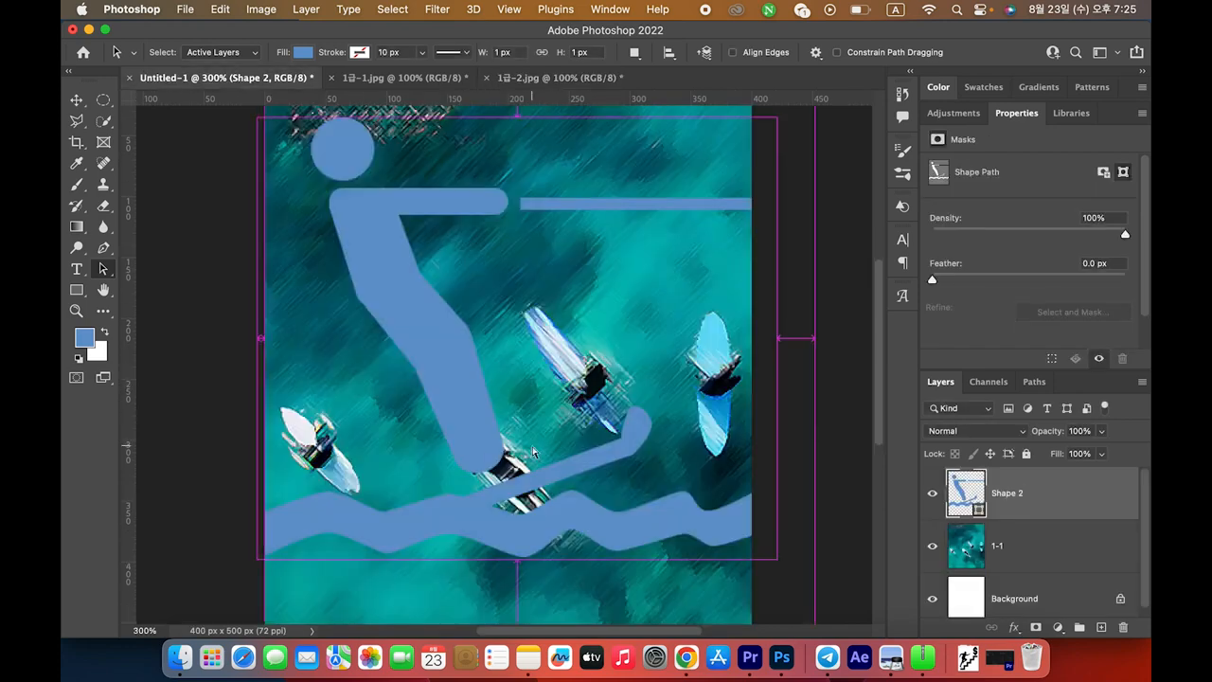
key(super+v)
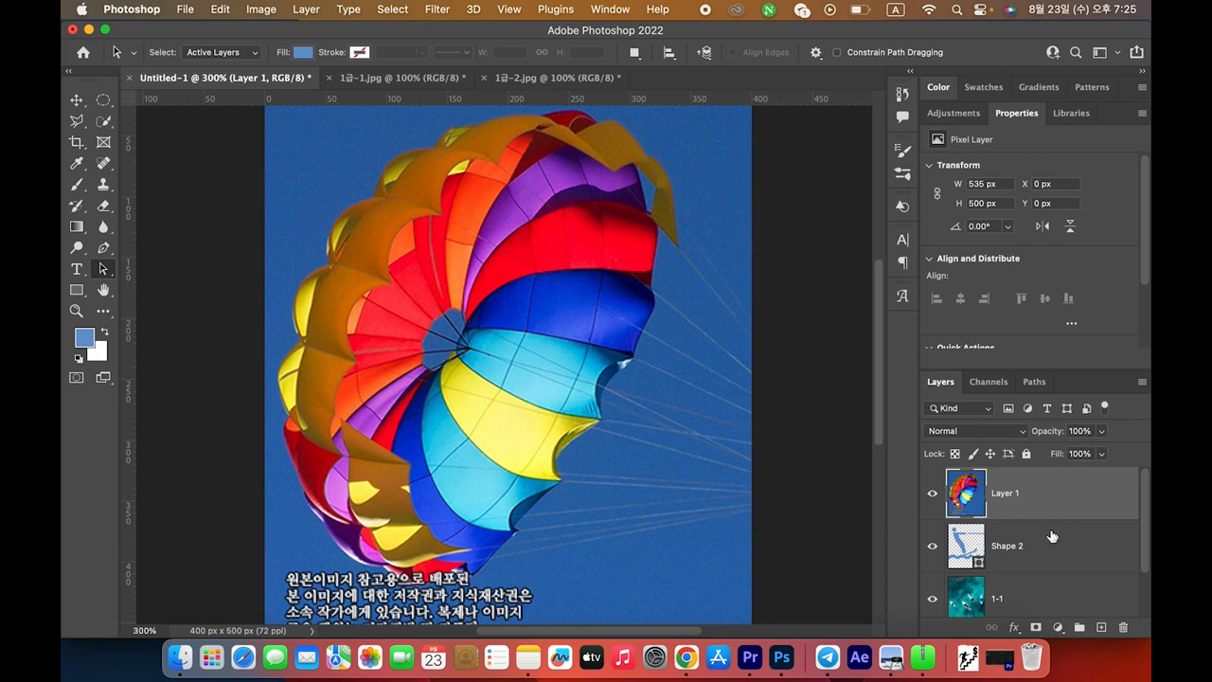
double_click(1009, 494)
text(1-2)
key(Return)
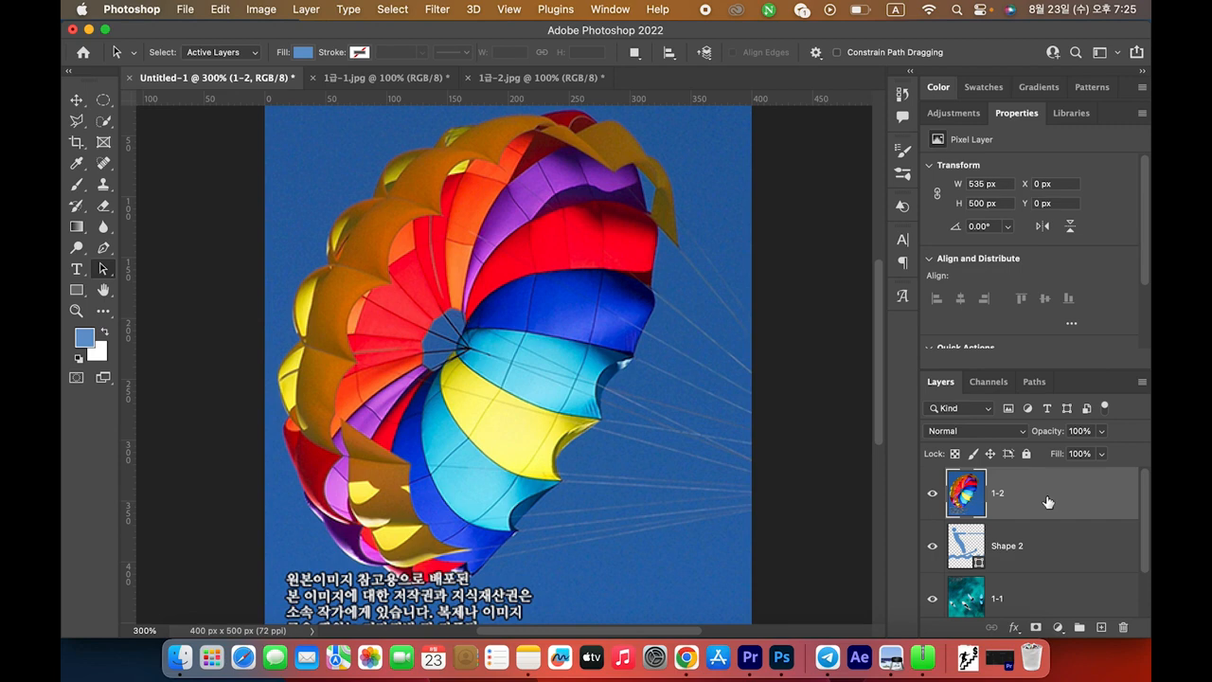
Clip layer 1-2 to the water-skier Shape 2 with a clipping mask
right_click(1018, 500)
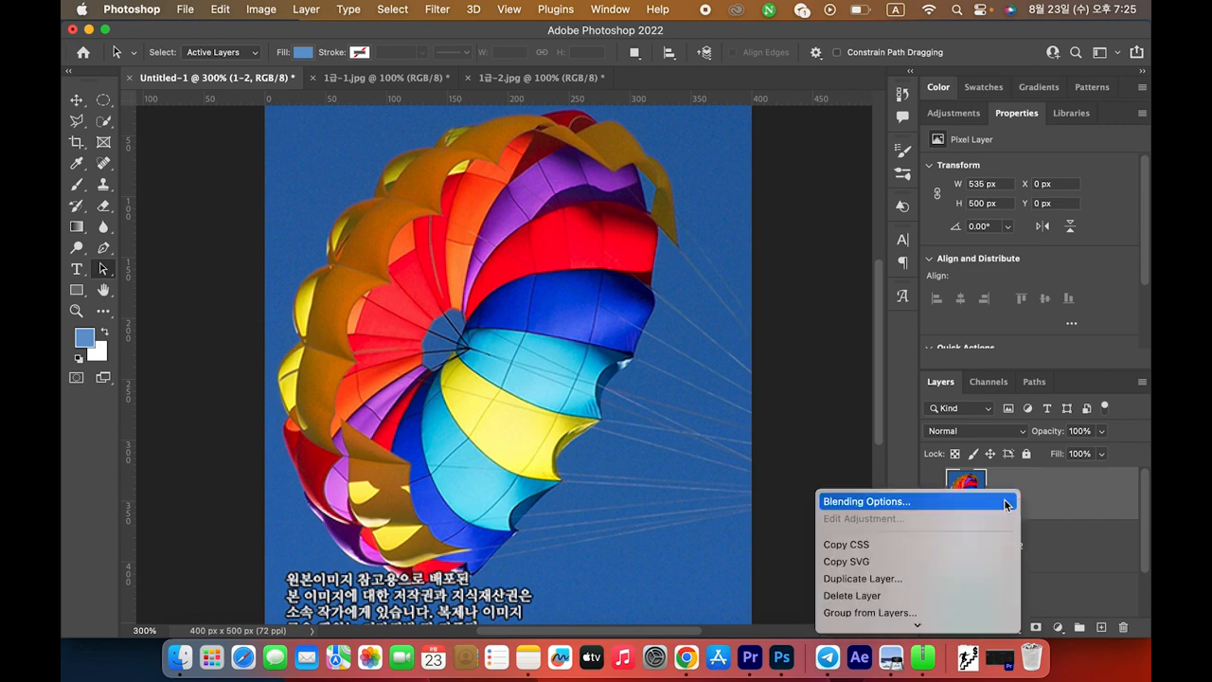
mouse_move(916, 627)
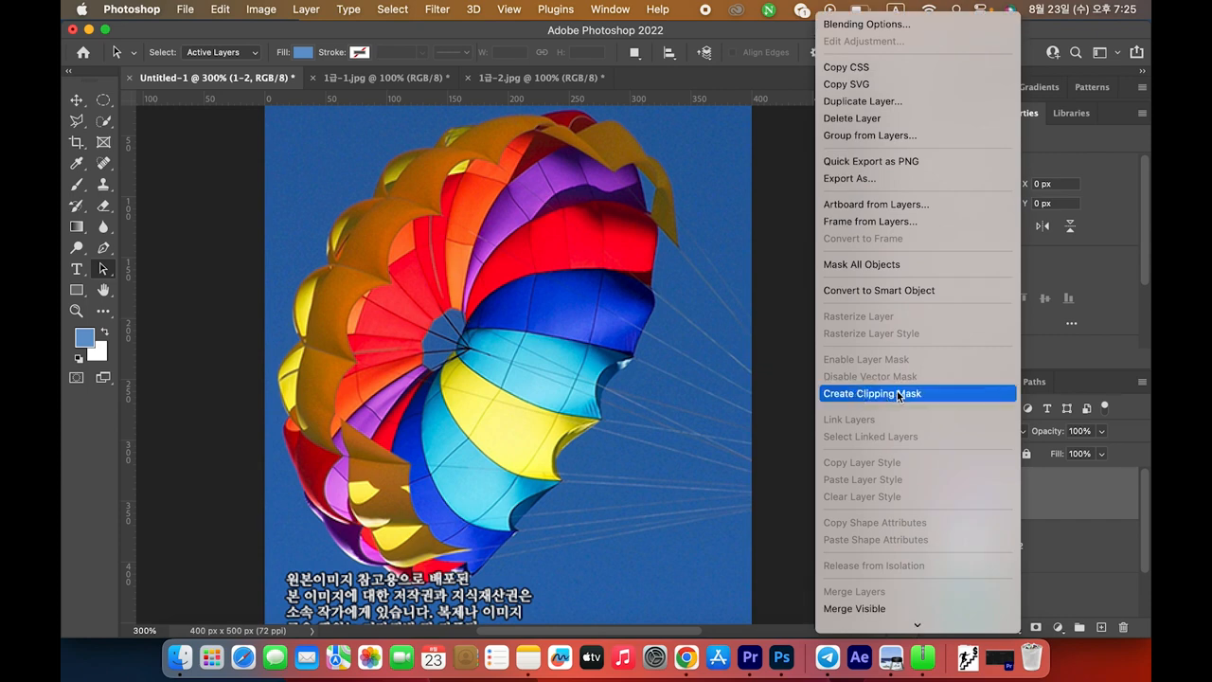
click(898, 395)
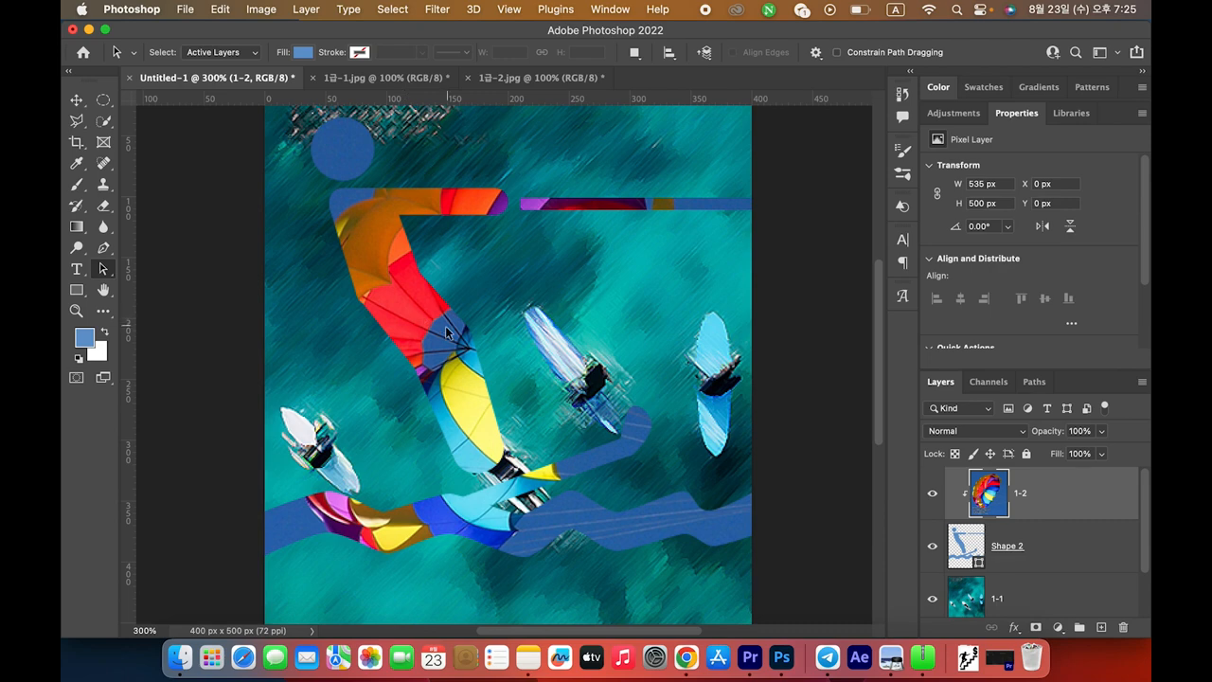
Shift the clipped 1-2 image up-left inside the figure to about X -29 px, Y -26 px
key(super+Tab)
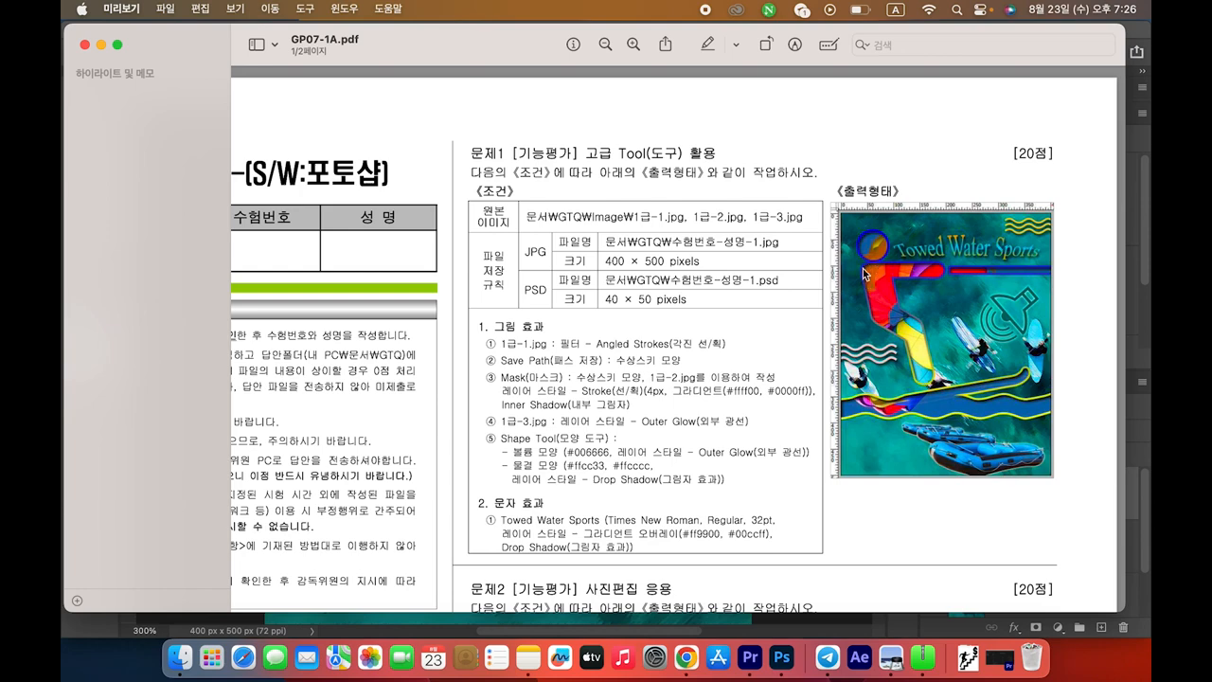
key(super+Tab)
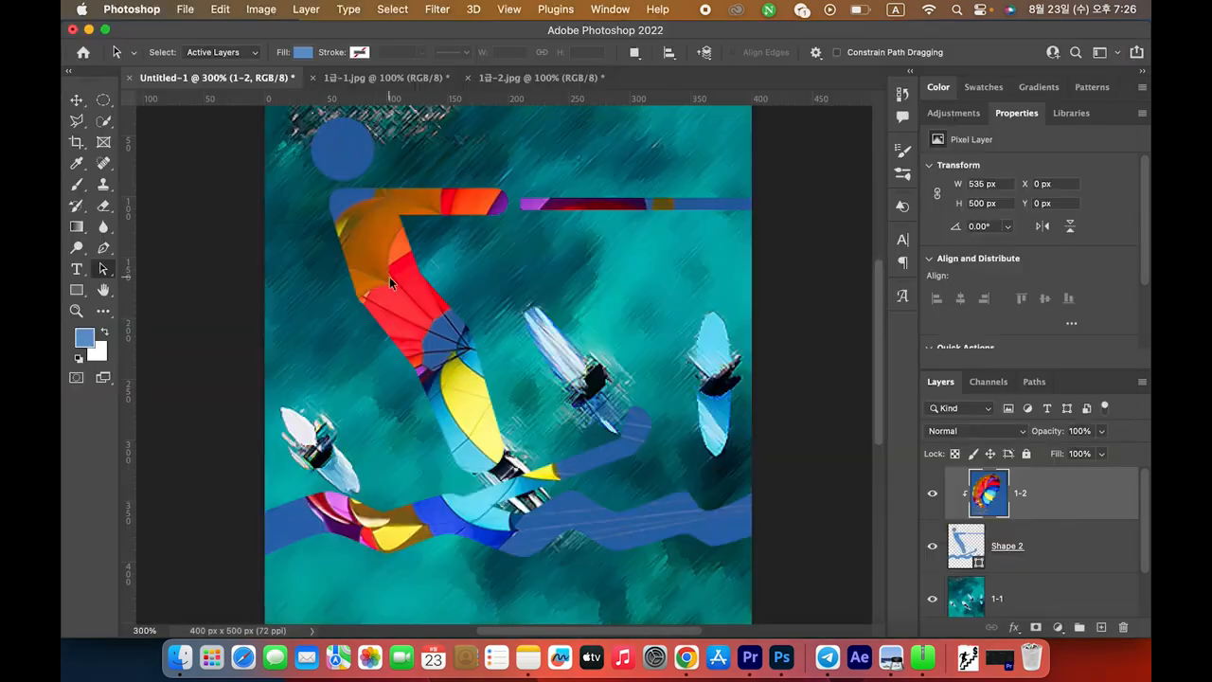
click(79, 102)
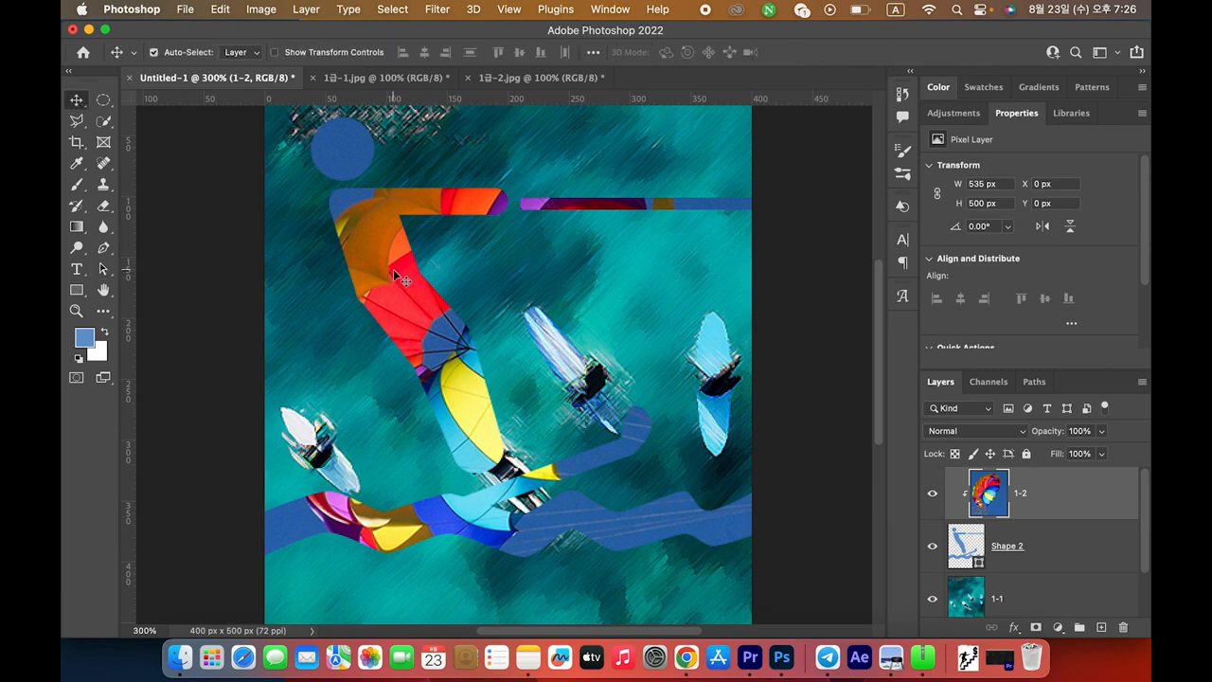
drag(396, 267, 384, 192)
key(super+Tab)
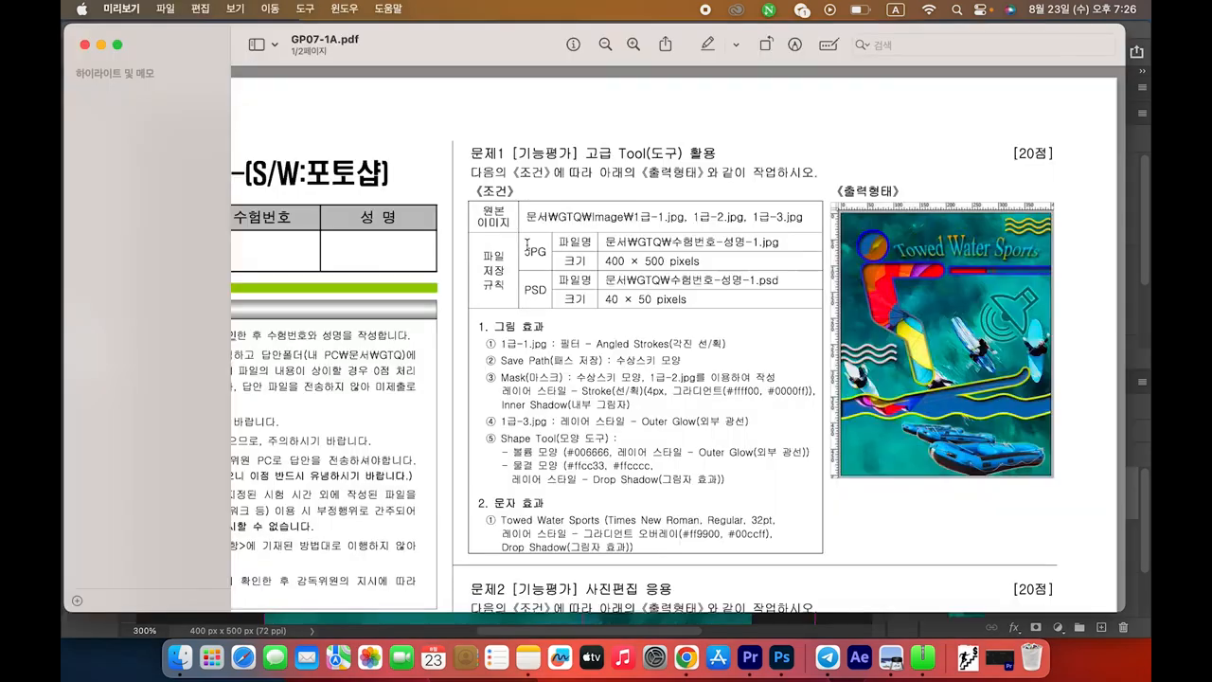
key(super+Tab)
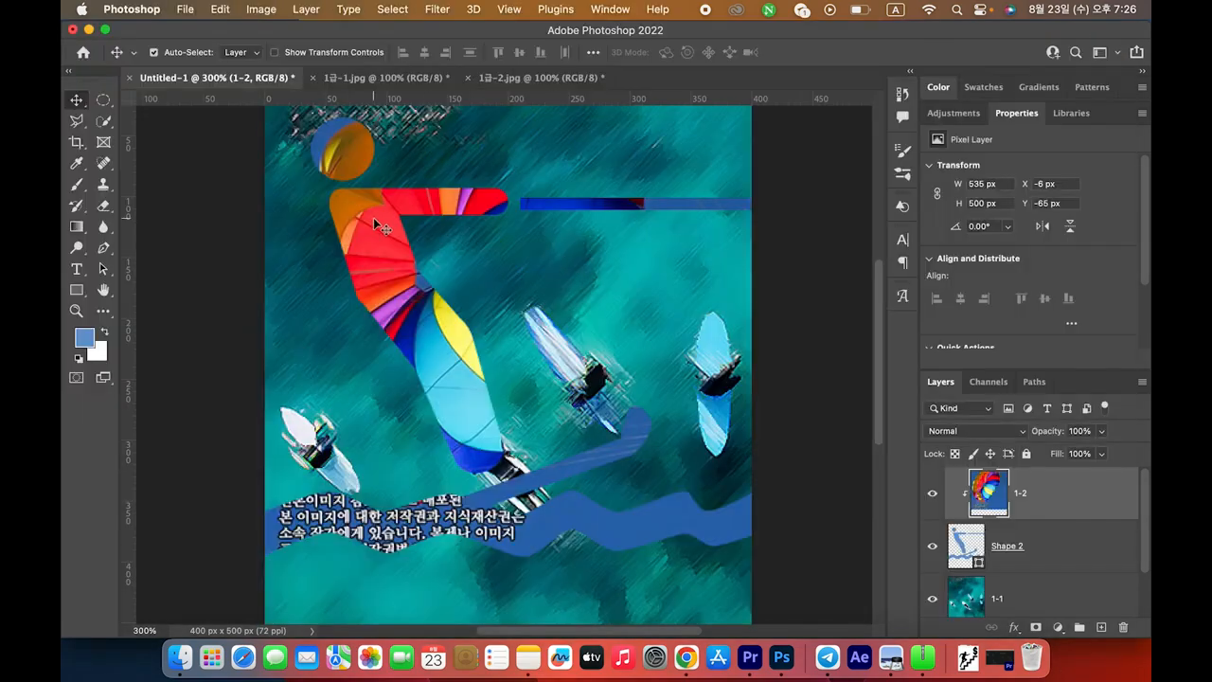
drag(377, 228, 346, 257)
key(super+Tab)
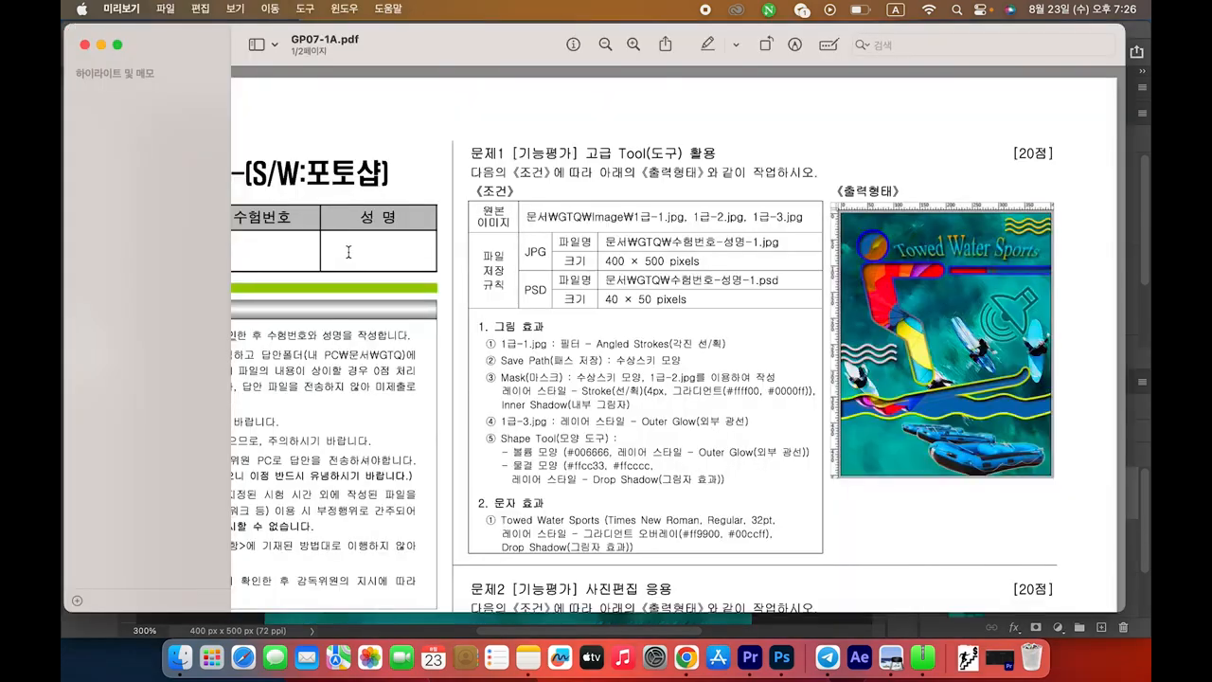
key(super+Tab)
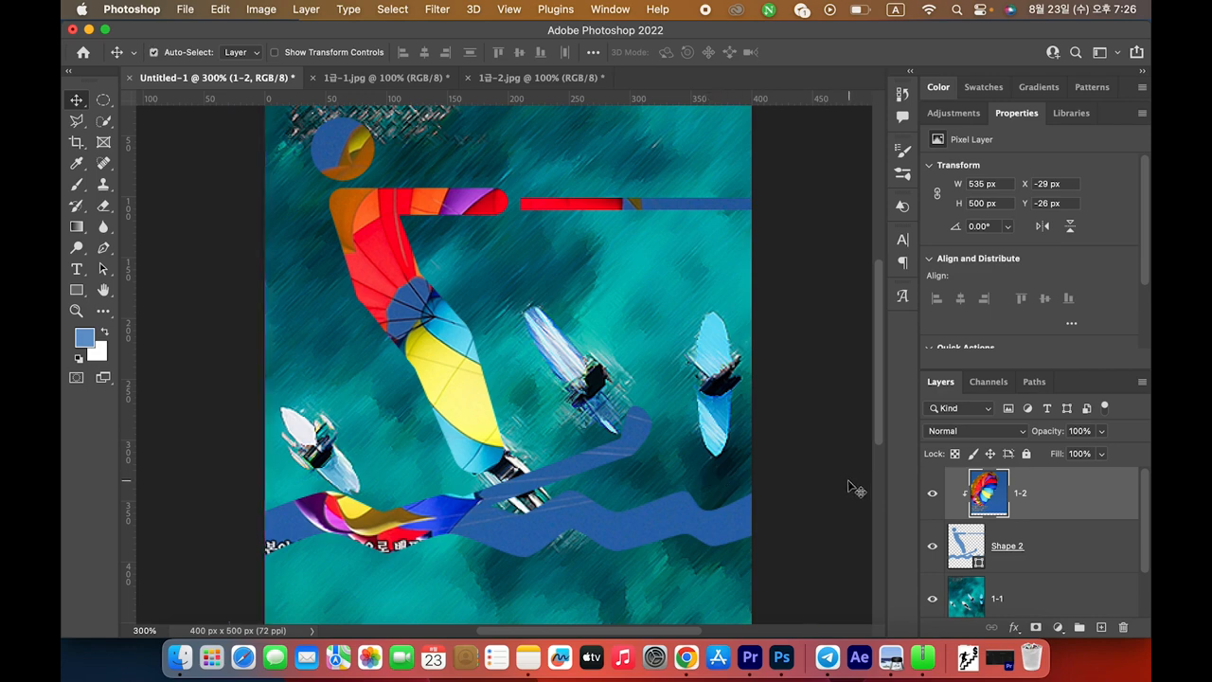
Review the layer style line on the exam sheet and select the Shape 2 layer
key(super+Tab)
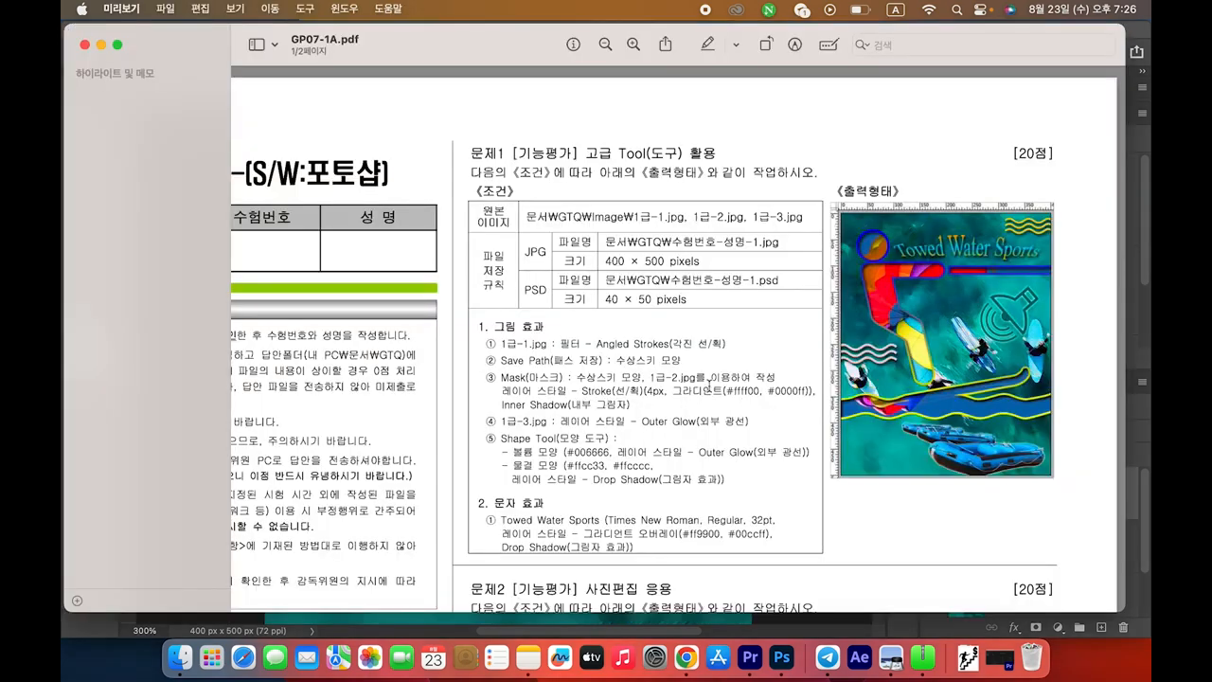
drag(501, 391, 783, 394)
click(763, 394)
key(super+Tab)
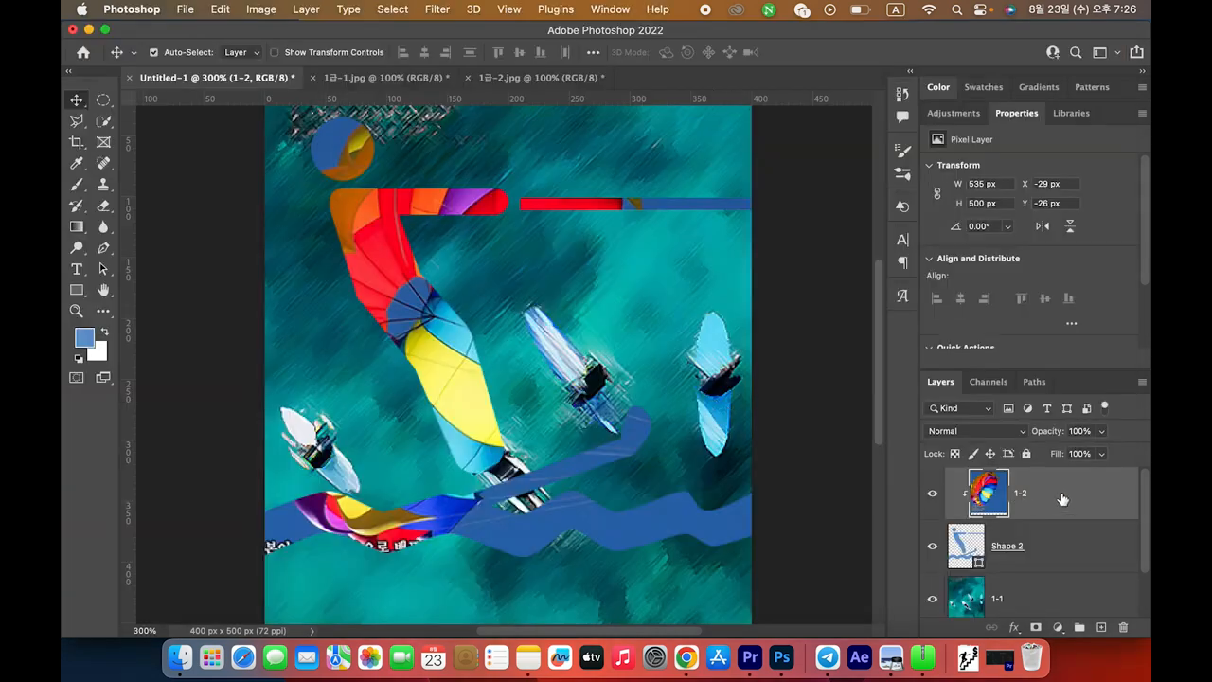
click(1023, 547)
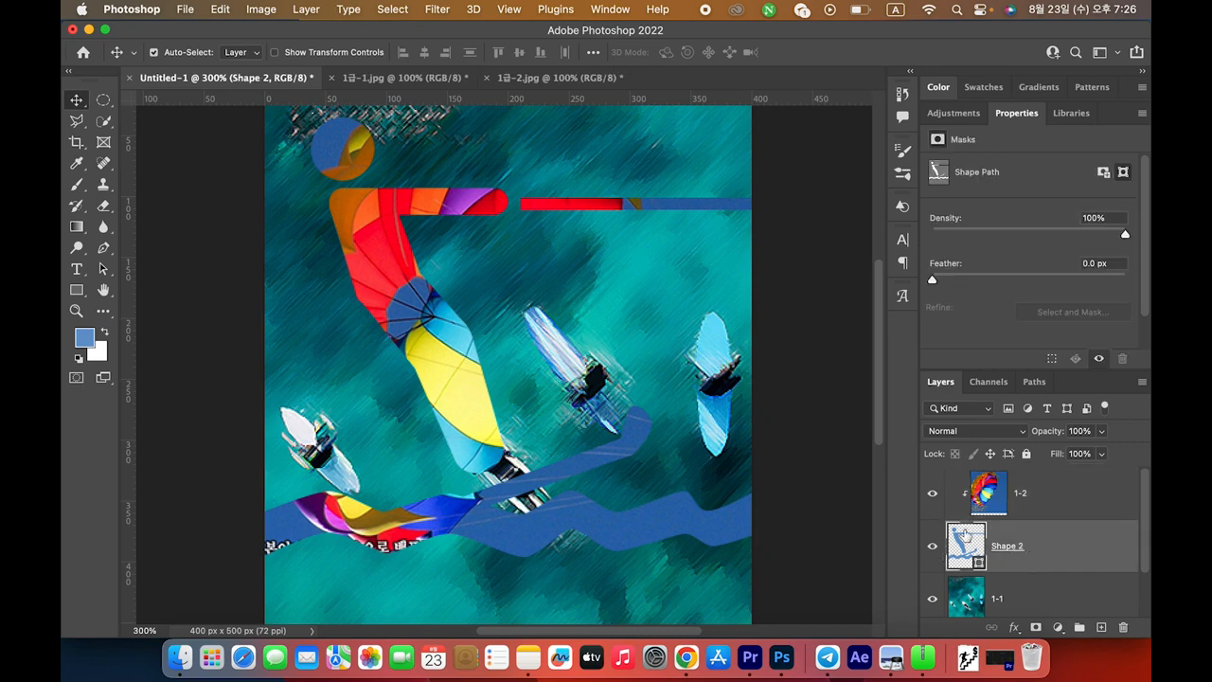
Give Shape 2 a 4 px Stroke with Gradient fill type and open its gradient for editing
double_click(1052, 545)
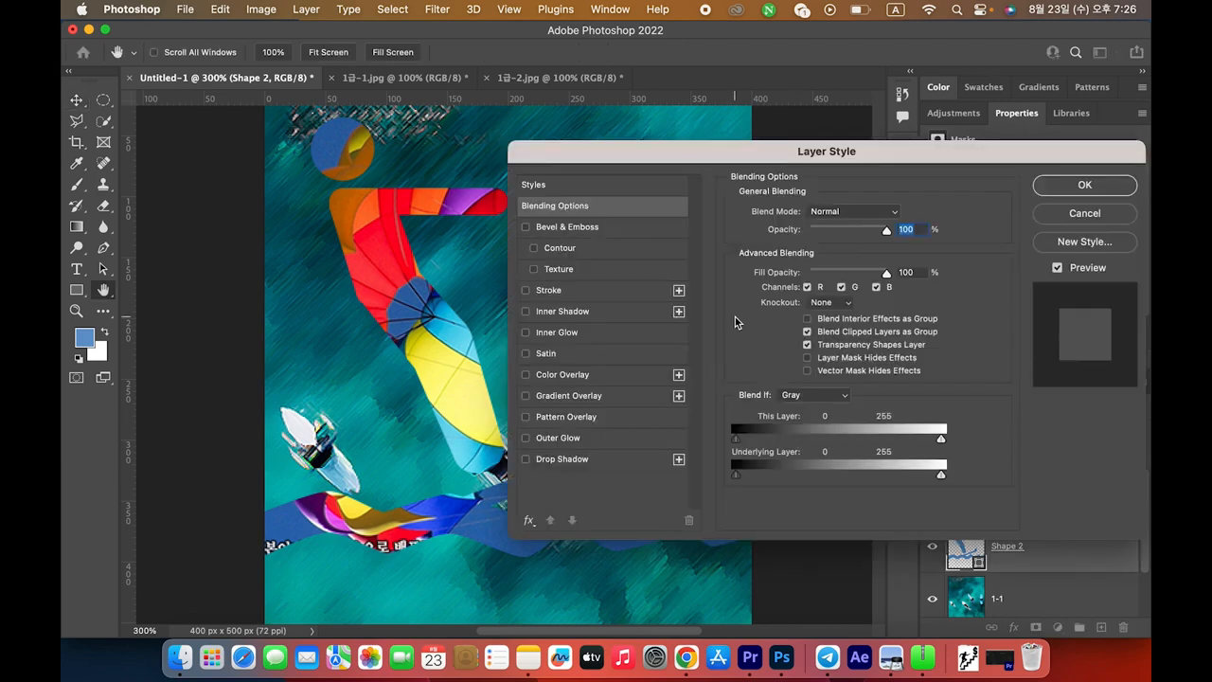
click(547, 292)
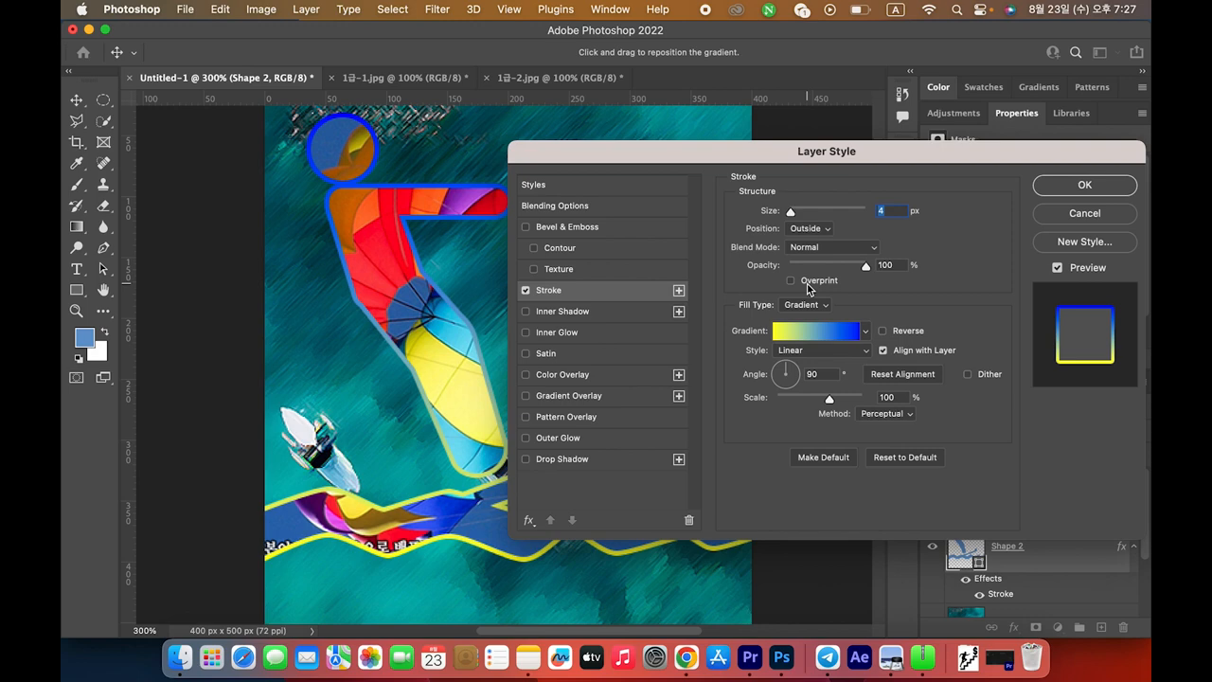
key(super+Tab)
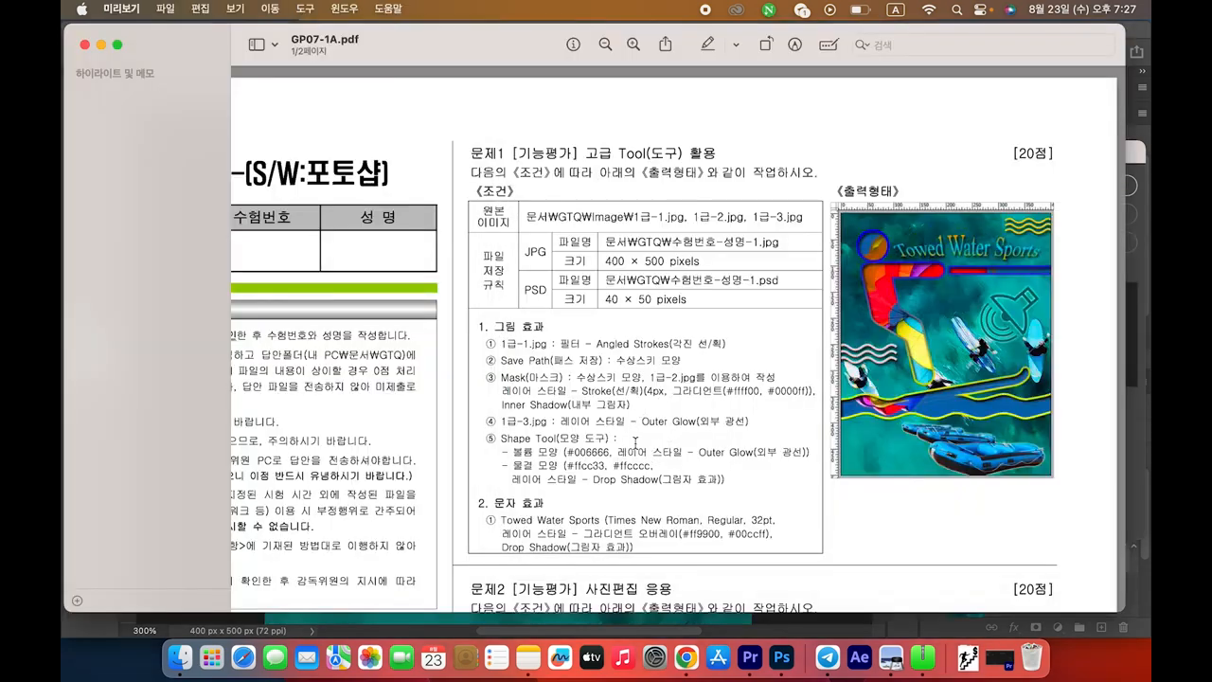
drag(649, 400, 735, 392)
key(super+Tab)
drag(891, 211, 880, 210)
text(4)
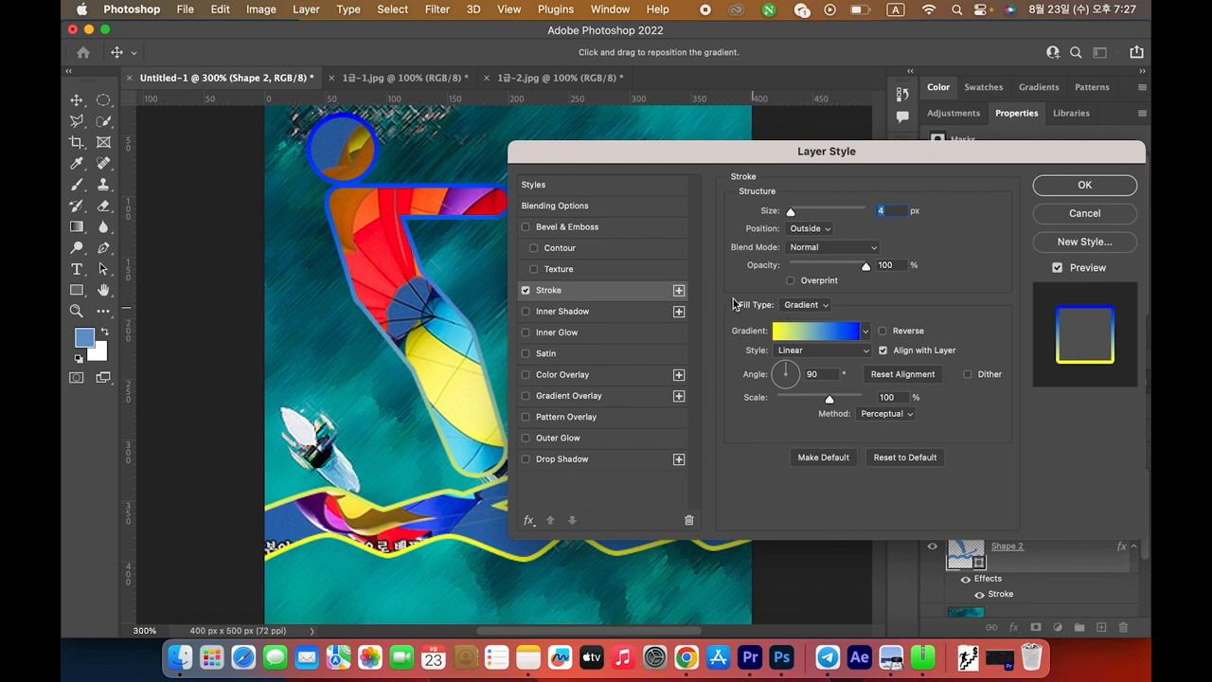
click(803, 305)
click(803, 306)
click(791, 333)
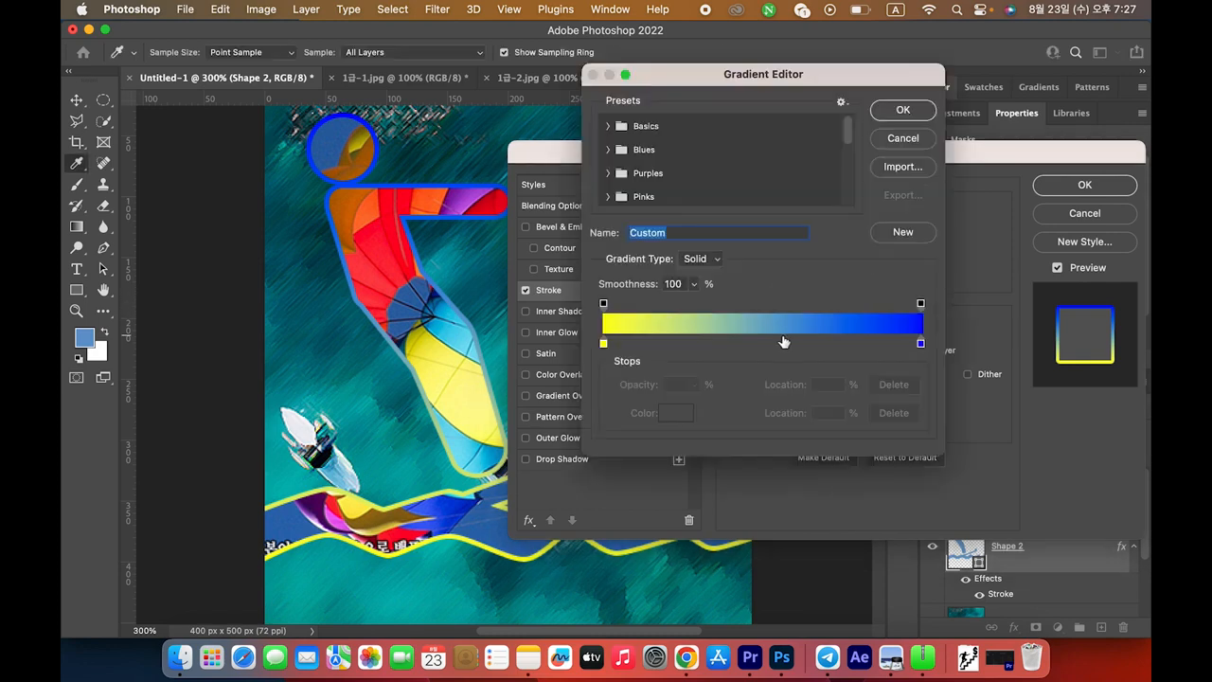
Set the left gradient stop to yellow #ffff00
key(super+Tab)
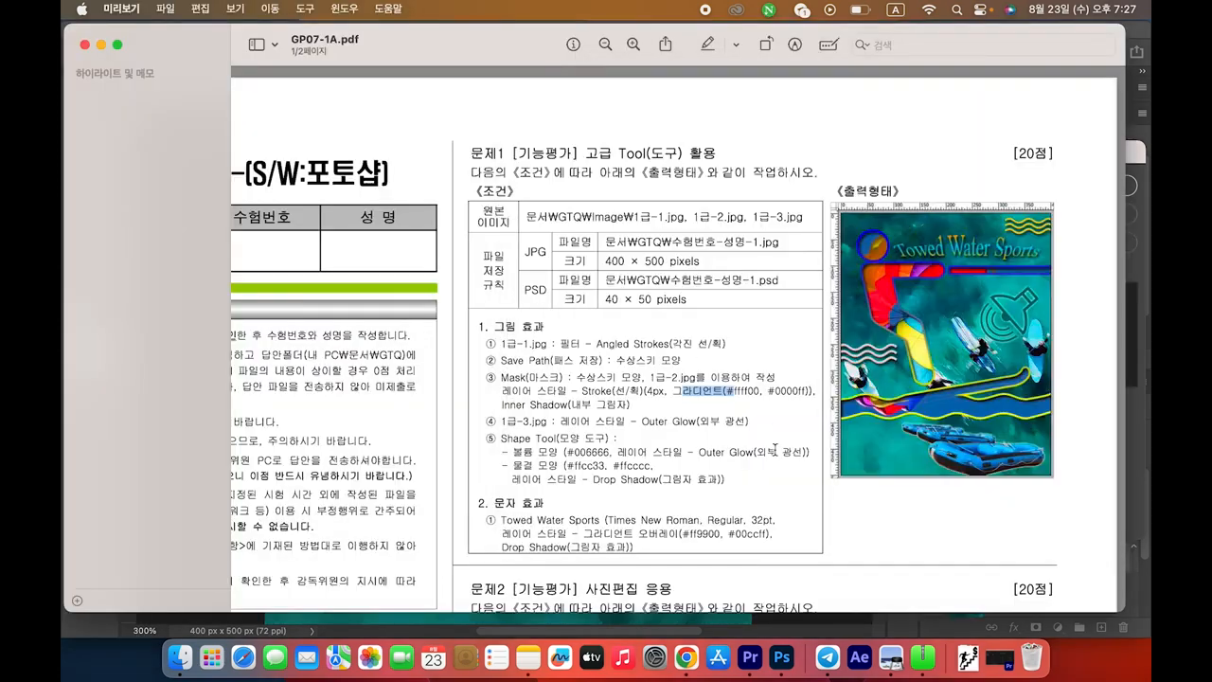
click(744, 397)
key(super+Tab)
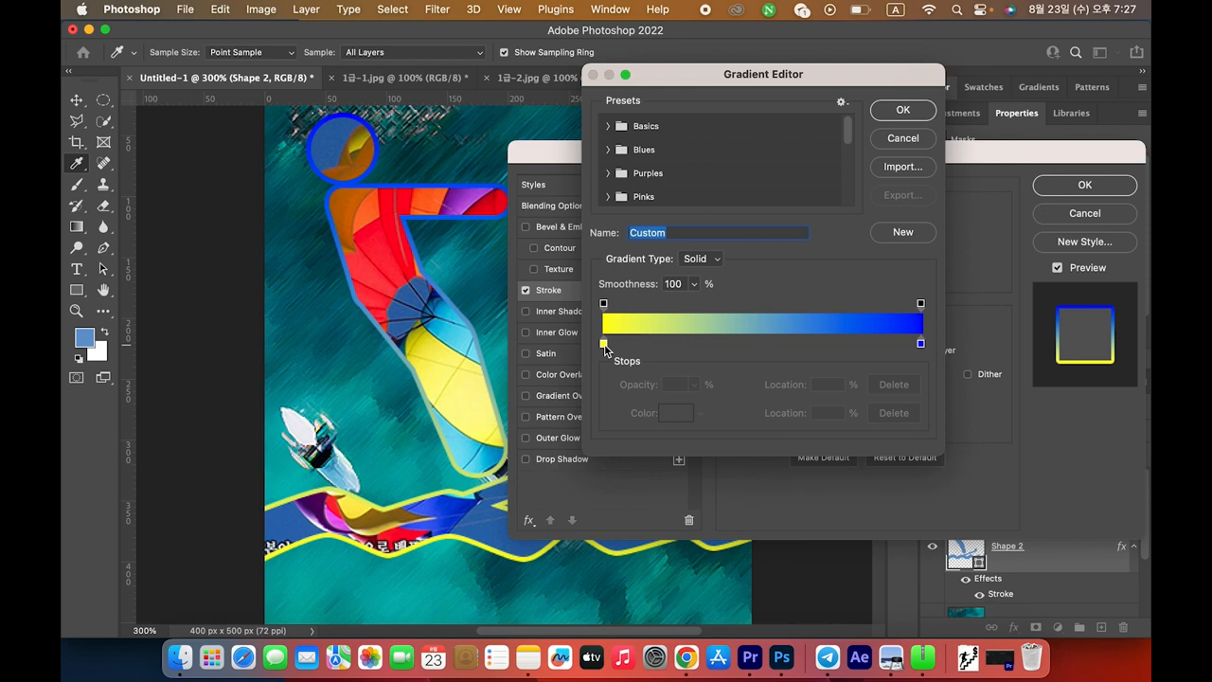
double_click(605, 345)
text(ffff00)
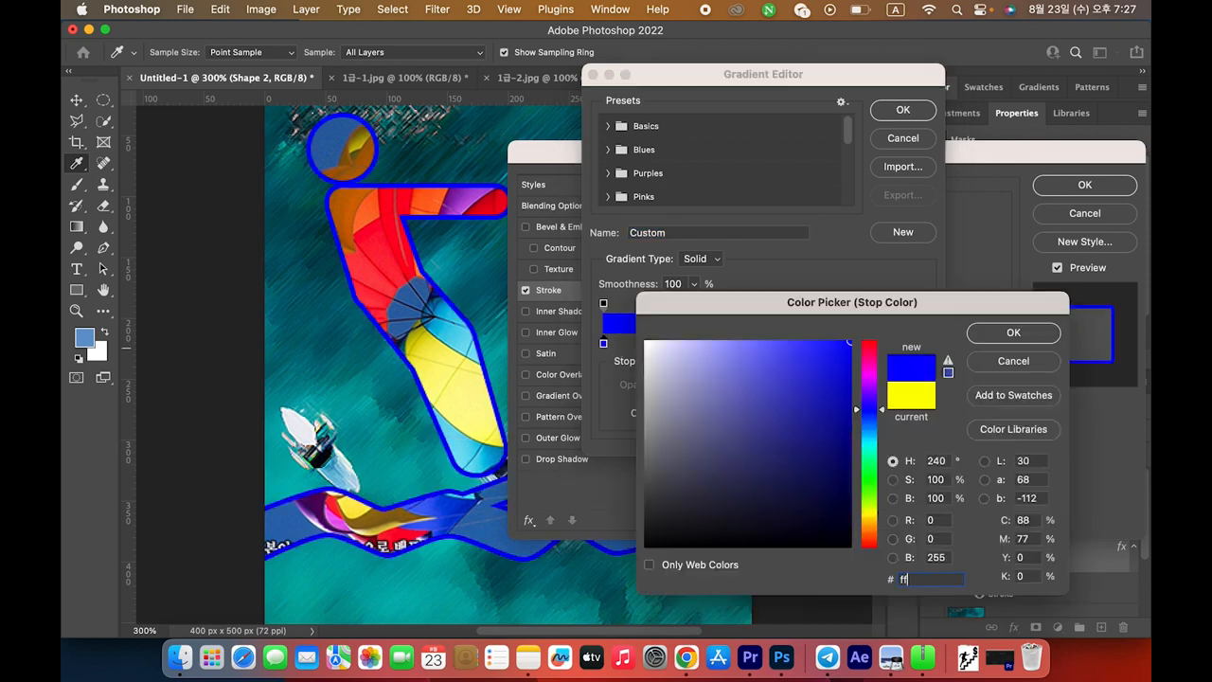
key(Return)
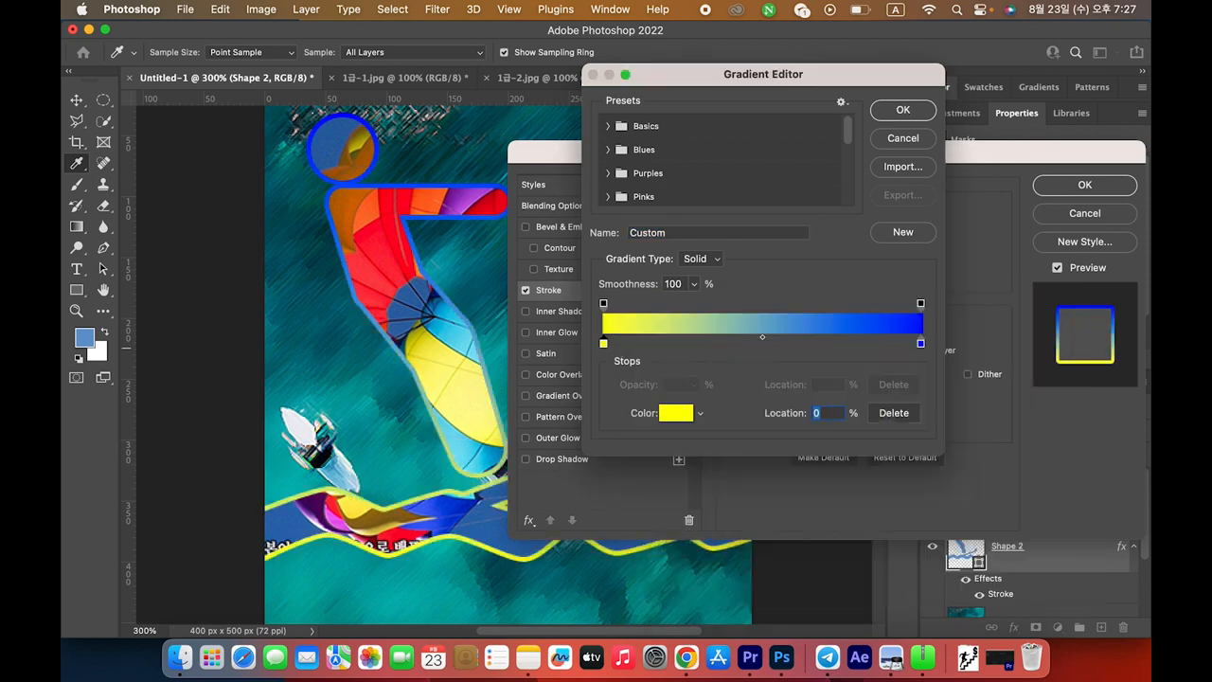
Set the right gradient stop to blue #0000ff and accept the gradient
key(super+Tab)
drag(768, 392, 806, 392)
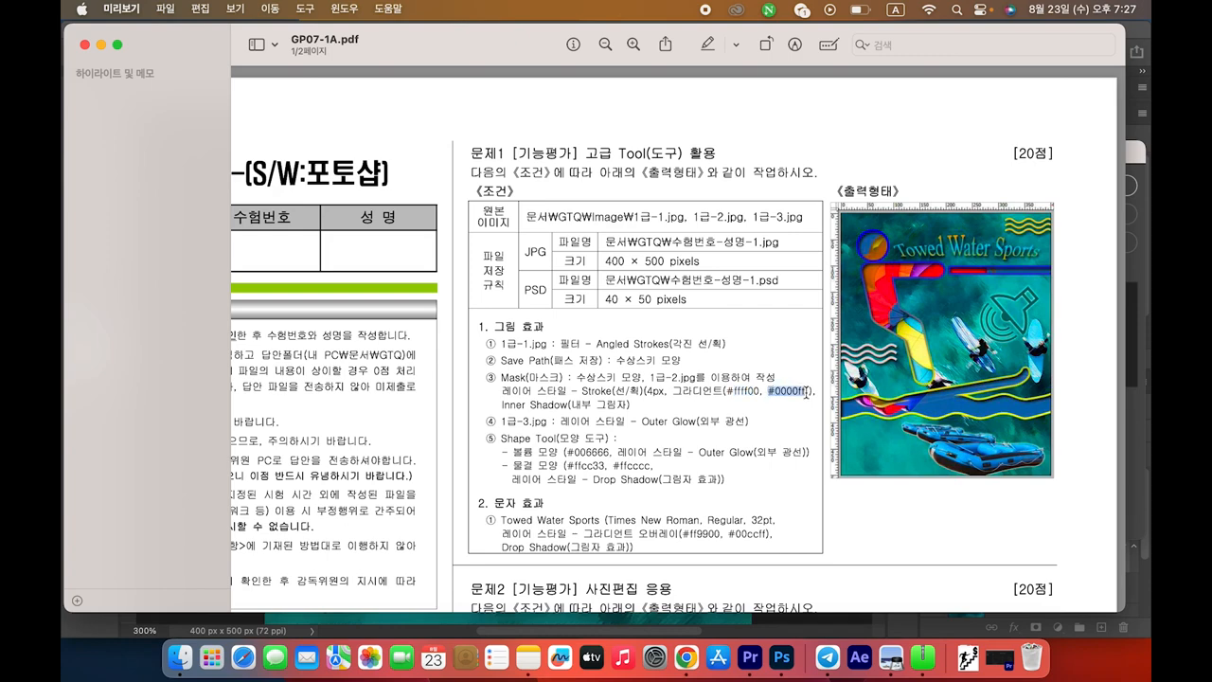
key(super+Tab)
double_click(921, 345)
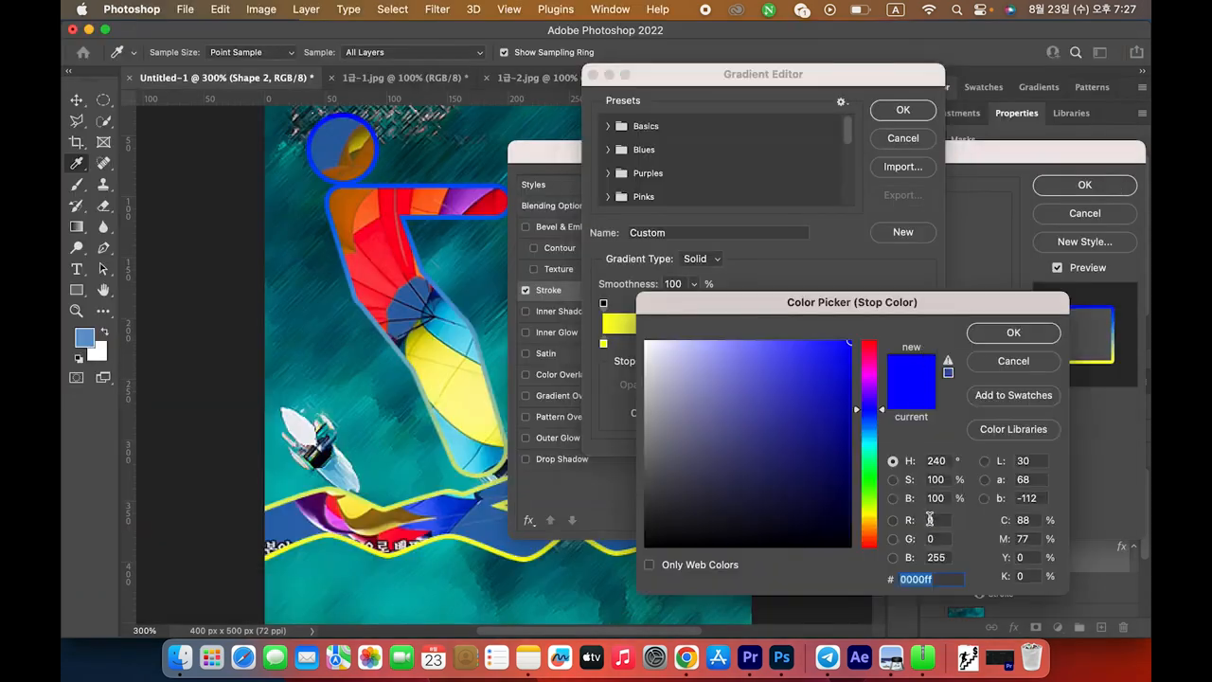
text(0000ff)
key(Return)
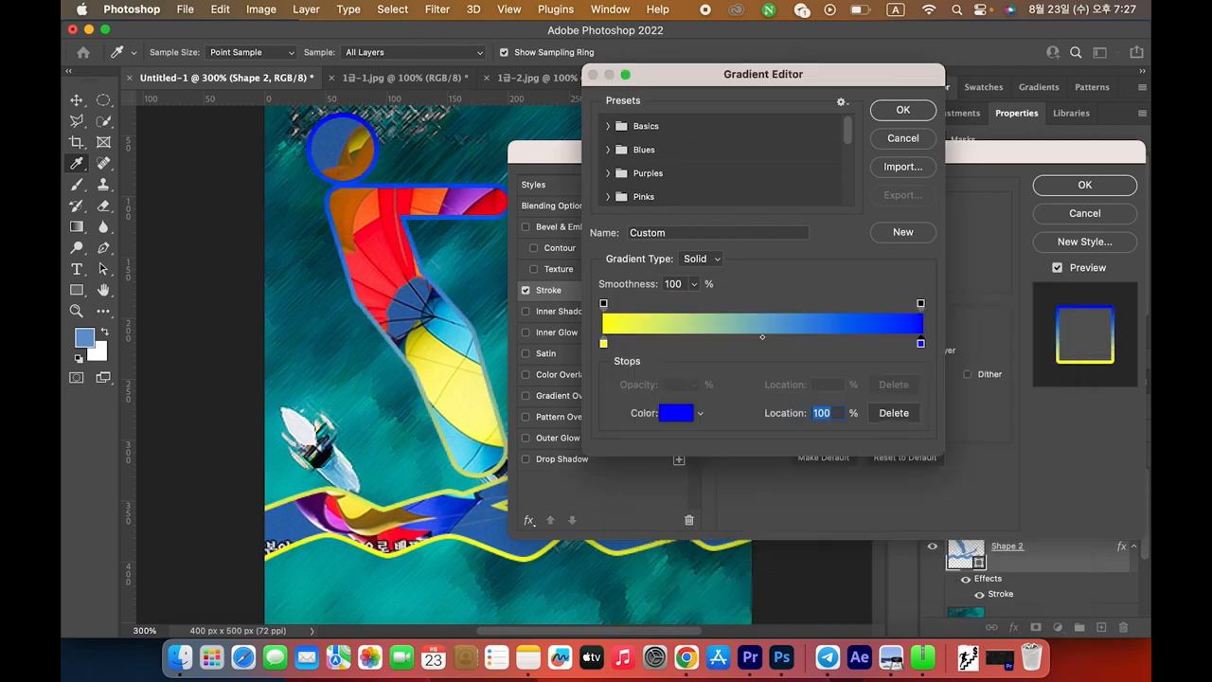
click(903, 112)
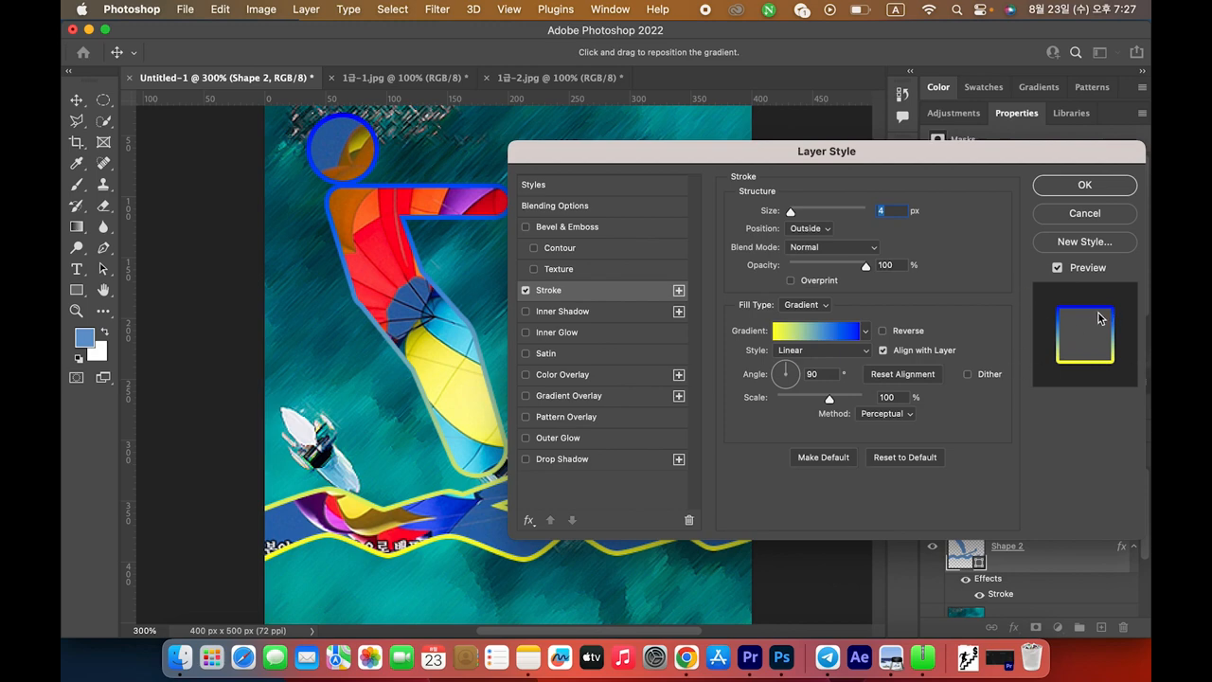
Apply the 4 px yellow-to-blue gradient stroke to Shape 2 and check the Inner Shadow requirement
key(super+Tab)
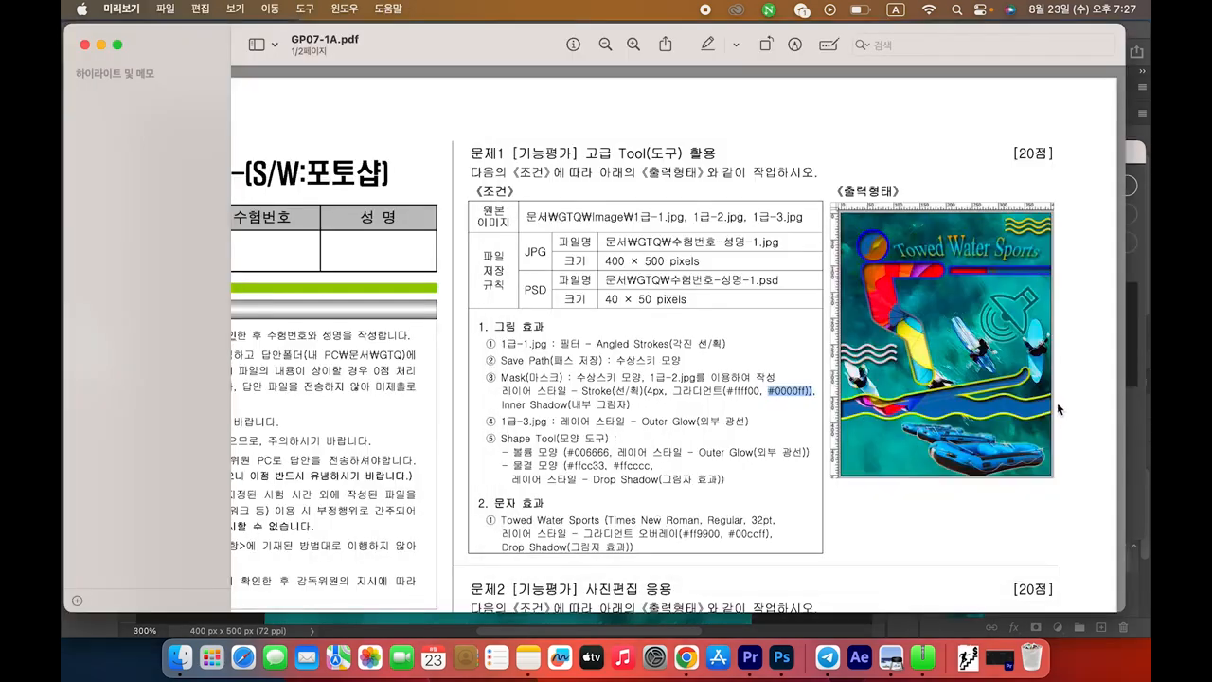
key(super+Tab)
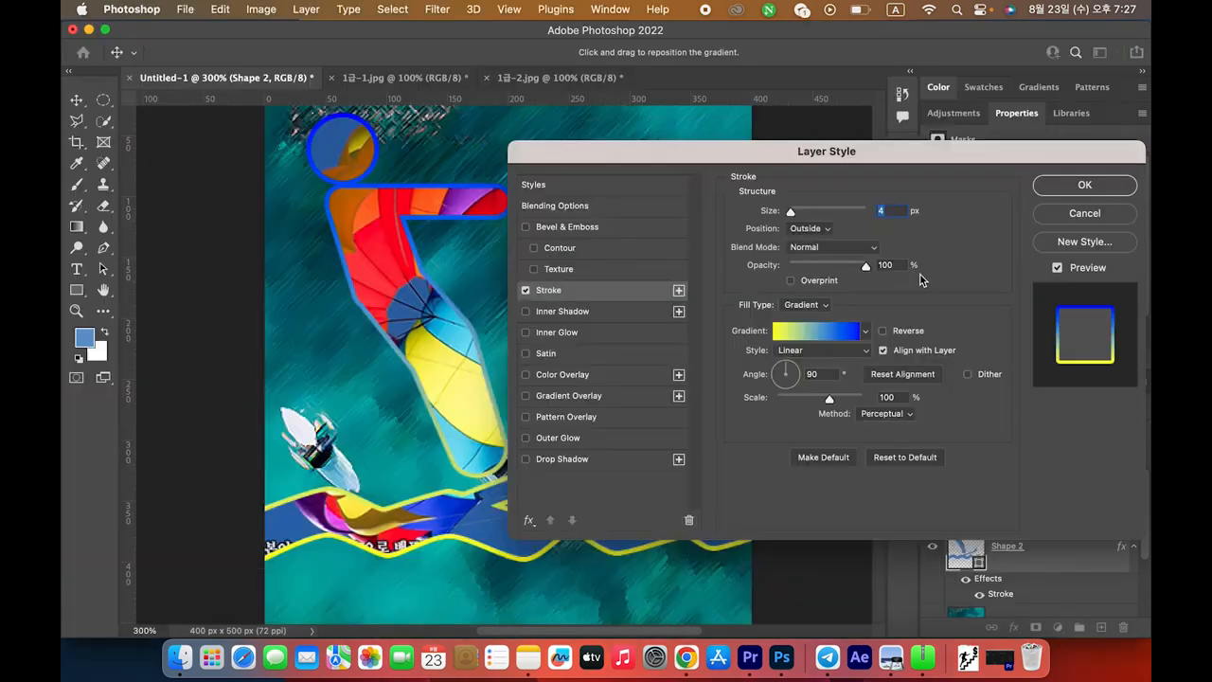
click(831, 376)
click(1089, 187)
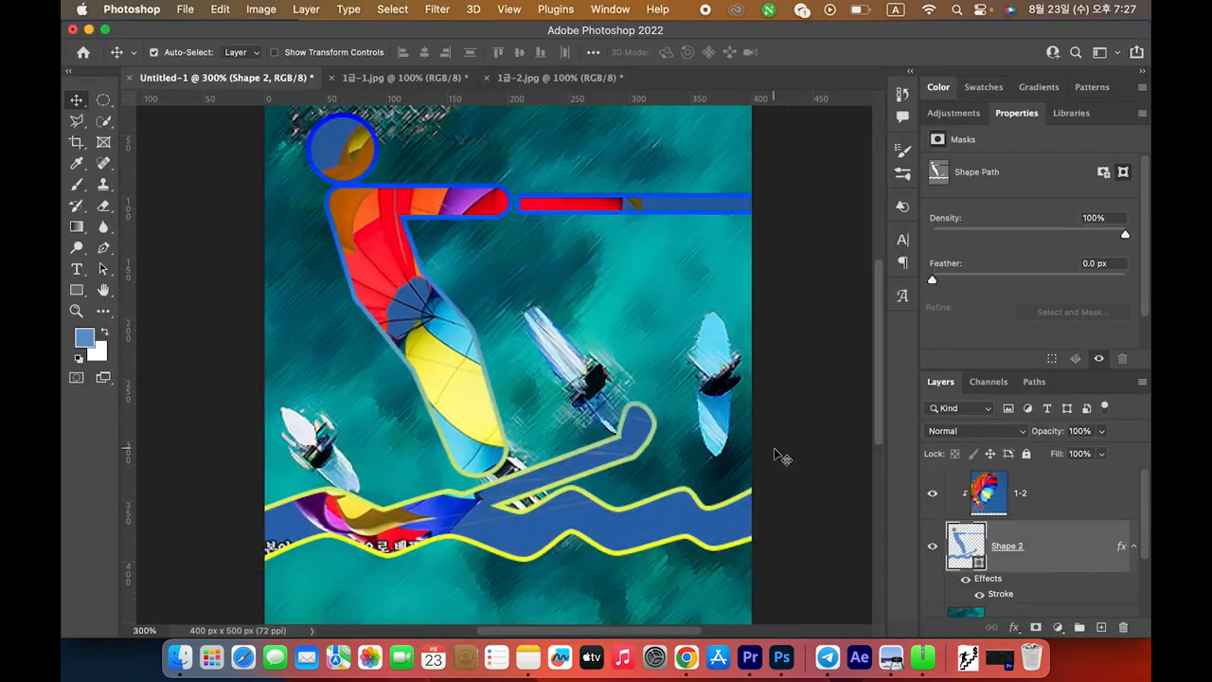
key(super+Tab)
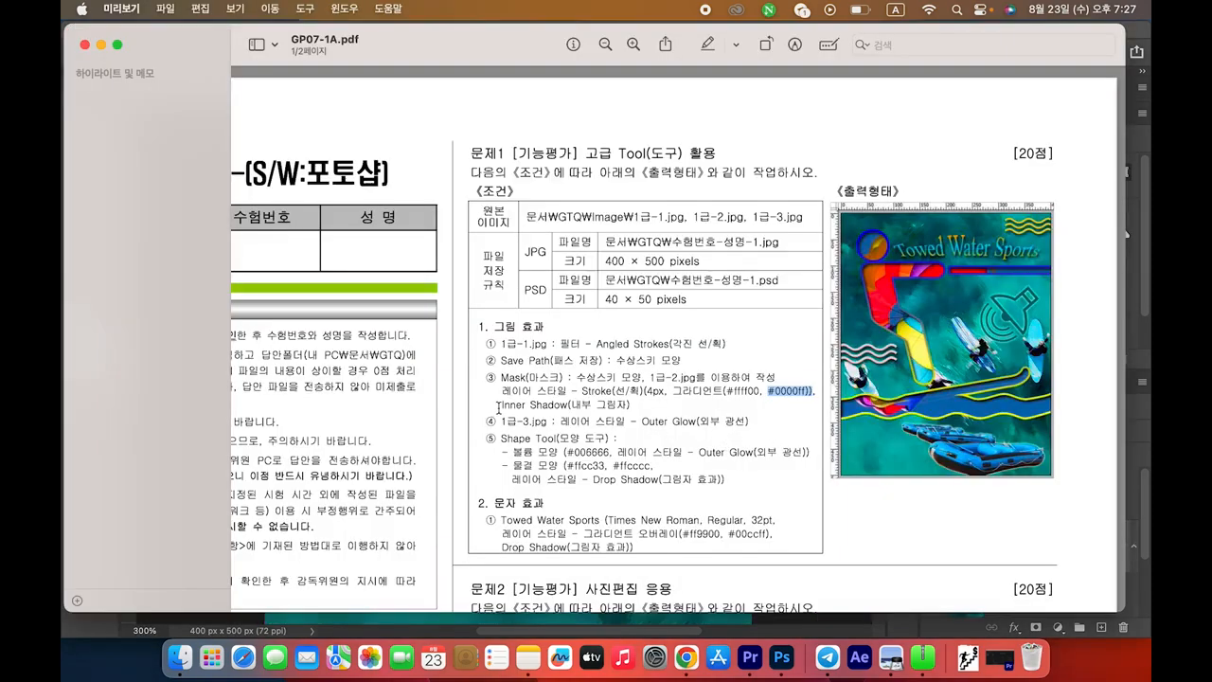
drag(498, 408, 628, 406)
key(super+Tab)
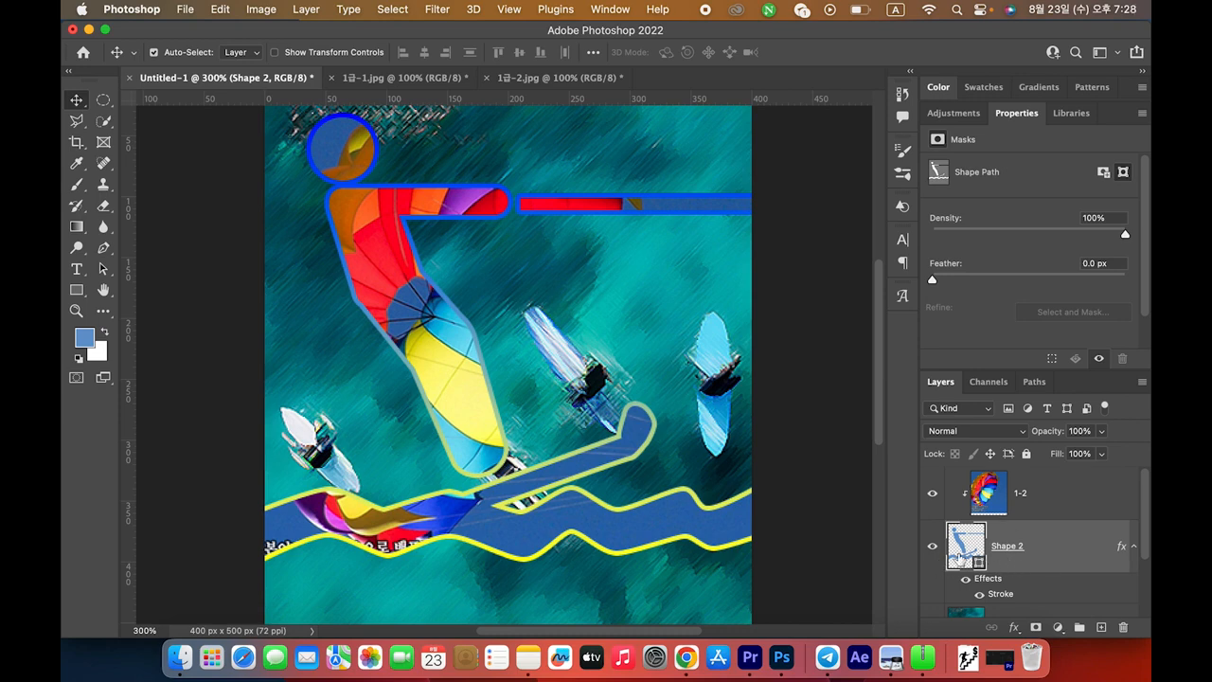
Add an Inner Shadow layer style to Shape 2
double_click(1067, 555)
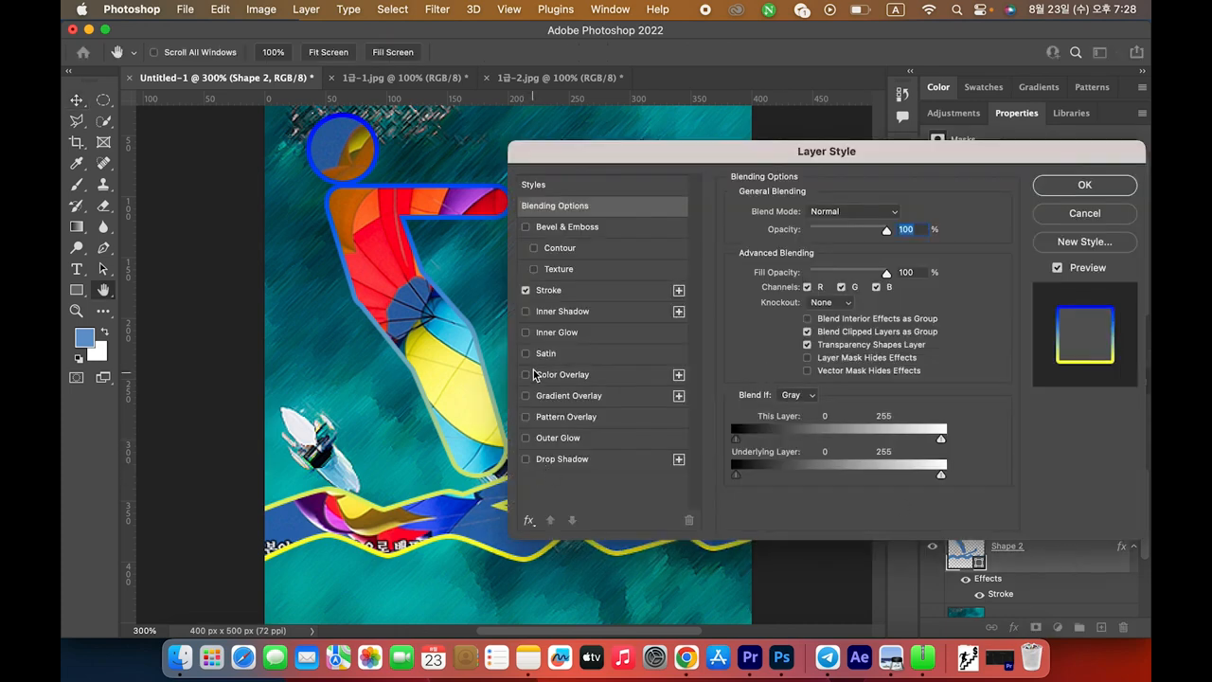
click(551, 315)
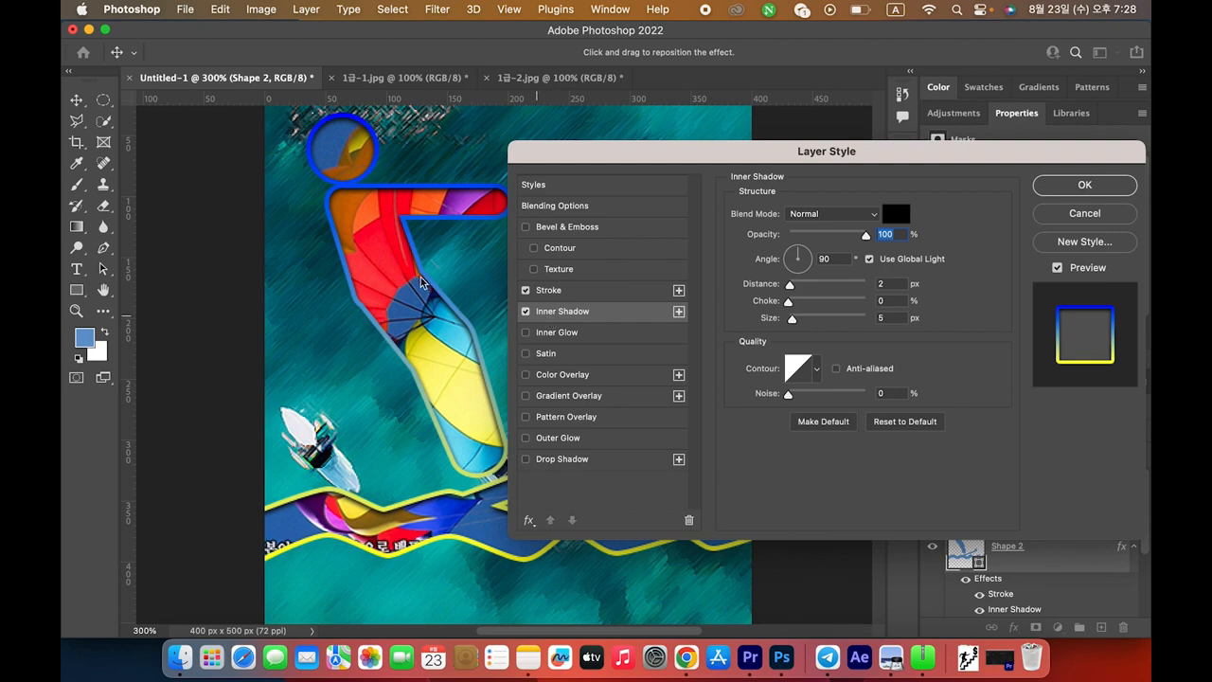
click(1086, 187)
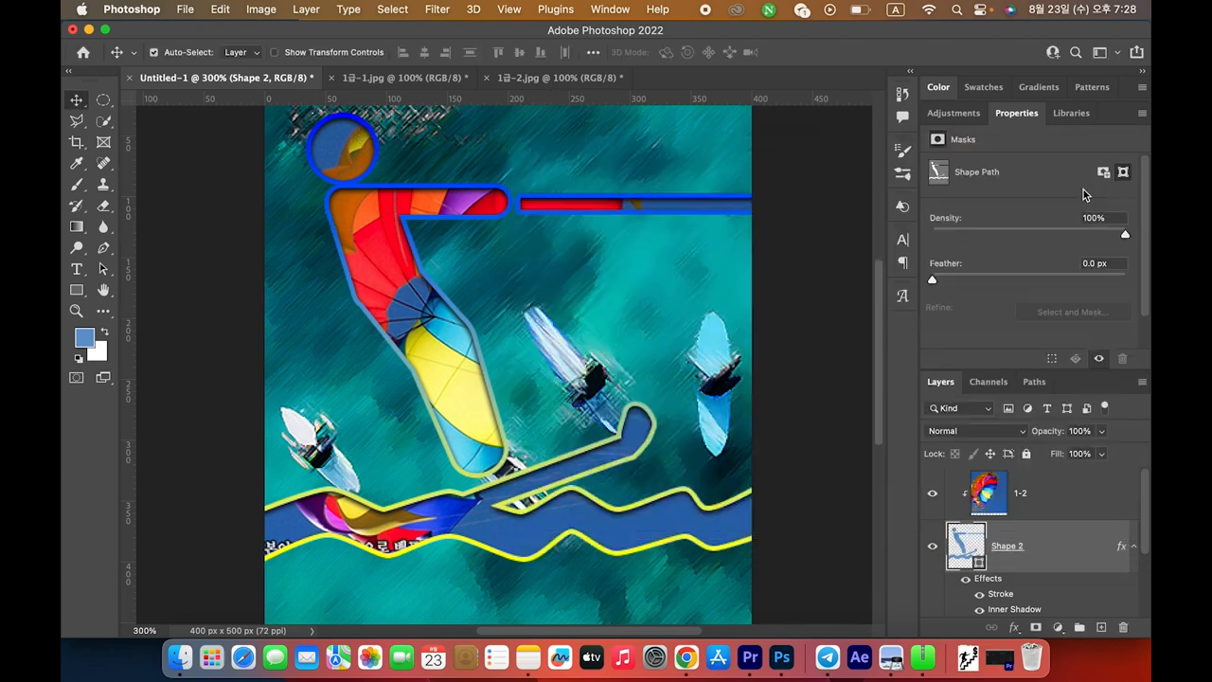
Review the 1급-3.jpg Outer Glow requirement on the exam sheet
key(super+Tab)
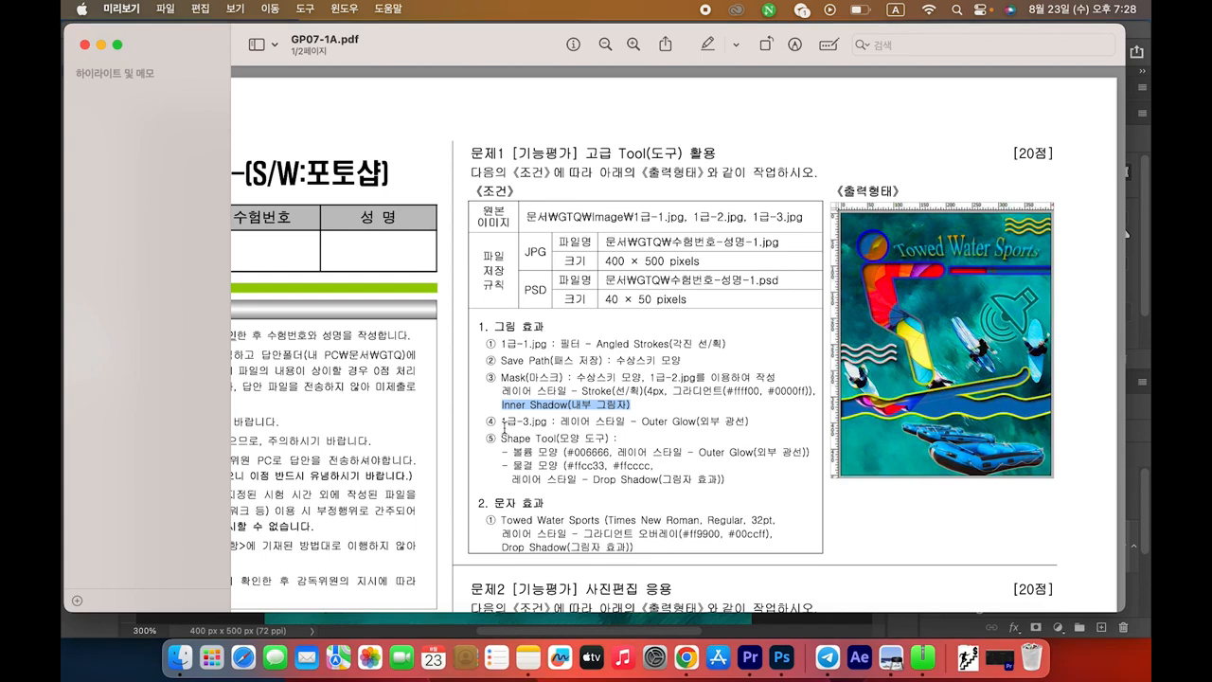
drag(485, 423, 759, 423)
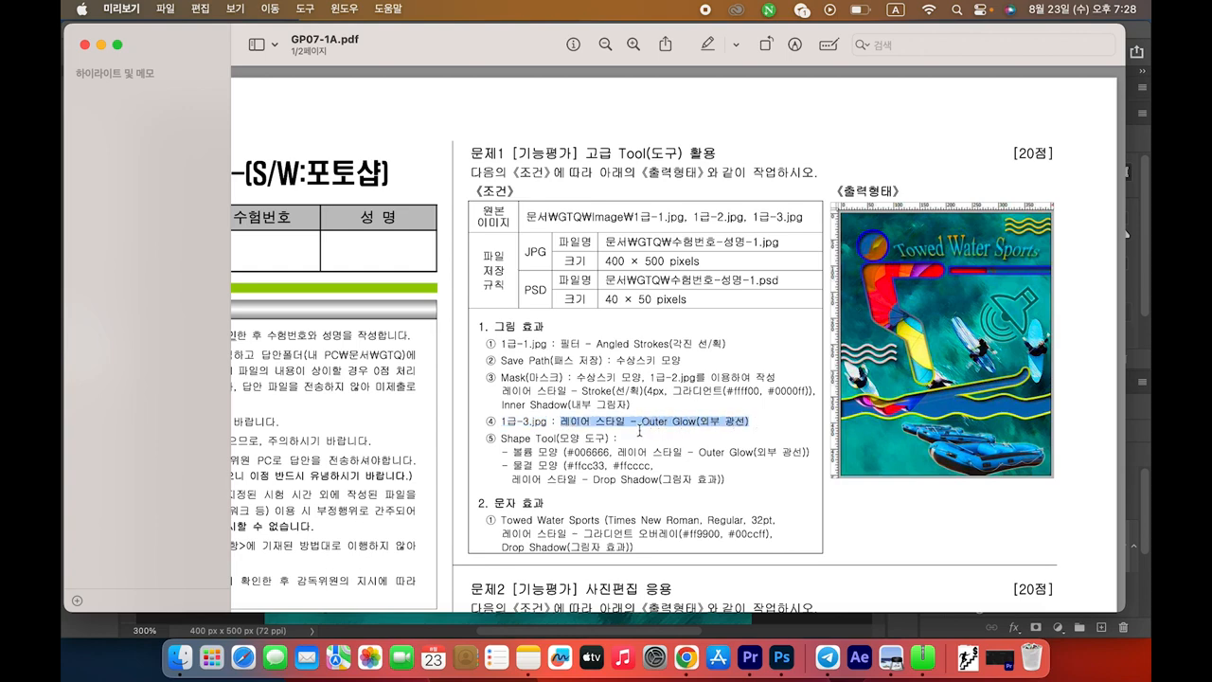
triple_click(507, 425)
key(super+Tab)
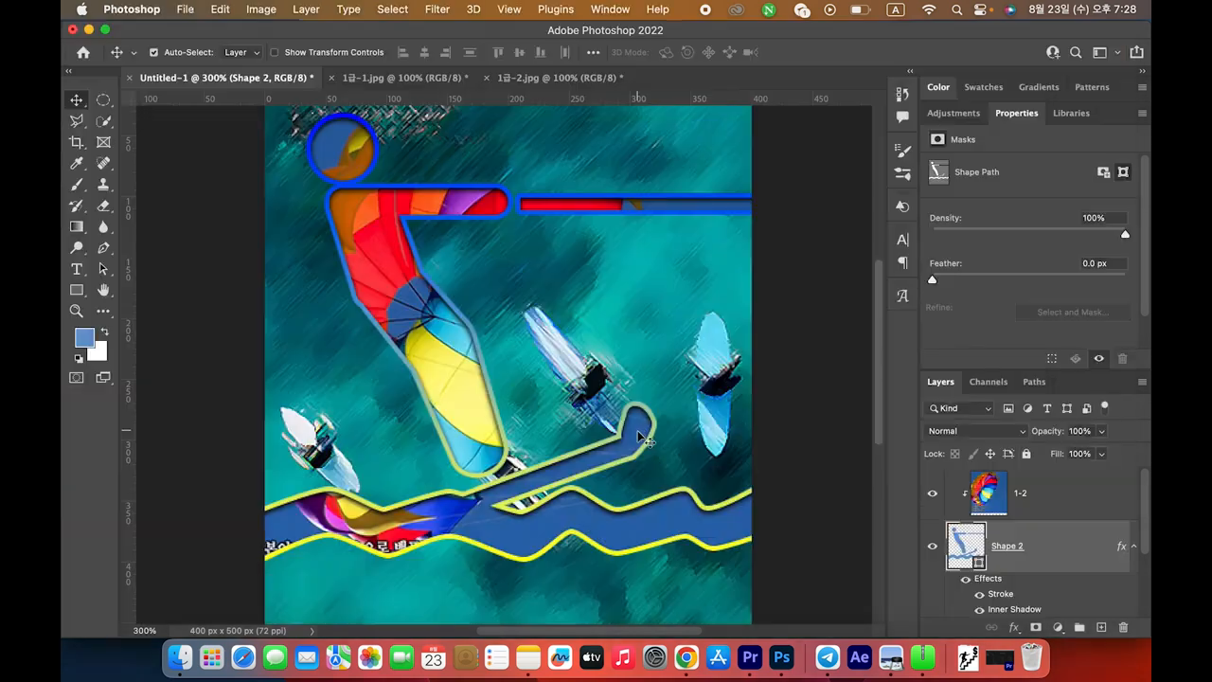
Open 1급-3.jpg, zoom in on the raft photo, and check the instructions PDF
key(super+o)
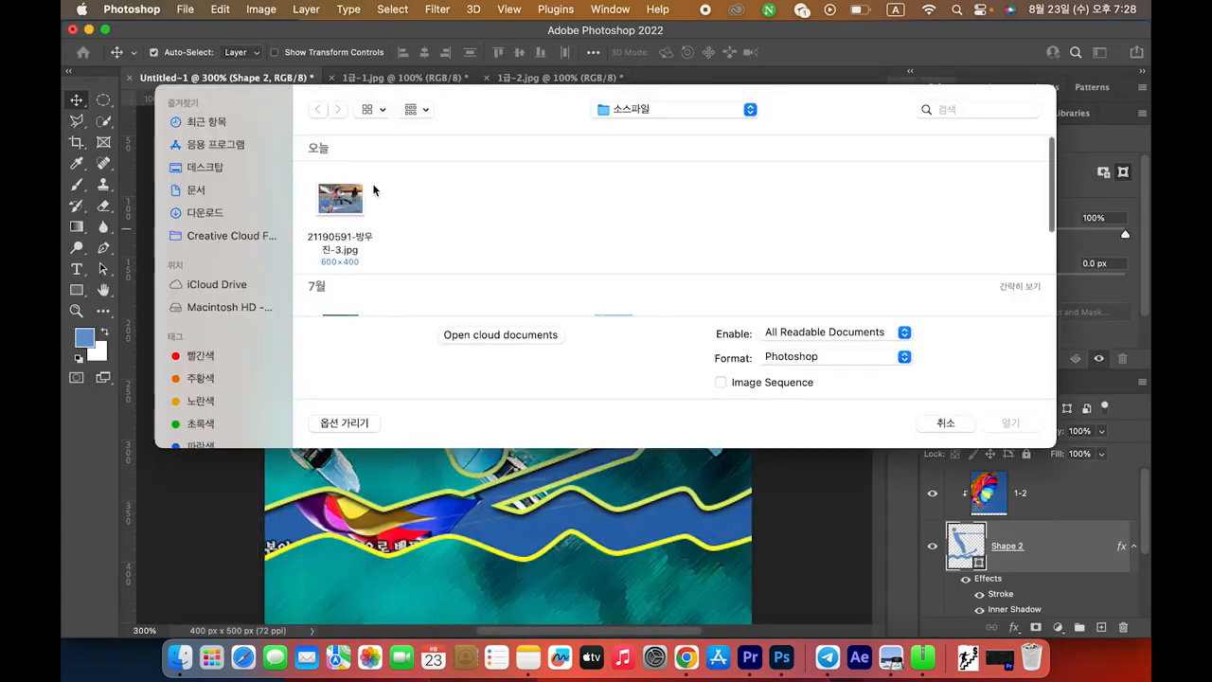
scroll(509, 214, down, 3)
double_click(524, 232)
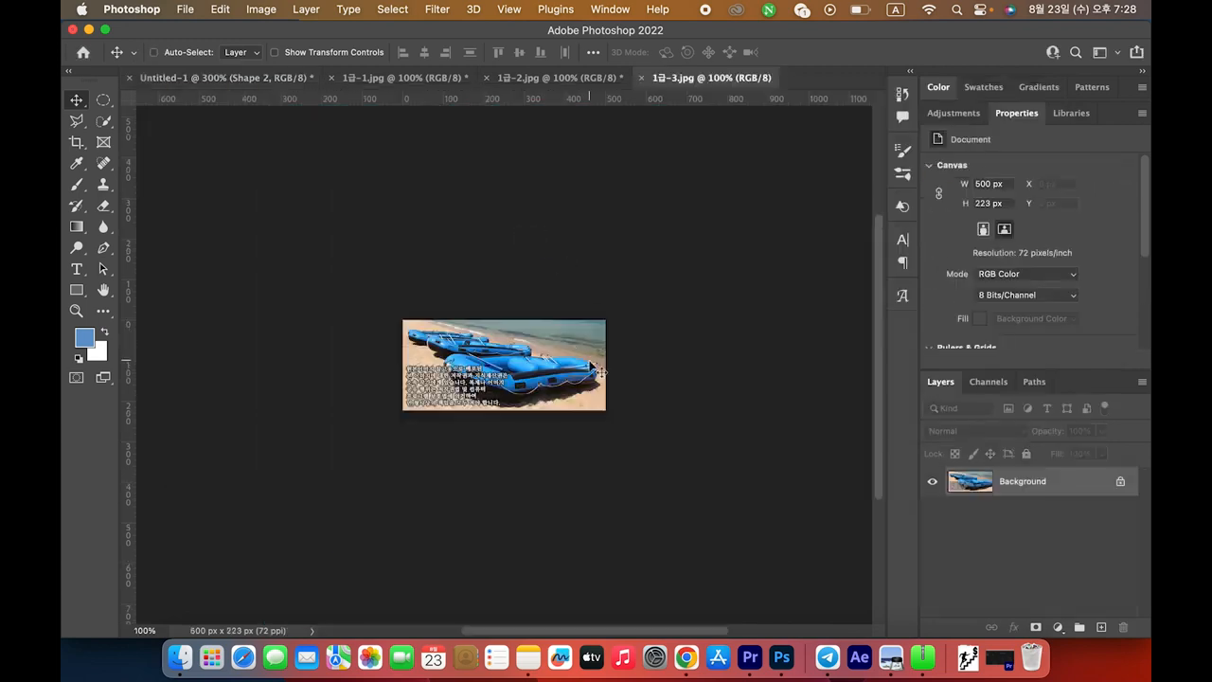
key(super+equal)
key(super+equal)
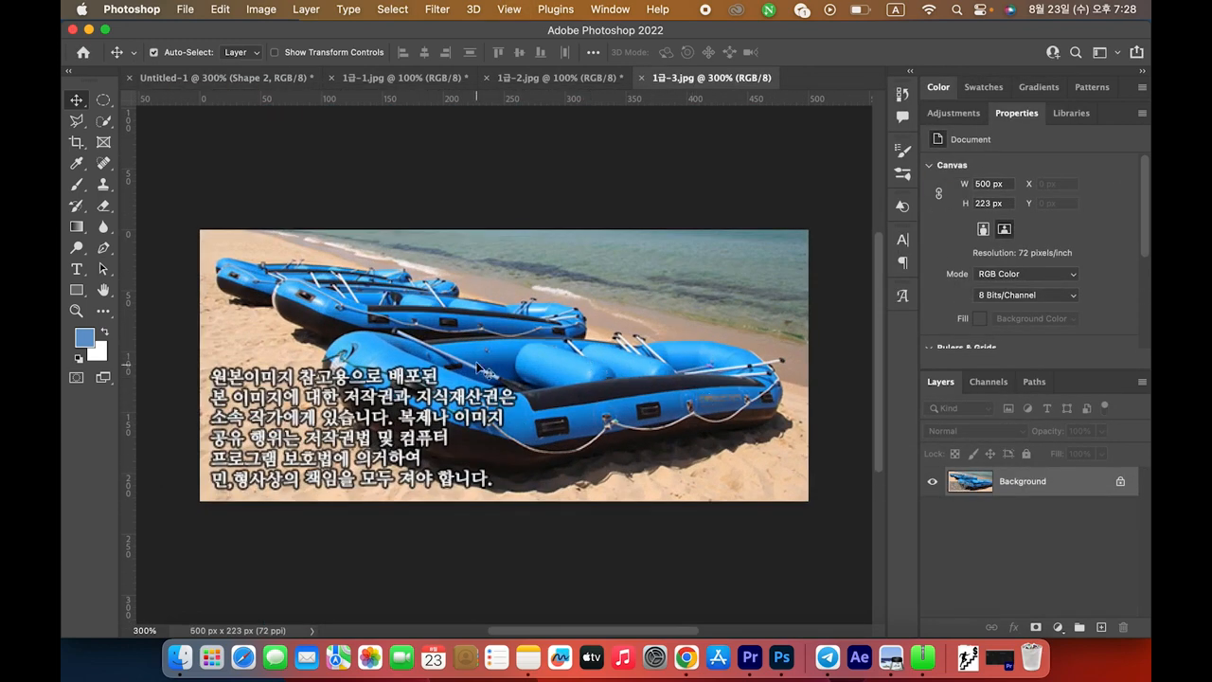
key(super+Tab)
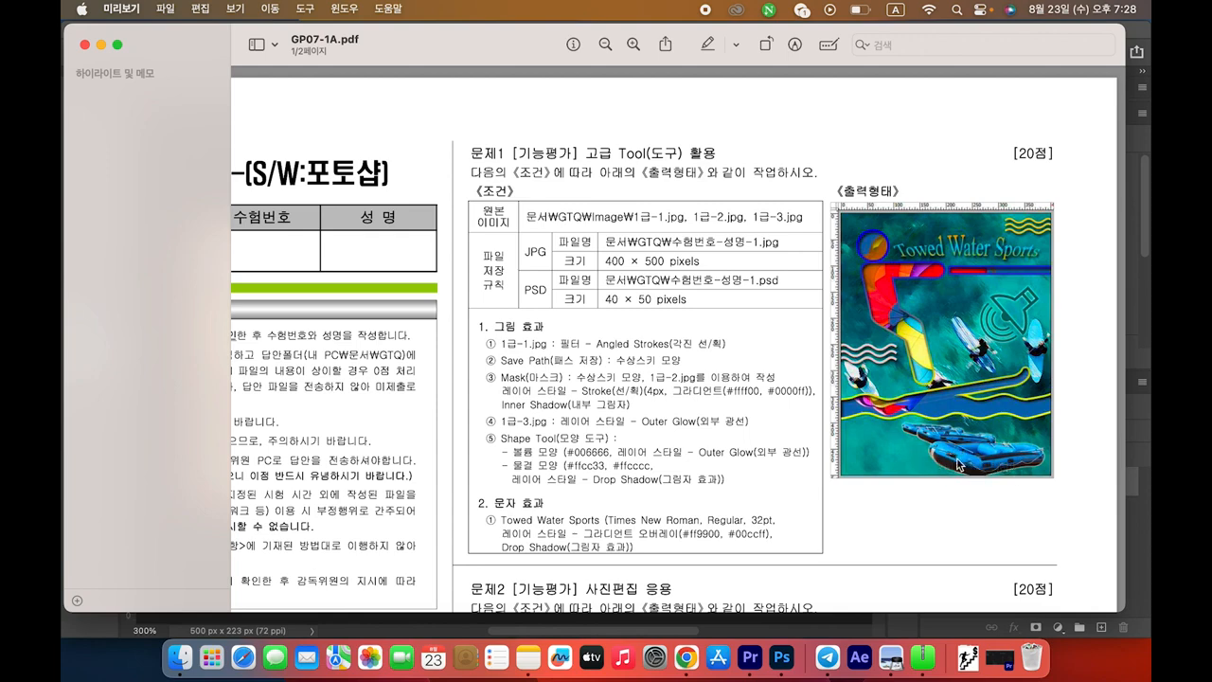
key(super+Tab)
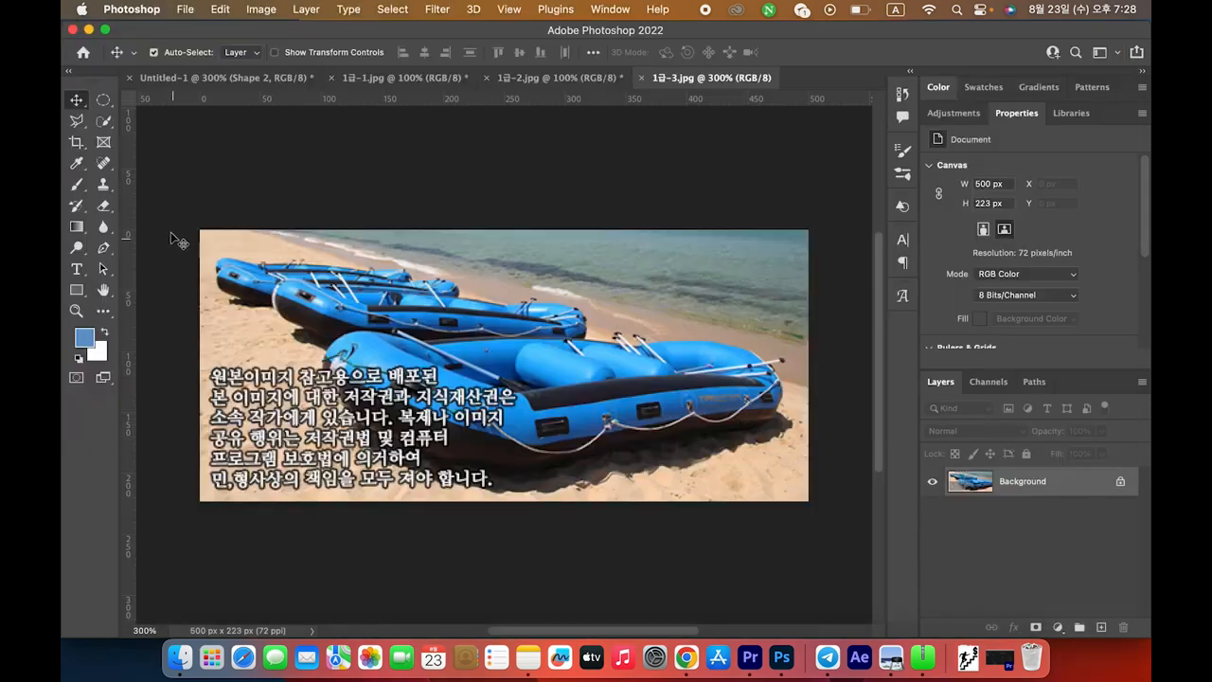
Select the blue rafts in 1급-3.jpg with the Quick Selection Tool
click(104, 123)
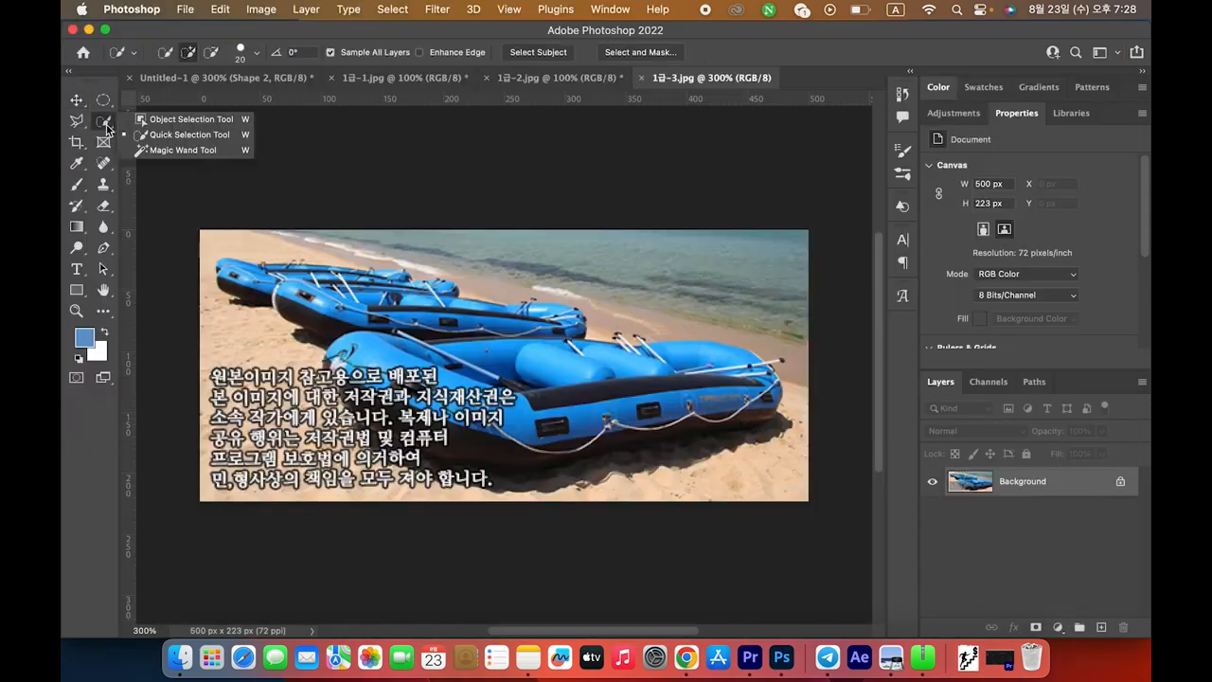
click(161, 138)
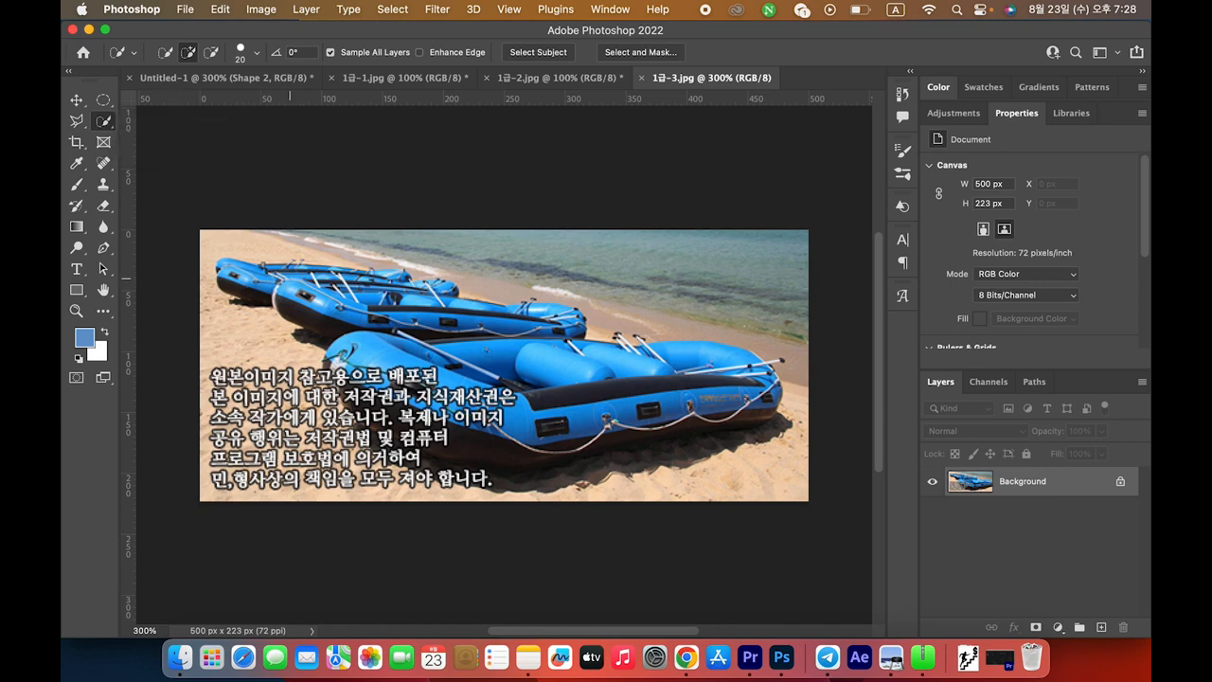
mouse_move(244, 278)
mouse_down()
mouse_move(237, 286)
mouse_move(223, 271)
mouse_move(235, 298)
mouse_move(385, 273)
mouse_move(426, 293)
mouse_move(312, 293)
mouse_move(403, 303)
mouse_move(325, 299)
mouse_move(436, 346)
mouse_move(516, 322)
mouse_move(502, 311)
mouse_move(440, 352)
mouse_move(568, 341)
mouse_move(520, 384)
mouse_move(410, 386)
mouse_move(339, 365)
mouse_move(381, 400)
mouse_move(329, 365)
mouse_move(369, 410)
mouse_move(431, 446)
mouse_move(575, 418)
mouse_move(568, 393)
mouse_up()
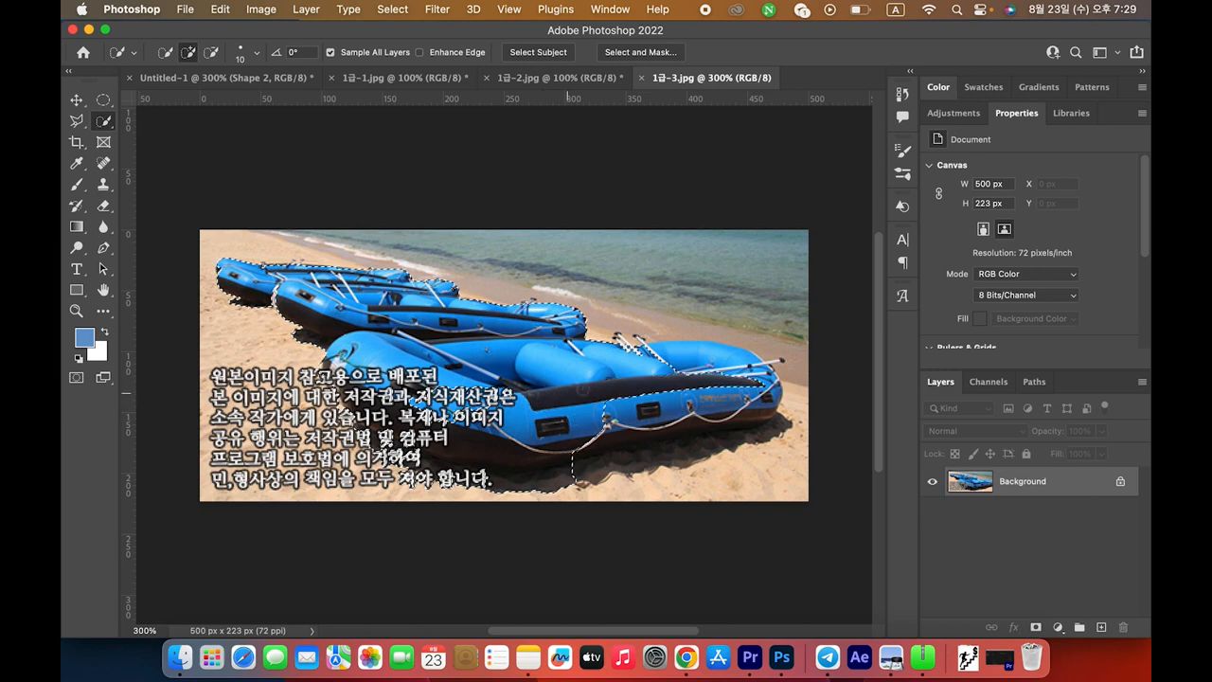
drag(636, 356, 654, 356)
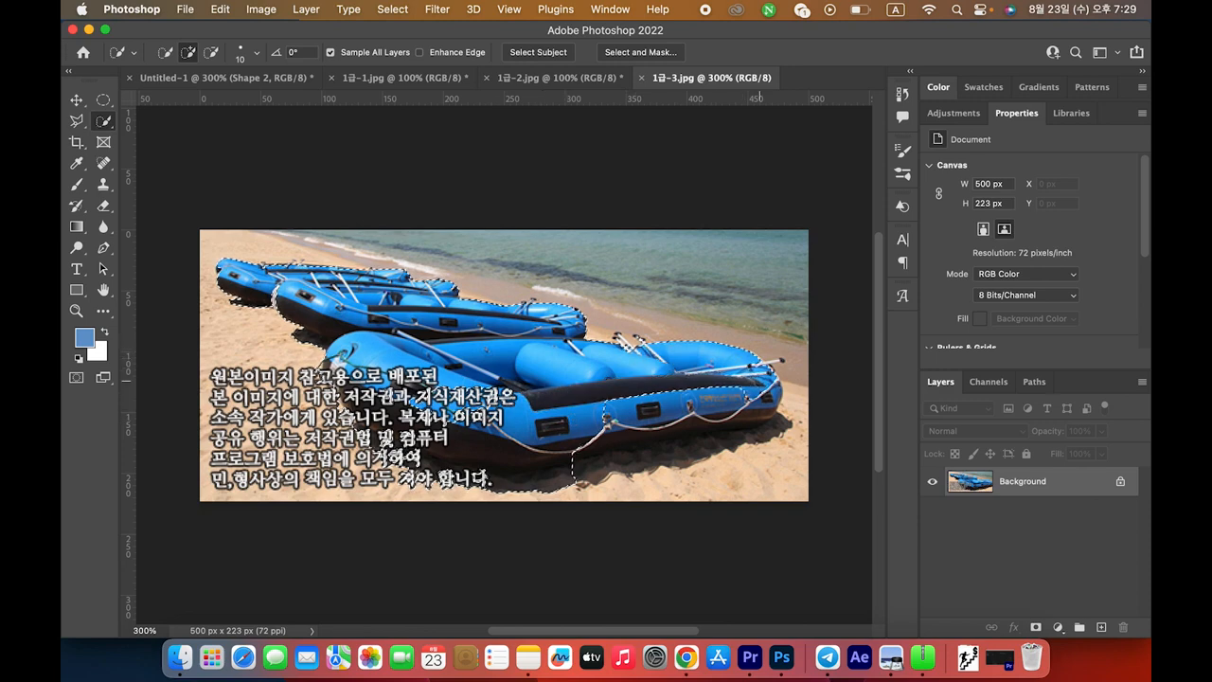
drag(757, 391, 762, 398)
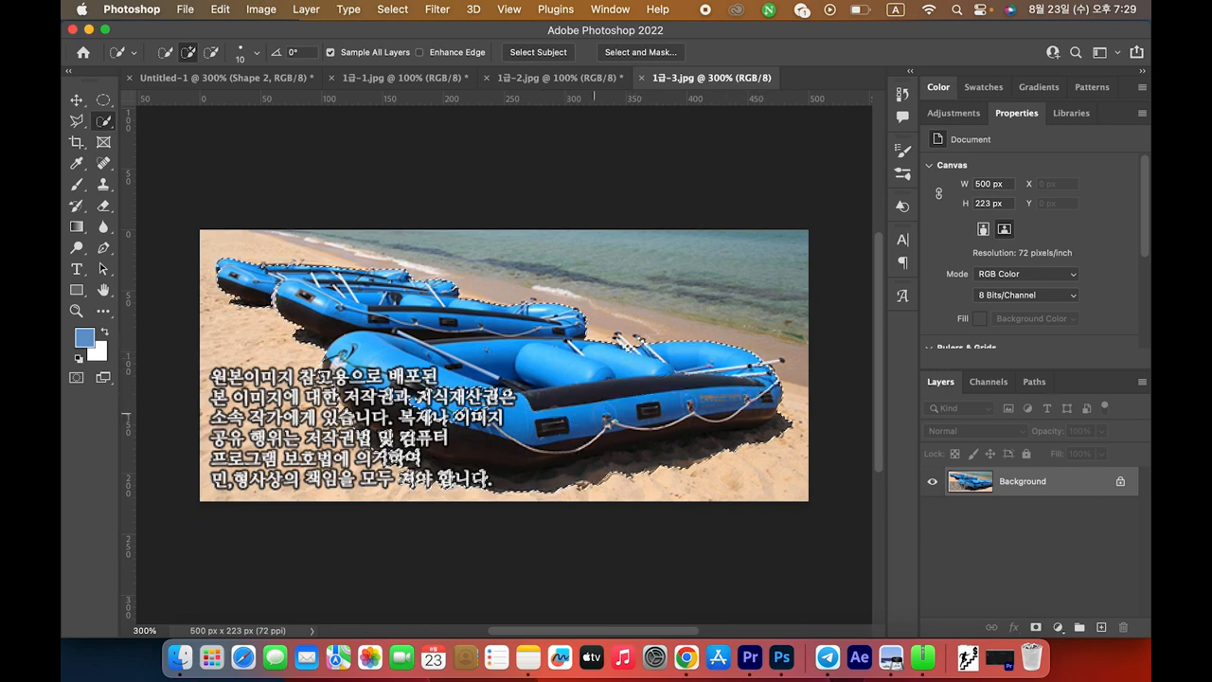
mouse_move(516, 409)
mouse_down()
mouse_move(478, 398)
mouse_move(495, 404)
mouse_up()
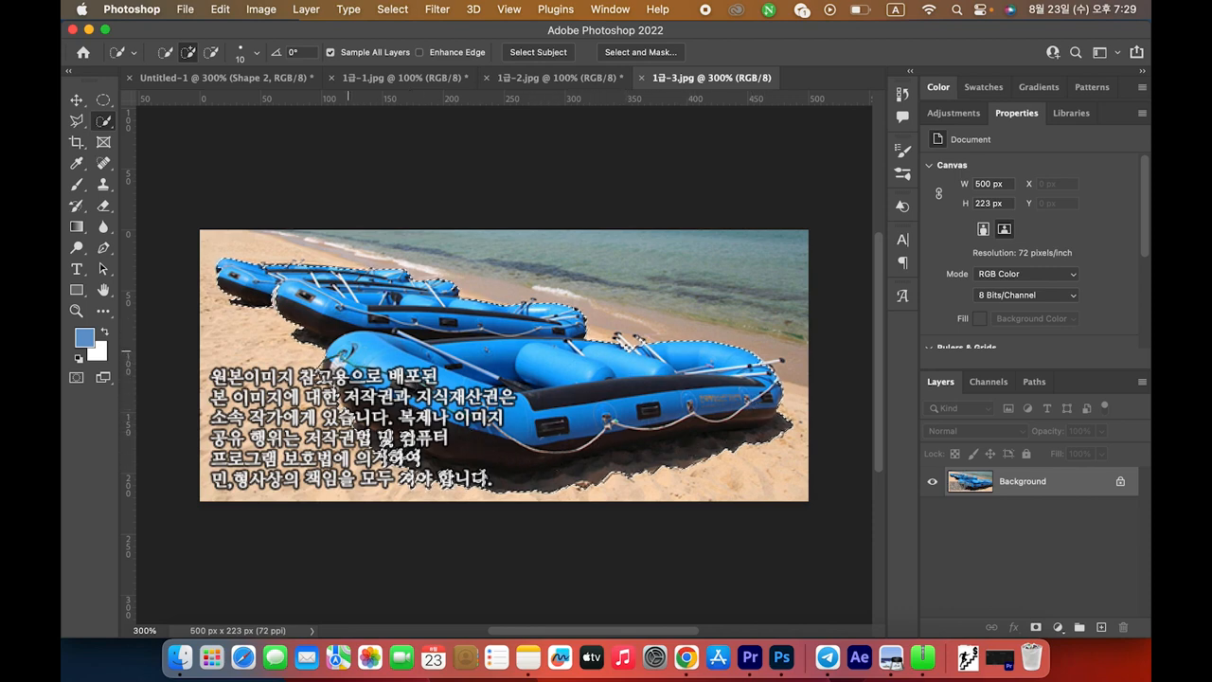
click(78, 125)
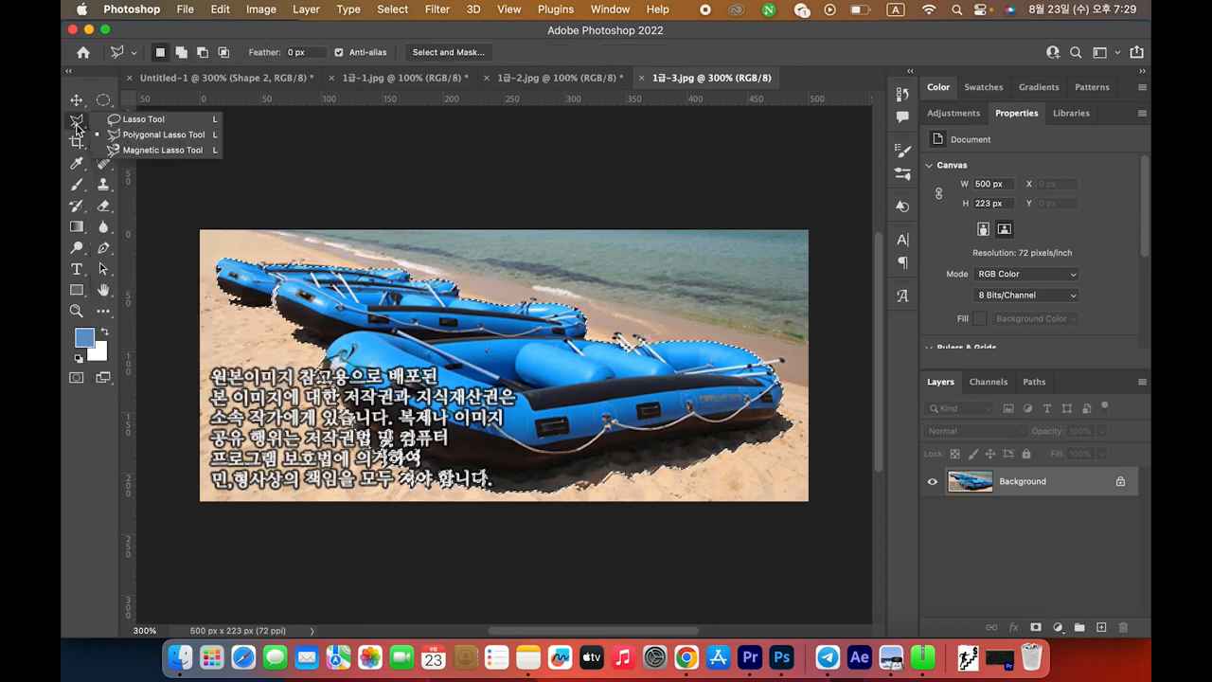
Use the Polygonal Lasso in subtract mode to trim sand beside the left rafts
click(134, 142)
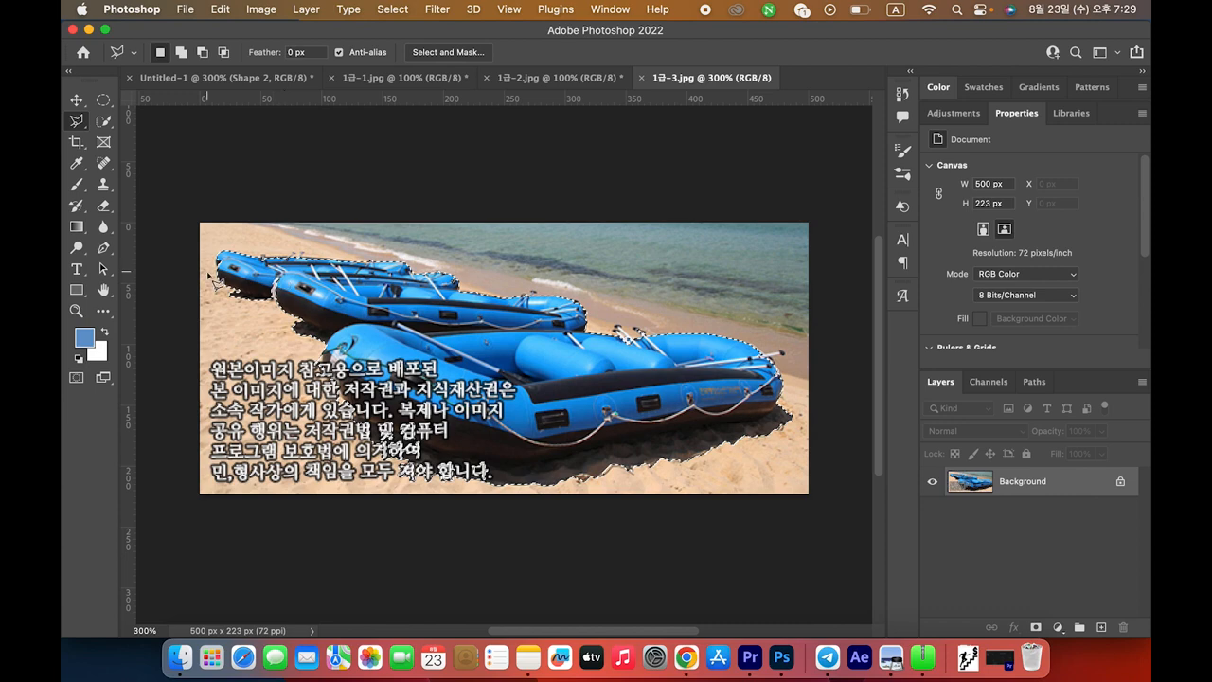
key(alt)
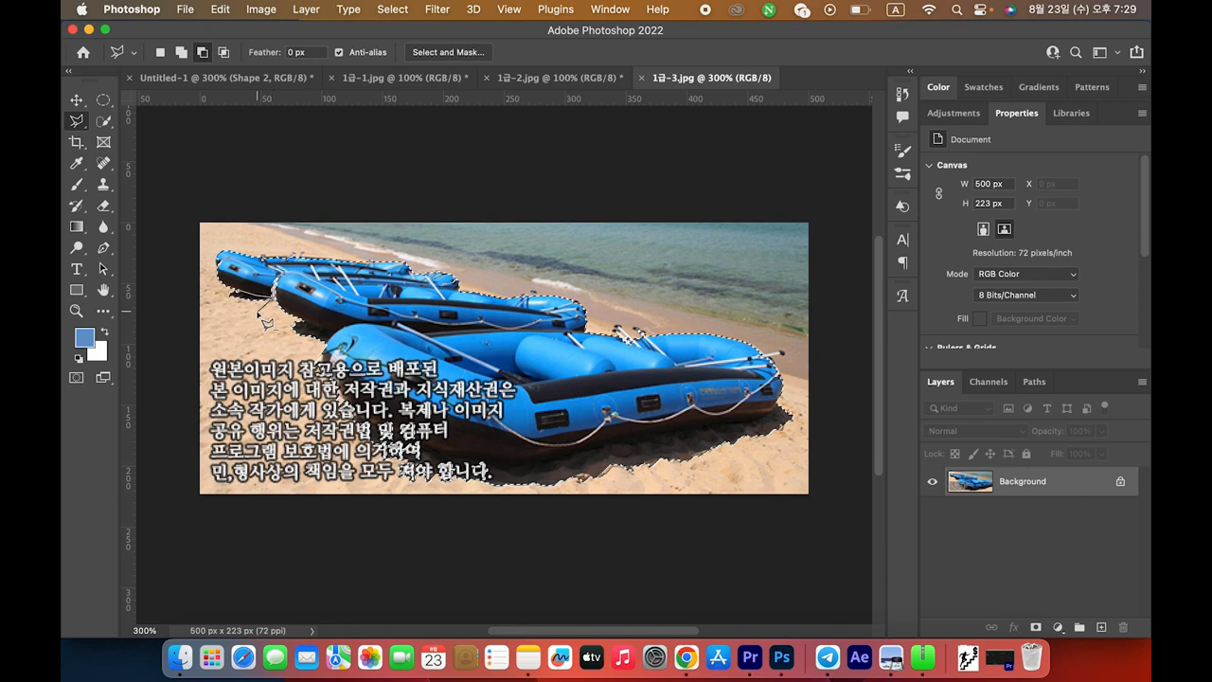
click(218, 297)
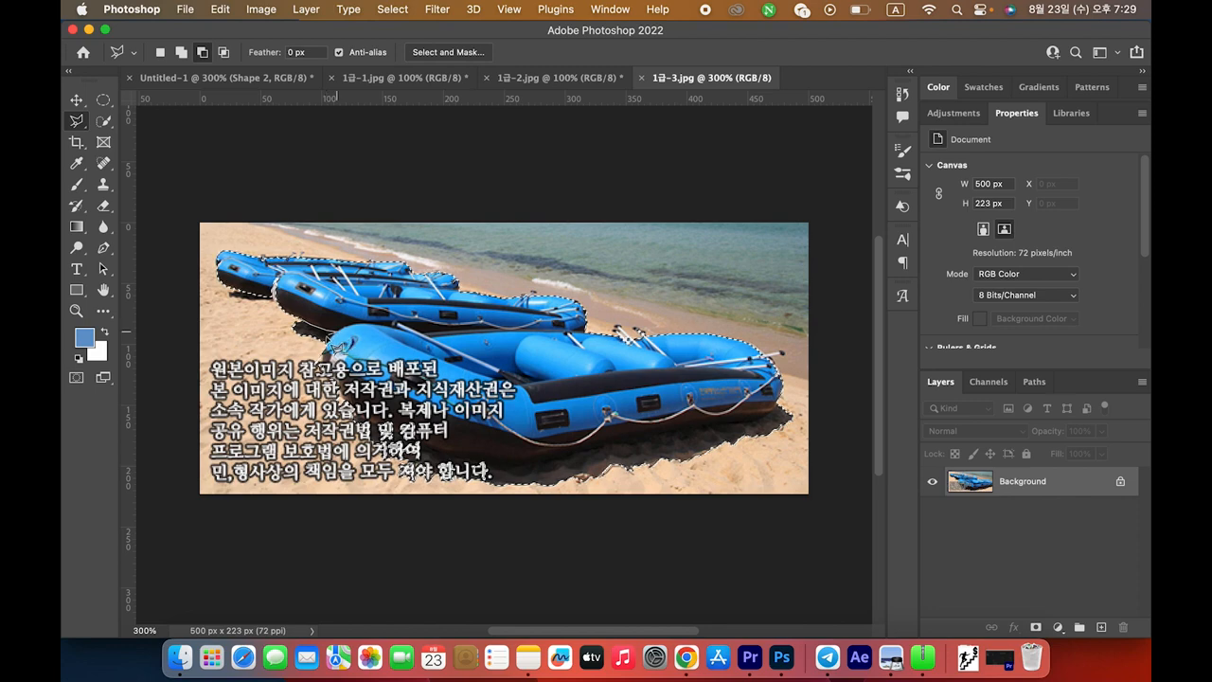
click(272, 343)
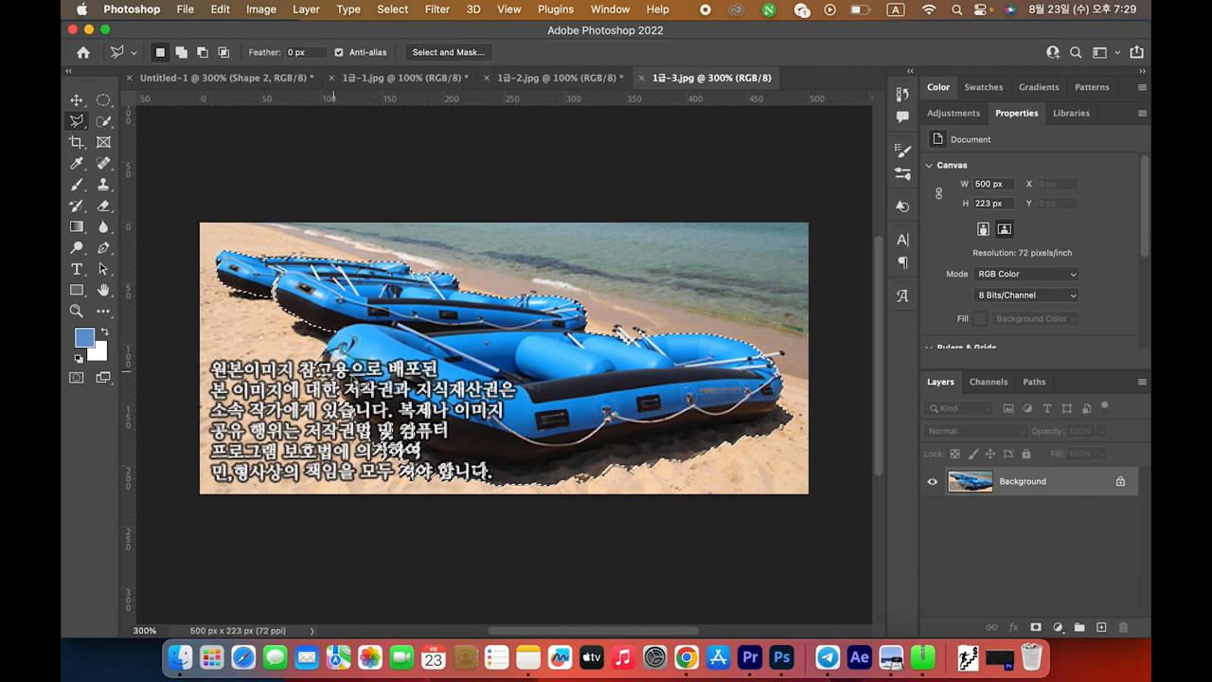
key(alt)
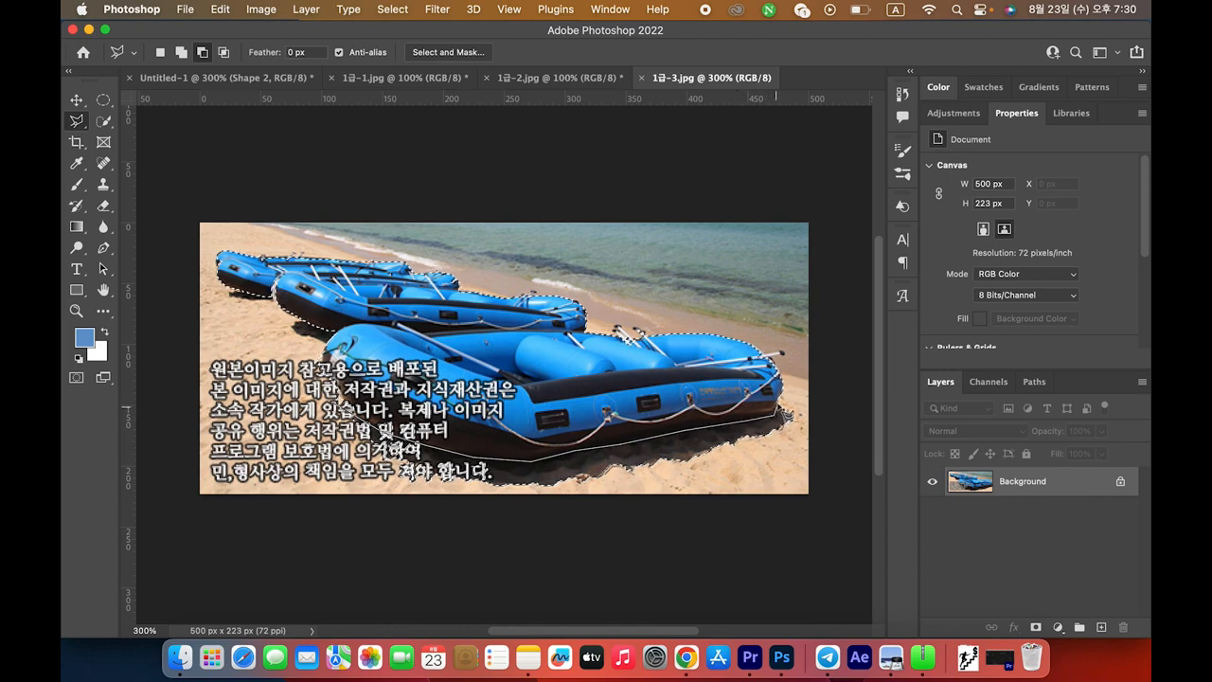
Subtract the shadow beneath the front raft by tracing around it
click(778, 404)
click(795, 395)
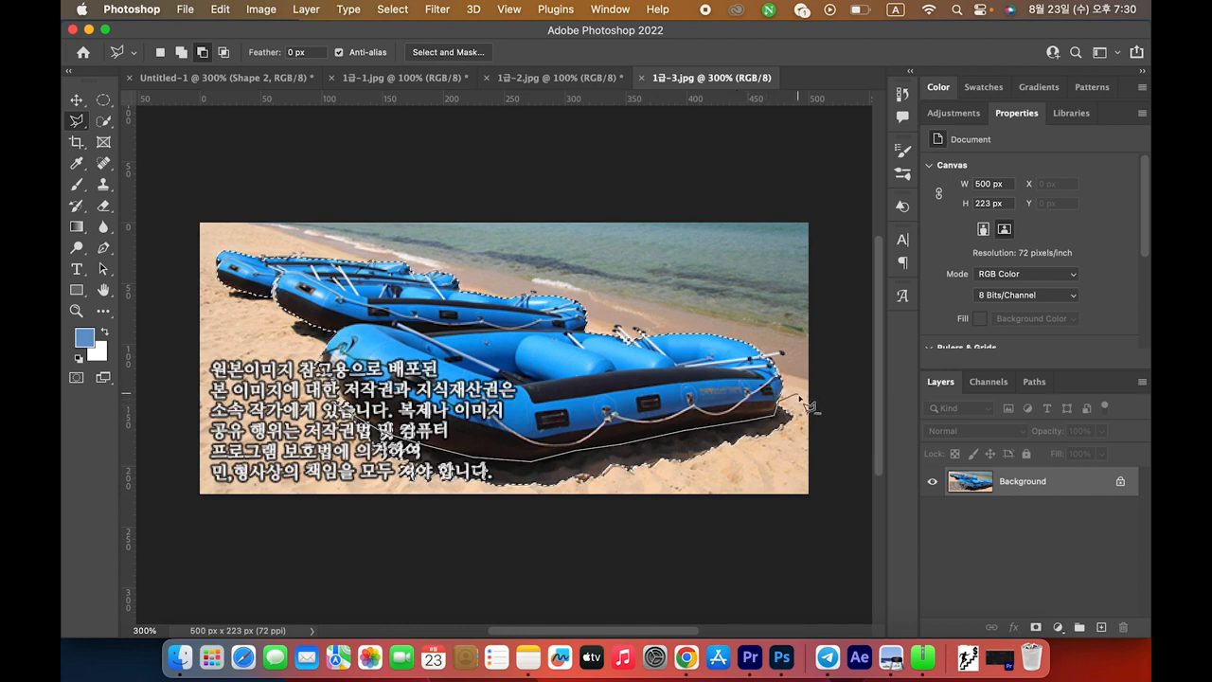
click(812, 438)
click(771, 499)
click(438, 543)
click(233, 442)
click(283, 335)
click(324, 368)
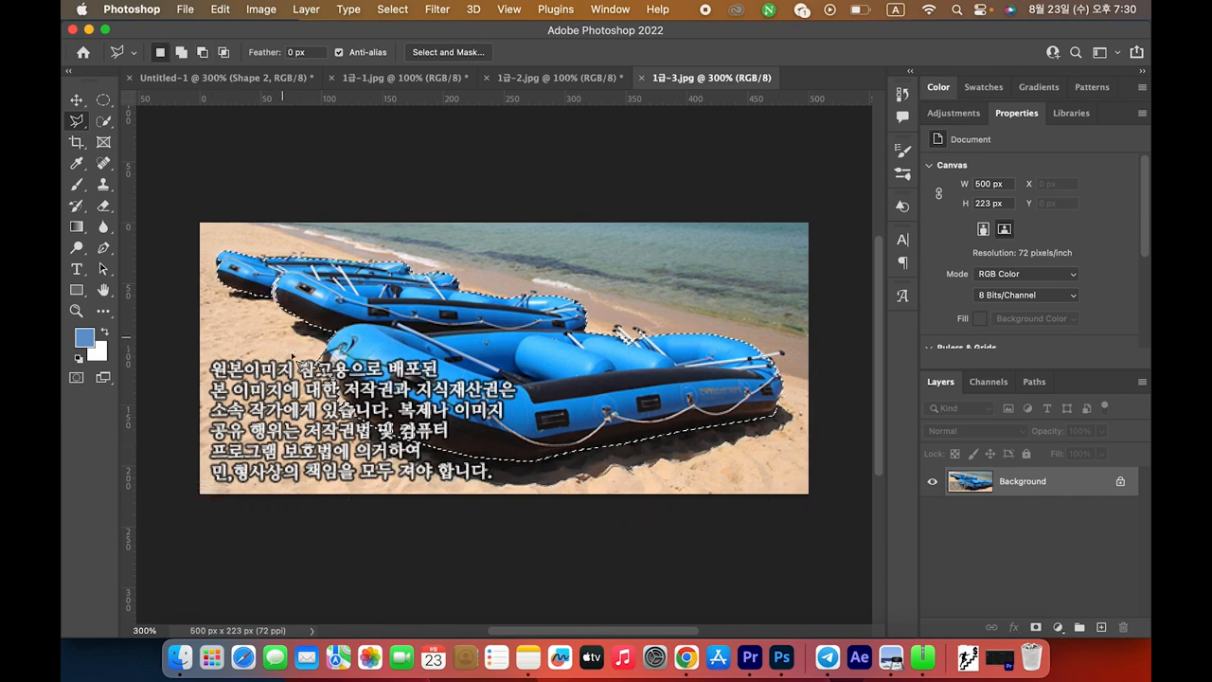
key(alt)
Paste the selected rafts into the Untitled-1 composite
click(159, 78)
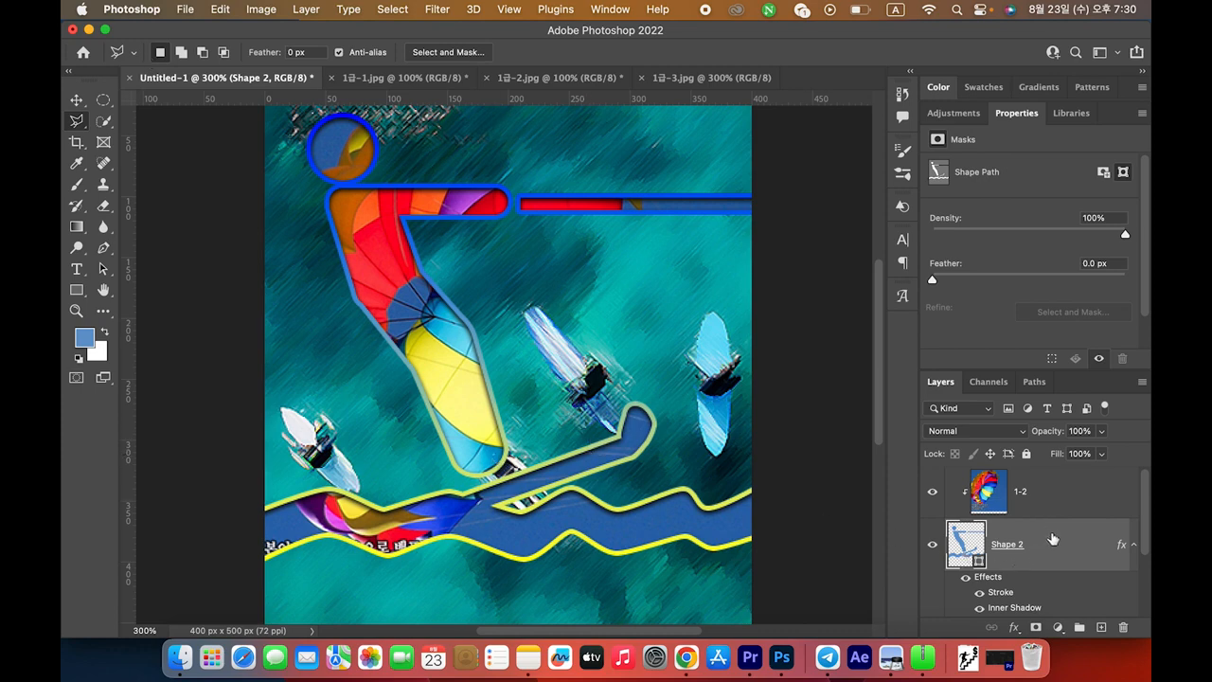
key(ctrl+v)
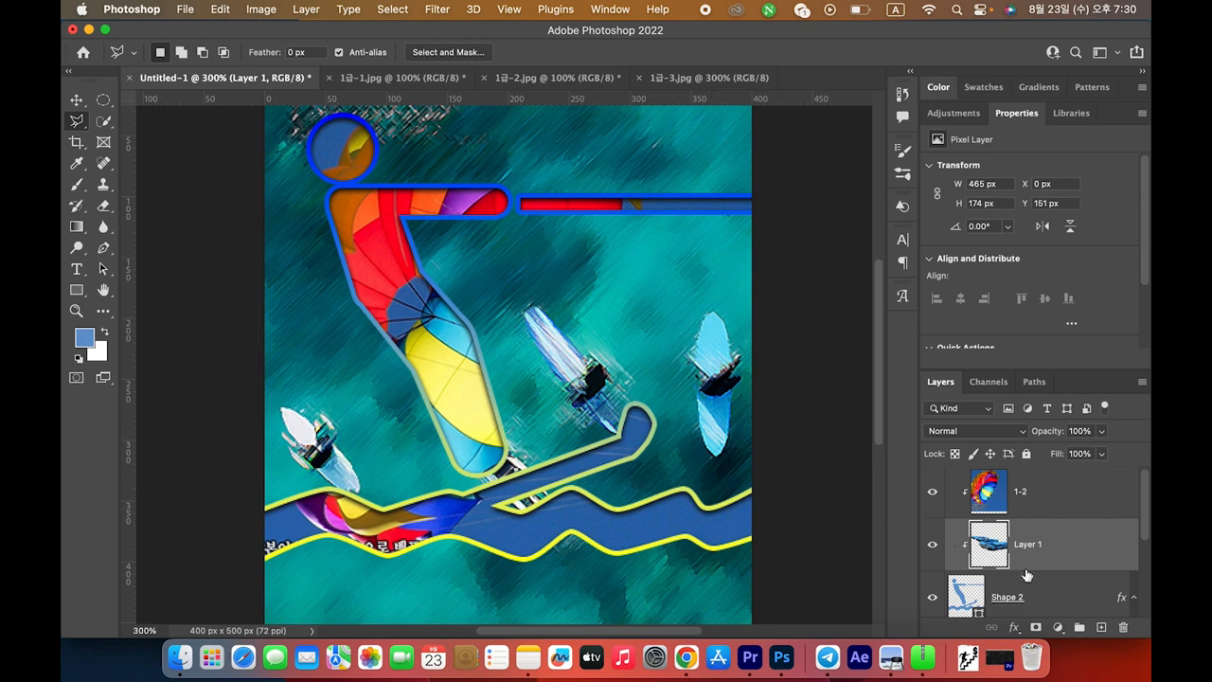
scroll(1027, 577, down, 2)
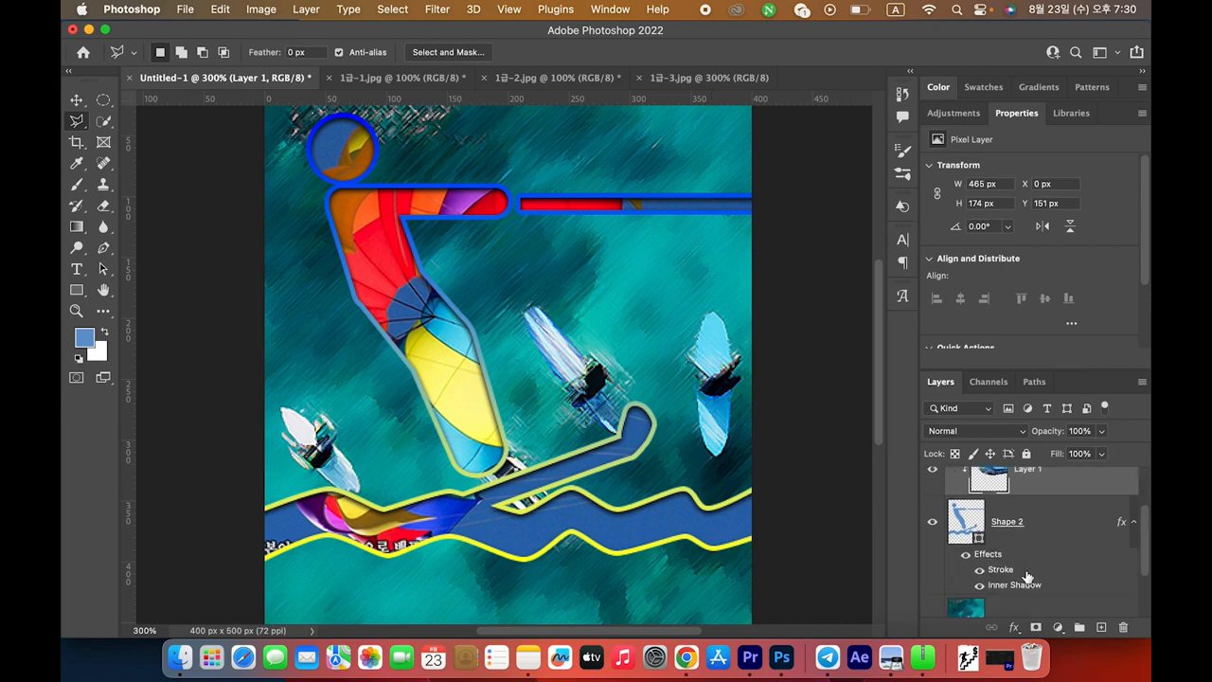
click(1045, 526)
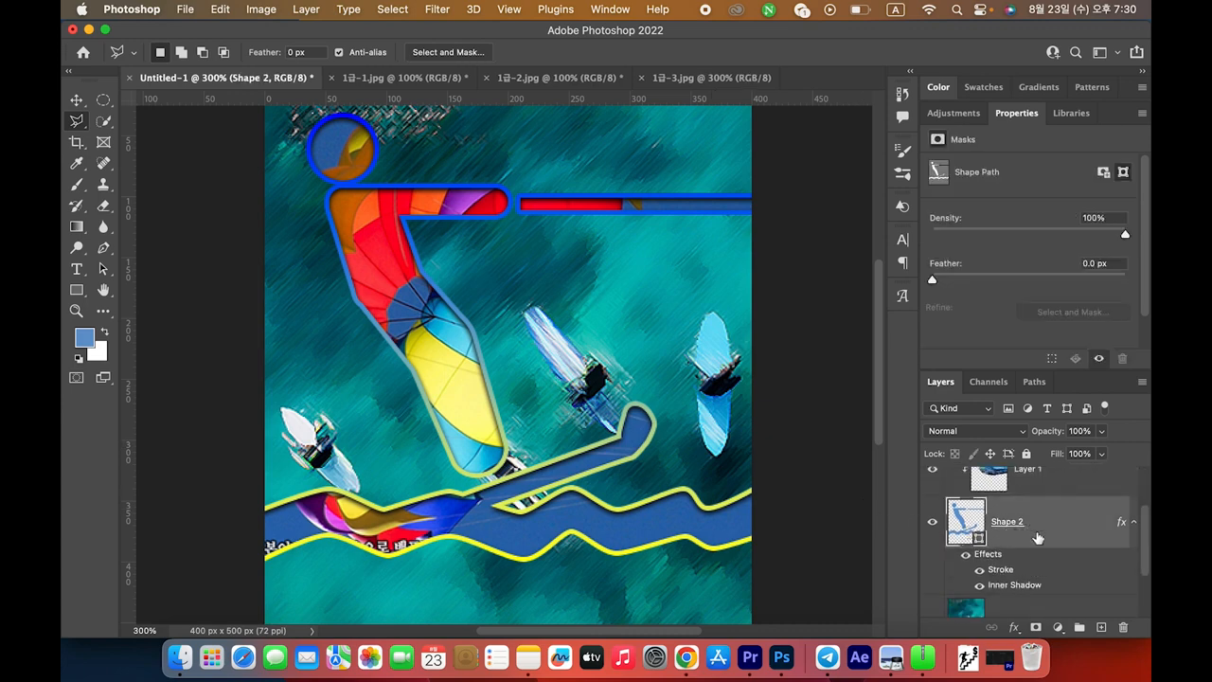
Move Layer 1 above layer 1-2 and release its clipping mask
scroll(1038, 538, up, 1)
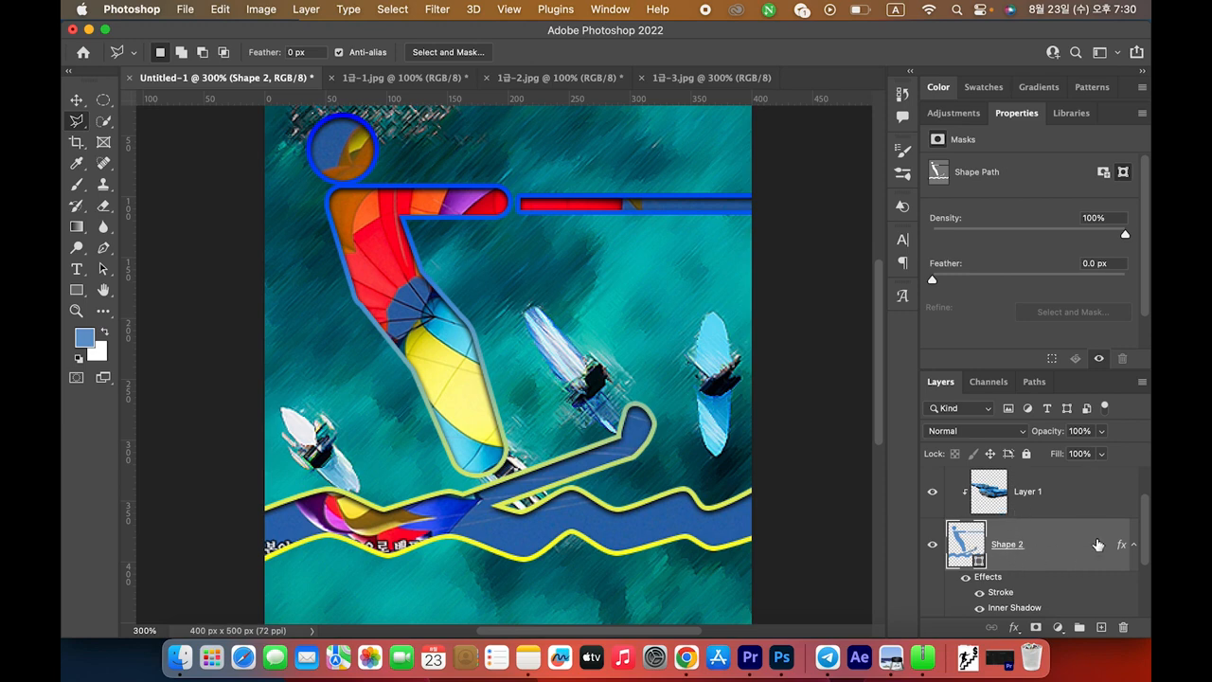
scroll(1097, 546, up, 1)
click(1001, 552)
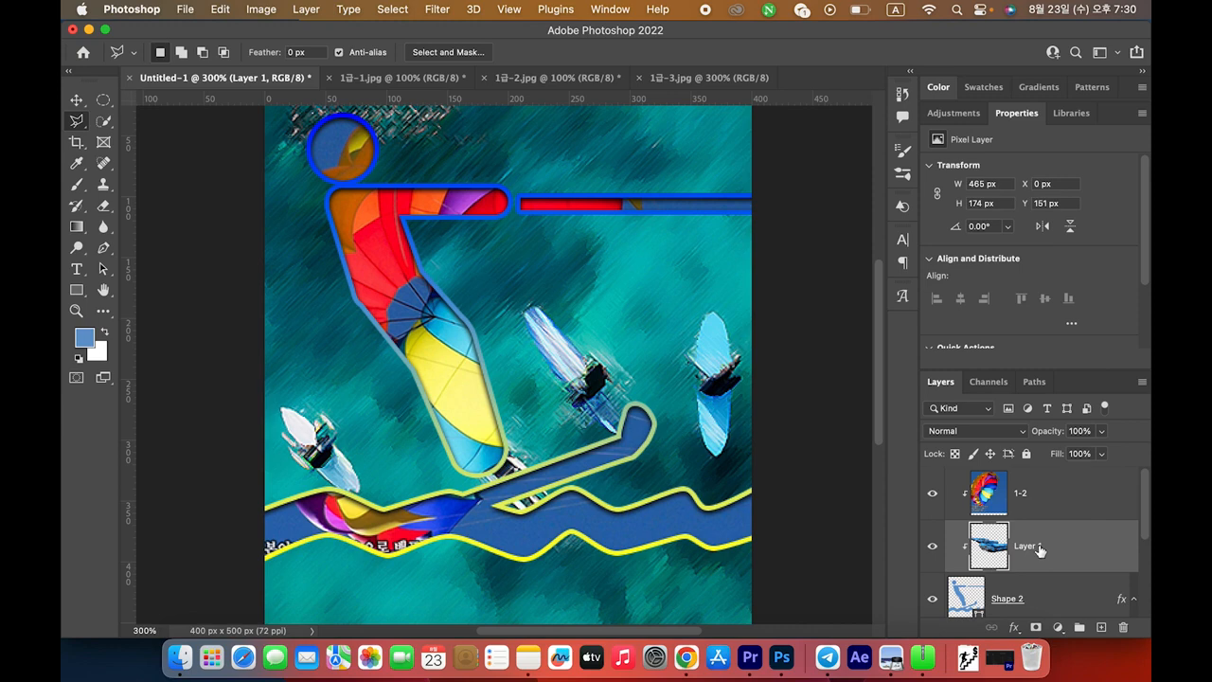
drag(1039, 550, 1023, 485)
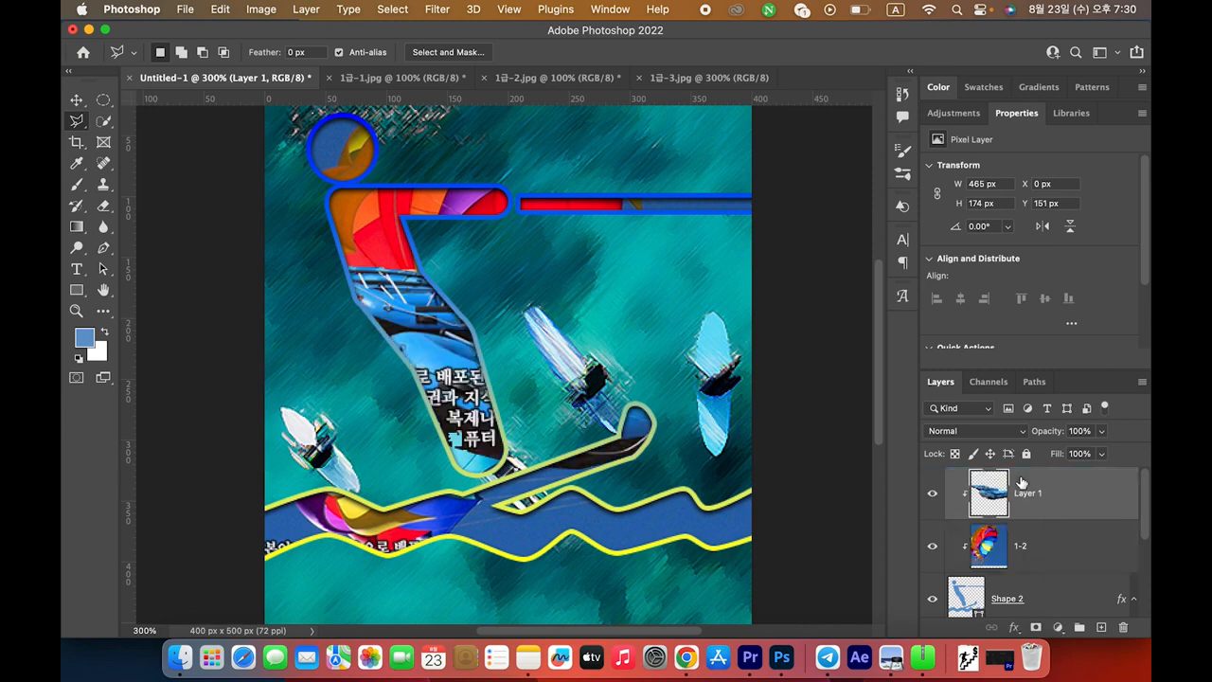
right_click(1066, 498)
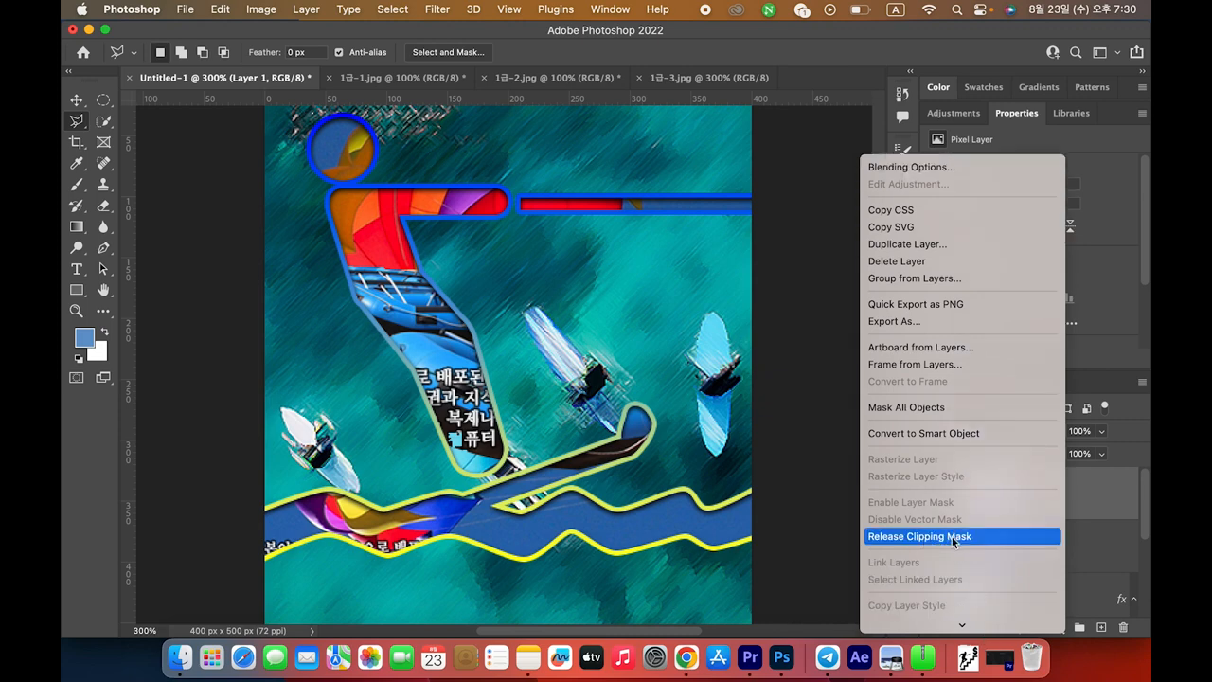
click(977, 537)
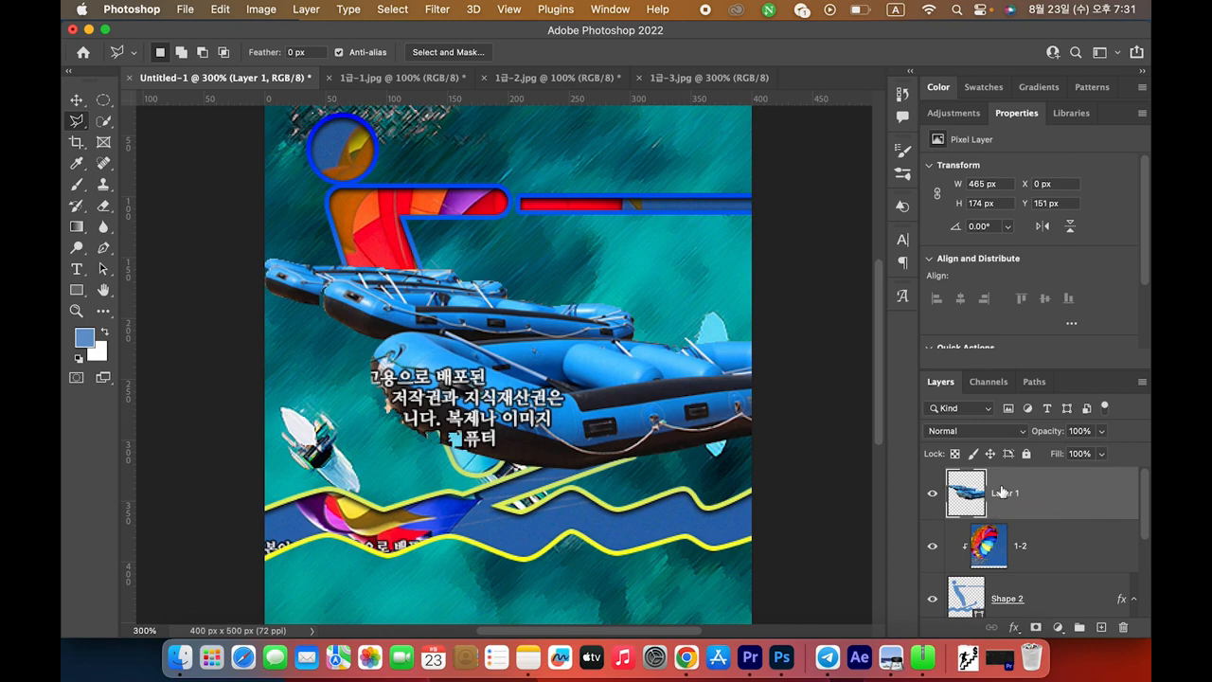
click(1063, 556)
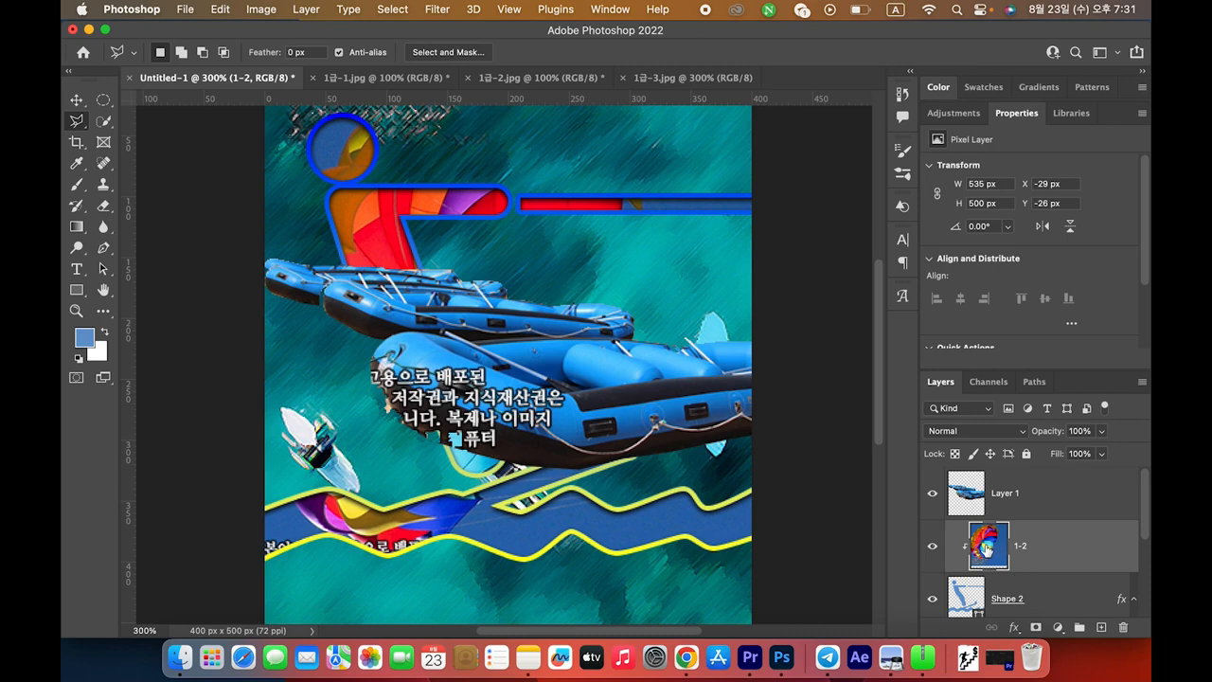
Drop the stray selection and rename the rafts layer to 1-3
scroll(1046, 549, down, 2)
scroll(1042, 549, up, 2)
click(663, 399)
double_click(617, 422)
key(super+d)
click(1017, 495)
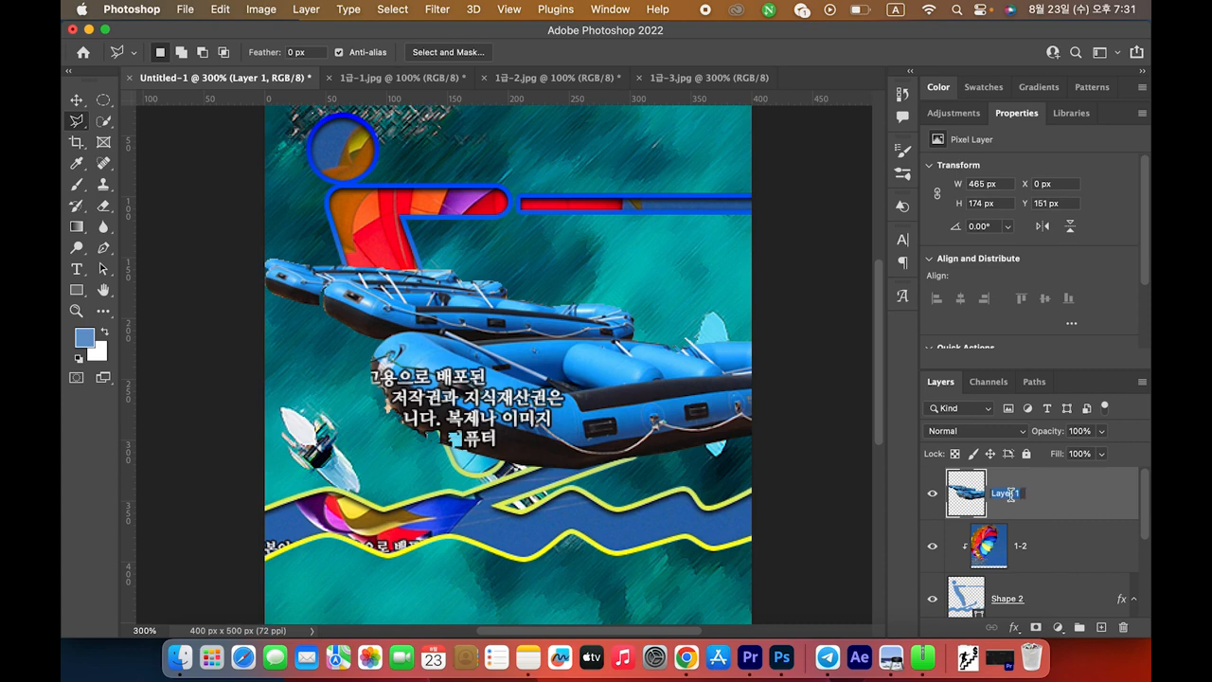
double_click(1006, 493)
text(1-3)
key(Return)
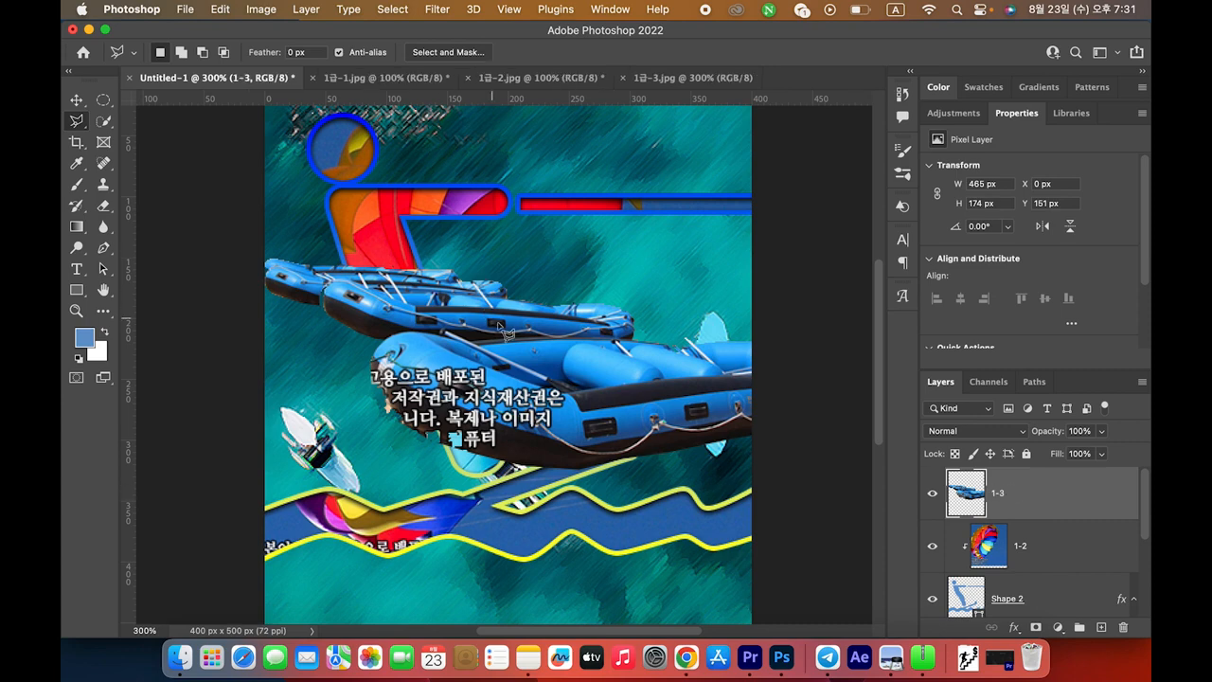
Scale layer 1-3 to about 54% and place it at the canvas bottom
key(super+t)
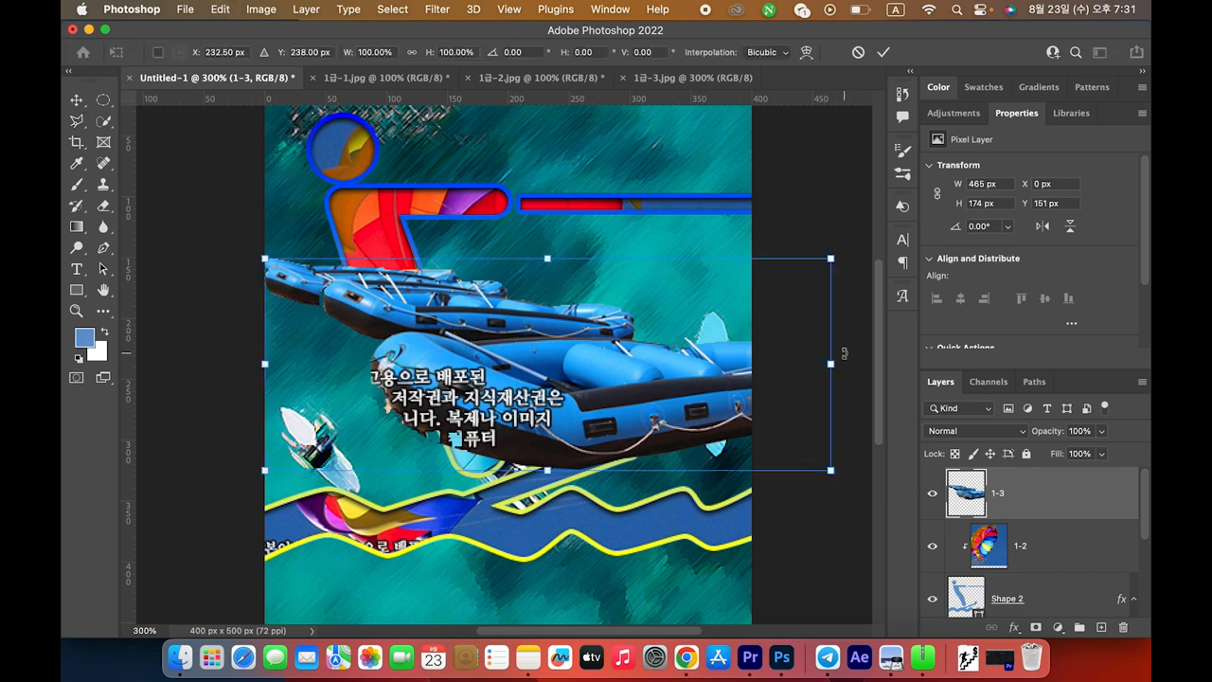
drag(832, 362, 574, 365)
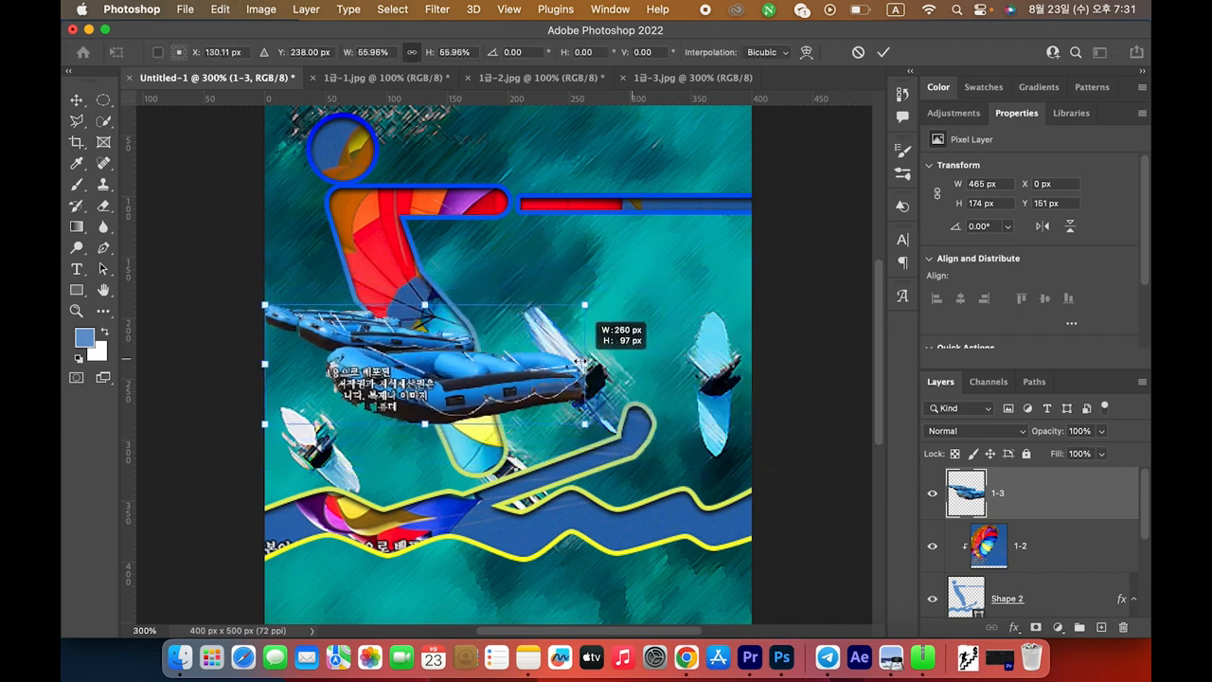
drag(462, 383, 630, 579)
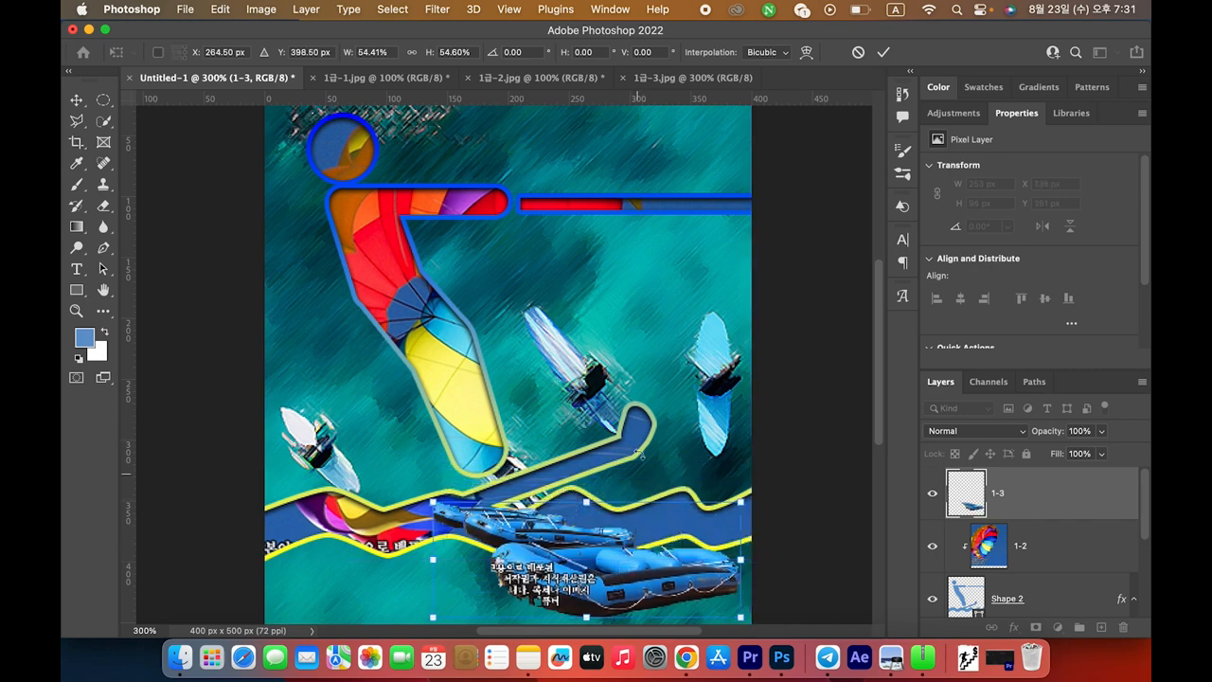
scroll(647, 441, down, 3)
drag(592, 480, 611, 536)
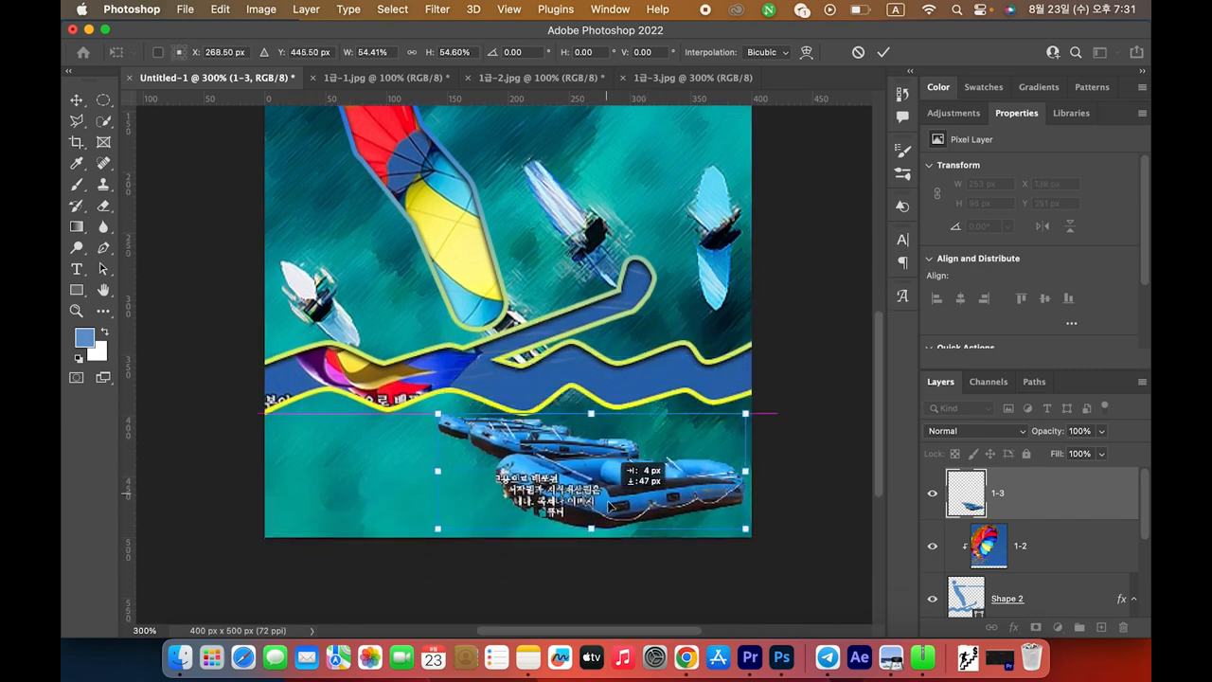
key(super+Tab)
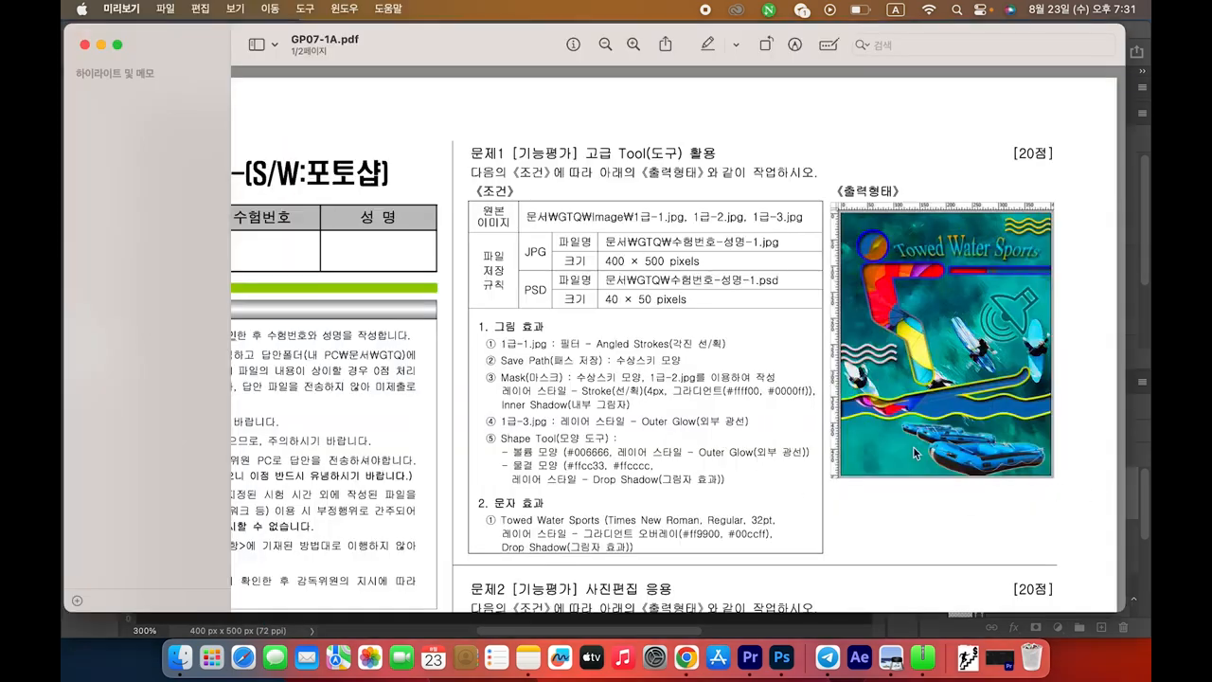
key(super+Tab)
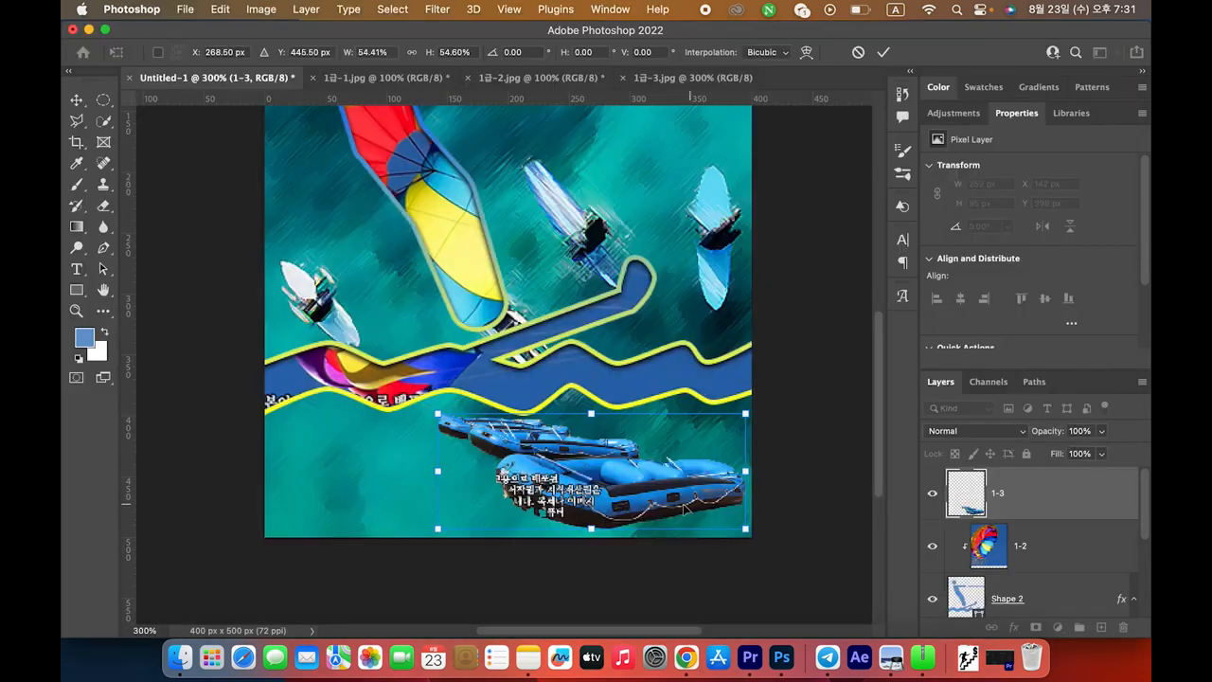
key(super+Tab)
key(super+Tab)
key(Down)
key(Down)
key(Down)
key(Down)
key(Down)
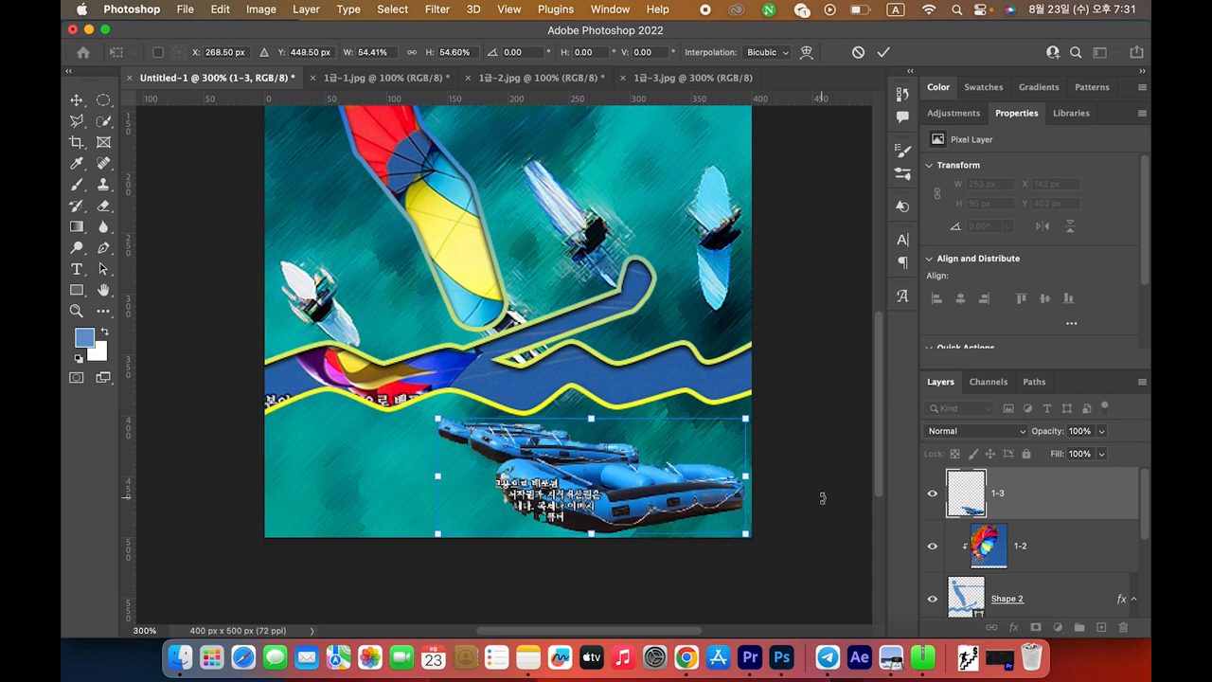
key(Left)
key(Left)
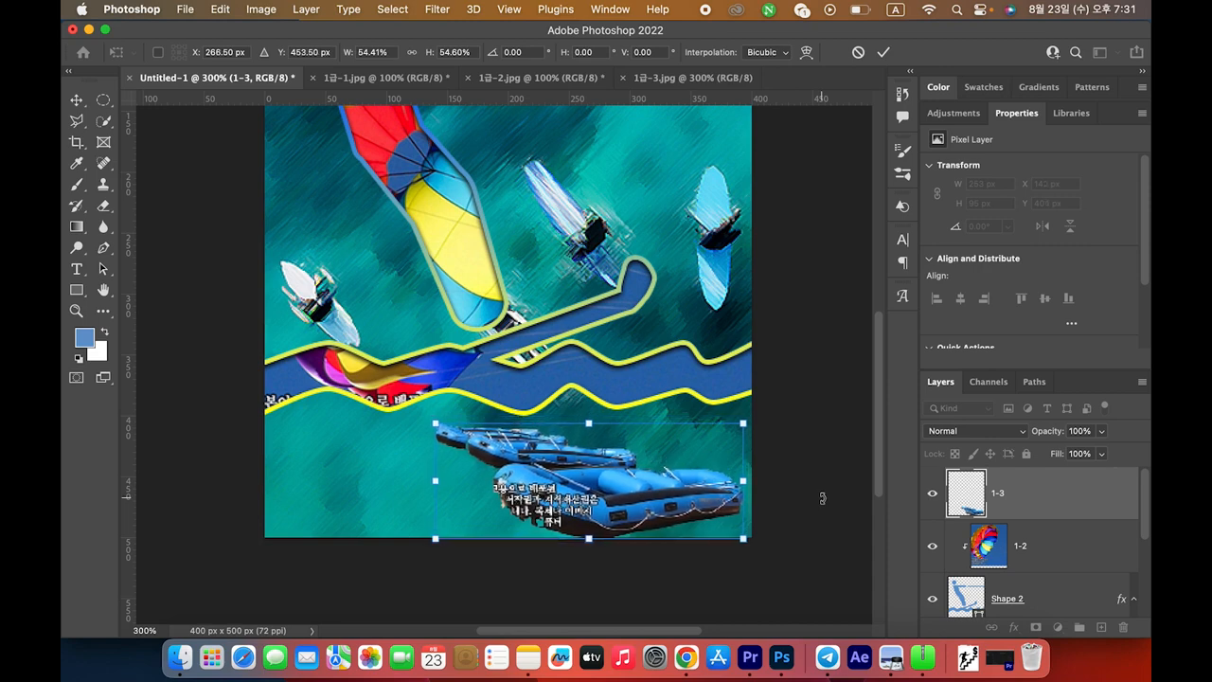
key(Return)
Review the Outer Glow requirement for 1-3 in the instructions PDF
key(super+Tab)
drag(508, 426, 735, 426)
key(super+Tab)
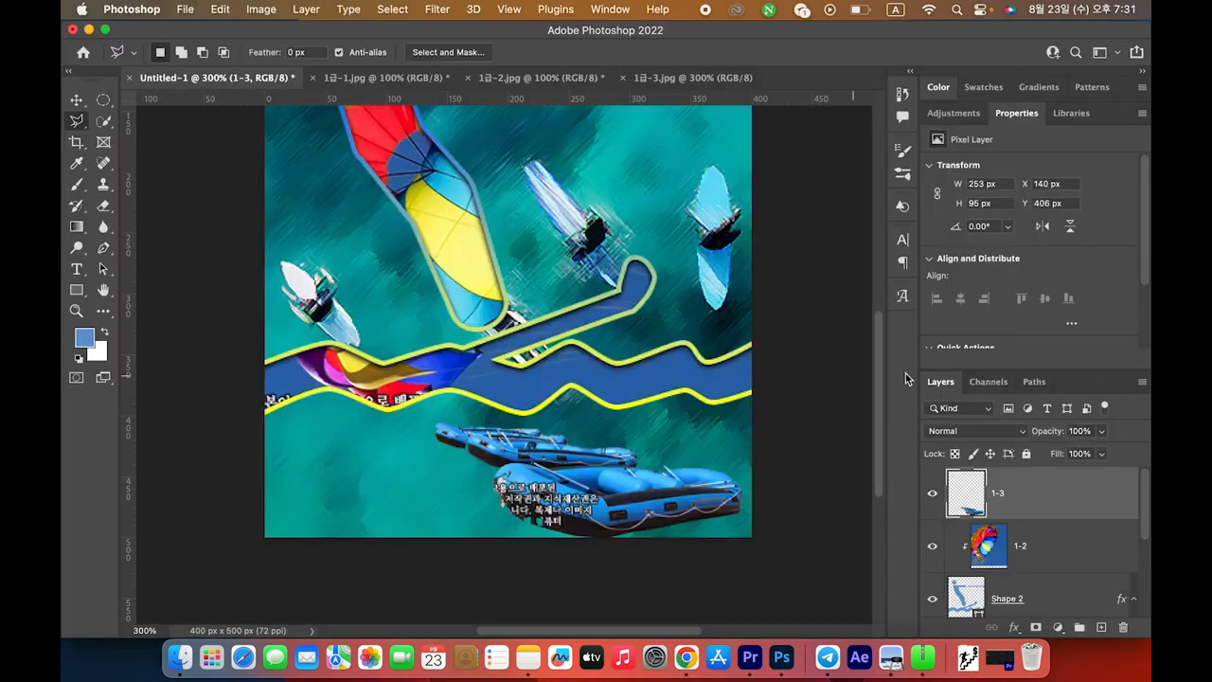
Give the 1-3 raft layer a white 5 px Outer Glow layer style
double_click(1039, 498)
click(558, 439)
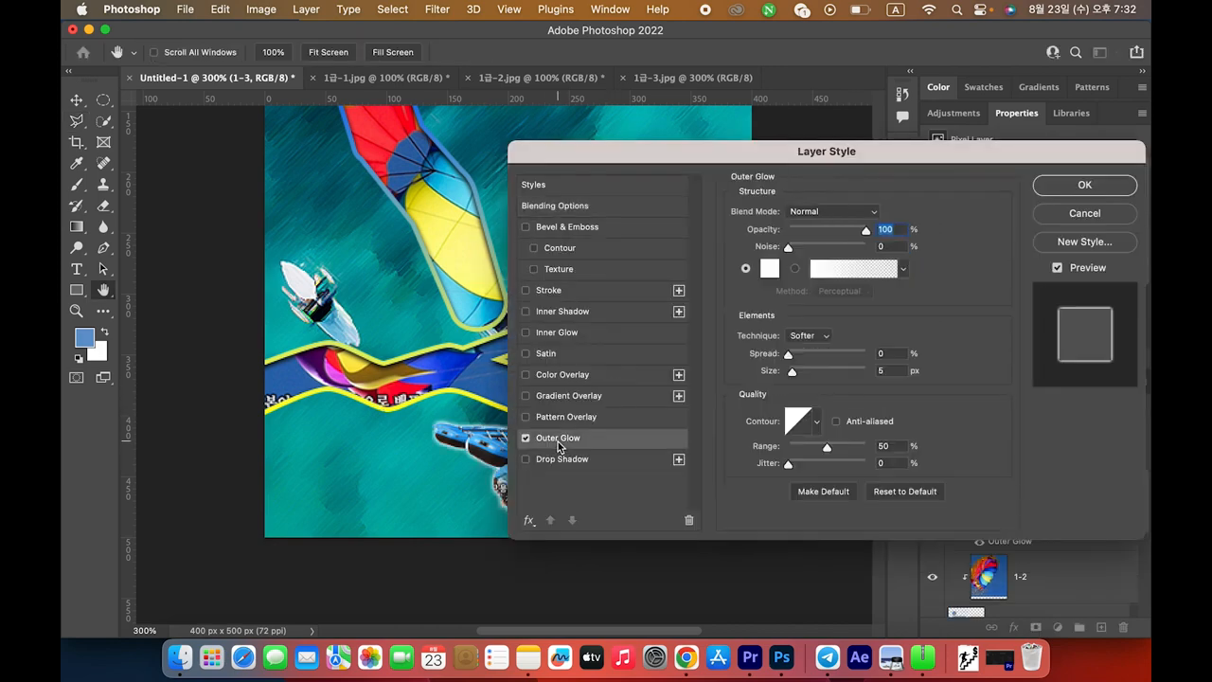
drag(782, 149, 750, 183)
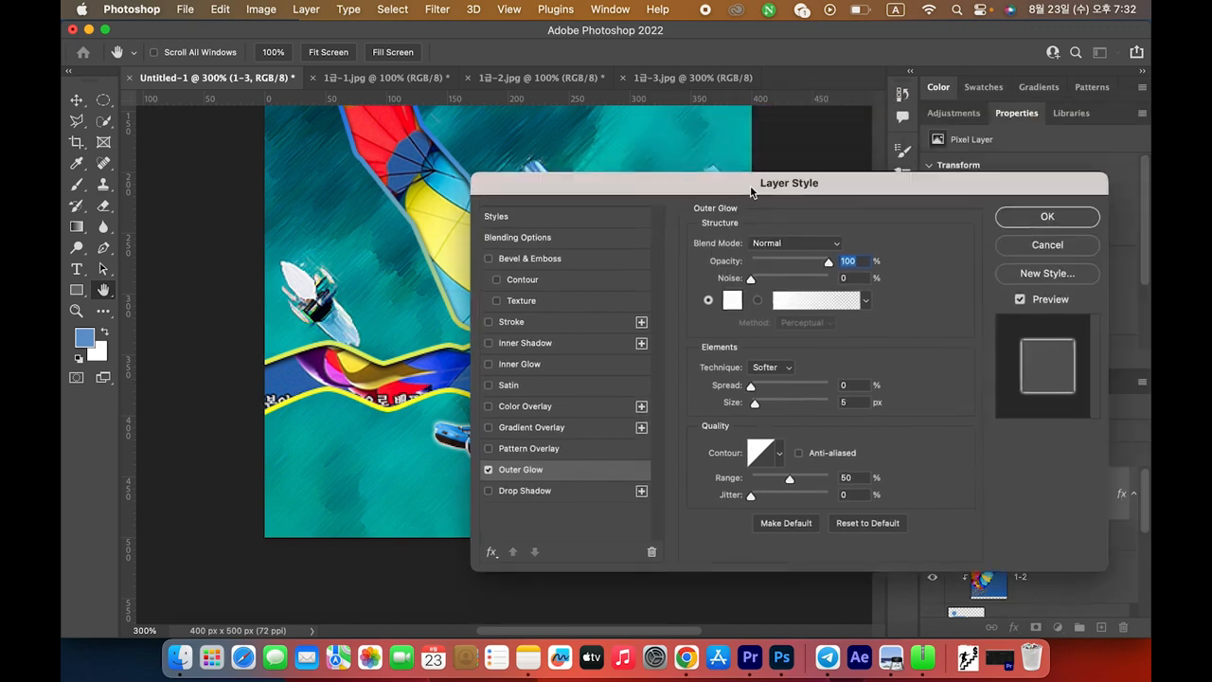
click(1062, 225)
Highlight the Shape Tool heading and requirement ⑤ lines in the exam PDF
key(super+Tab)
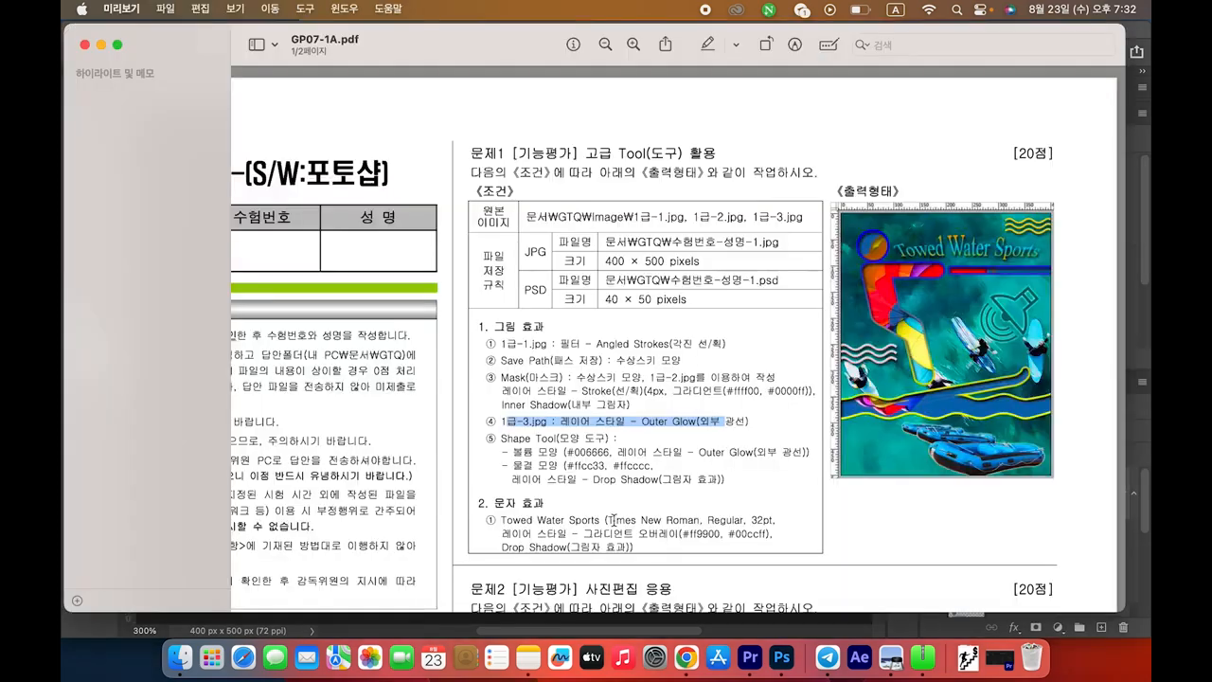
drag(507, 438, 618, 453)
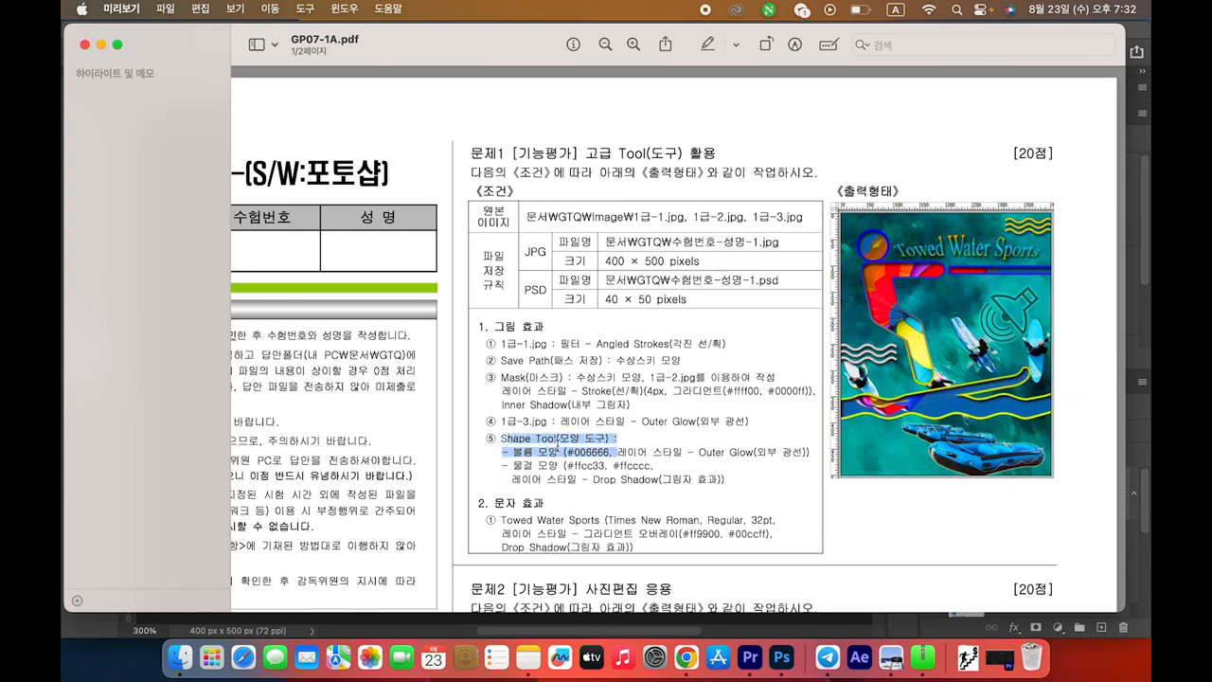
drag(505, 438, 613, 438)
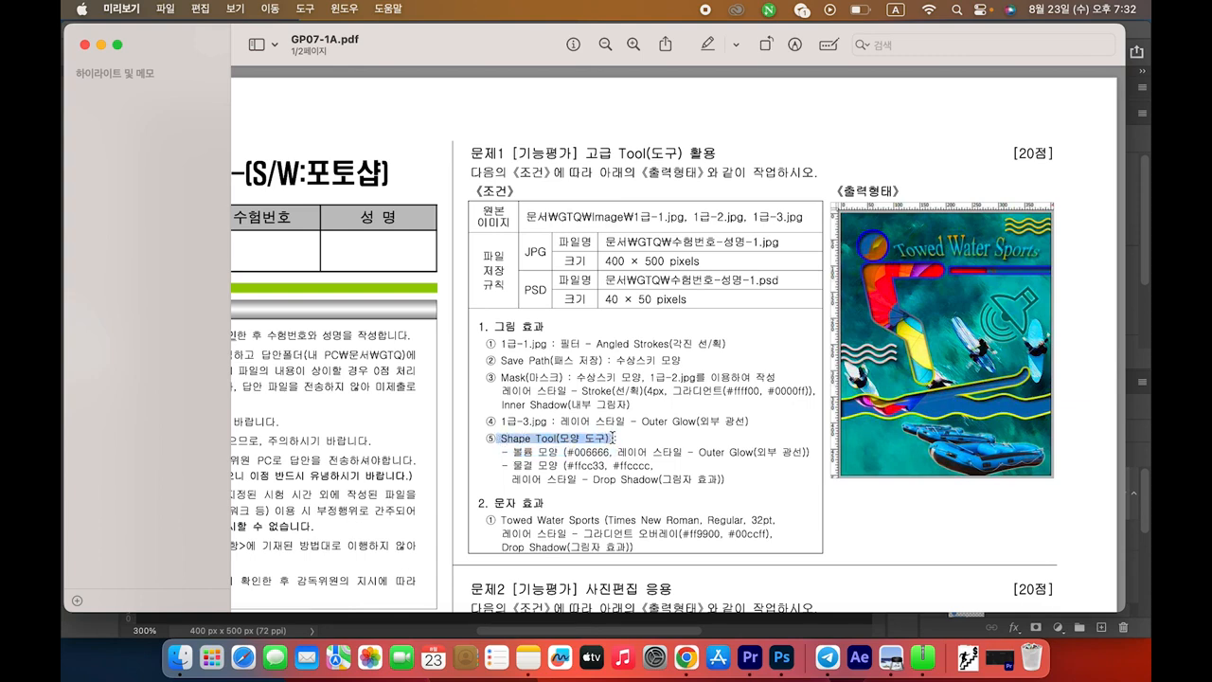
drag(511, 452, 748, 480)
click(748, 480)
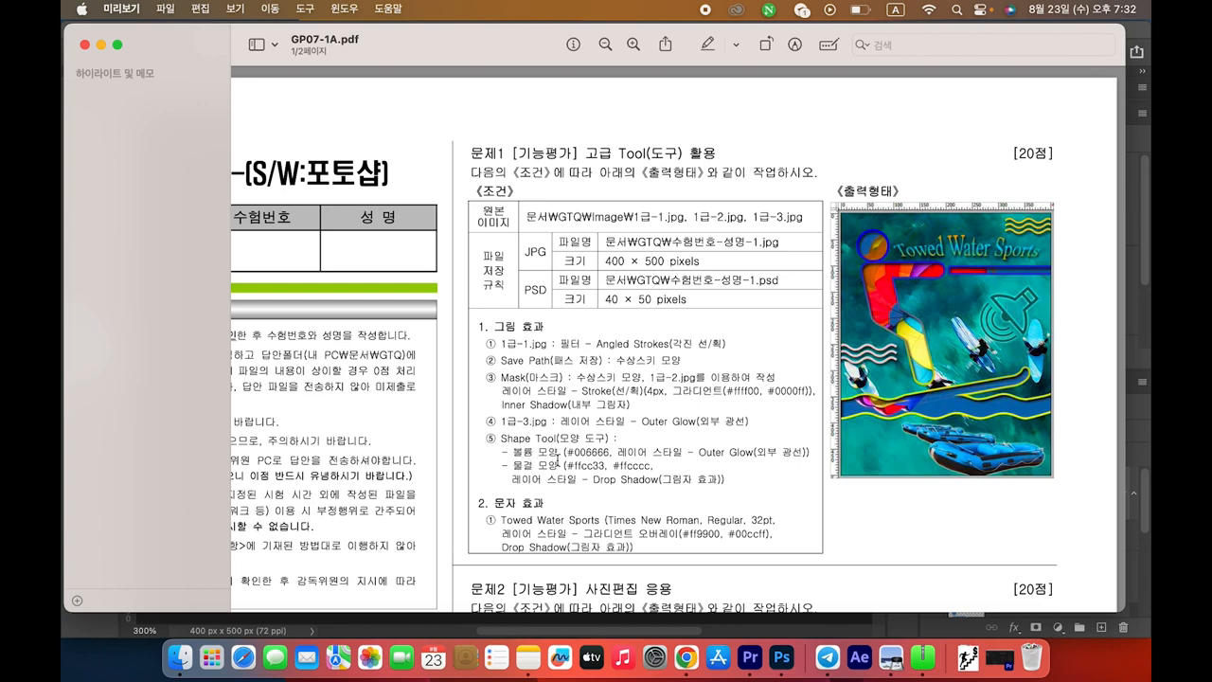
key(super+Tab)
Switch to the Custom Shape Tool and open its shape picker
click(78, 290)
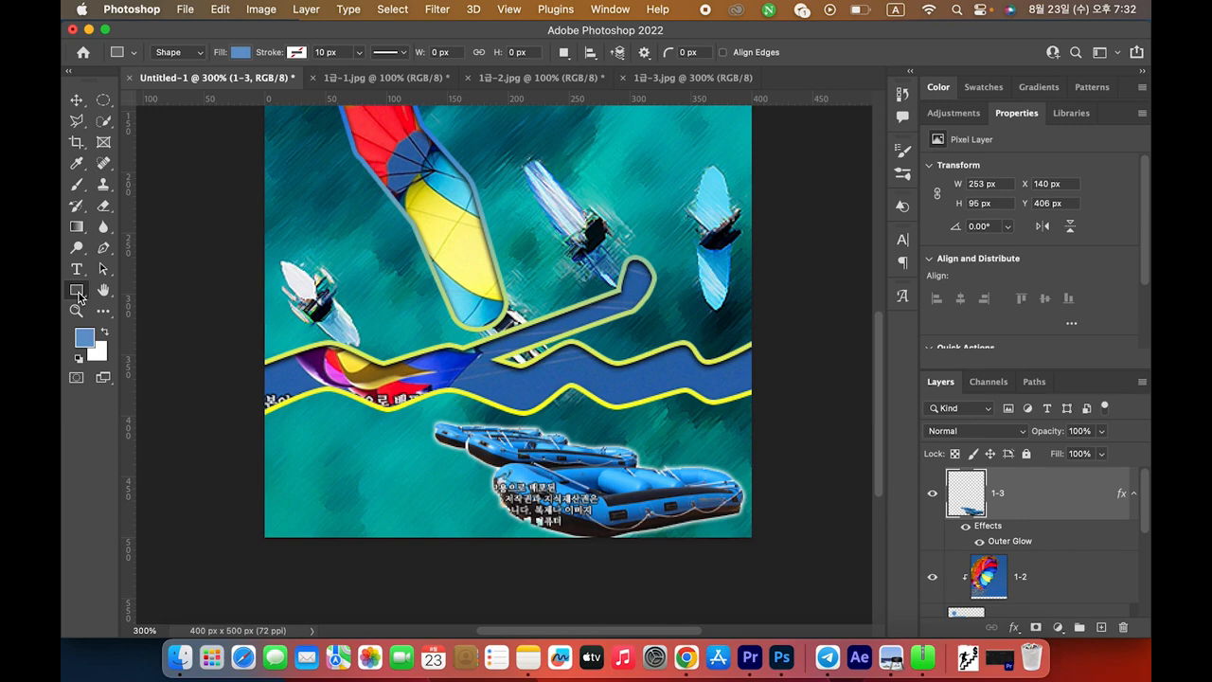
right_click(78, 293)
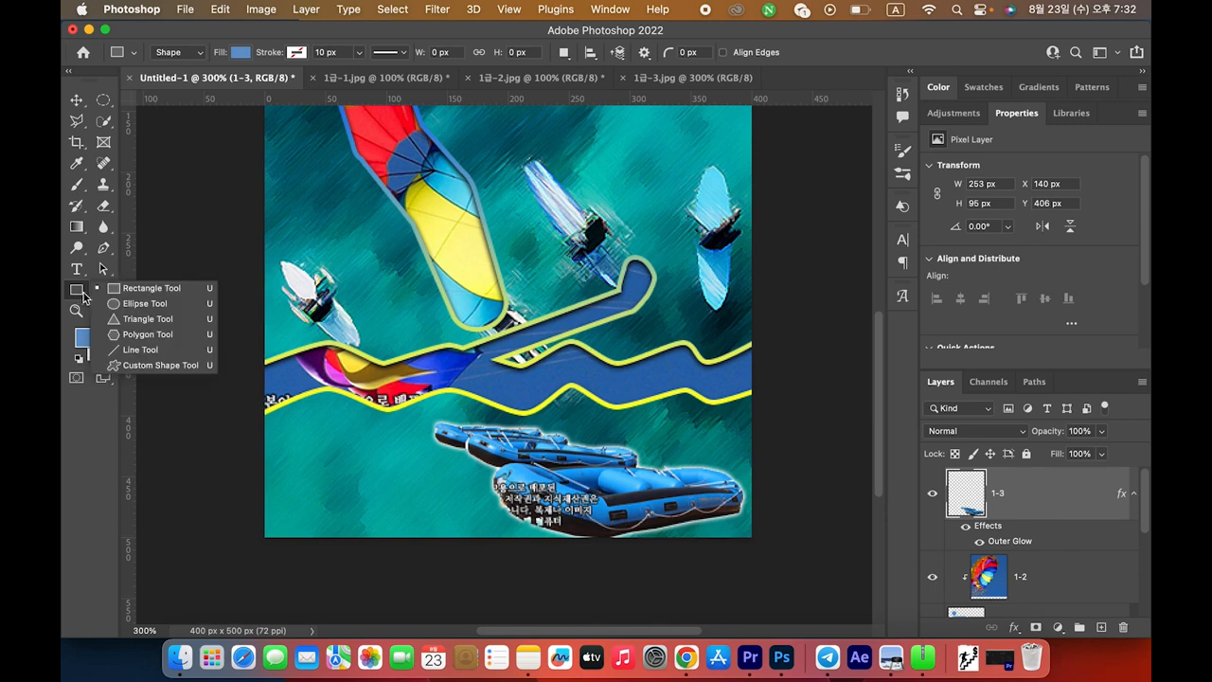
click(151, 366)
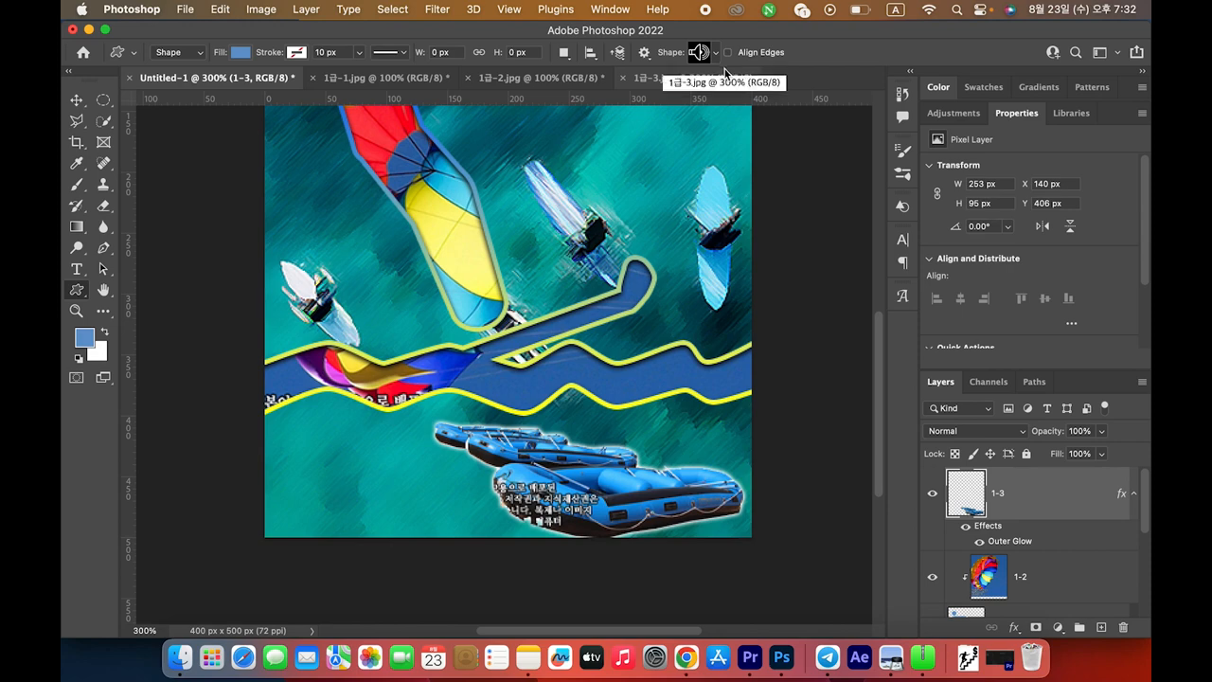
click(716, 54)
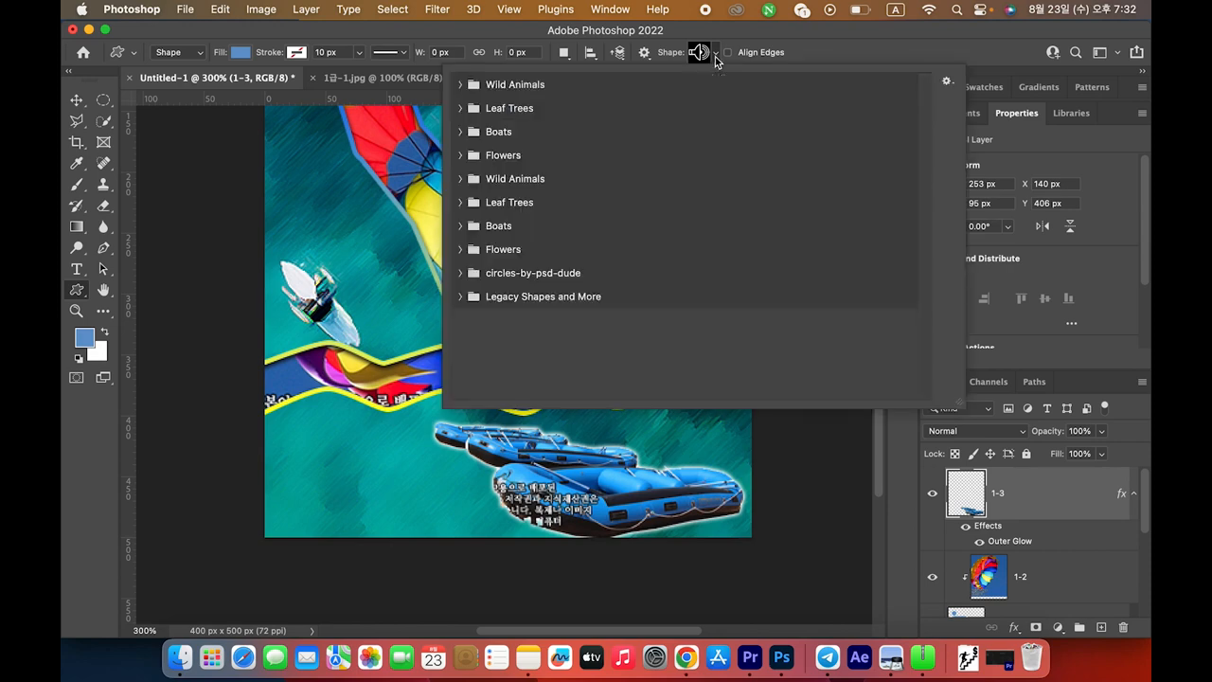
click(699, 54)
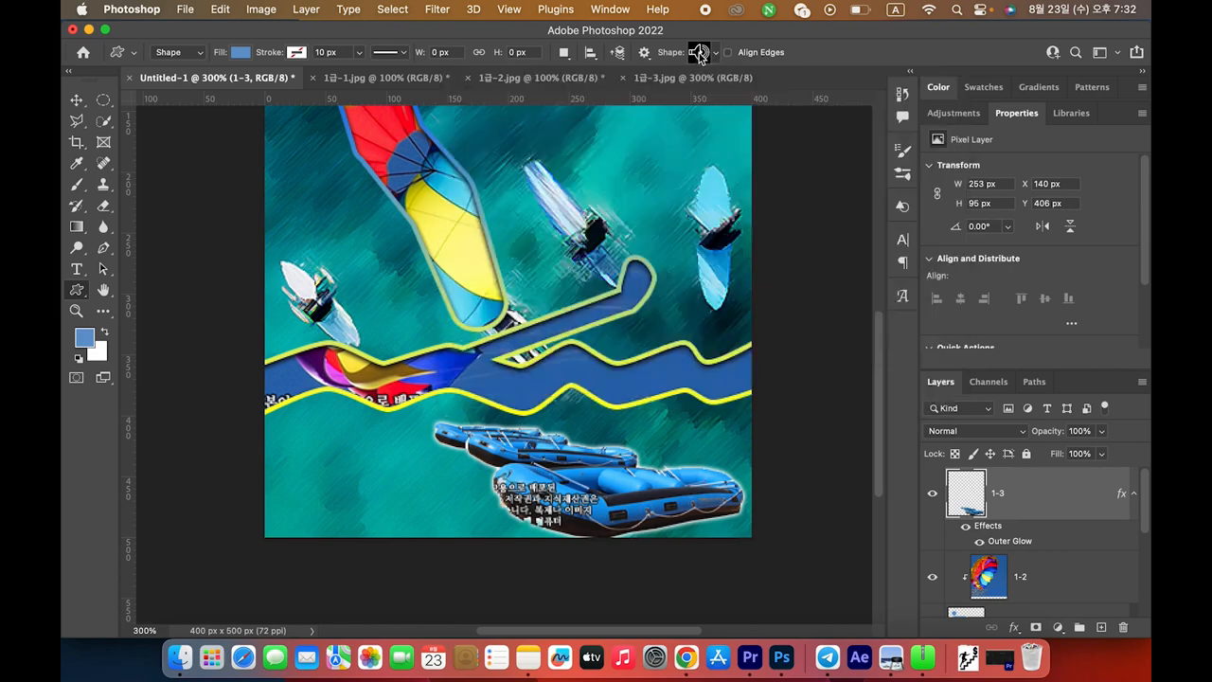
click(716, 54)
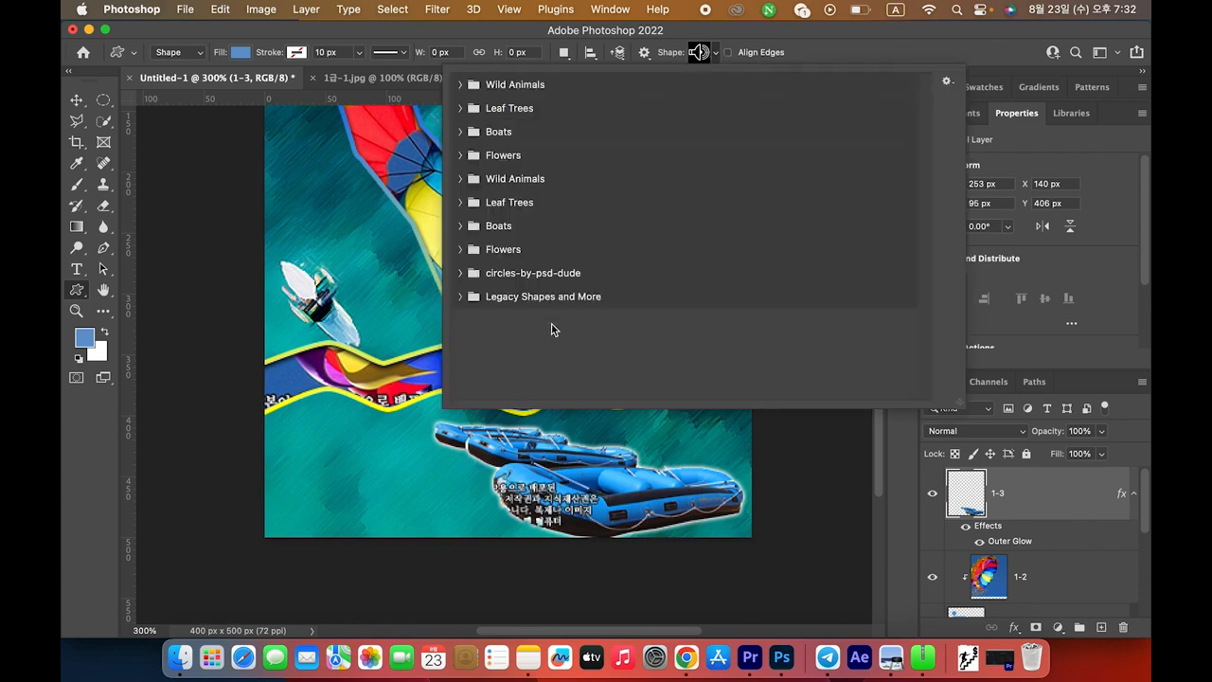
Expand Legacy Shapes and More, All Legacy Default Shapes, Animals, Arrows and Artistic Textures folders
click(461, 296)
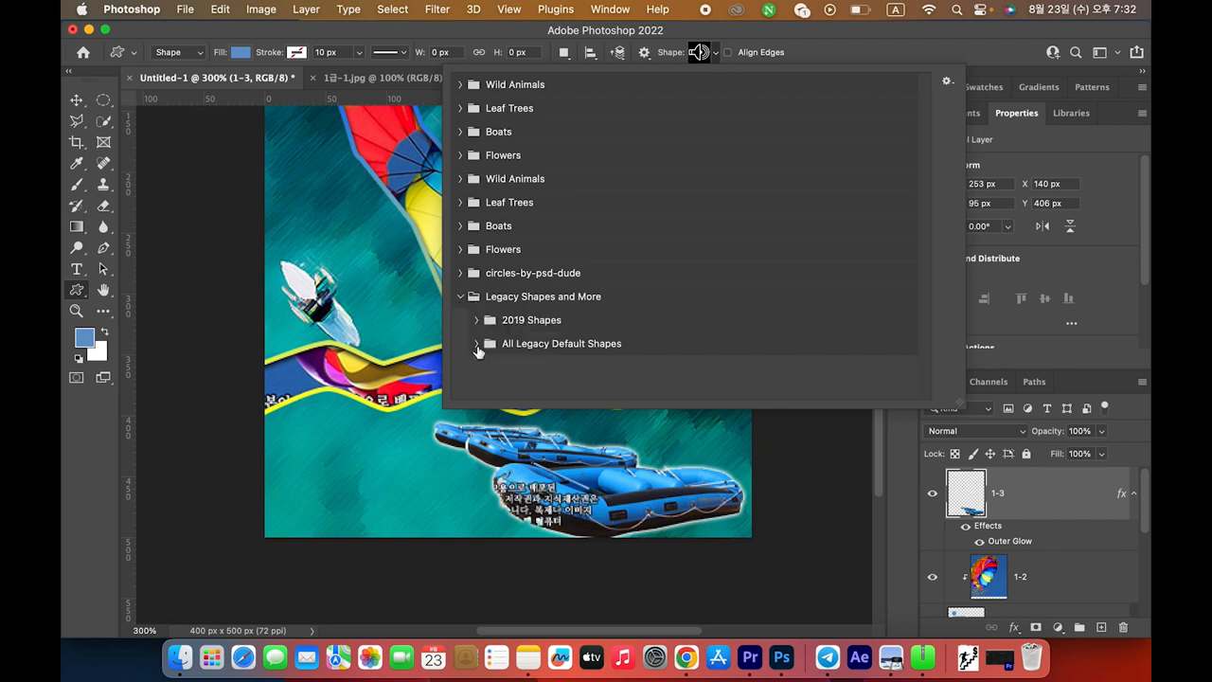
click(477, 345)
scroll(682, 371, down, 3)
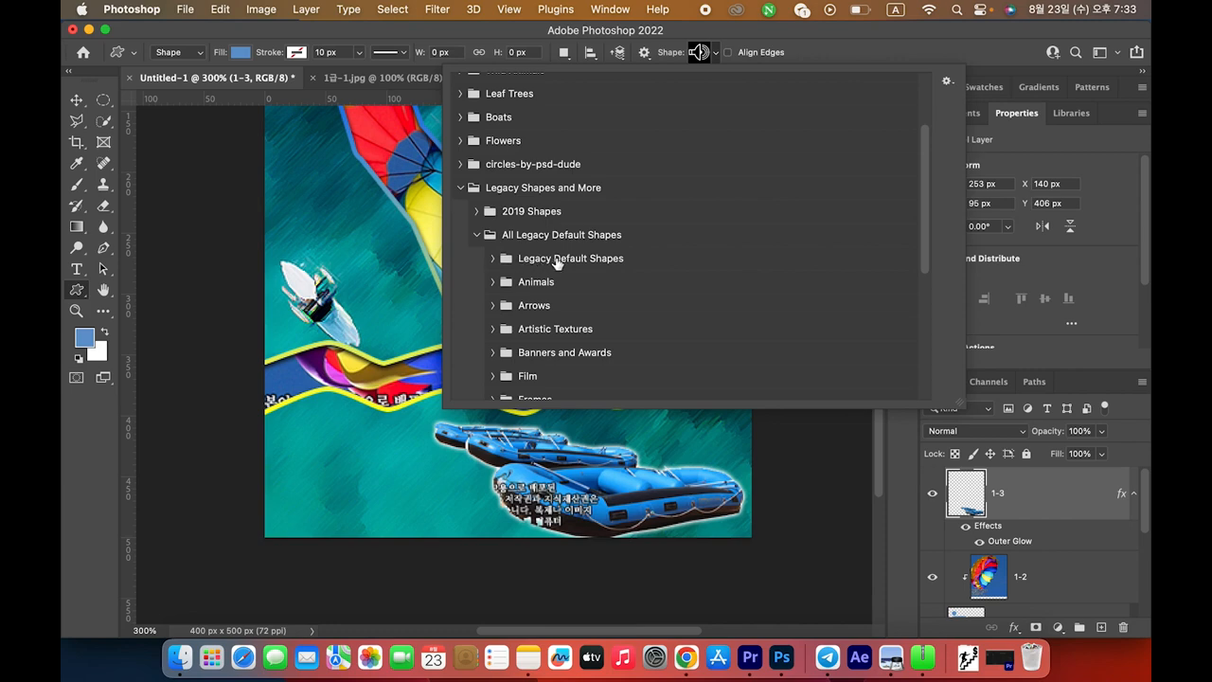
click(493, 259)
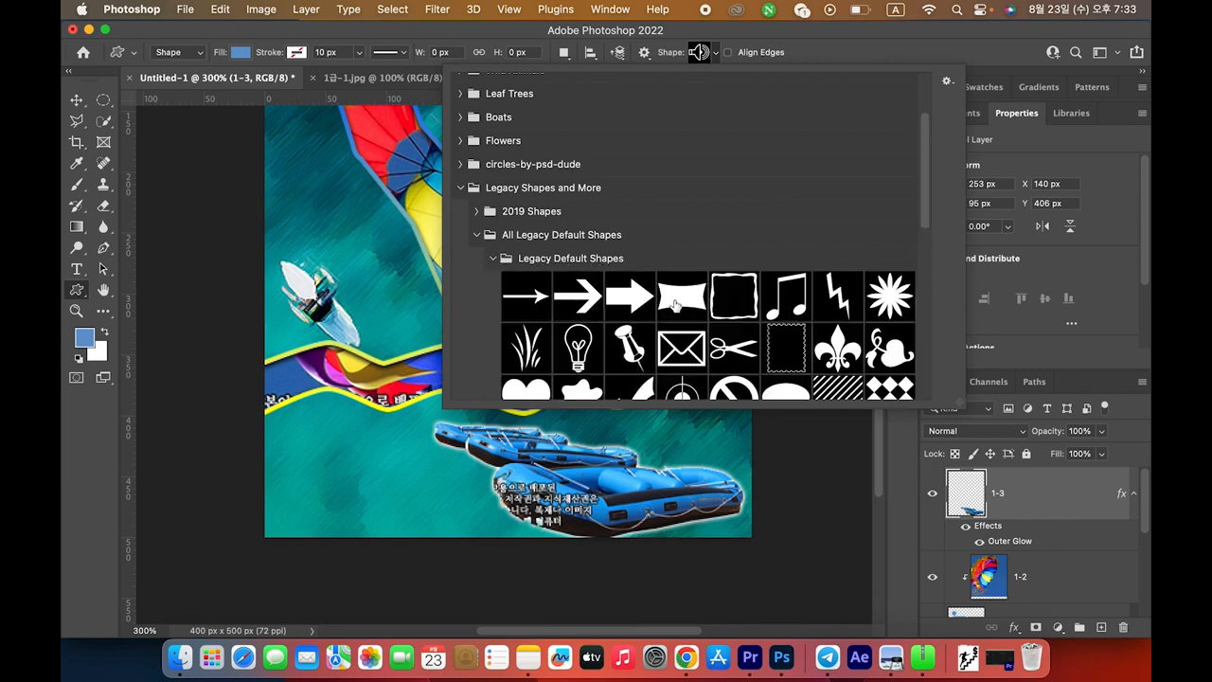
scroll(678, 307, down, 5)
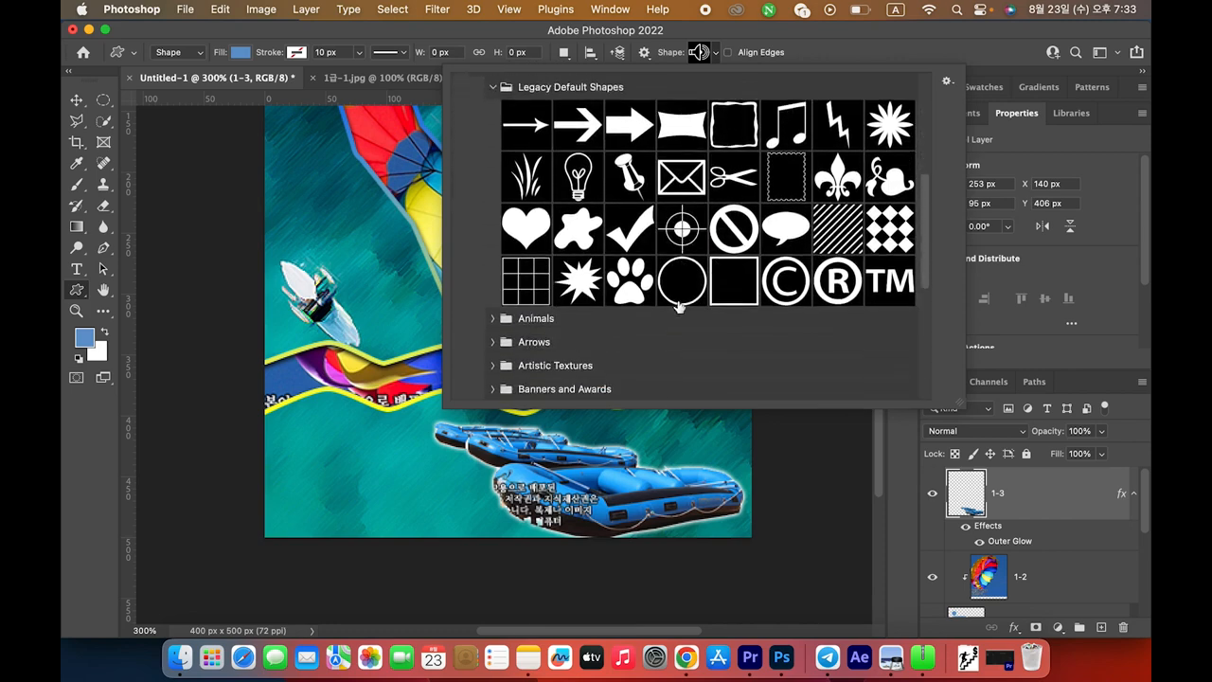
scroll(679, 307, up, 6)
scroll(653, 312, down, 5)
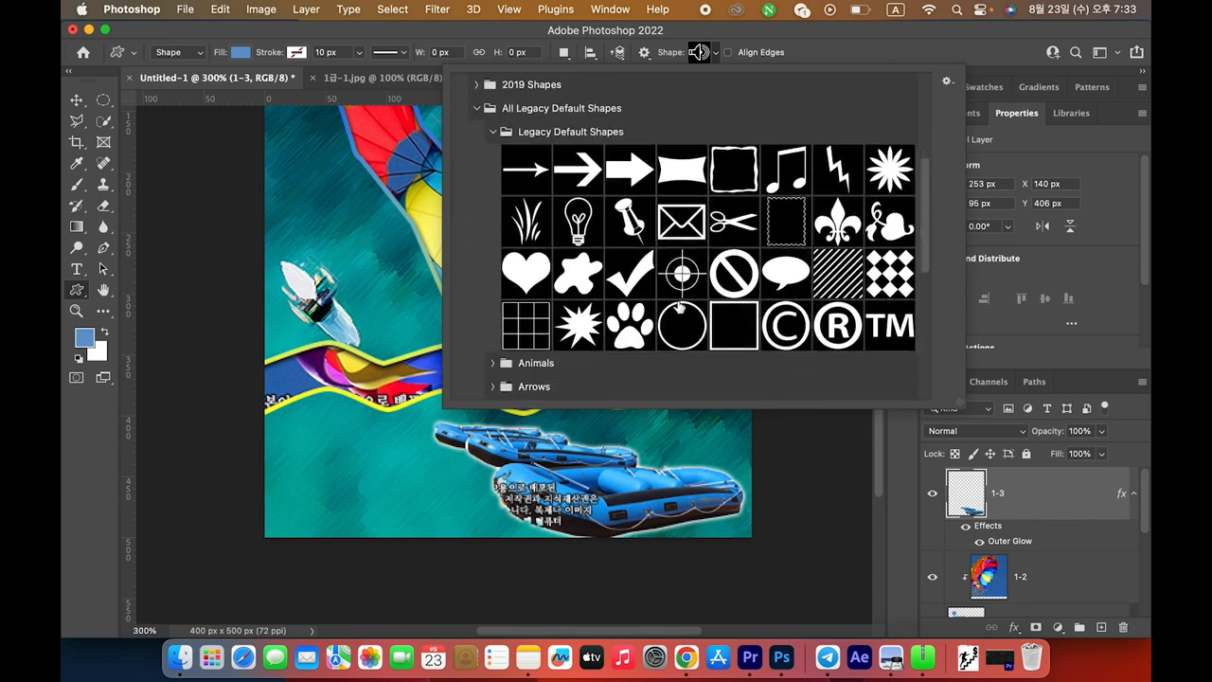
click(492, 342)
scroll(494, 332, down, 4)
click(493, 321)
scroll(496, 330, down, 5)
click(494, 305)
scroll(497, 310, down, 5)
Browse the remaining shape folders and choose the Waves shape
click(493, 207)
scroll(494, 218, down, 3)
click(493, 217)
scroll(494, 227, down, 1)
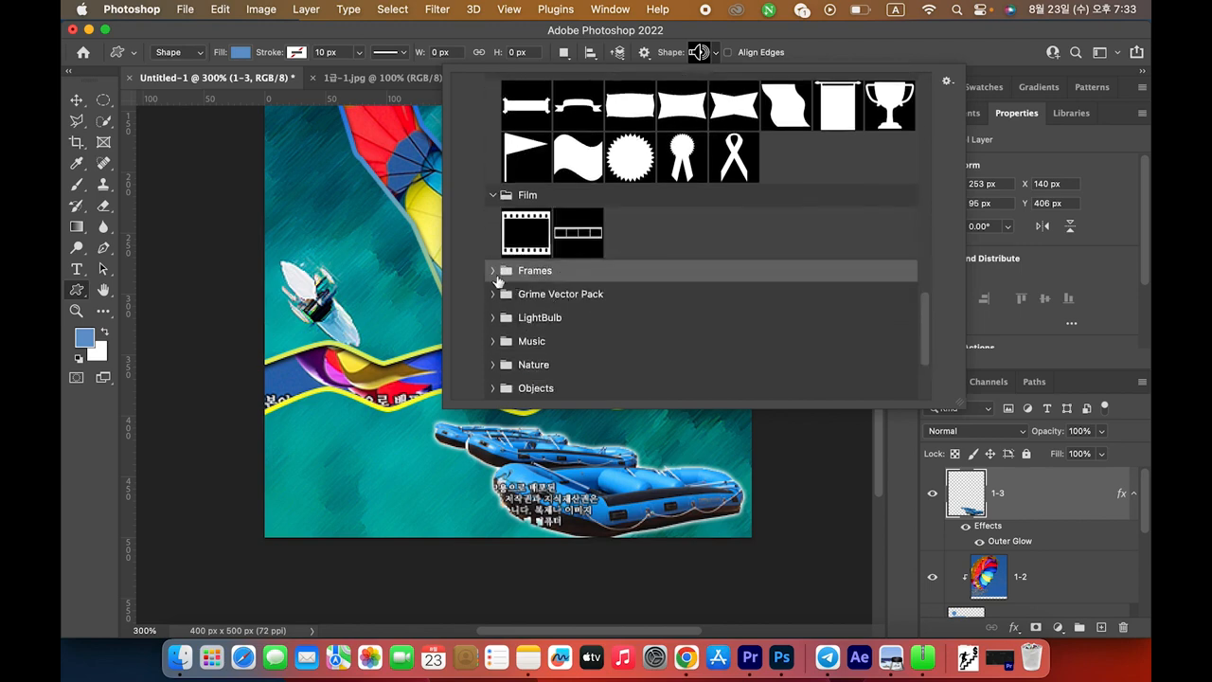
scroll(489, 268, down, 3)
click(492, 129)
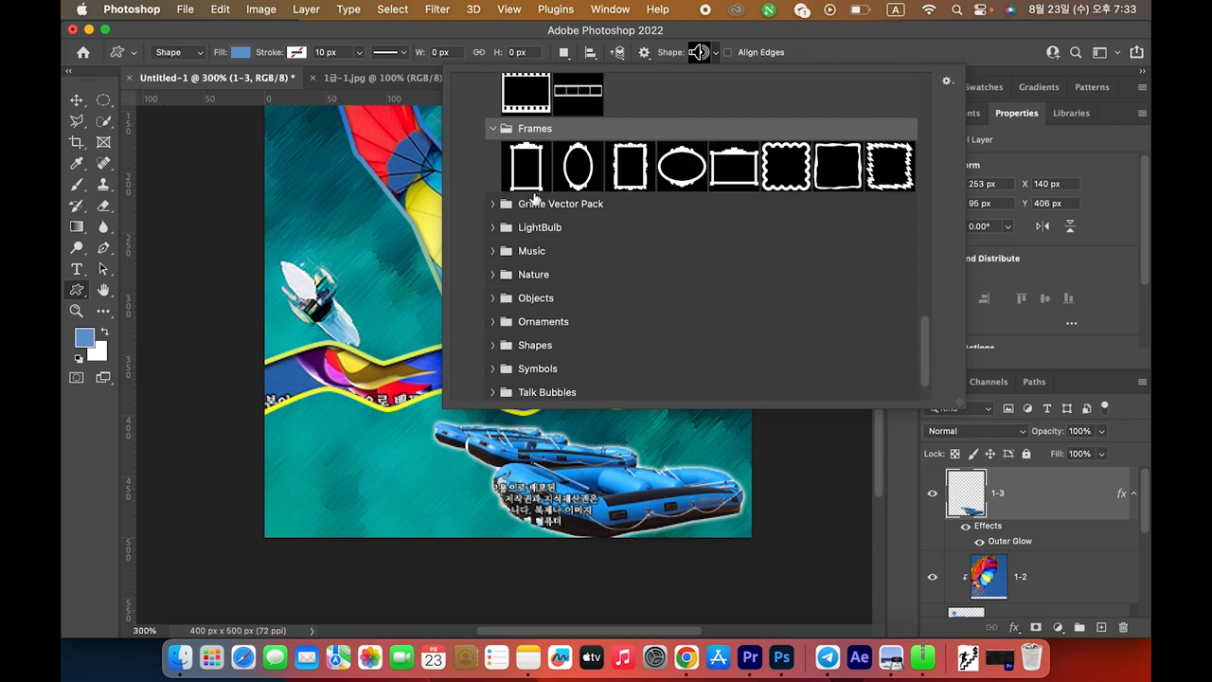
click(504, 210)
click(492, 281)
scroll(529, 325, down, 3)
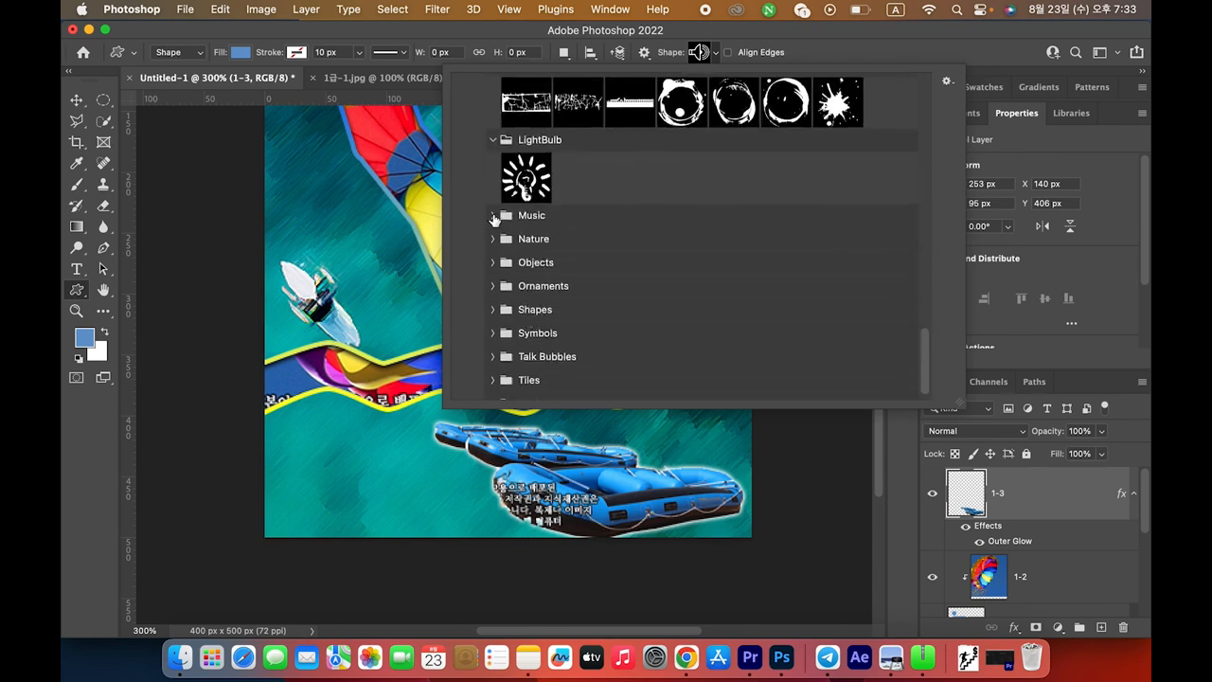
click(494, 217)
click(494, 344)
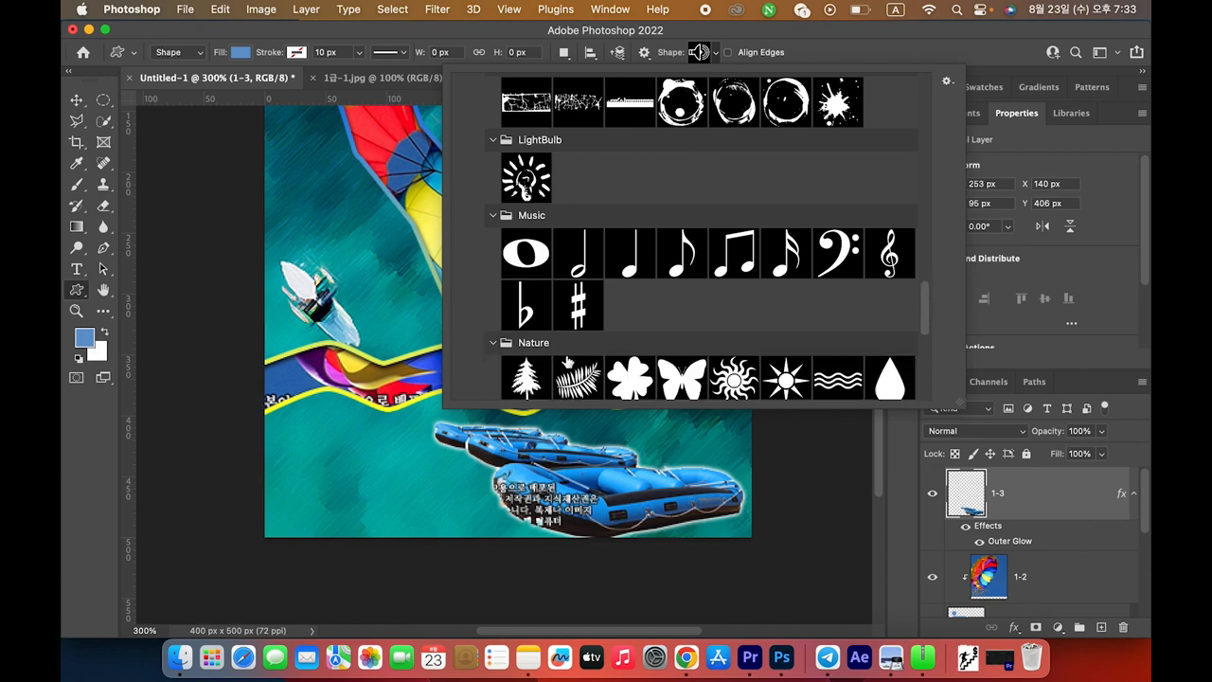
scroll(568, 362, down, 5)
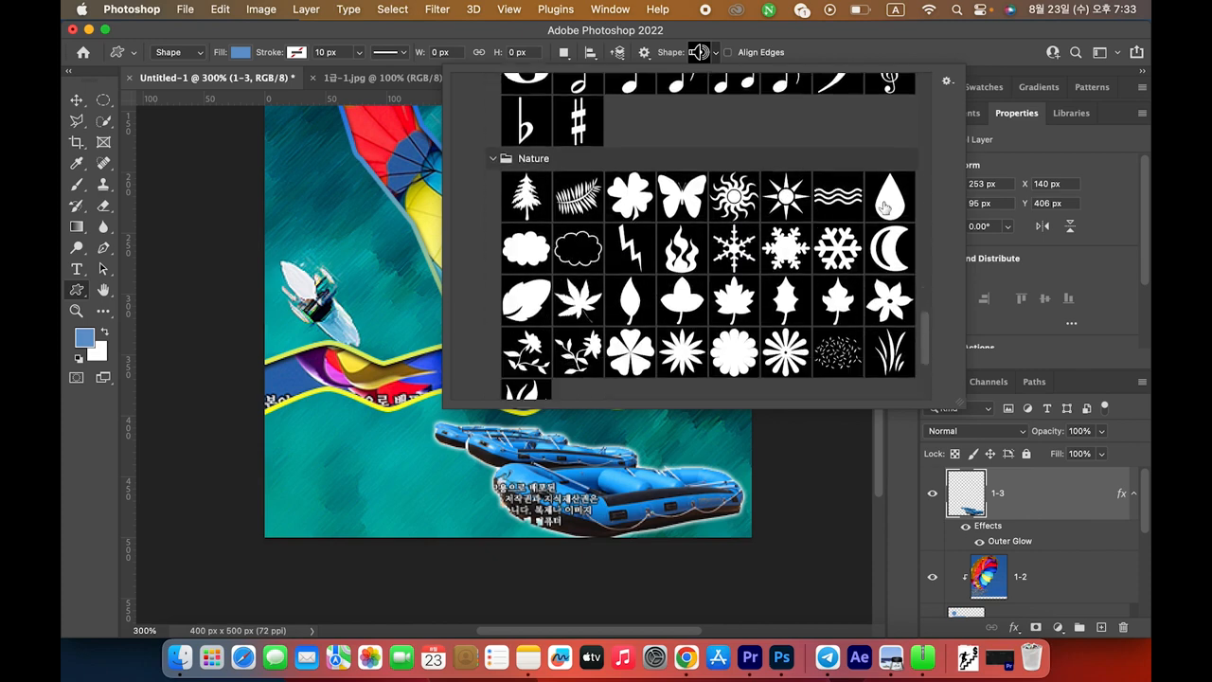
double_click(841, 198)
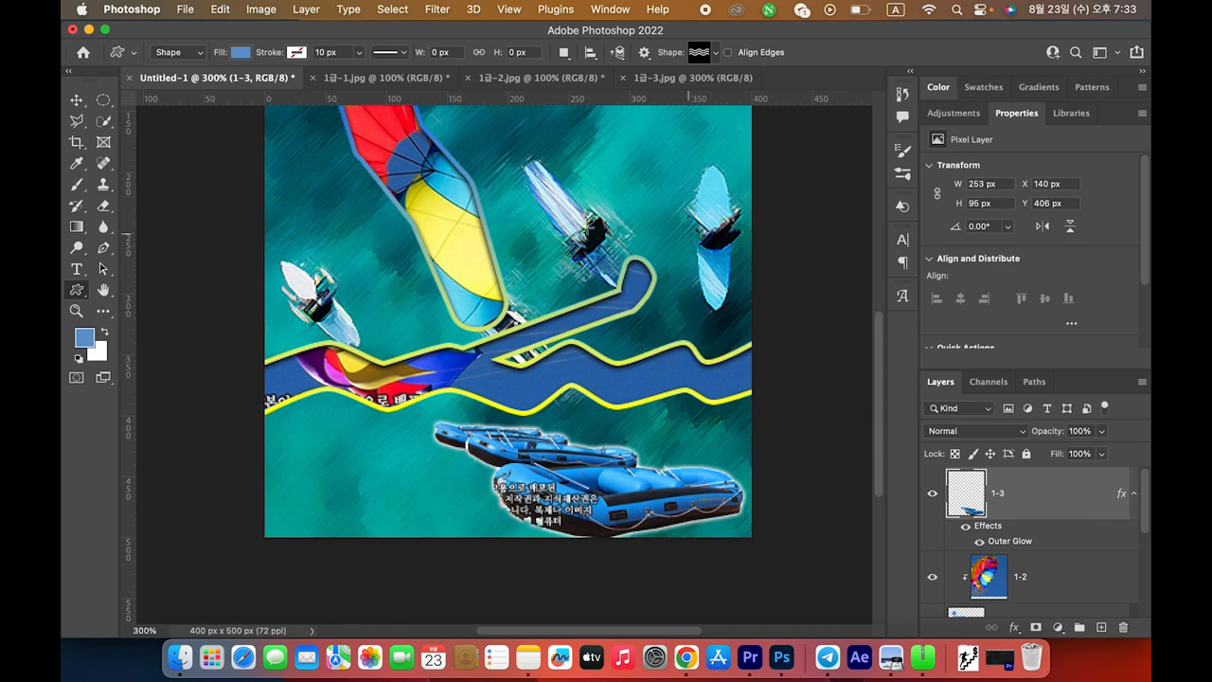
Draw an 86 × 29 px Waves shape near the canvas's top-right corner
scroll(753, 275, up, 3)
scroll(753, 274, up, 6)
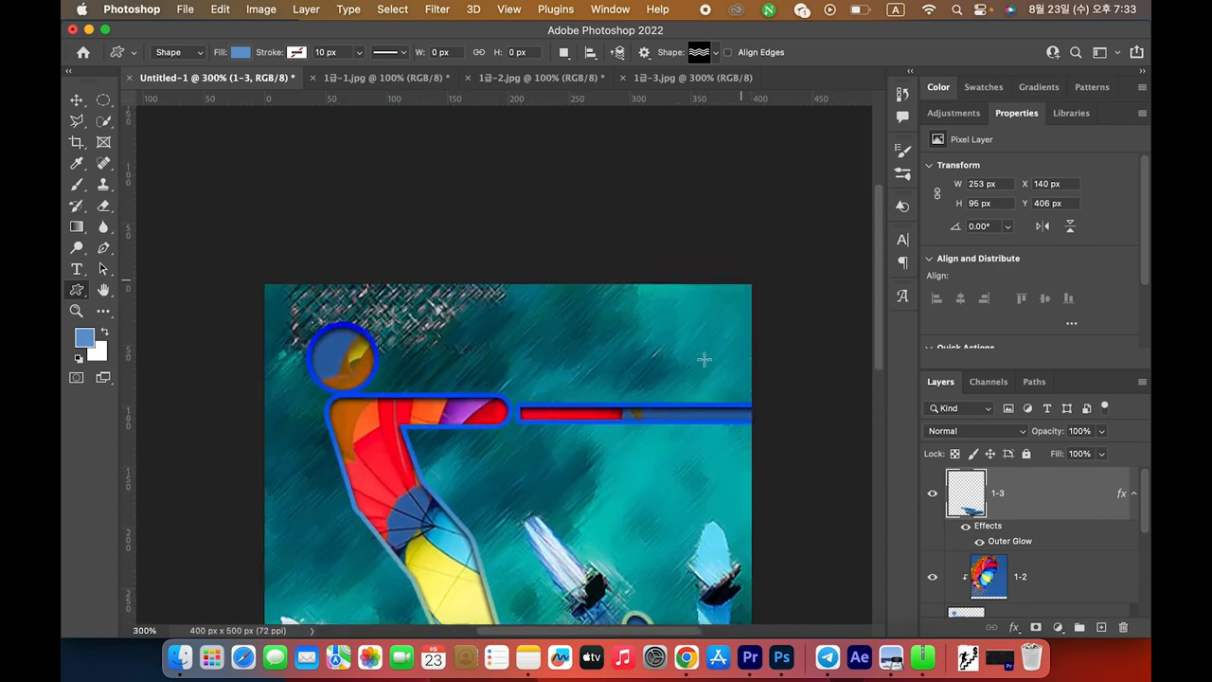
drag(650, 313, 757, 370)
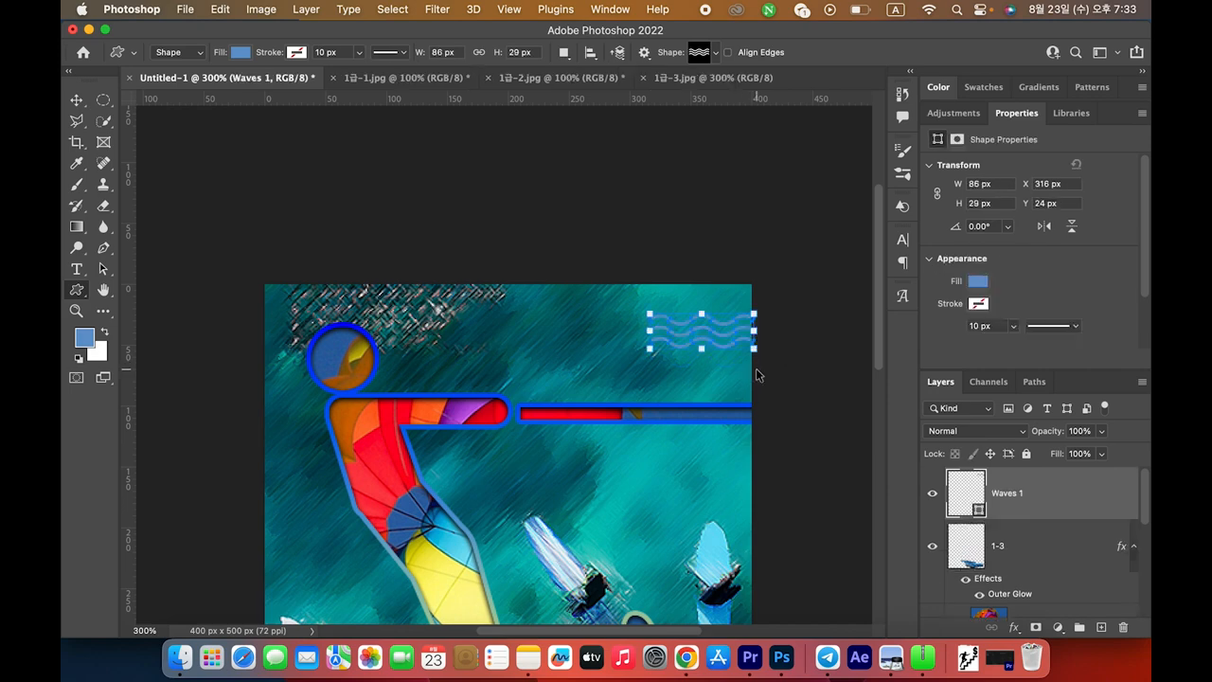
Look up the #ffcc33 colour requirement on the exam sheet
key(super+Tab)
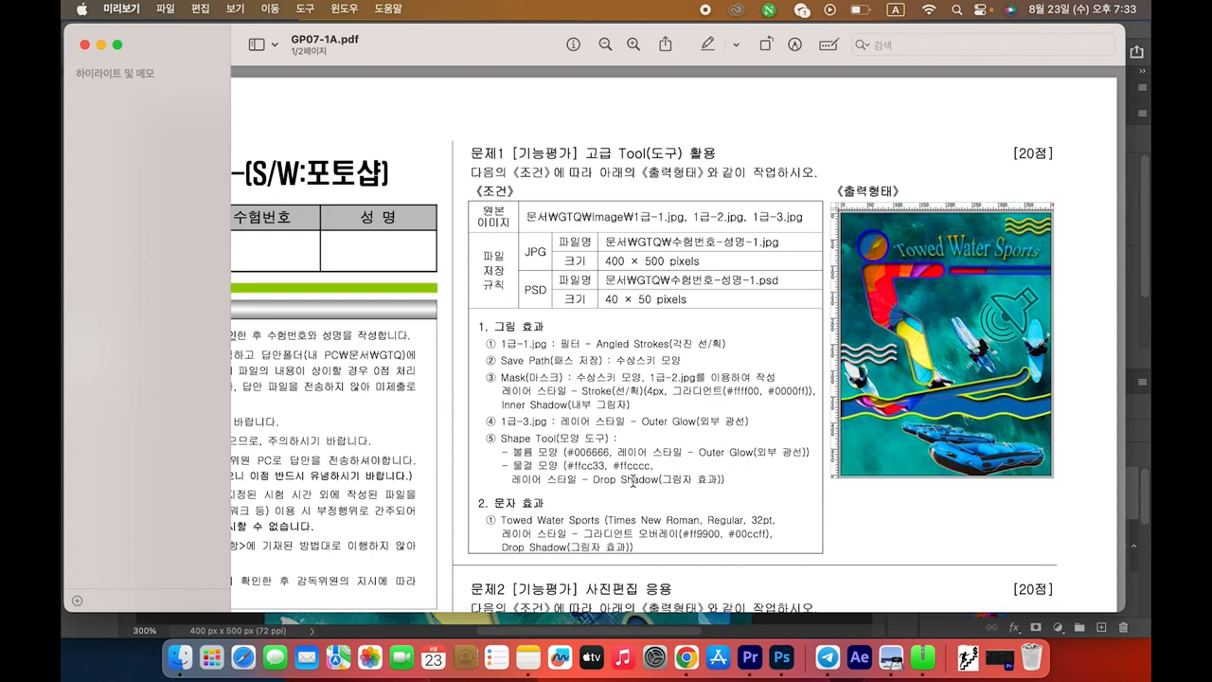
drag(567, 466, 603, 468)
key(super+Tab)
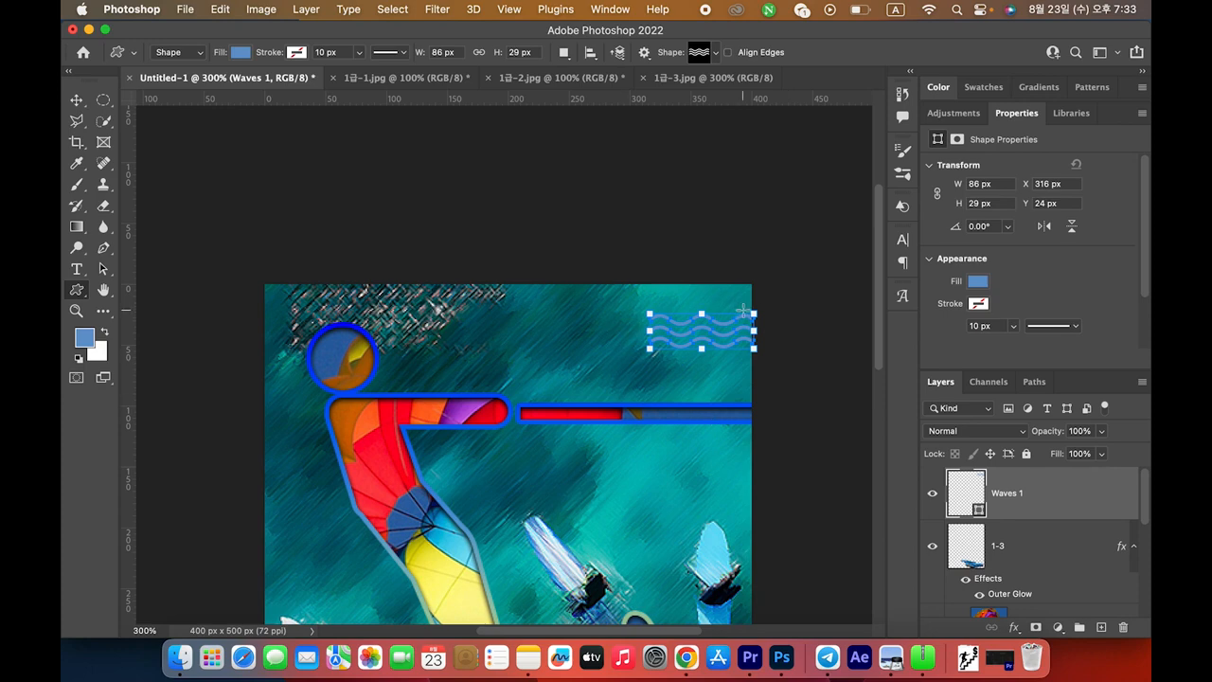
Fill the Waves 1 shape with yellow #ffcc33
double_click(966, 499)
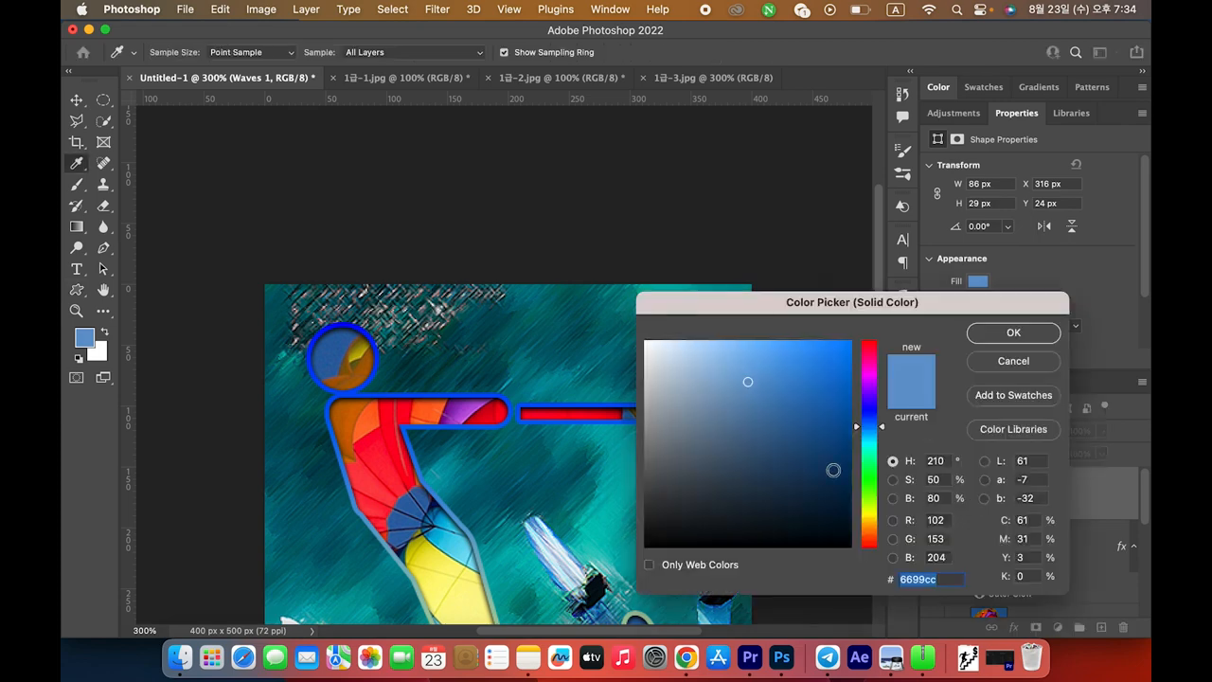
drag(861, 303, 886, 155)
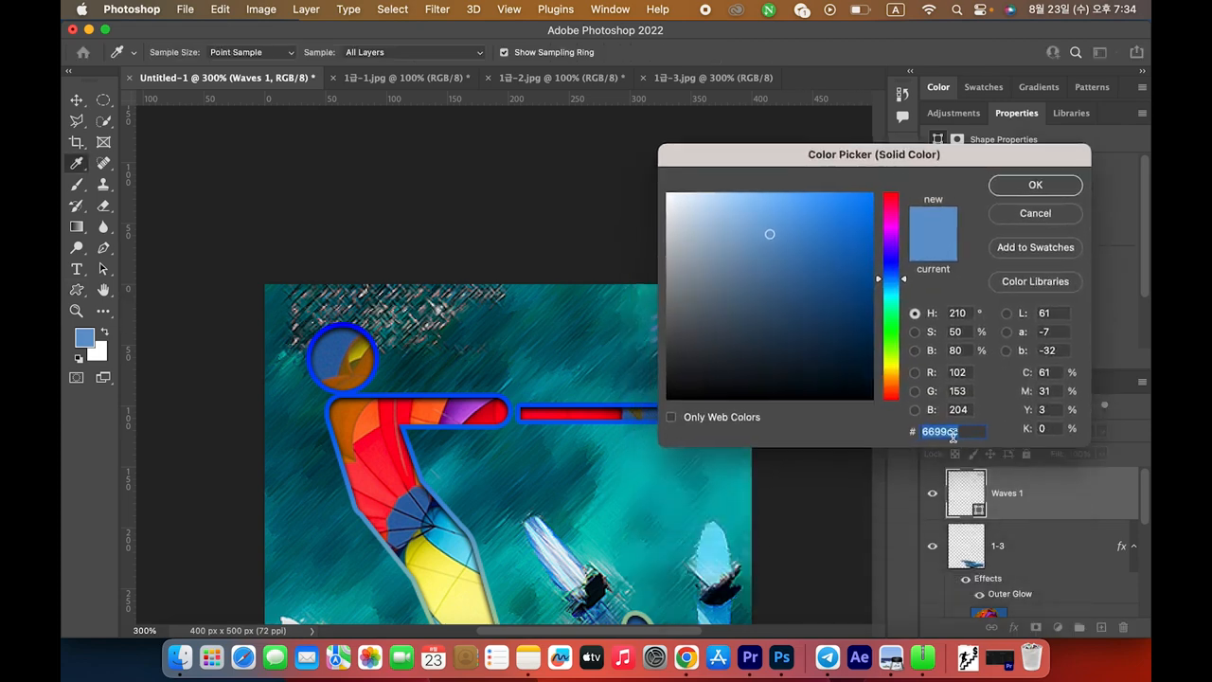
key(super+Tab)
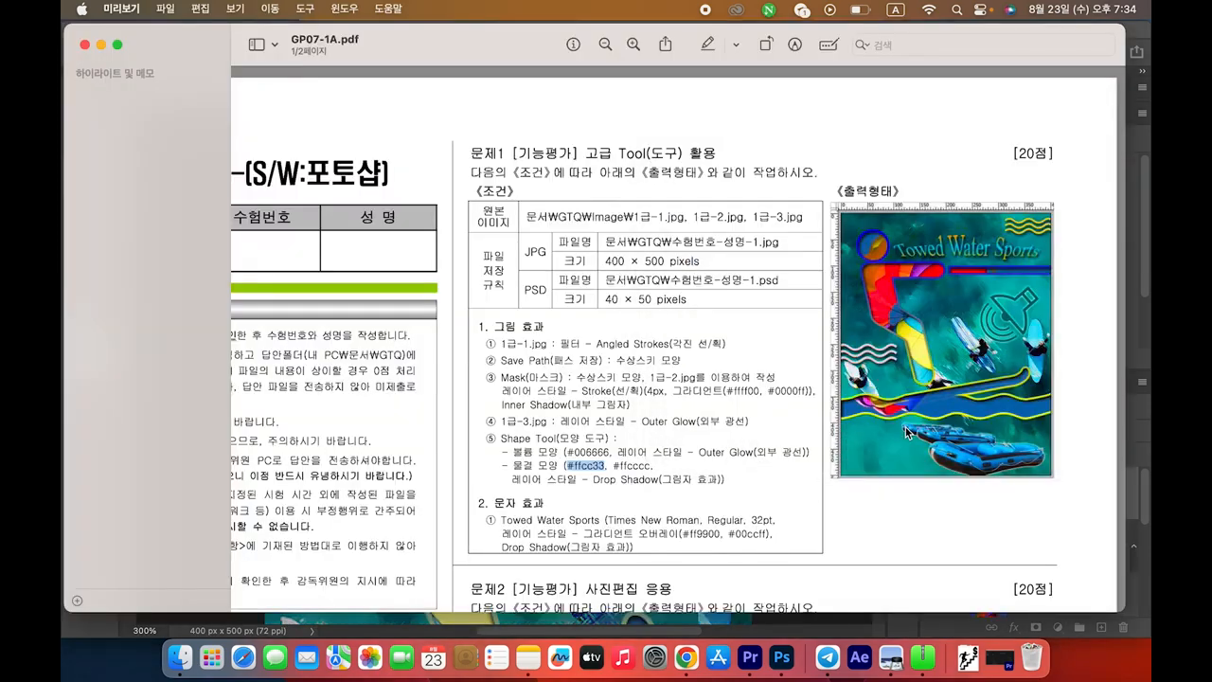
key(super+Tab)
text(ffcc33)
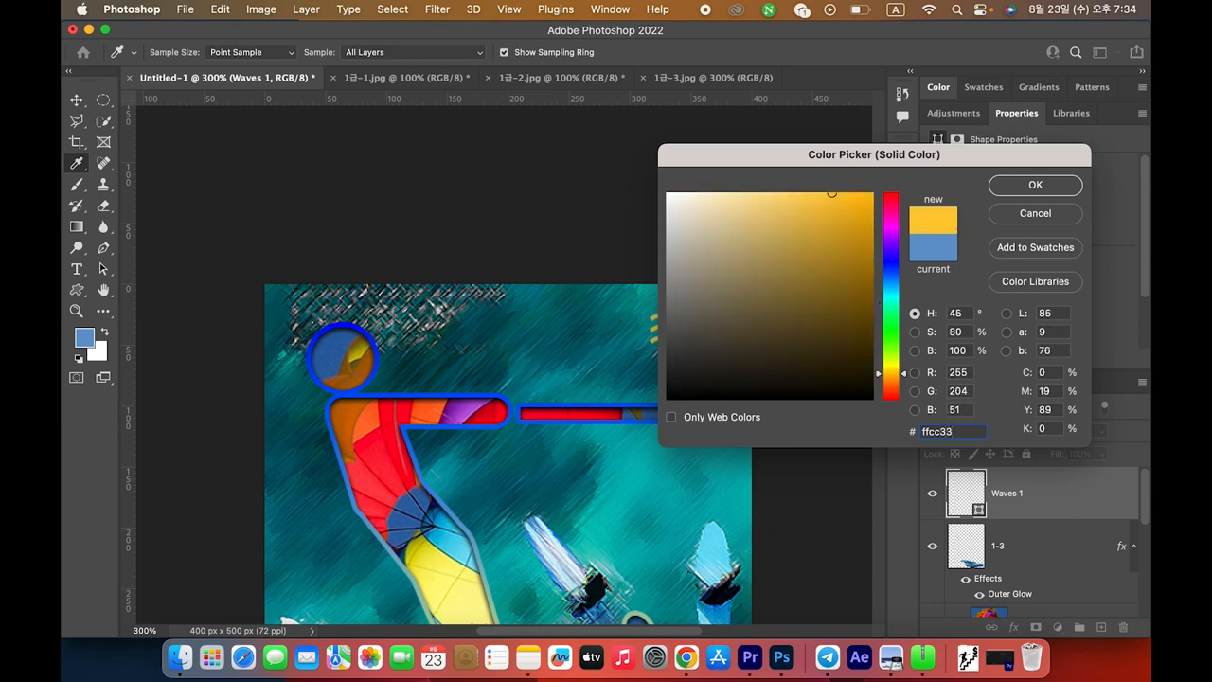
key(Return)
key(super+Tab)
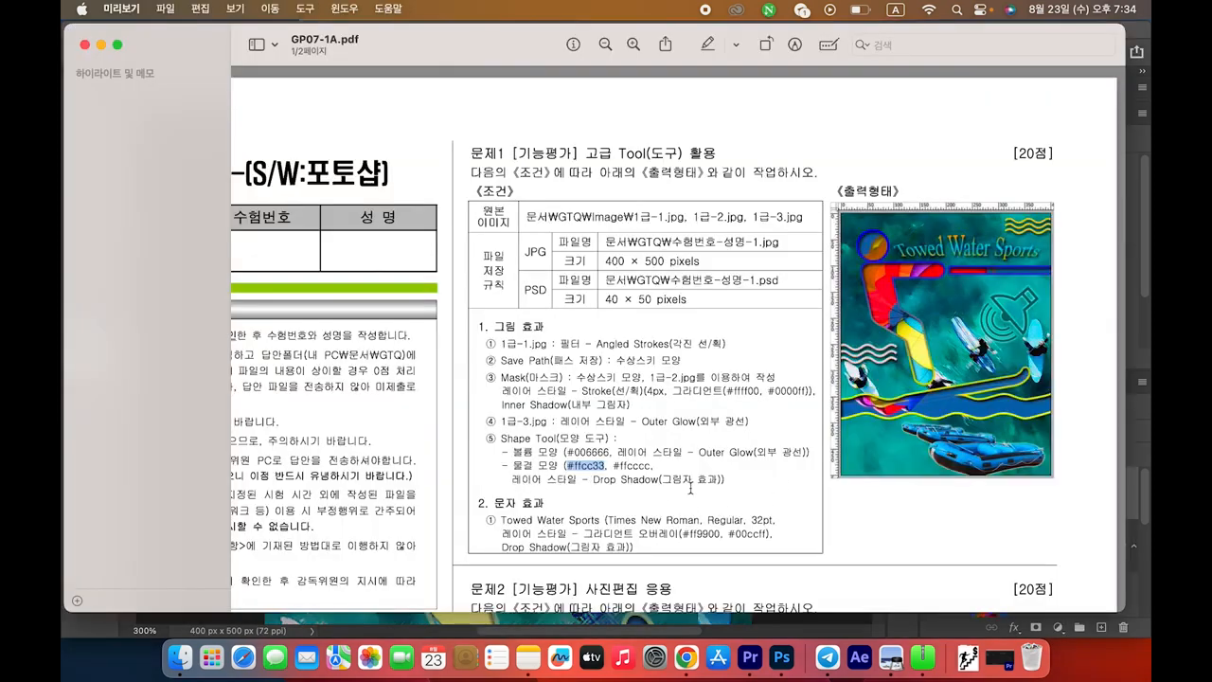
key(super+Tab)
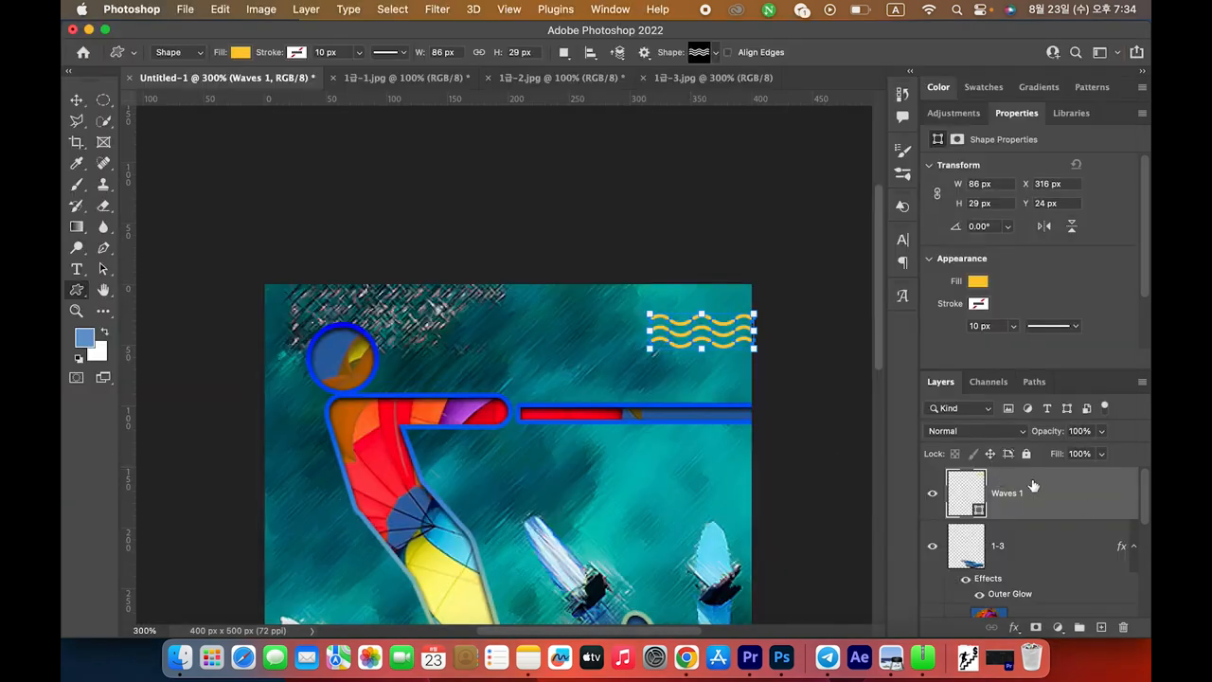
Add a Drop Shadow layer style to Waves 1
double_click(1062, 494)
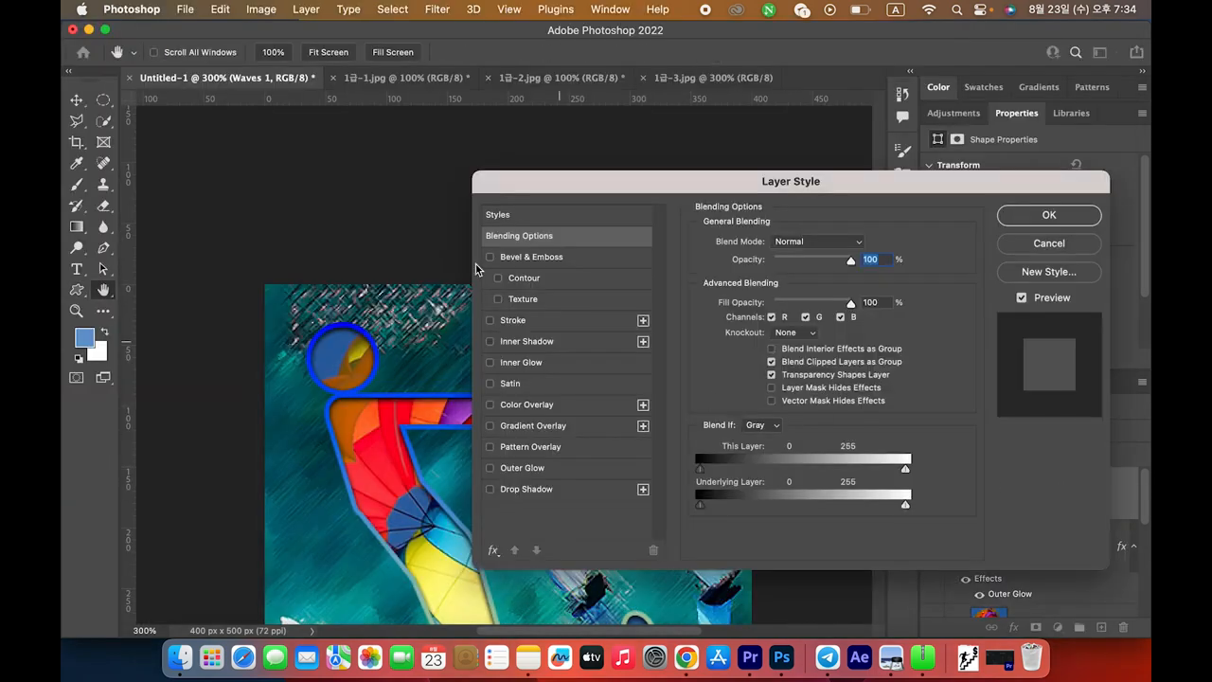
click(513, 490)
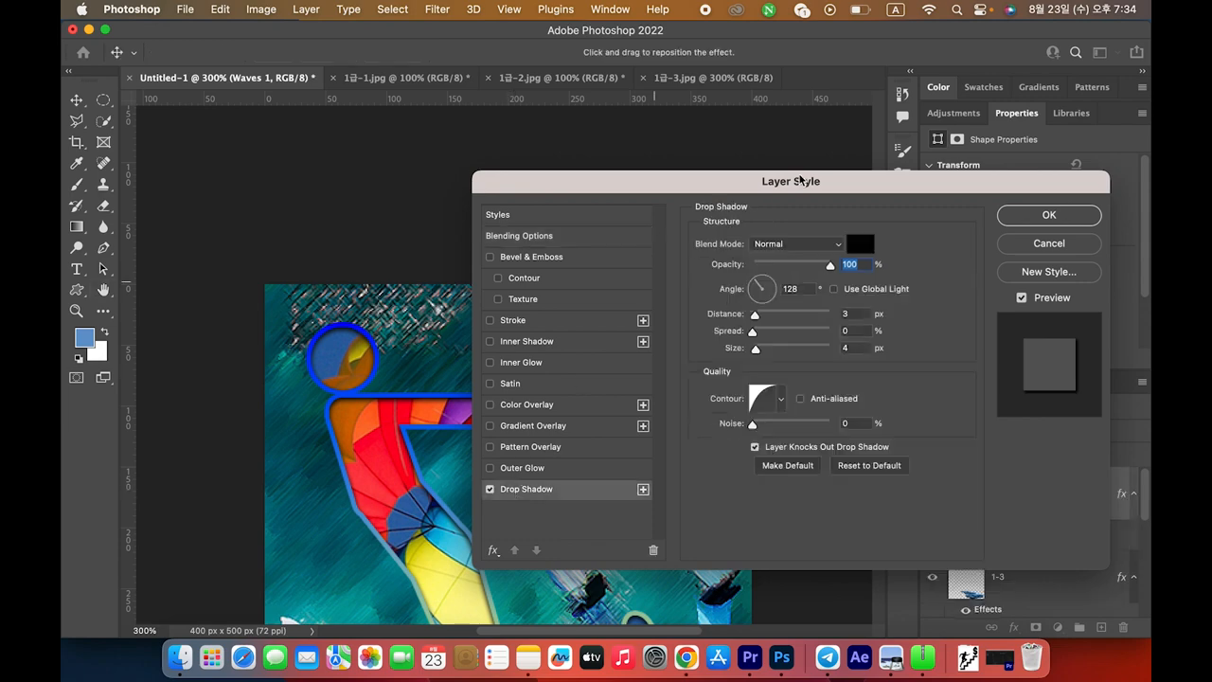
click(1059, 216)
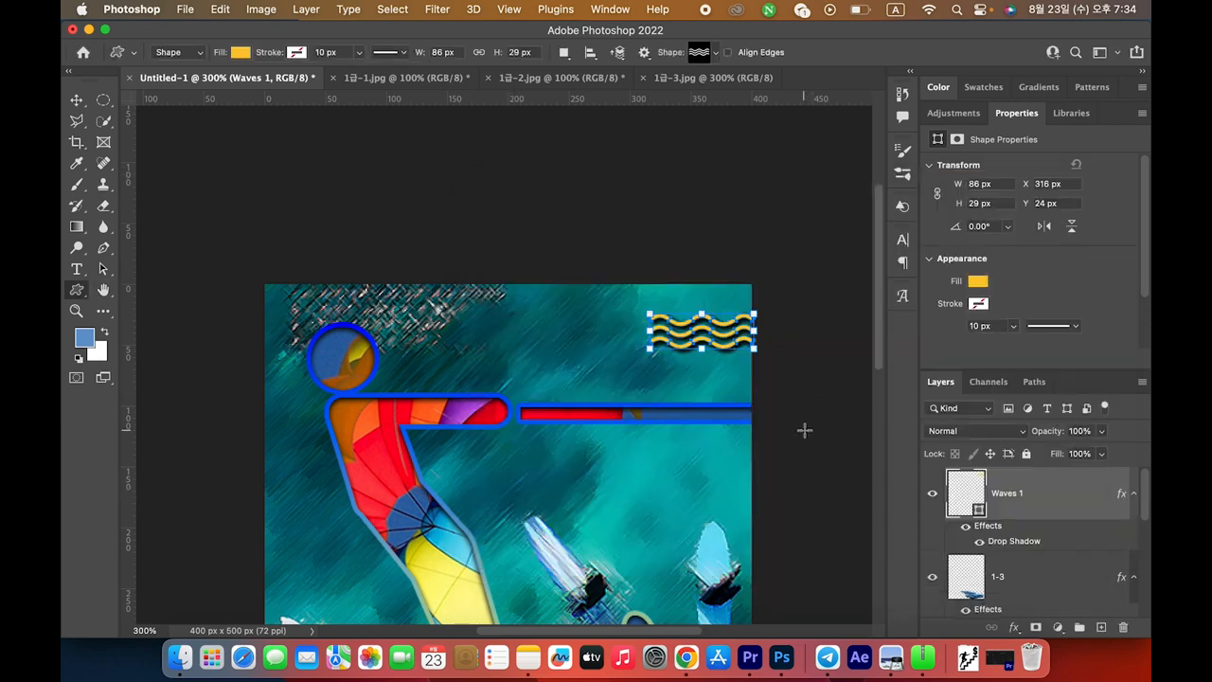
scroll(804, 430, down, 5)
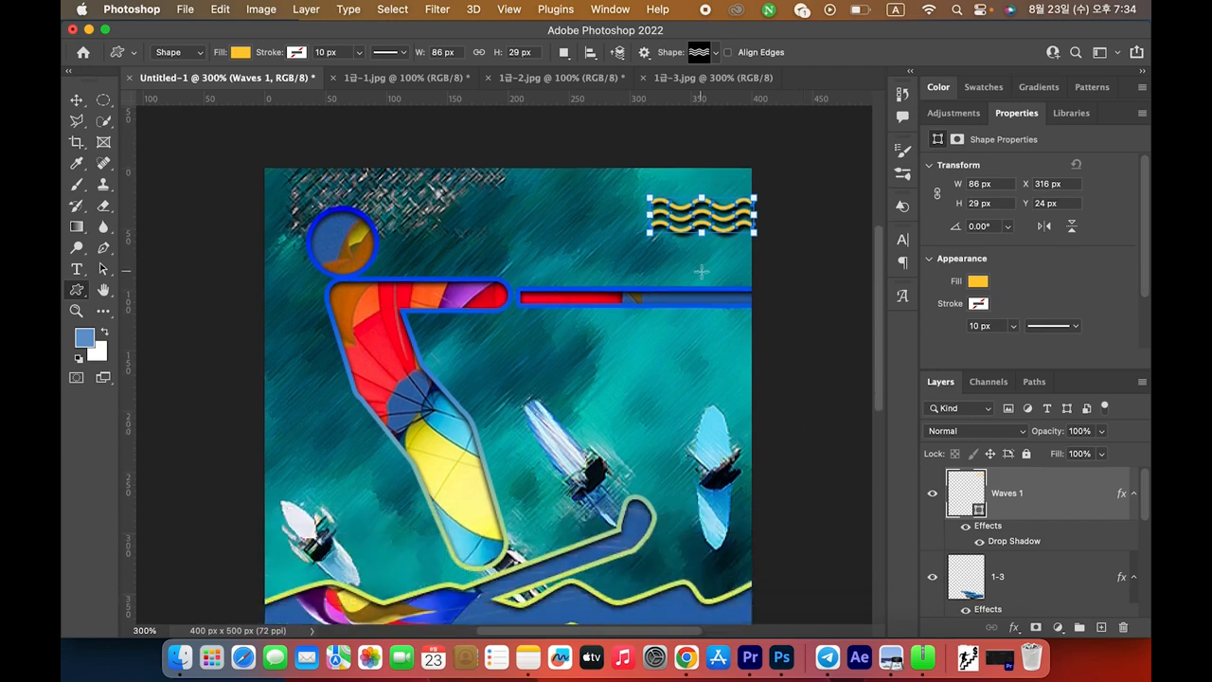
Duplicate the yellow waves down to the image's lower-left edge as Waves 1 copy
click(76, 101)
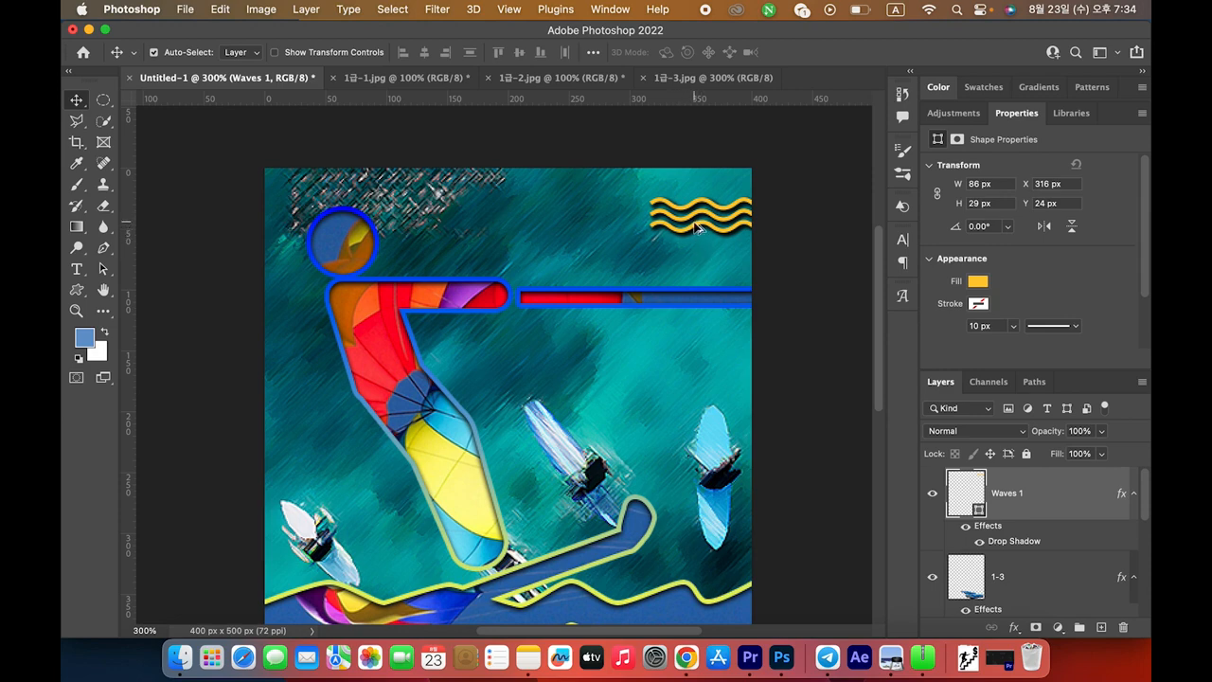
drag(696, 228, 584, 341)
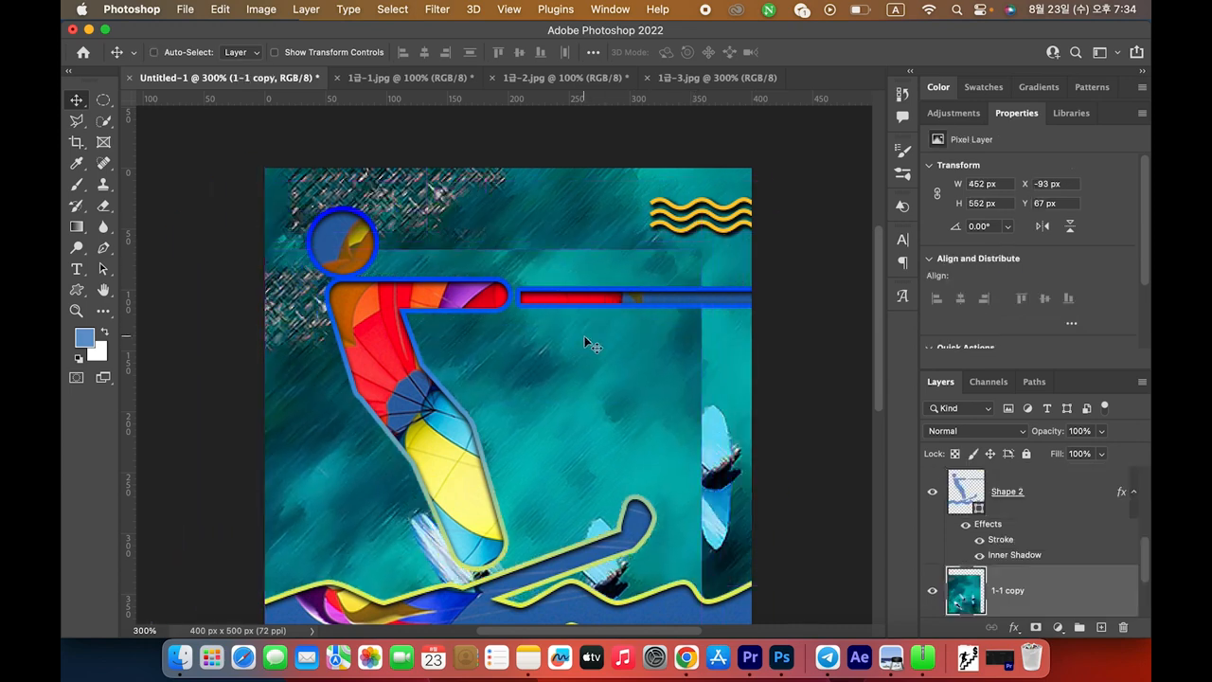
key(super+z)
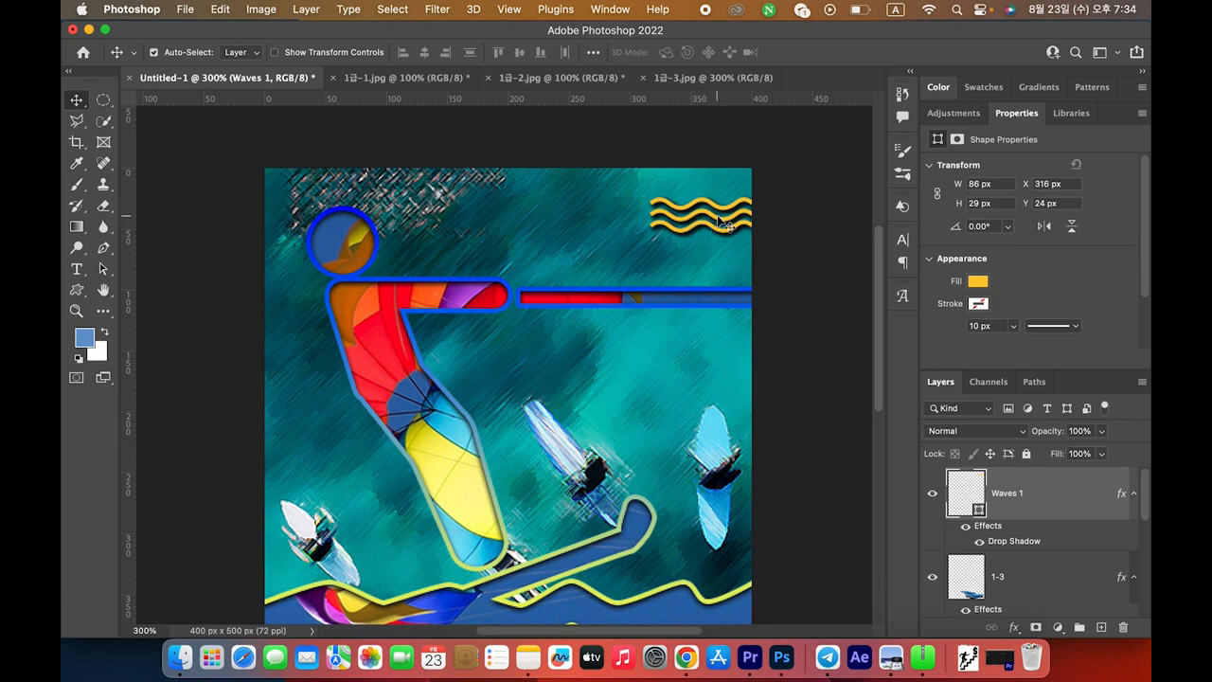
drag(717, 224, 292, 484)
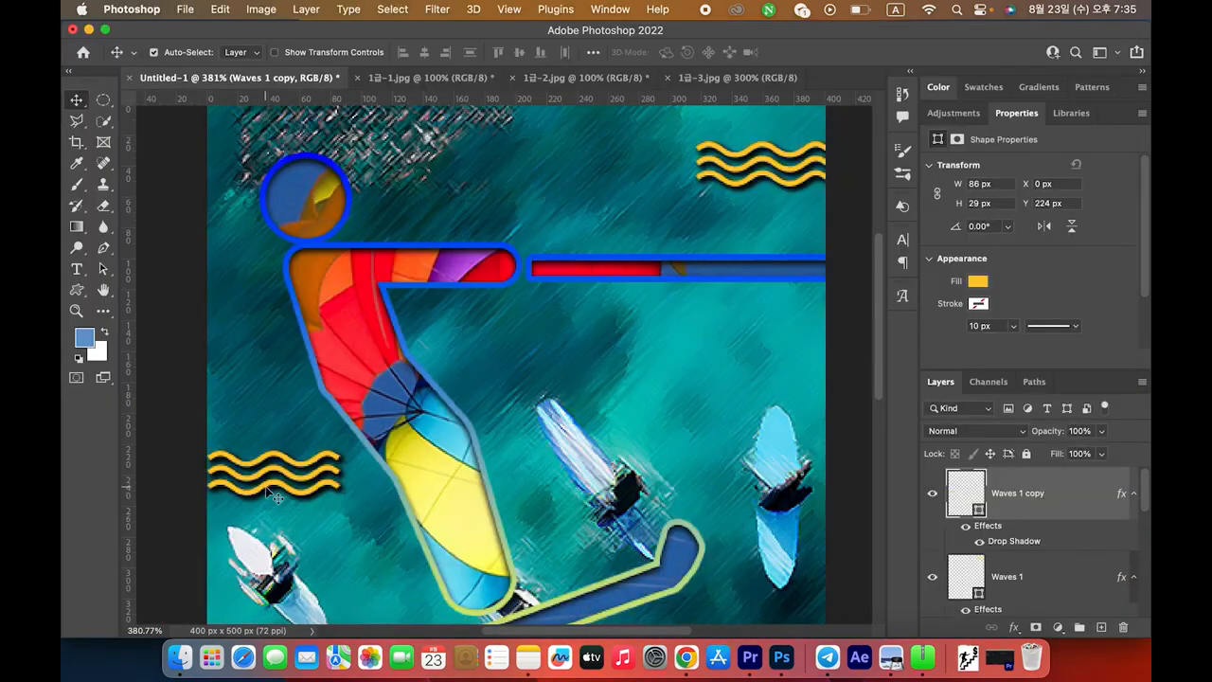
drag(266, 486, 266, 513)
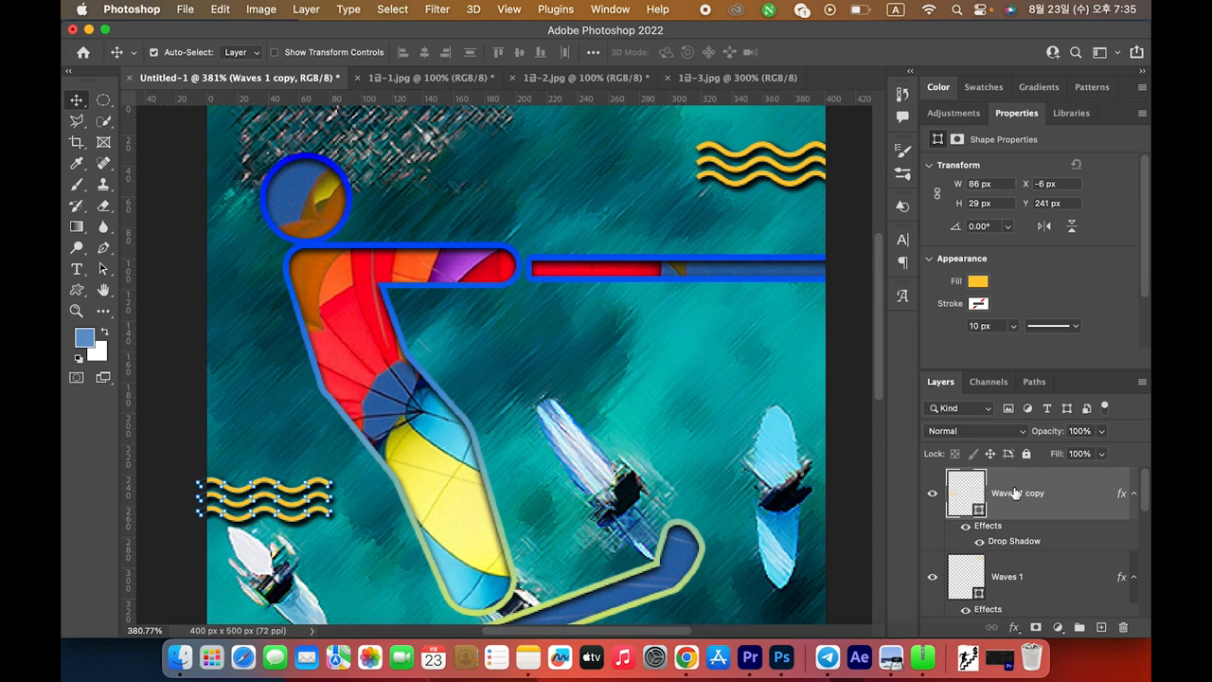
Fill the Waves 1 copy shape with pale pink #ffcccc
double_click(966, 494)
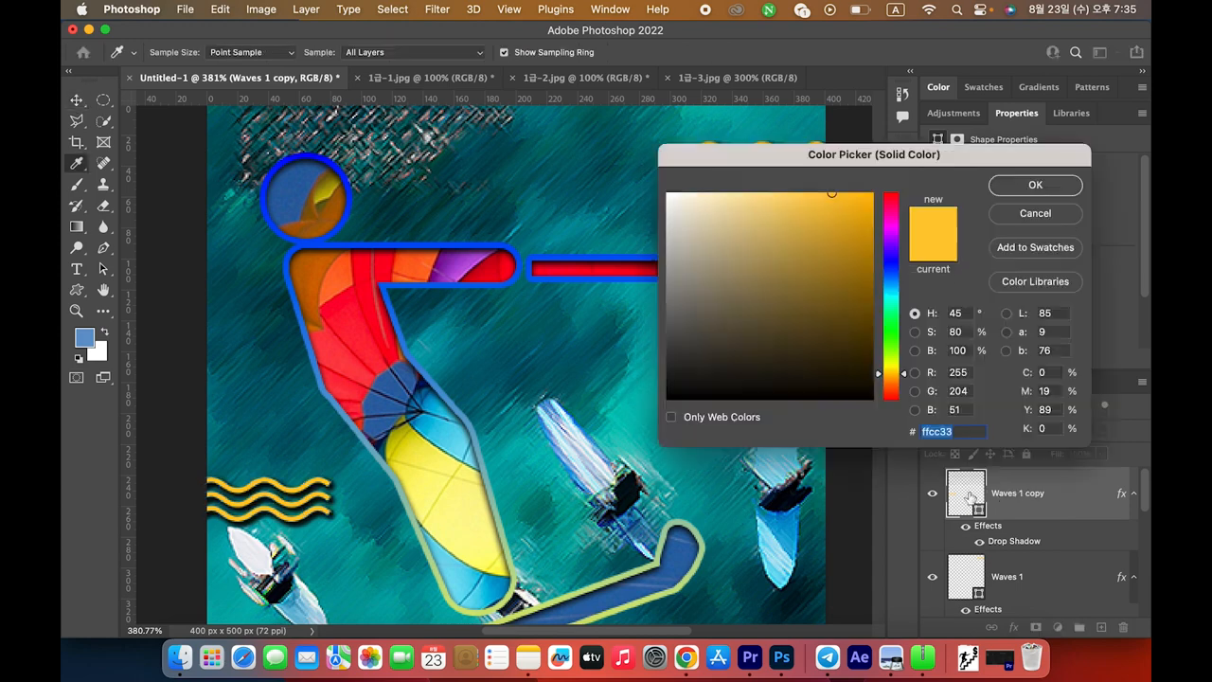
text(ff)
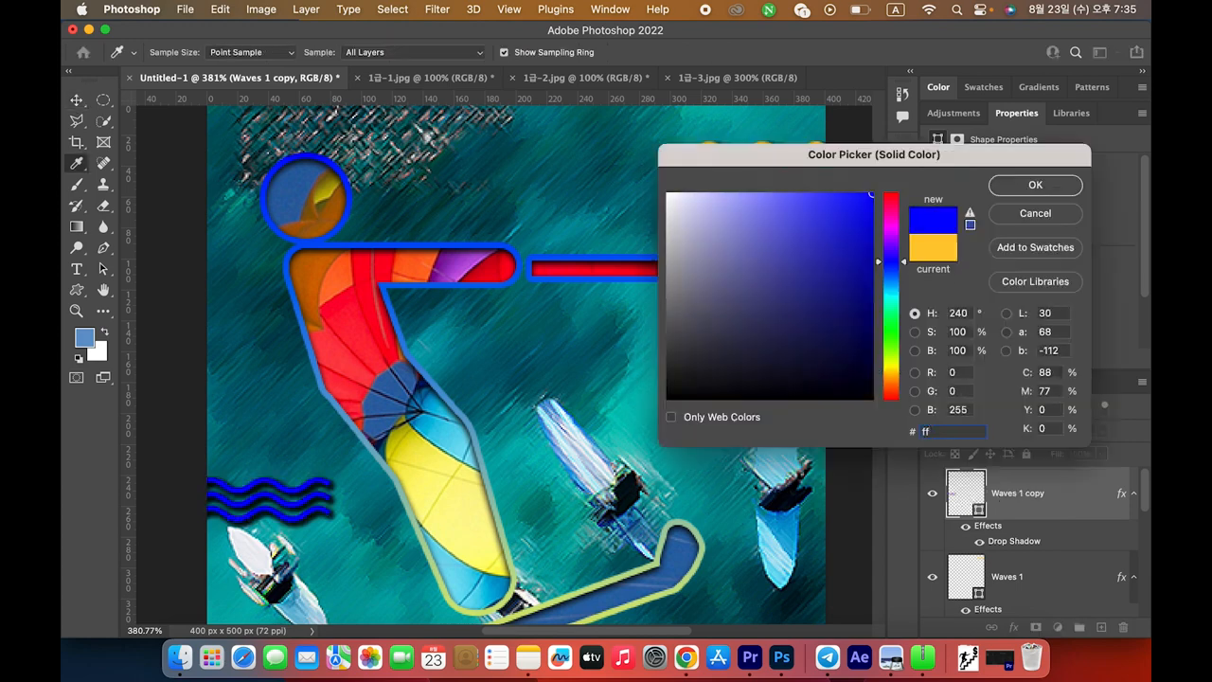
text(cccc)
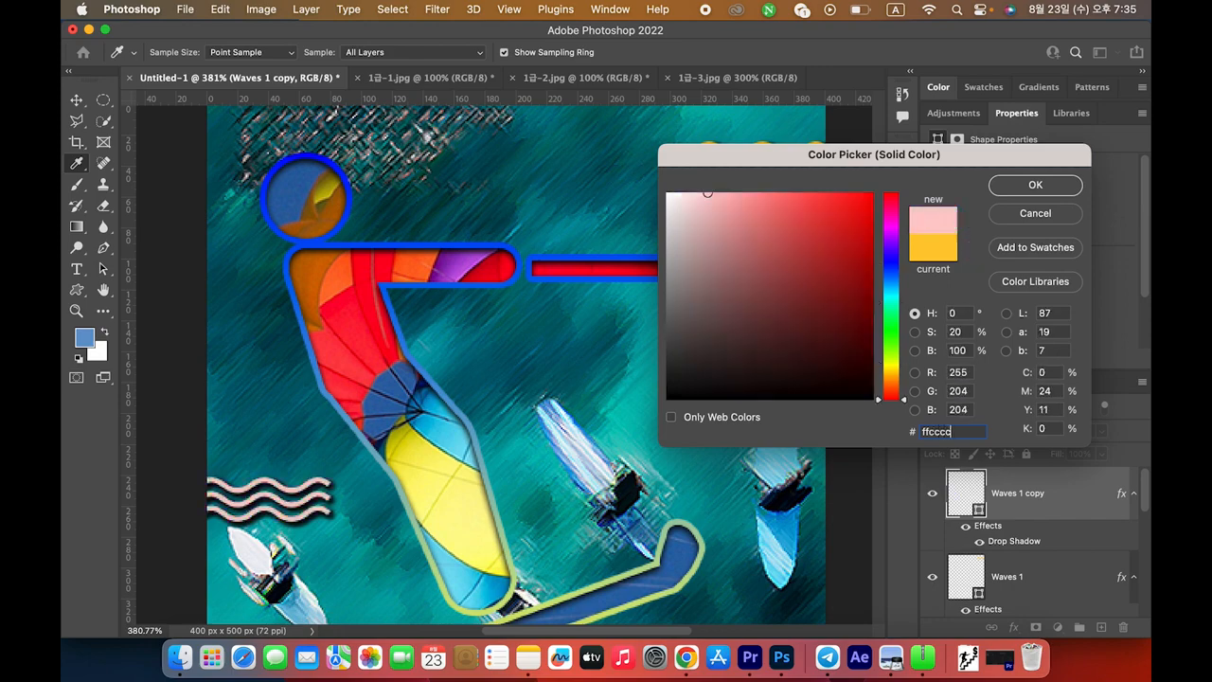
key(Return)
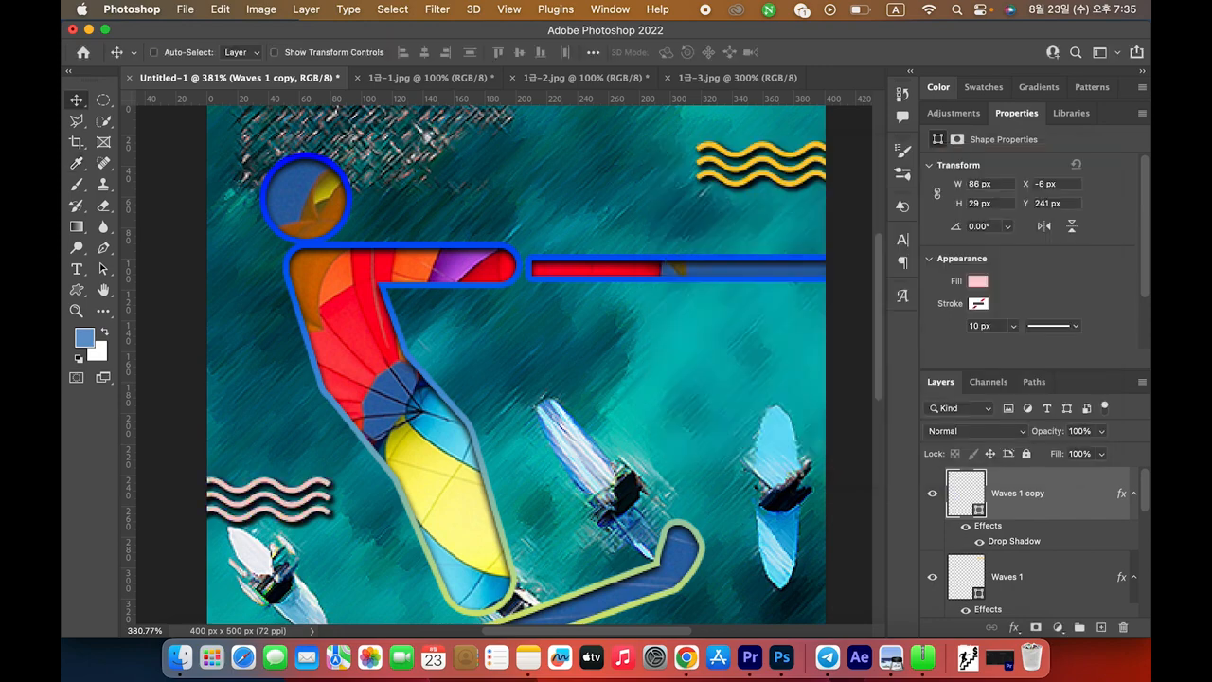
Check the exam sheet's #006666 shape condition
key(super+Tab)
drag(510, 453, 650, 458)
key(super+Tab)
Open the custom shape library and expand the Objects, Ornaments and Shapes sets
click(79, 292)
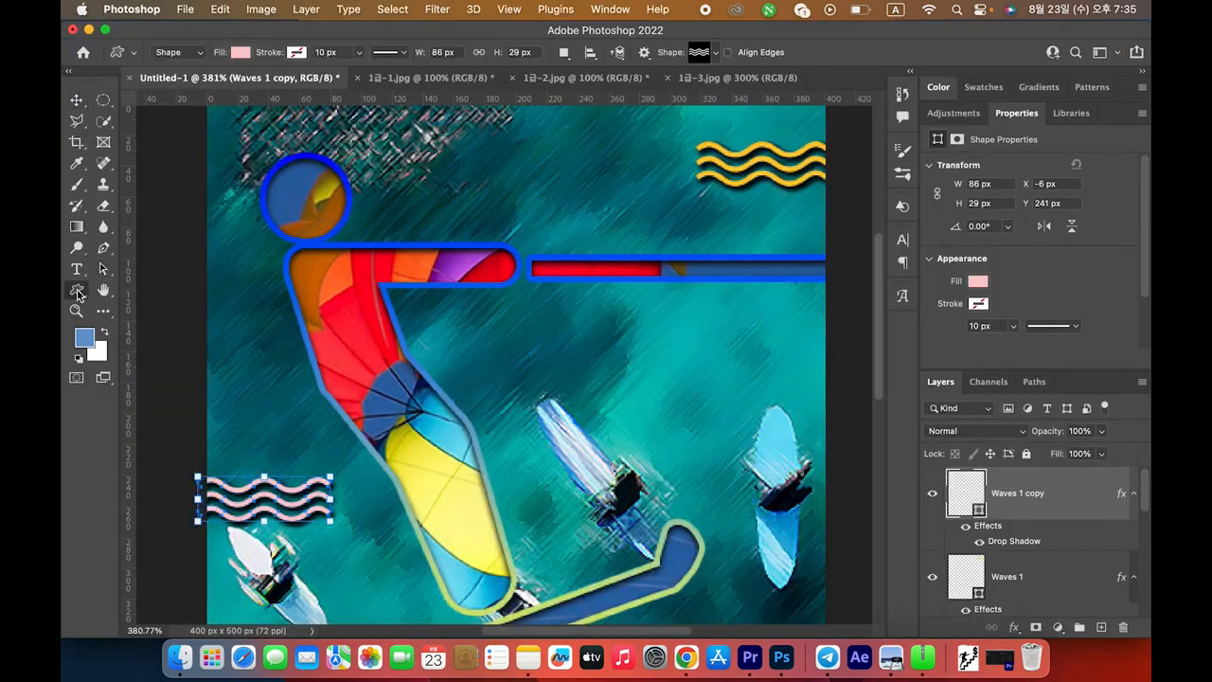
click(161, 369)
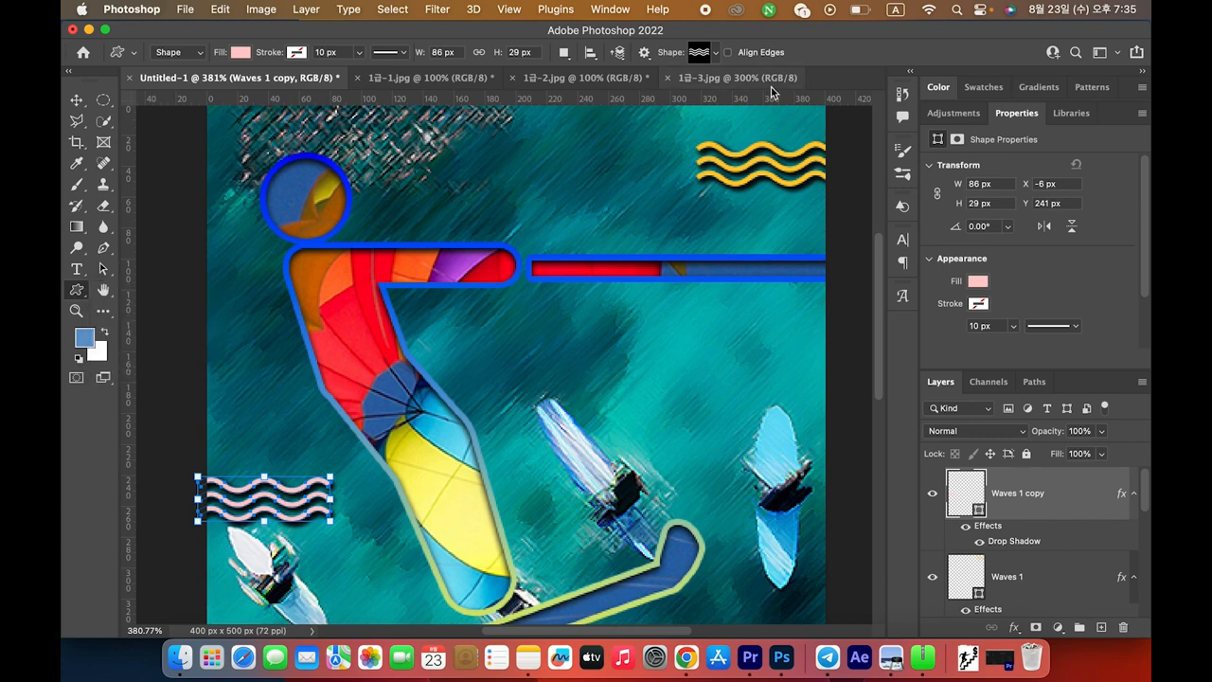
click(717, 53)
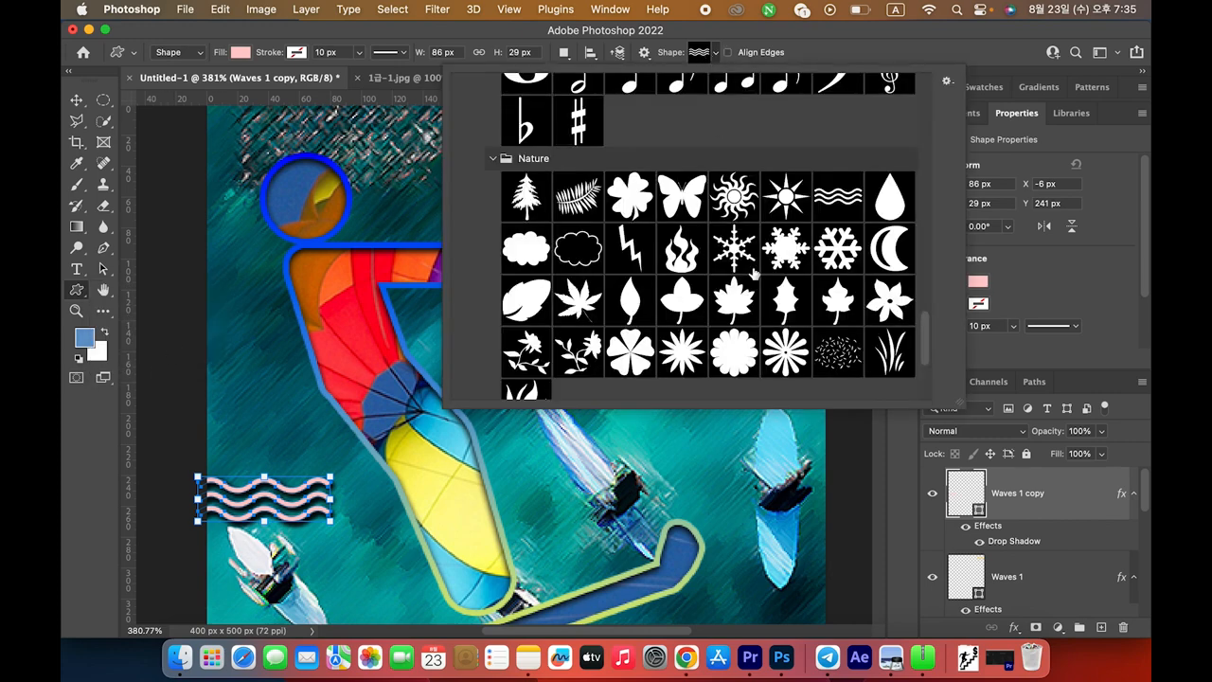
scroll(755, 273, down, 3)
scroll(637, 311, down, 3)
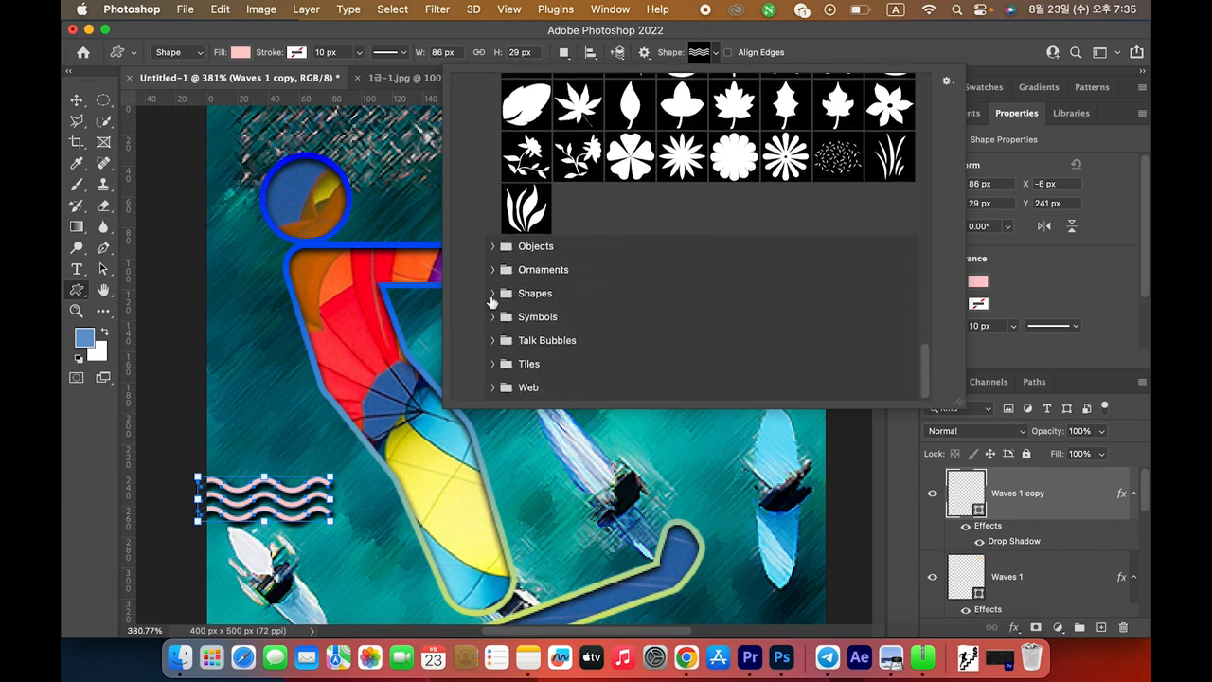
click(493, 247)
scroll(495, 284, down, 5)
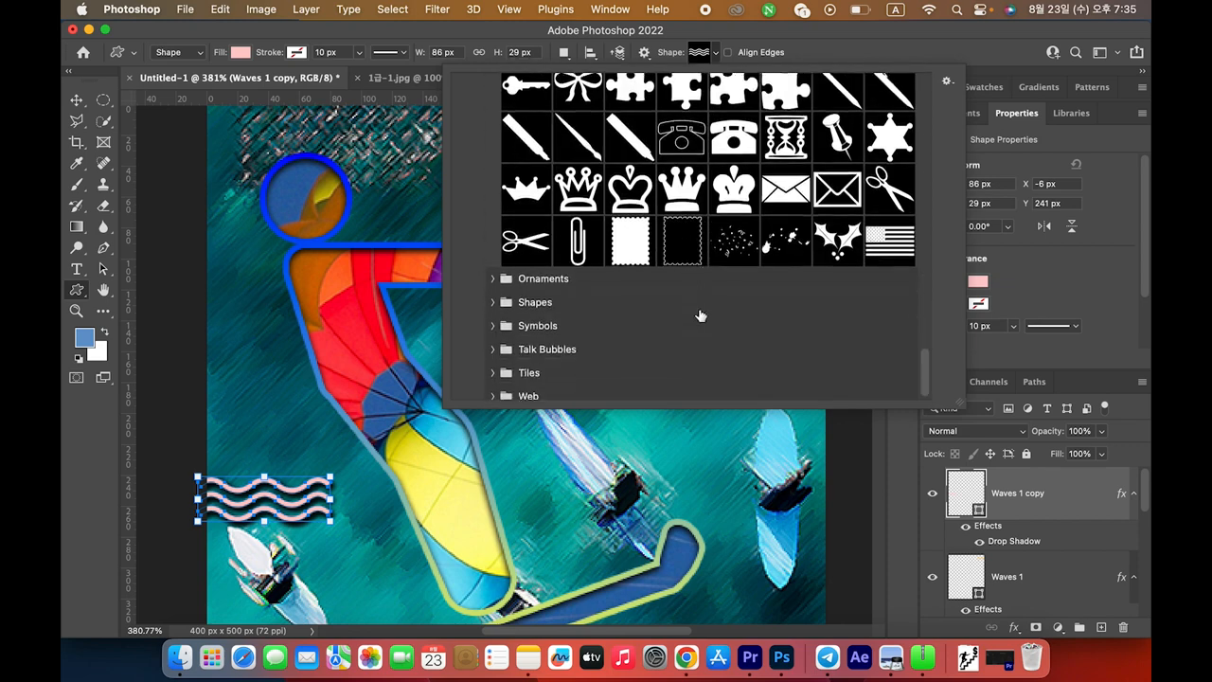
click(491, 280)
scroll(658, 325, down, 4)
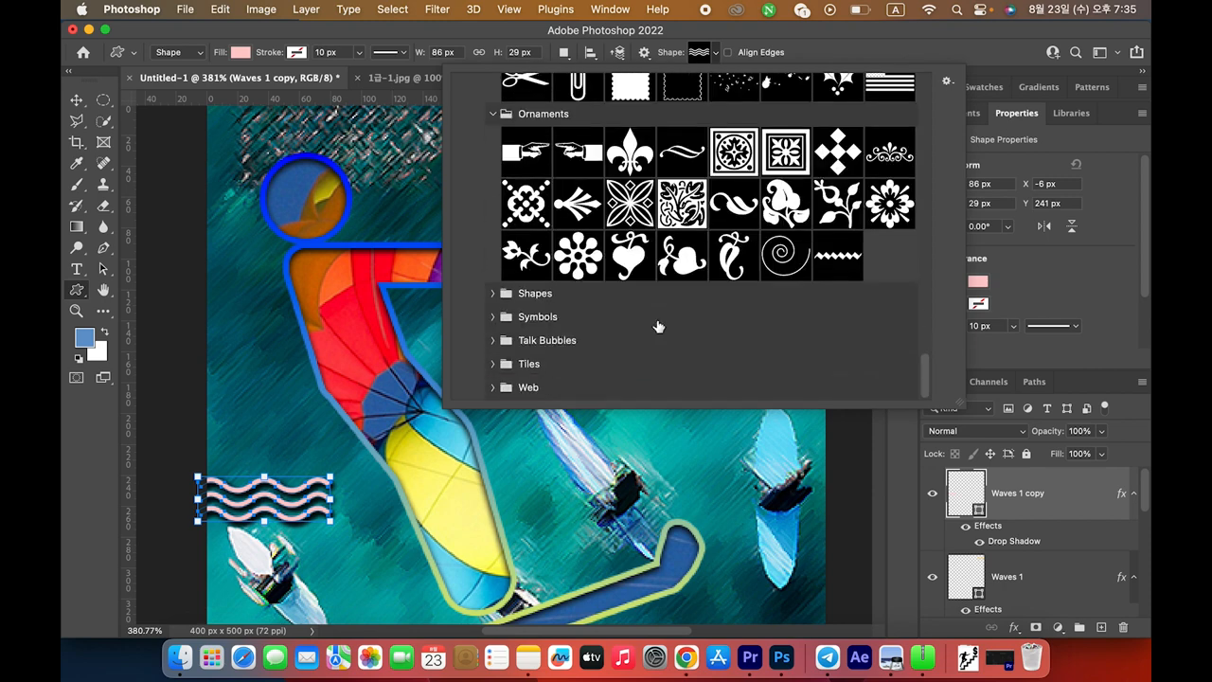
click(493, 296)
scroll(502, 312, down, 5)
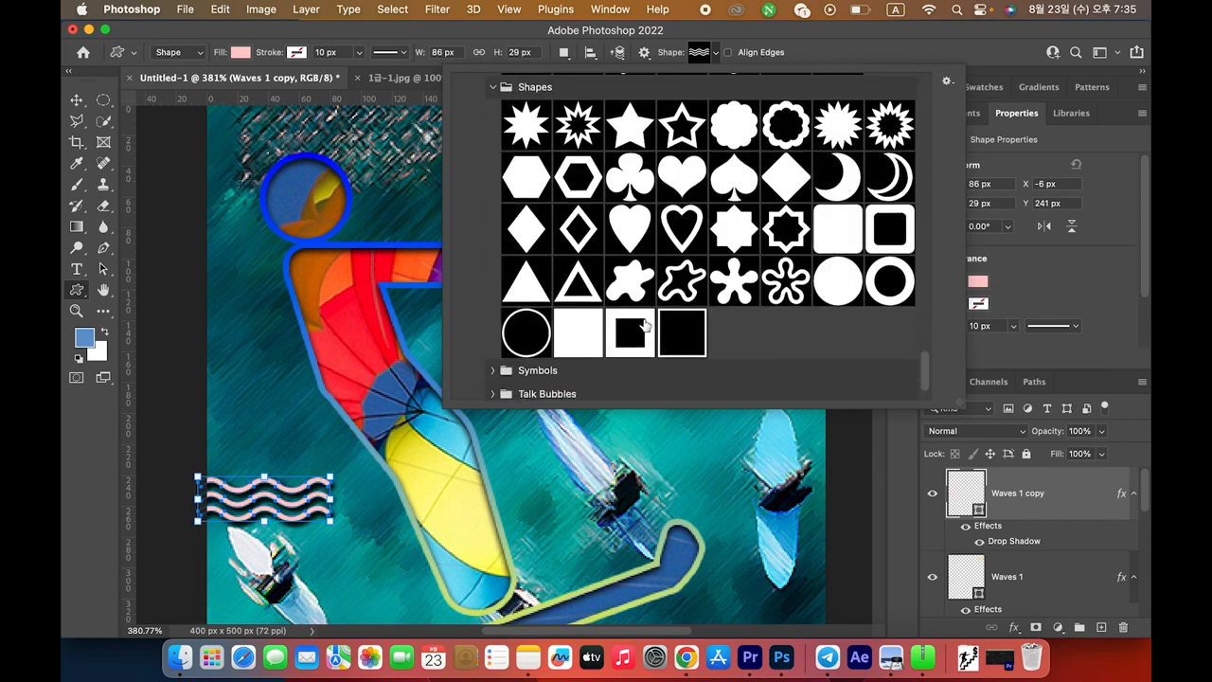
Expand the Symbols, Talk Bubbles, Tiles and Web sets and pick the speaker symbol
click(505, 321)
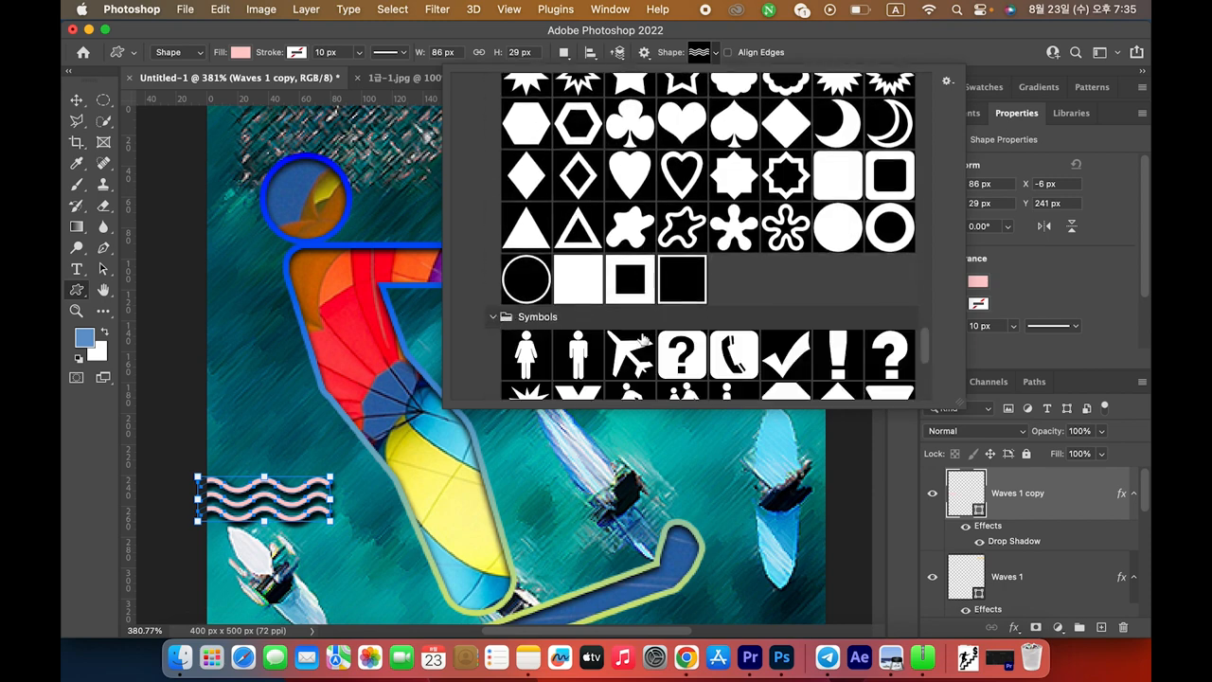
scroll(648, 337, down, 5)
scroll(648, 338, down, 3)
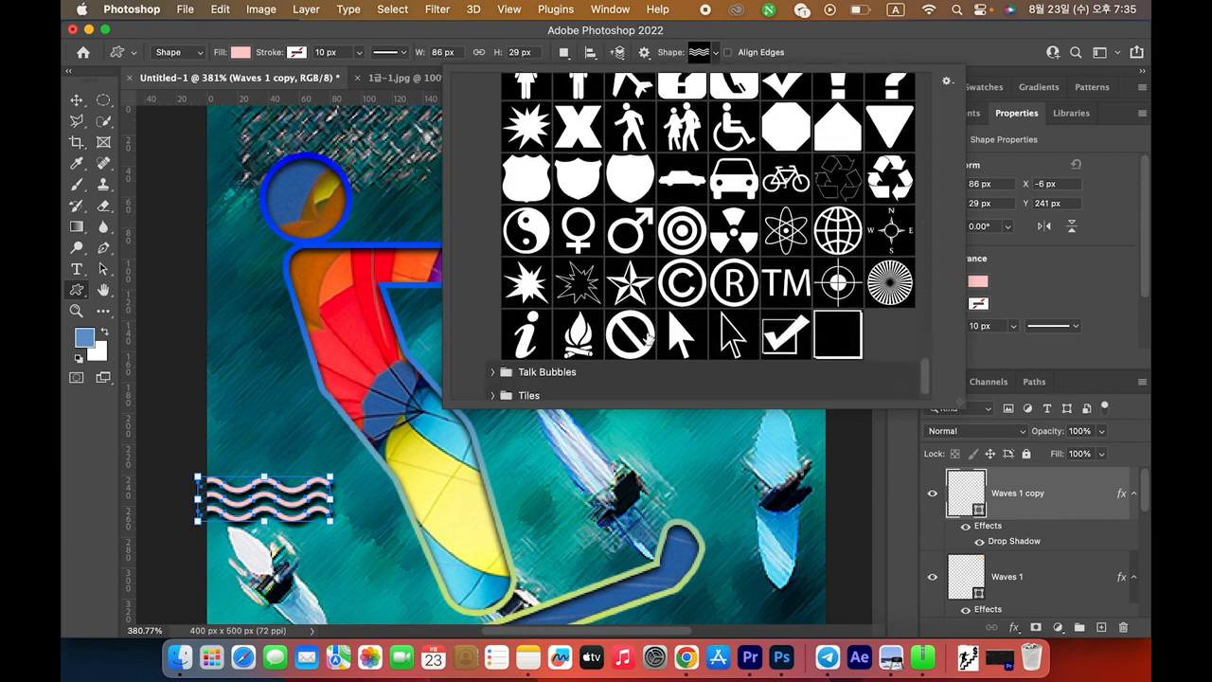
scroll(649, 338, up, 2)
scroll(649, 336, down, 4)
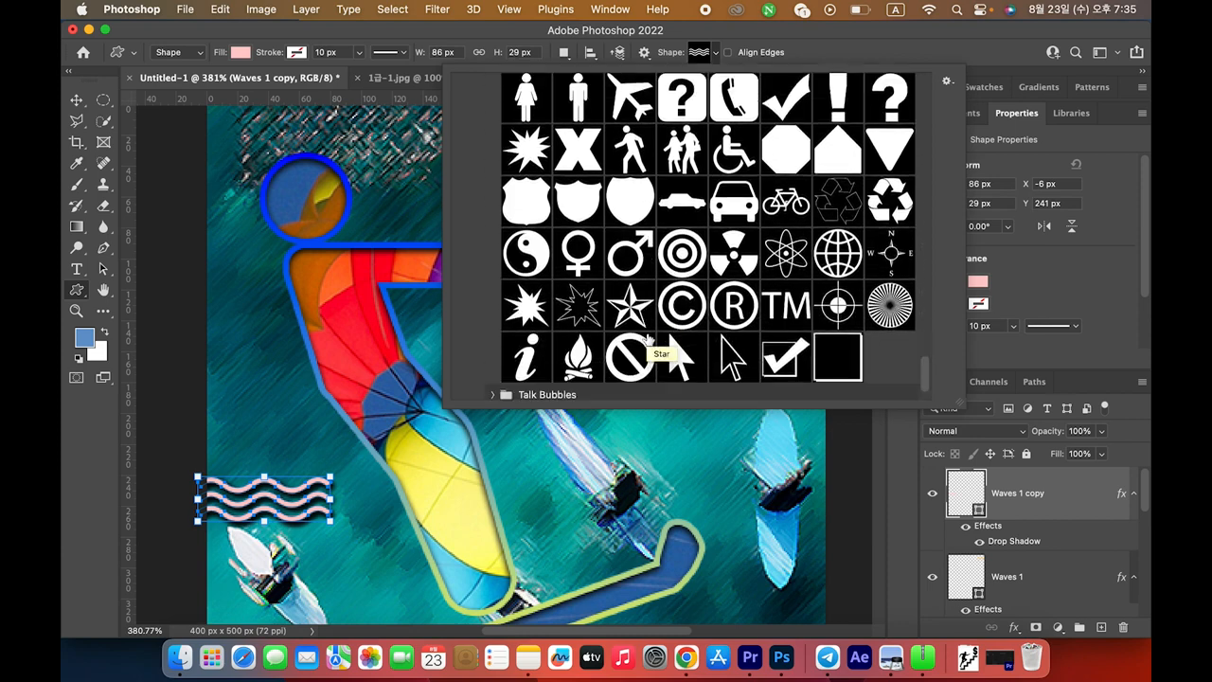
click(493, 341)
scroll(592, 348, down, 5)
click(494, 365)
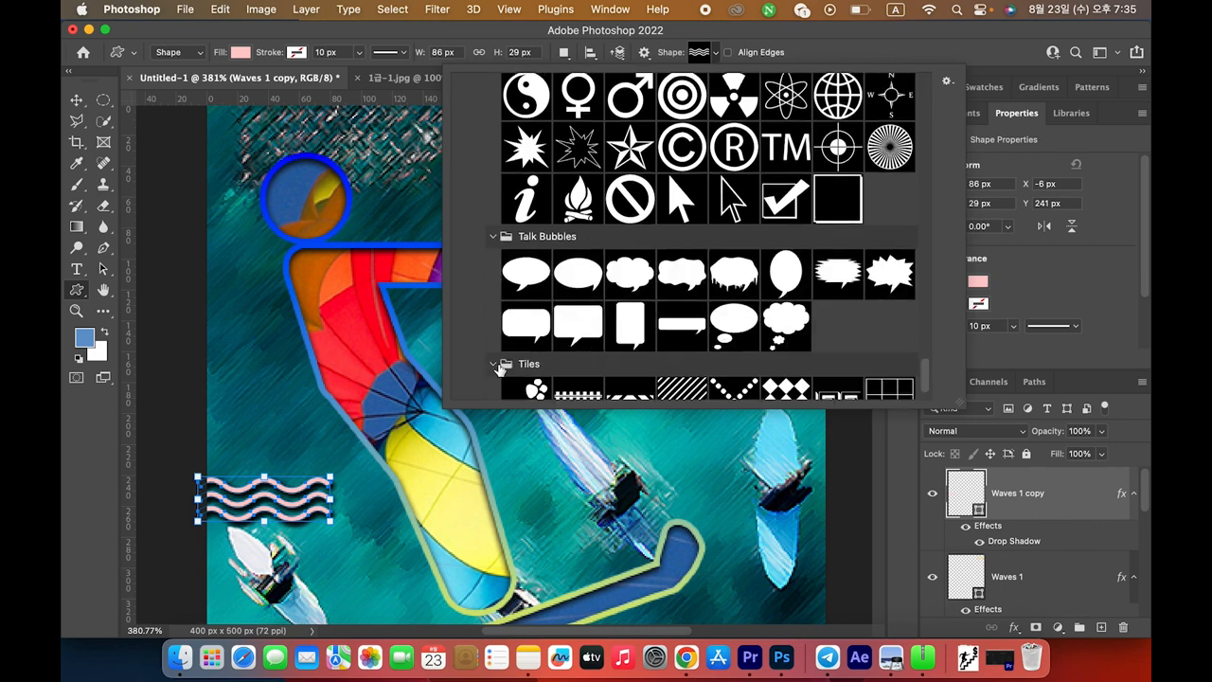
click(495, 385)
scroll(620, 372, down, 3)
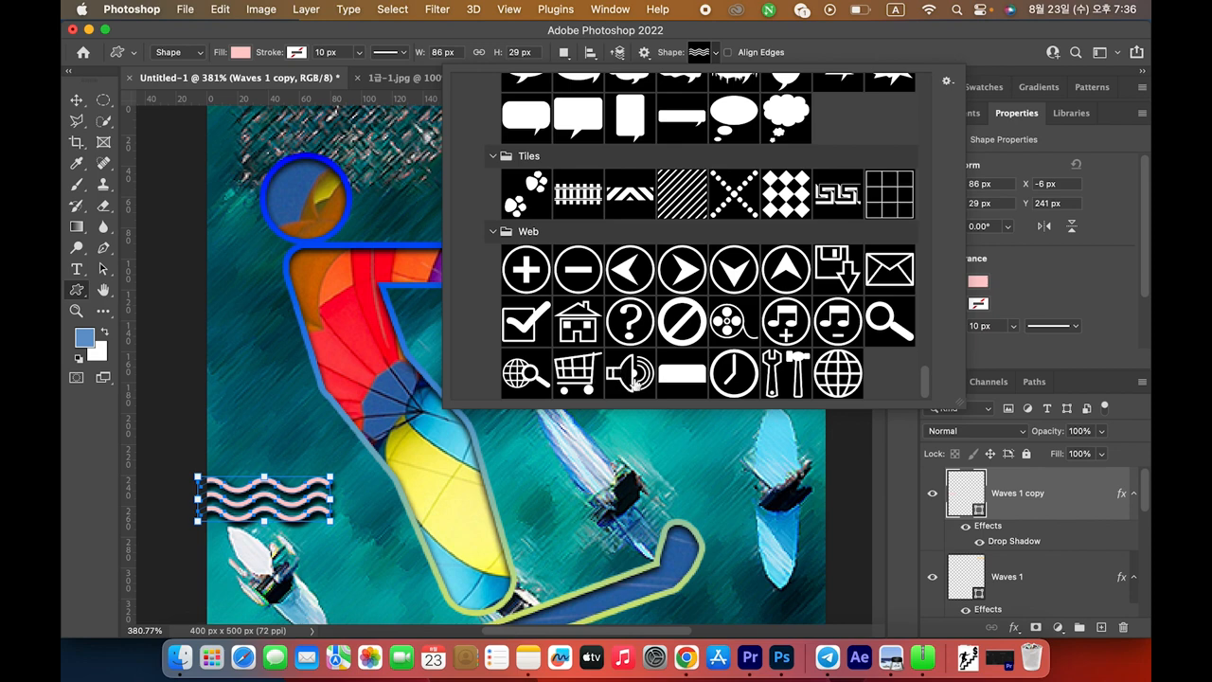
double_click(641, 379)
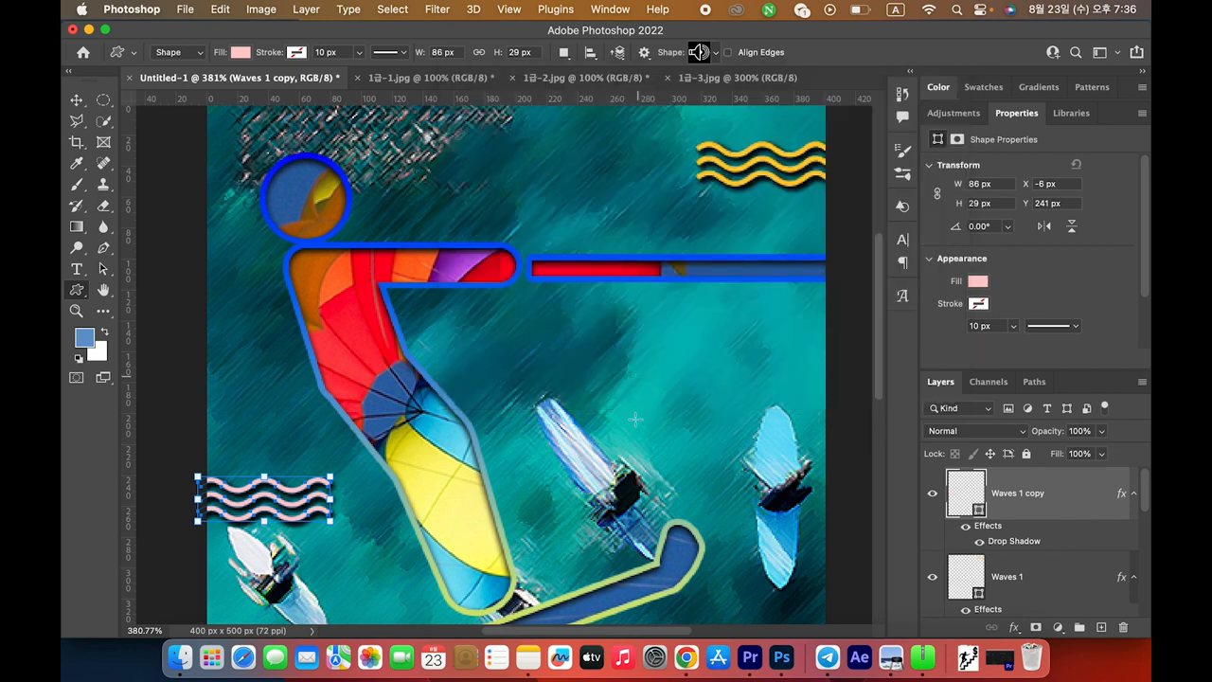
Draw the speaker shape right of the skier, rotated about 141° and sized roughly 71×65 px
mouse_move(635, 339)
mouse_down()
mouse_move(698, 399)
mouse_move(667, 385)
mouse_move(764, 451)
mouse_move(744, 427)
mouse_up()
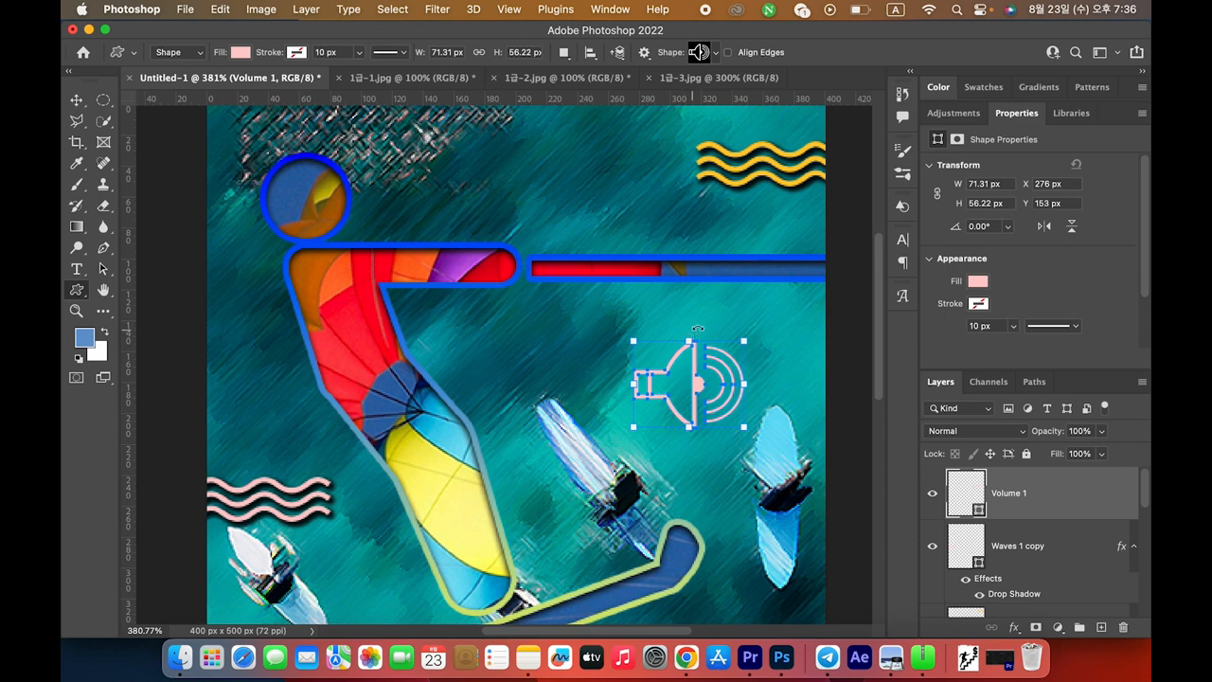
drag(755, 332, 672, 453)
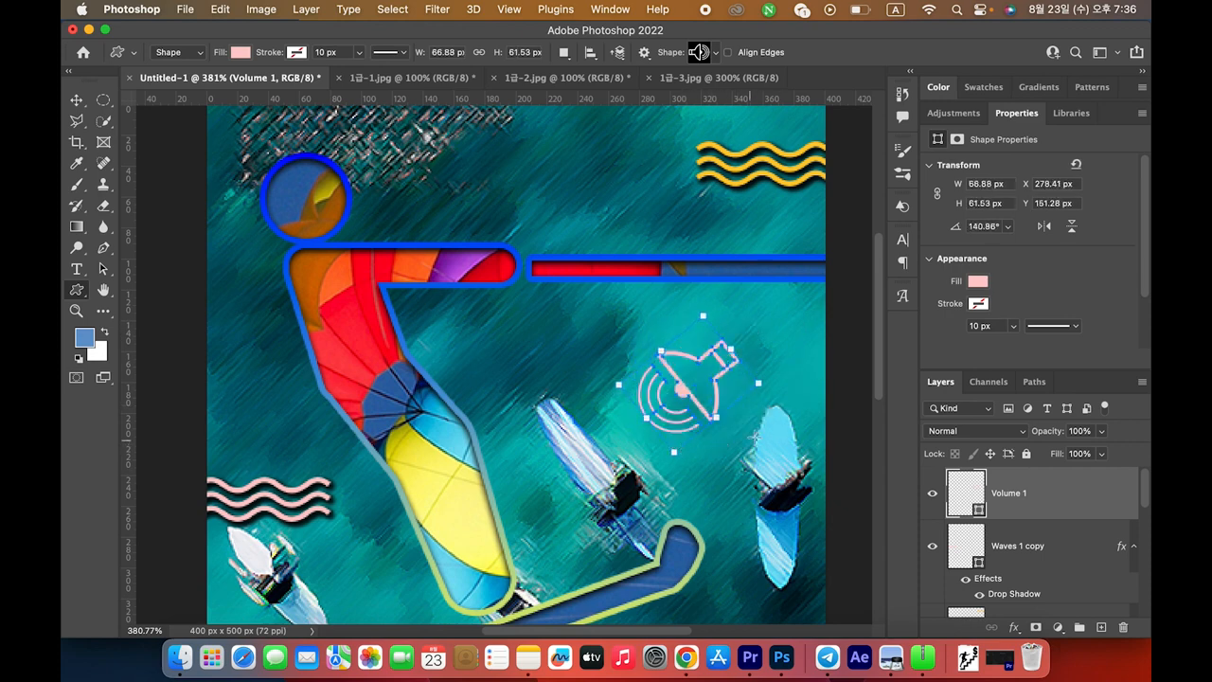
drag(716, 418, 720, 423)
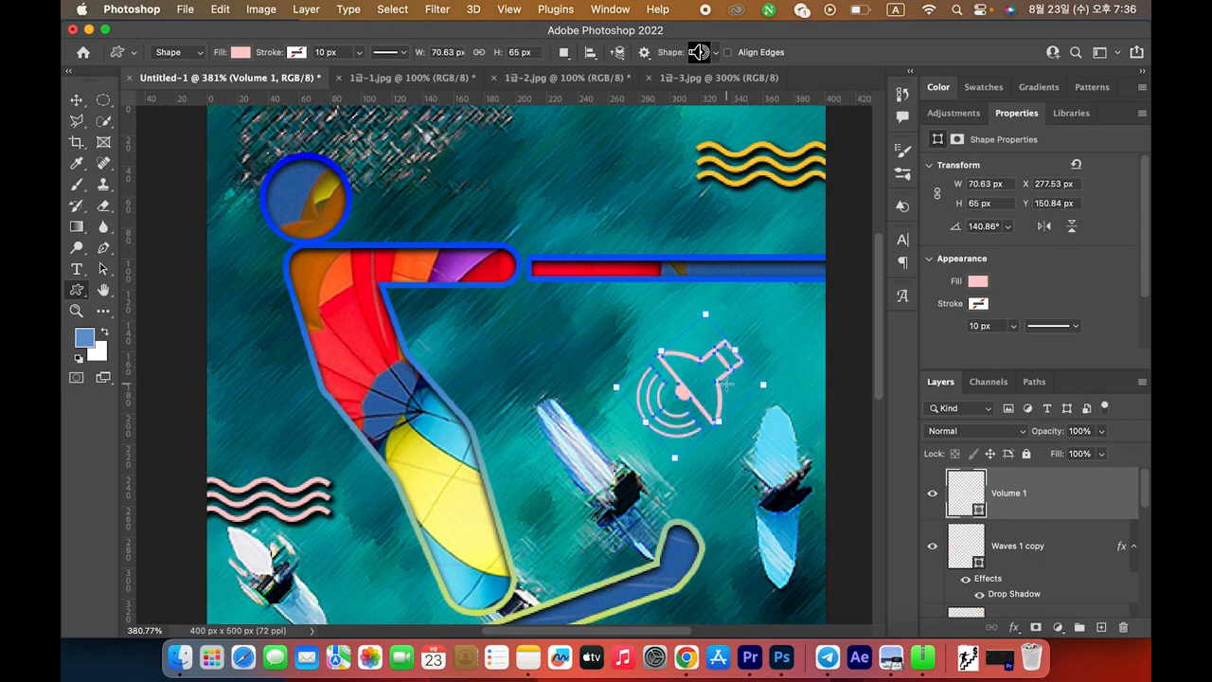
key(super+Tab)
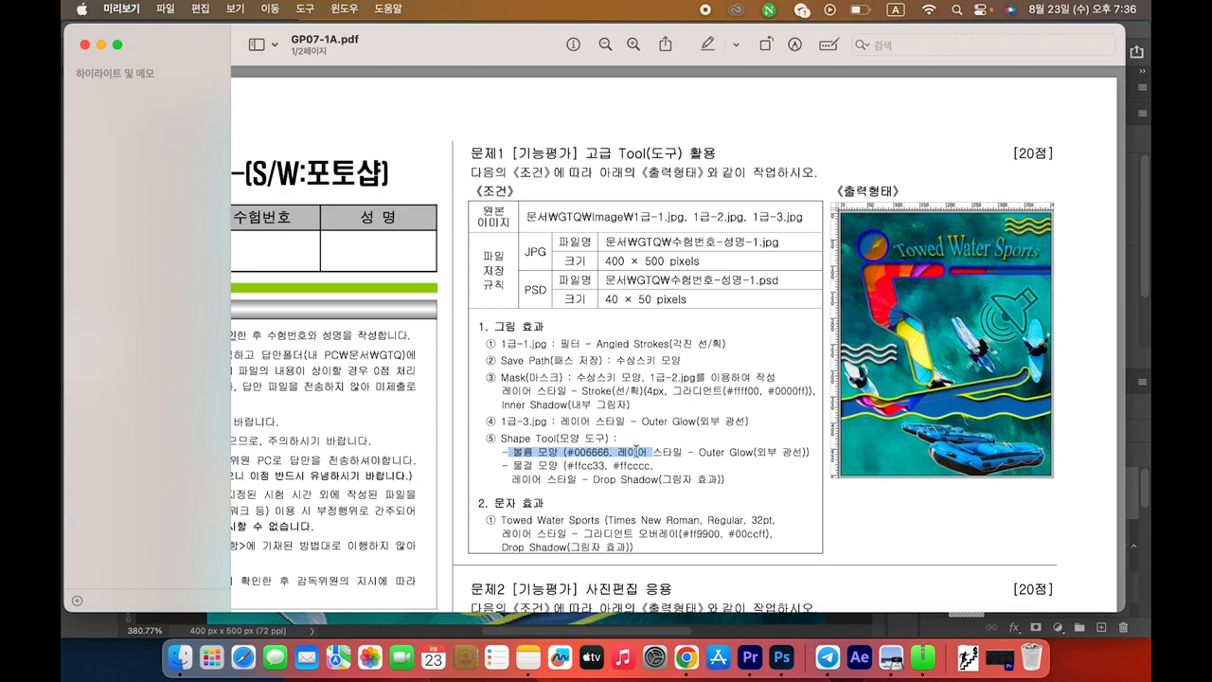
Fill the Volume 1 speaker shape with dark teal #006666
click(706, 456)
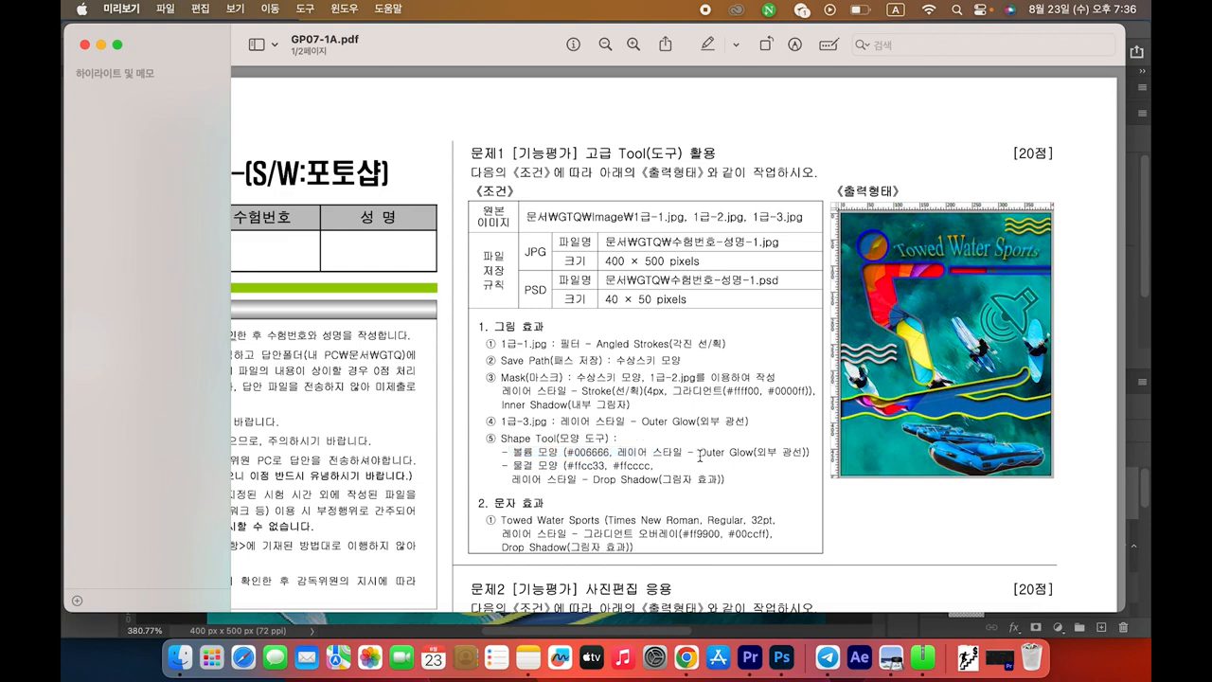
drag(568, 451, 607, 453)
key(super+Tab)
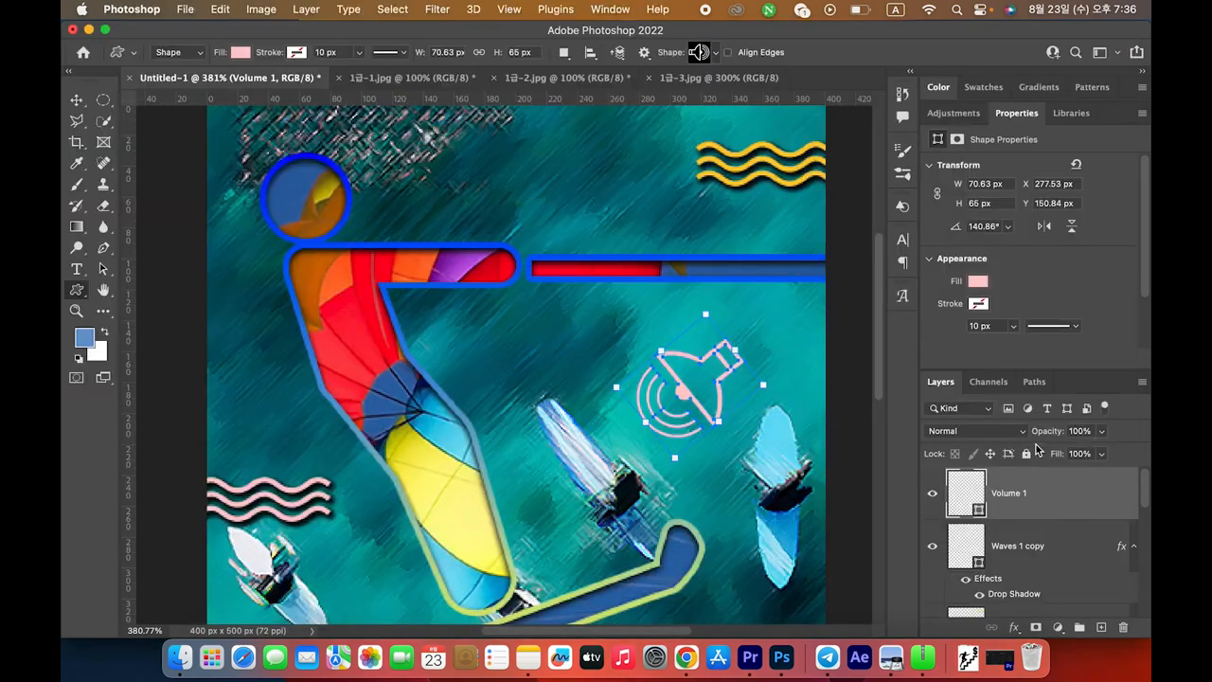
double_click(966, 494)
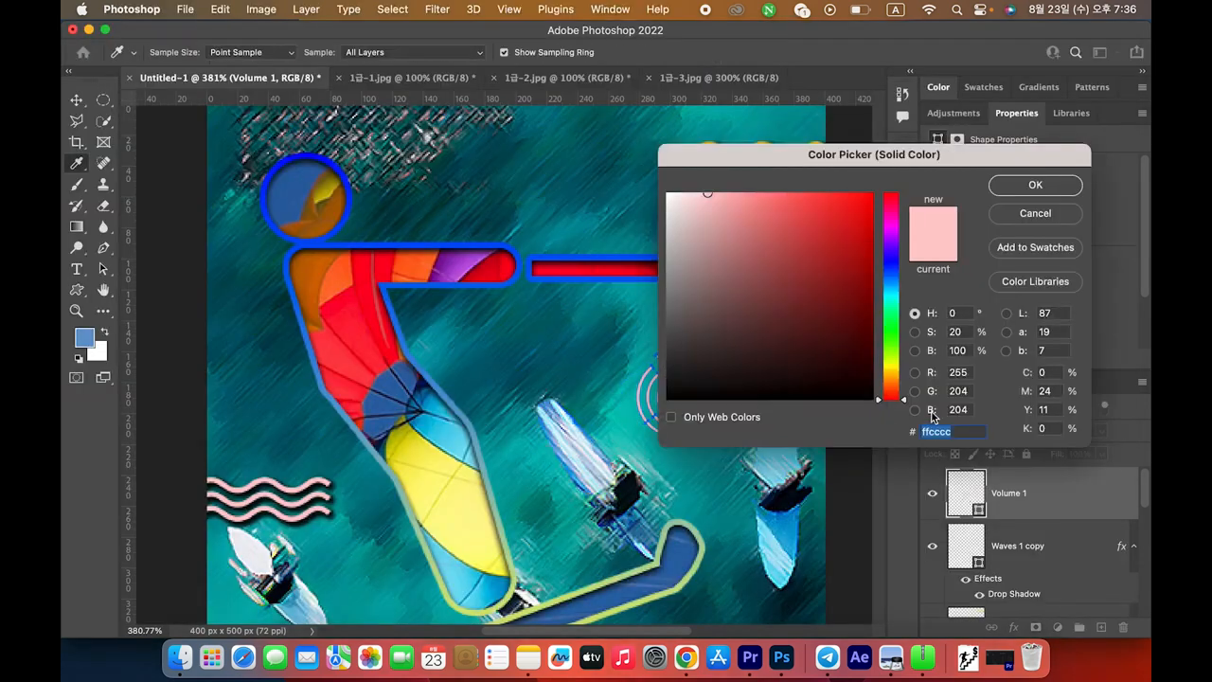
text(006666)
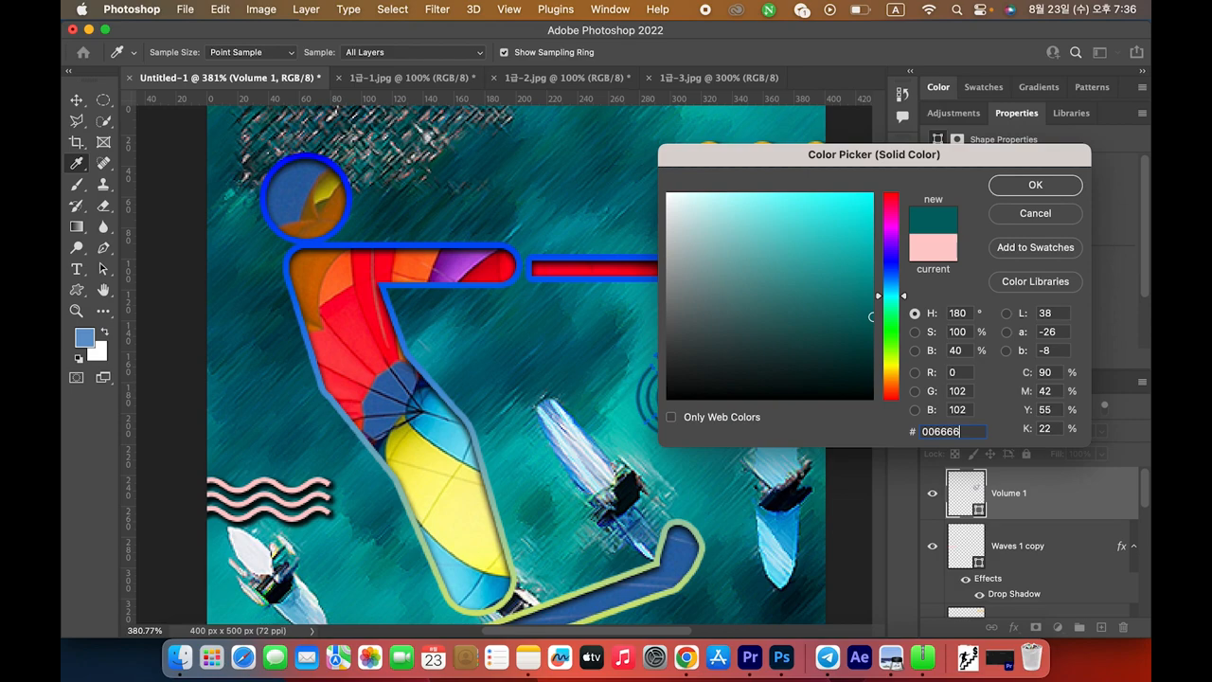
key(Return)
key(super+Tab)
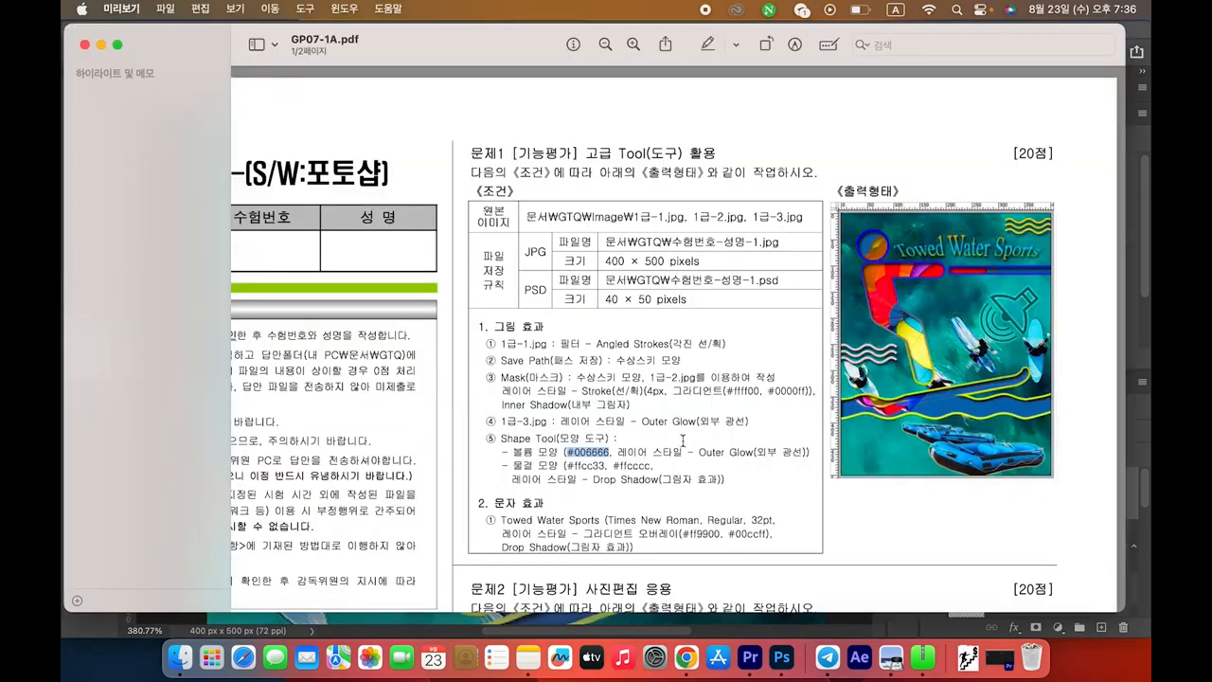
key(super+Tab)
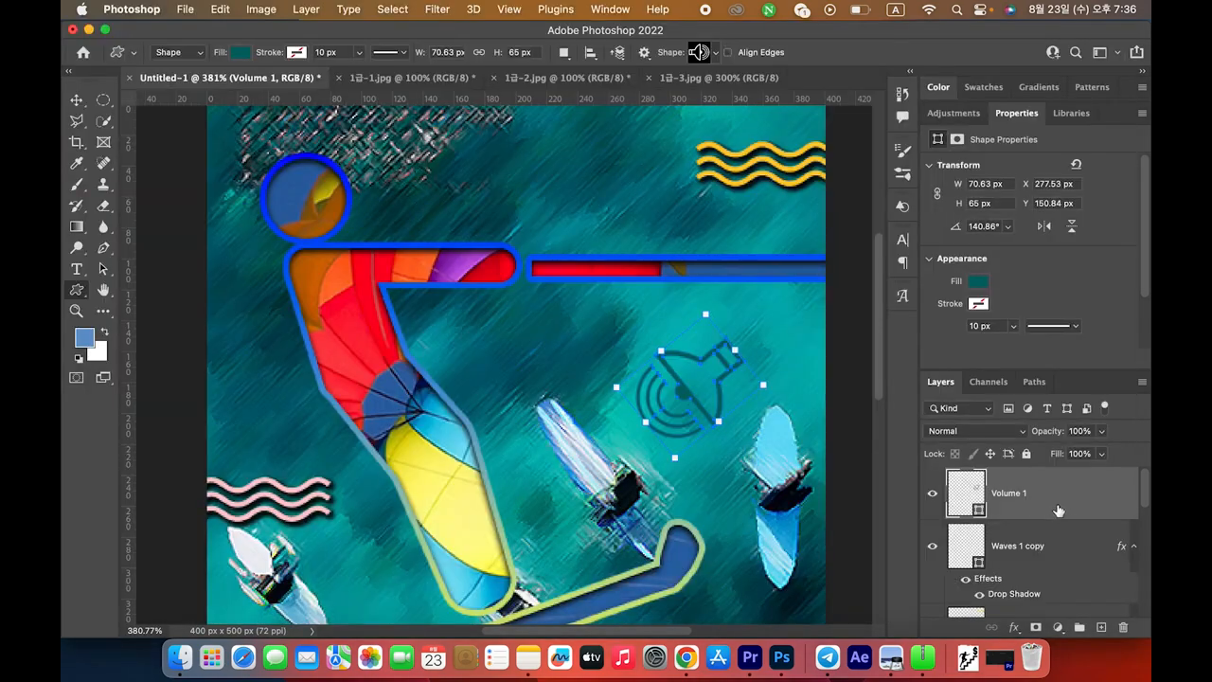
Add an Outer Glow layer style to Volume 1
double_click(1062, 497)
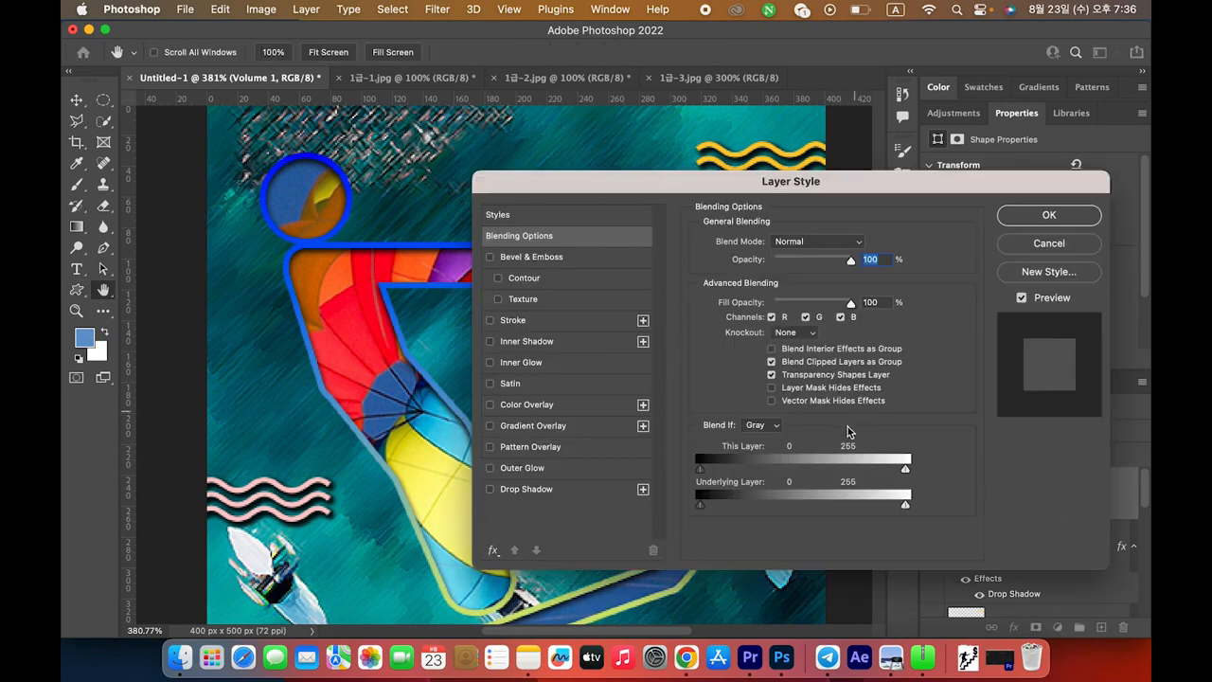
click(519, 468)
click(1050, 217)
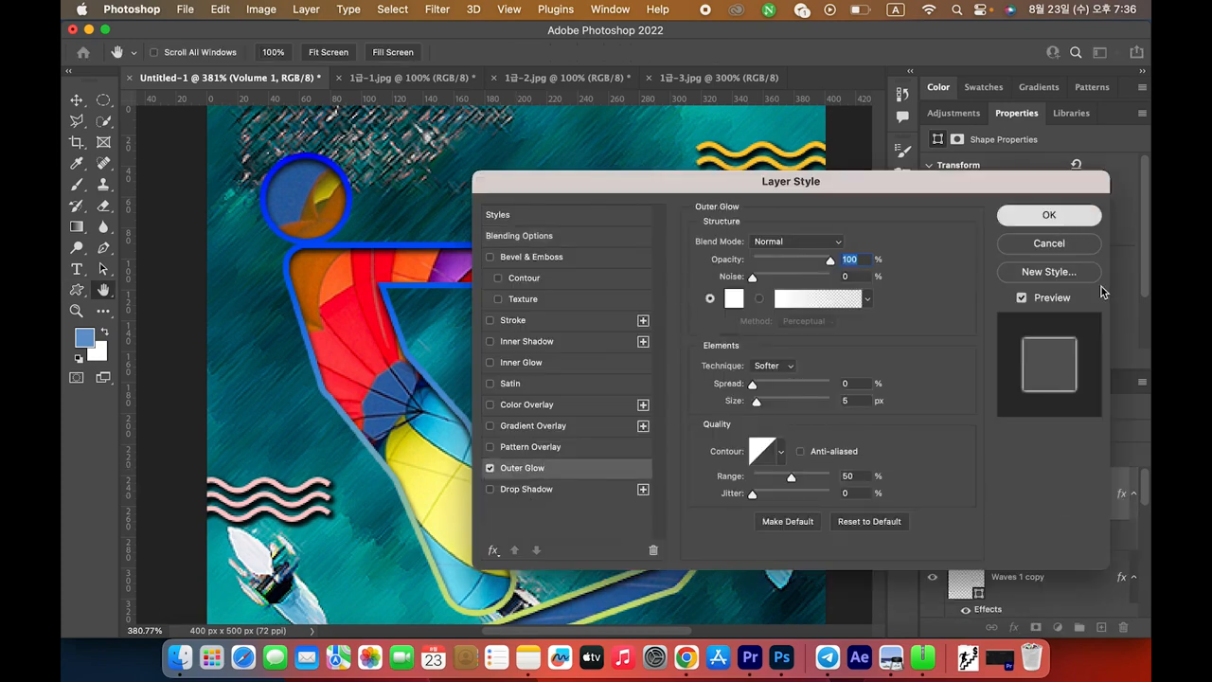
key(Return)
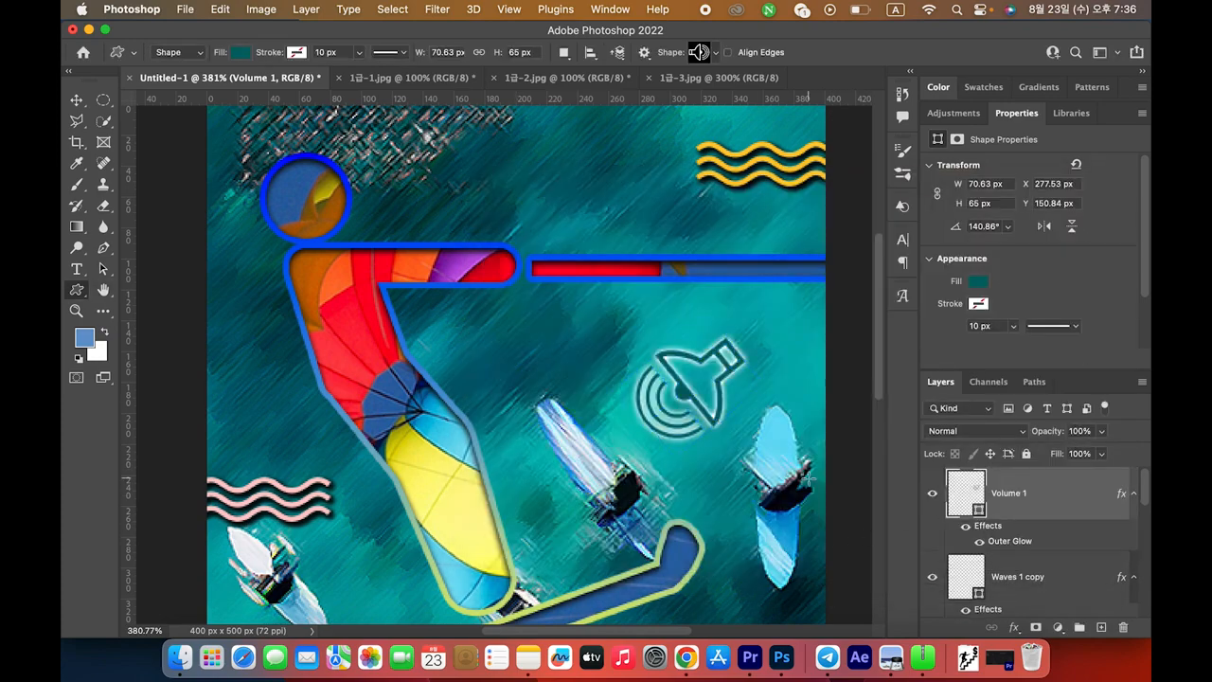
Zoom to 200%, compare with the sample, and select the Volume 1 speaker layer
key(super+minus)
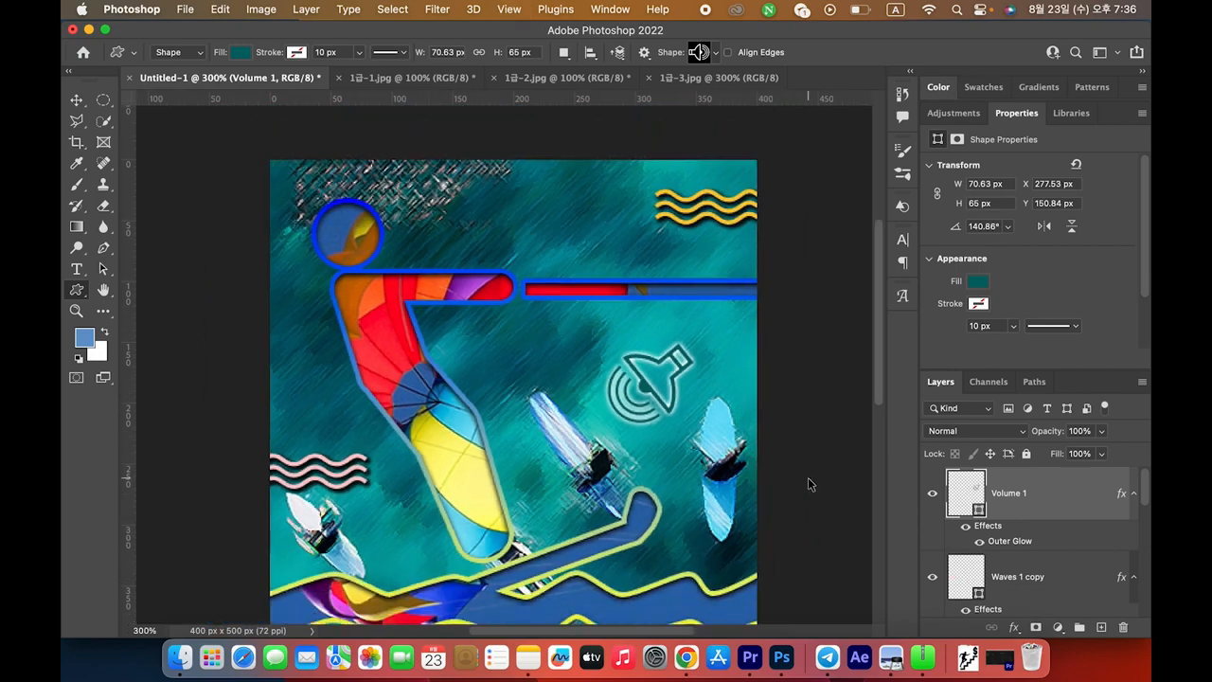
key(super+minus)
key(super+minus)
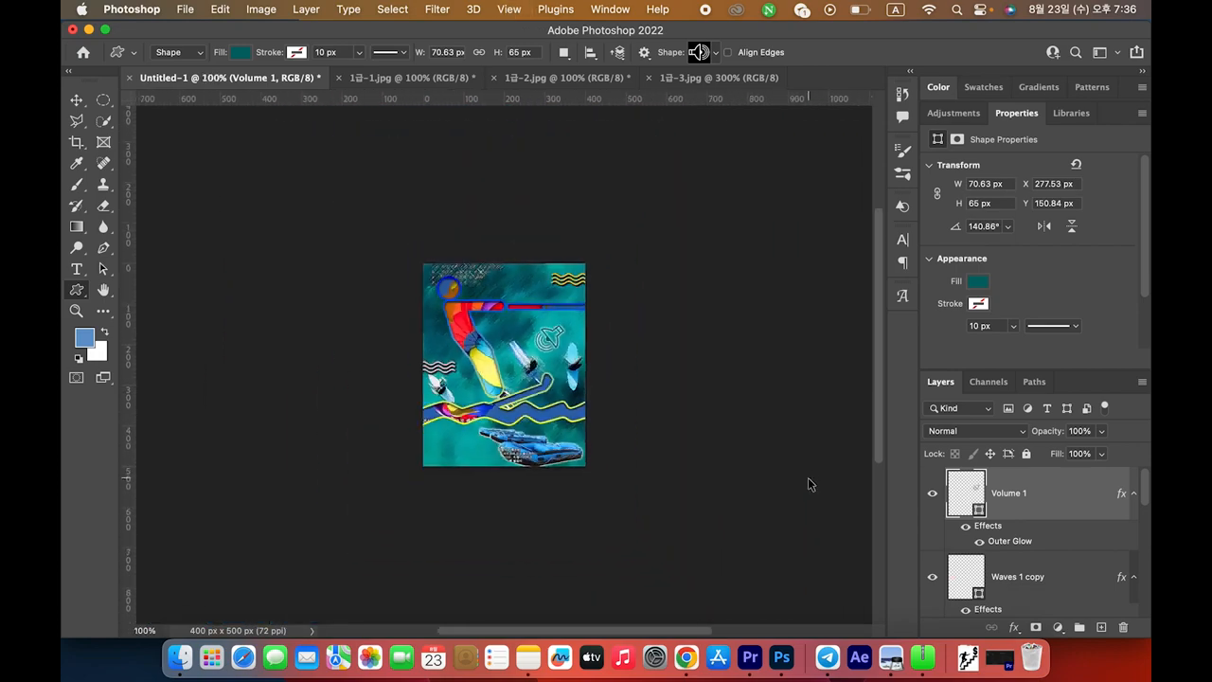
key(super+plus)
key(super+plus)
key(super+minus)
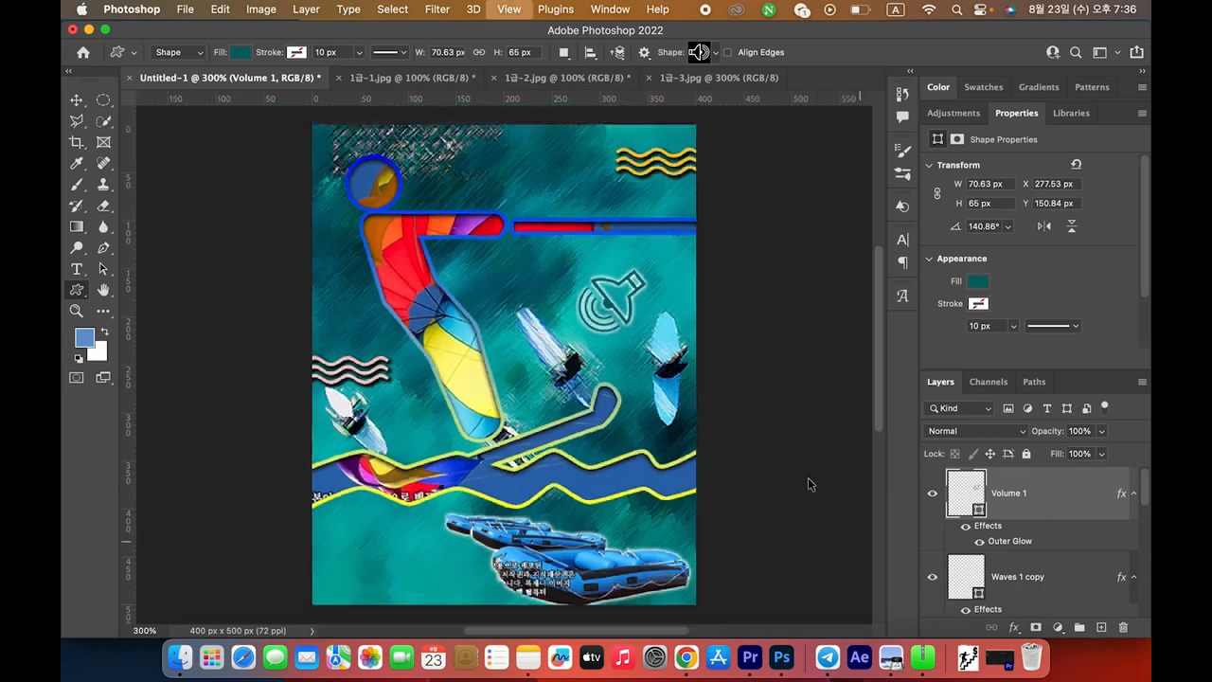
key(super+Tab)
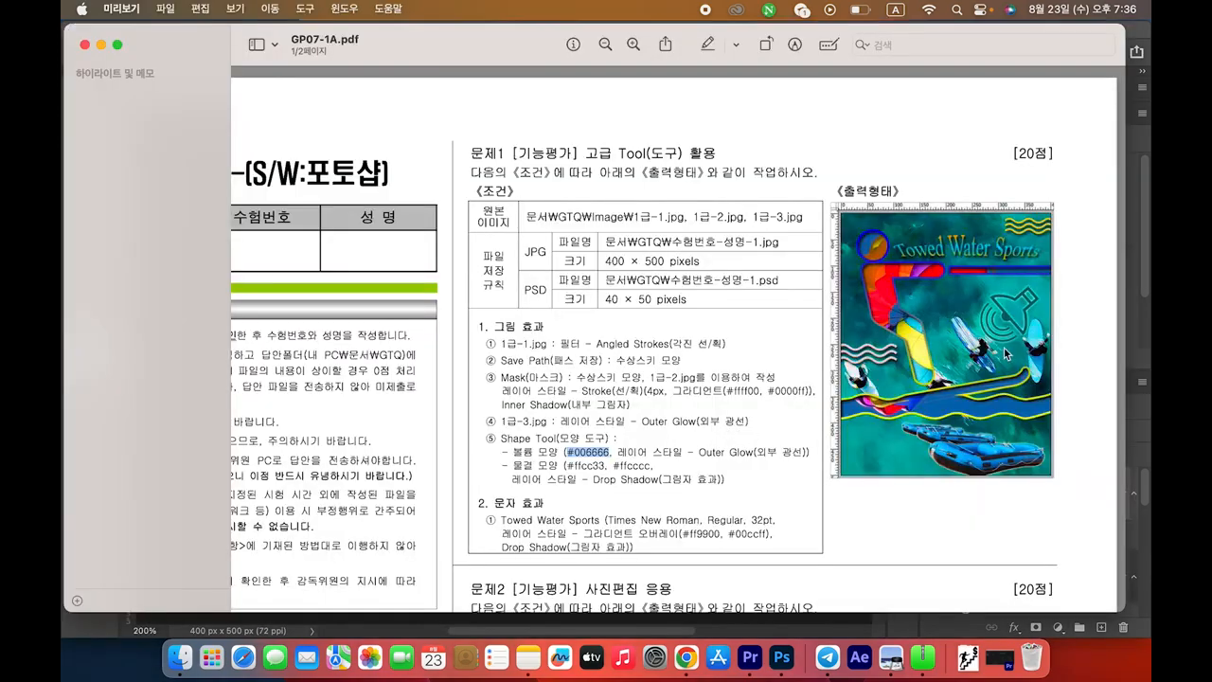
key(super+Tab)
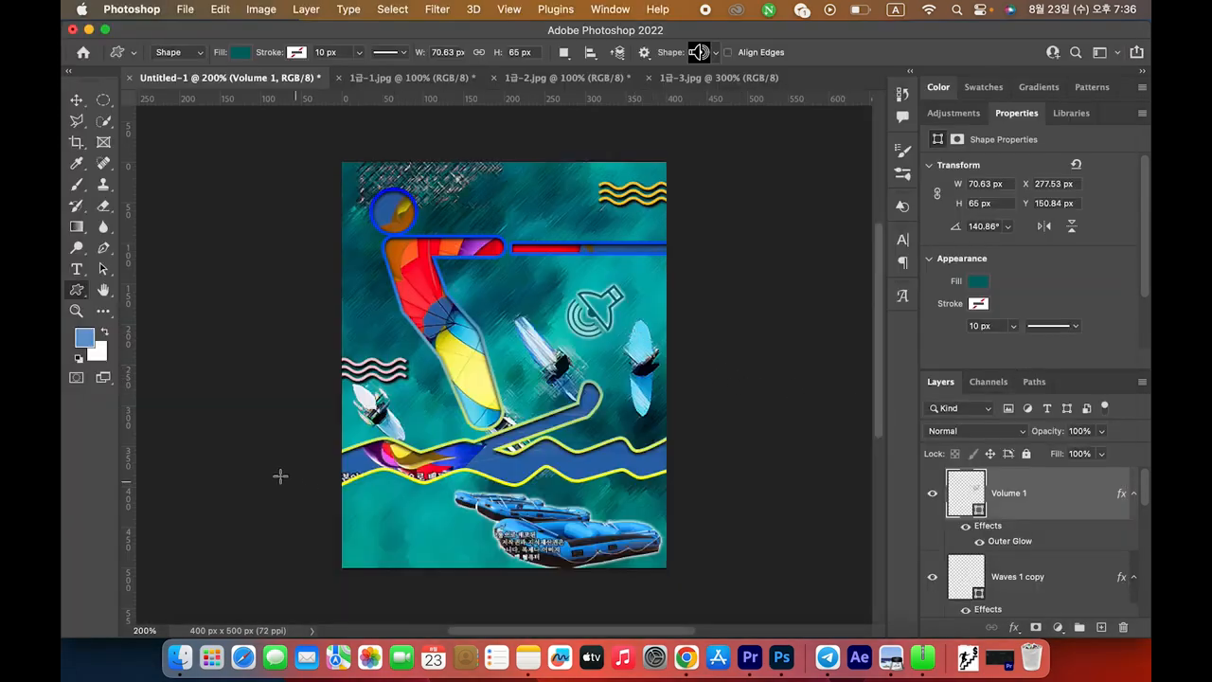
click(77, 98)
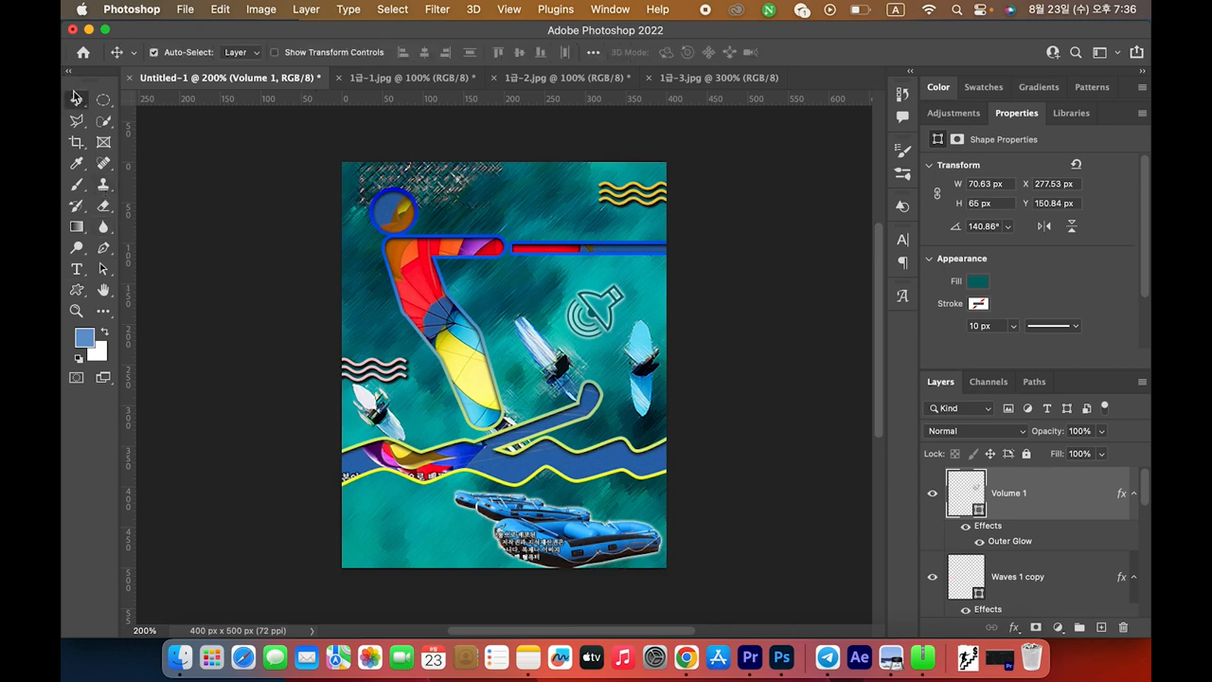
click(599, 315)
click(599, 320)
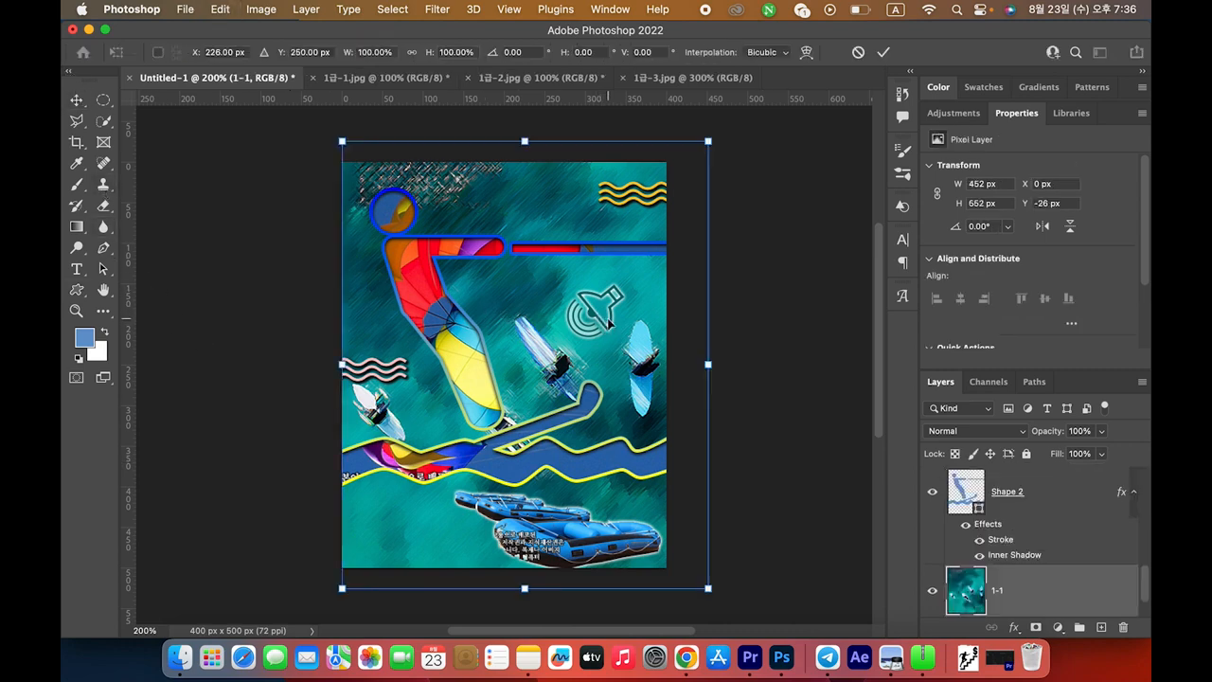
scroll(1052, 527, up, 2)
scroll(1051, 526, up, 2)
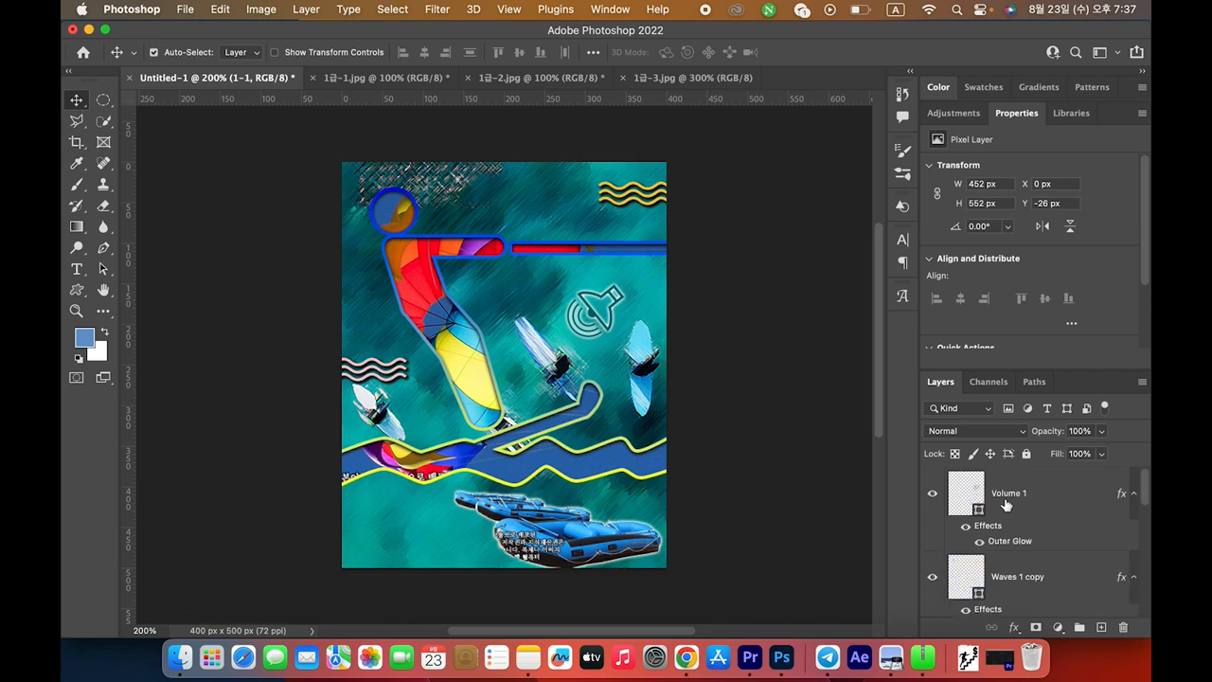
click(988, 496)
Scale the speaker shape up to about 122% (roughly 86 × 79 px) and commit the transform
key(super+t)
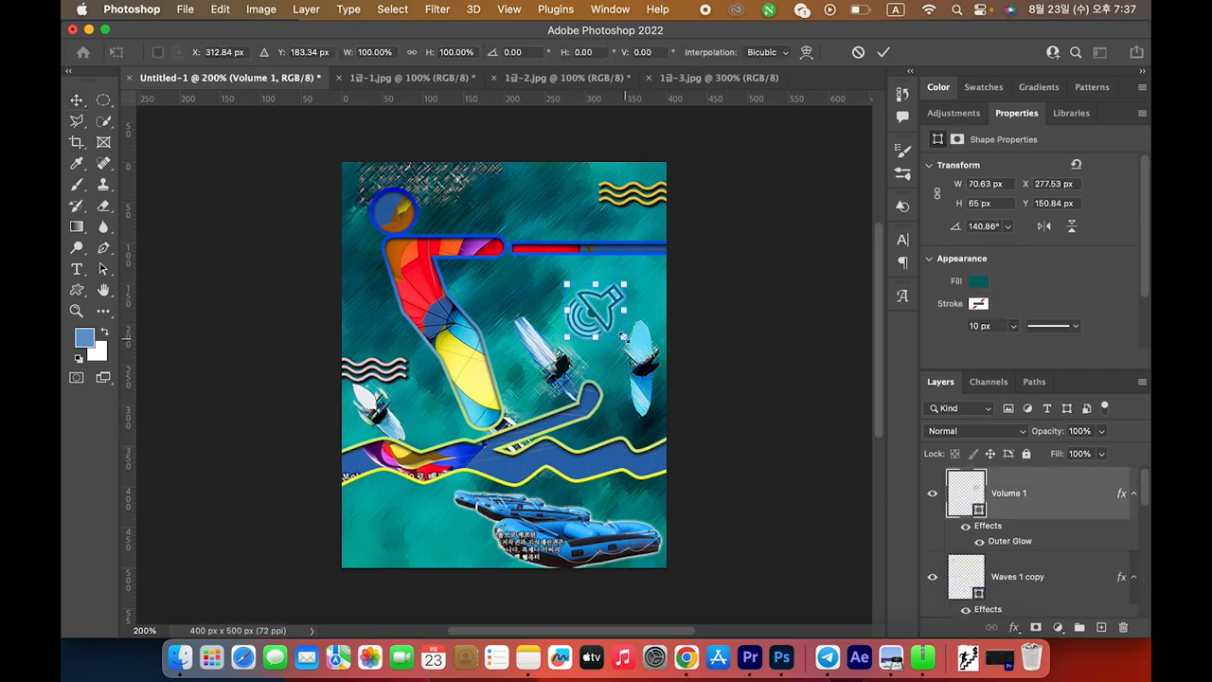
drag(620, 334, 629, 346)
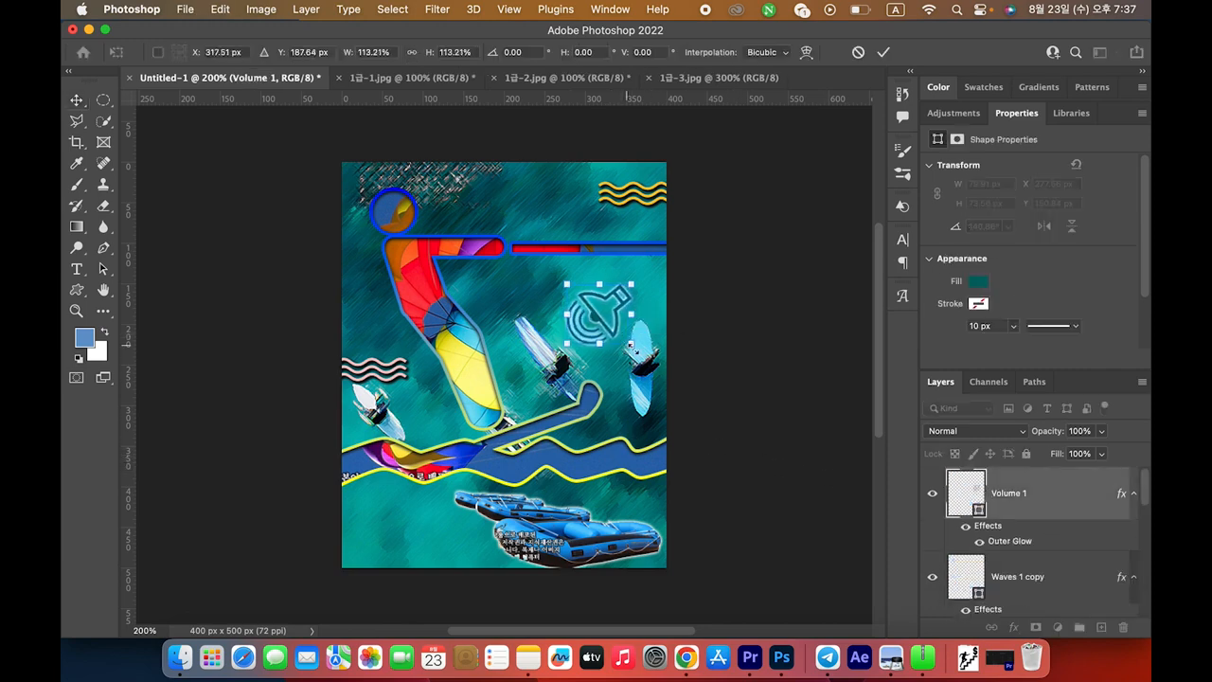
key(super+Tab)
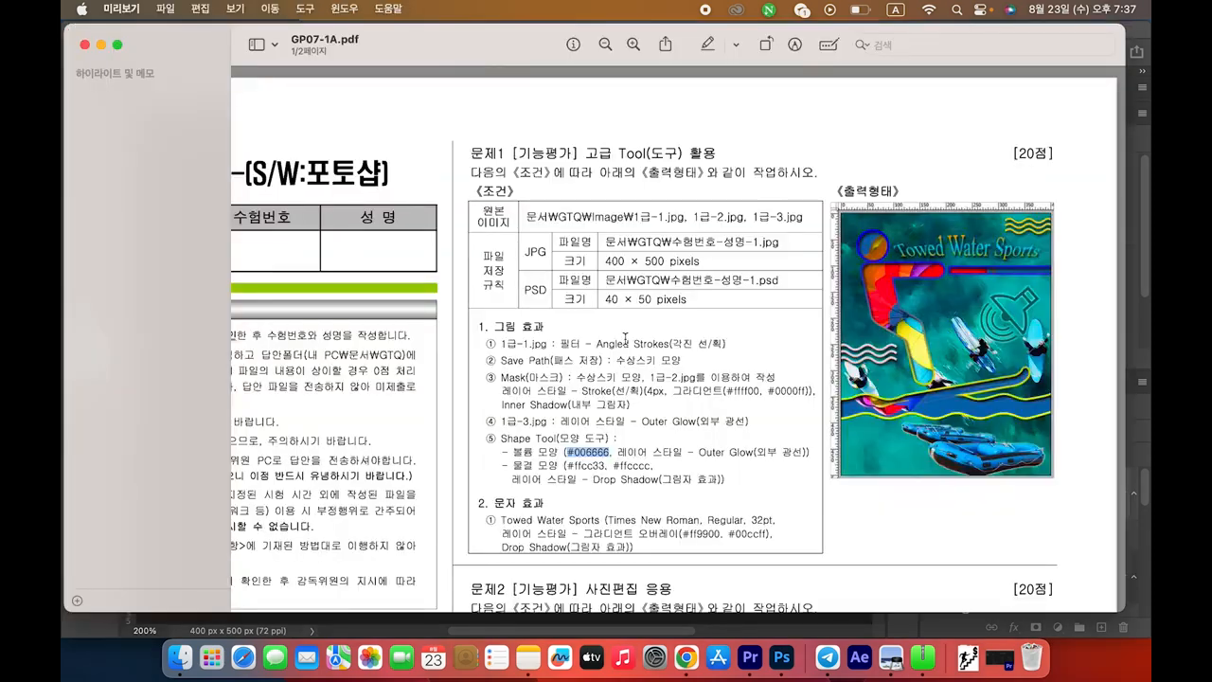
key(super+Tab)
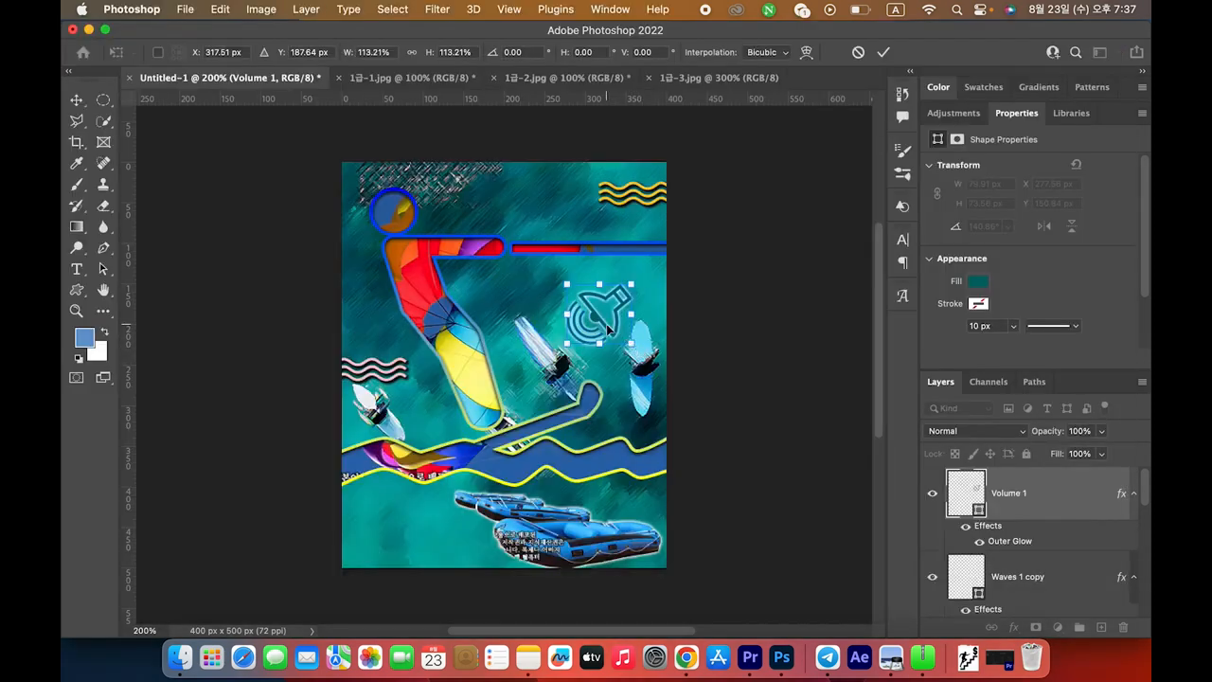
drag(628, 343, 635, 348)
key(Return)
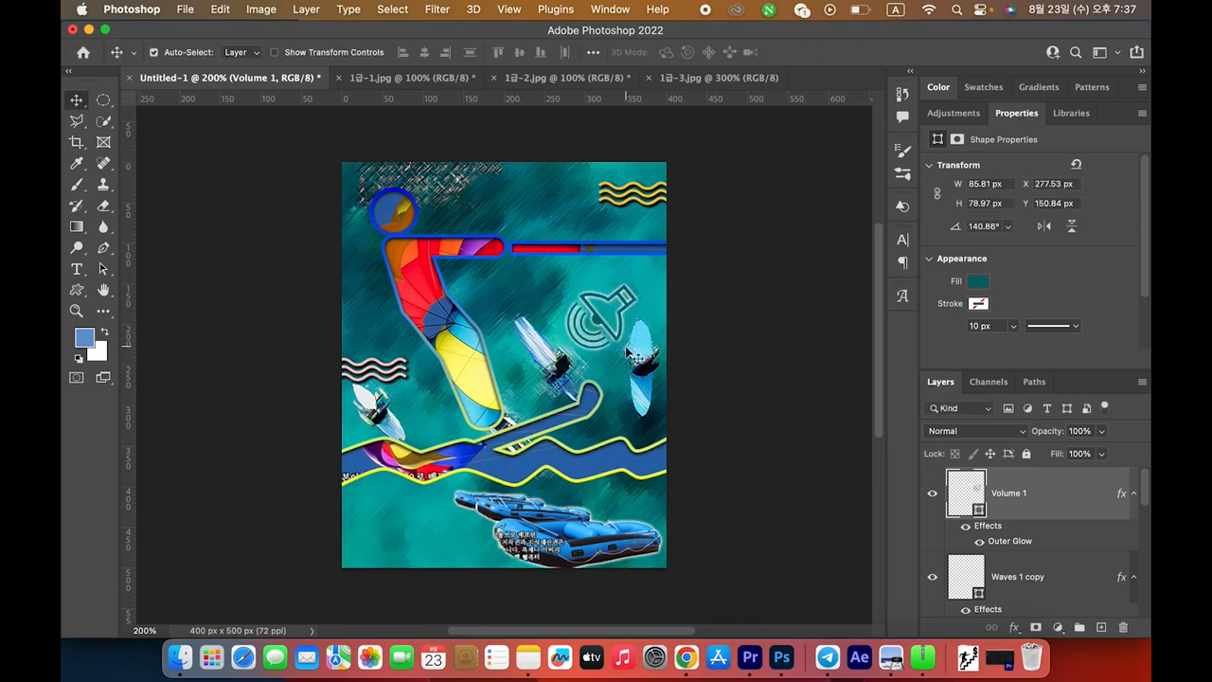
key(super+Tab)
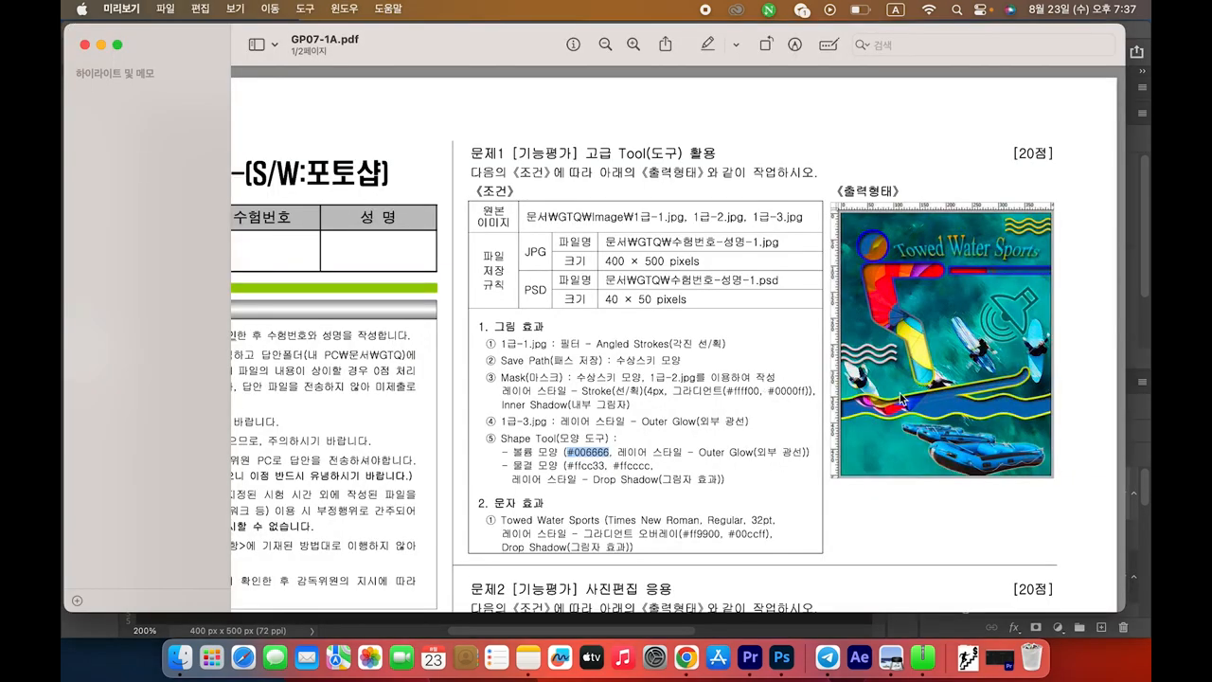
Highlight the shape, text-effect and 'Towed Water Sports' title requirements in the exam PDF
drag(502, 439, 725, 480)
click(727, 485)
drag(479, 503, 772, 534)
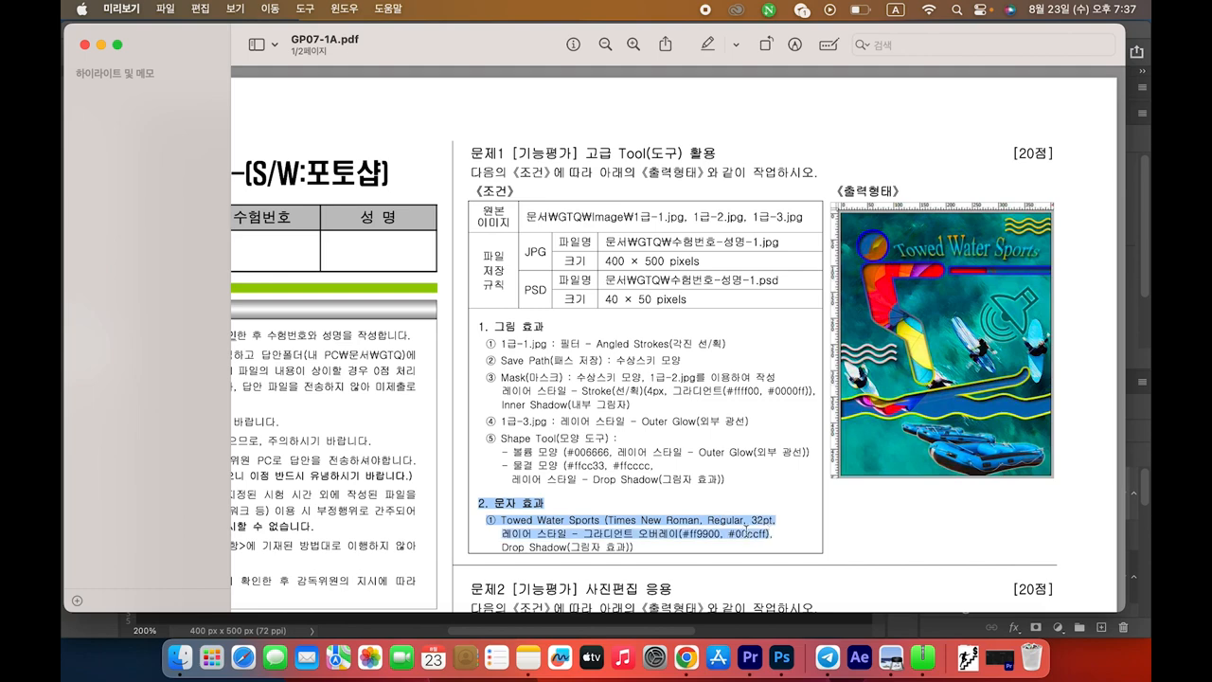
click(527, 523)
drag(501, 520, 602, 520)
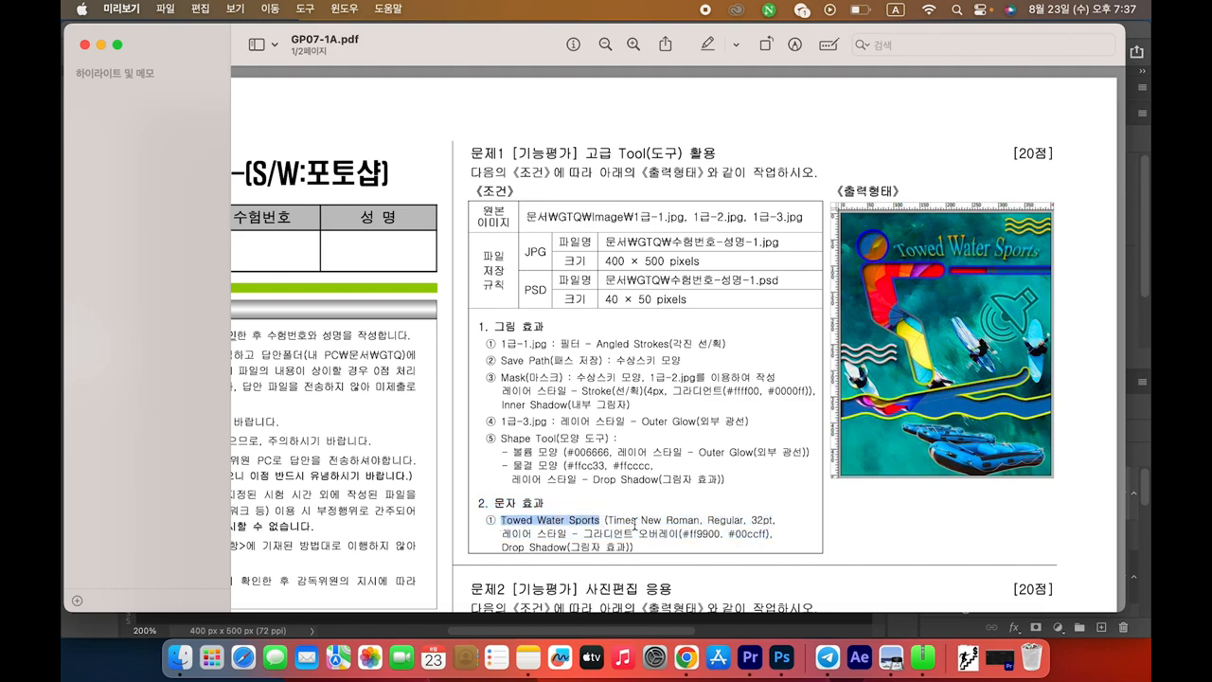
Add a text layer reading 'Towed Water Sports' near the top of the canvas
key(super+Tab)
click(76, 269)
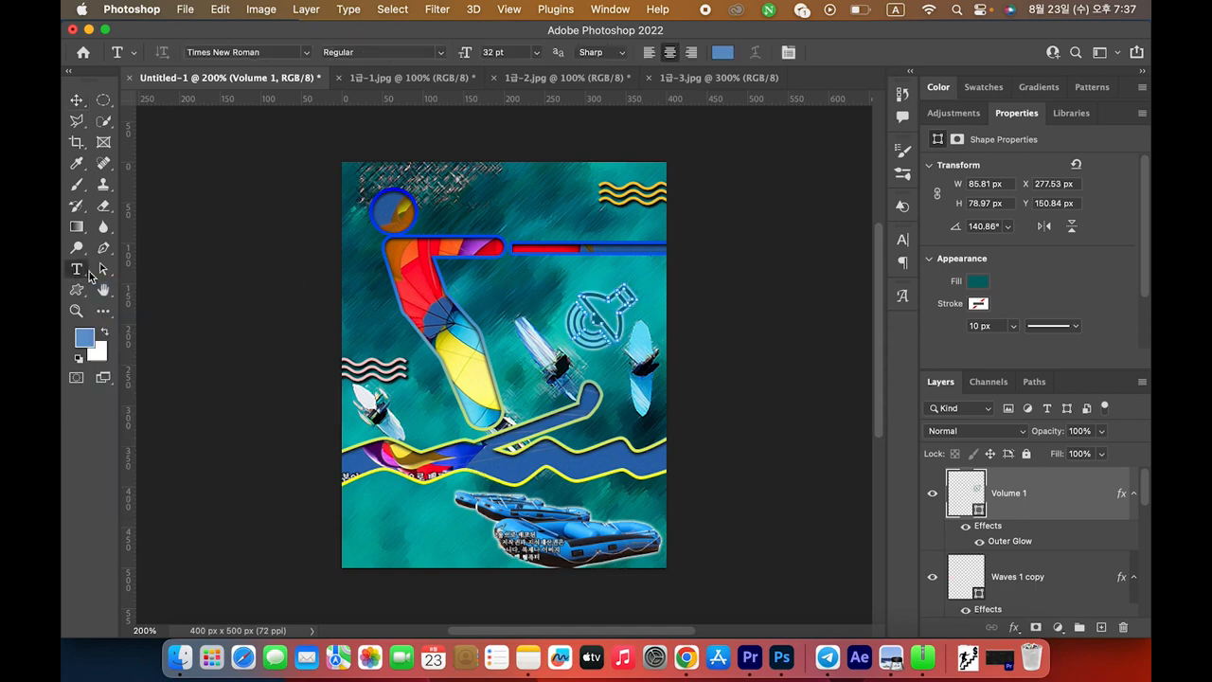
click(493, 223)
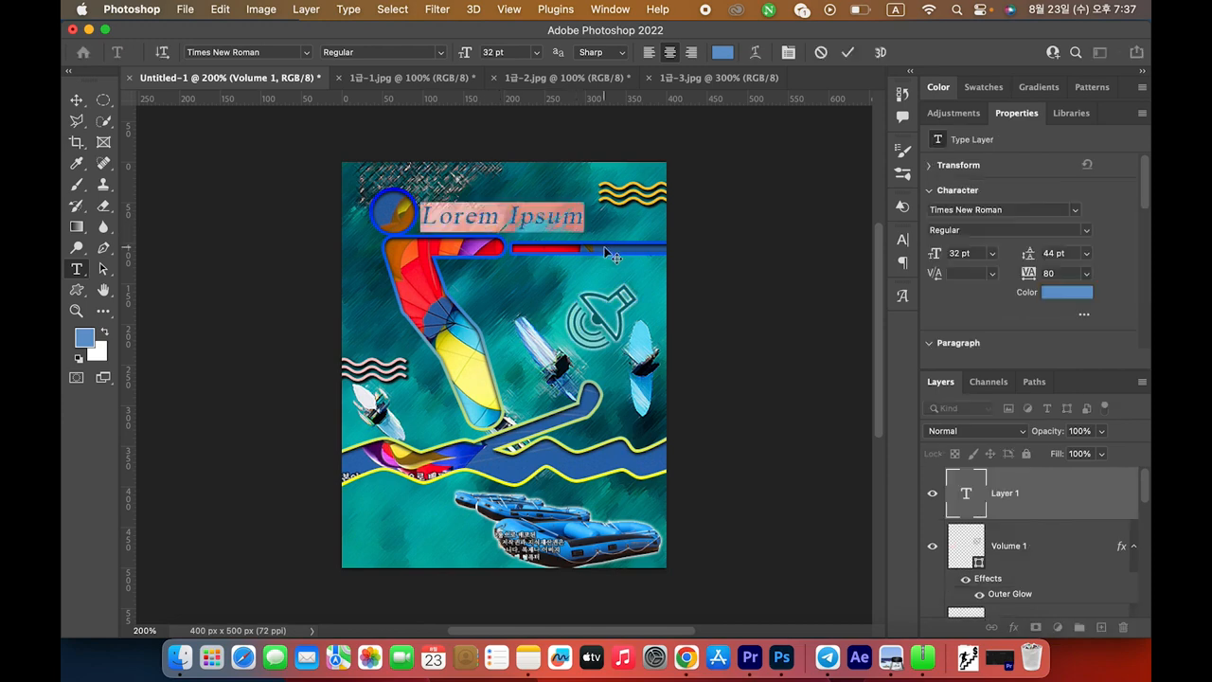
key(BackSpace)
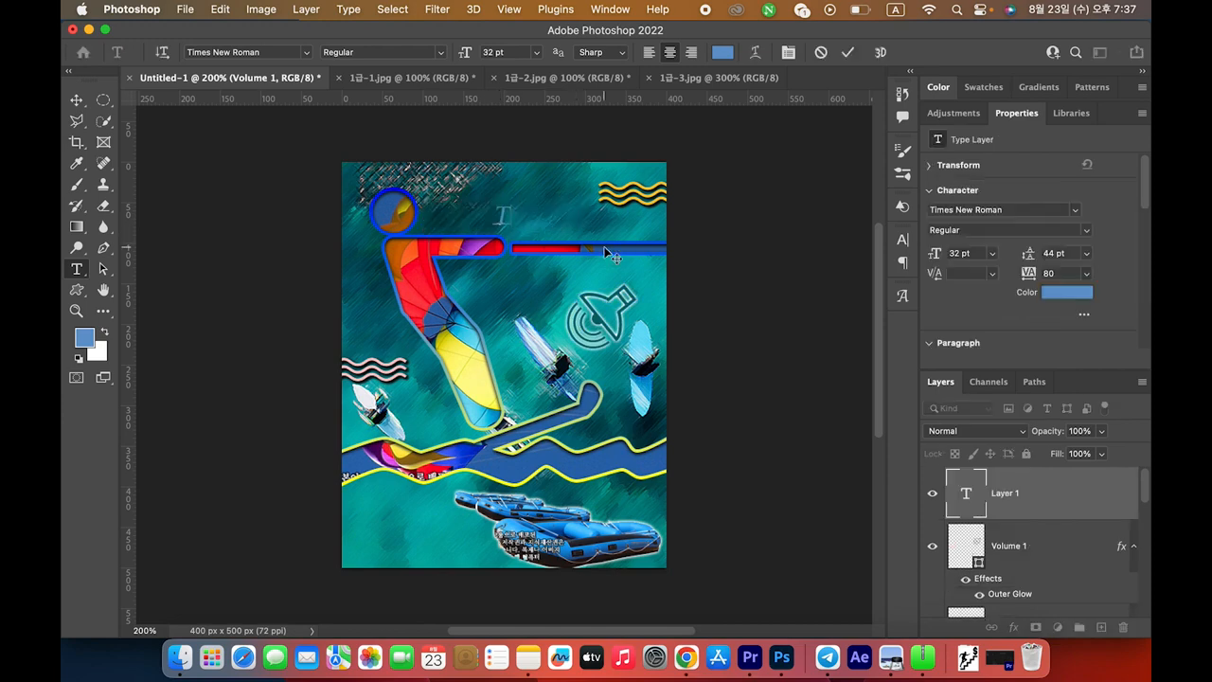
text(Towed)
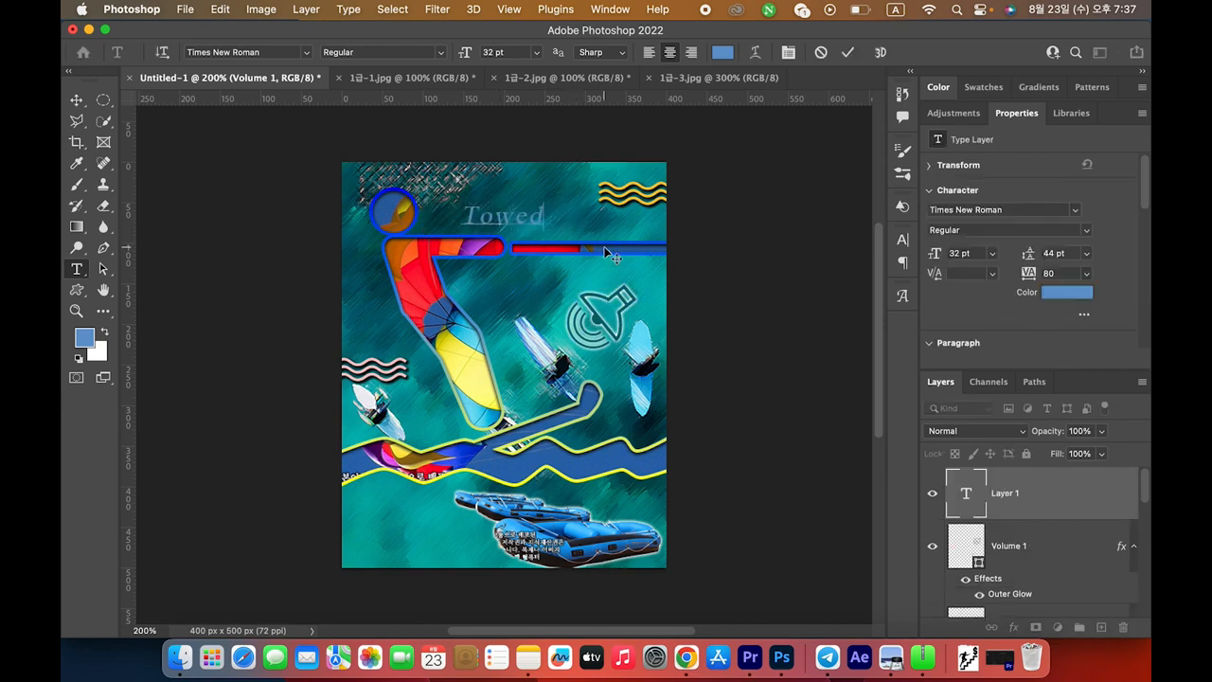
text( Wate)
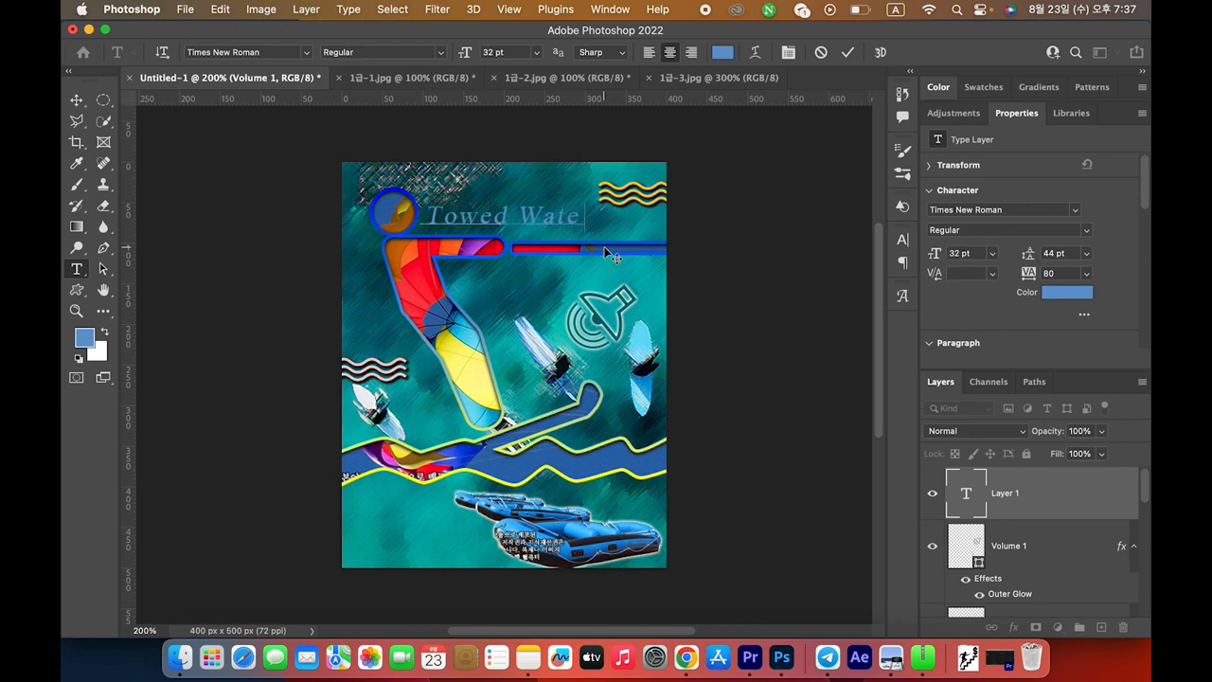
text(r Sp)
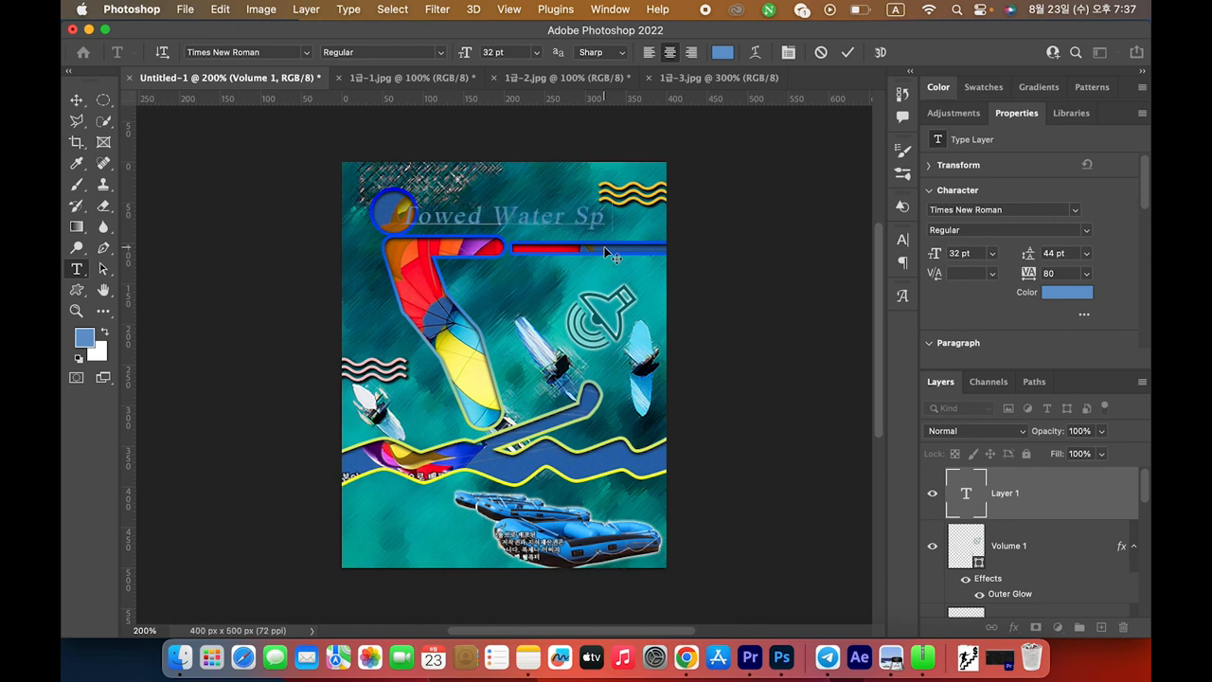
text(orts)
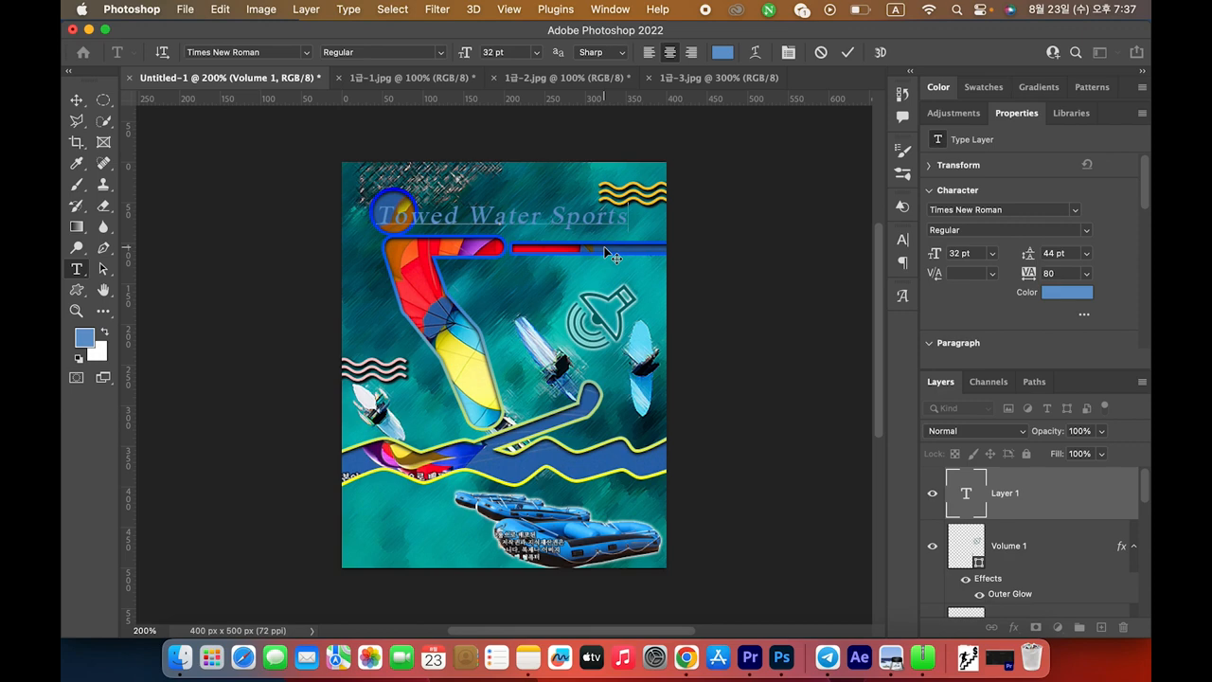
key(super+Return)
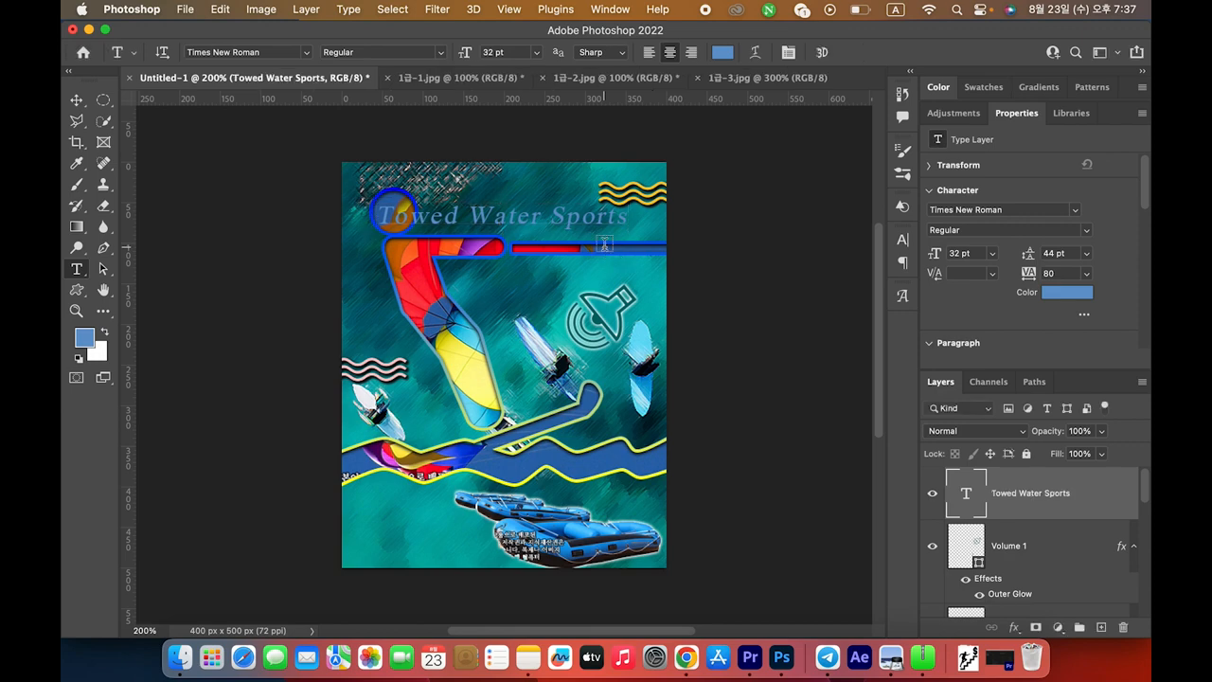
Set the title's font to Times New Roman Regular at 32 pt
key(super+Tab)
drag(611, 520, 732, 517)
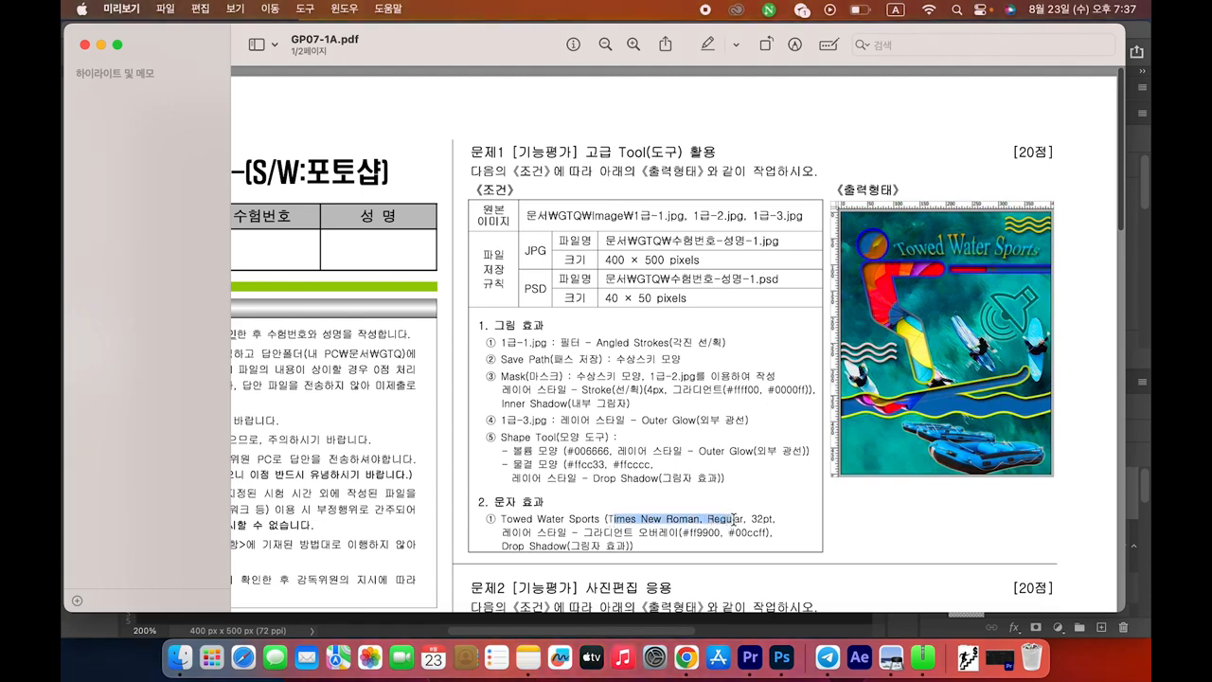
key(super+Tab)
click(257, 53)
text(ti)
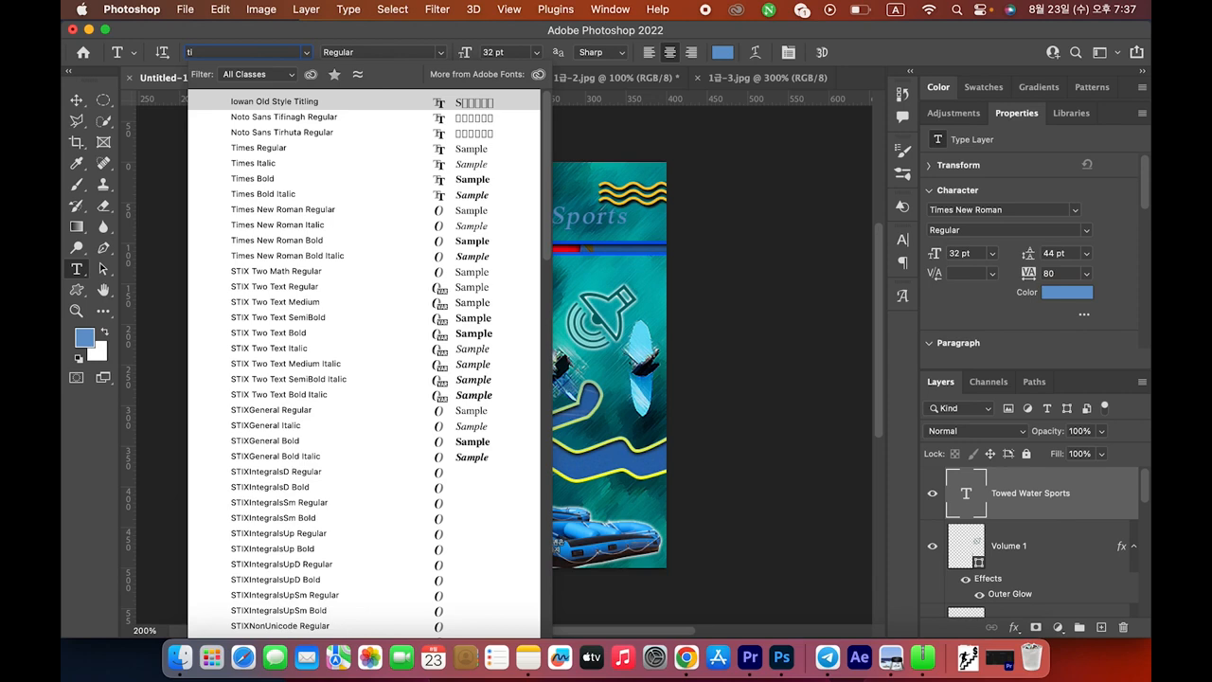
text(me ne)
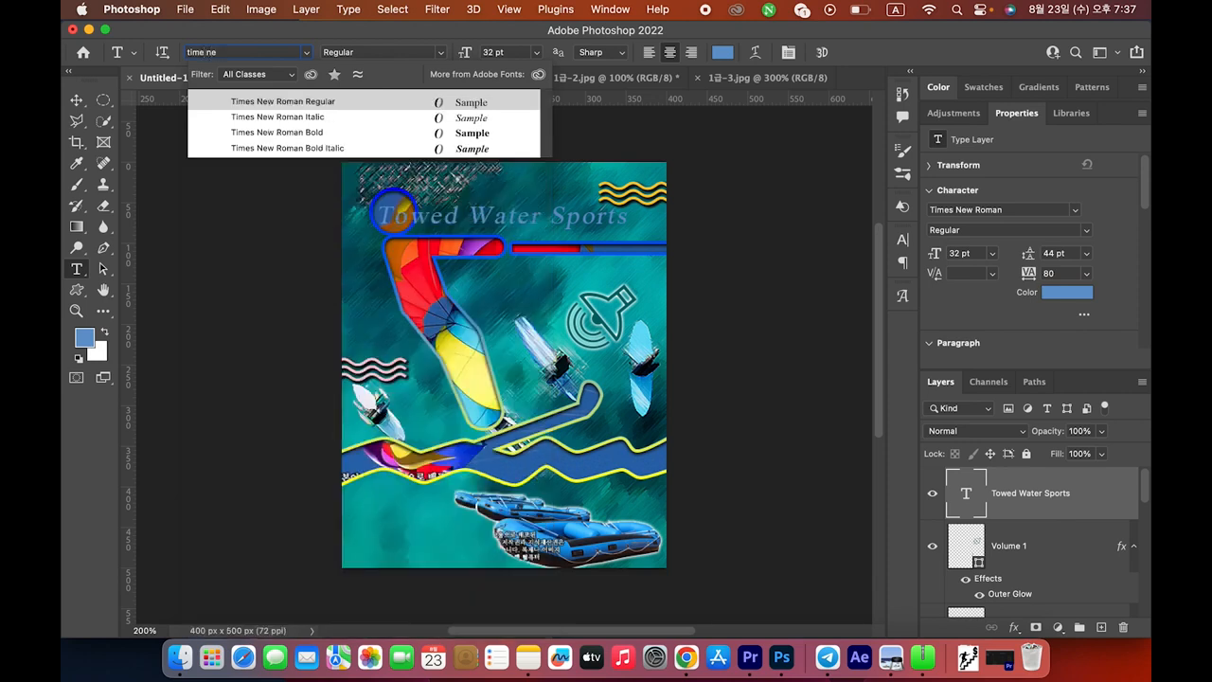
click(300, 103)
key(super+Tab)
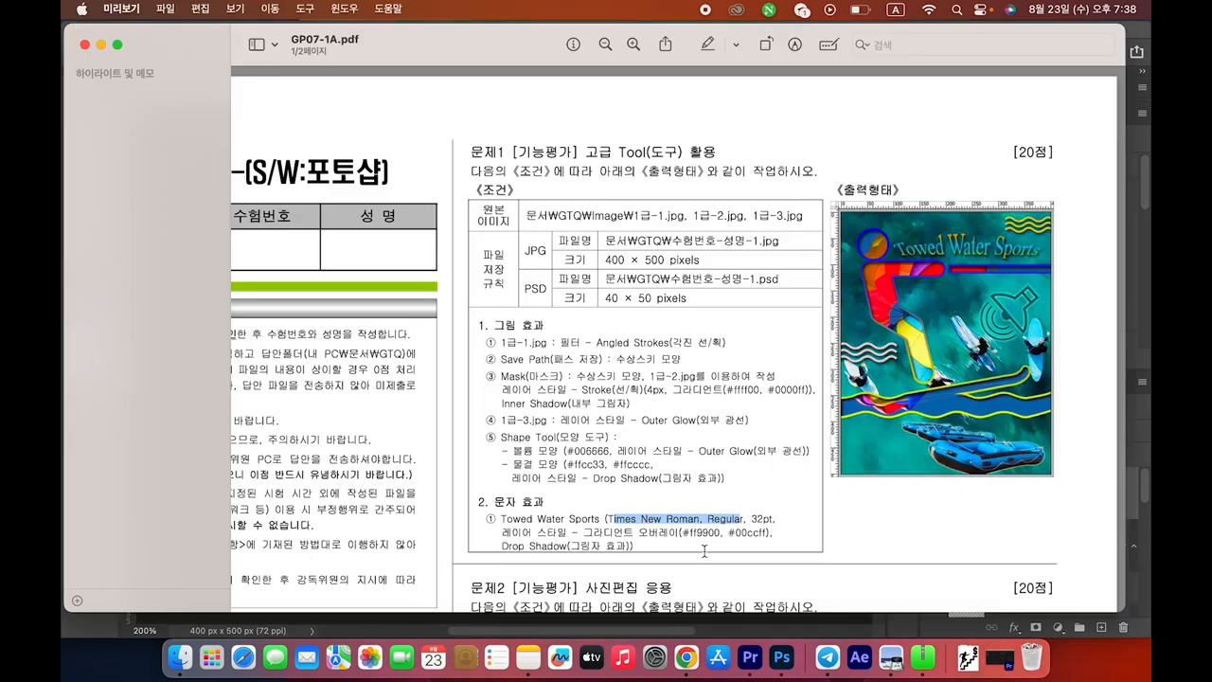
double_click(762, 519)
key(super+Tab)
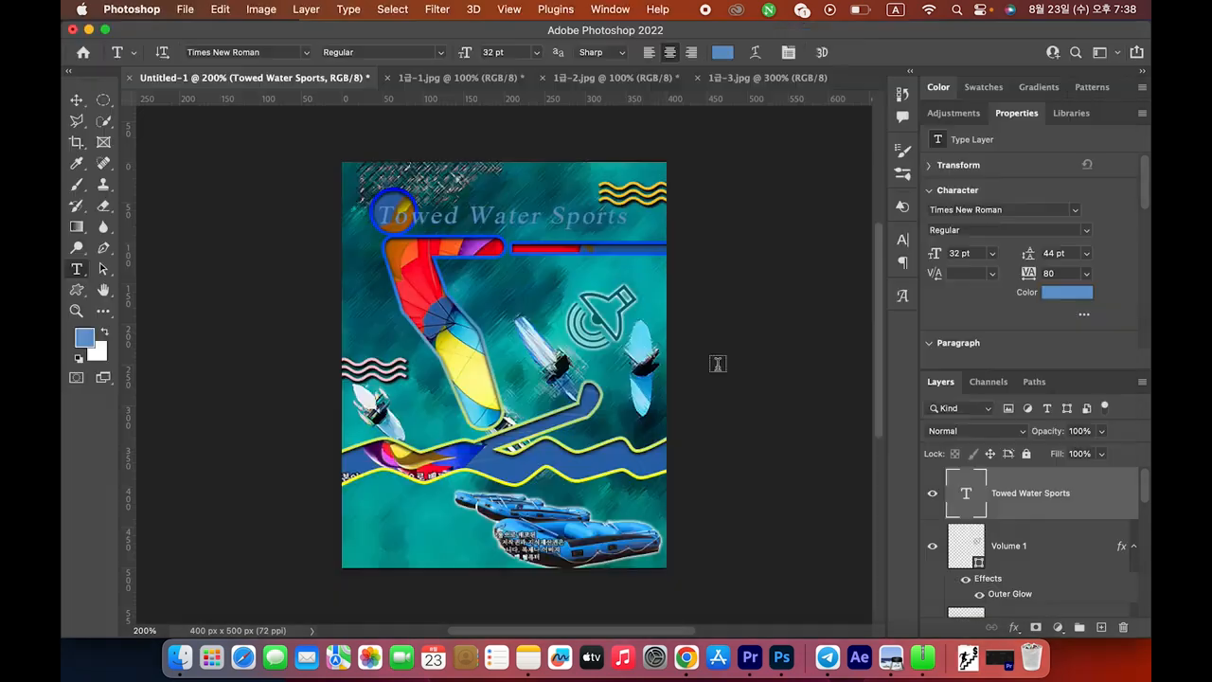
click(516, 53)
text(32)
Review the gradient overlay requirement in the exam PDF
key(super+Tab)
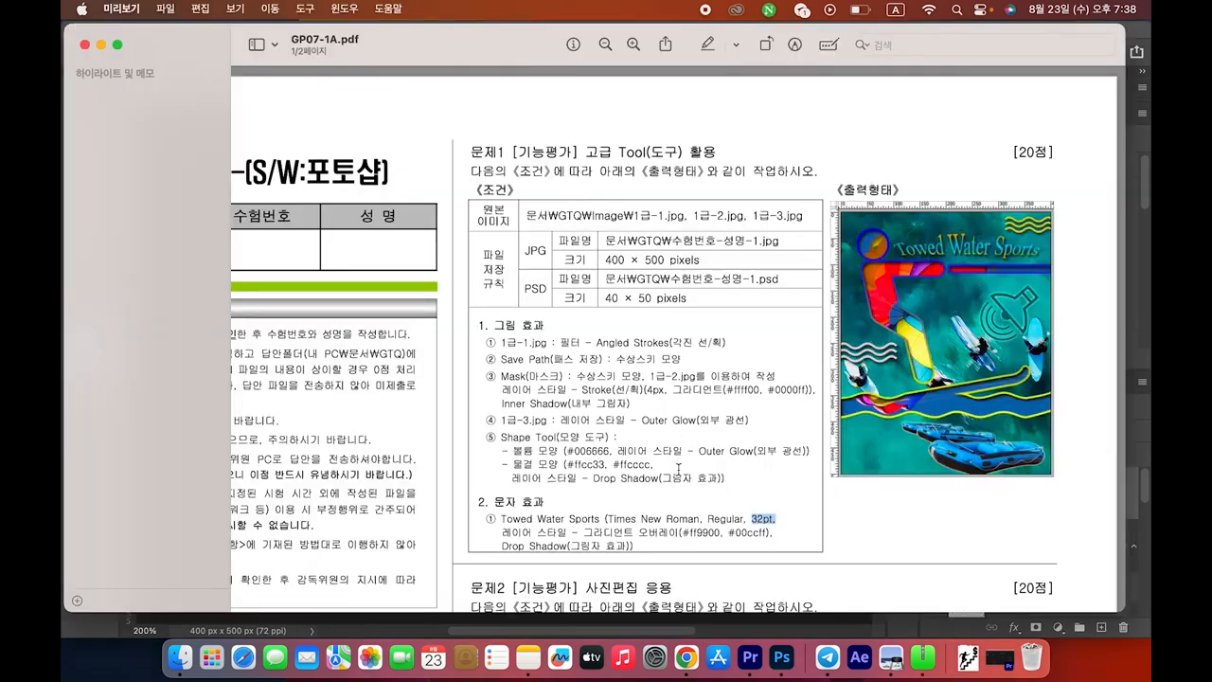
scroll(678, 468, down, 2)
drag(521, 487, 669, 484)
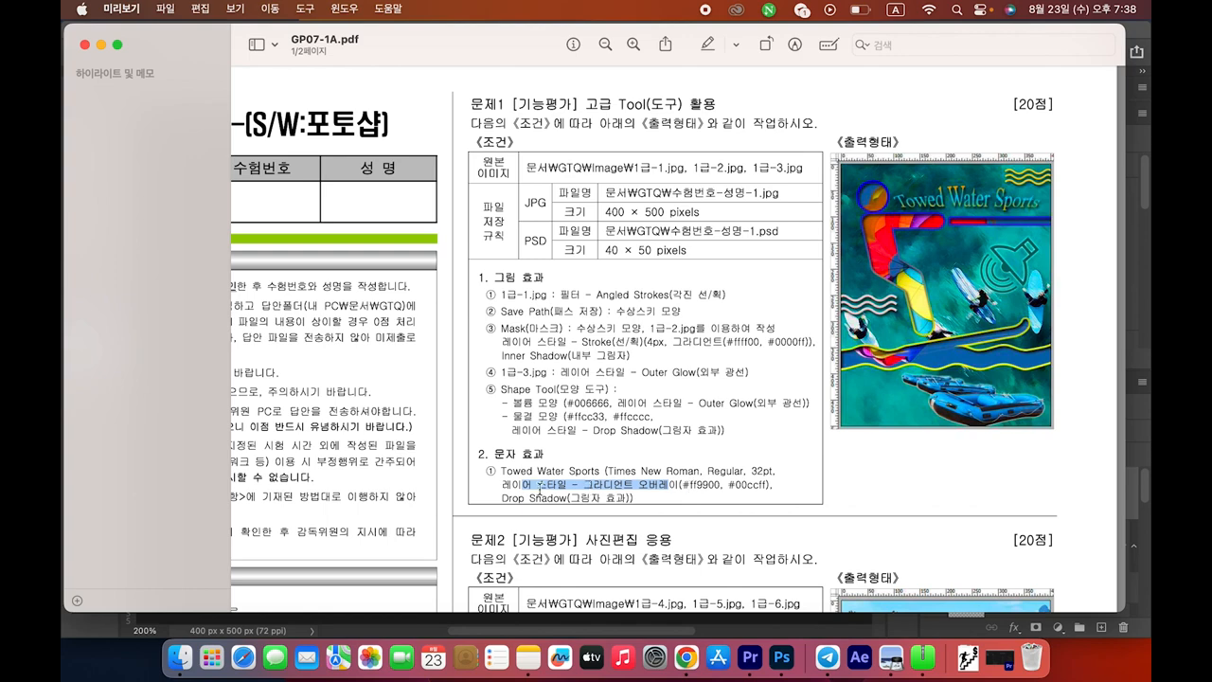
key(super+Tab)
Enable Gradient Overlay in the title's Layer Style and check the #ff9900 colour in the PDF
double_click(1120, 493)
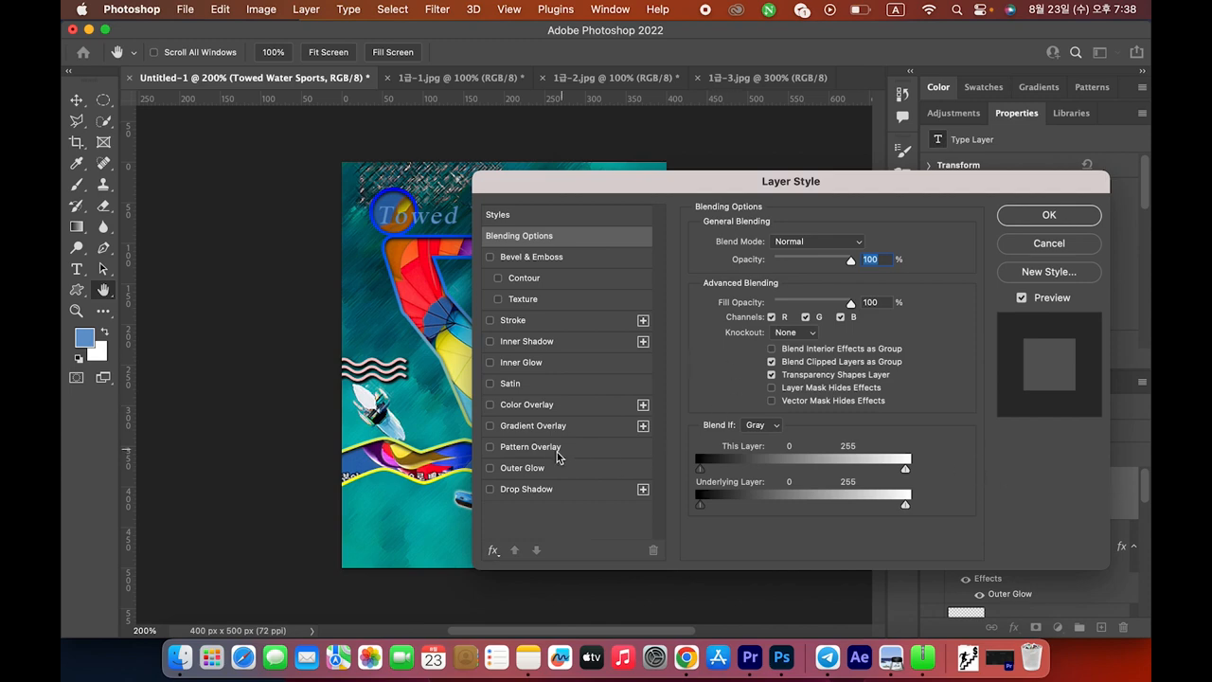
click(520, 428)
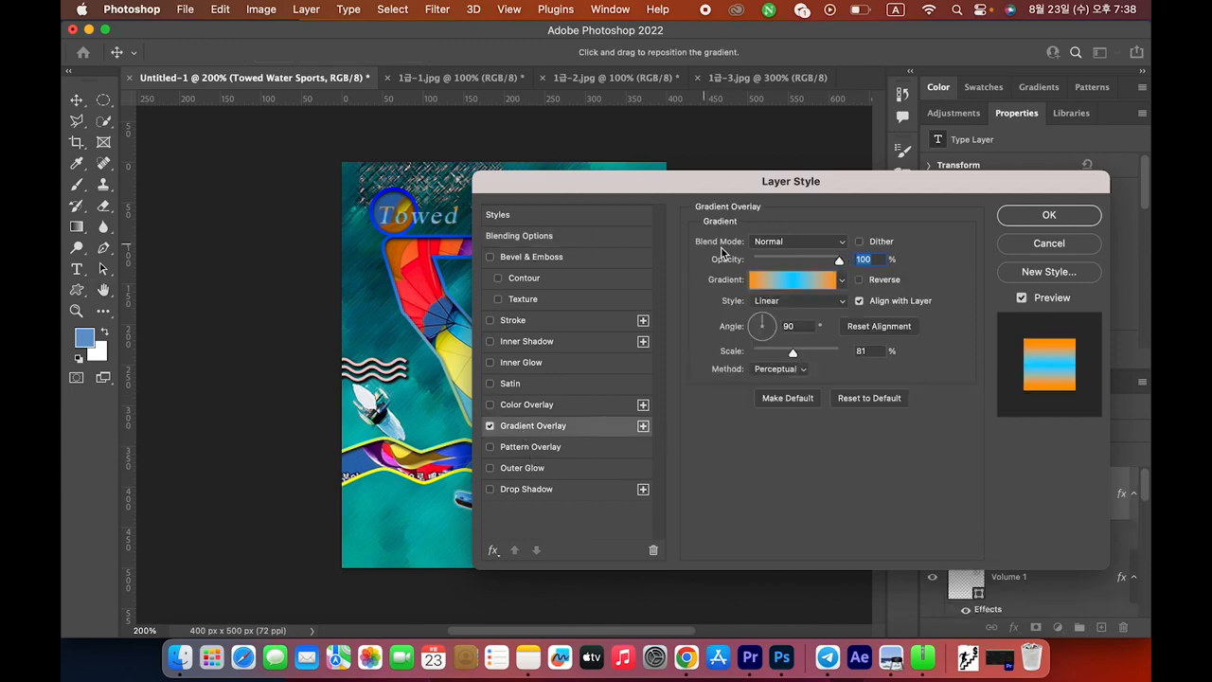
key(super+Tab)
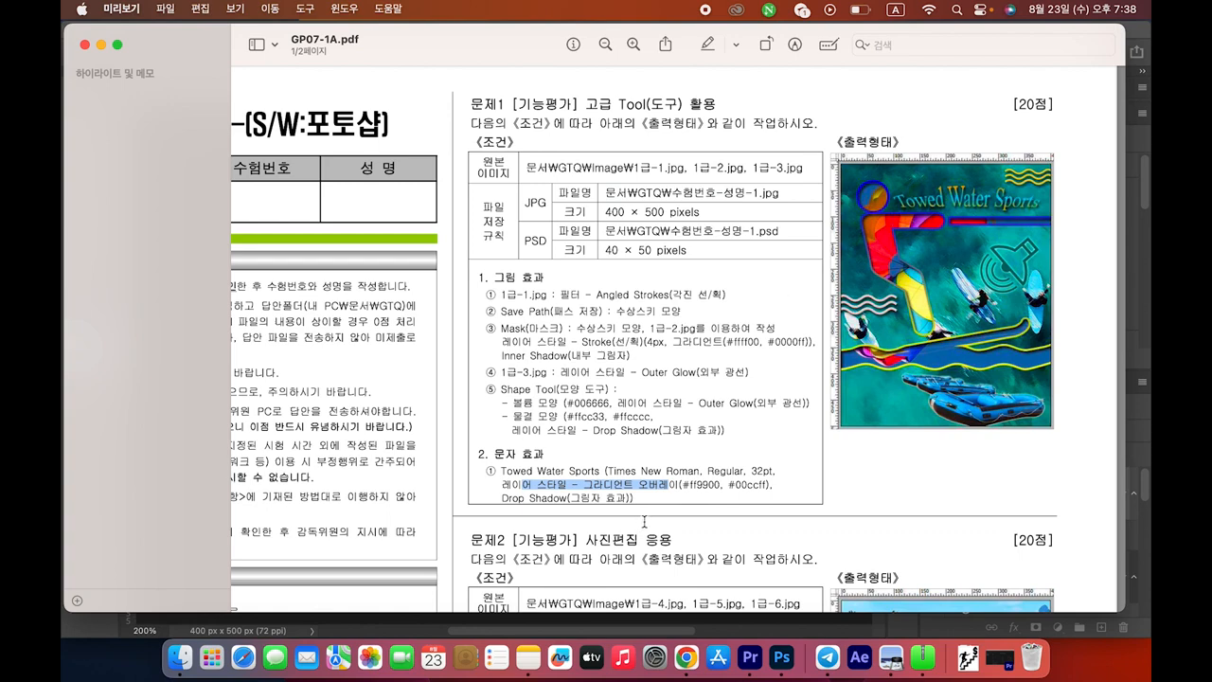
drag(684, 491, 731, 487)
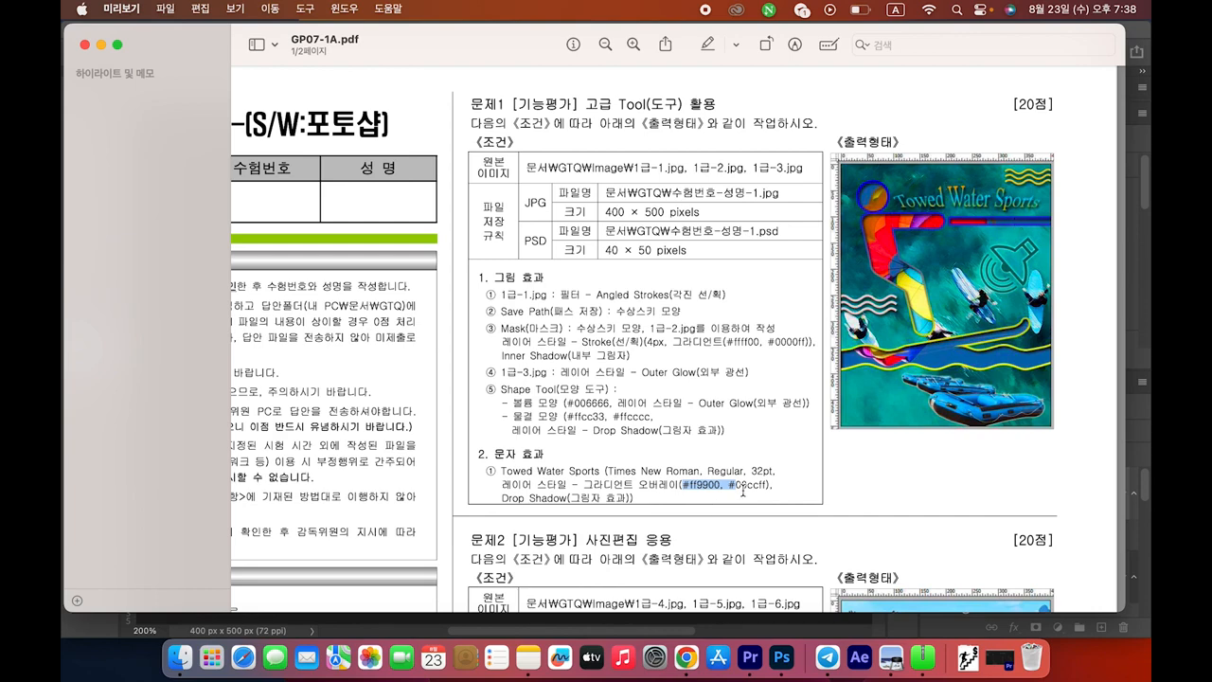
drag(719, 485, 682, 485)
drag(682, 486, 733, 486)
key(super+Tab)
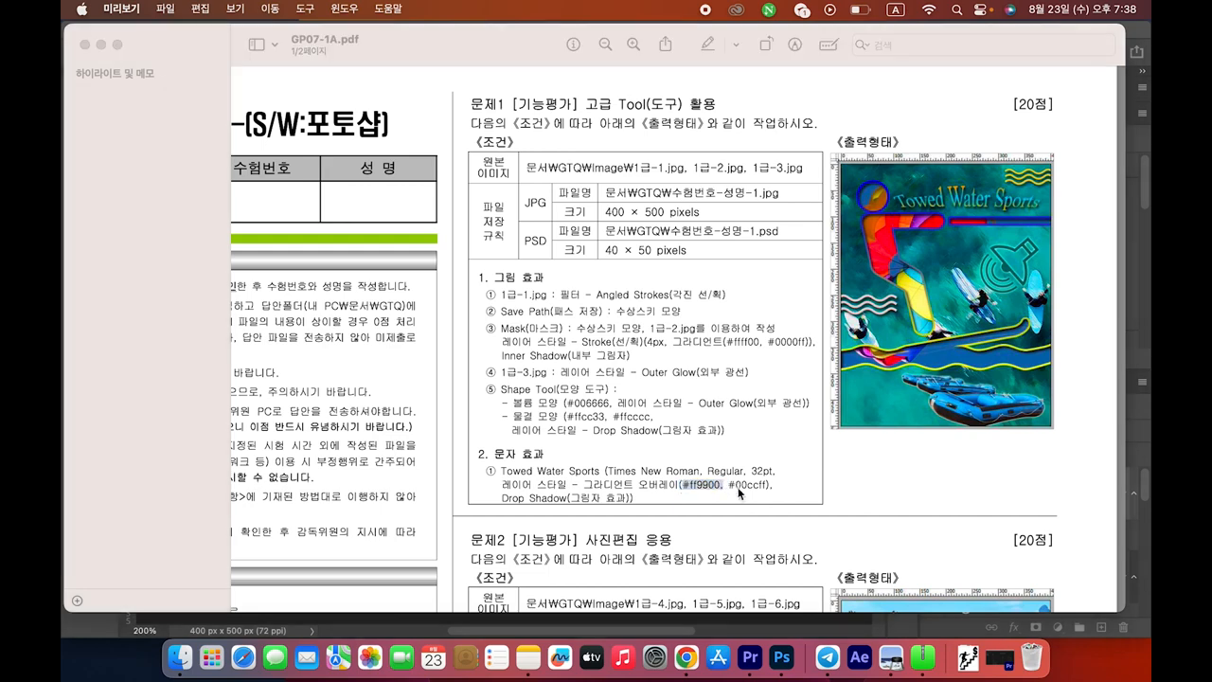
Set the gradient's left stop to orange #ff9900
click(796, 287)
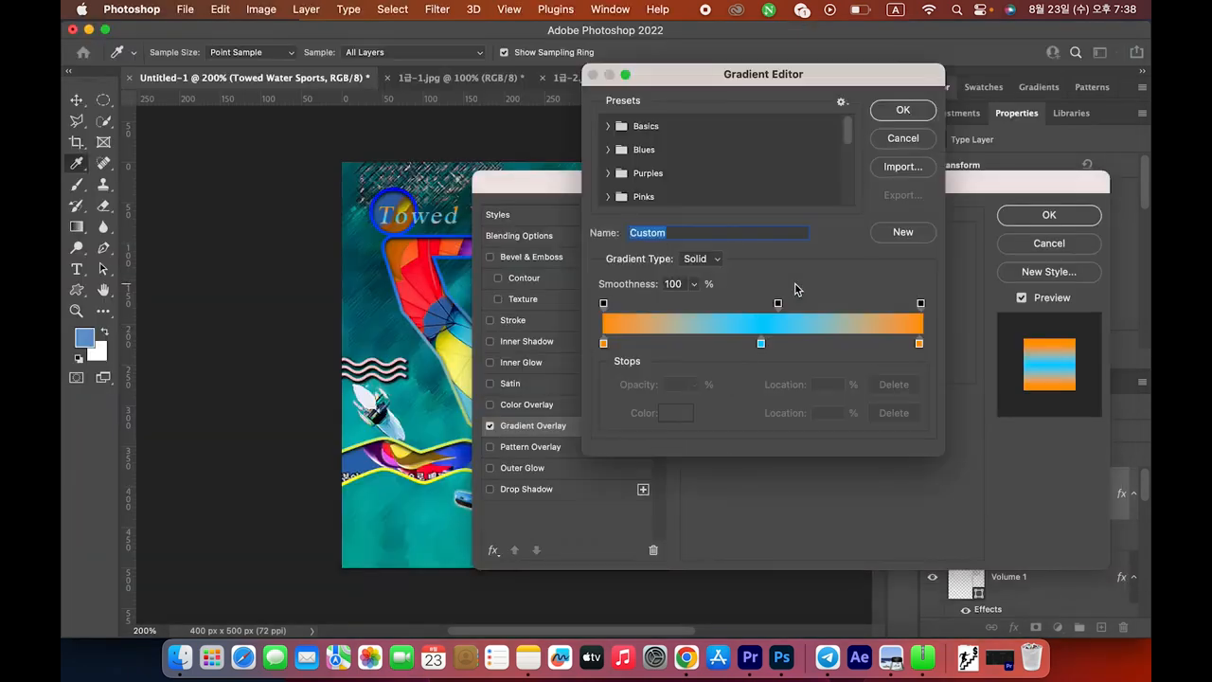
double_click(604, 344)
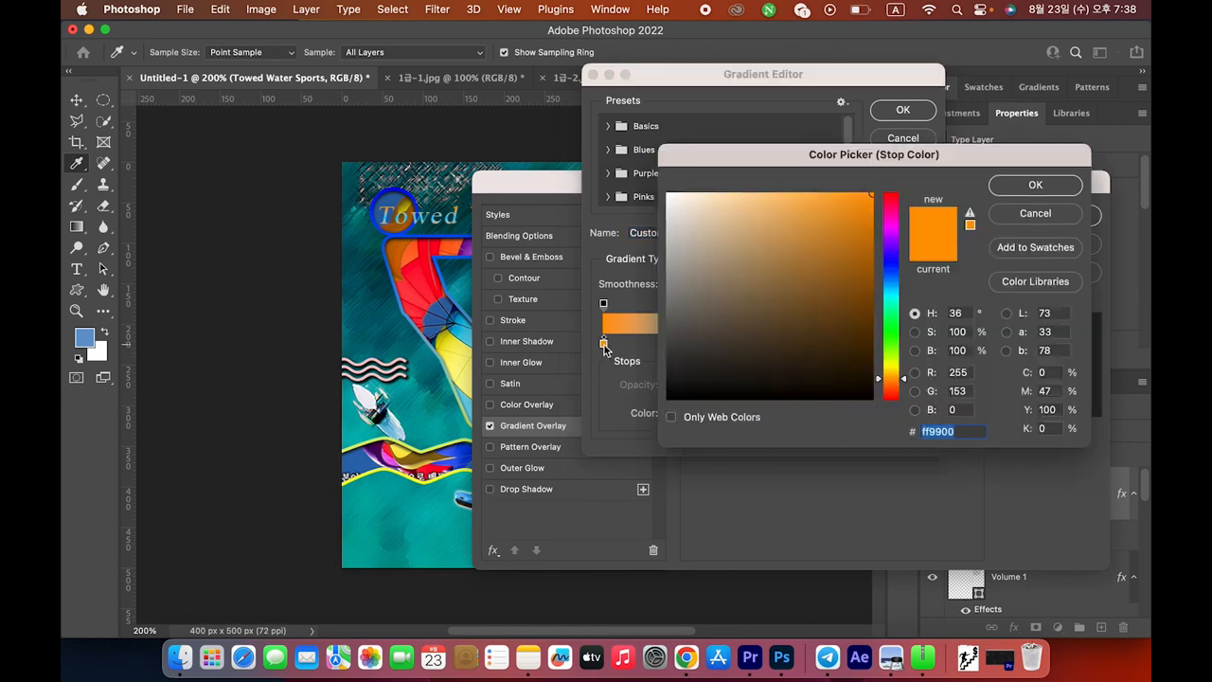
text(ff9900)
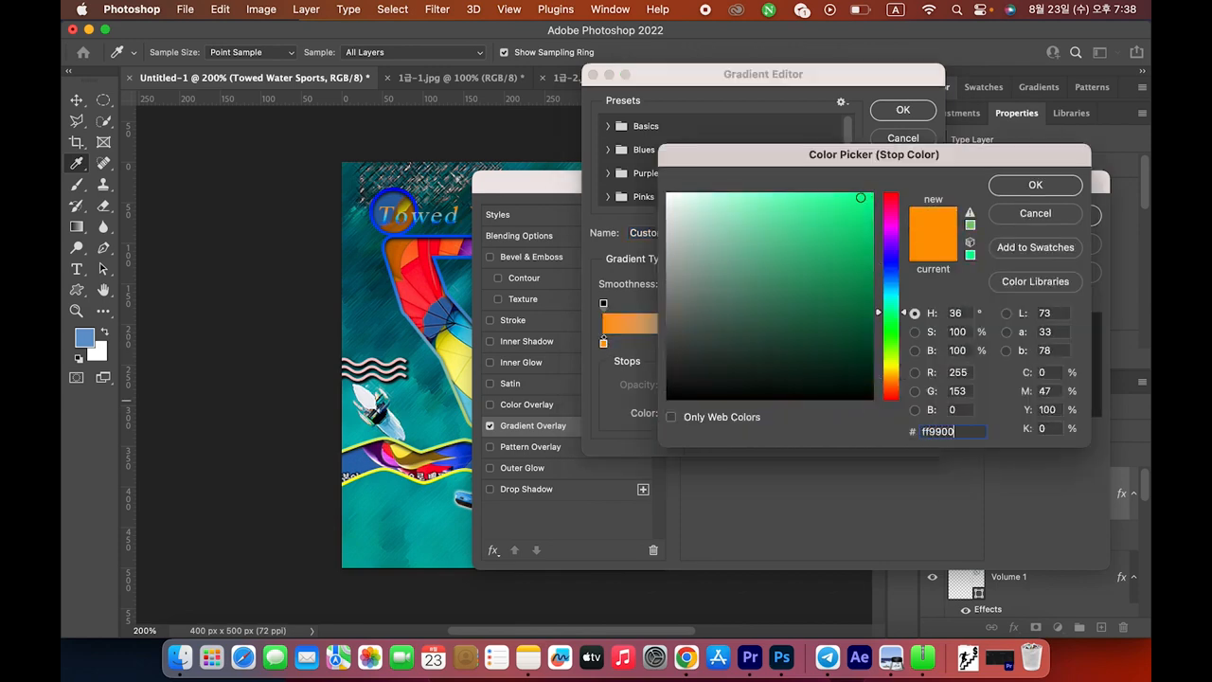
key(Return)
Replace the middle stop with a new 50% stop coloured cyan #00ccff
key(super+Tab)
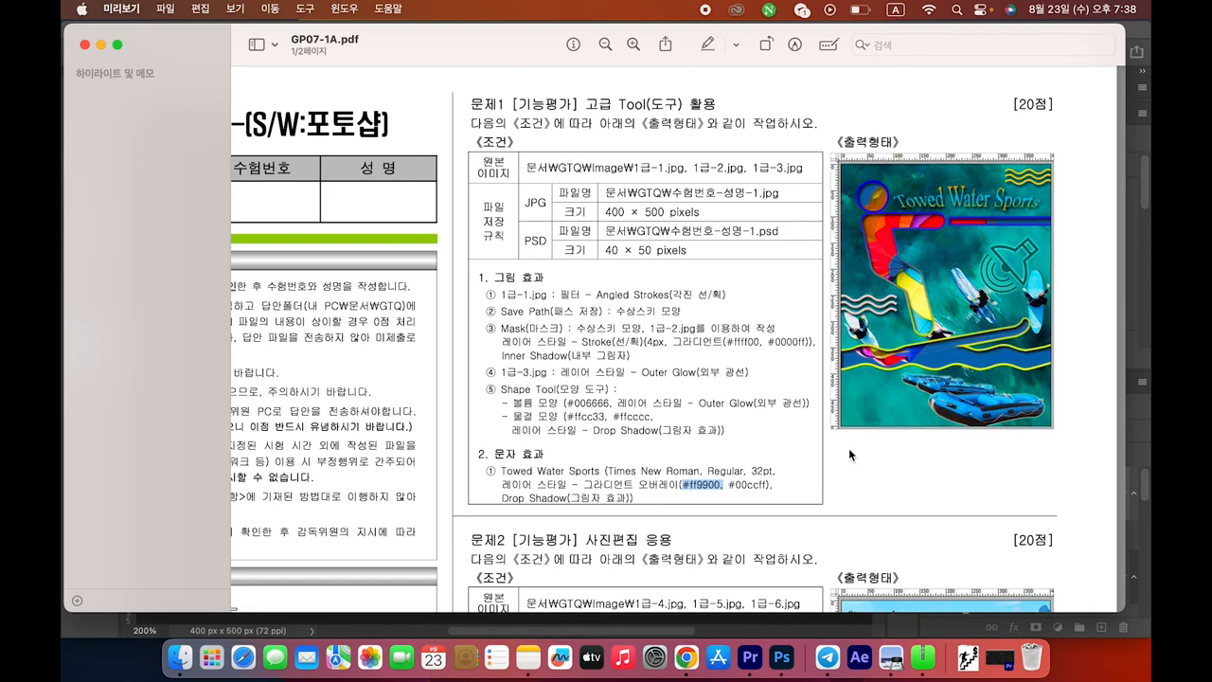
drag(735, 486, 769, 484)
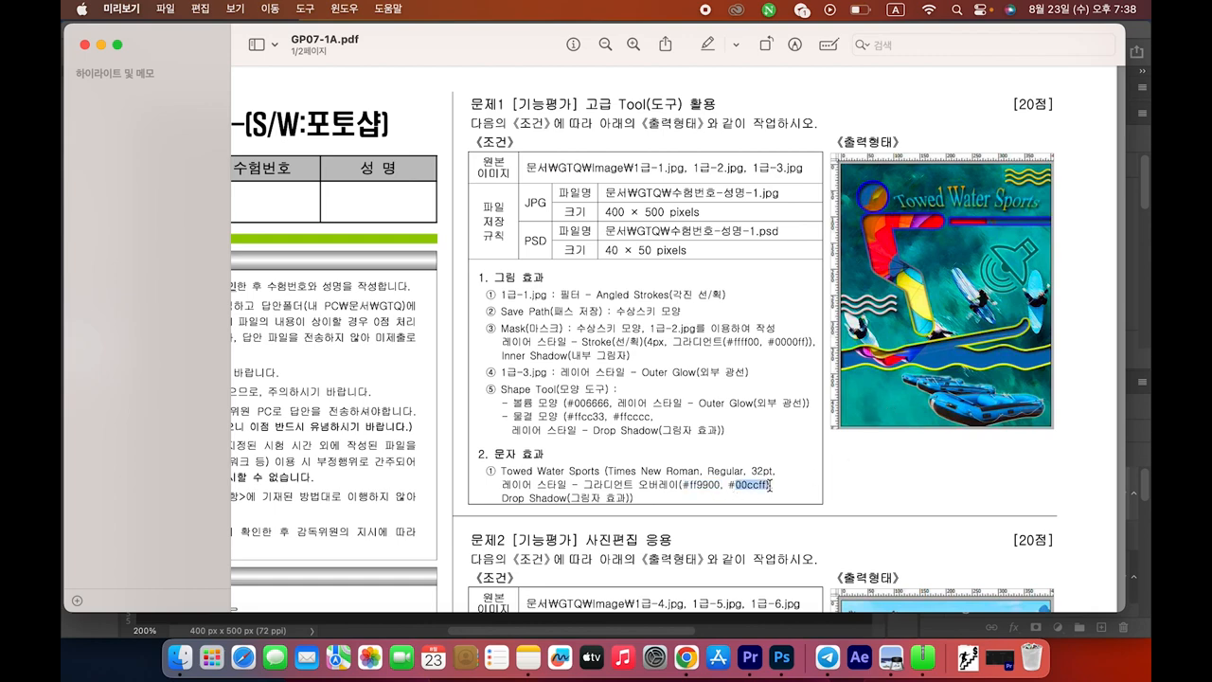
key(super+Tab)
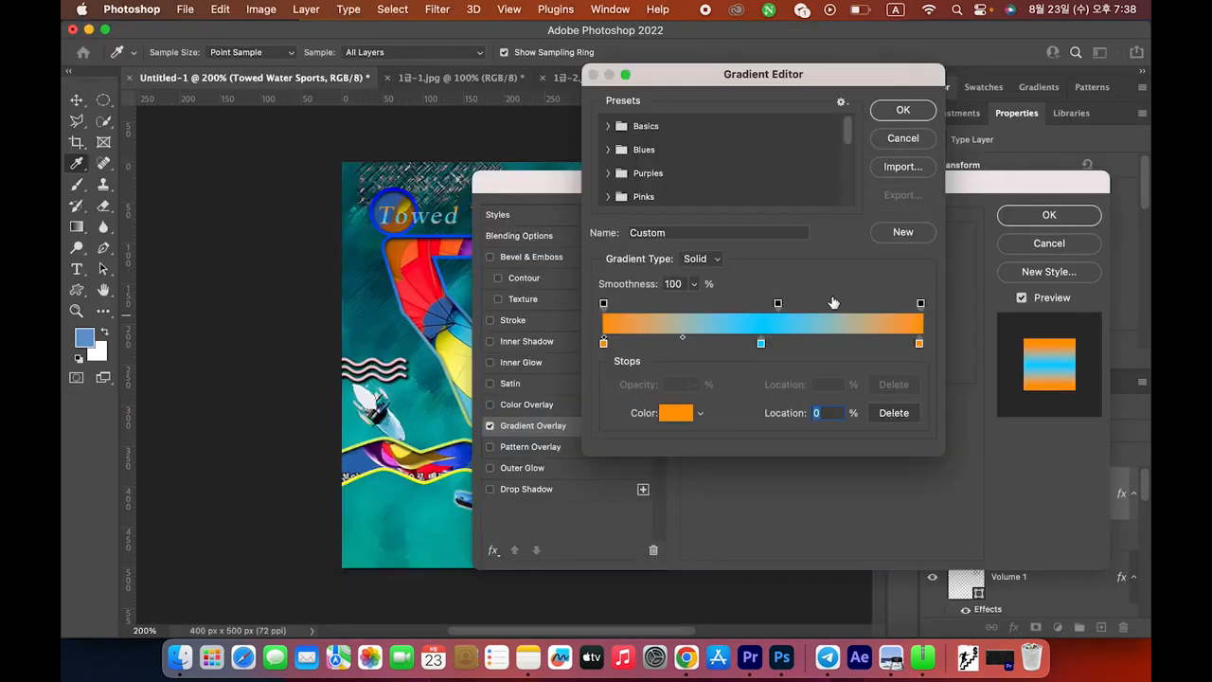
drag(761, 344, 768, 450)
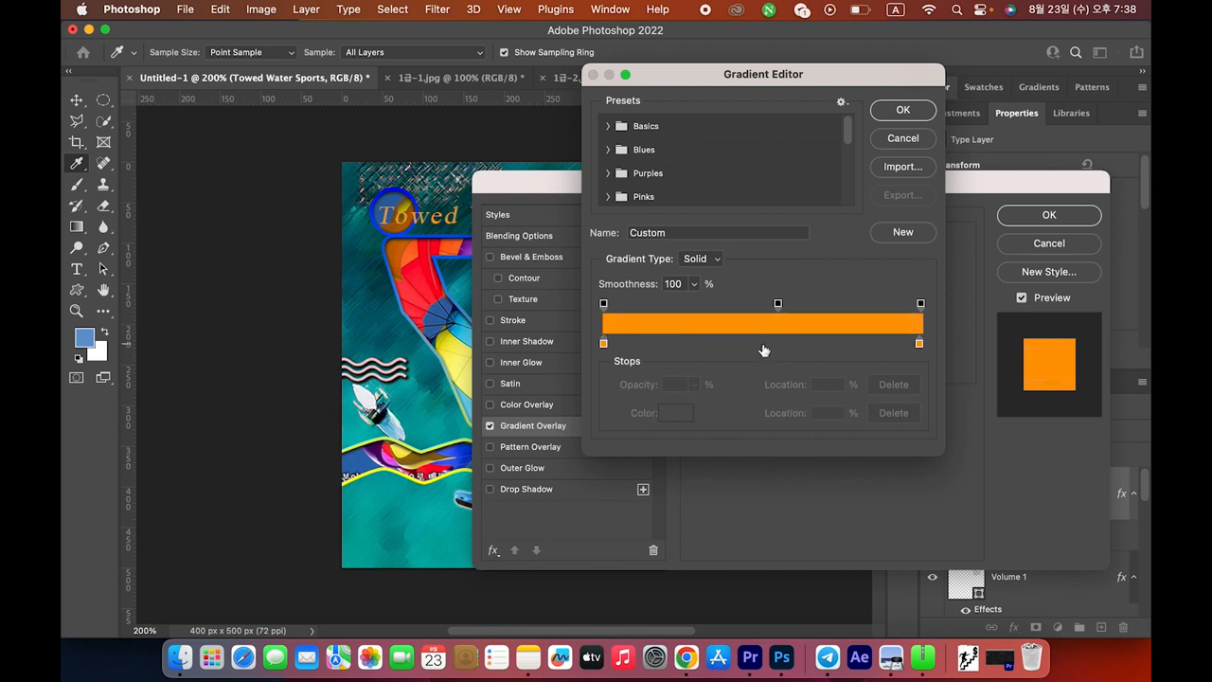
click(759, 347)
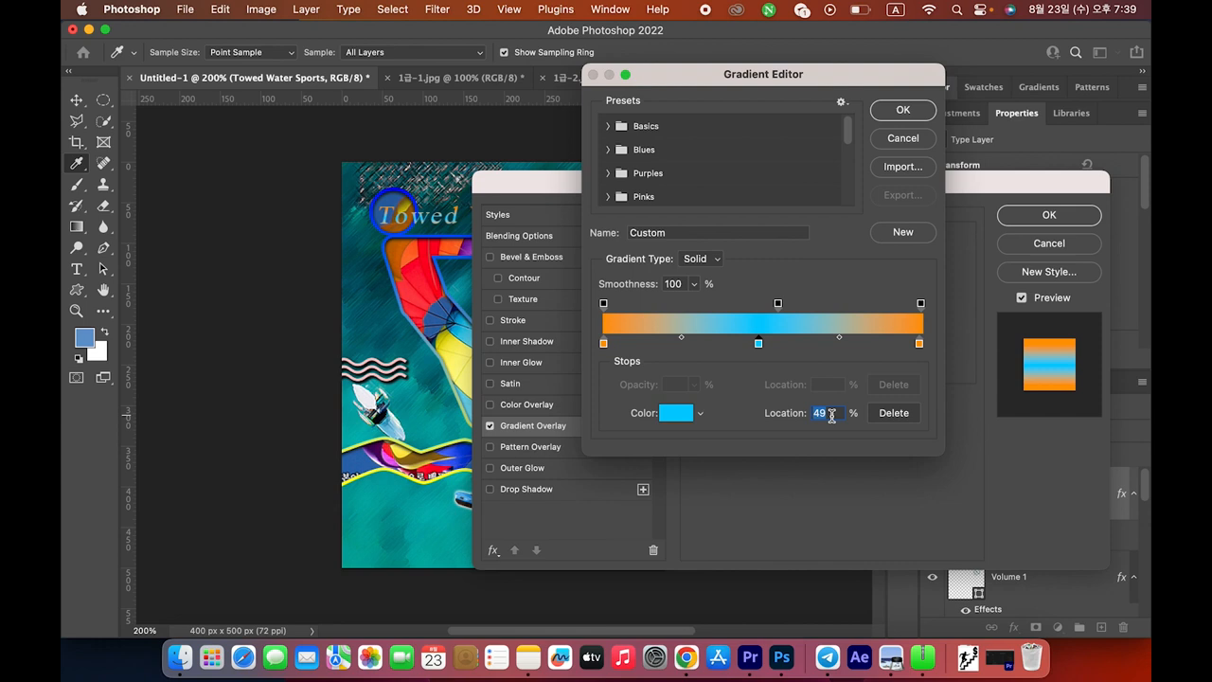
text(50)
double_click(764, 345)
text(00ccff)
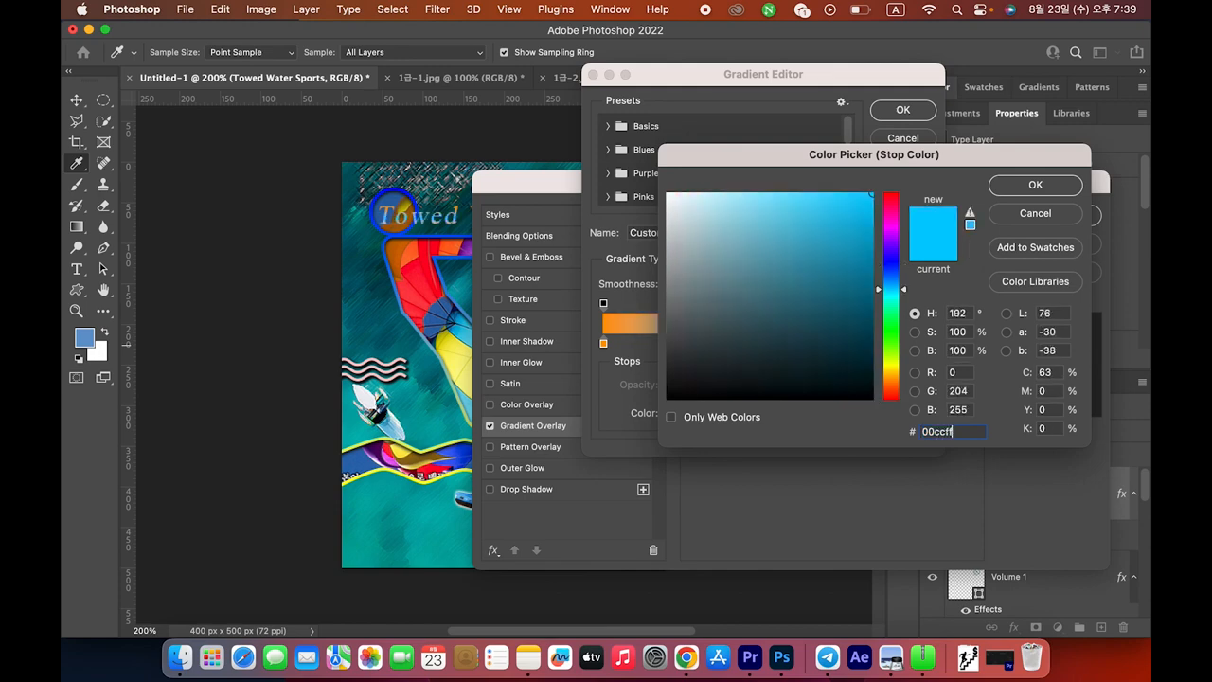
key(Return)
Keep the right stop at #ff9900 and accept the orange–cyan–orange gradient
key(super+Tab)
key(super+Tab)
double_click(920, 347)
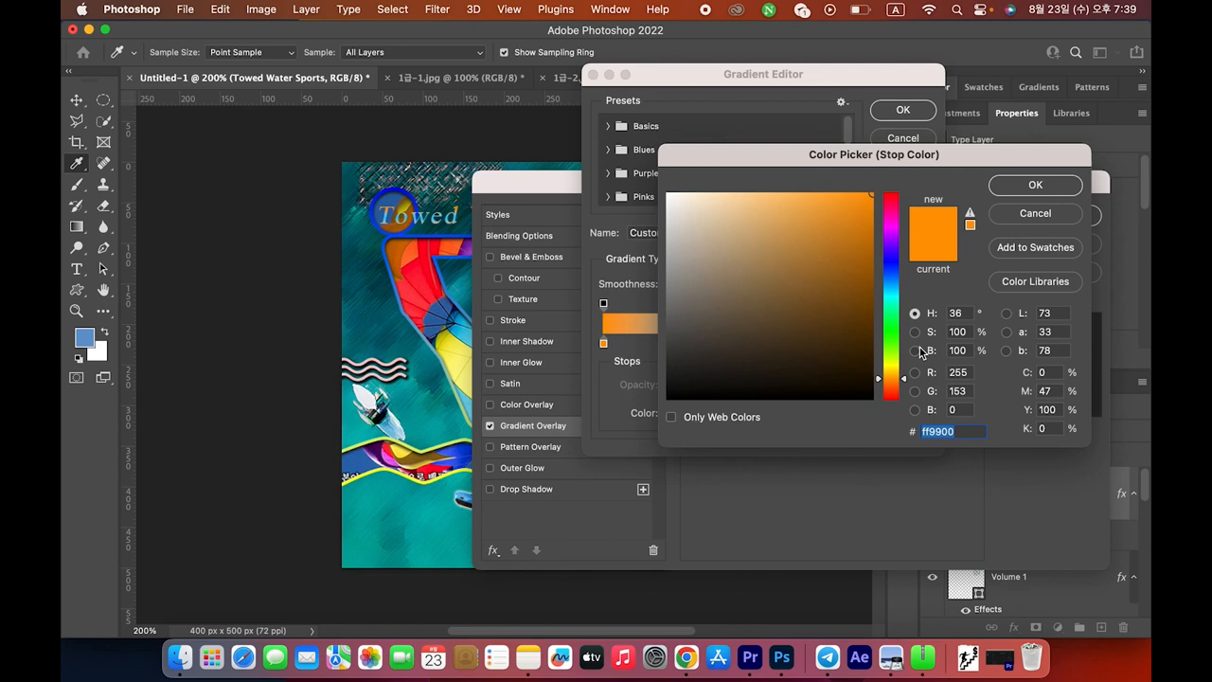
key(super+Tab)
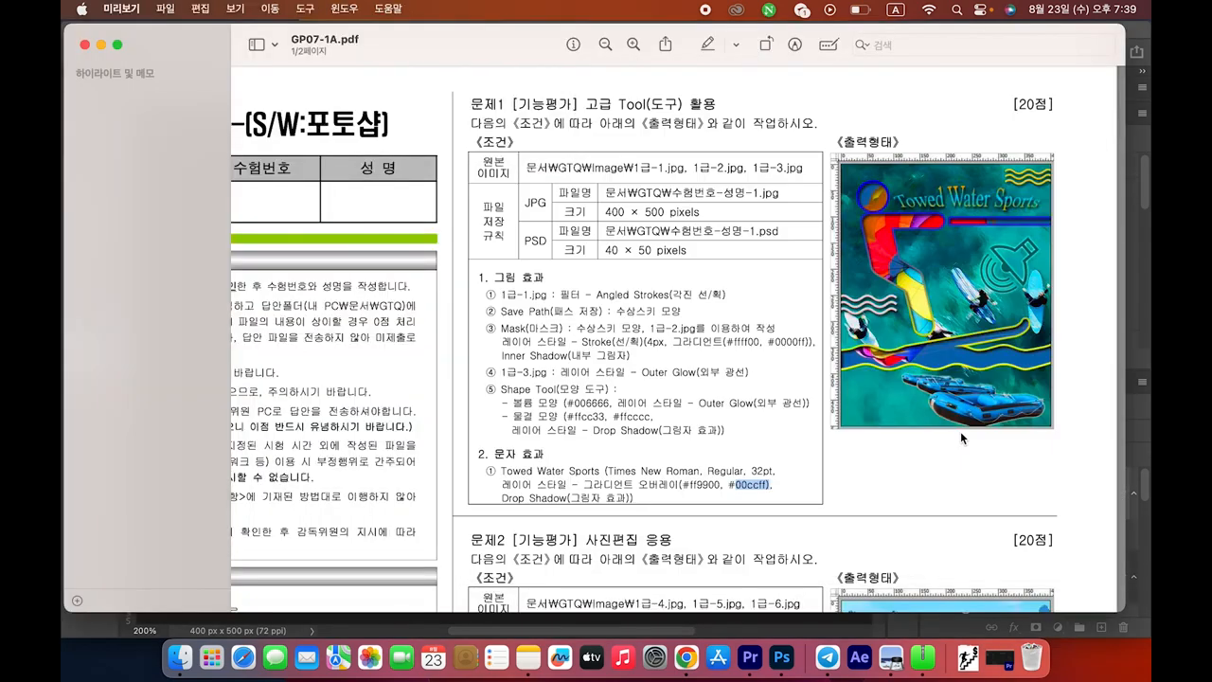
key(super+Tab)
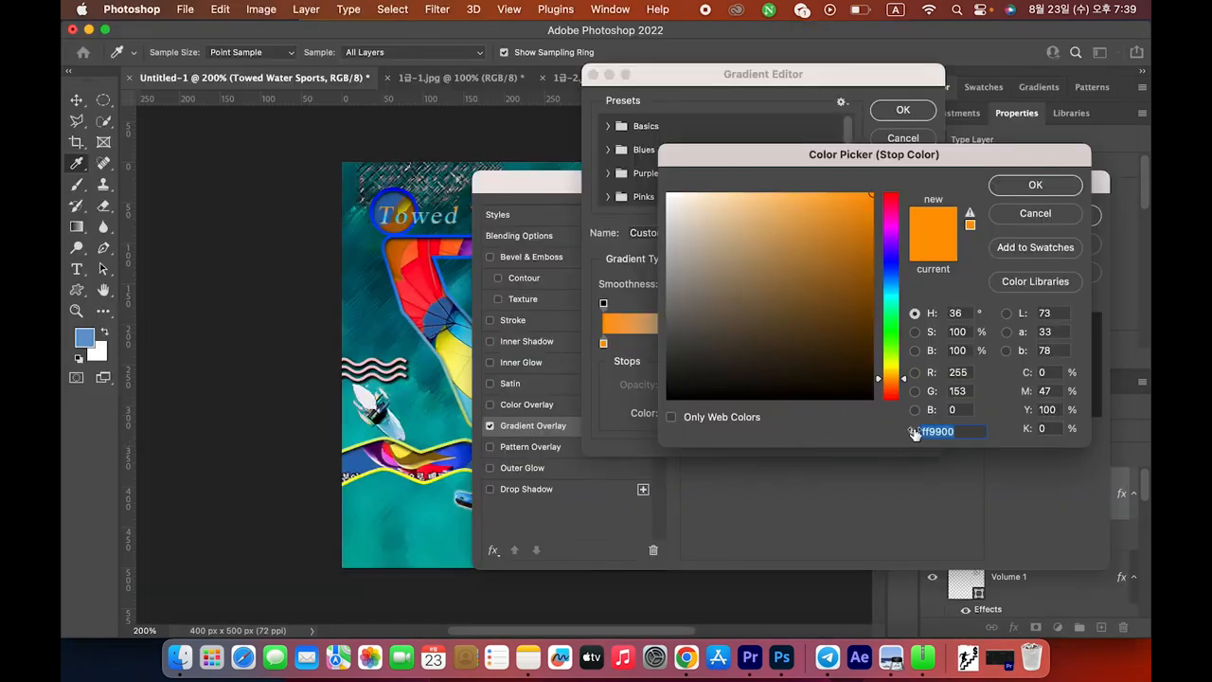
click(1037, 188)
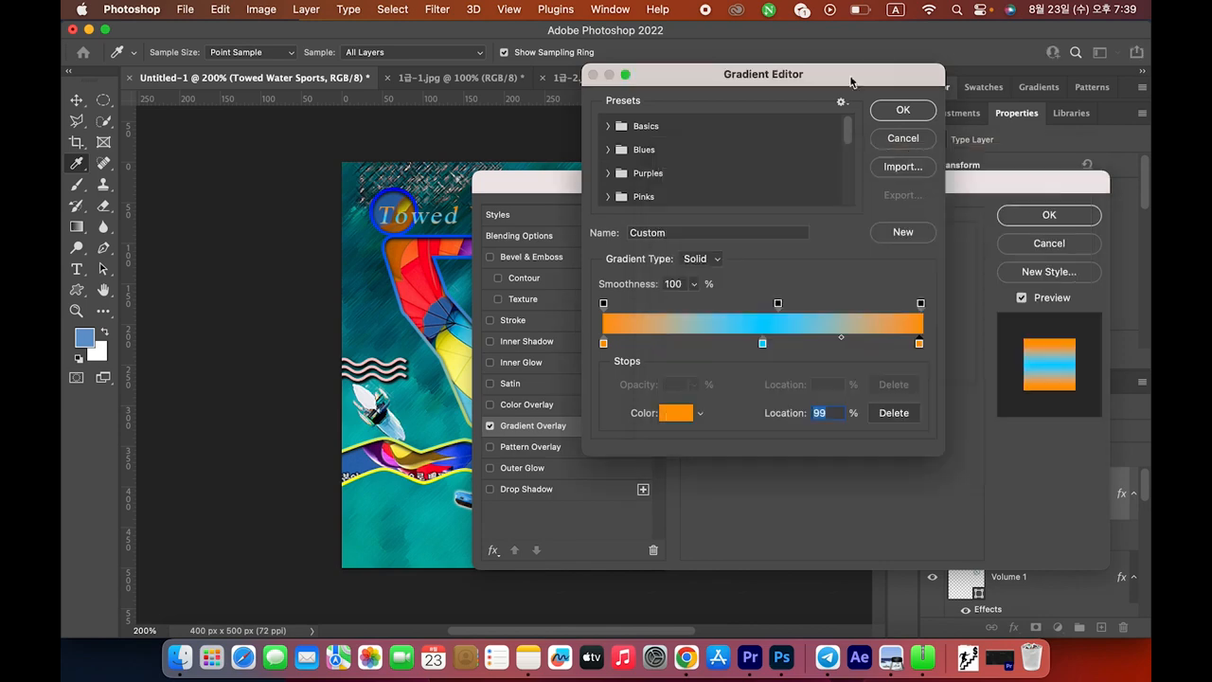
click(902, 107)
drag(857, 186, 780, 186)
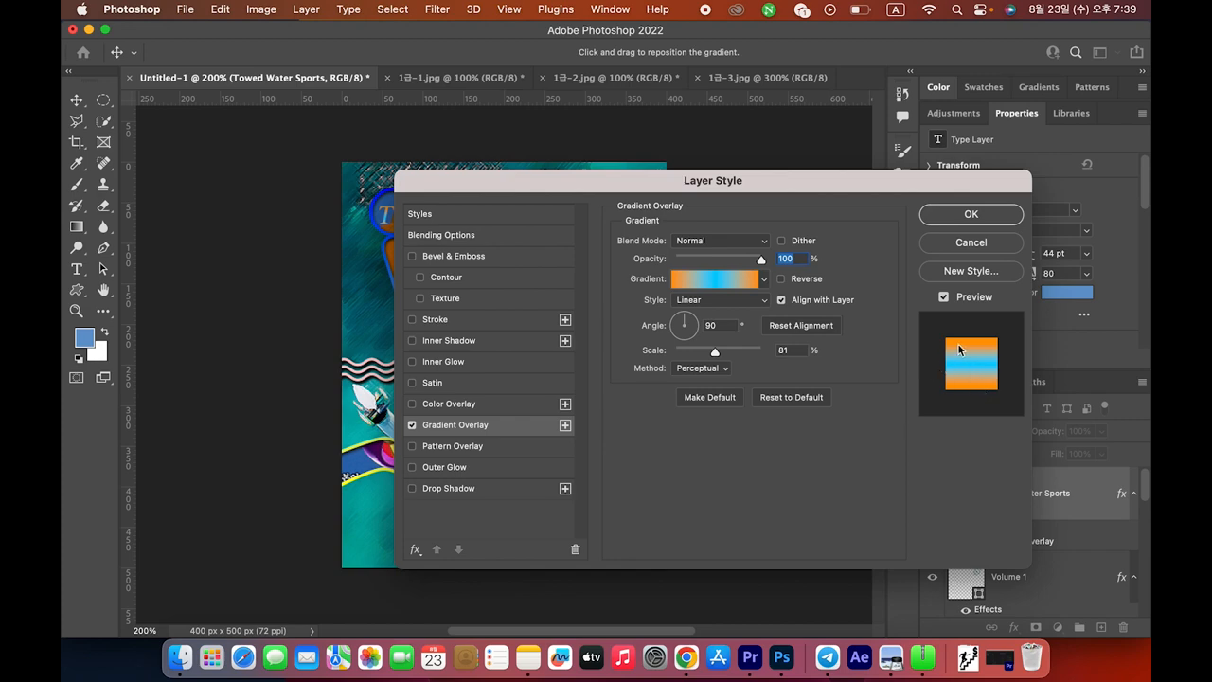
Apply the orange–cyan–orange Gradient Overlay to the title and review the task sheet's next requirement
key(super+Tab)
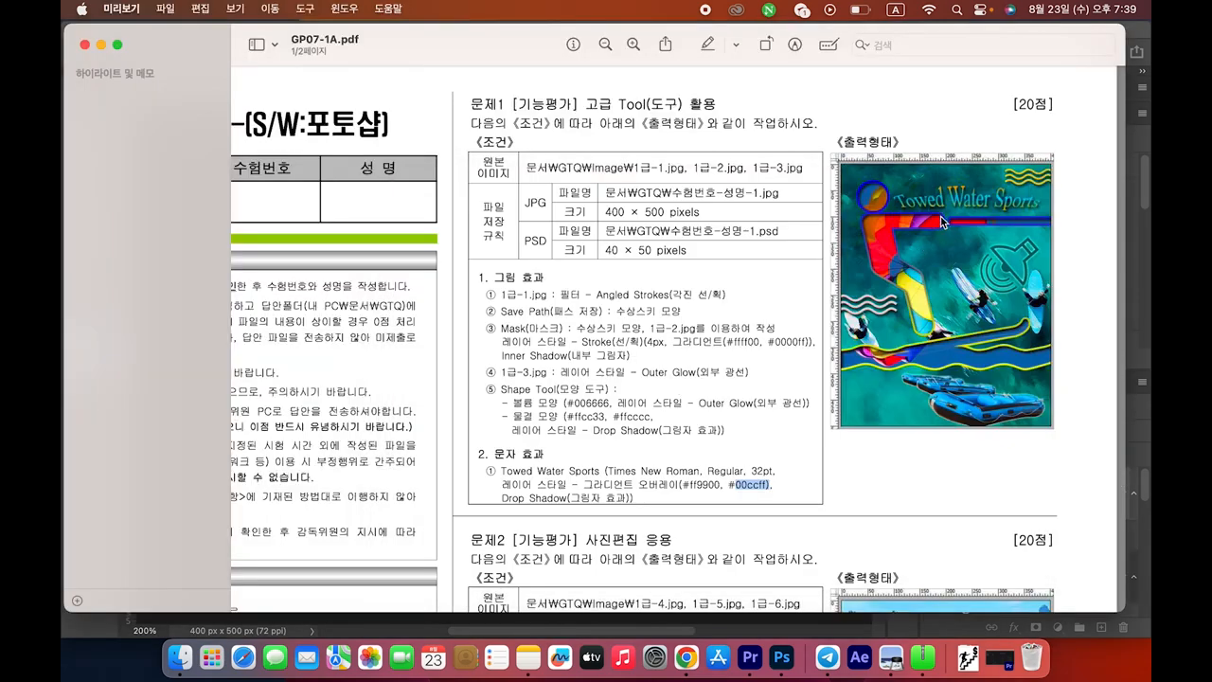
key(super+Tab)
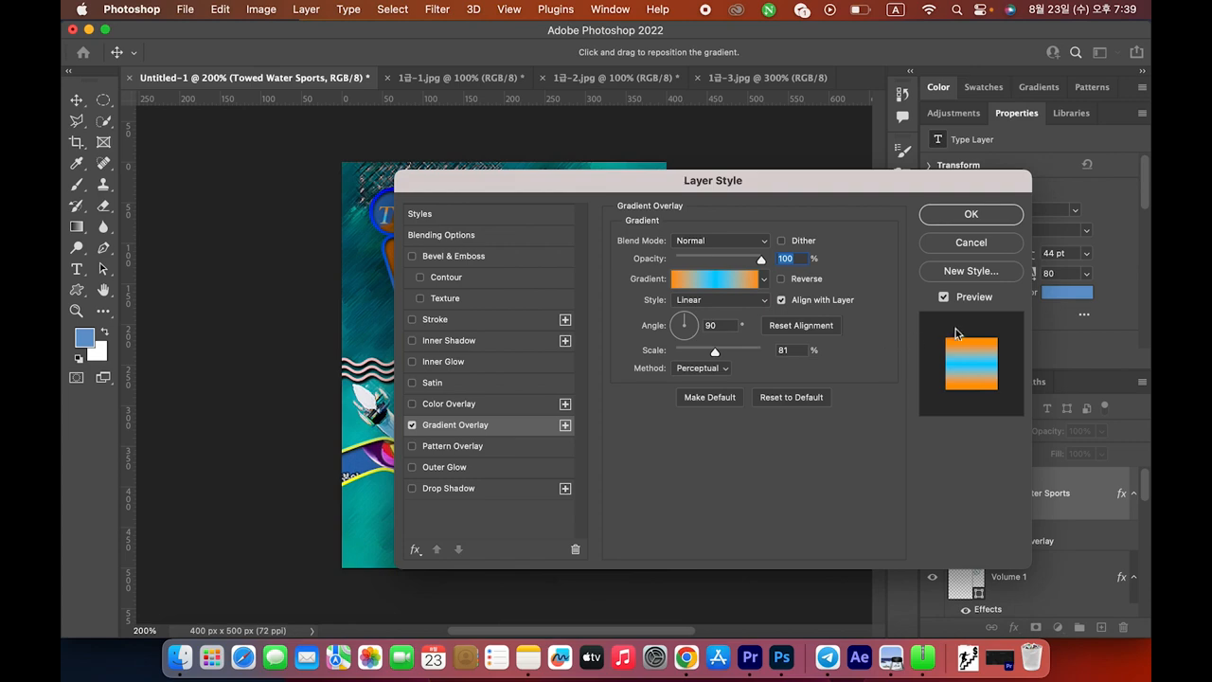
click(973, 216)
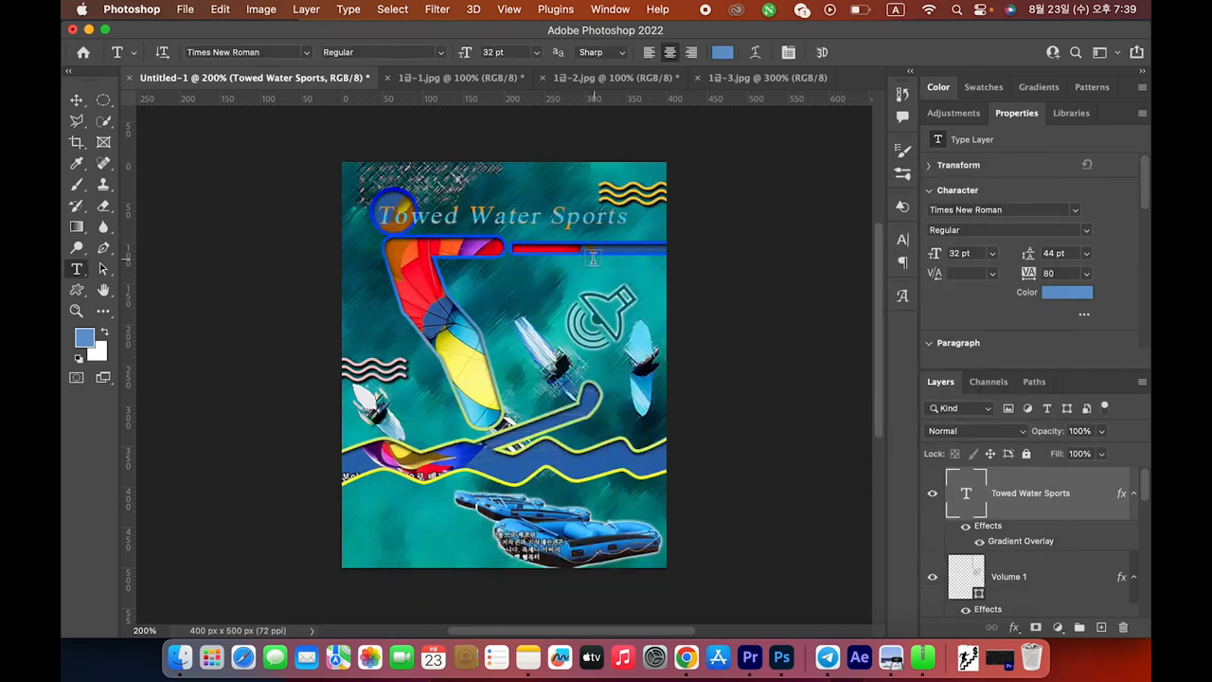
key(super+Tab)
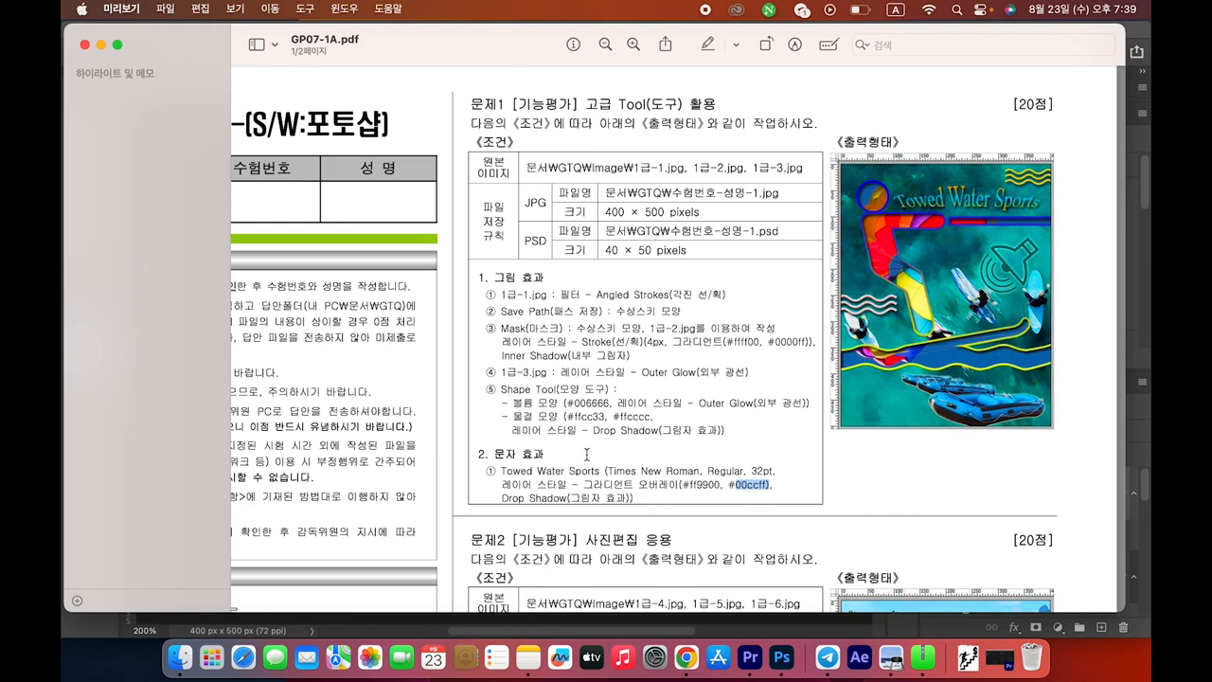
scroll(715, 398, down, 1)
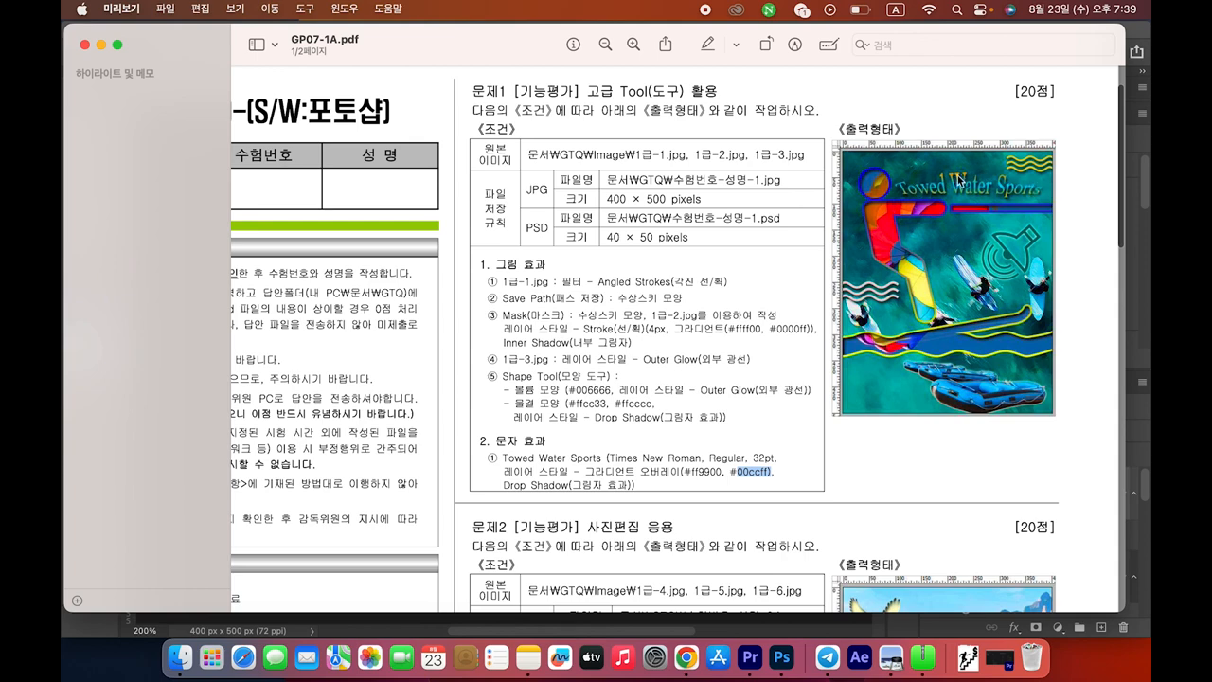
key(super+Tab)
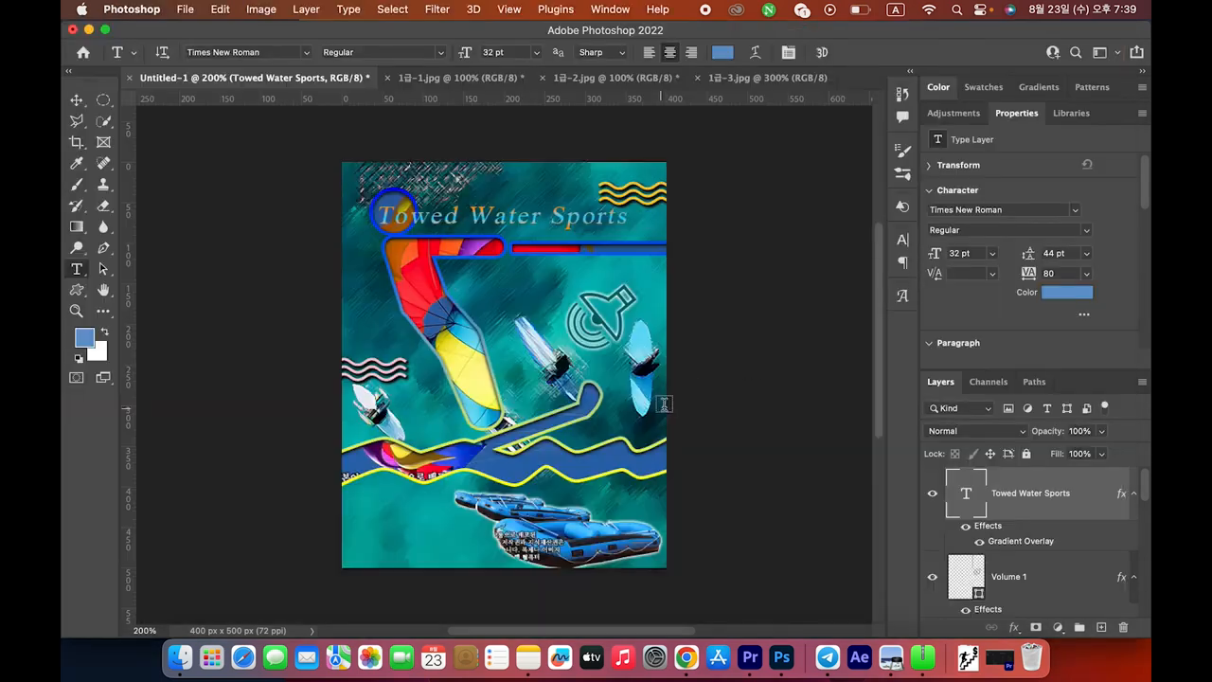
Warp the title text with the Shell Upper style
click(756, 54)
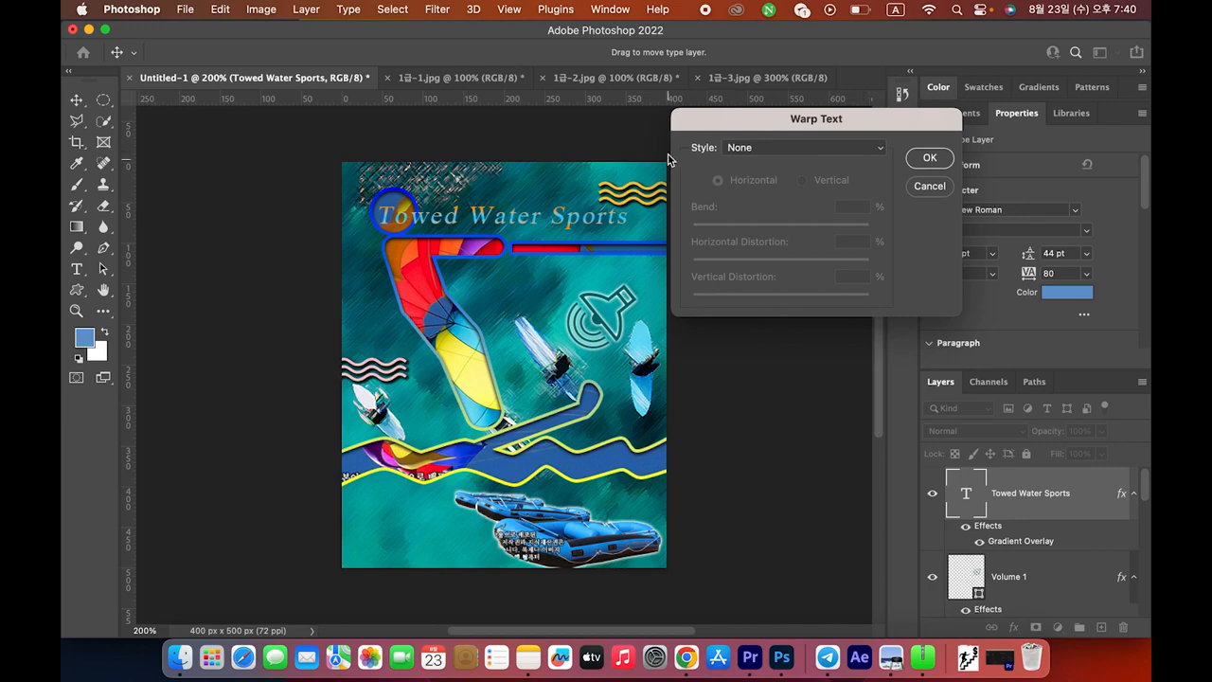
click(881, 151)
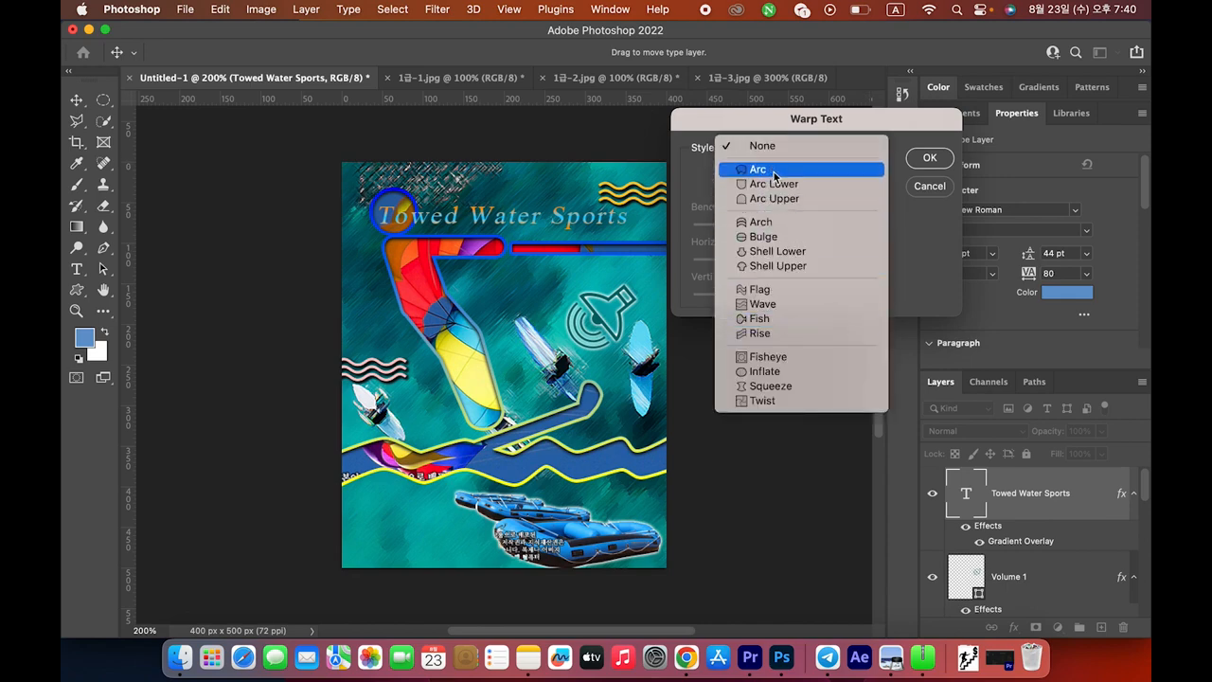
click(816, 266)
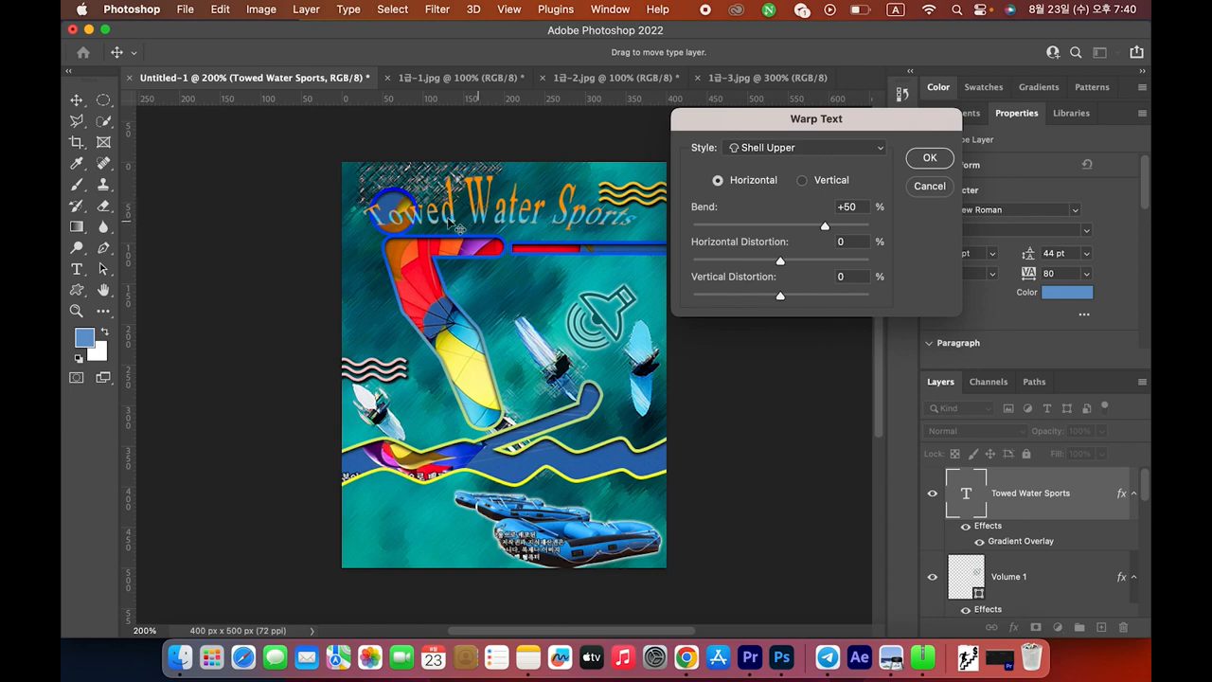
key(super+Tab)
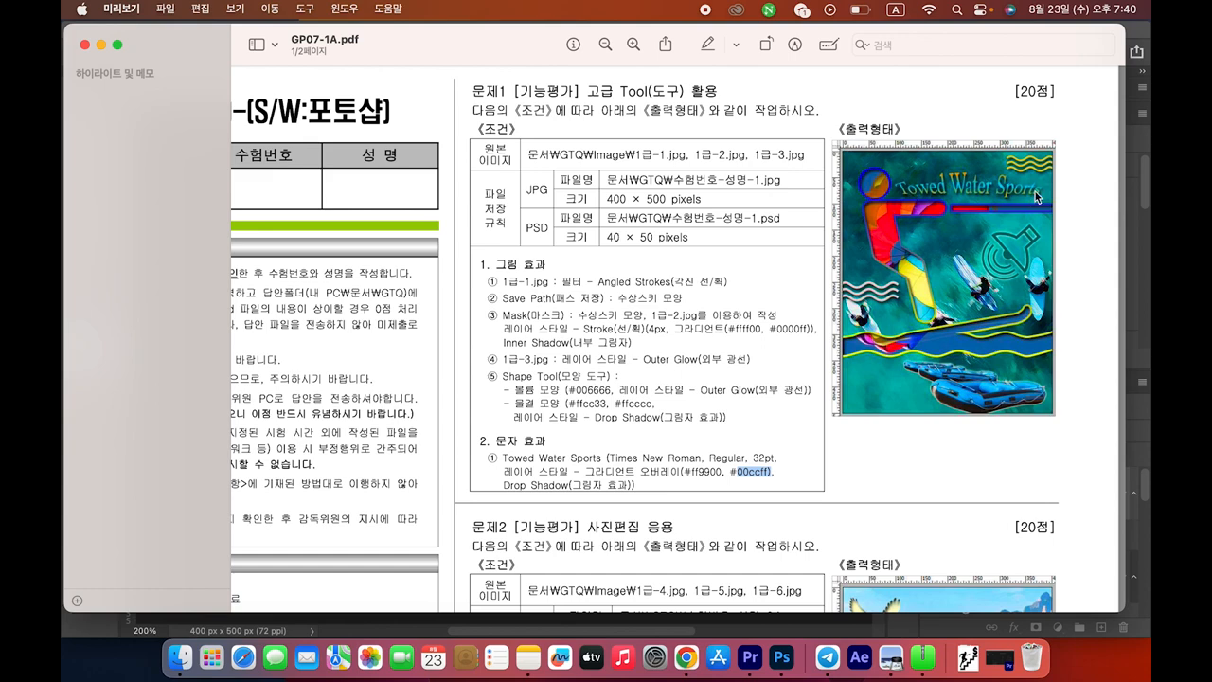
key(super+Tab)
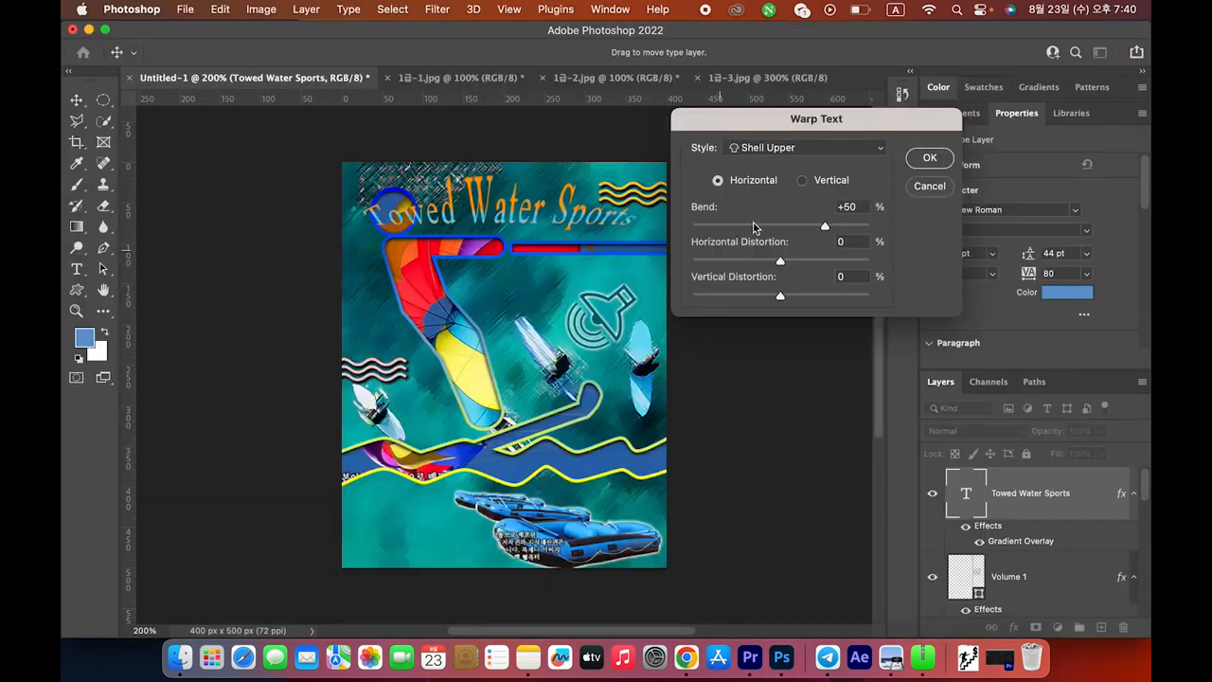
click(924, 161)
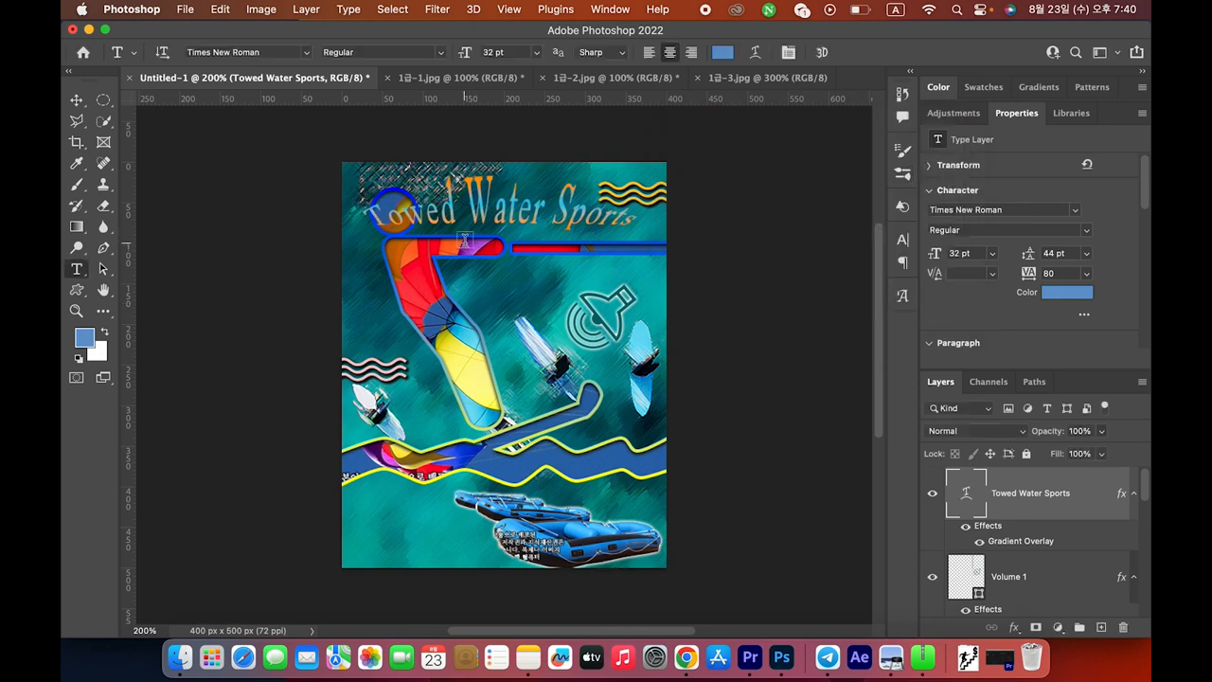
key(super+Tab)
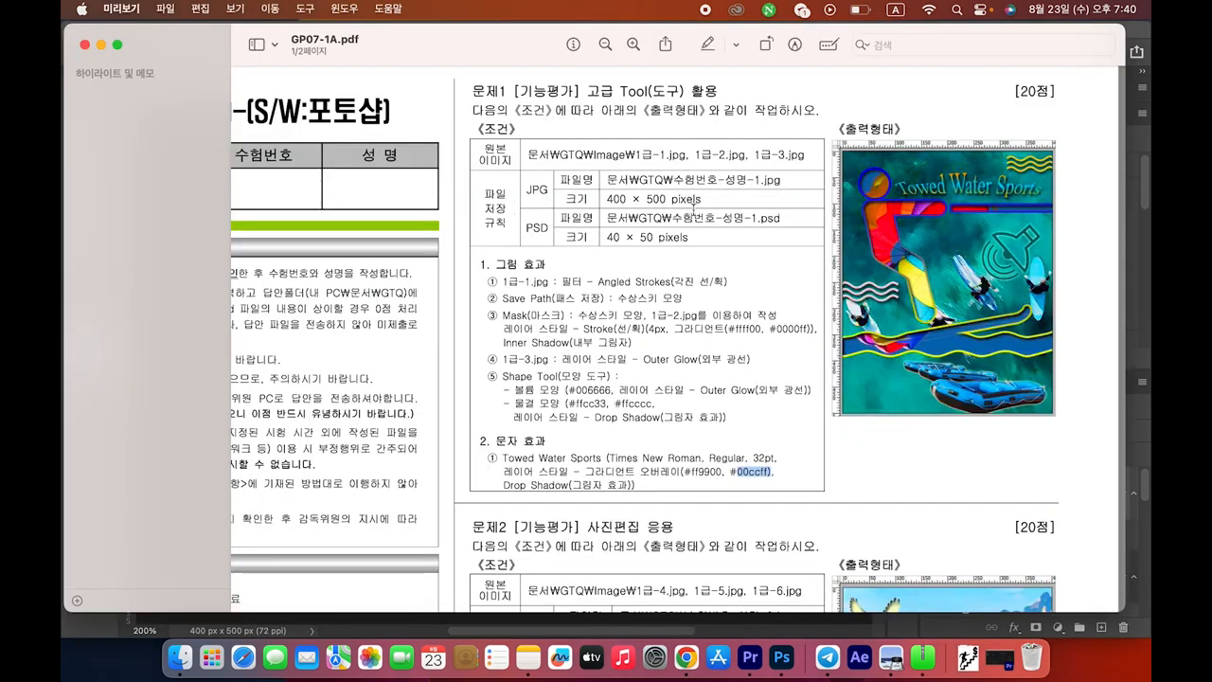
key(super+Tab)
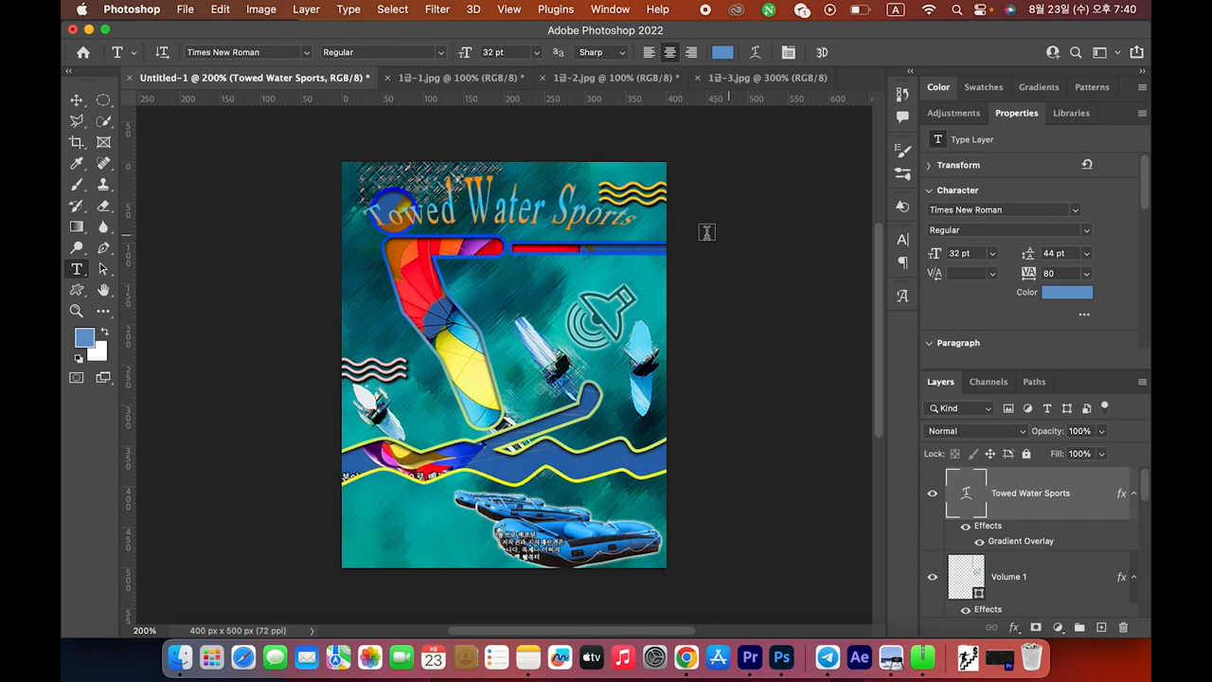
Reduce the Shell Upper warp's bend to +36 to flatten the arch
click(758, 57)
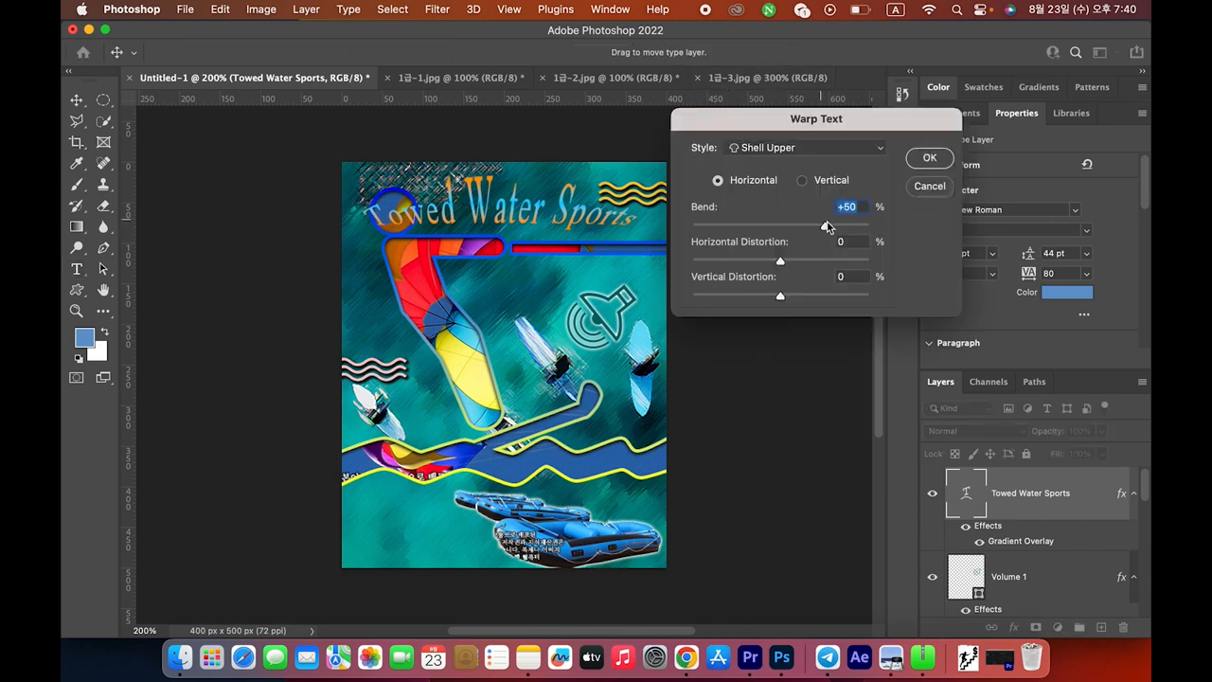
drag(825, 231, 811, 233)
key(super+Tab)
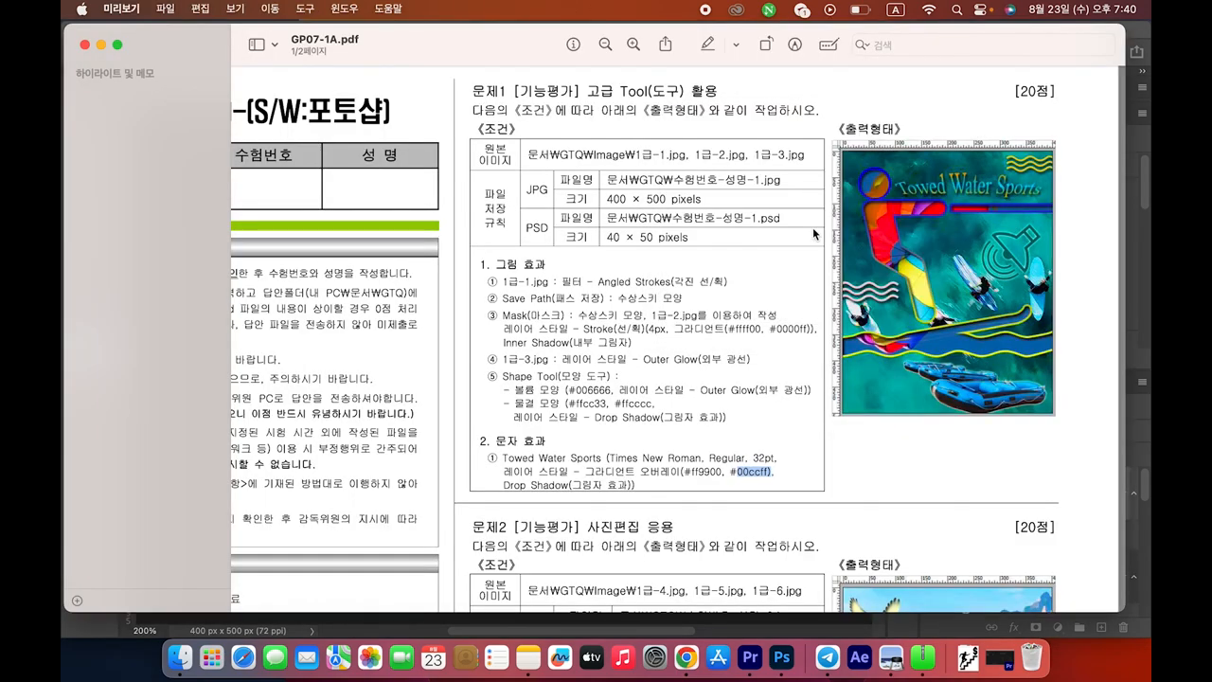
key(super+Tab)
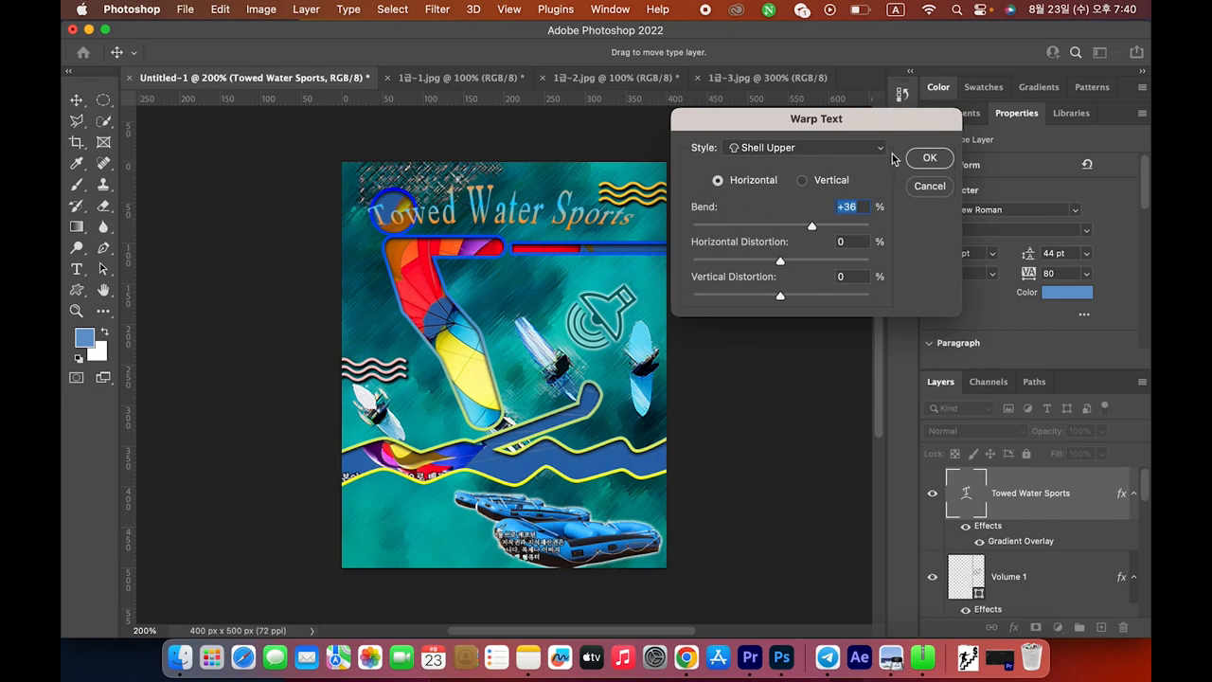
click(928, 160)
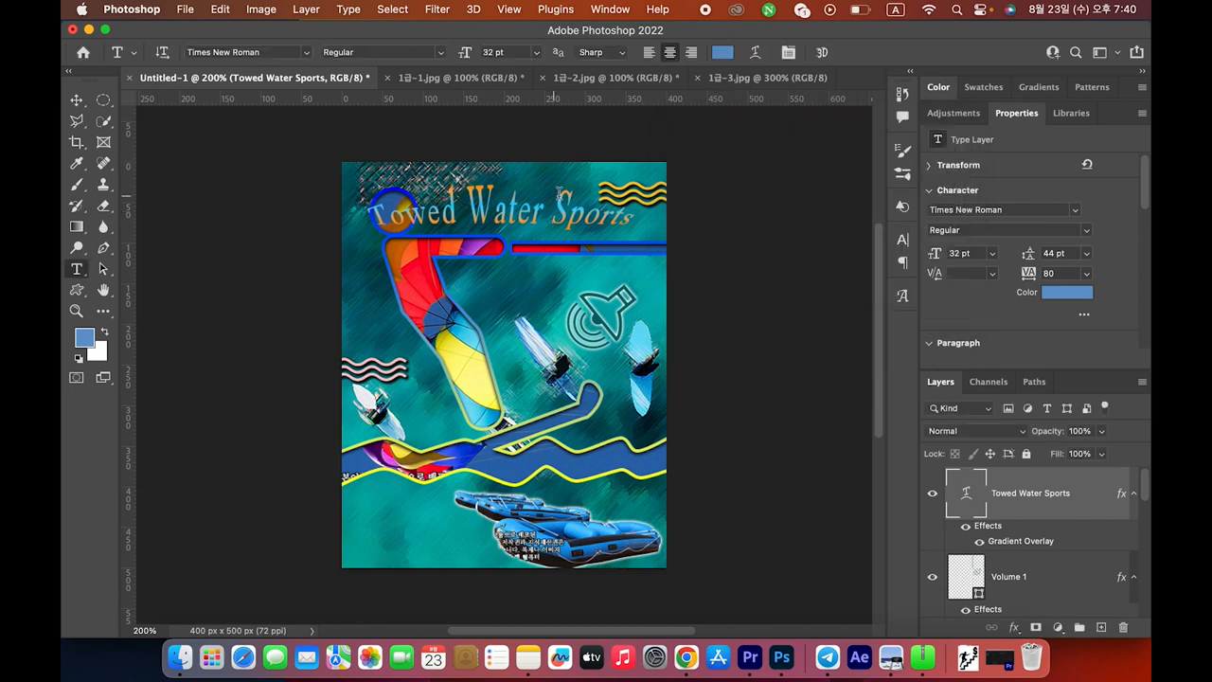
key(super+Tab)
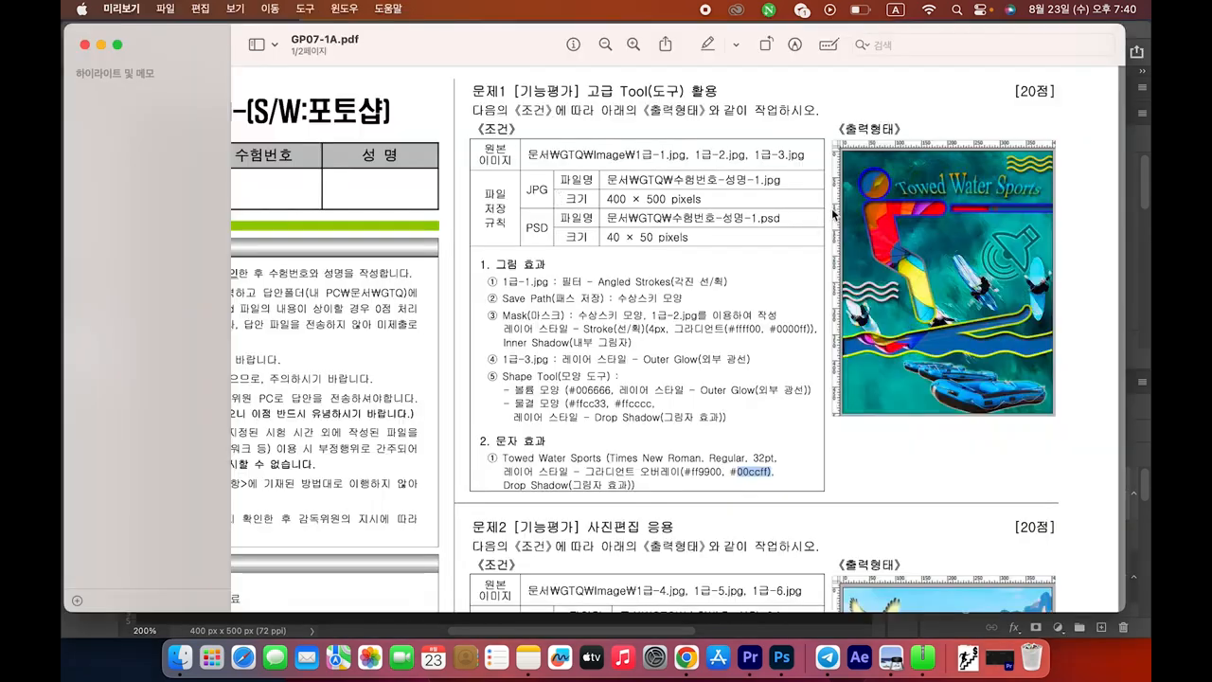
Nudge the warped title about 12 px right and 7 px down with the Move tool
key(super+Tab)
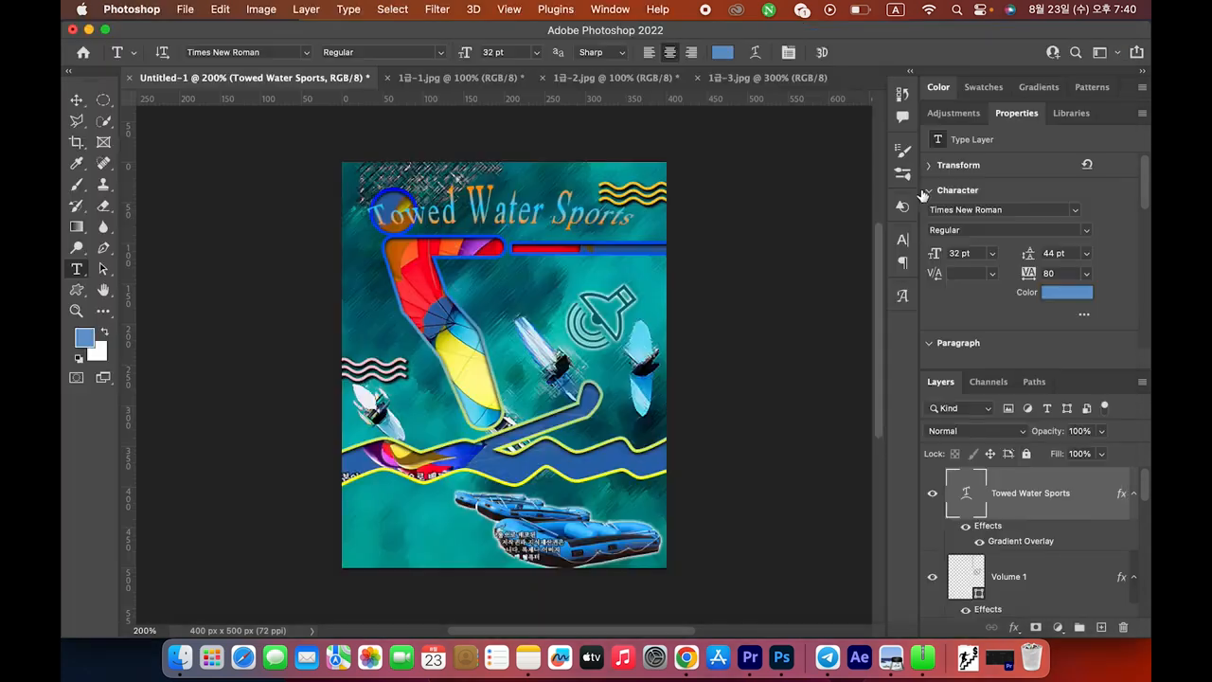
click(78, 104)
drag(490, 214, 501, 220)
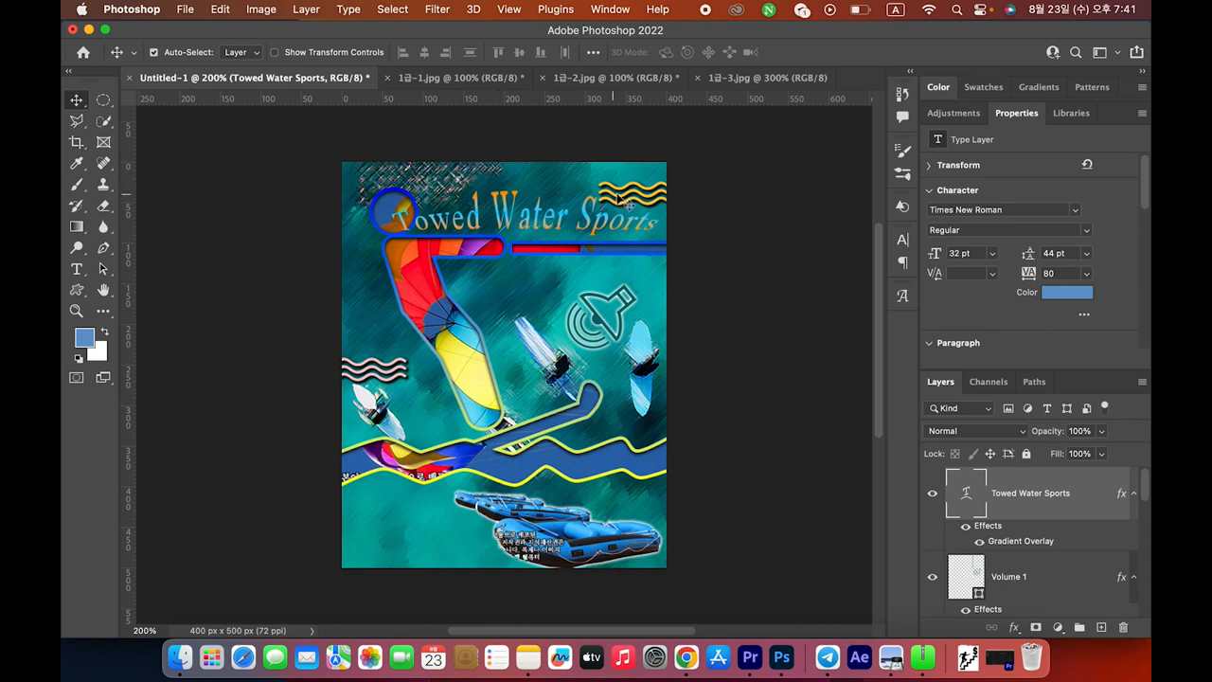
key(super+Tab)
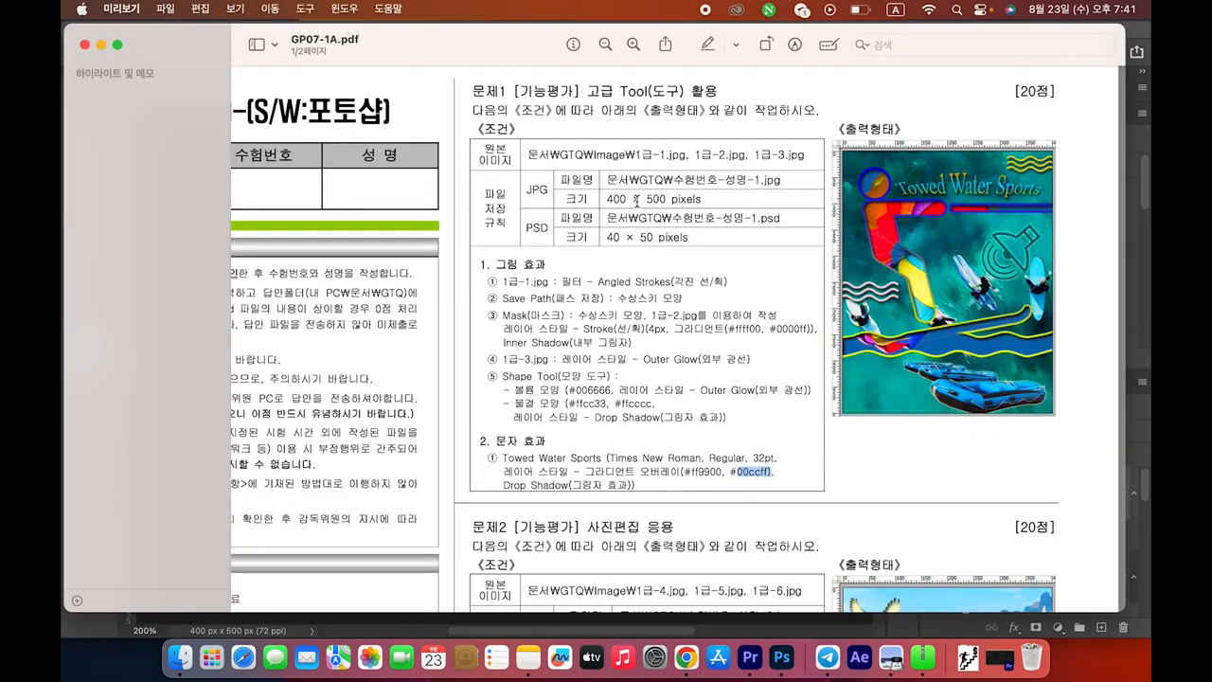
key(super+Tab)
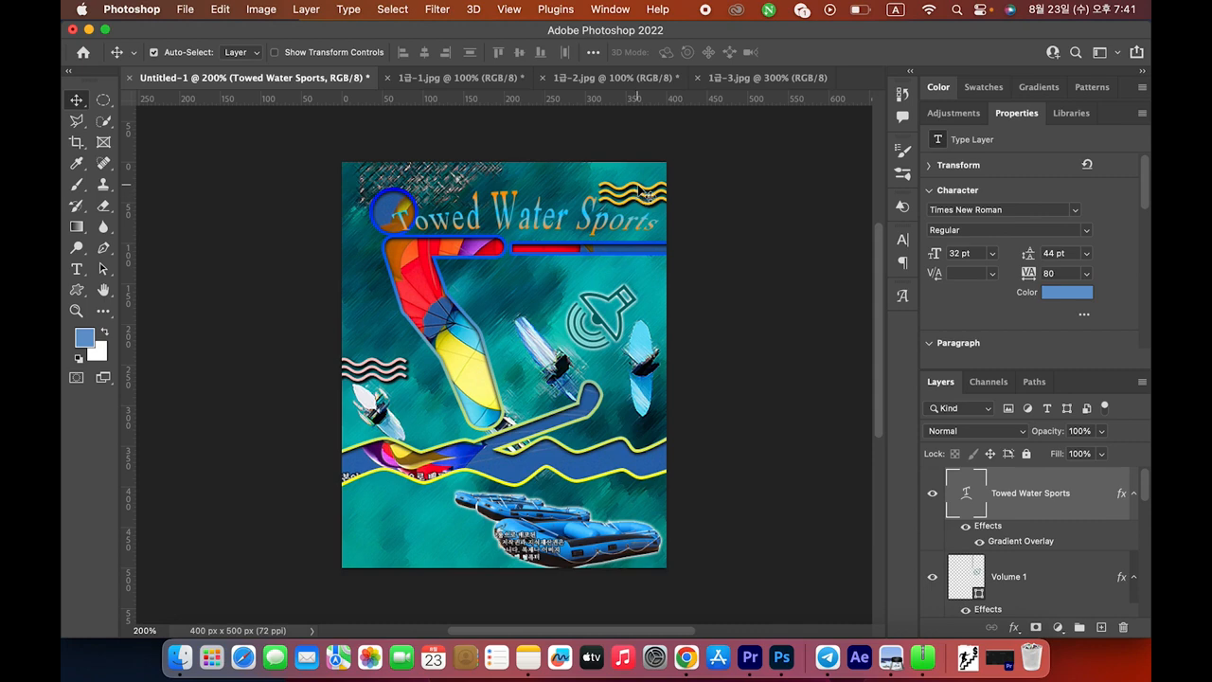
click(644, 195)
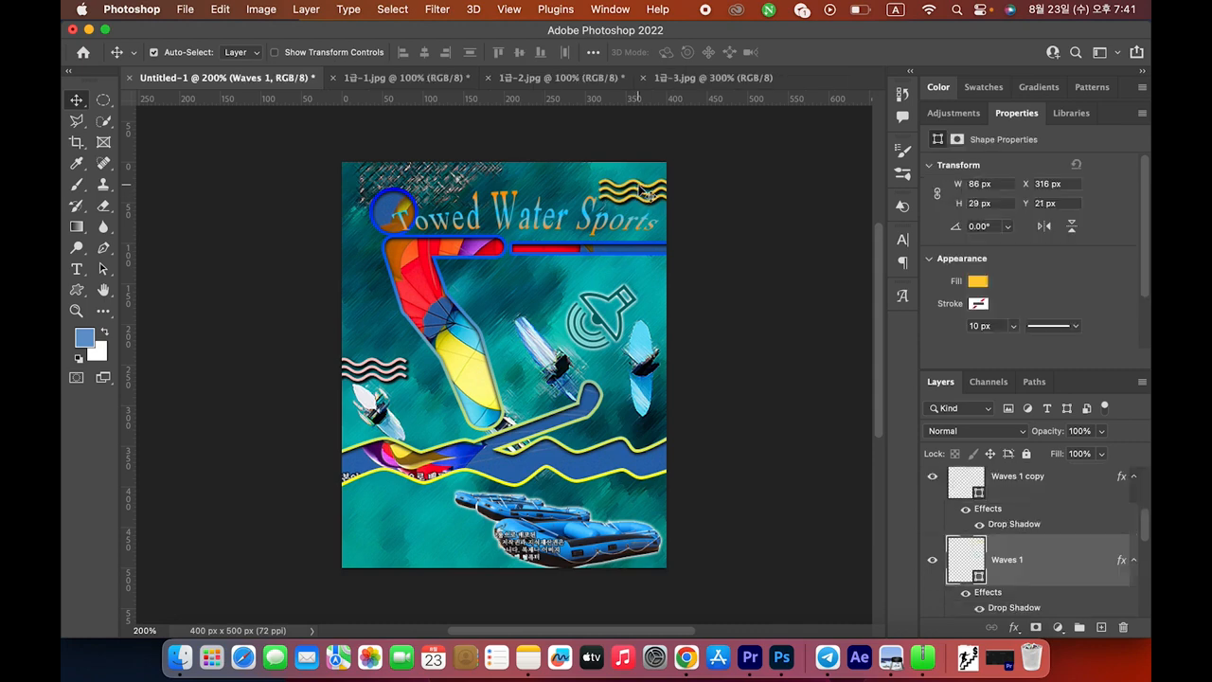
click(728, 428)
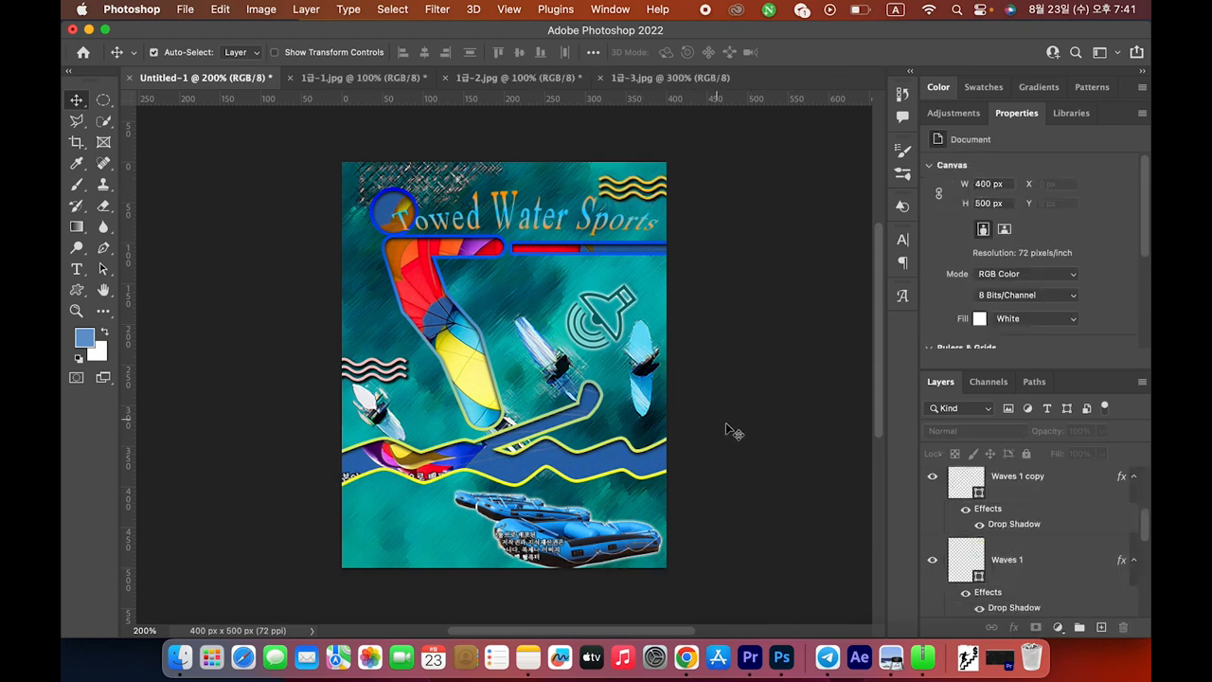
key(super+Tab)
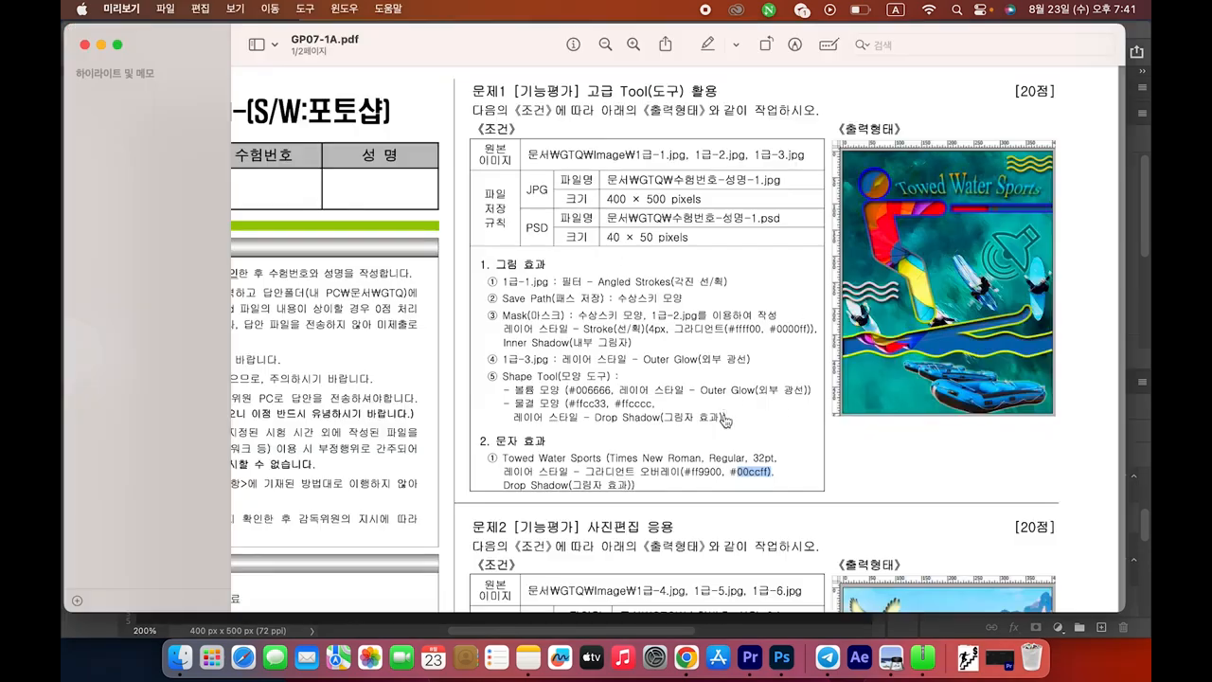
key(super+Tab)
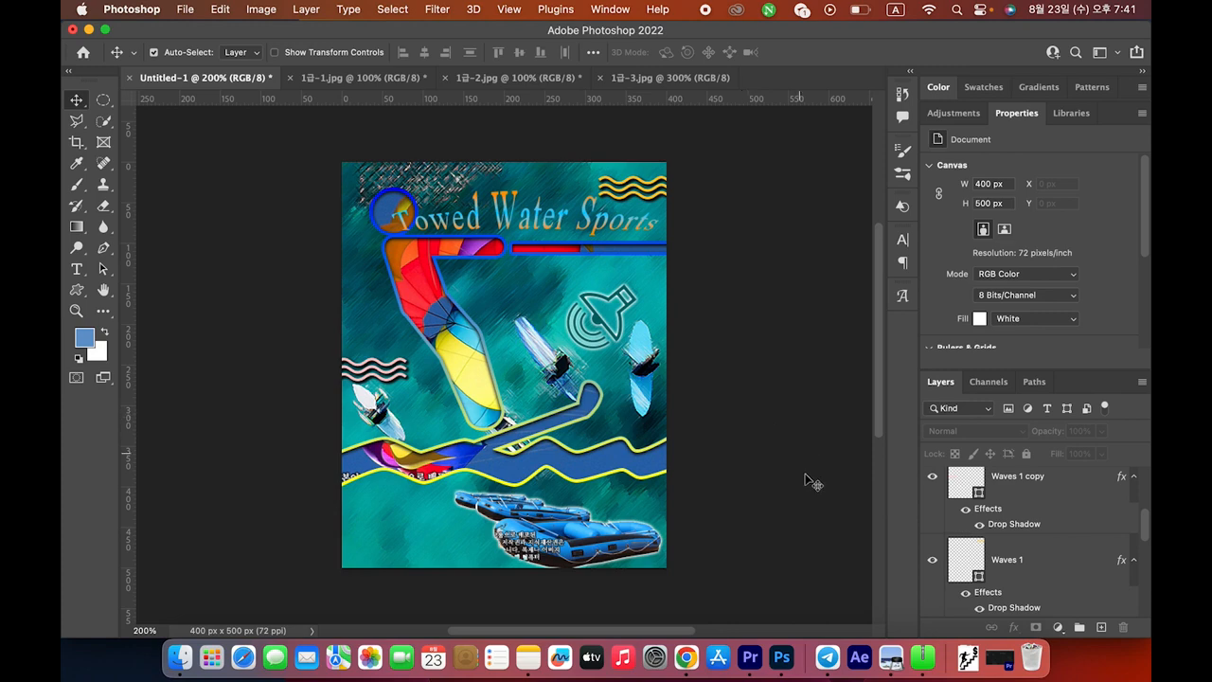
drag(942, 386, 791, 189)
scroll(879, 389, up, 3)
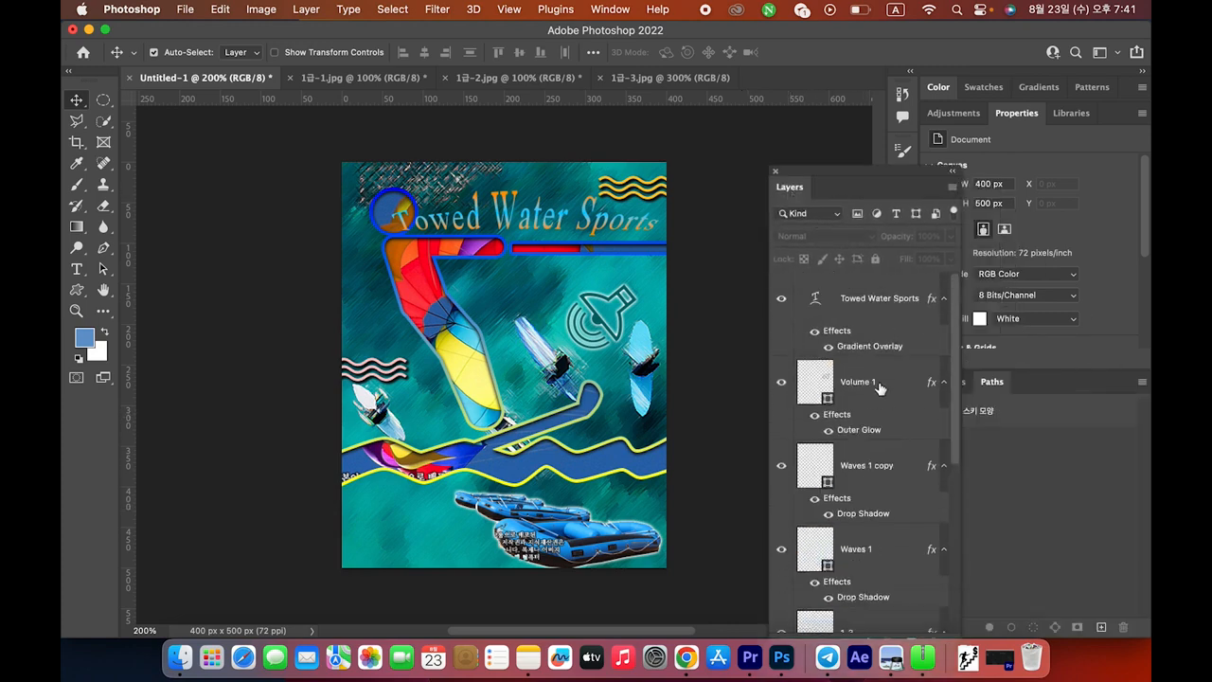
scroll(879, 389, down, 5)
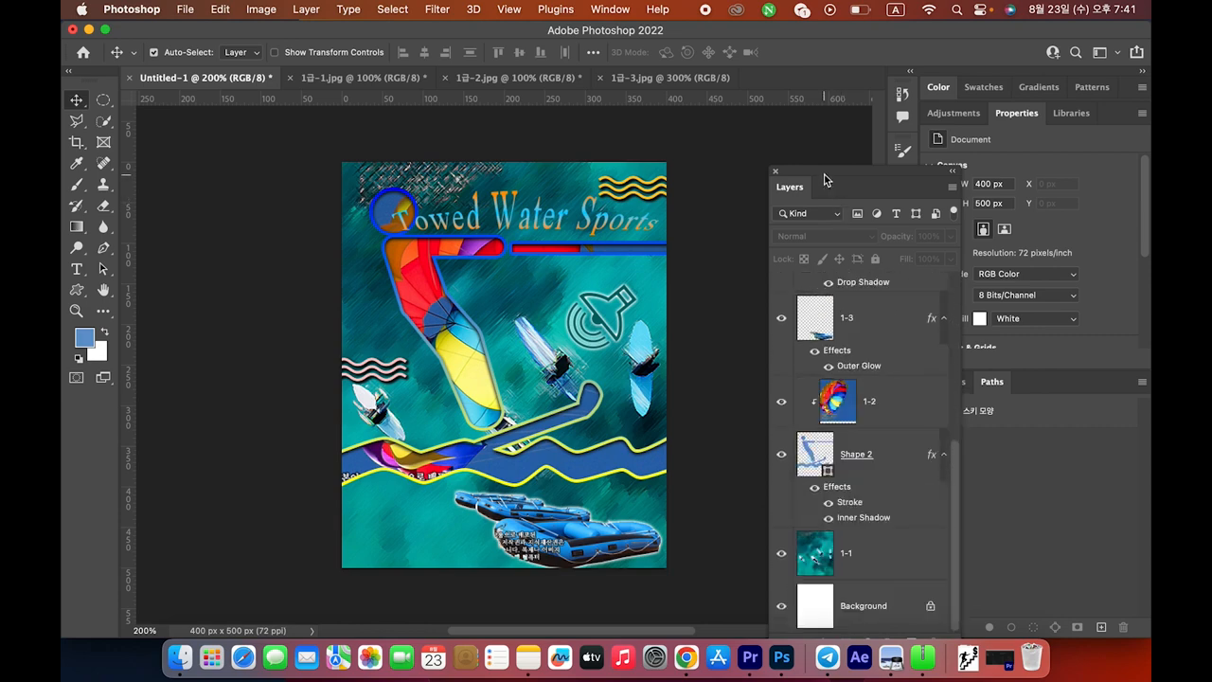
drag(833, 186, 958, 386)
key(super+Tab)
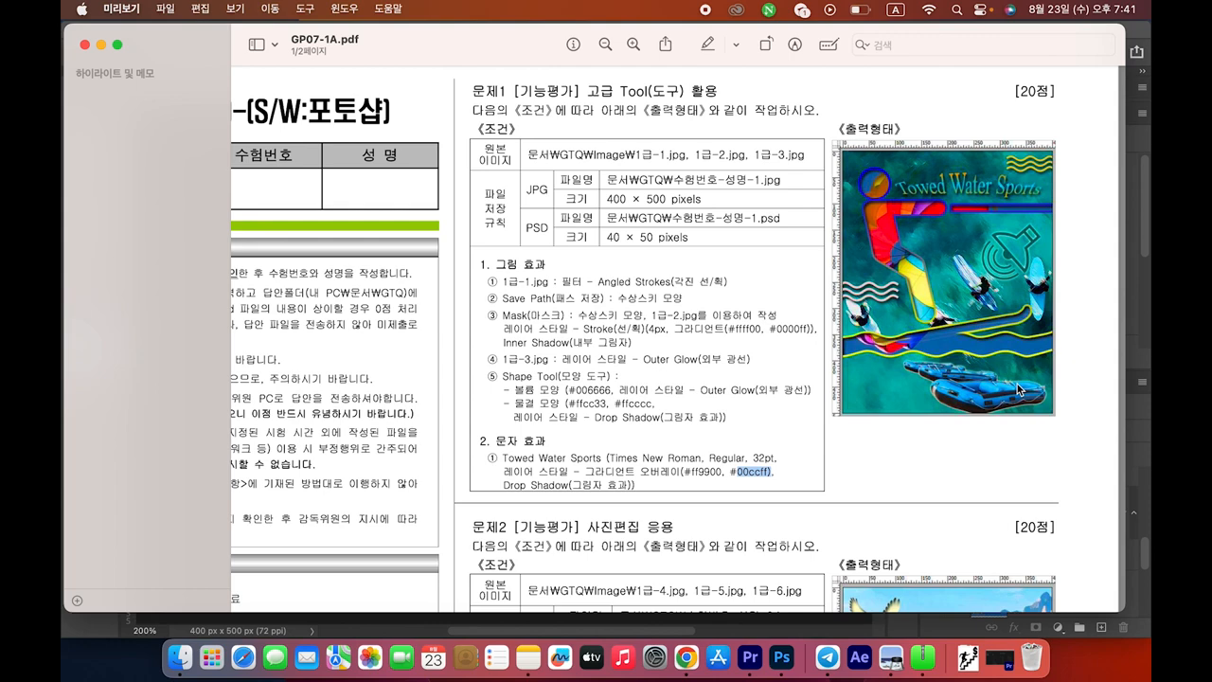
key(super+Tab)
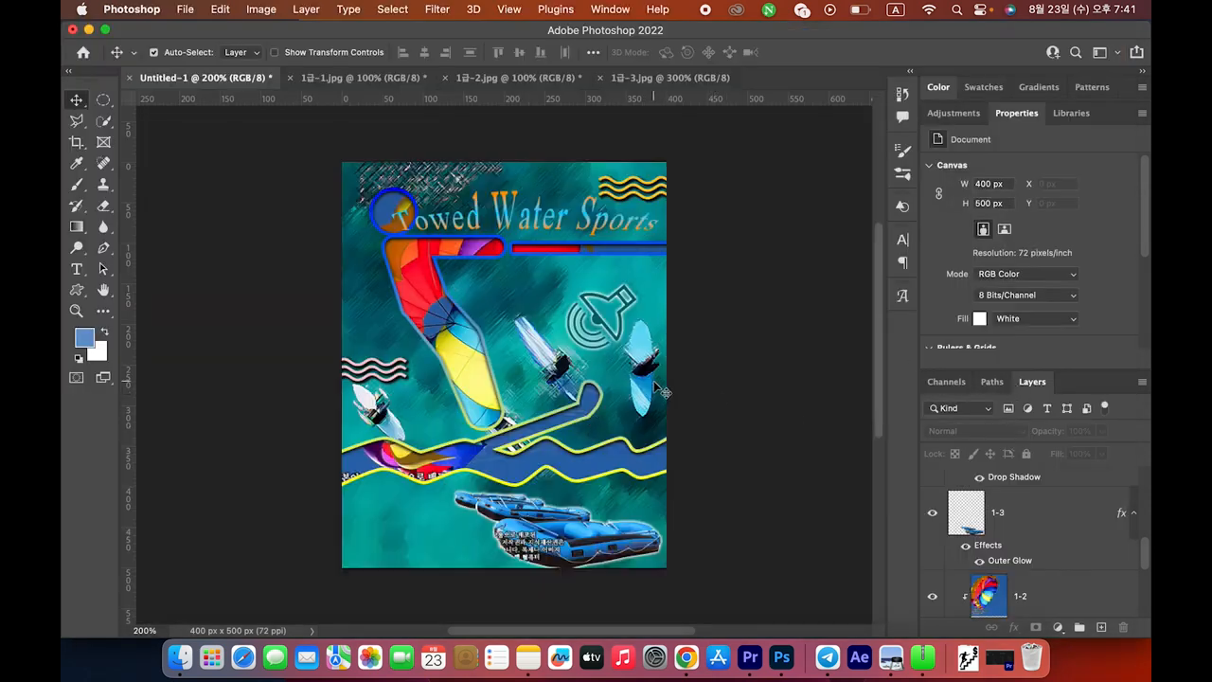
Save a JPEG copy named with the candidate number and name into GTQ at quality 12
click(185, 11)
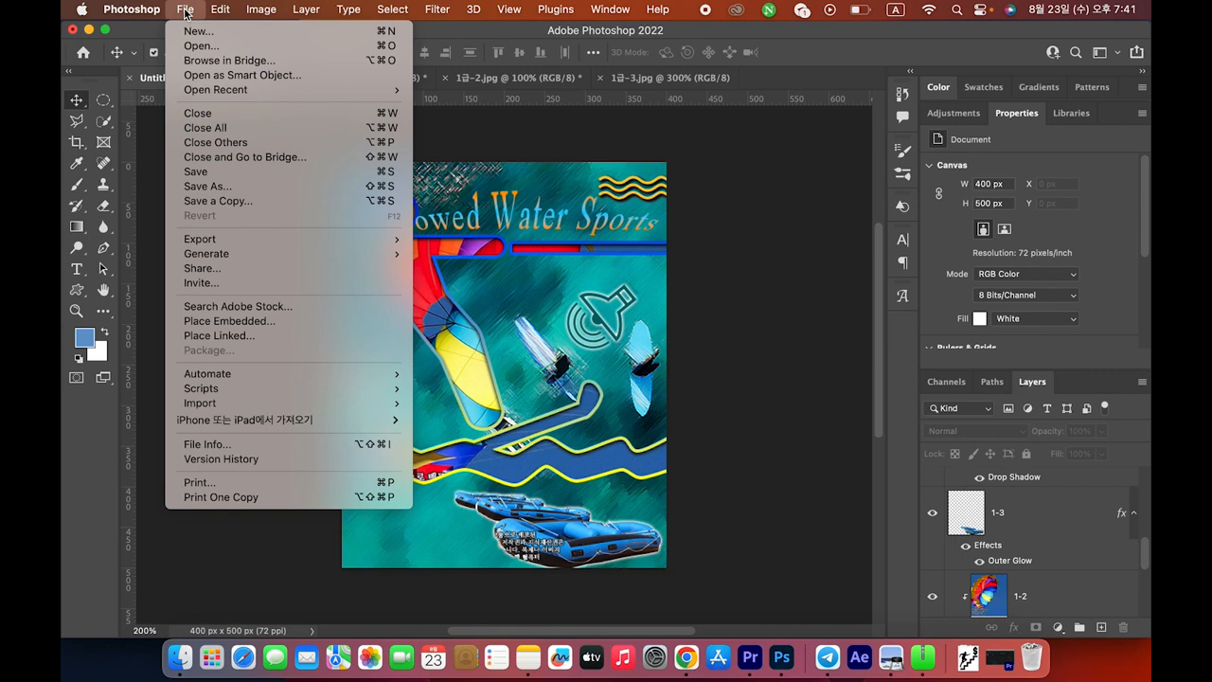
mouse_move(238, 240)
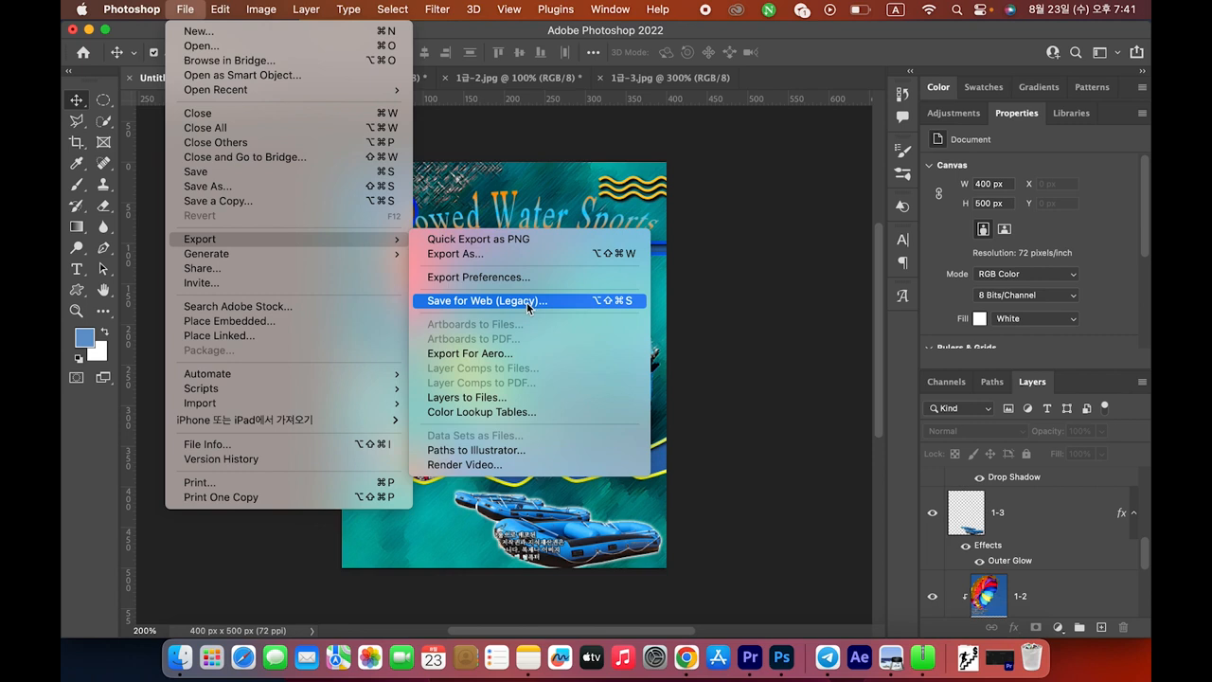
click(270, 203)
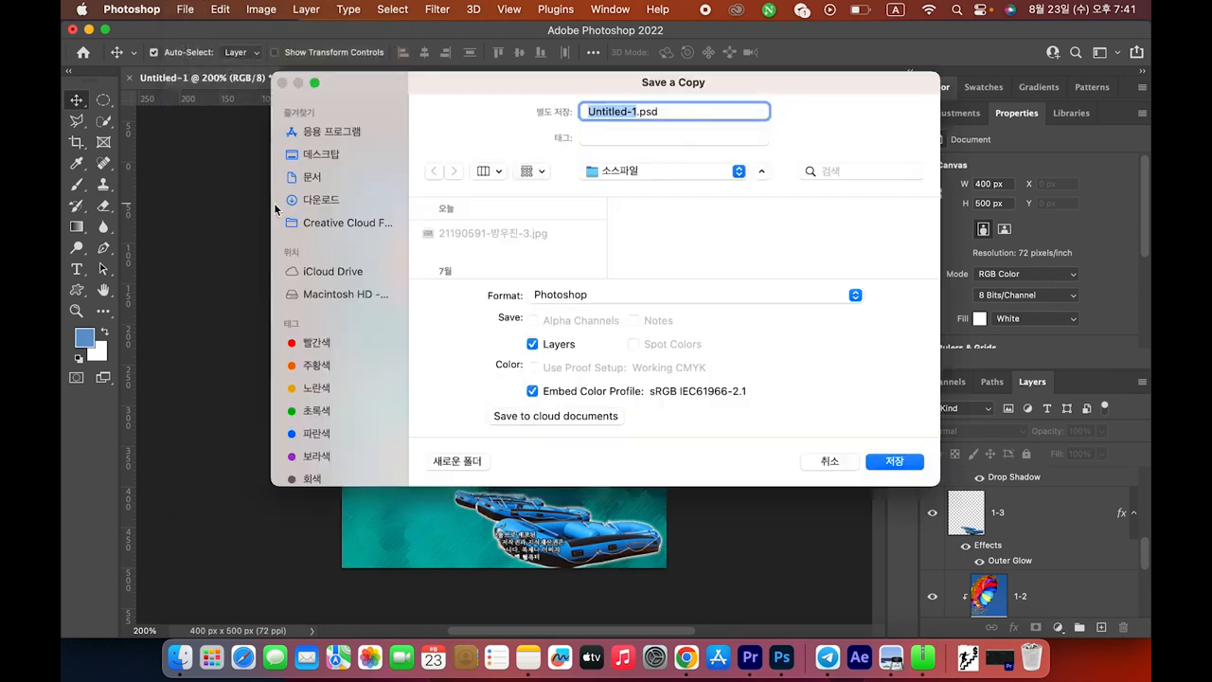
click(818, 297)
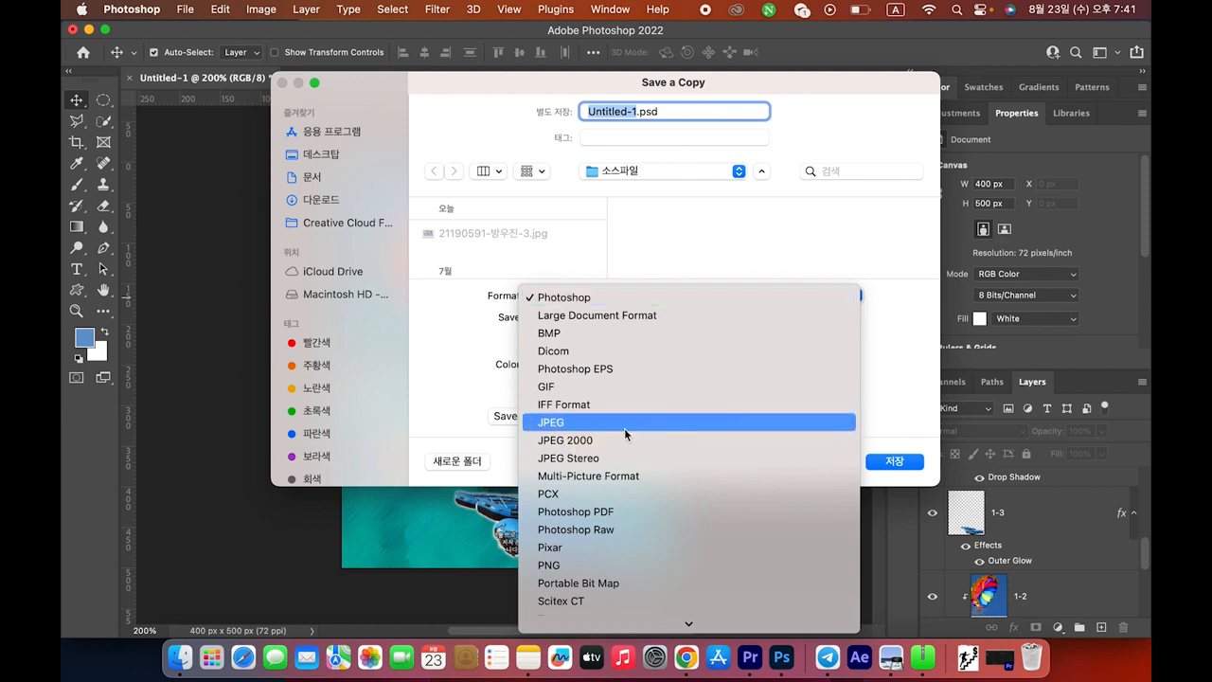
click(552, 428)
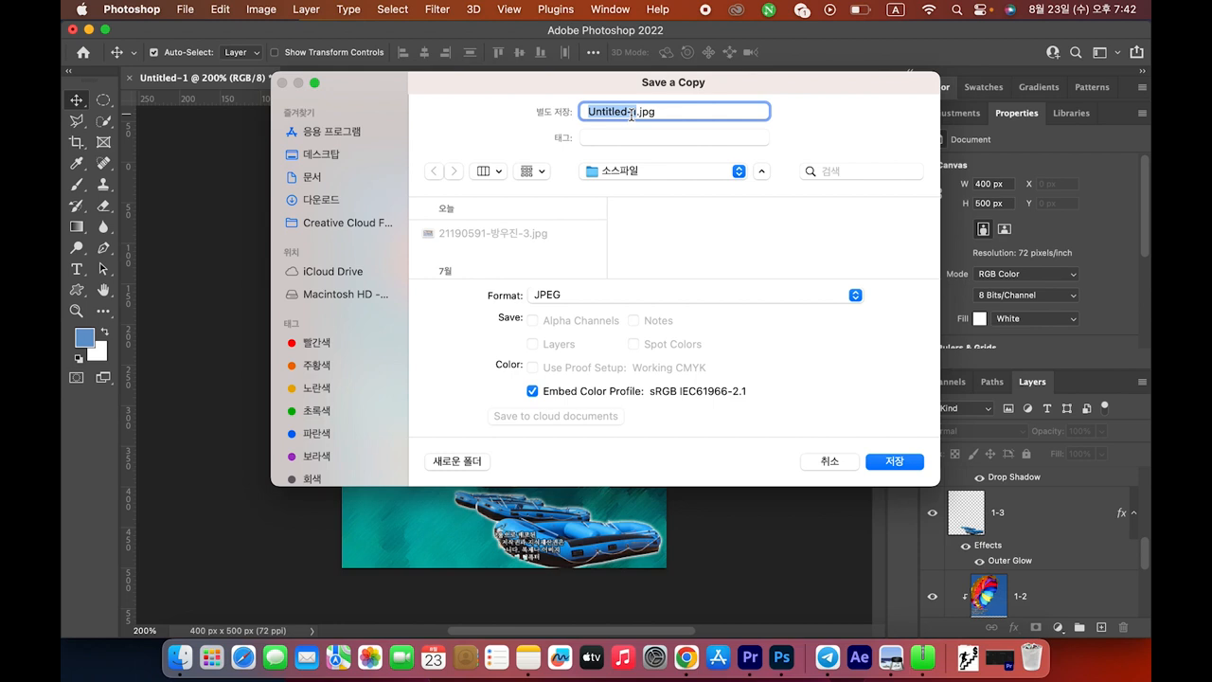
key(ctrl+space)
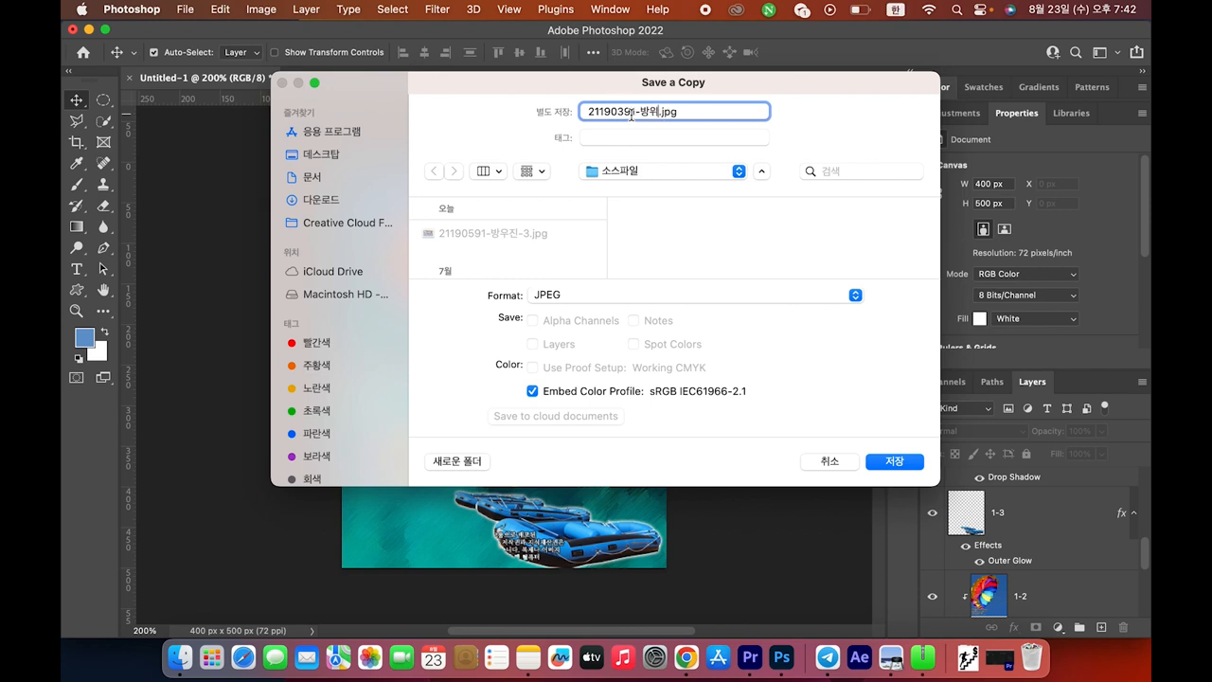
click(686, 170)
click(637, 246)
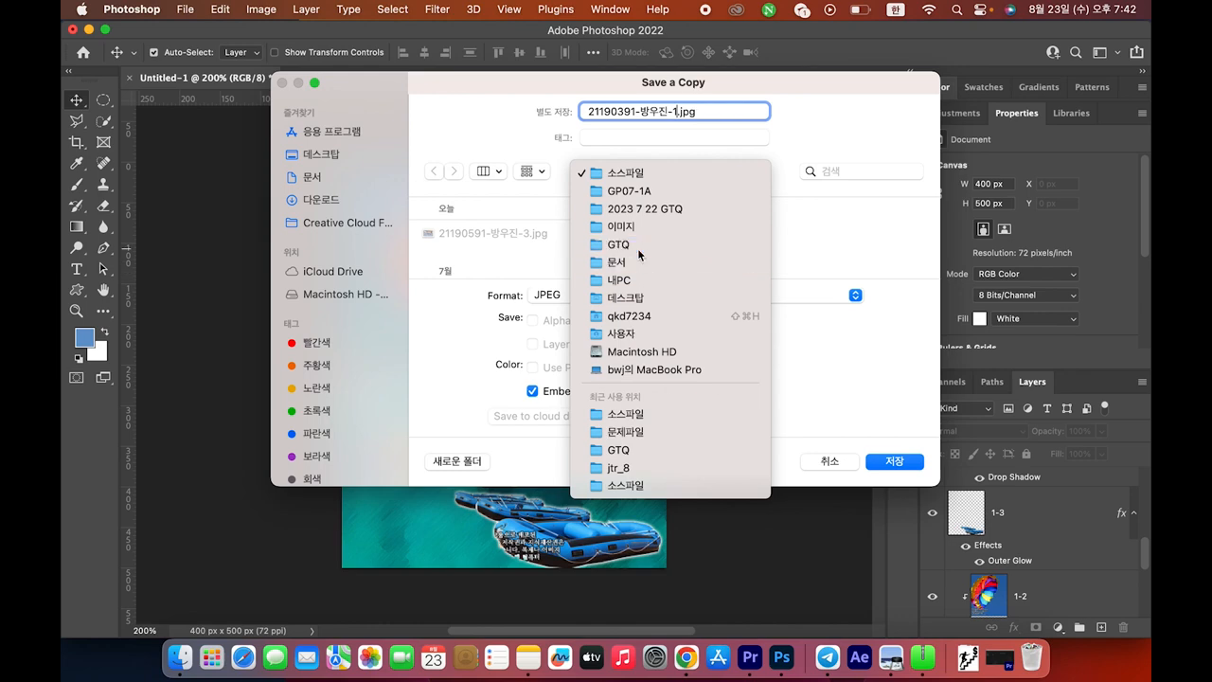
click(893, 466)
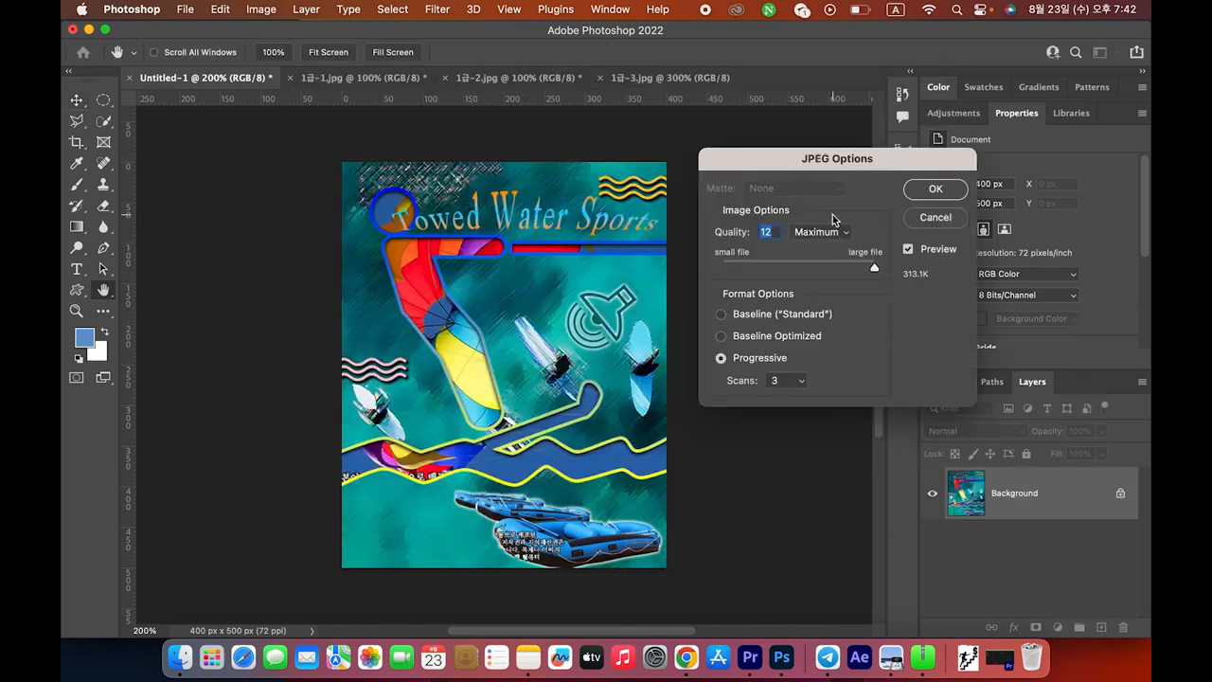
drag(811, 169, 627, 180)
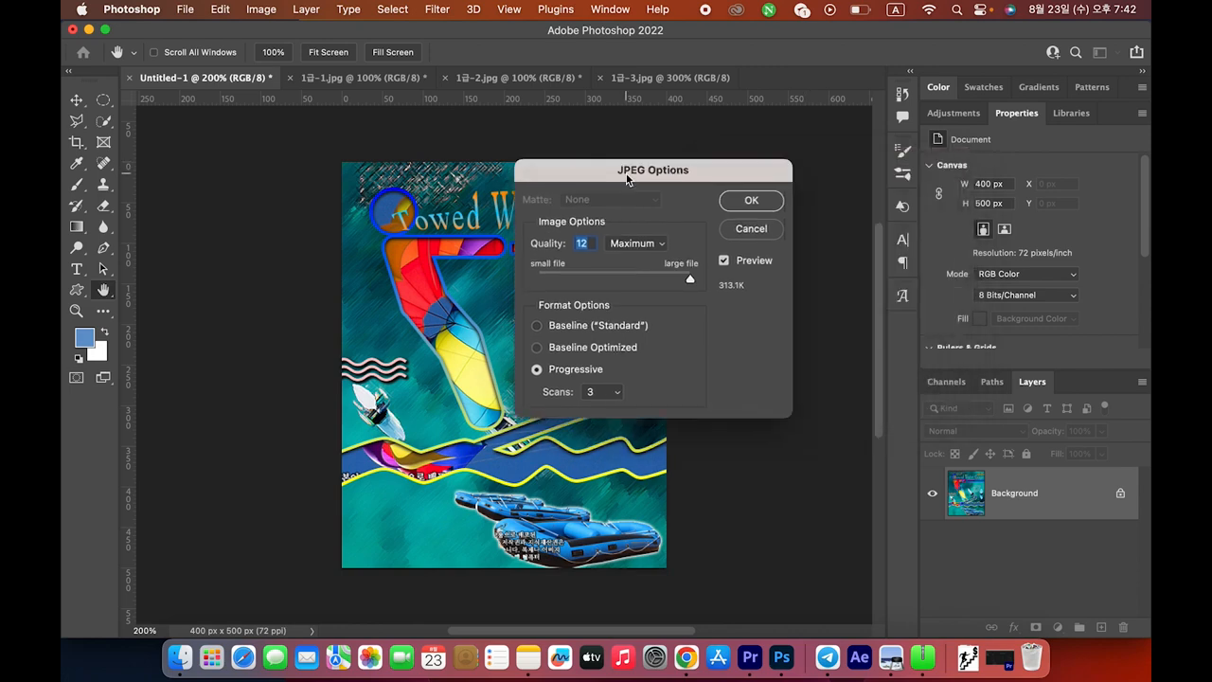
click(752, 201)
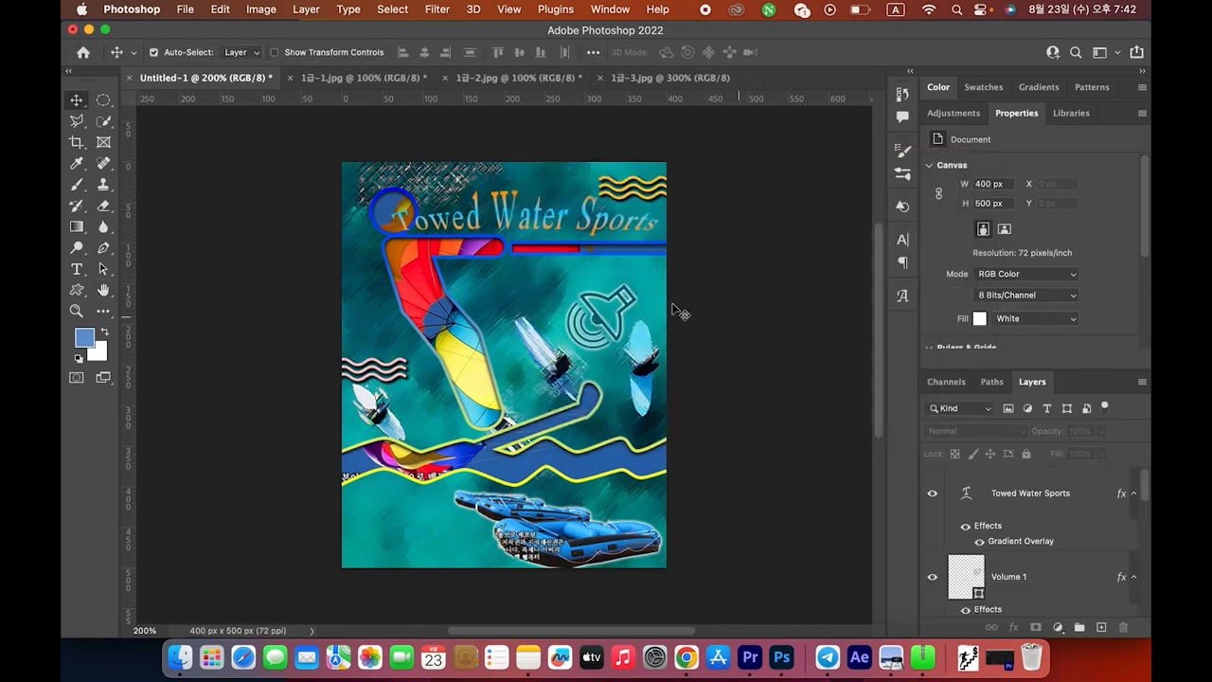
Set the Image Size width to 40 px, making the poster 40 × 50 px
click(269, 11)
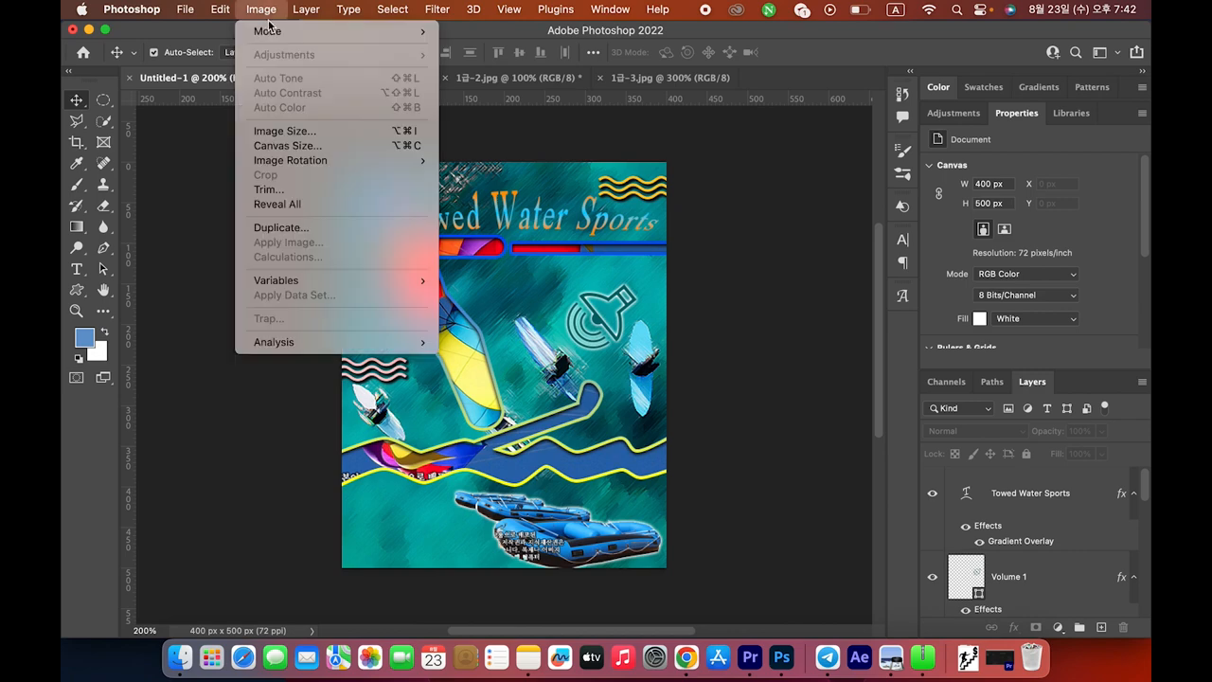
click(281, 132)
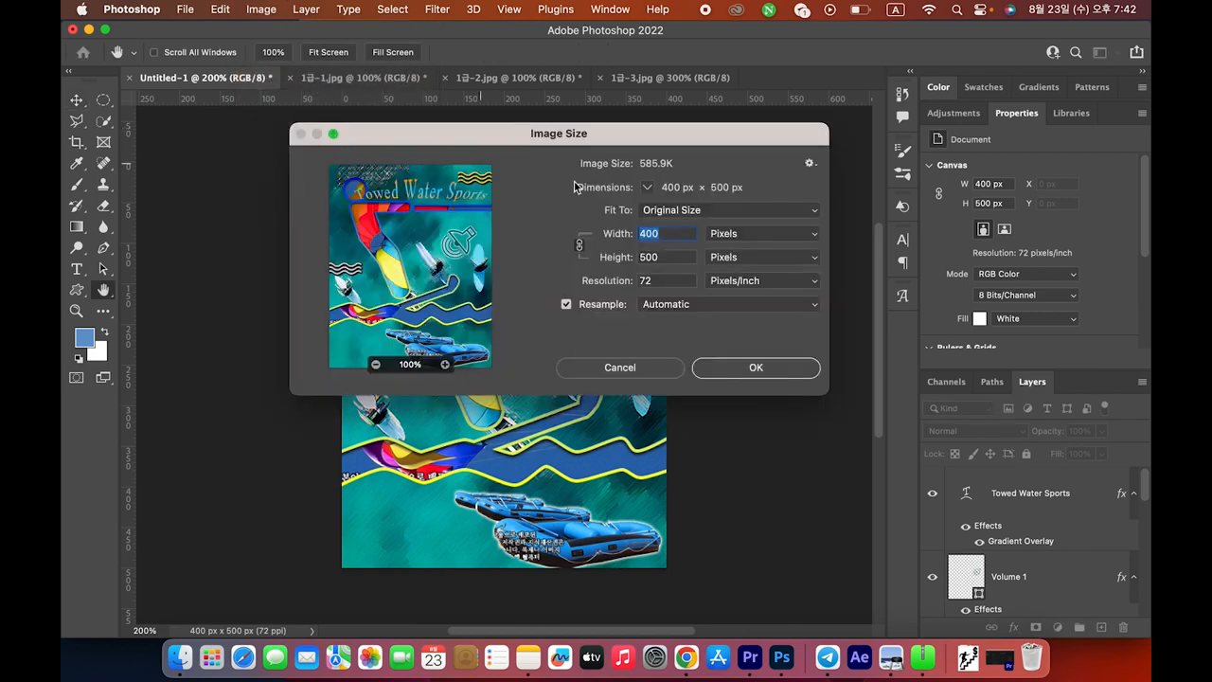
text(40)
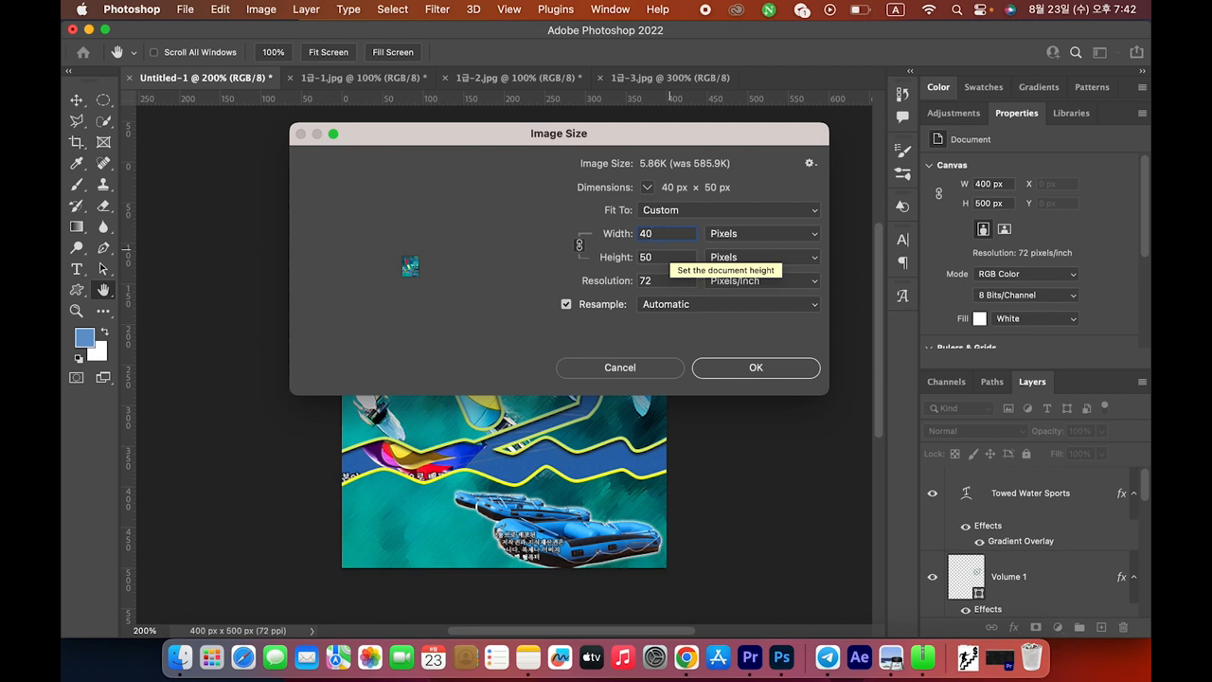
key(Return)
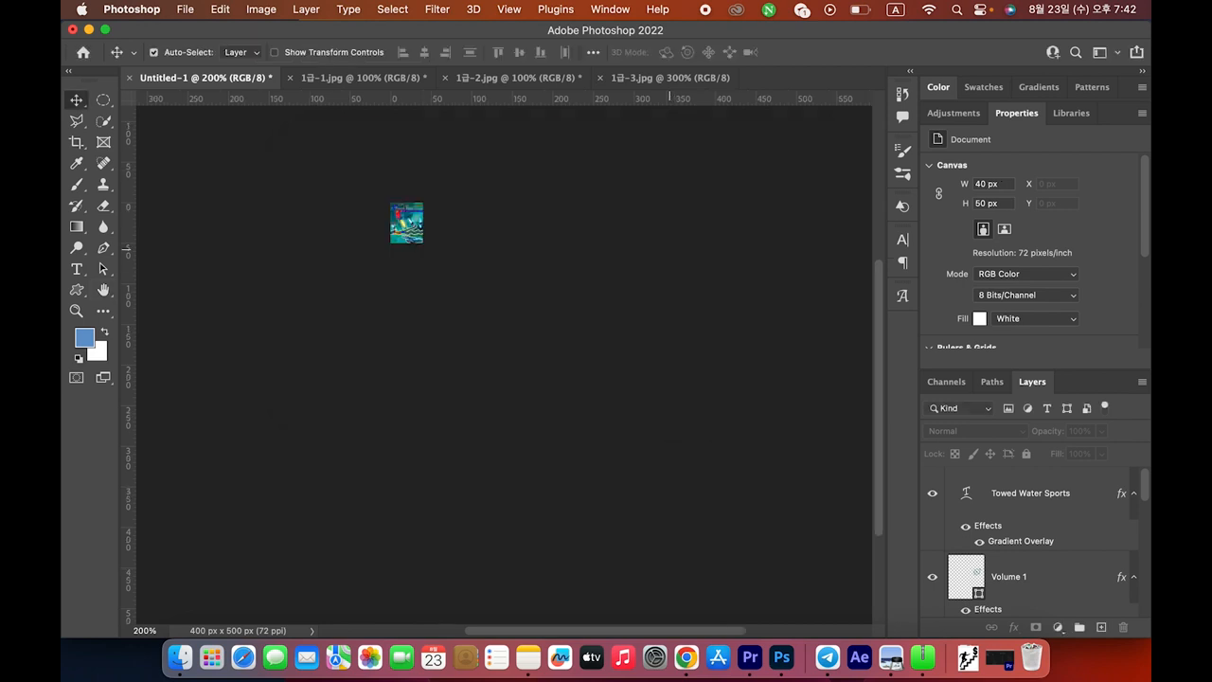
Save the 40 × 50 poster as a PSD named with candidate number and name in GTQ, replacing the existing file
click(187, 11)
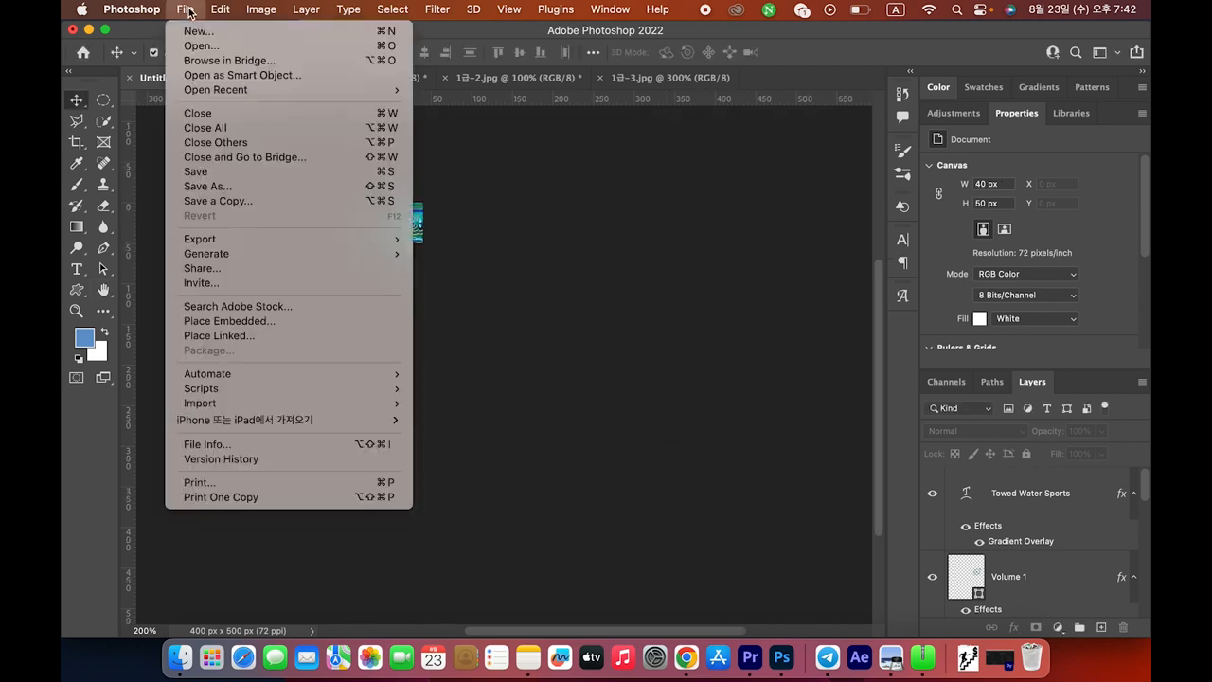
click(217, 187)
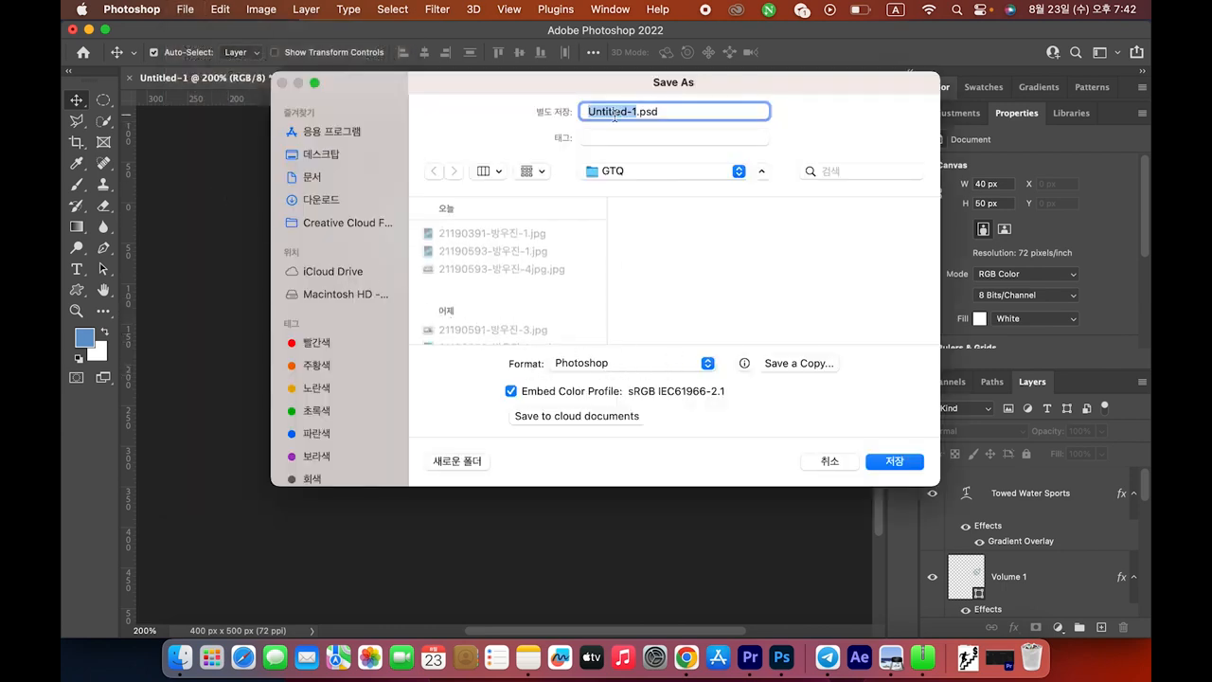
key(ctrl+space)
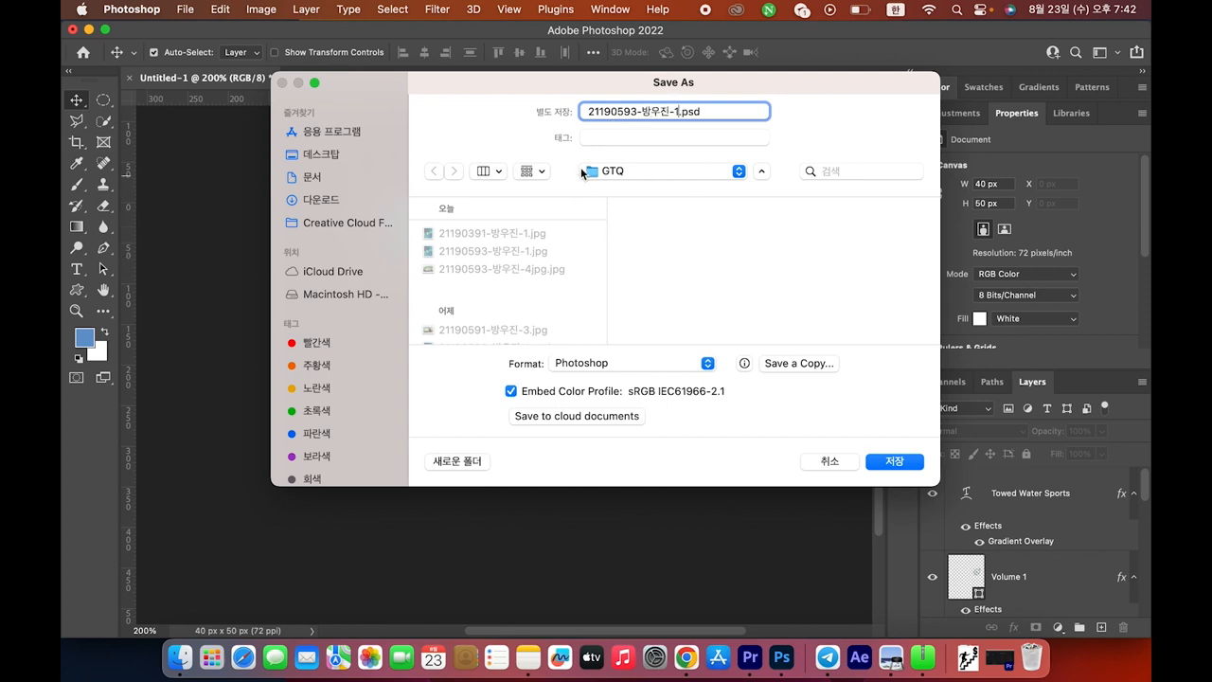
click(899, 463)
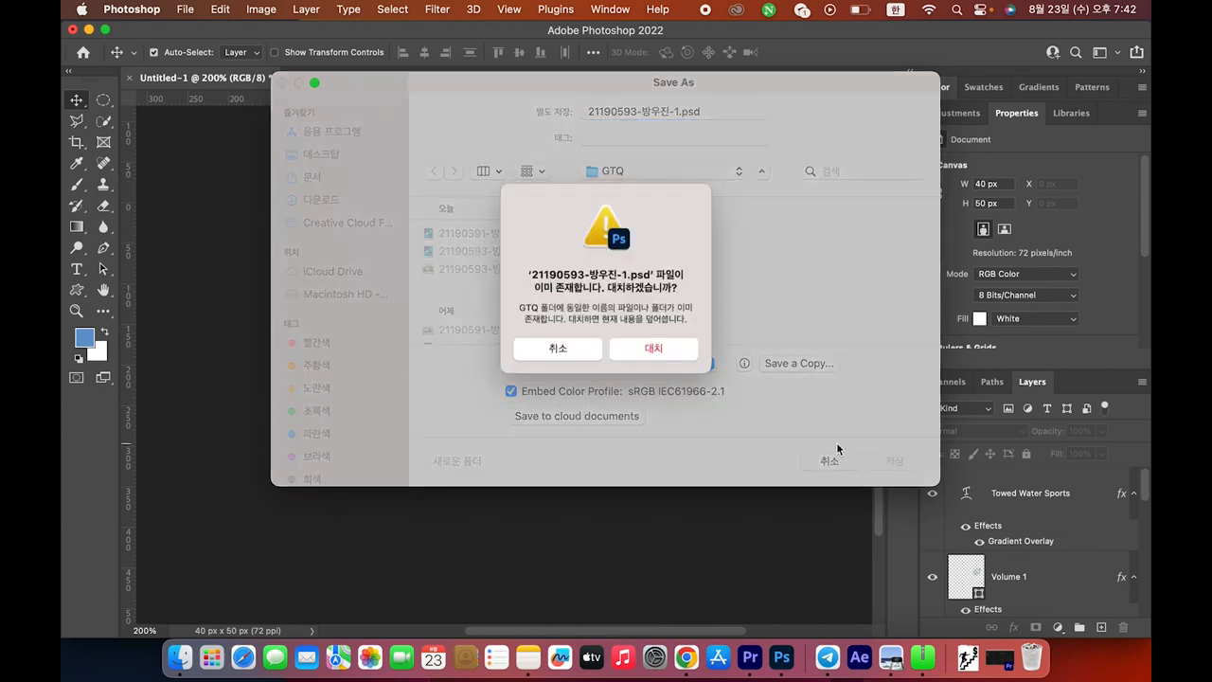
click(654, 350)
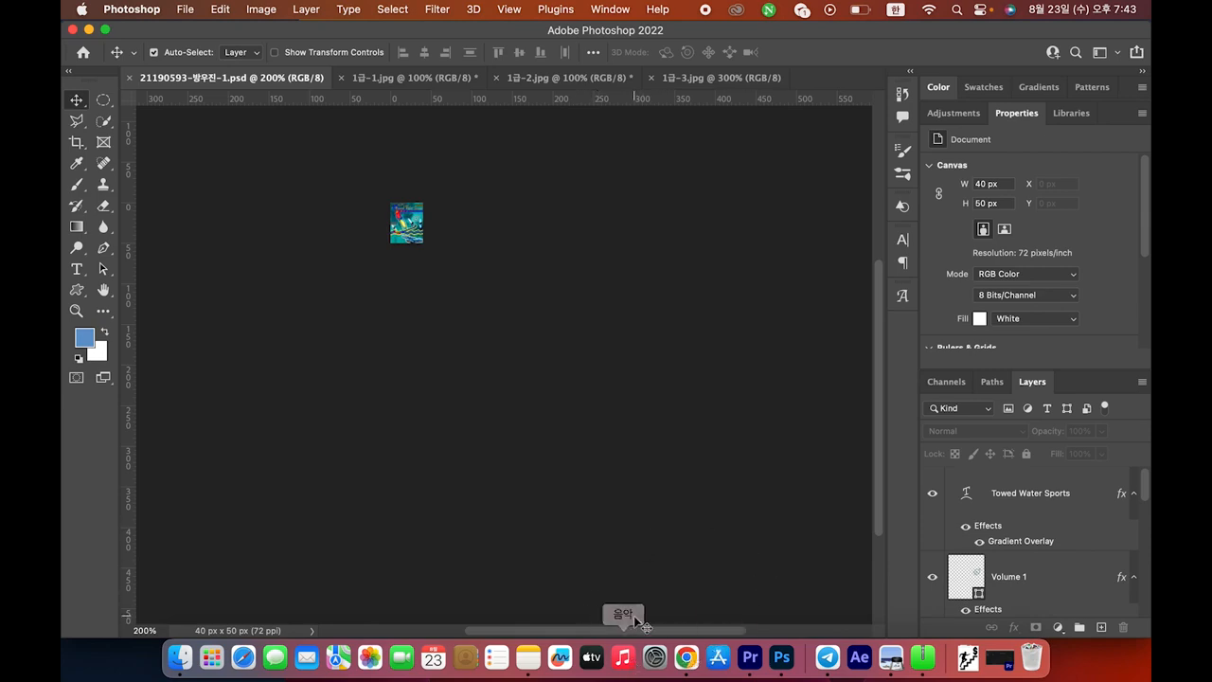
key(super+Tab)
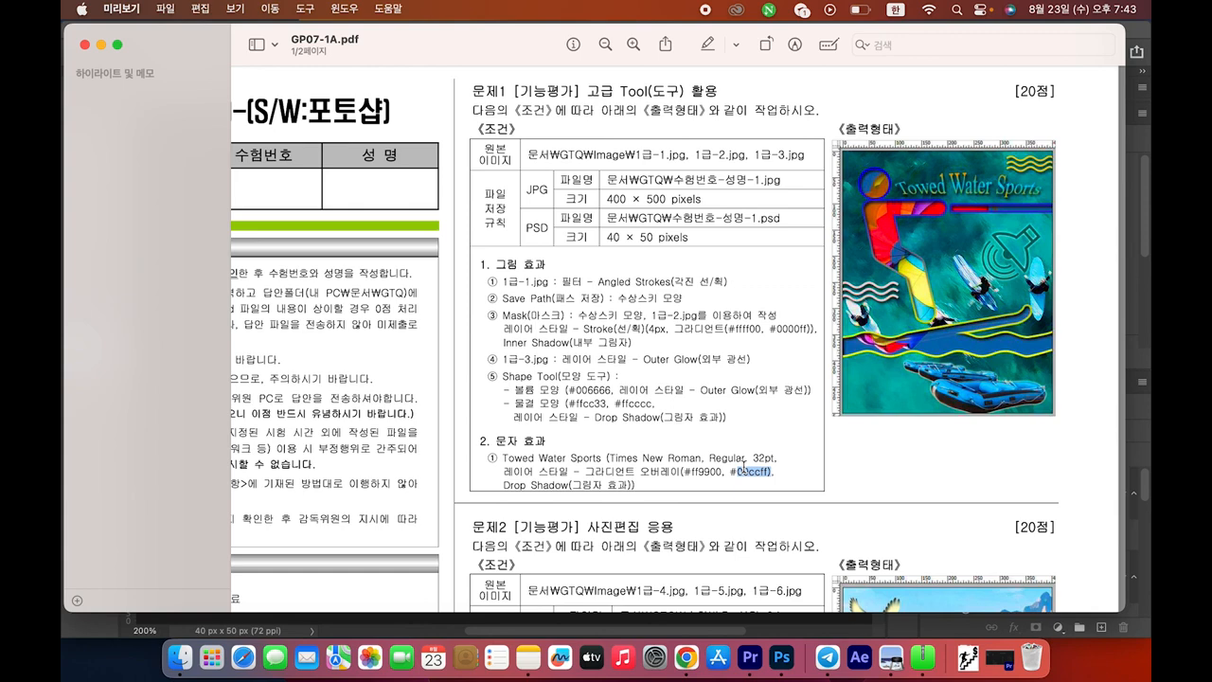